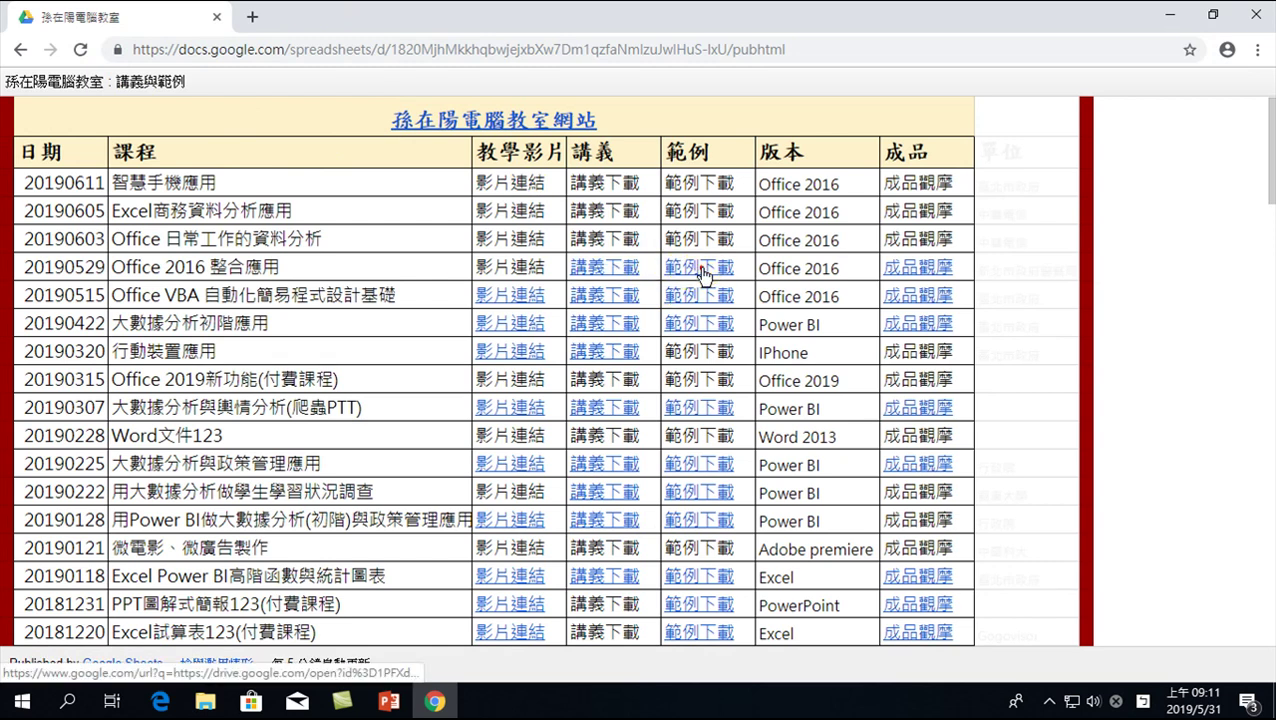
Open the example files of the Office 2016 整合應用 course and download 超市範例.xlsx.
left_click(696, 269)
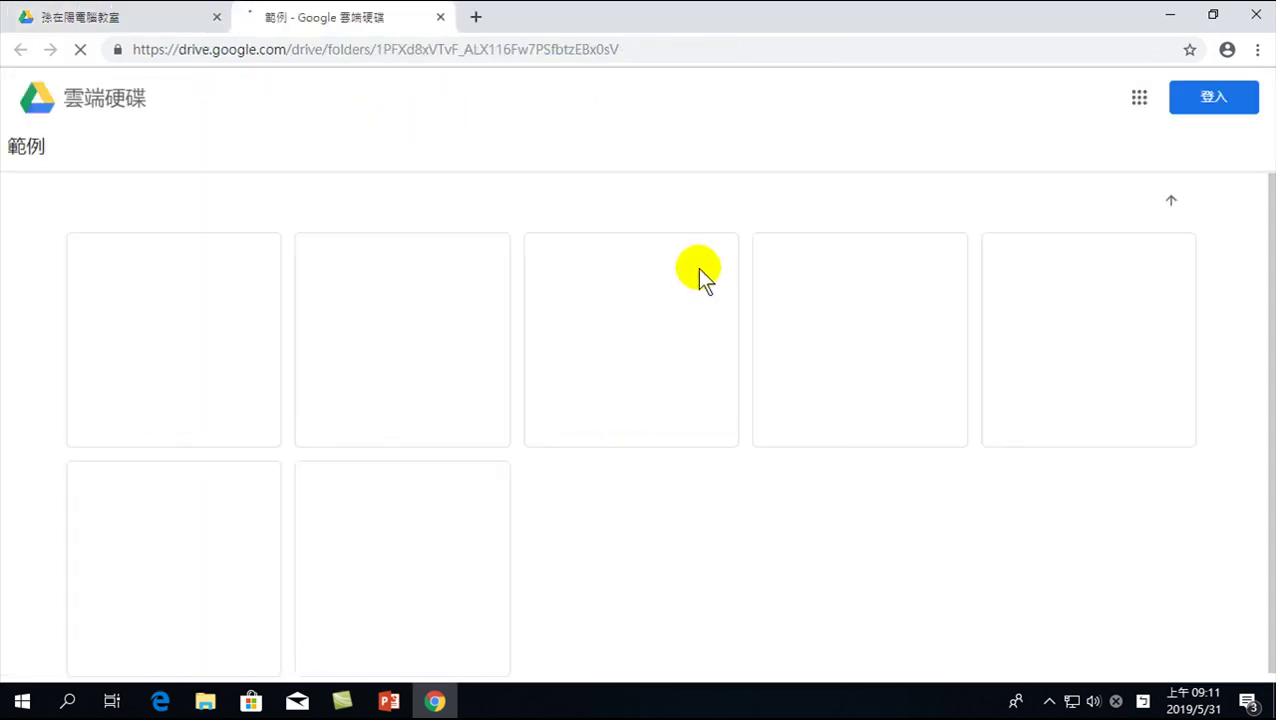
mouse_move(399, 376)
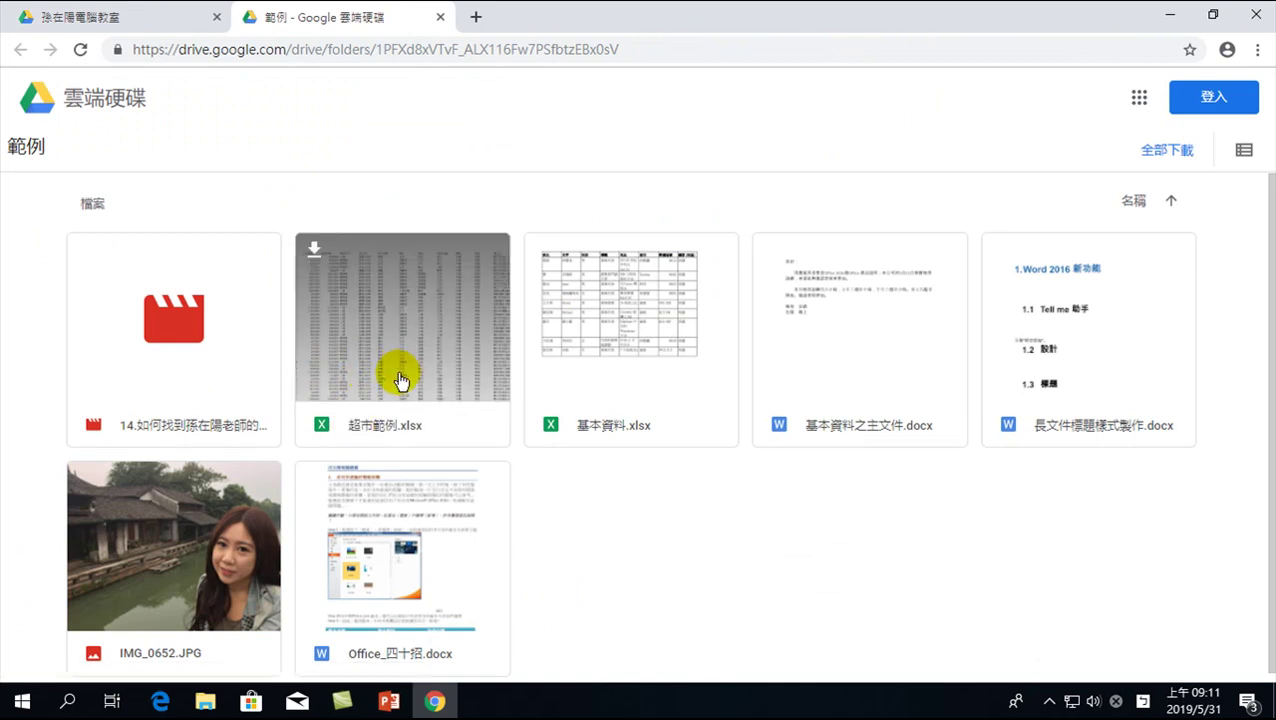
left_click(314, 252)
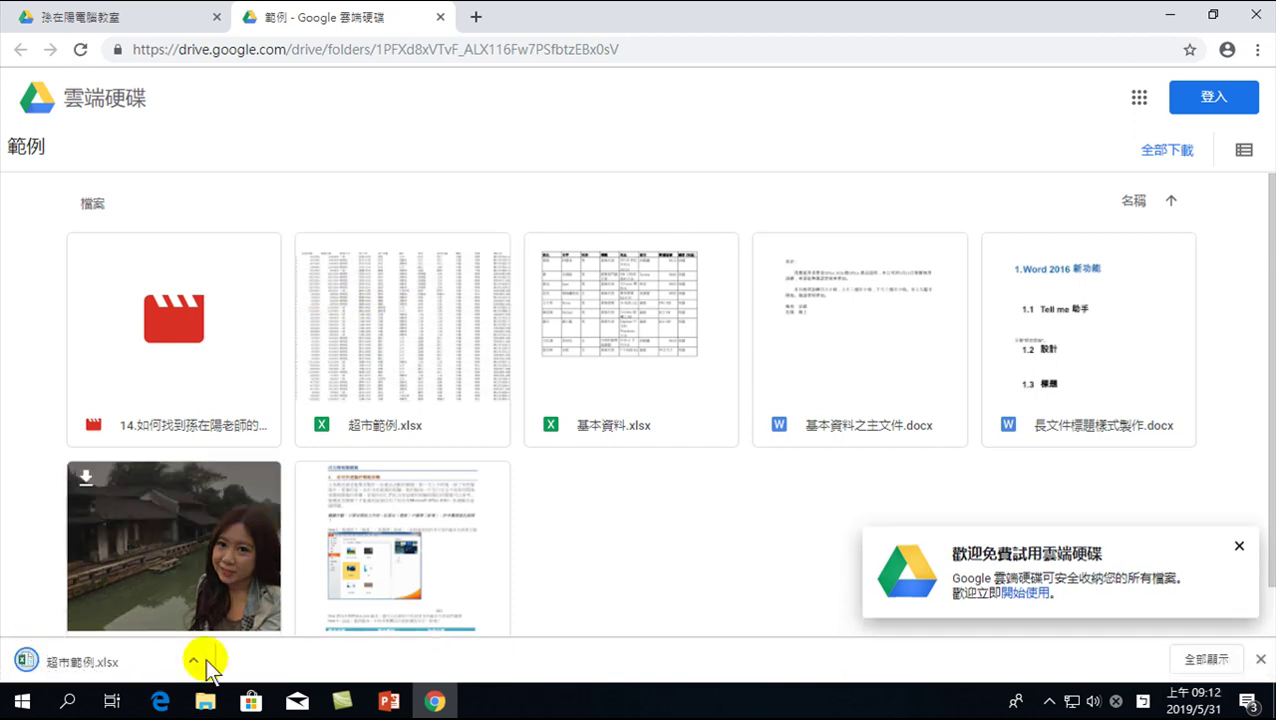
Open the downloaded 超市範例 workbook from the 下載 folder and enable editing.
left_click(205, 701)
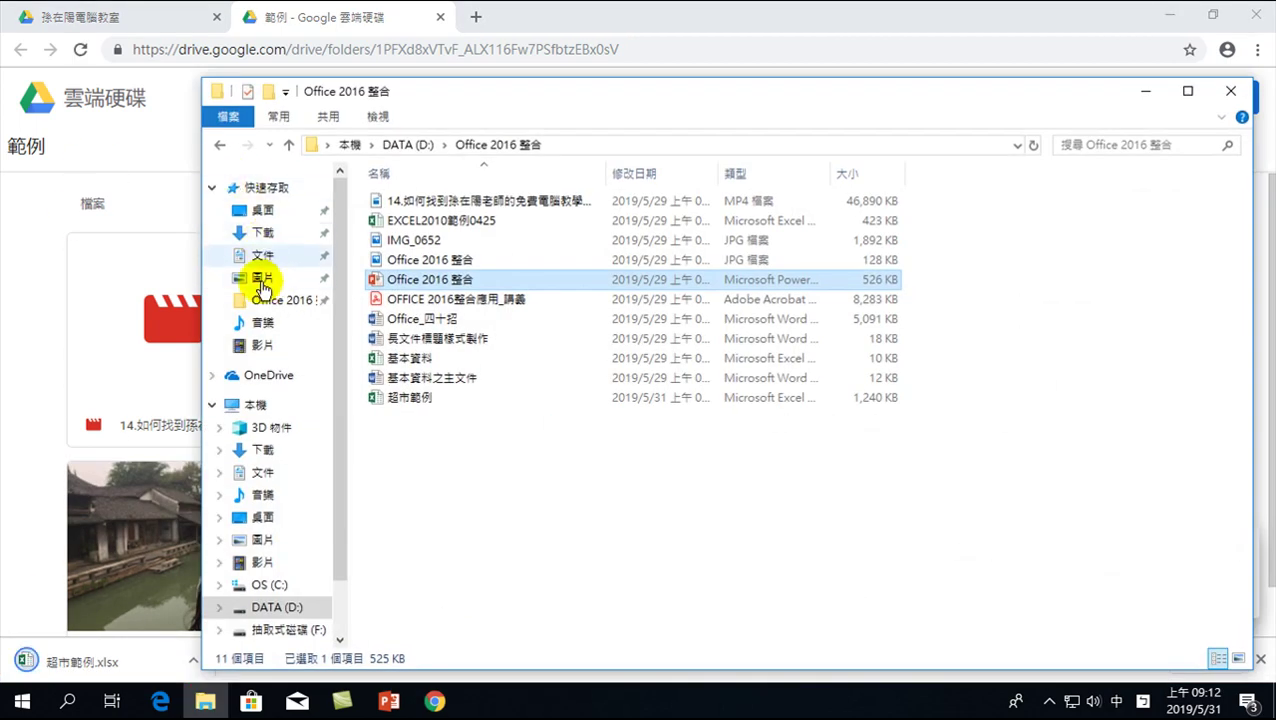
left_click(1188, 92)
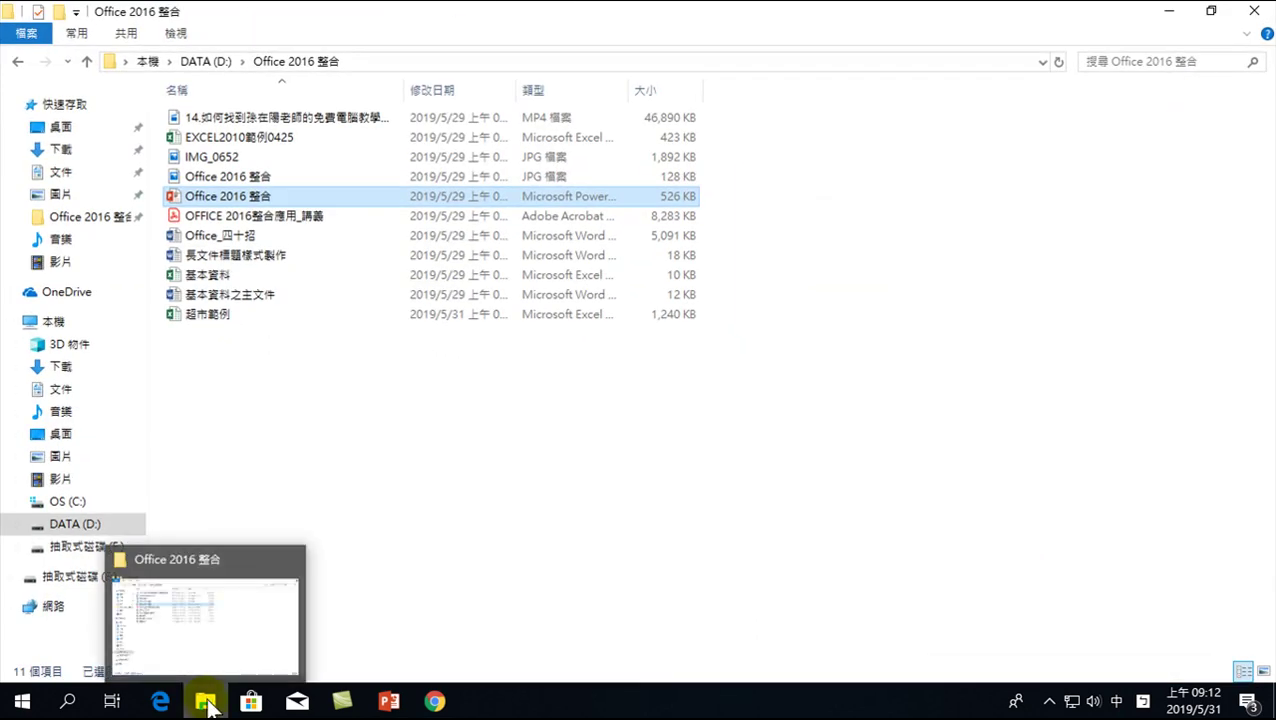
left_click(60, 152)
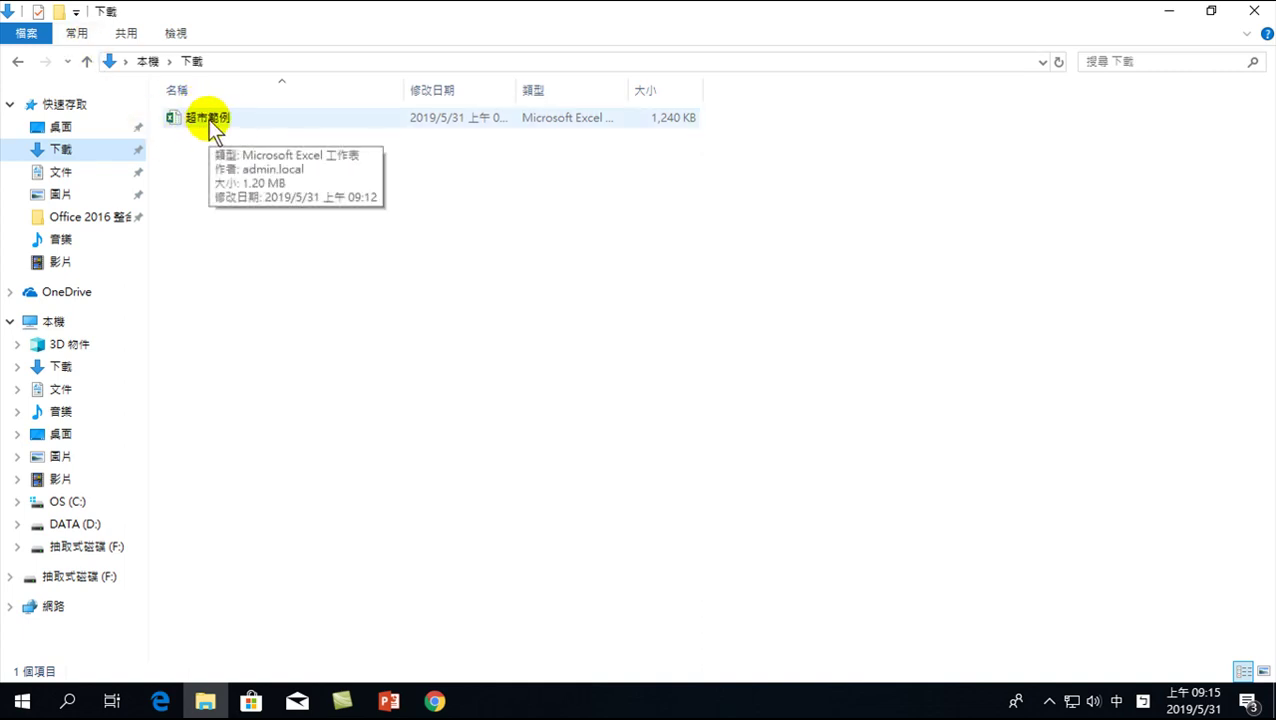
double_click(212, 124)
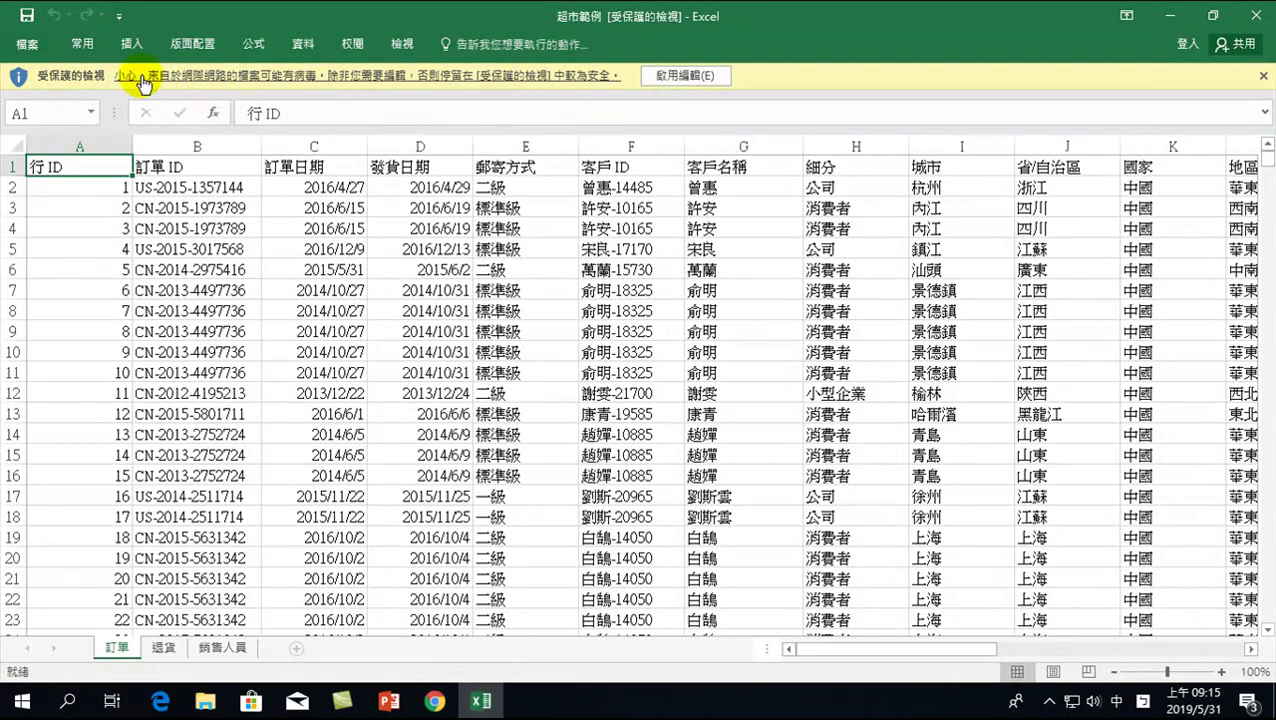
left_click(675, 78)
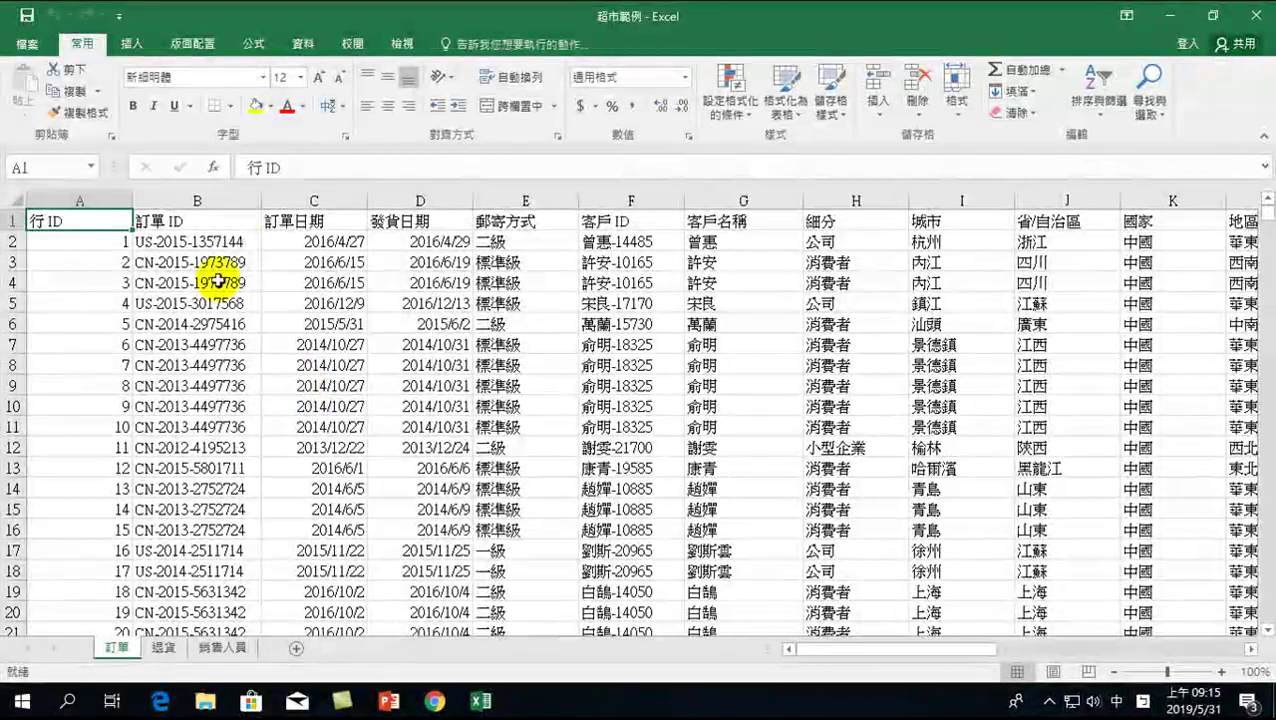
left_click_drag(85, 220, 341, 381)
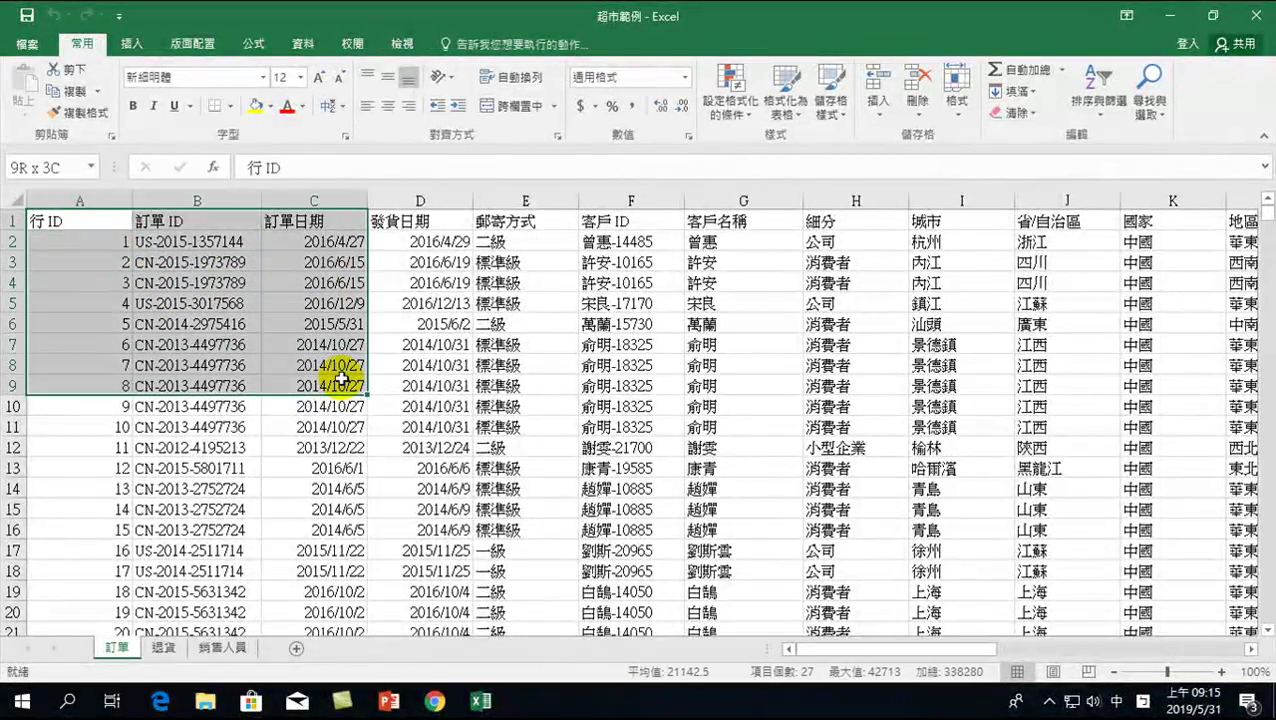
left_click(697, 390)
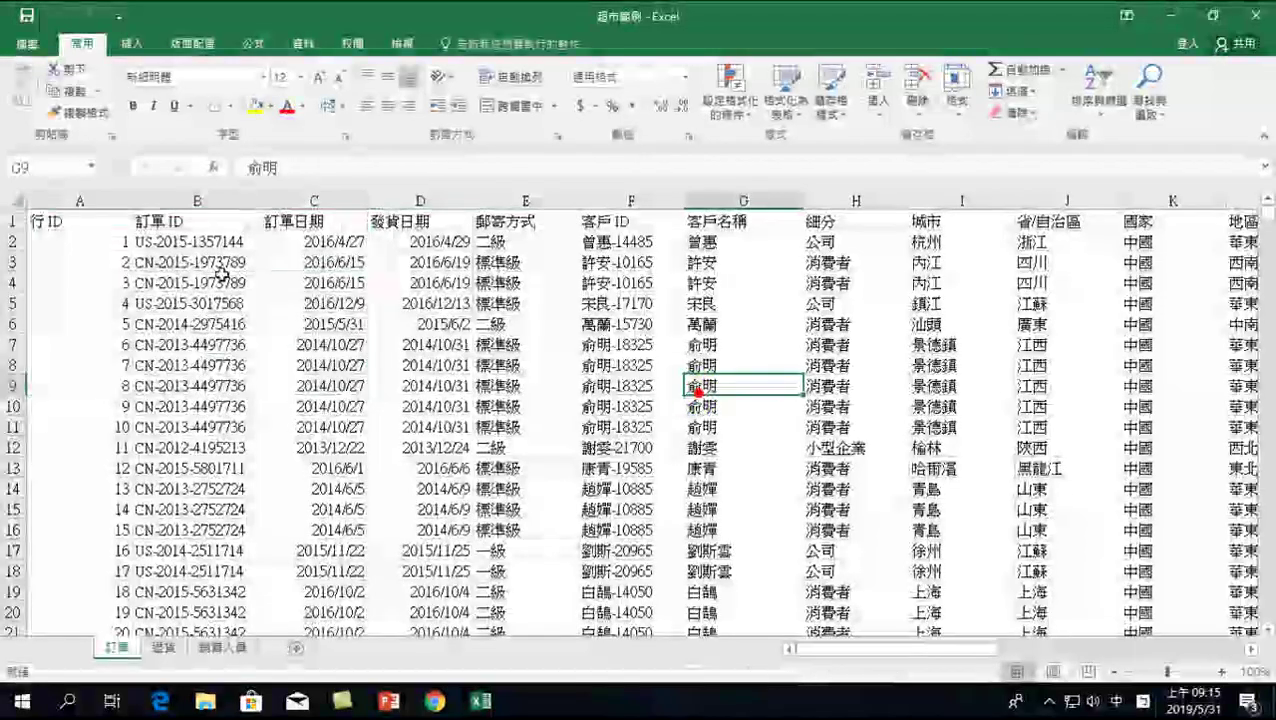
left_click_drag(40, 218, 675, 430)
left_click(652, 424)
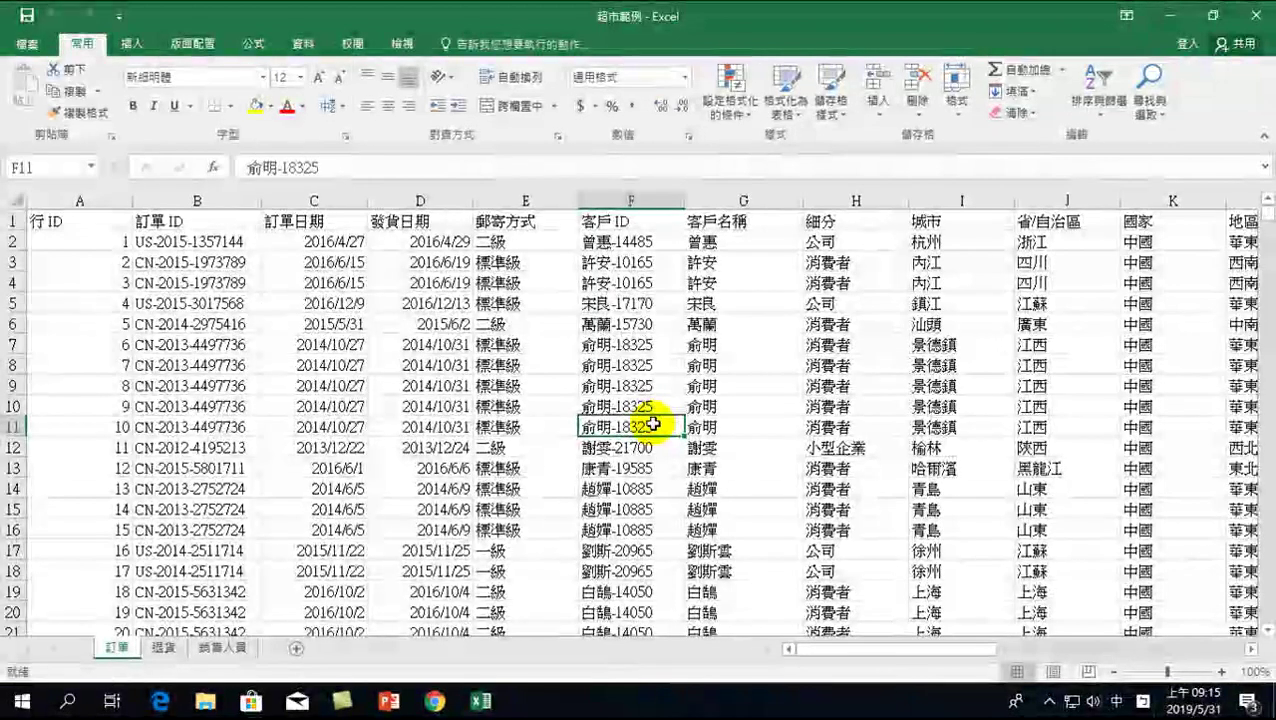
left_click(70, 223)
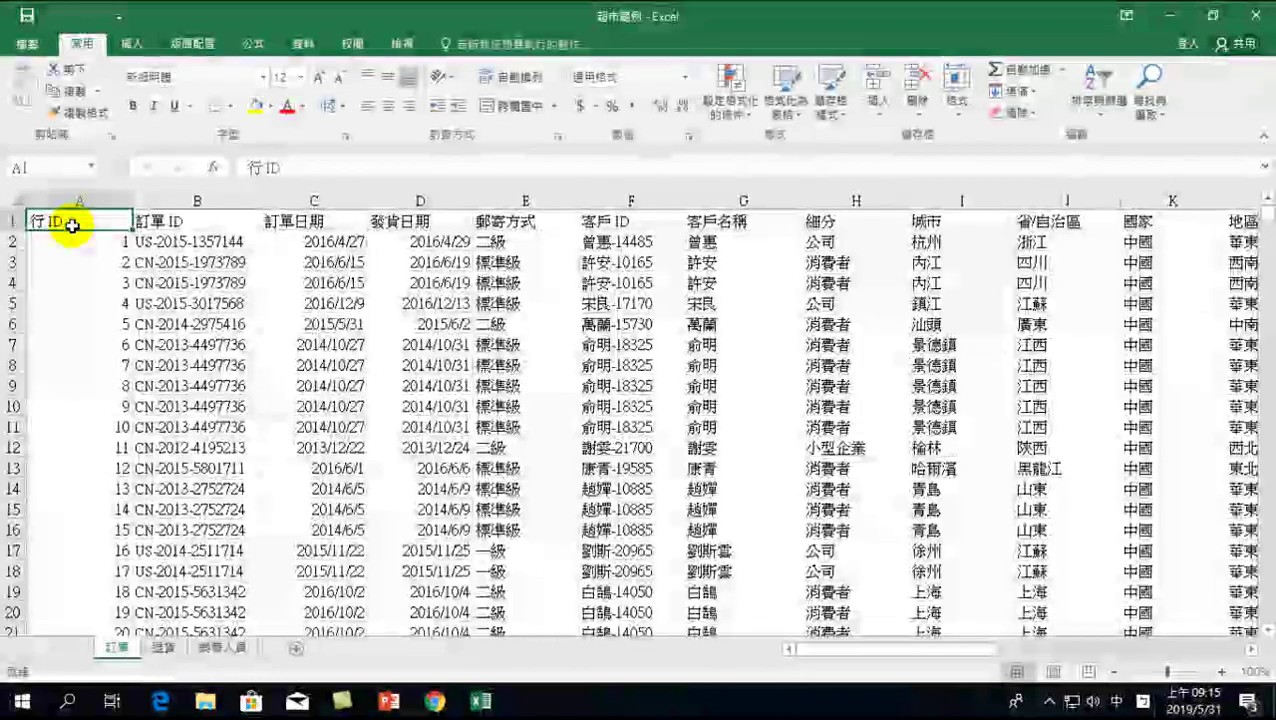
left_click(431, 352)
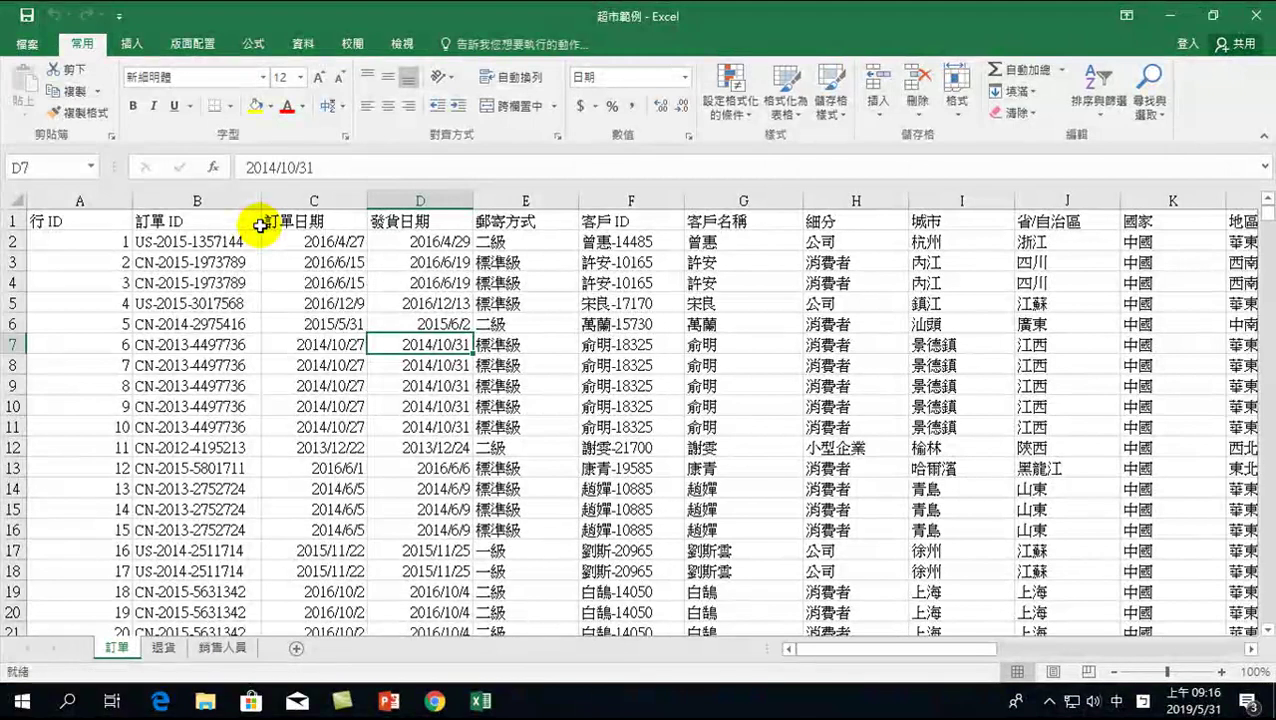
Select the whole order data range, examine its last columns up to 利潤, and return to cell A1.
key("ctrl+a")
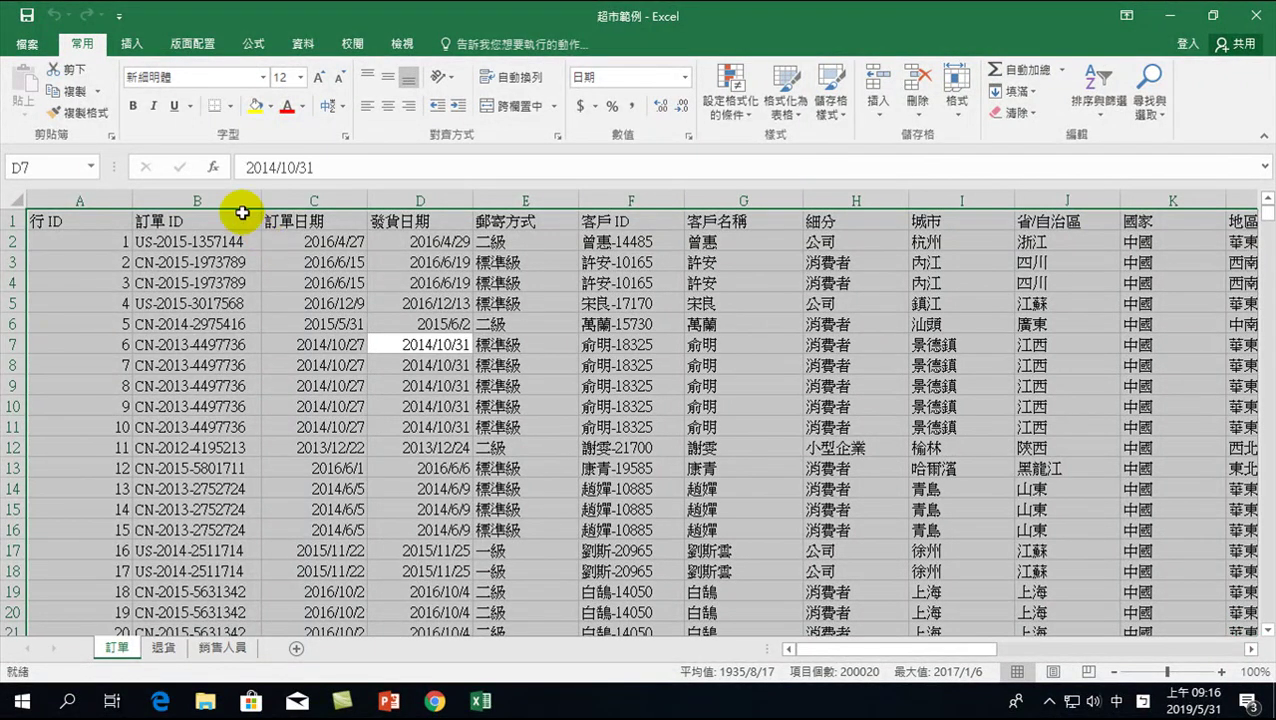
left_click_drag(879, 647, 1256, 655)
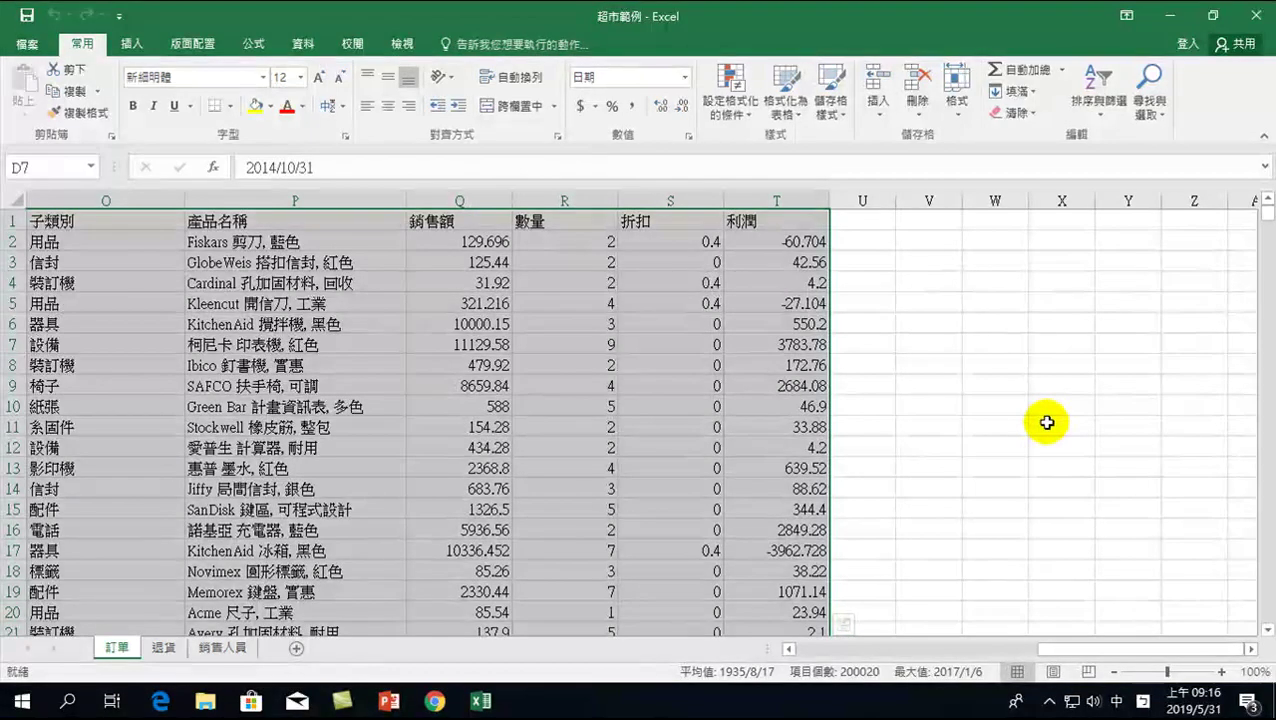
left_click(675, 283)
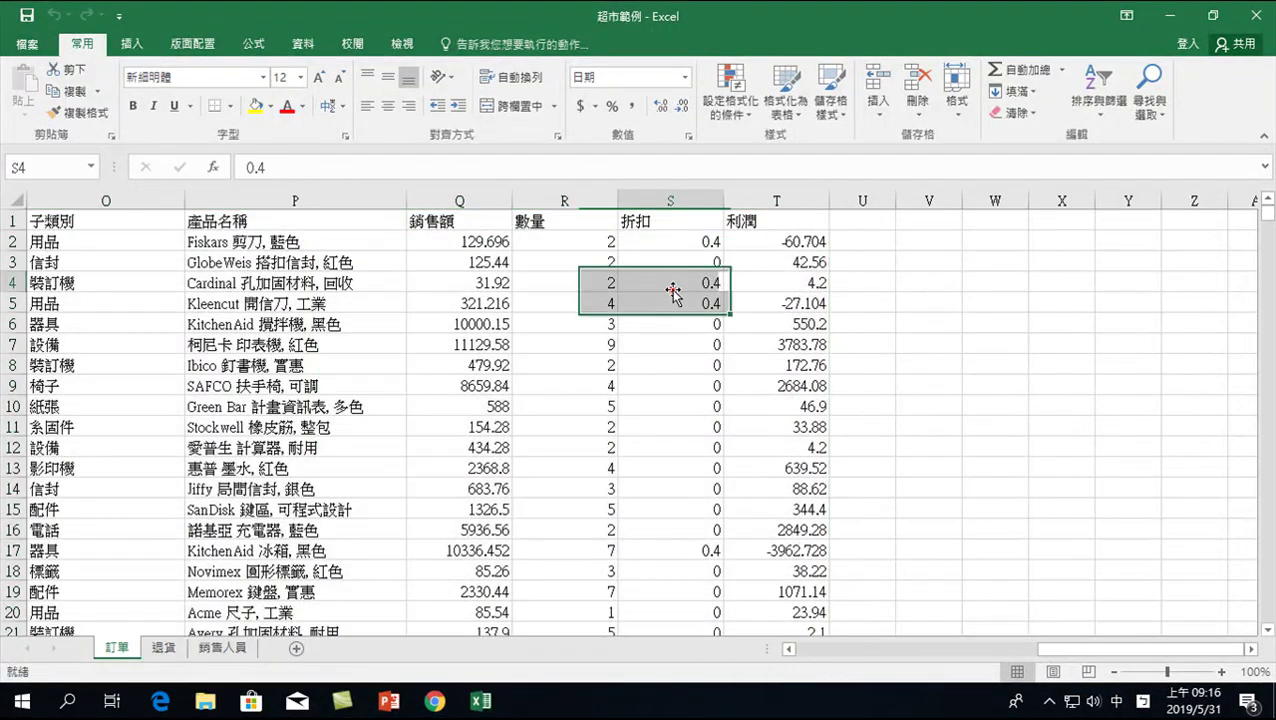
key("ctrl+Home")
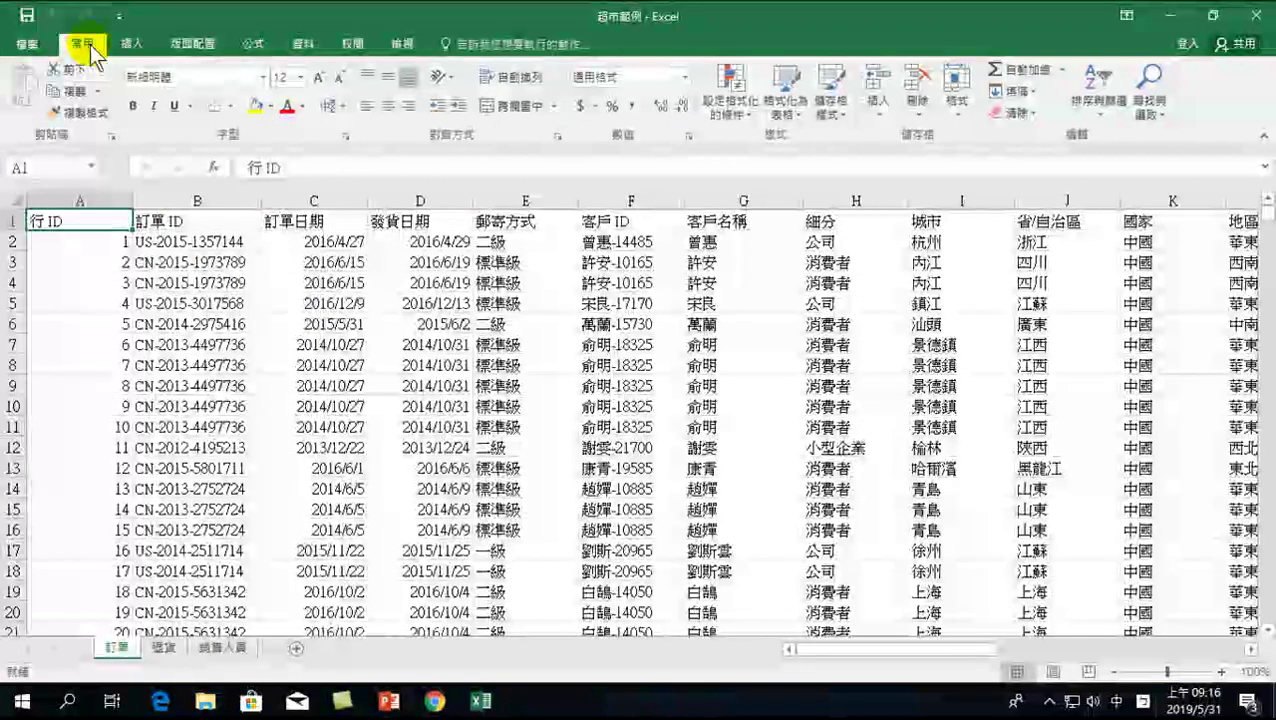
Highlight the header row from 行 ID to 國家 and the data rows beneath it to examine the list structure.
left_click(45, 222)
left_click_drag(93, 222, 1138, 222)
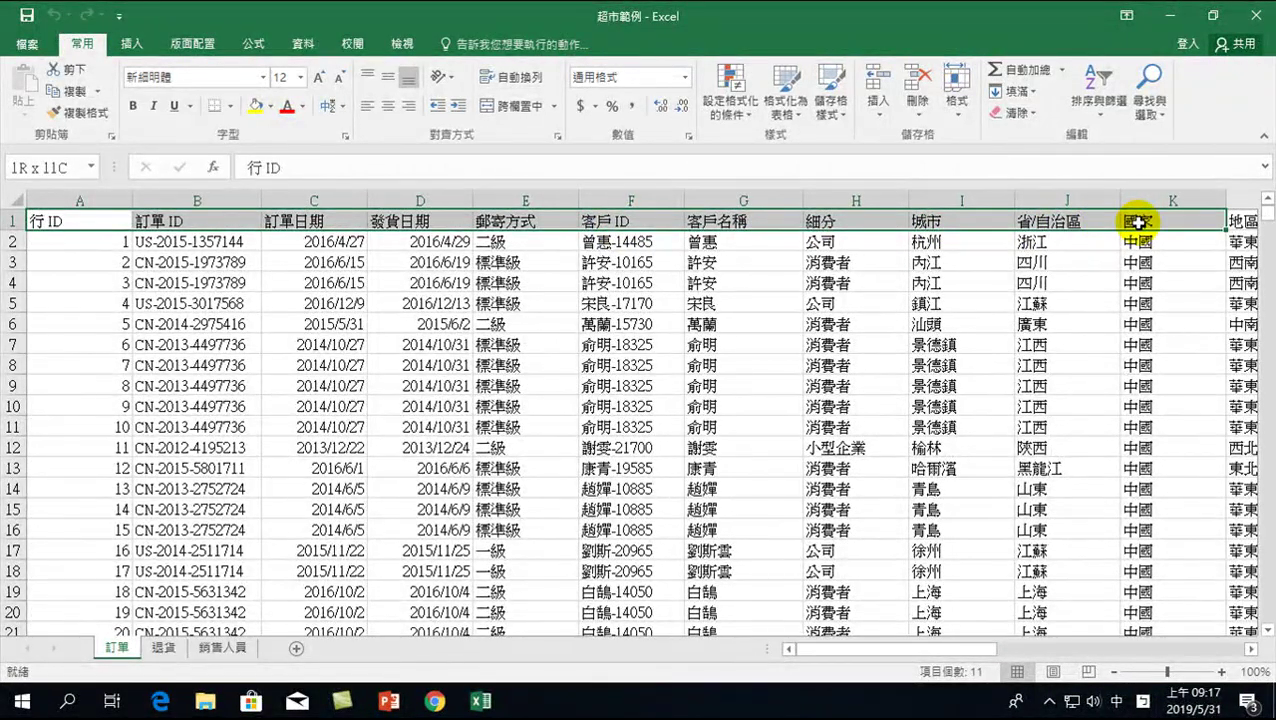
left_click_drag(45, 243, 983, 596)
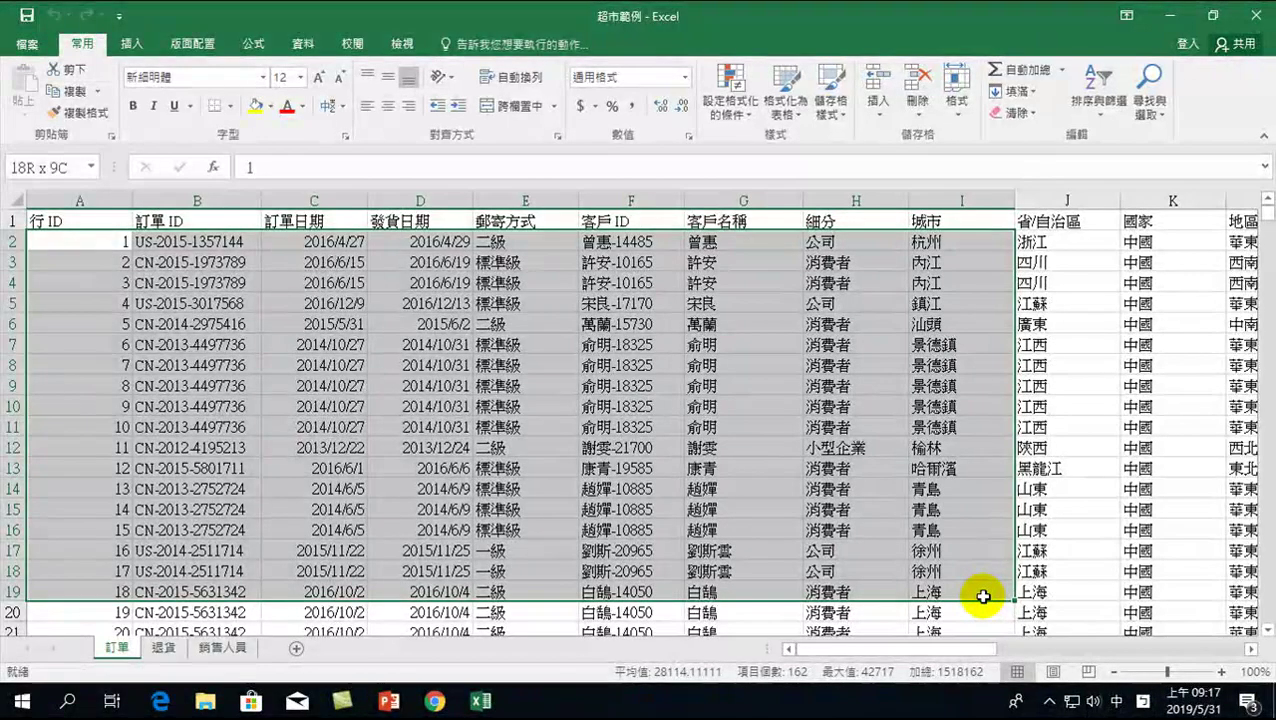
Format the order data range $A$1:$T$10001 as a table with headers, using a light style with a blue header row.
left_click(537, 469)
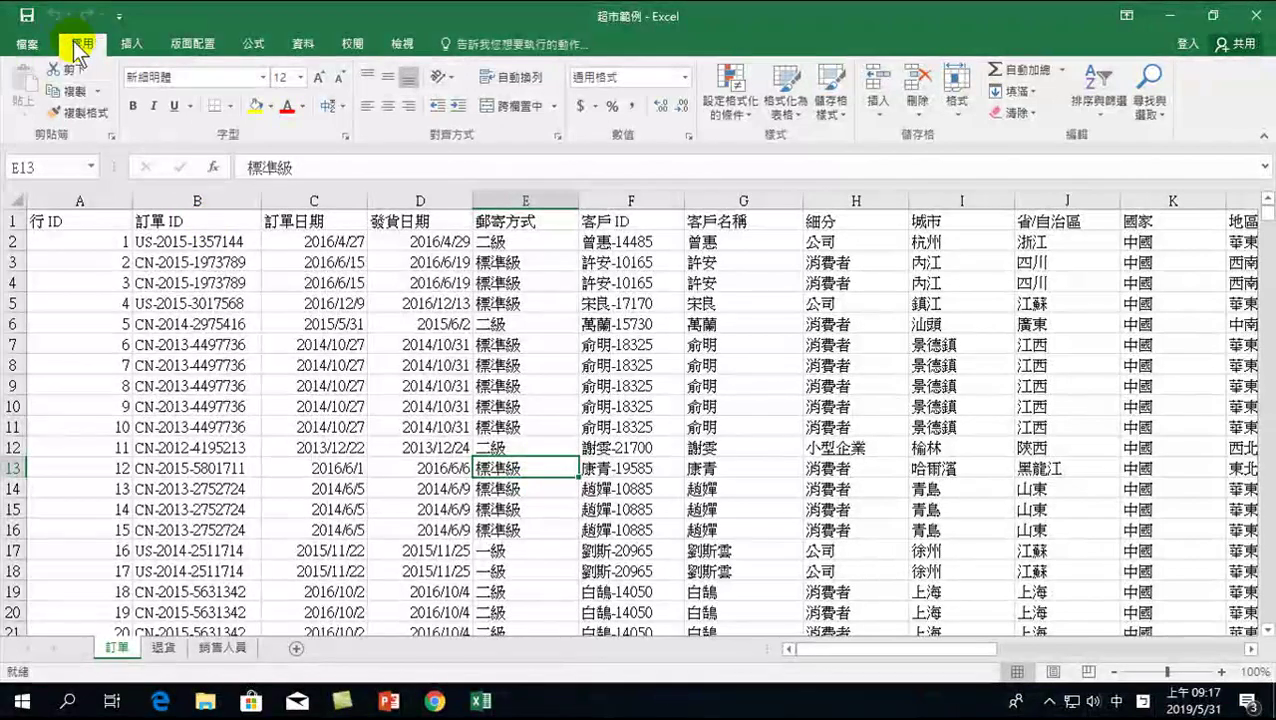
left_click(787, 90)
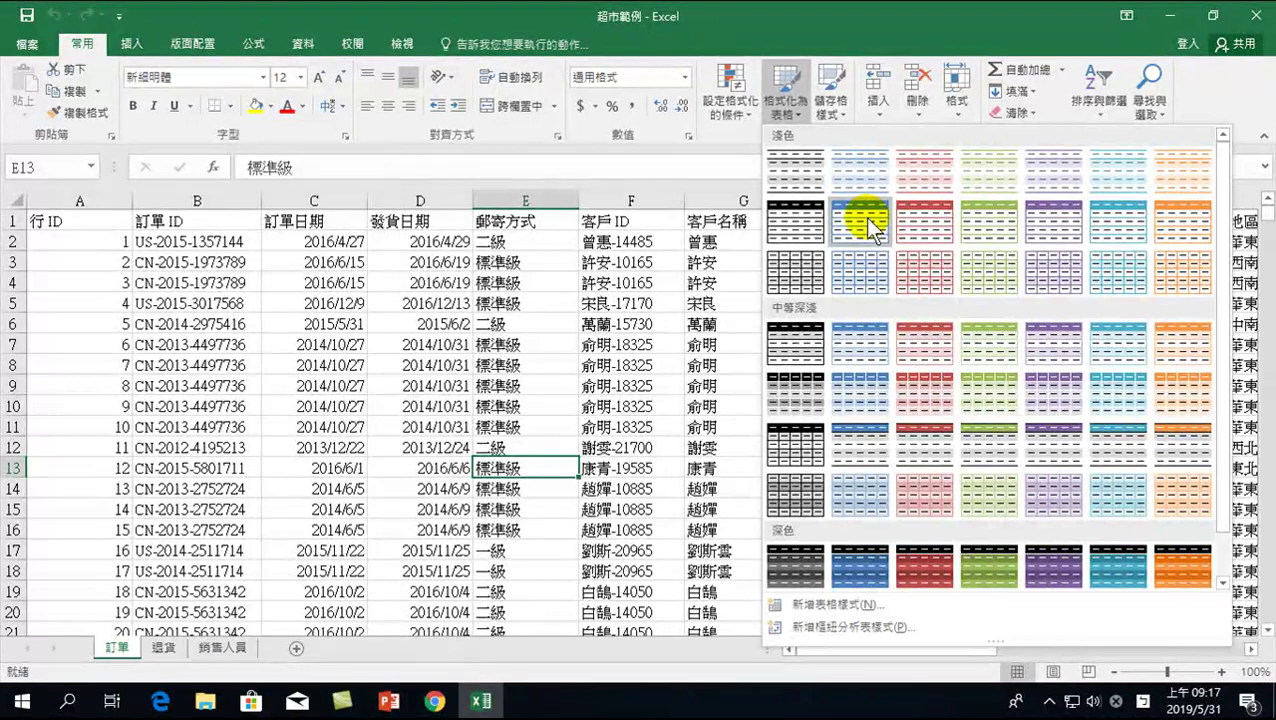
left_click(864, 217)
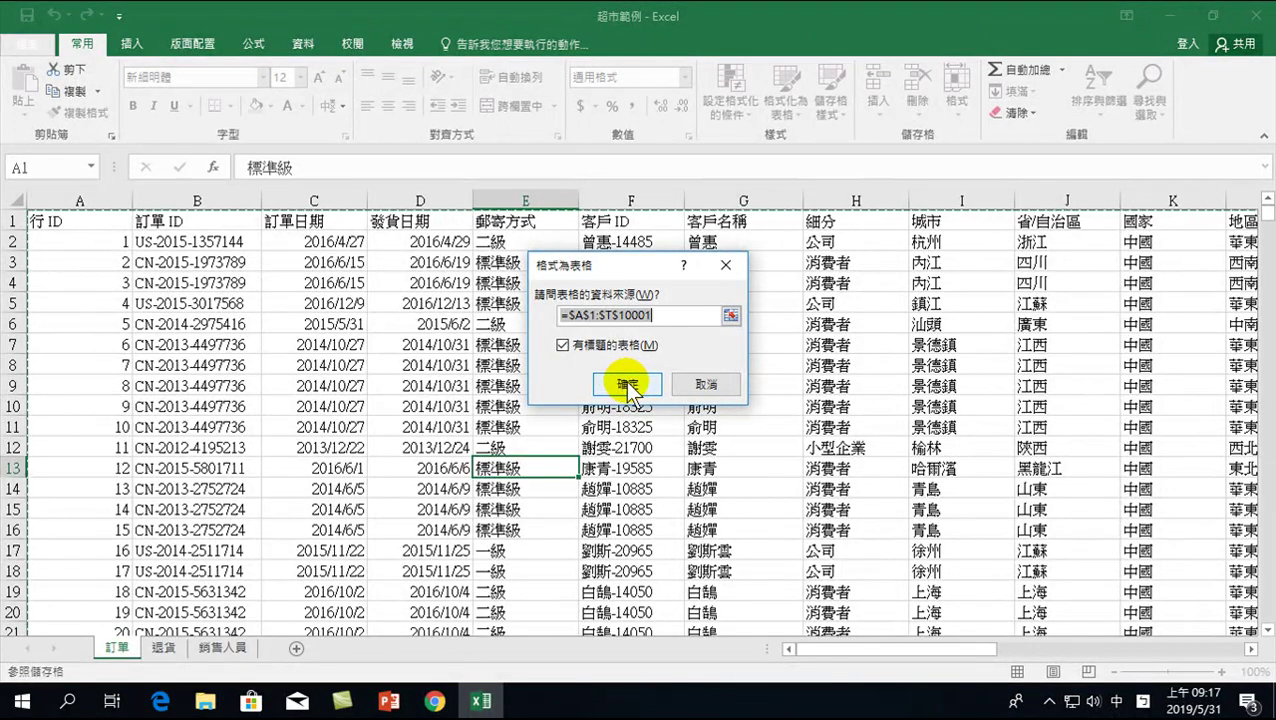
left_click(562, 345)
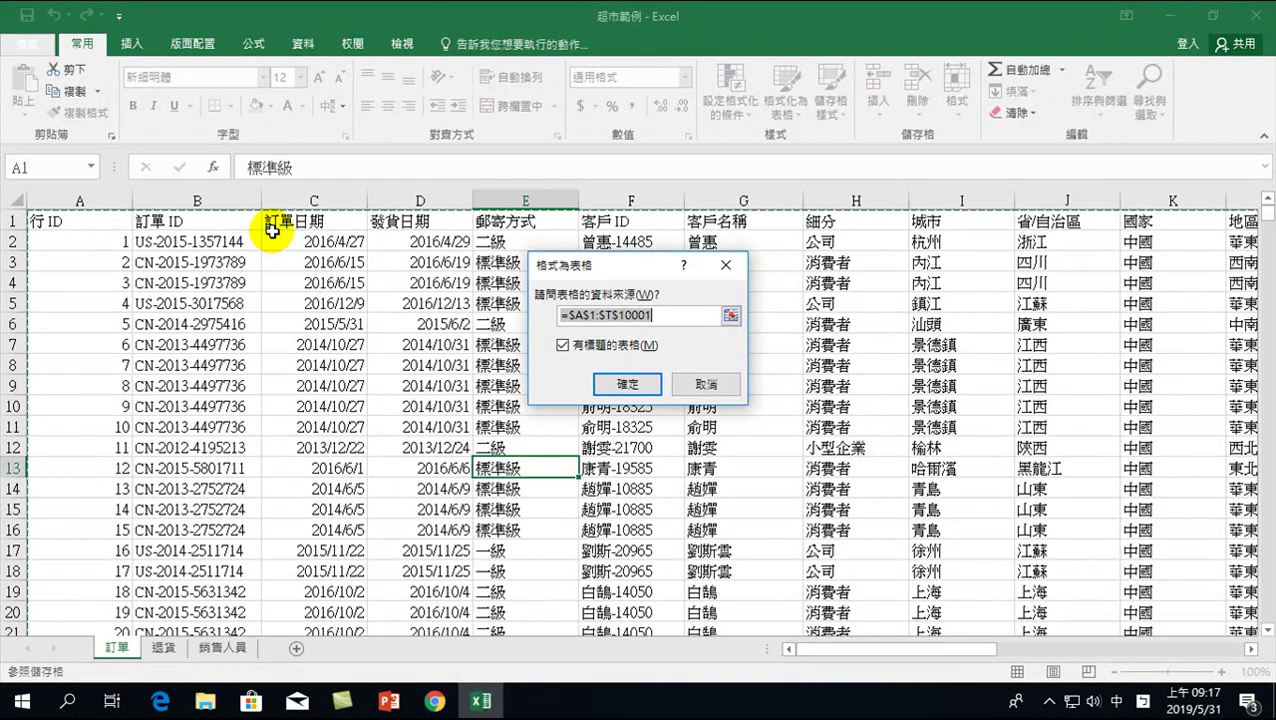
left_click(608, 380)
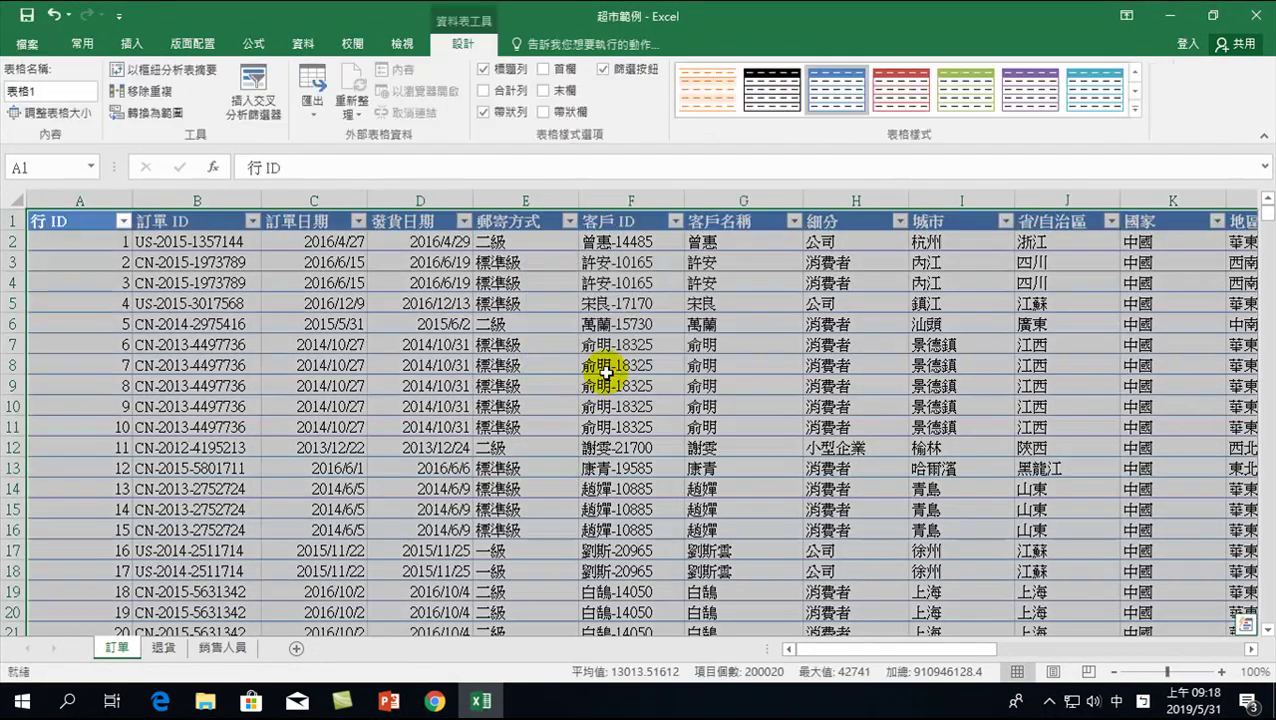
Examine the new table's column headers while viewing order rows farther down, and return to the first rows.
left_click(350, 362)
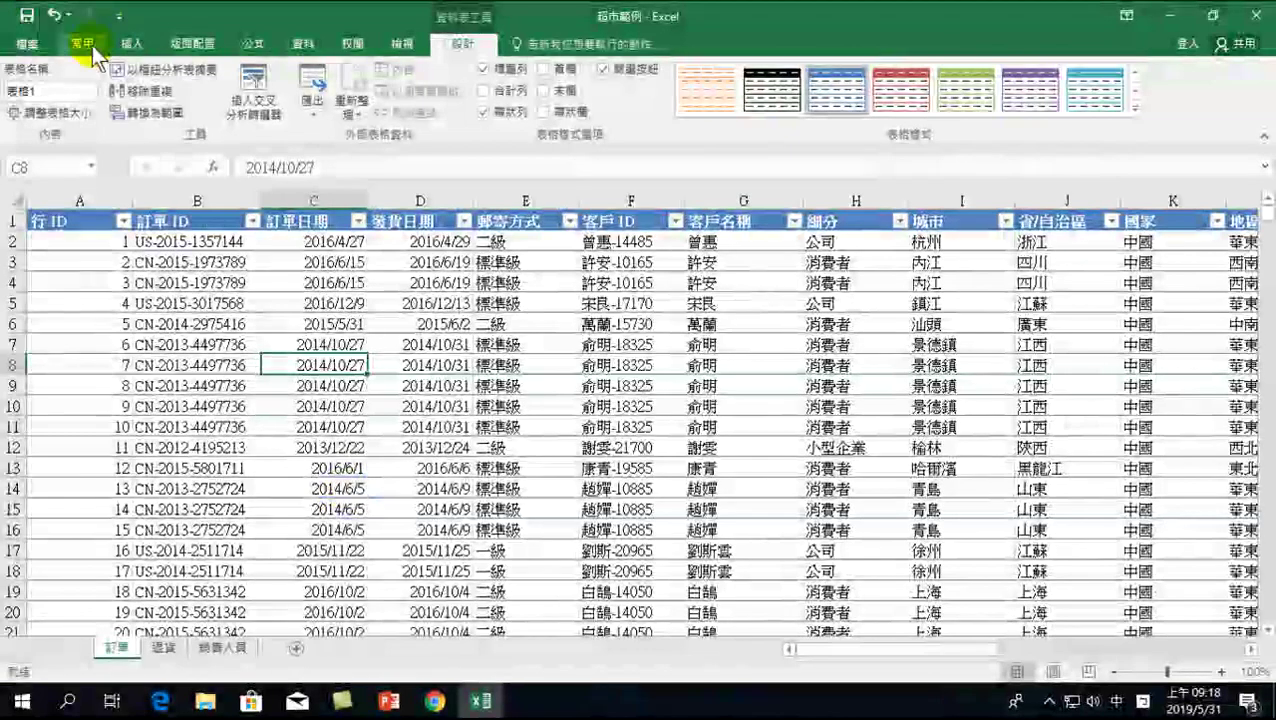
left_click(91, 45)
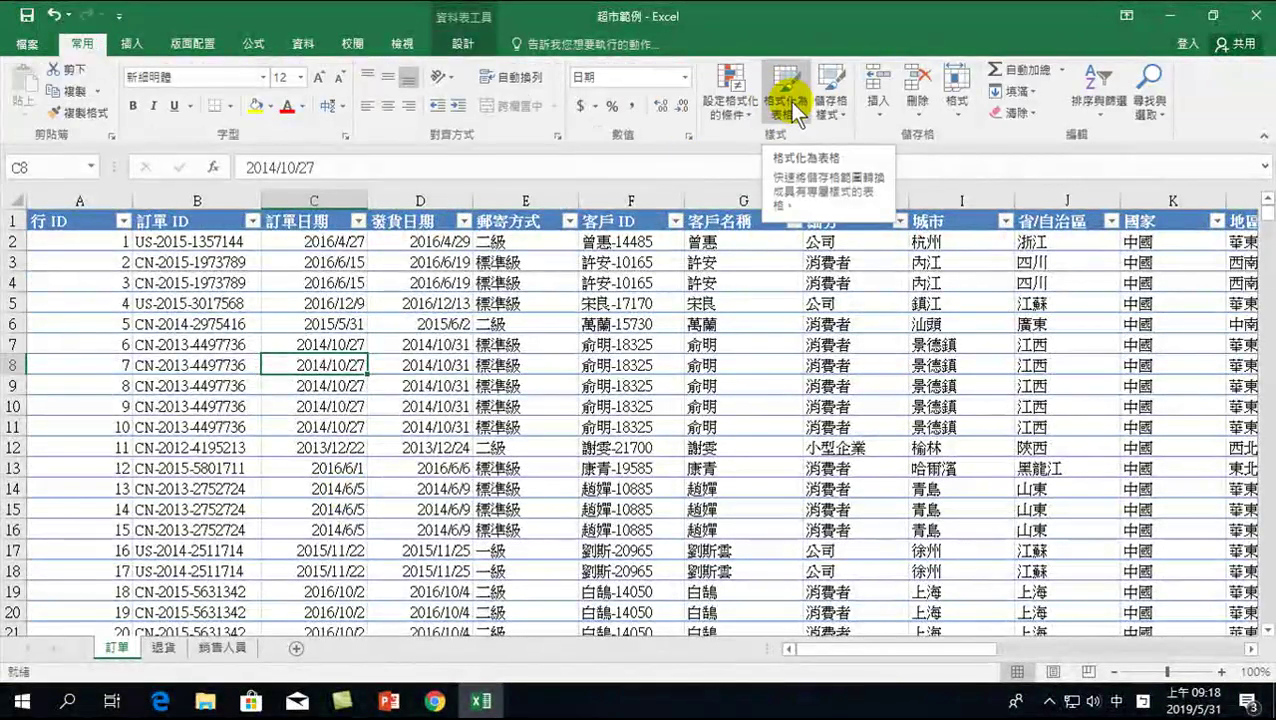
left_click(641, 319)
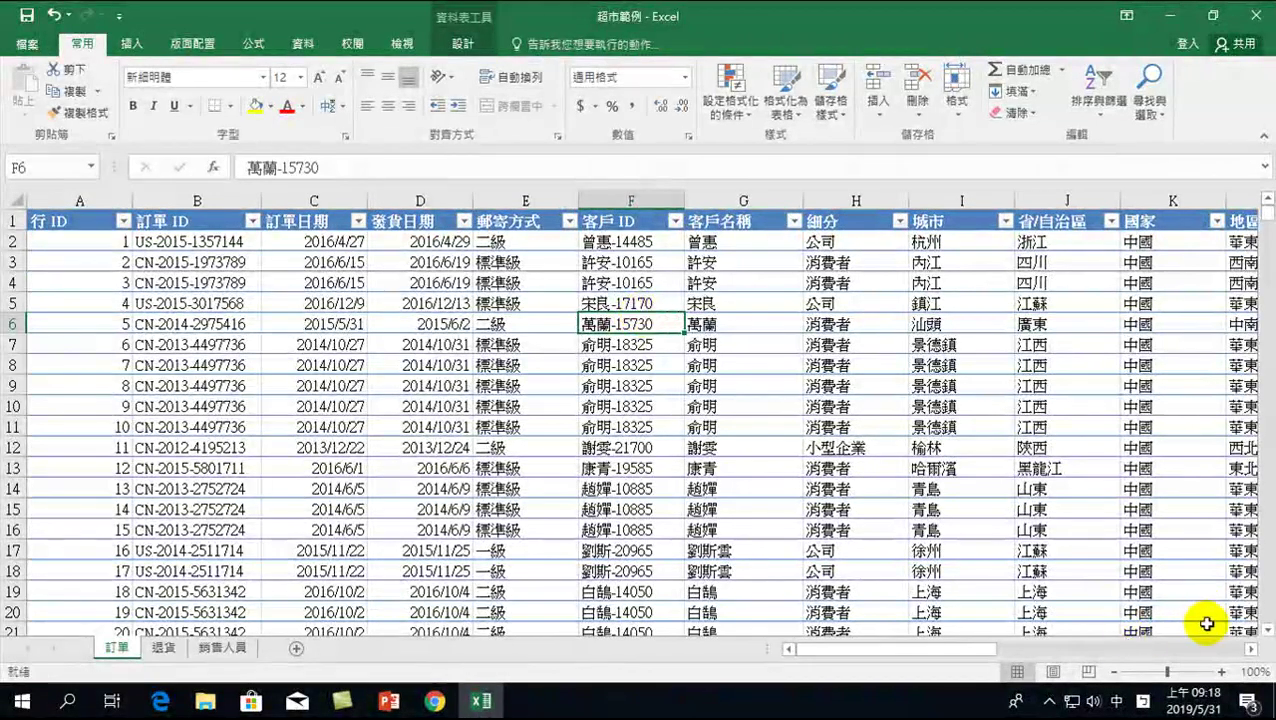
left_click(1268, 636)
left_click(1268, 636)
left_click(1268, 636)
left_click(1268, 636)
left_click(1268, 636)
left_click(1268, 636)
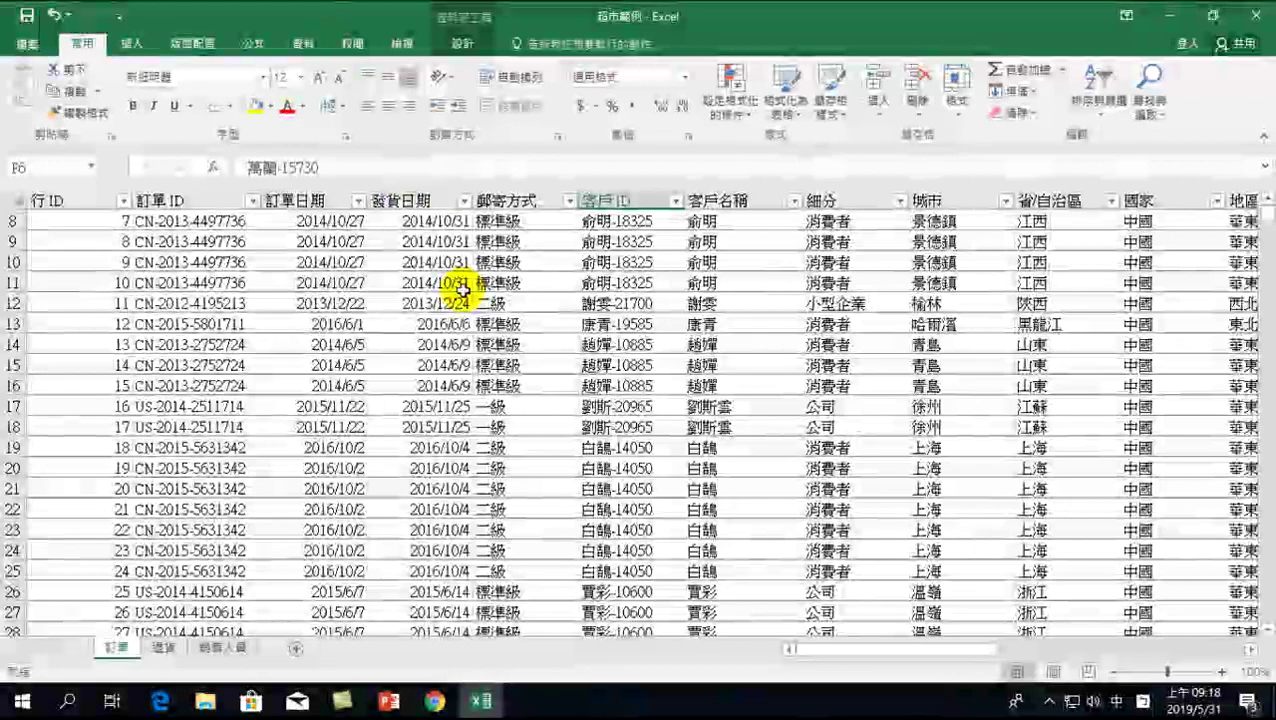
scroll(450, 285, "up", 3)
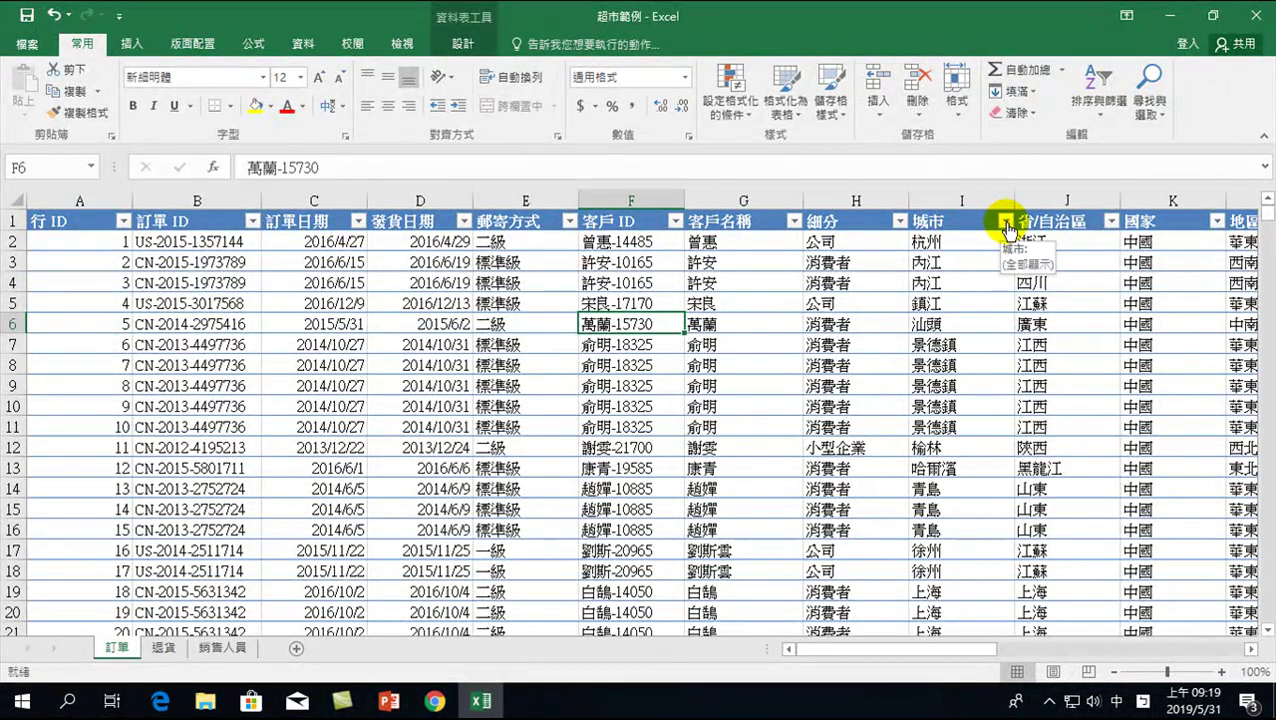
Filter the 城市 column to show only the 上海 orders.
left_click(1005, 221)
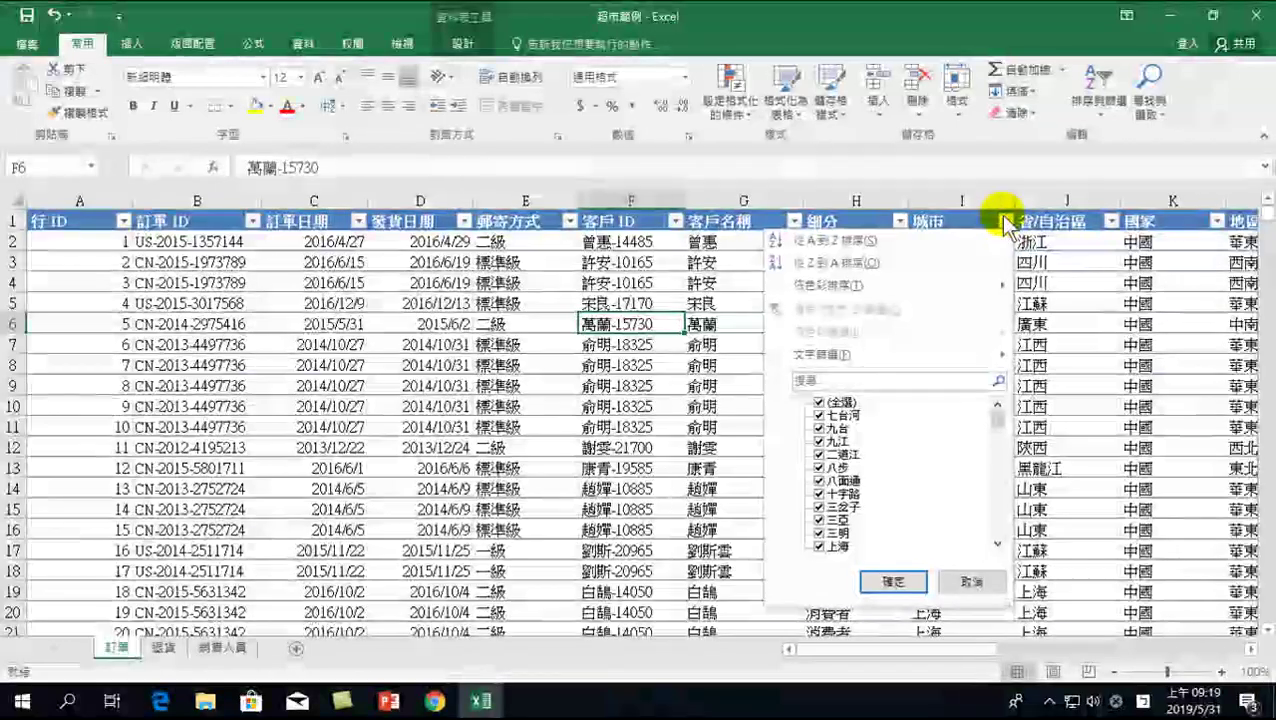
left_click(820, 404)
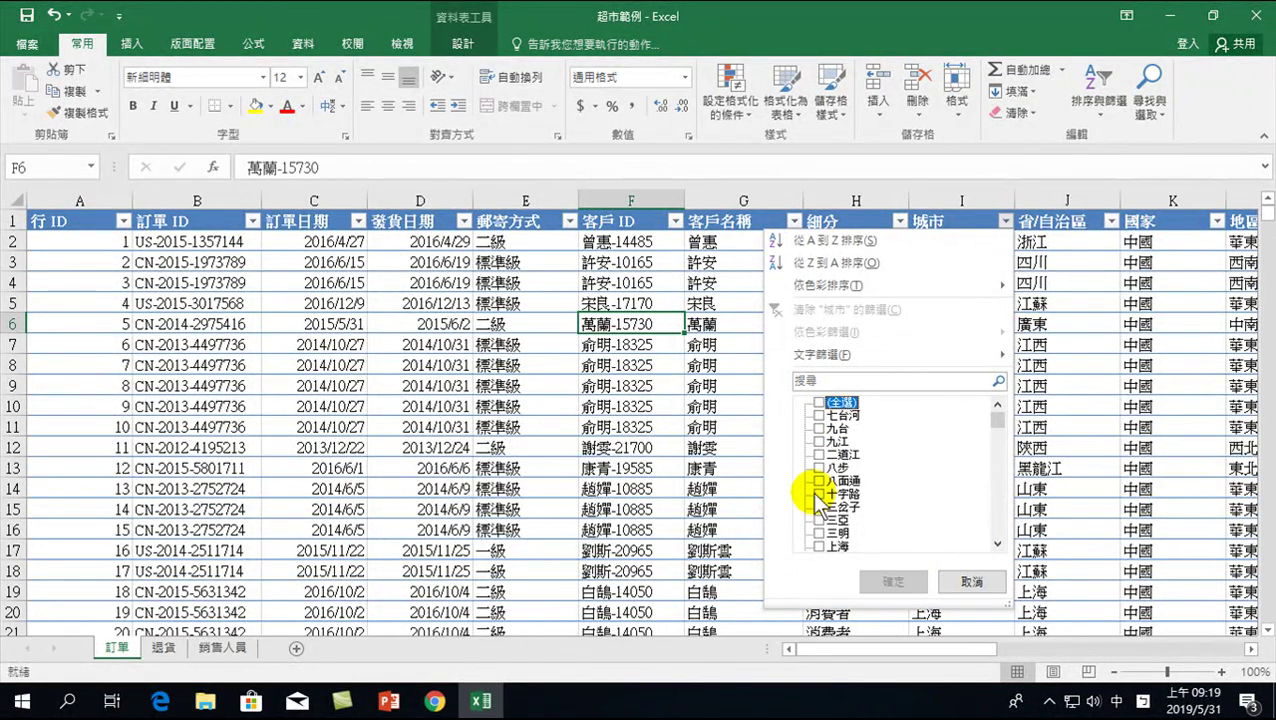
left_click(821, 547)
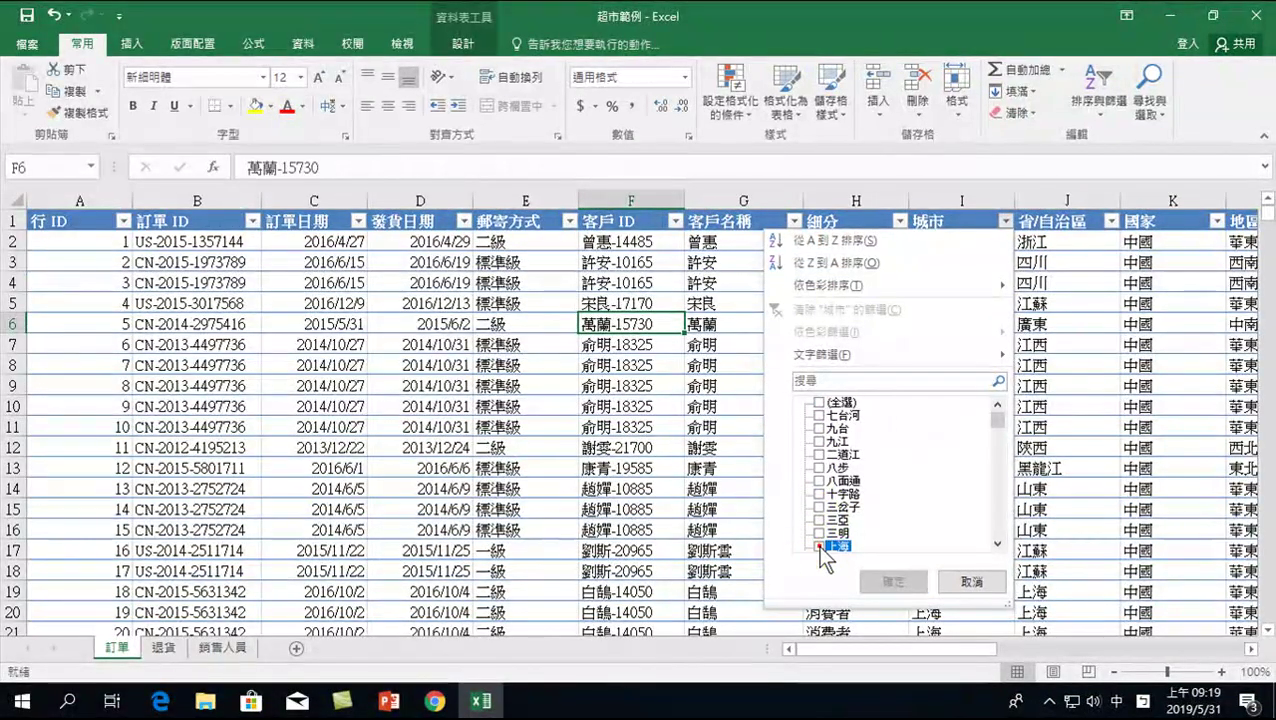
left_click(885, 581)
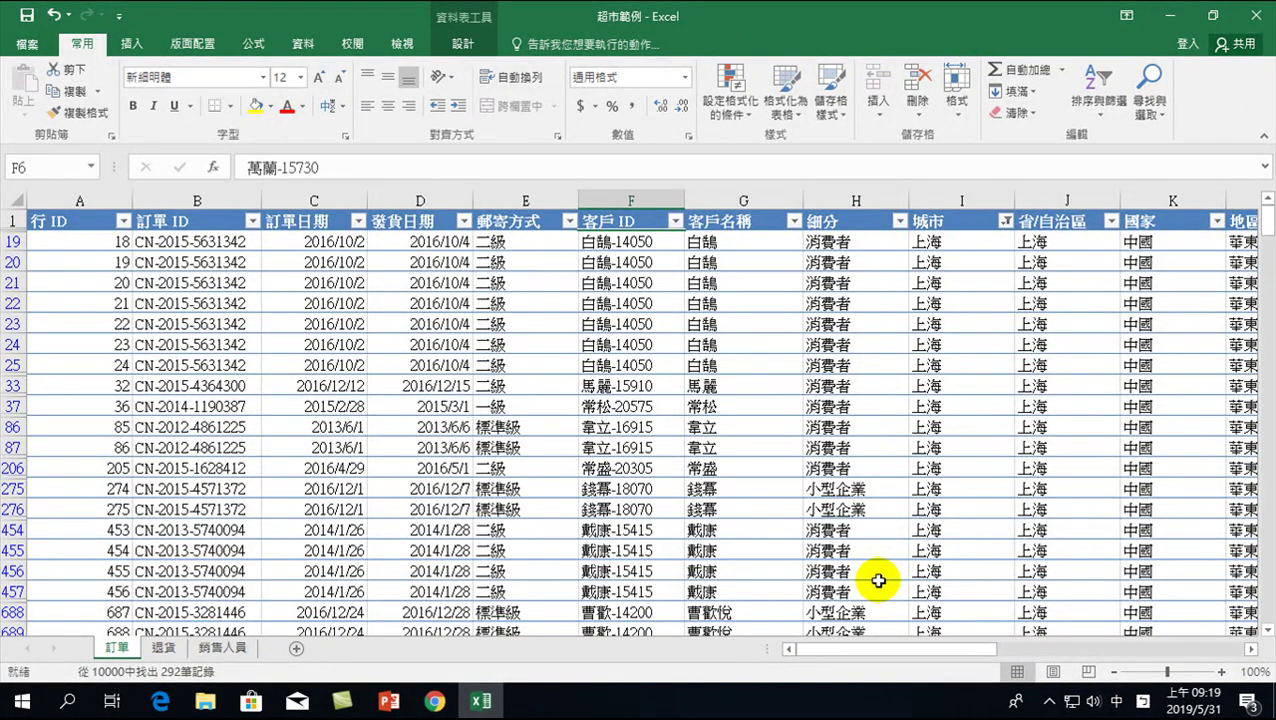
Turn off filtering for the order table so the 上海 restriction and the header filter arrows are removed.
left_click(741, 388)
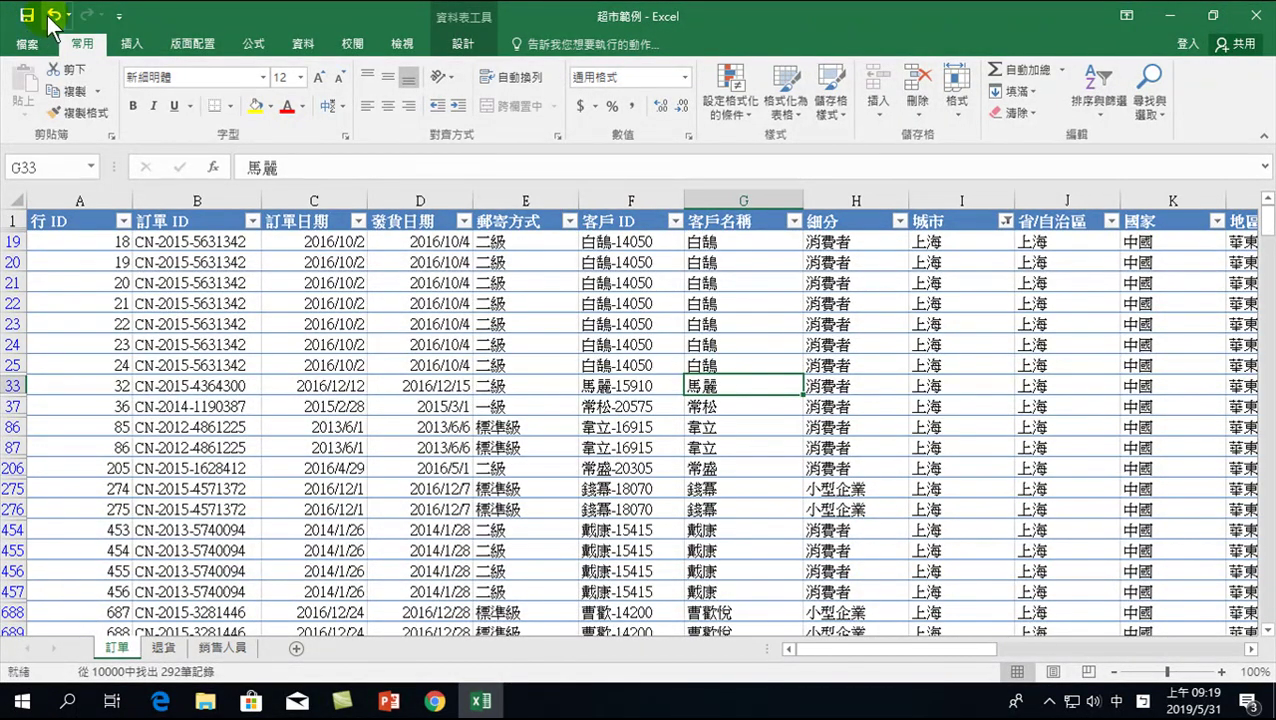
left_click(1135, 122)
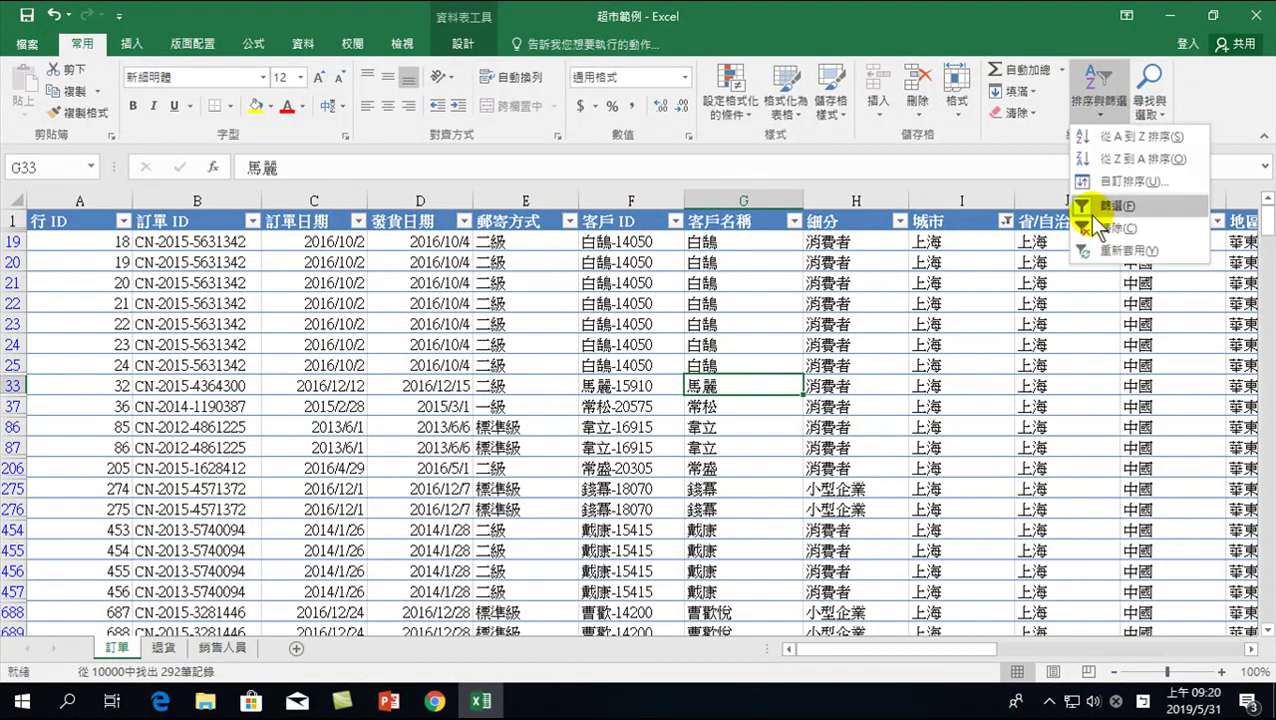
left_click(1113, 203)
left_click(770, 325)
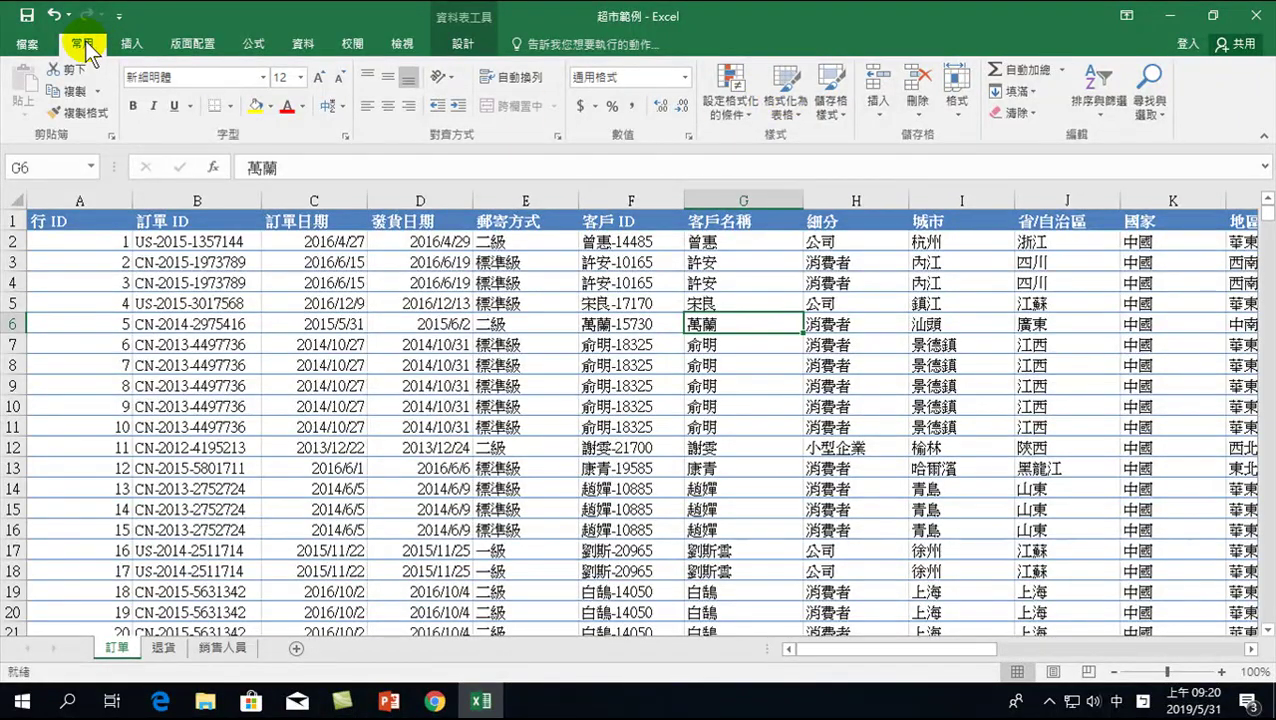
left_click(786, 100)
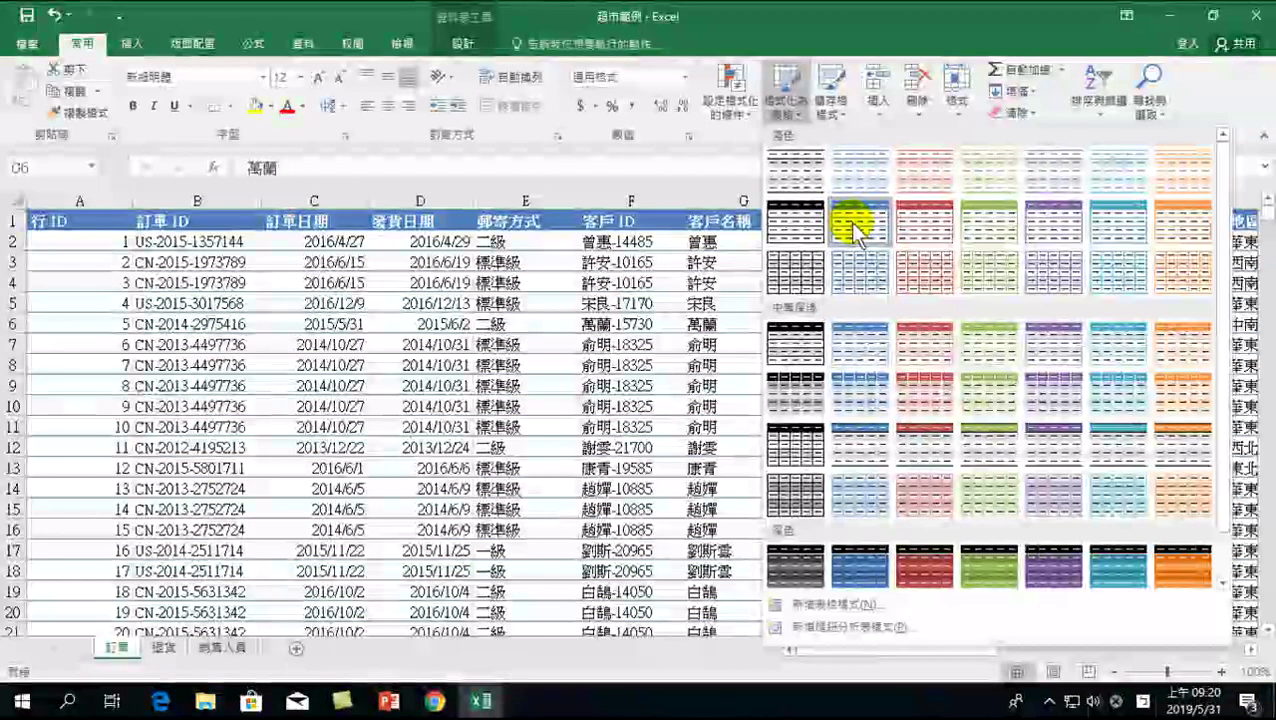
left_click(543, 368)
left_click(541, 419)
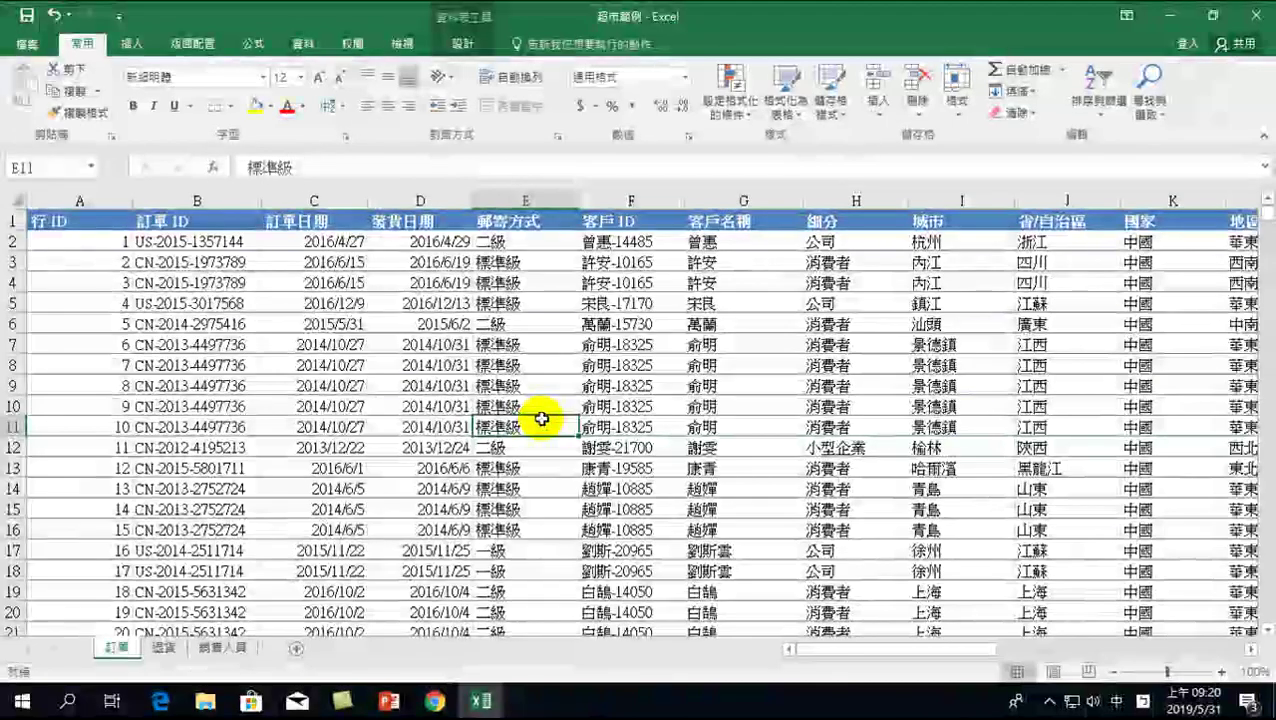
key("Home")
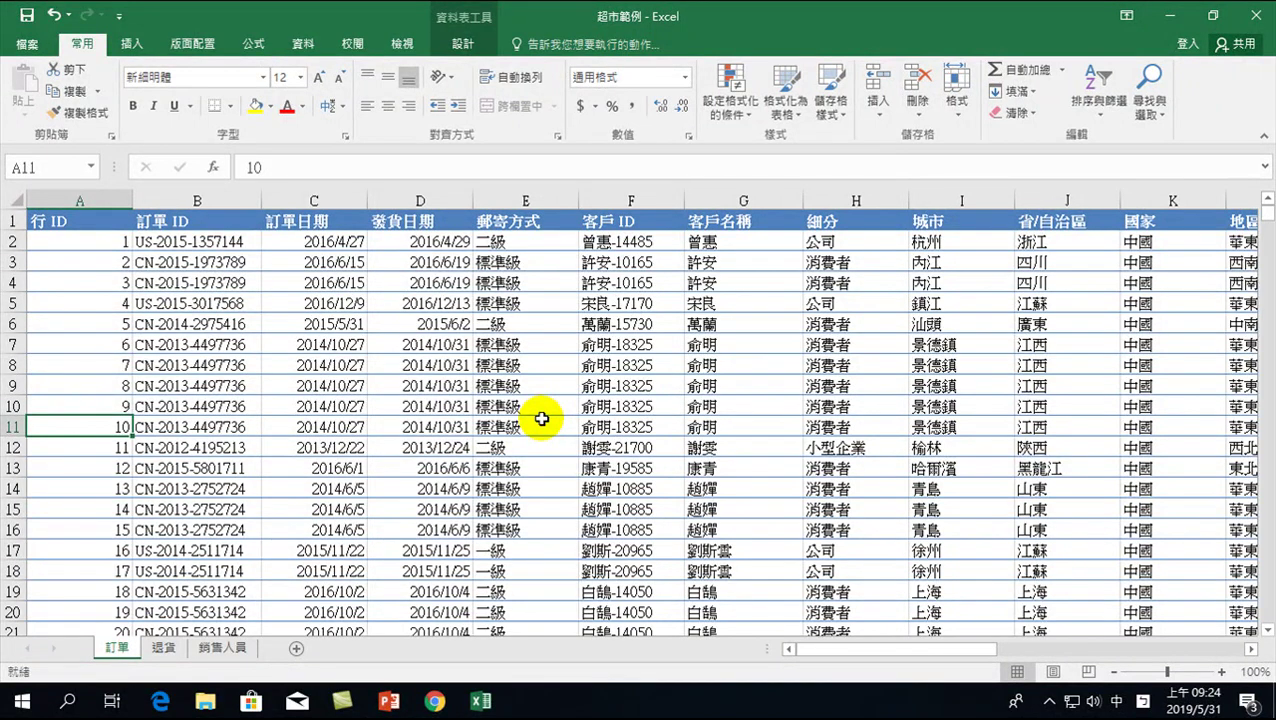
Convert the blue-styled order table back to a normal cell range.
left_click(605, 406)
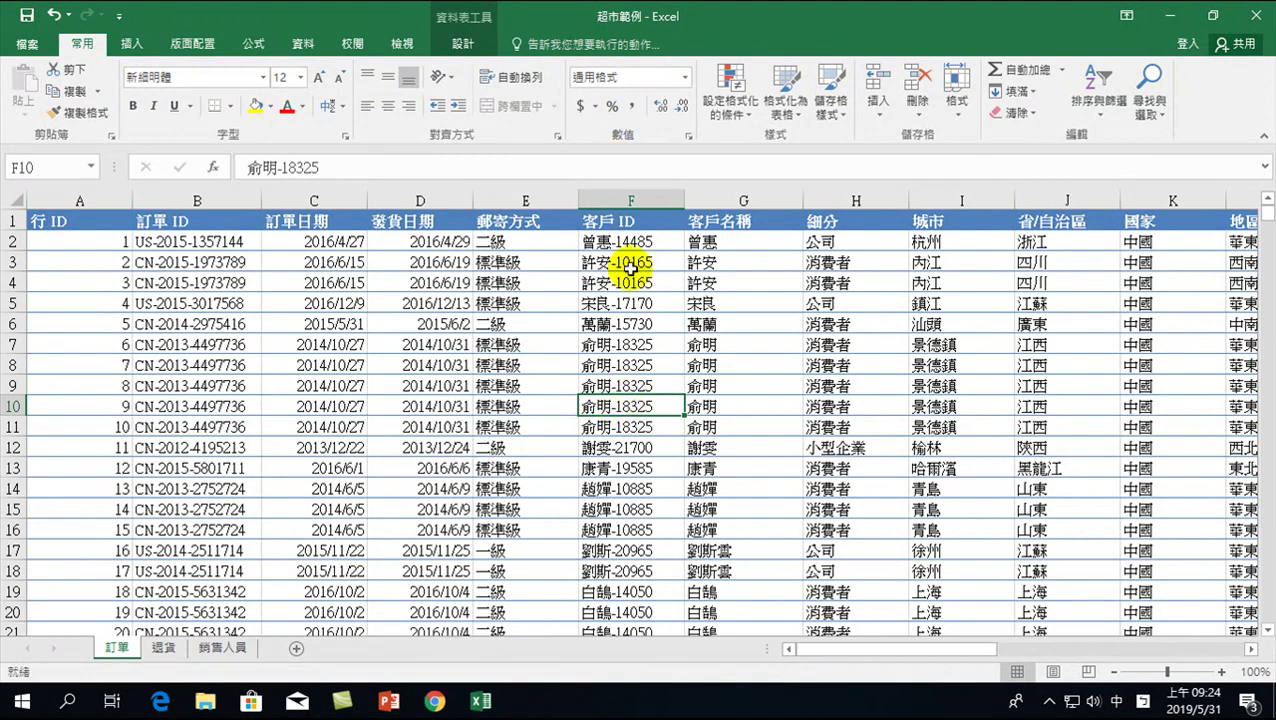
left_click(462, 43)
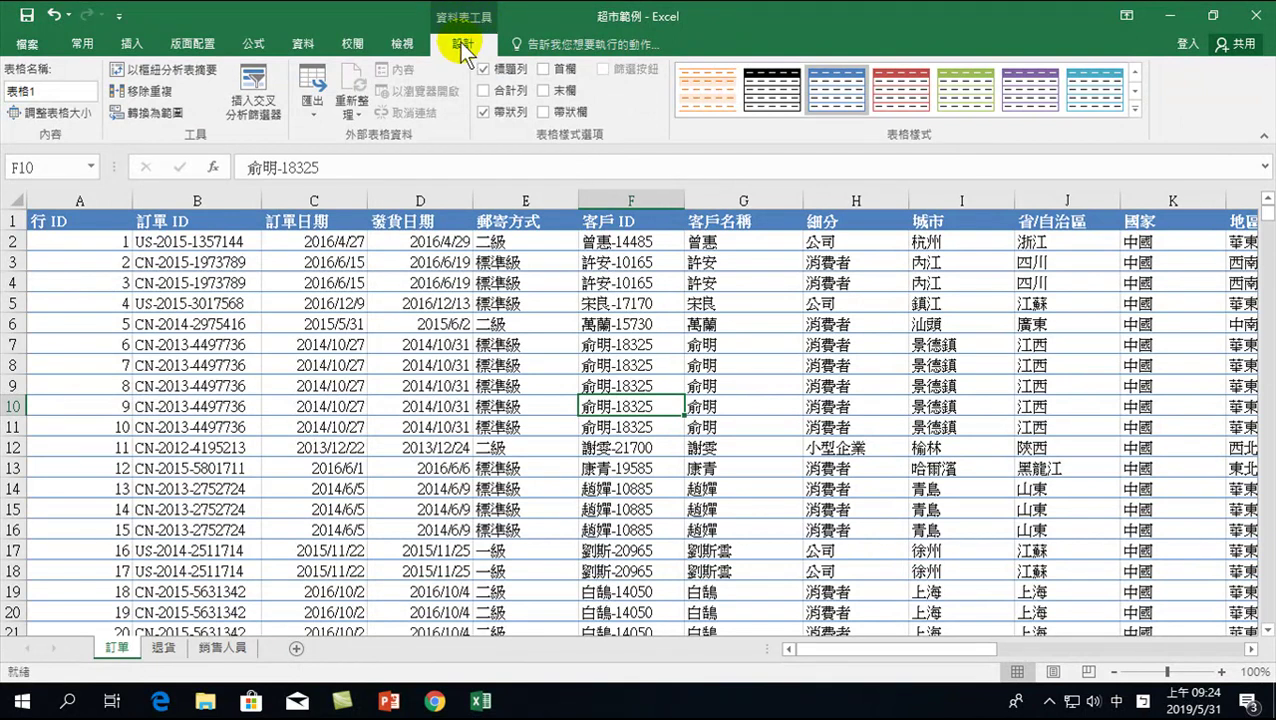
left_click(155, 116)
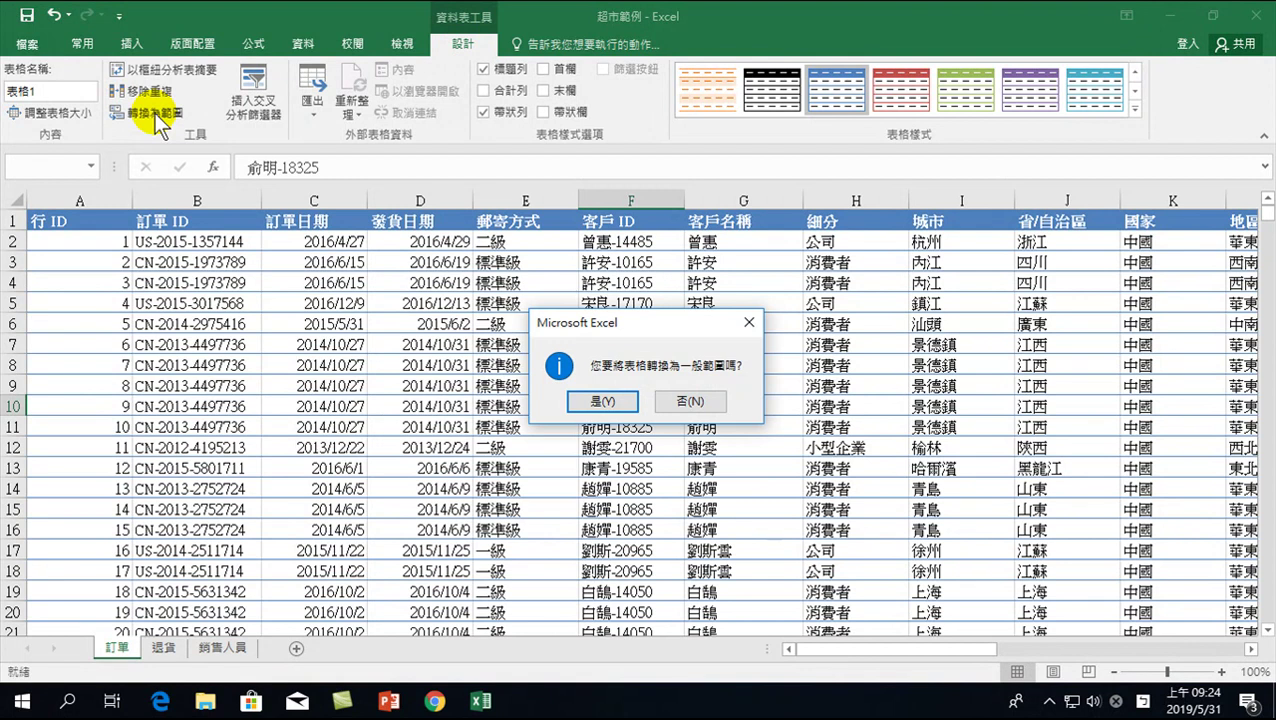
left_click(602, 401)
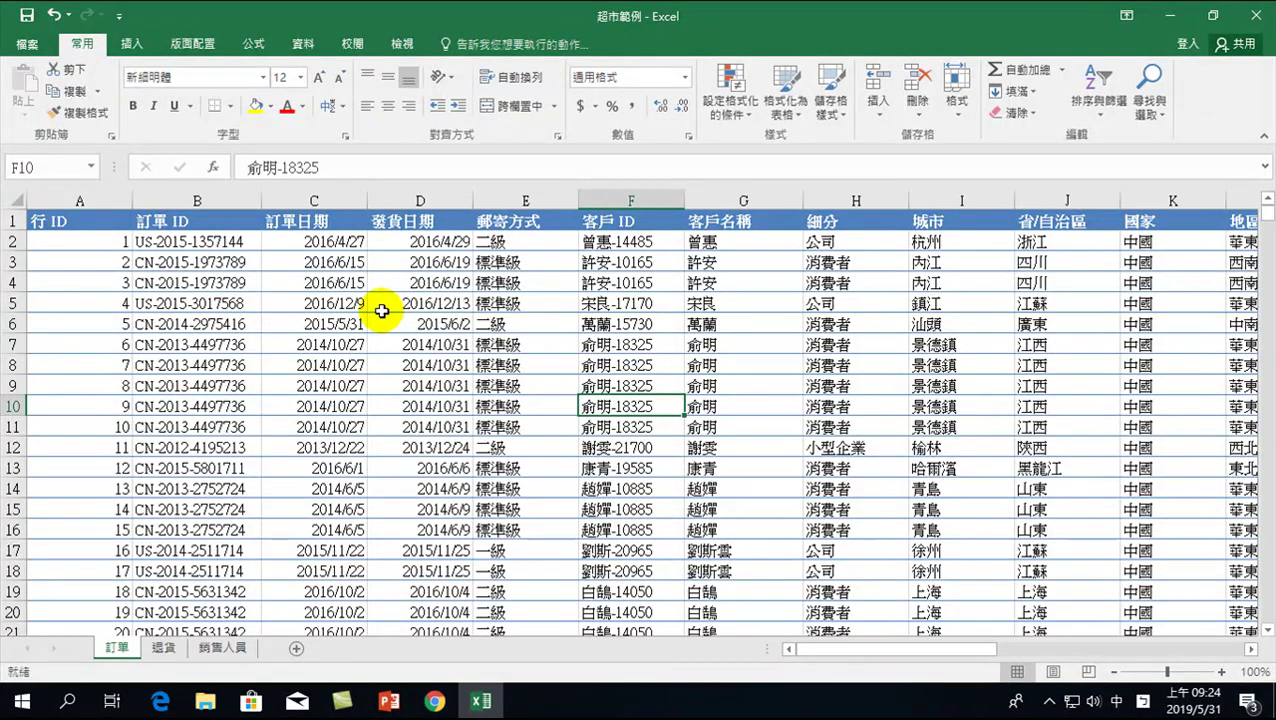
Clear all formatting from the whole order data range, keeping its contents.
key("ctrl+a")
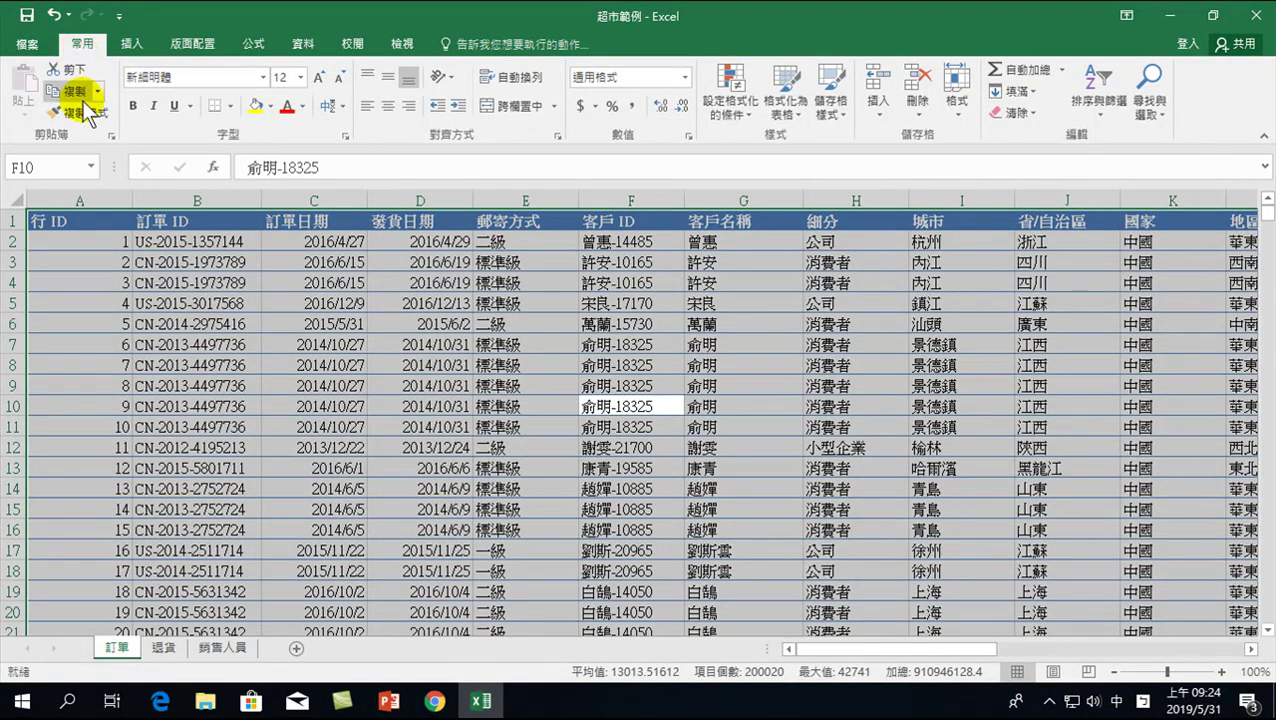
left_click(1030, 120)
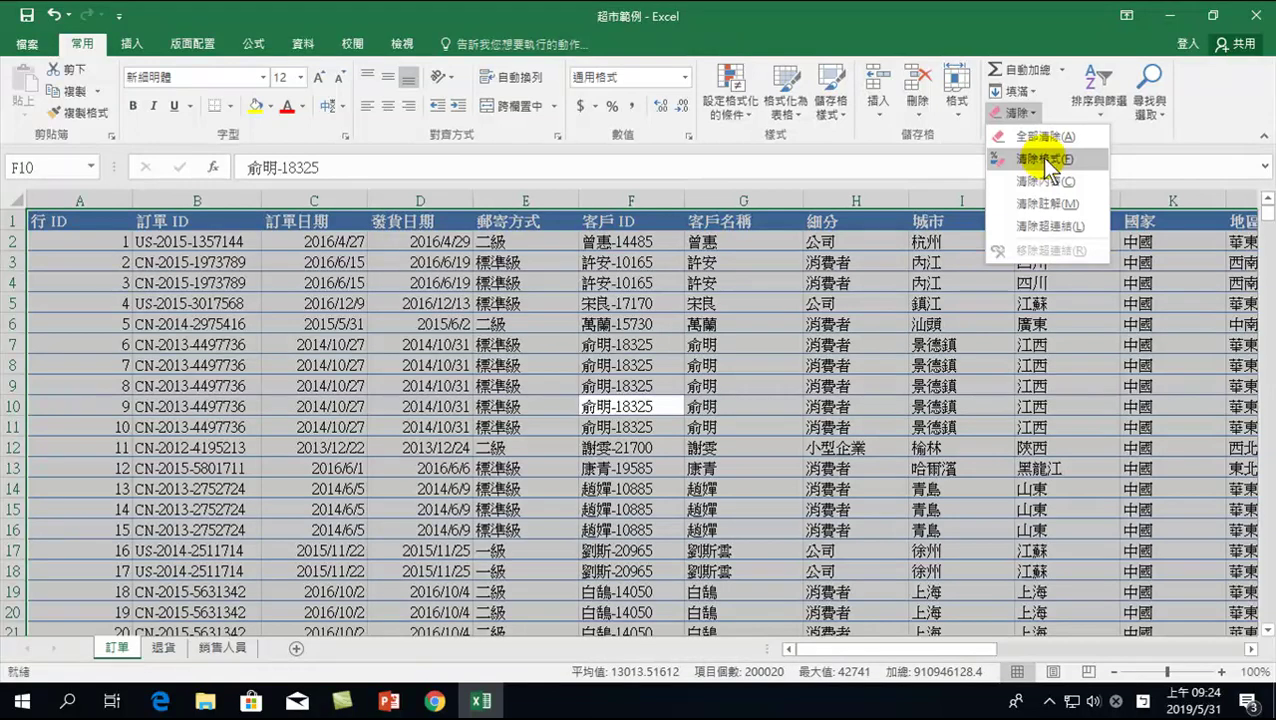
left_click(1040, 158)
left_click(465, 307)
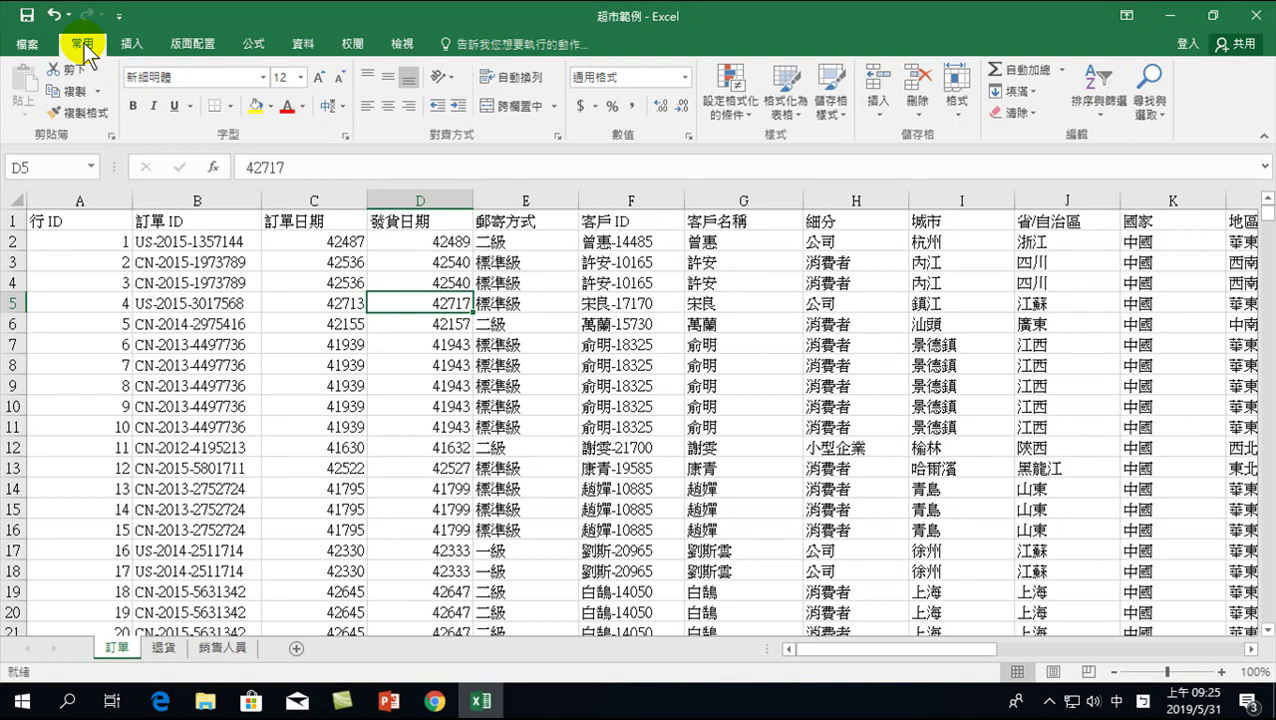
Format the plain order data range $A$1:$T$10001 as a table with headers, using the light style with a red header row.
left_click_drag(88, 220, 860, 477)
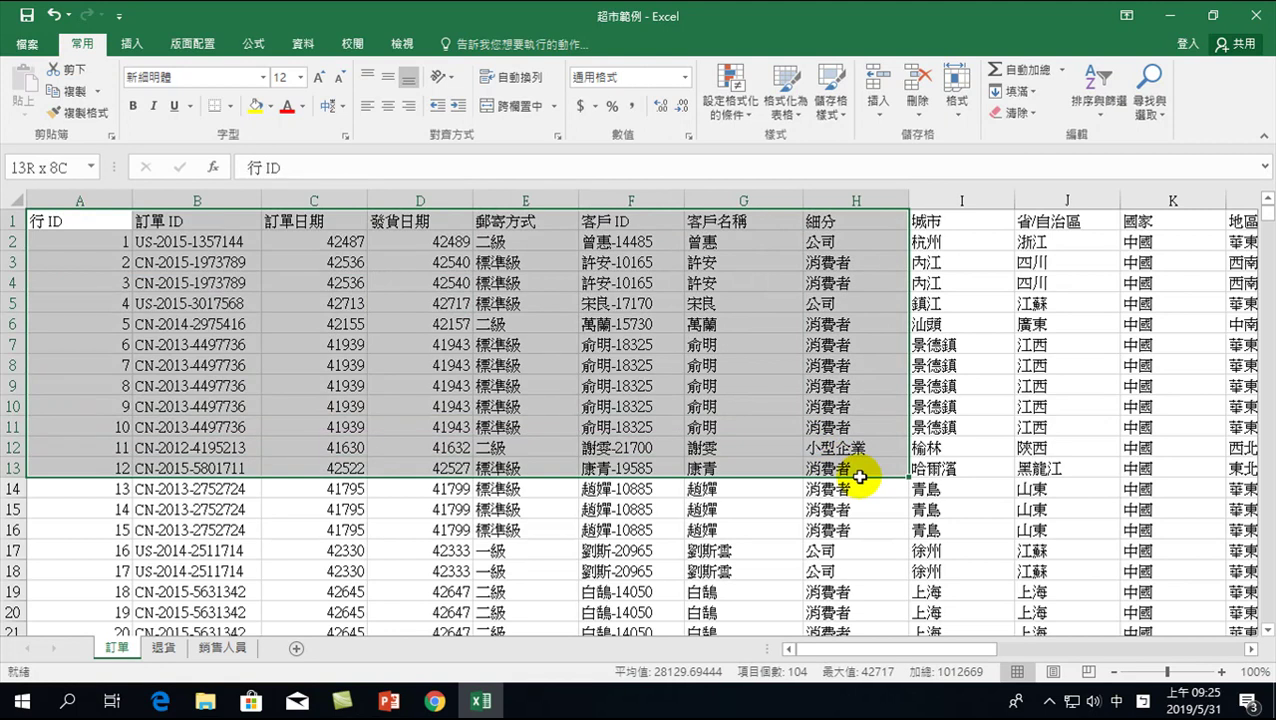
left_click(445, 389)
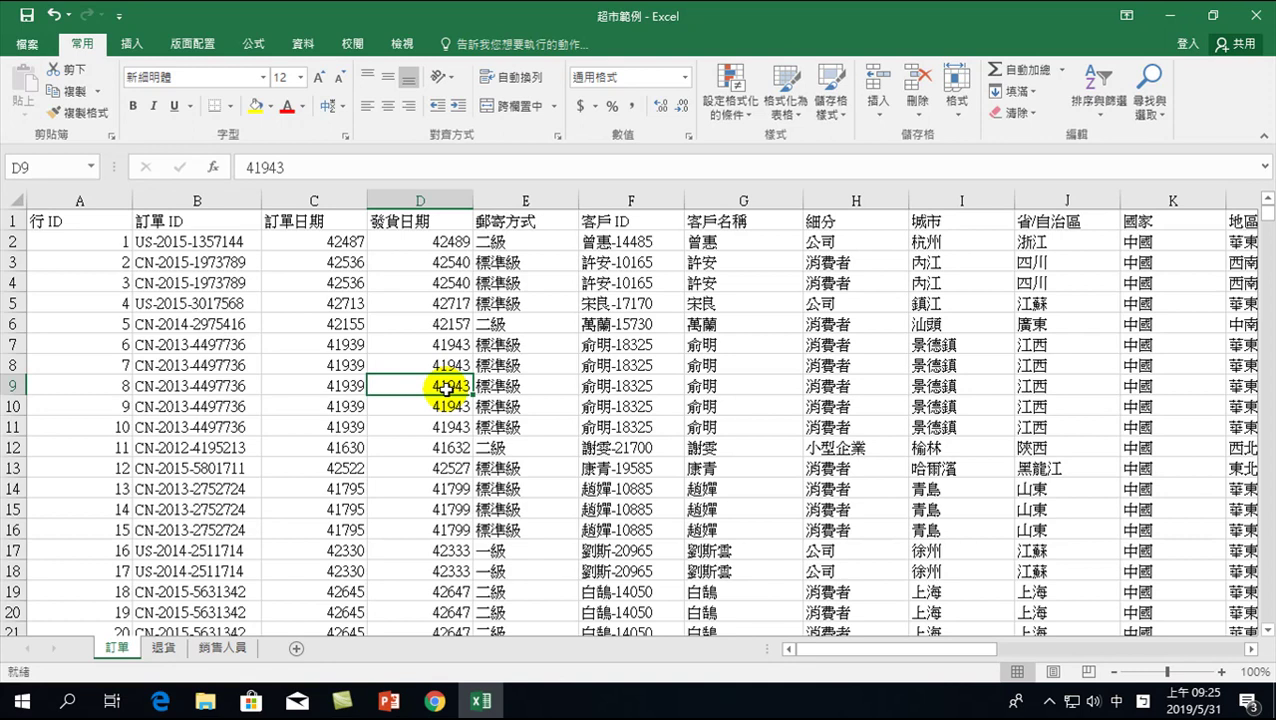
left_click(83, 43)
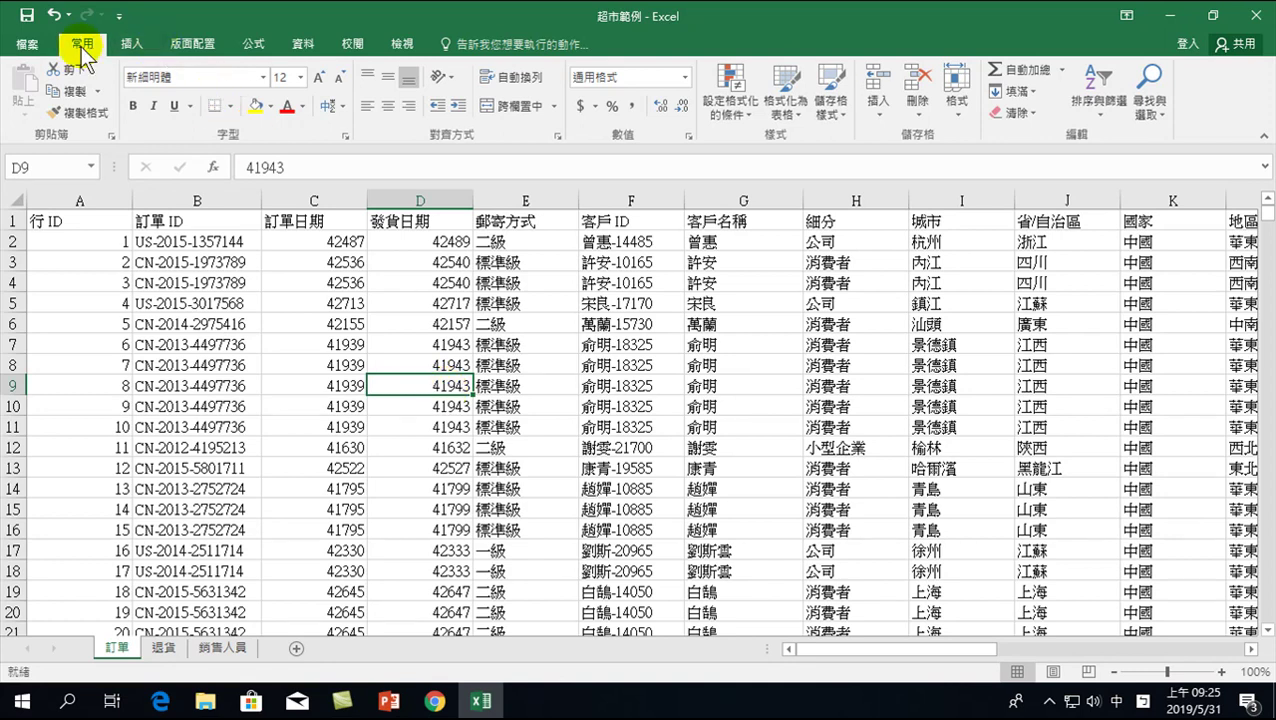
left_click(786, 95)
left_click(934, 221)
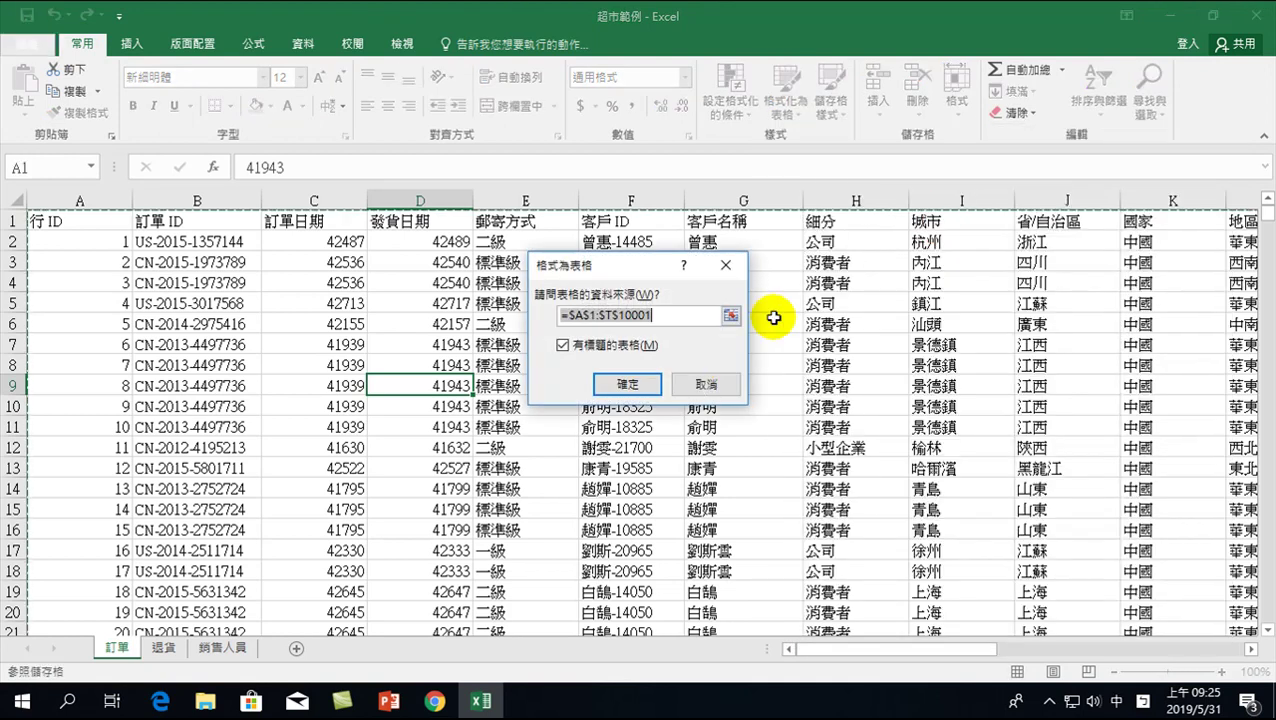
left_click(636, 373)
left_click(540, 384)
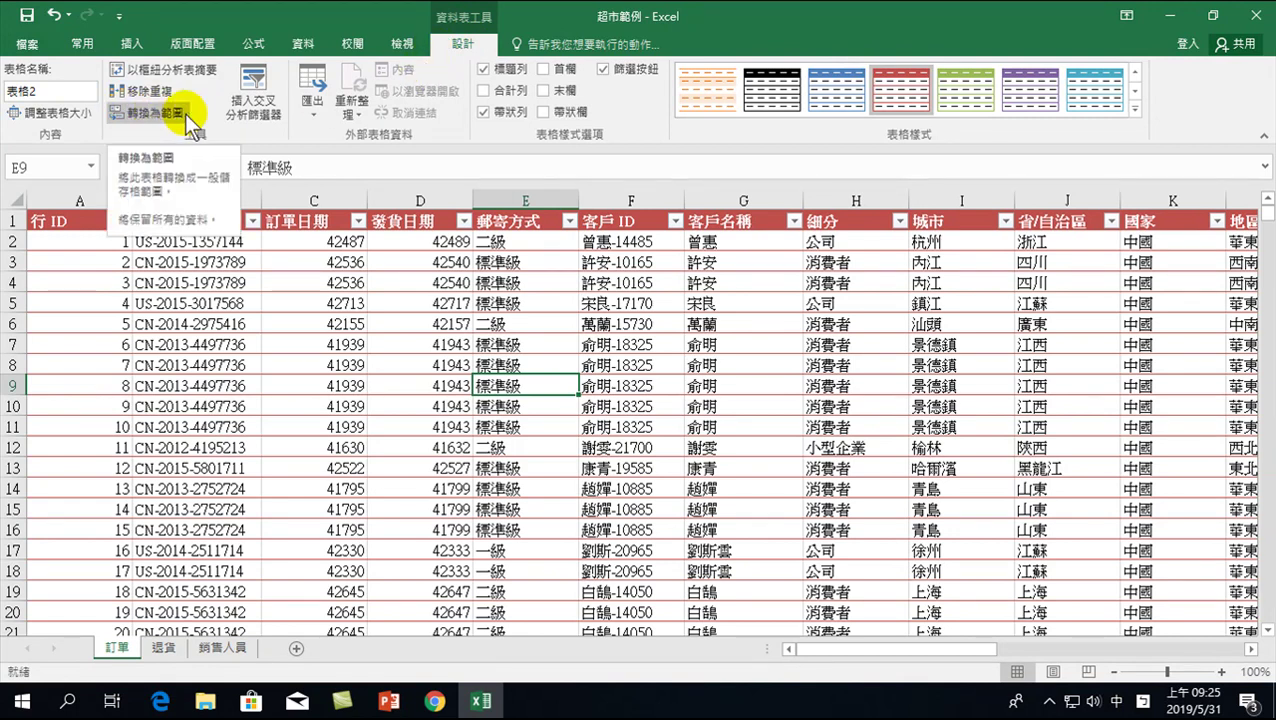
Convert the red-styled order table to a normal range and check the column headings while viewing rows farther down.
left_click(147, 112)
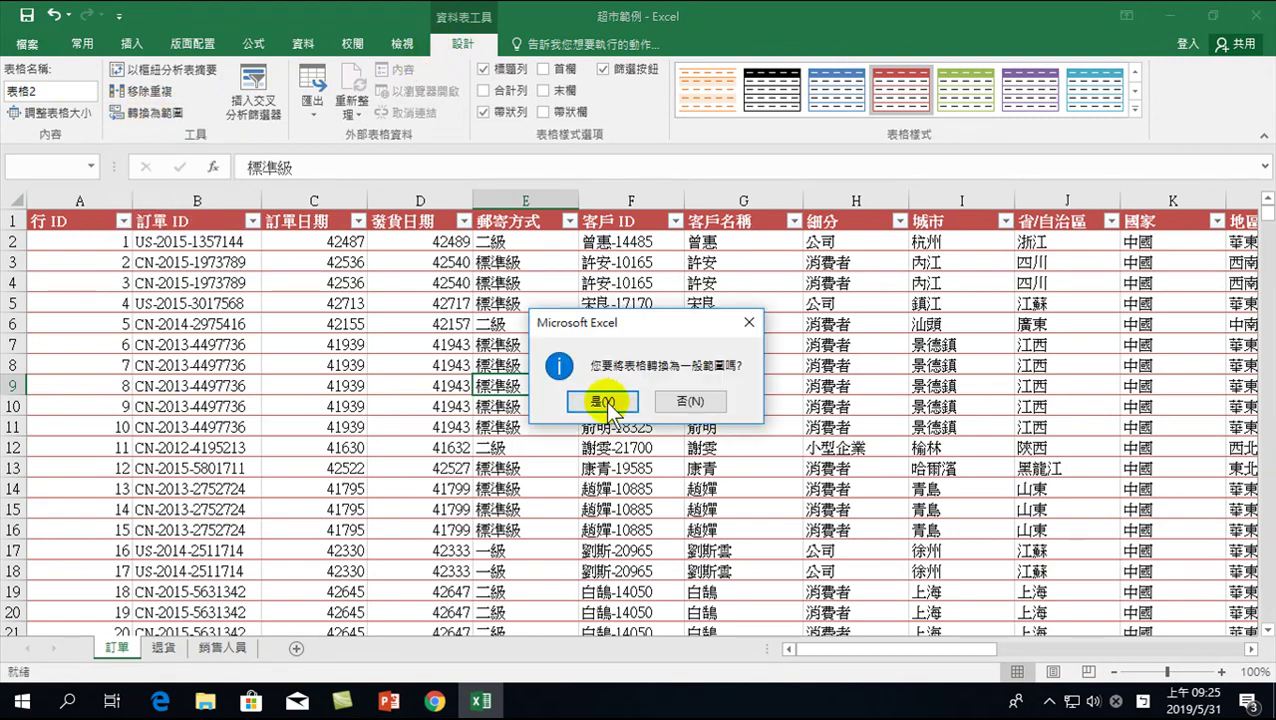
left_click(601, 397)
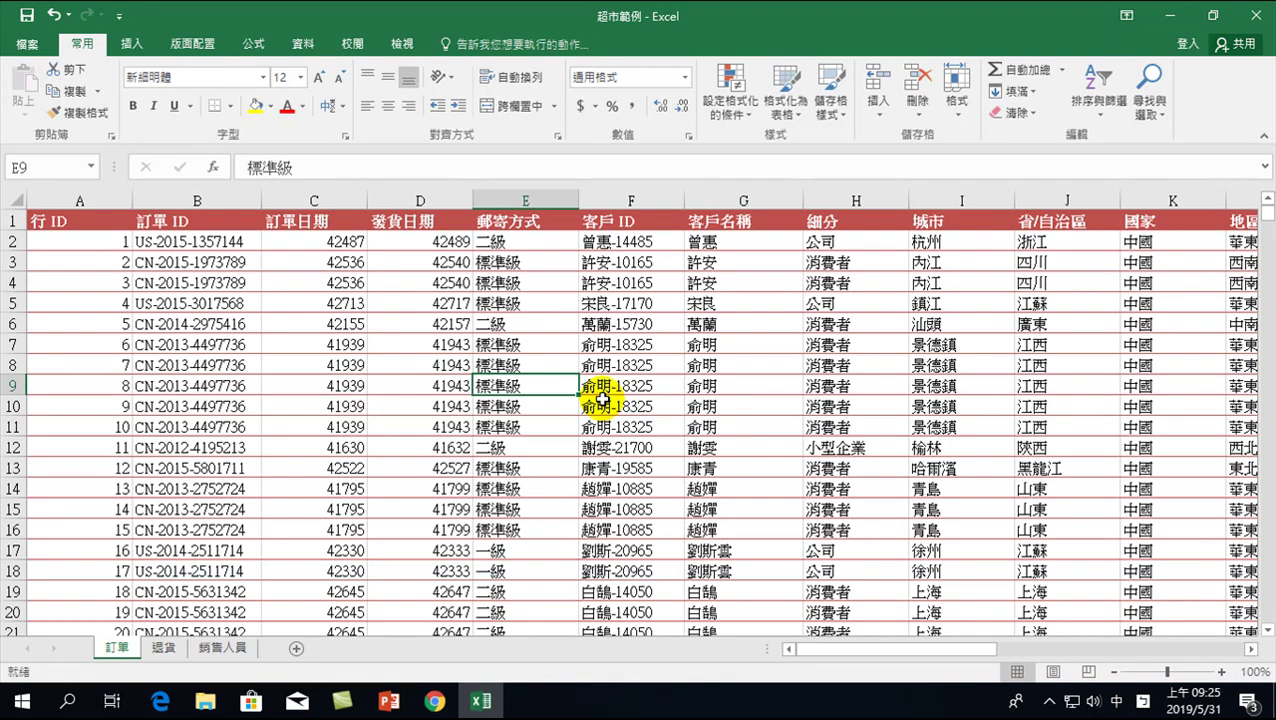
left_click(1266, 632)
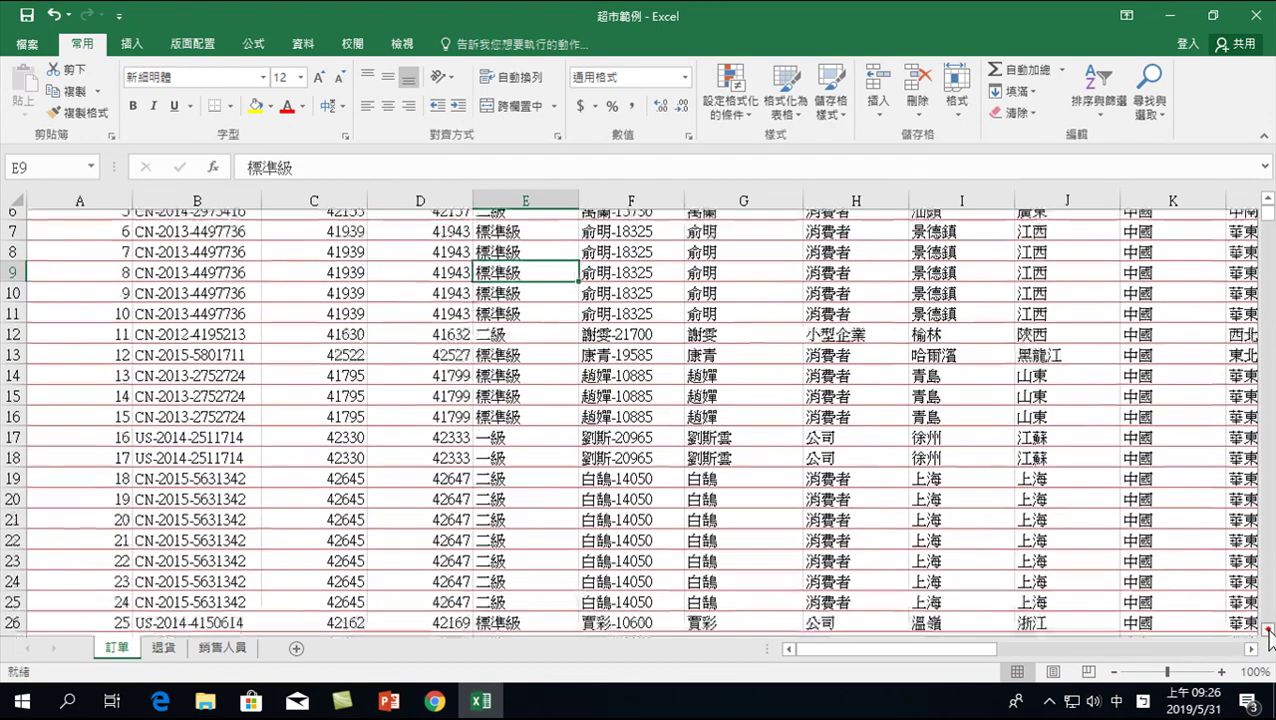
left_click(1266, 632)
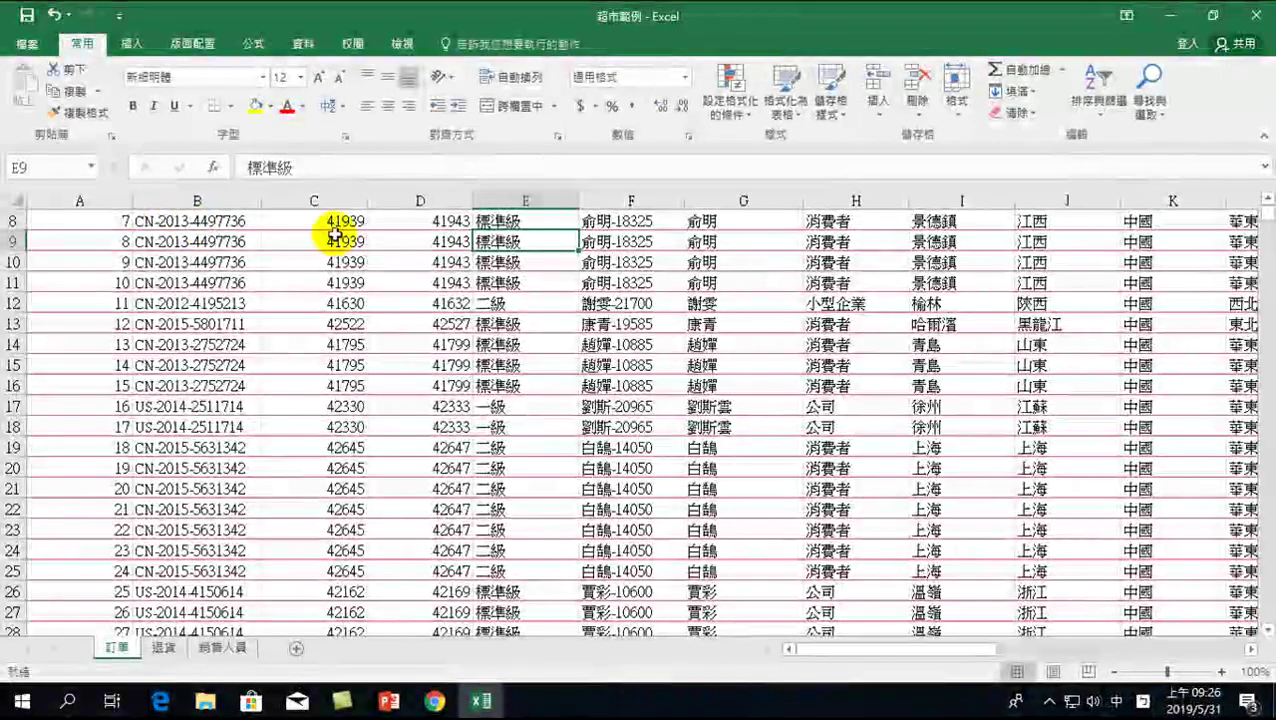
scroll(553, 388, "up", 3)
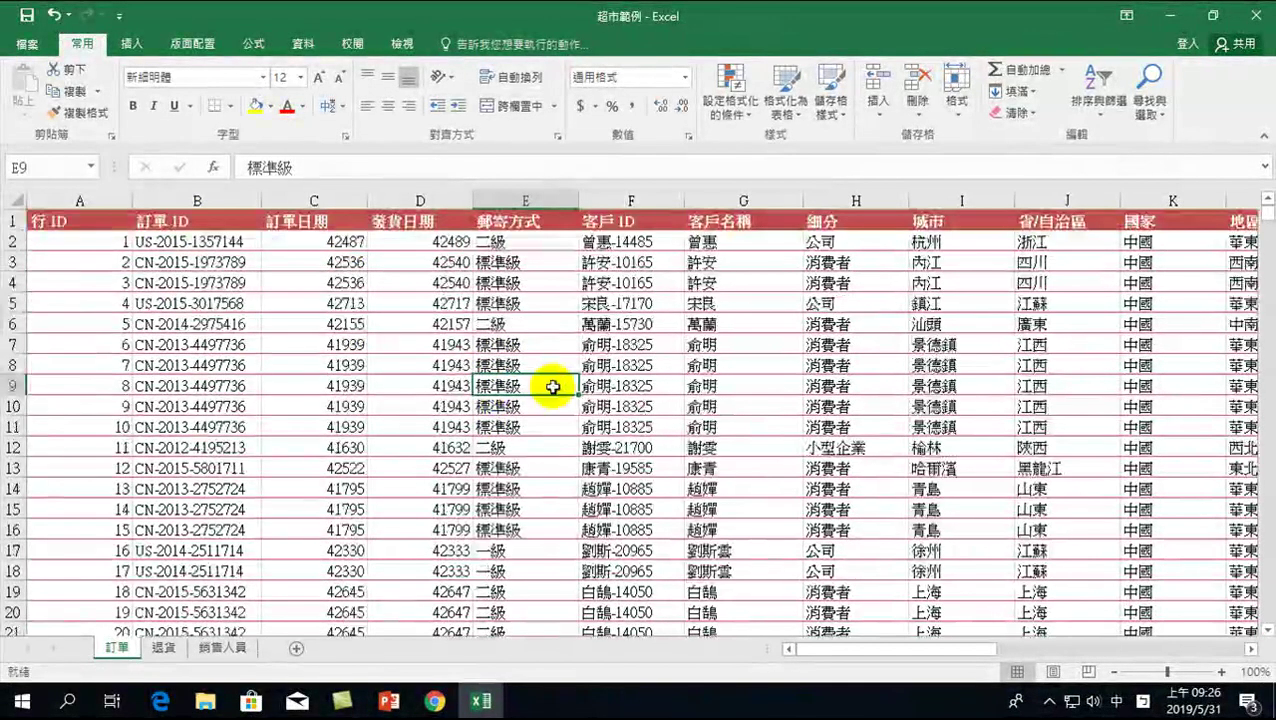
left_click(381, 391)
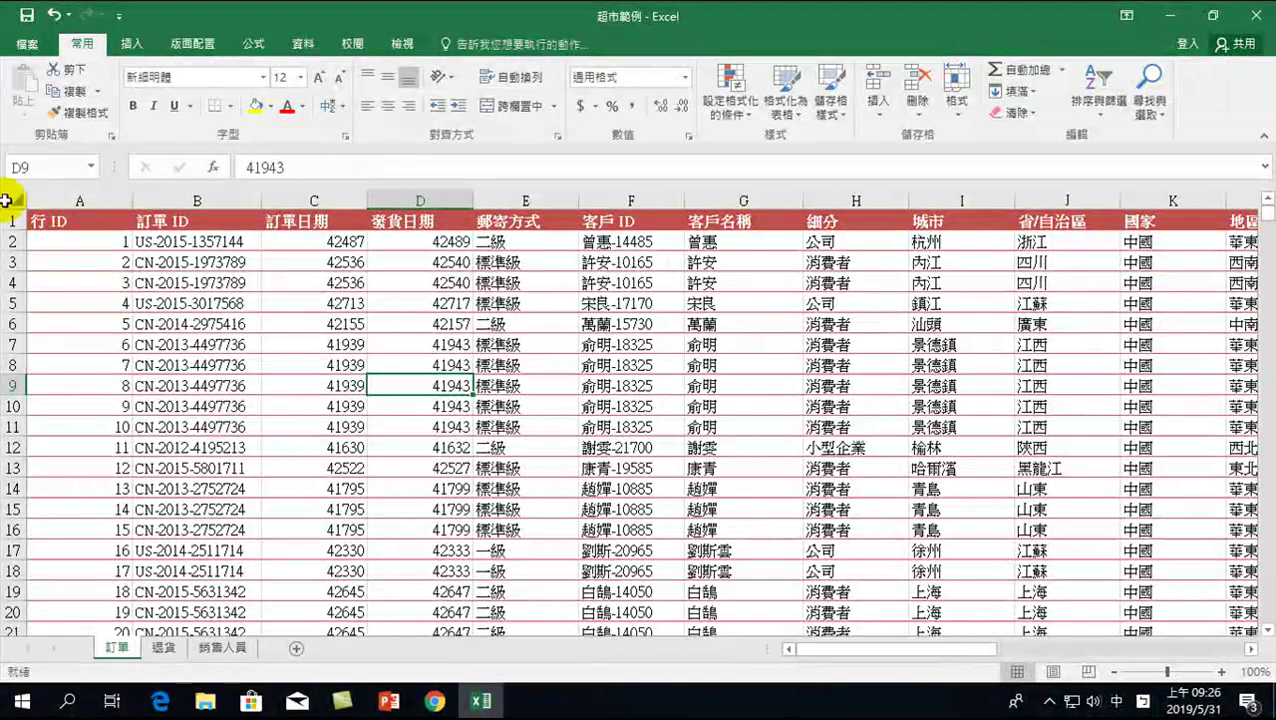
Select the entire 訂單 sheet and clear its formatting.
left_click(12, 200)
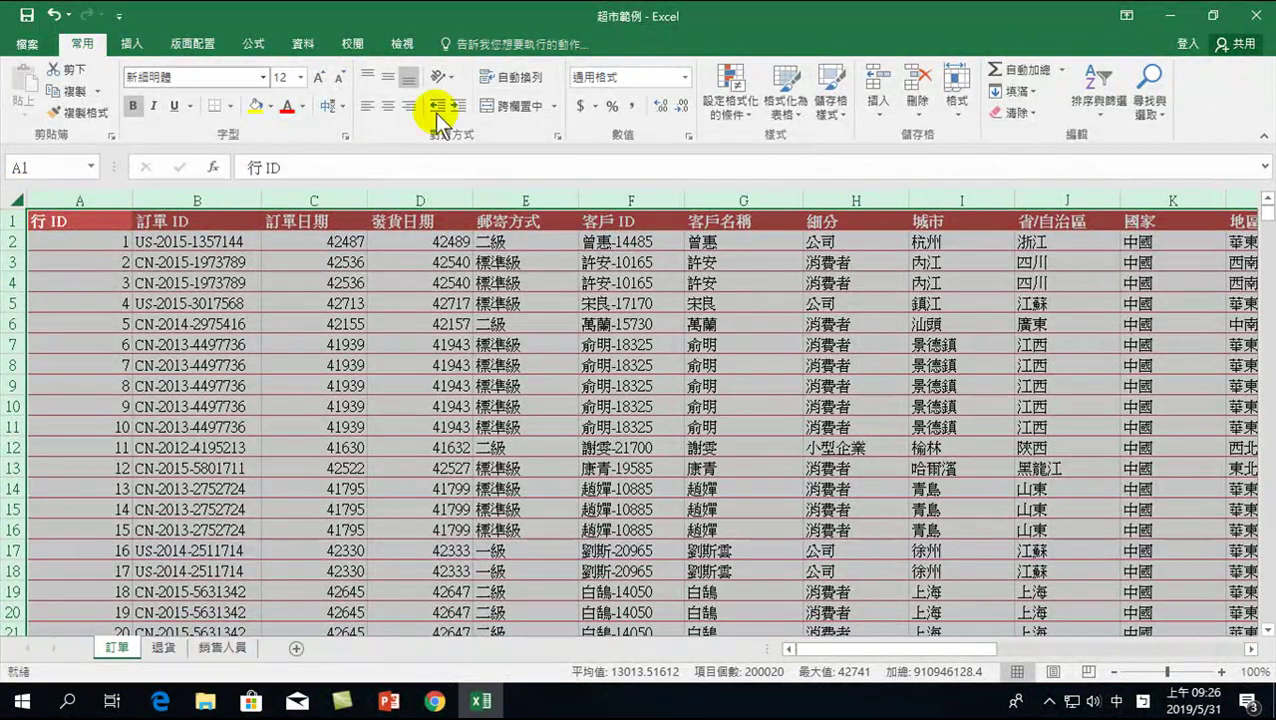
left_click(1025, 114)
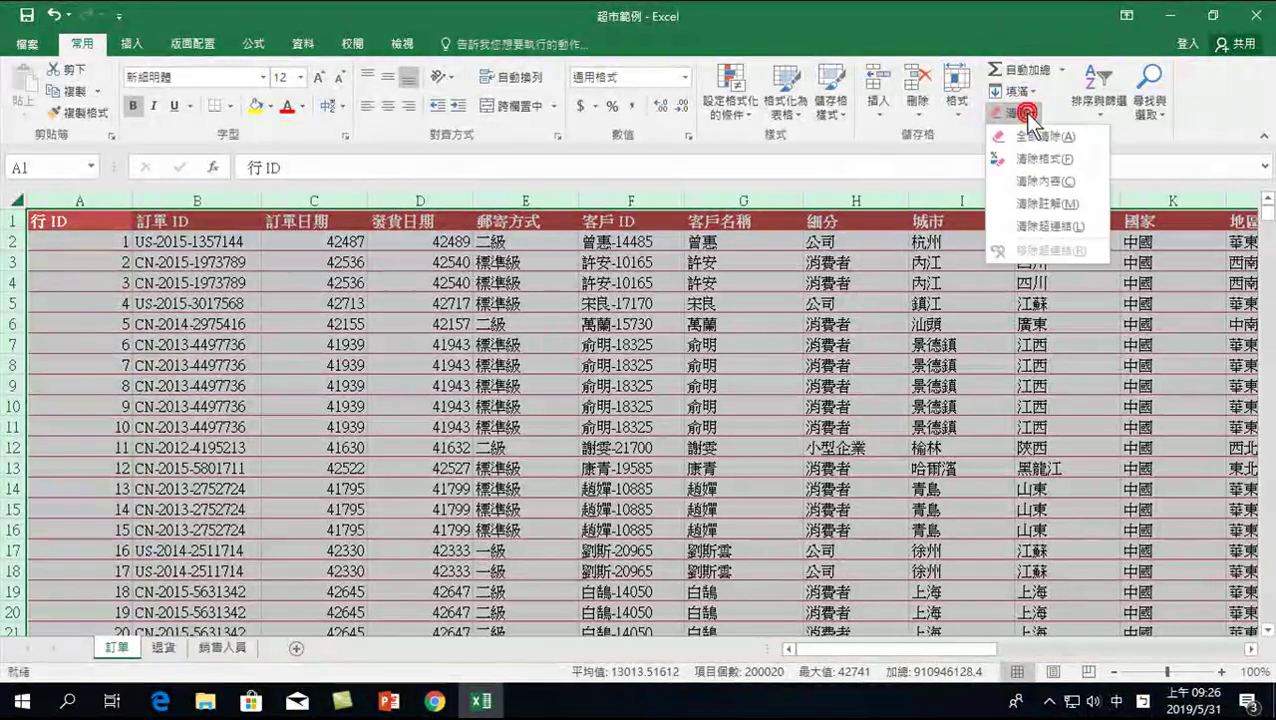
left_click(1040, 159)
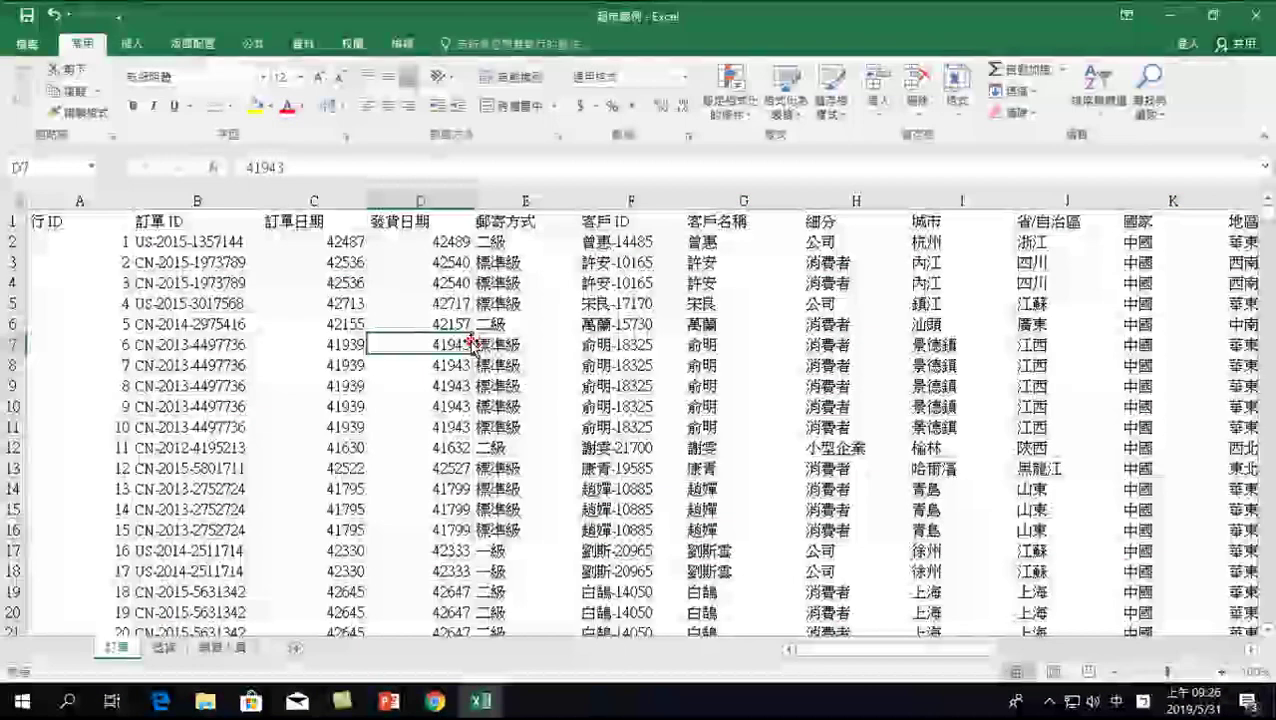
left_click(468, 343)
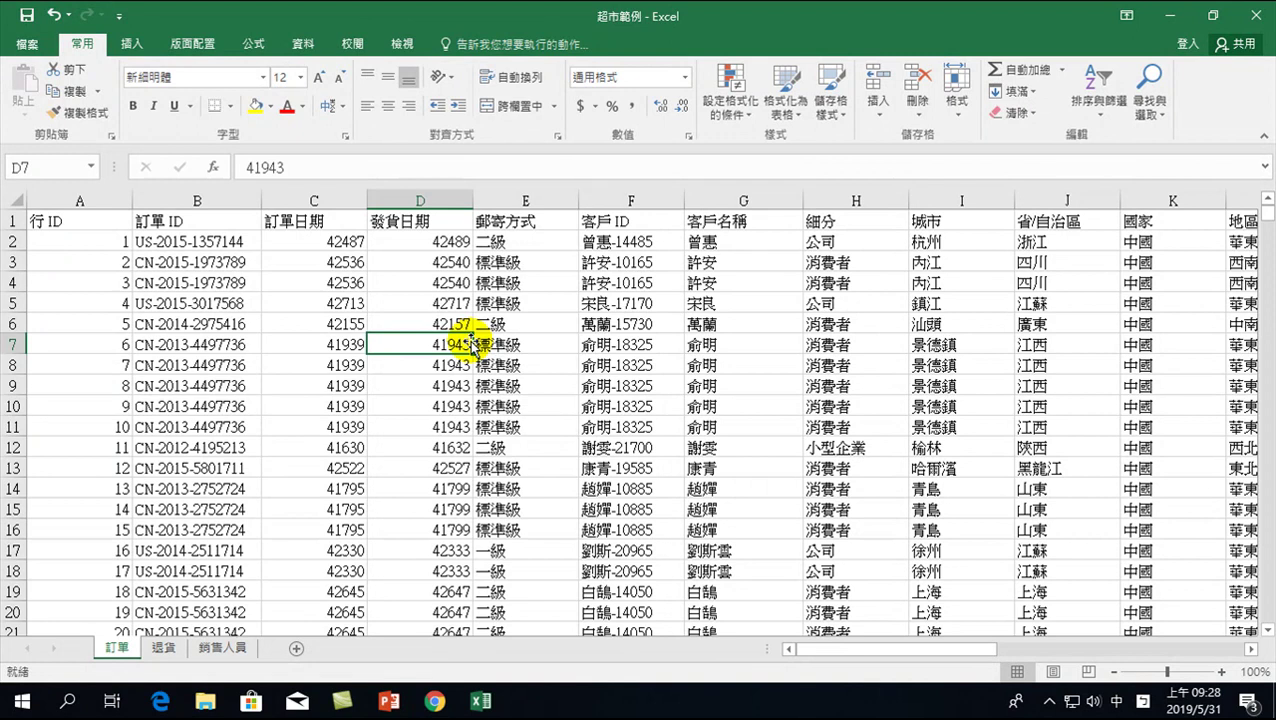
Format the unformatted order range $A$1:$T$10001 as a table with headers in the light blue-header style, and select cell U2 beside it.
left_click(70, 47)
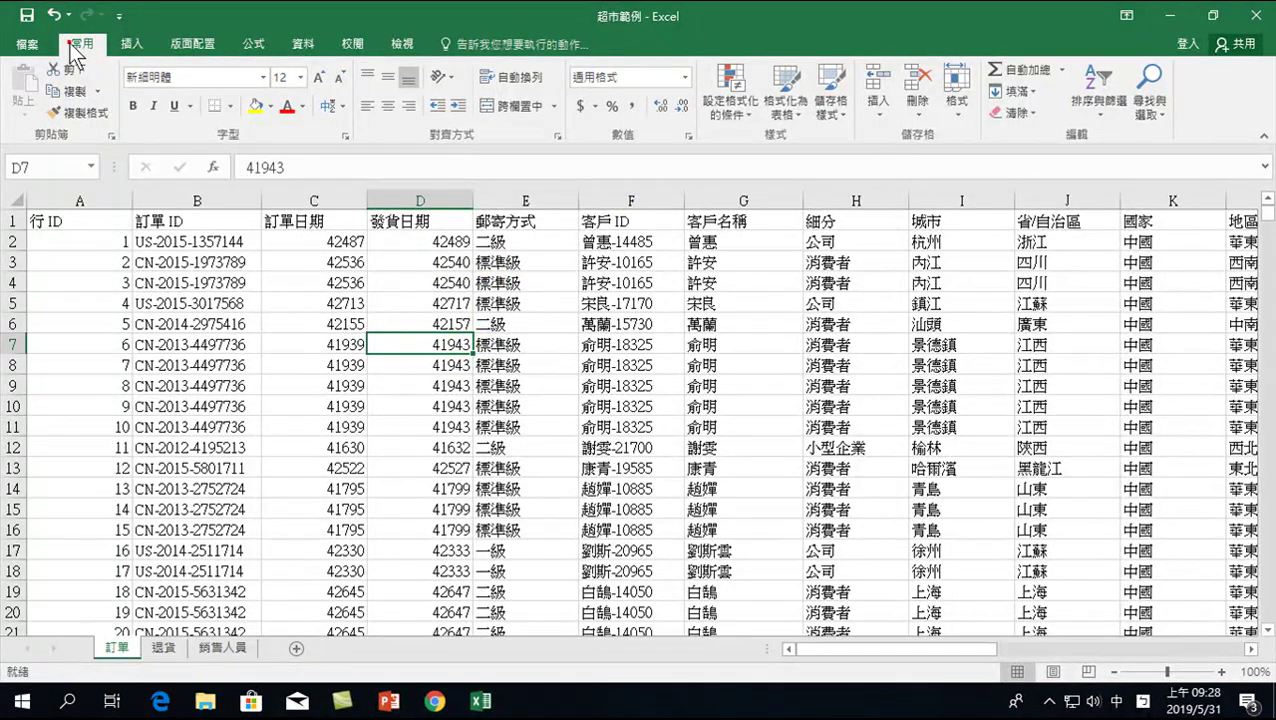
left_click(785, 98)
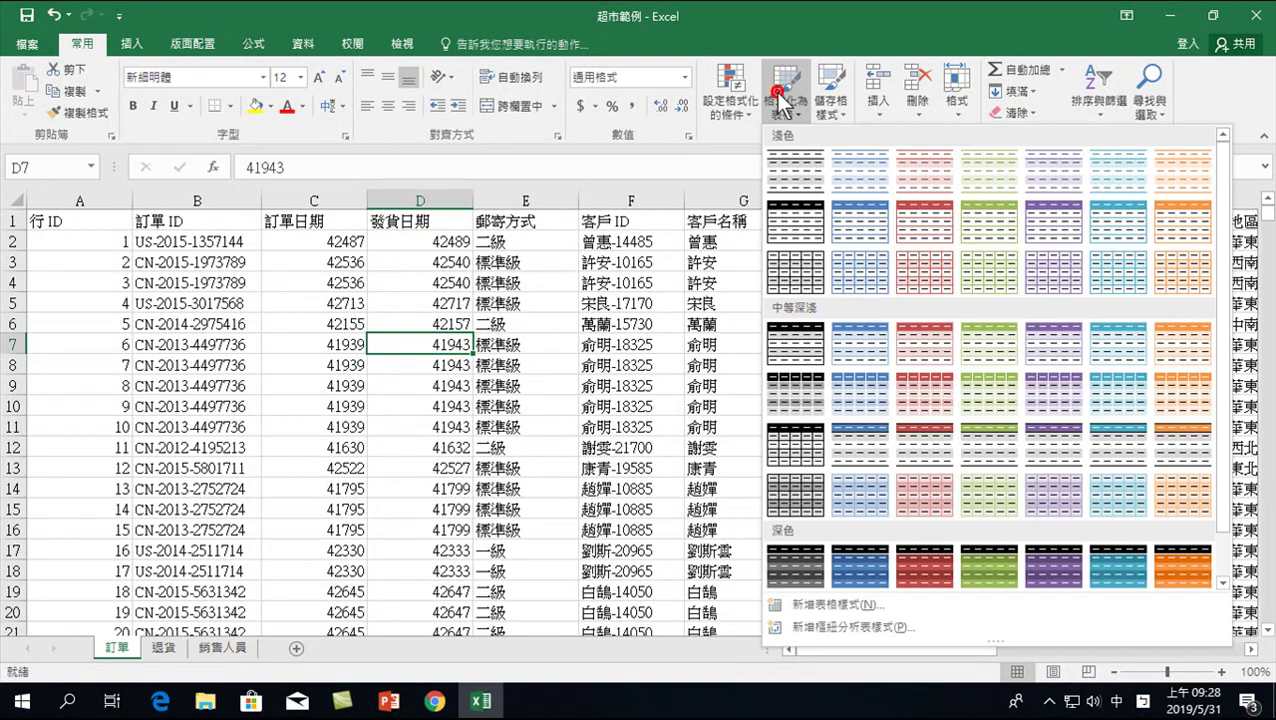
left_click(861, 219)
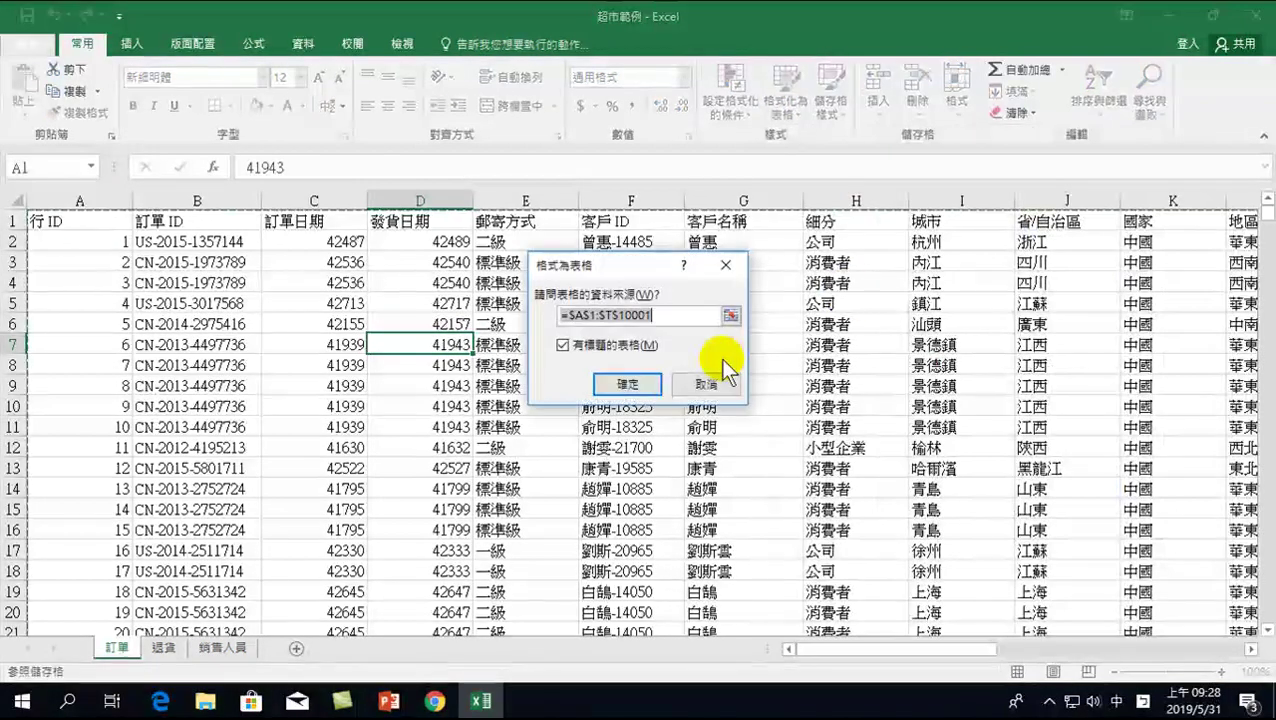
left_click(627, 385)
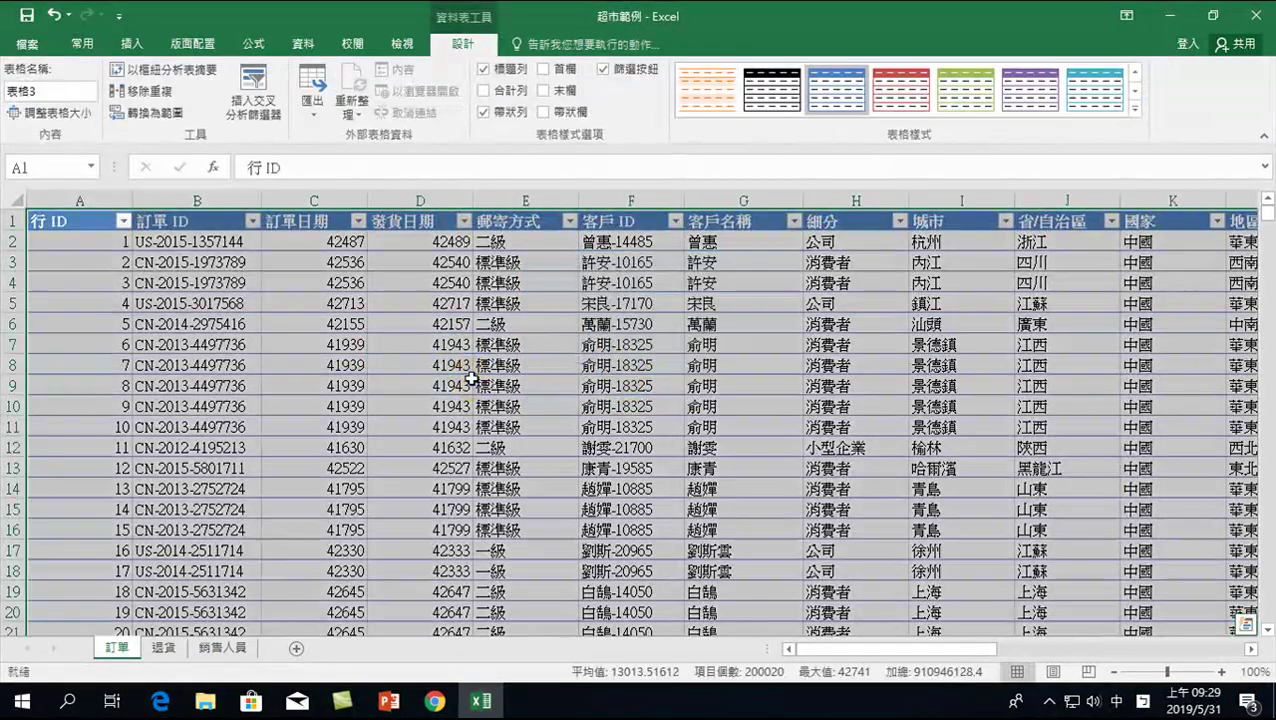
left_click(470, 384)
left_click_drag(947, 648, 1248, 648)
left_click(982, 240)
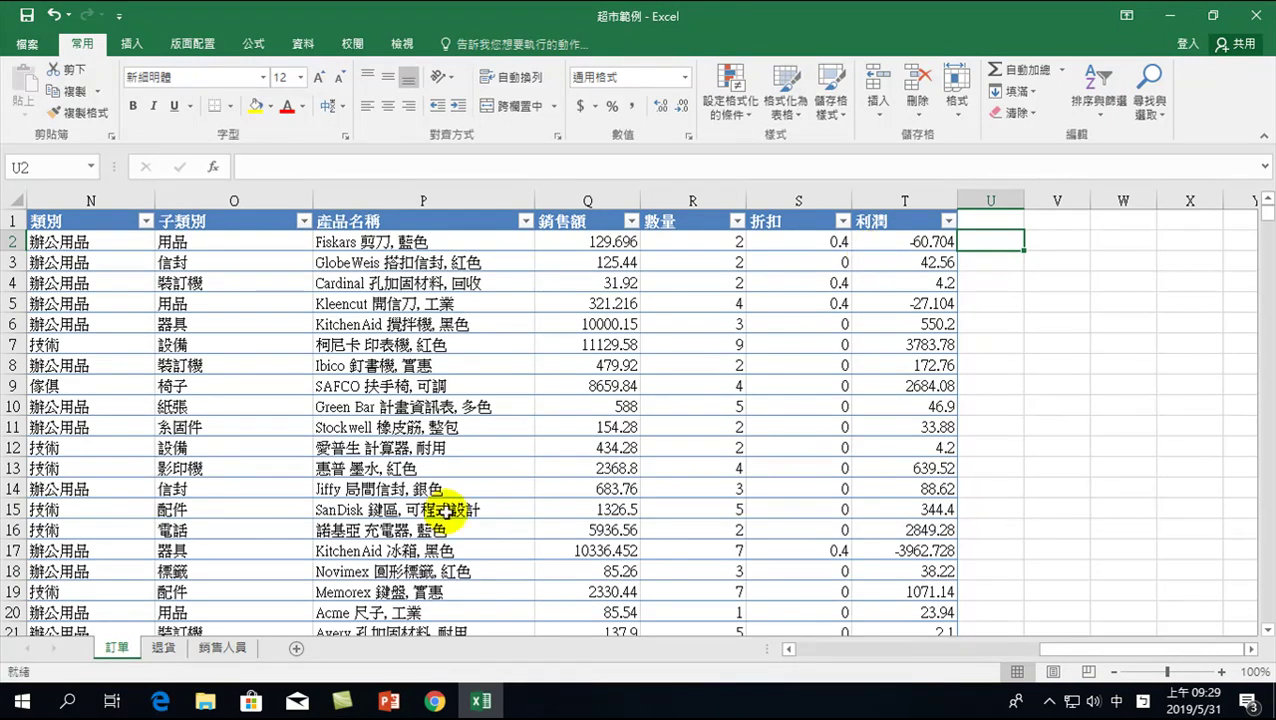
left_click(20, 704)
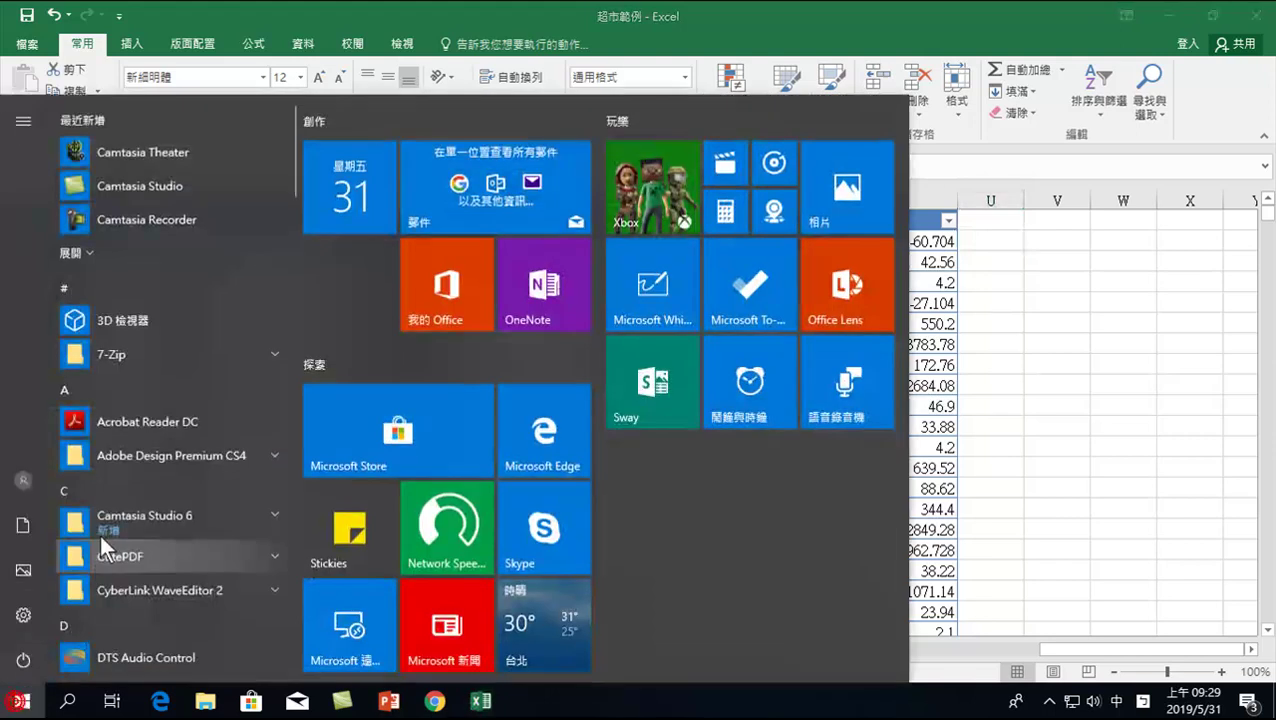
scroll(160, 395, "down", 3)
scroll(143, 500, "down", 15)
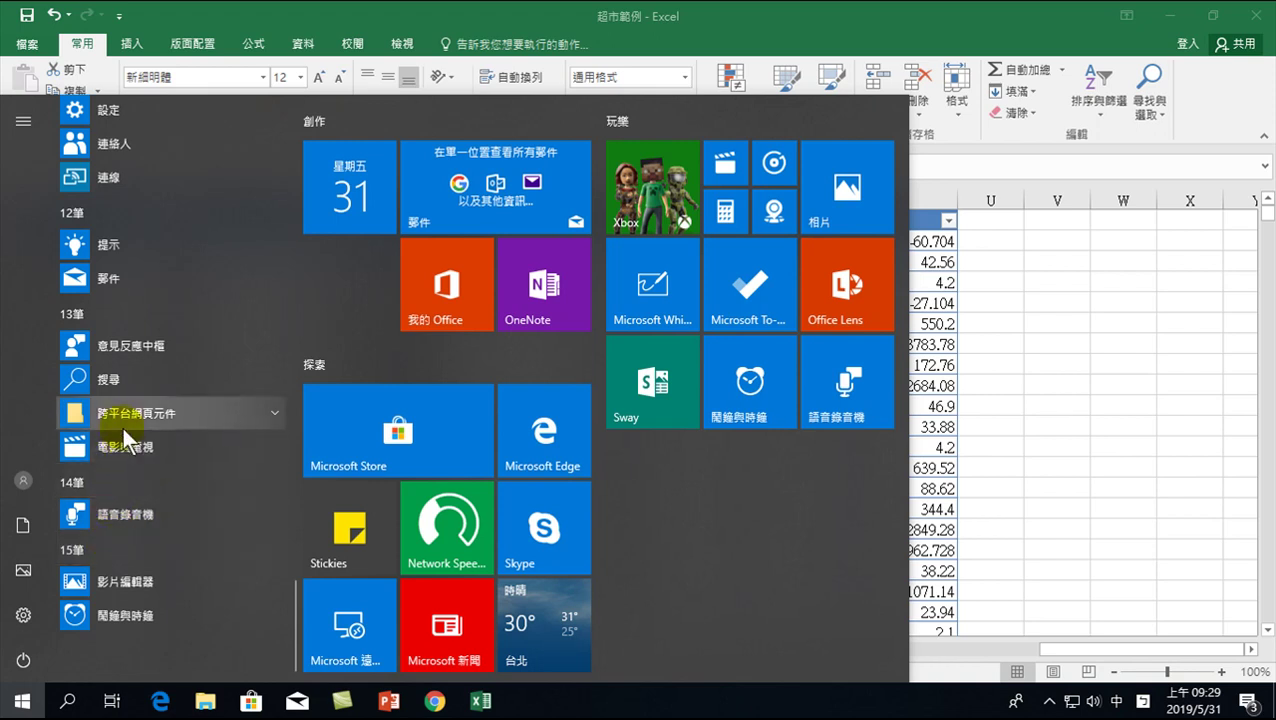
scroll(122, 424, "up", 3)
scroll(112, 365, "up", 6)
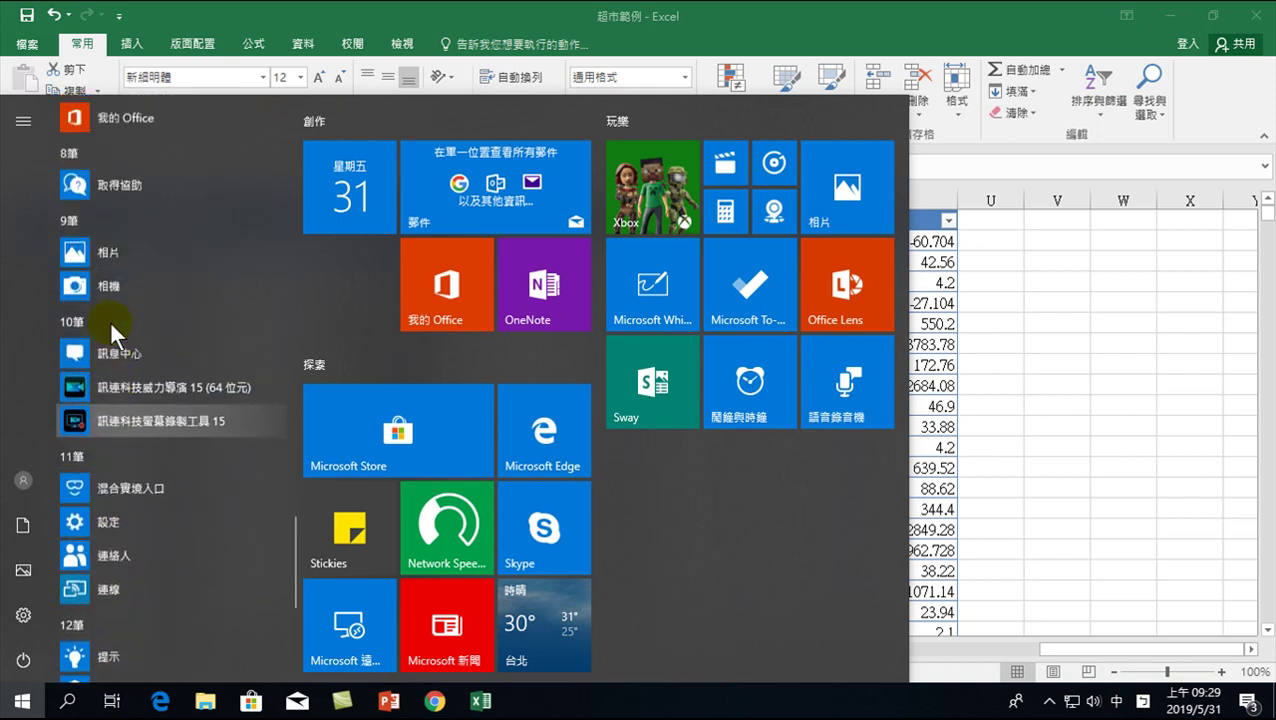
Search Windows for 記事本 and open the Notepad application.
left_click(66, 701)
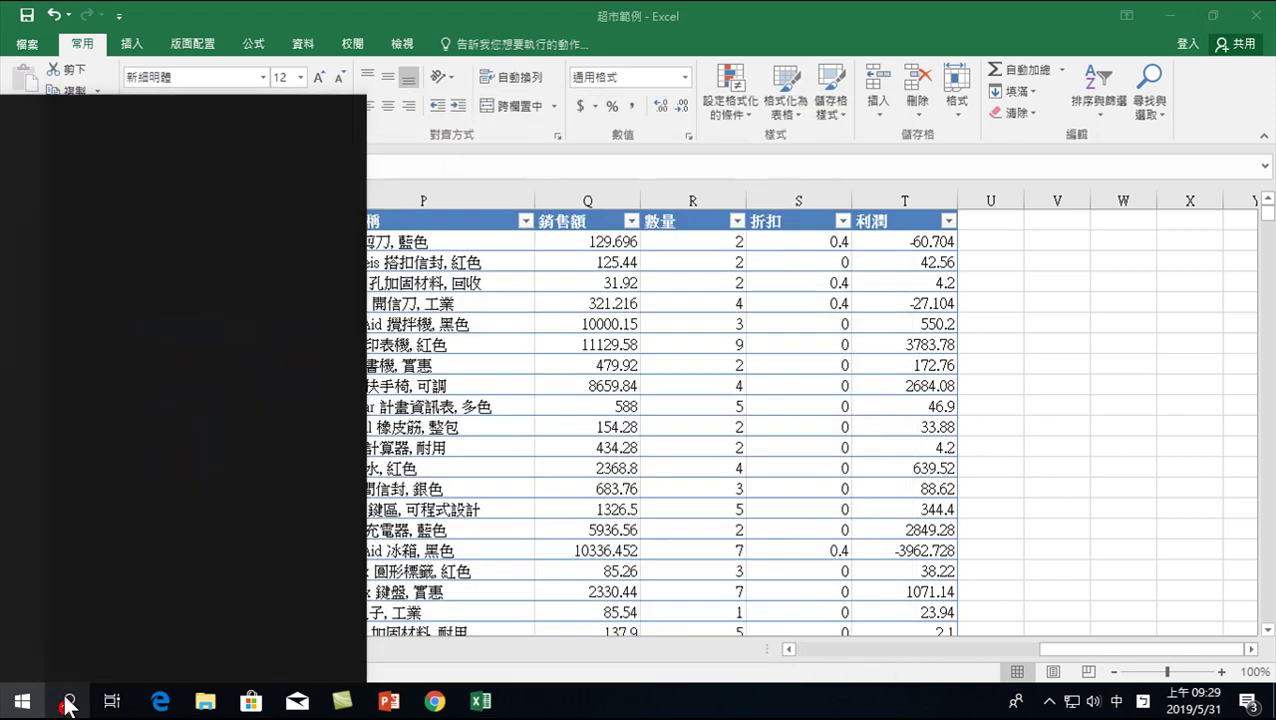
left_click(118, 650)
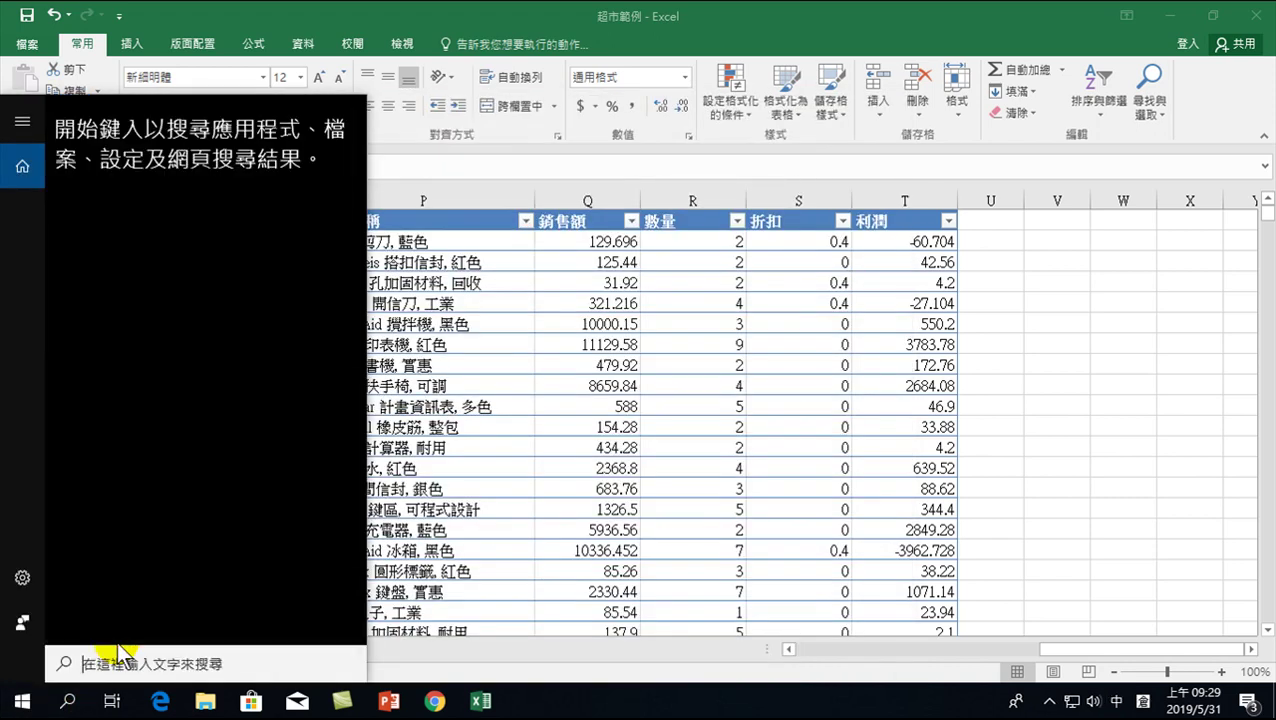
type("記事本")
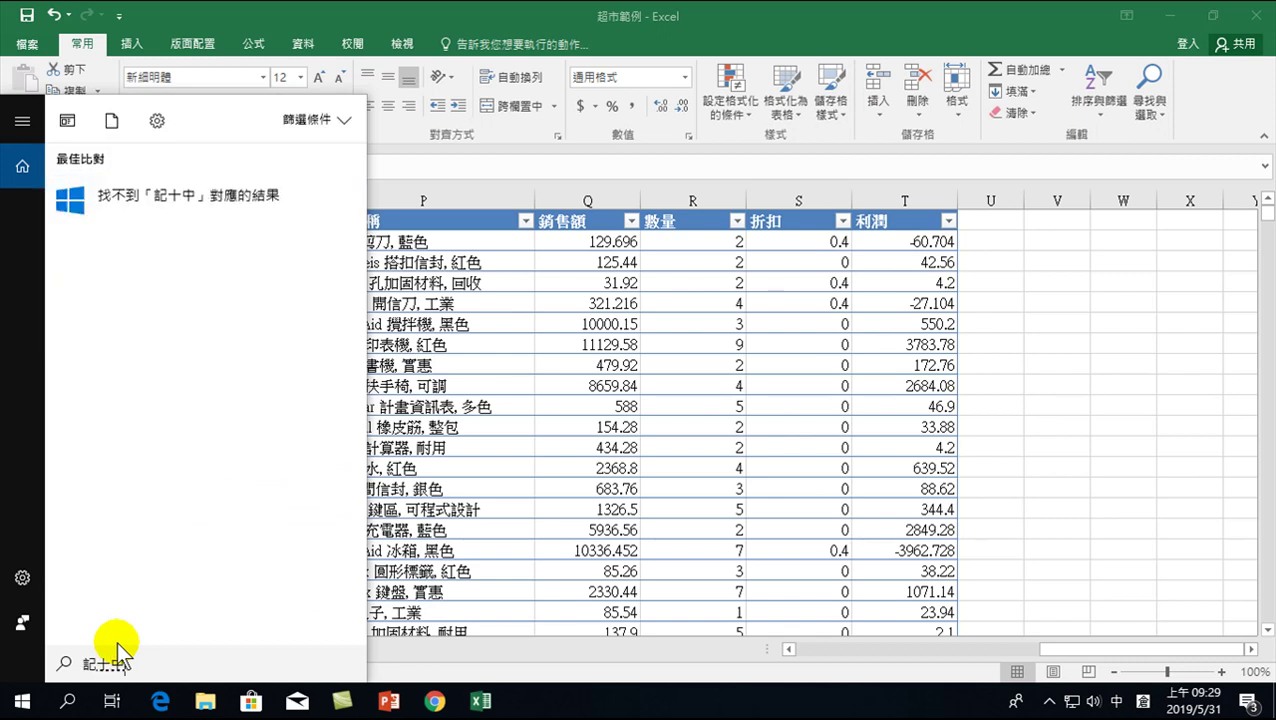
key("shift")
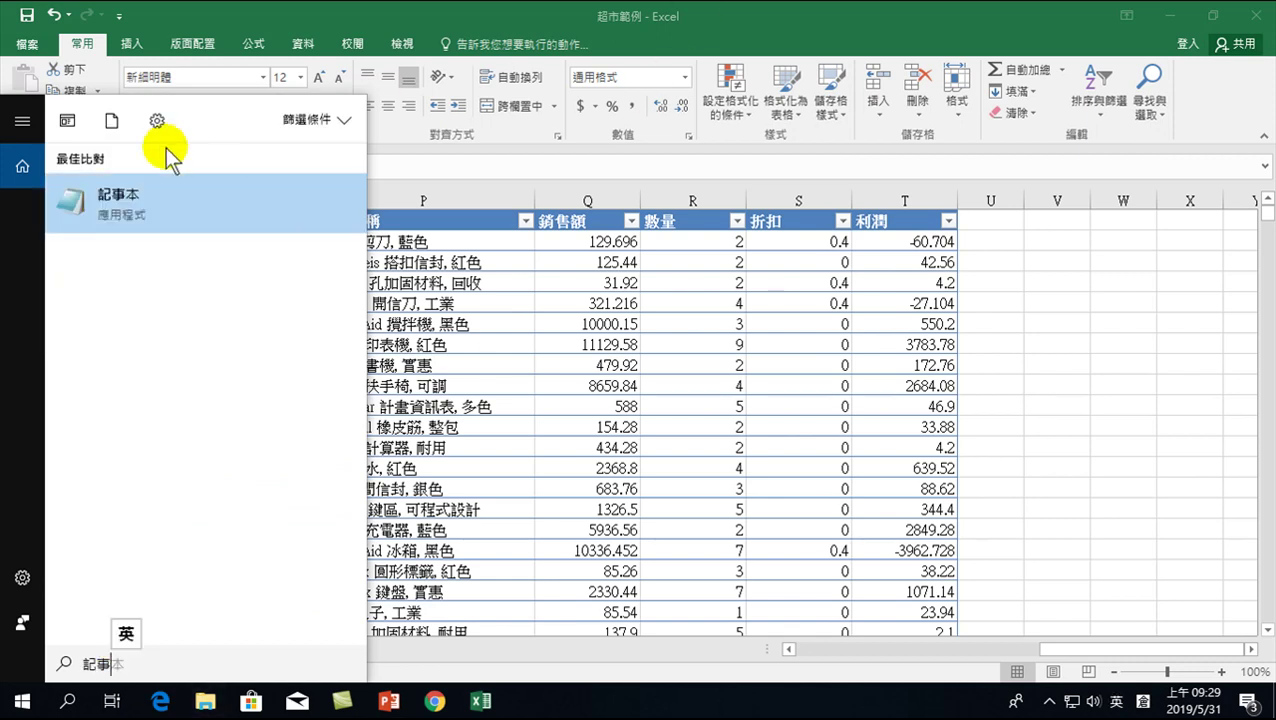
left_click(165, 203)
Set the font size of the empty Notepad document to 20.
left_click(229, 136)
left_click(255, 177)
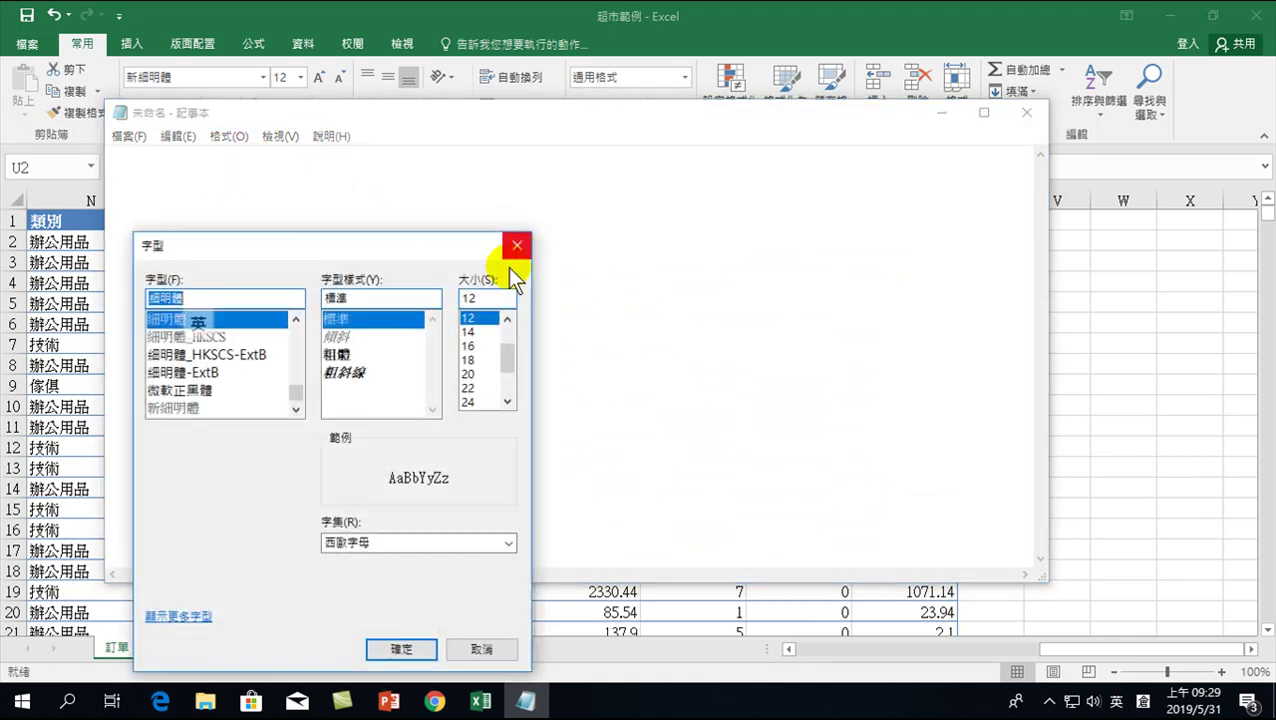
left_click(472, 374)
left_click(401, 648)
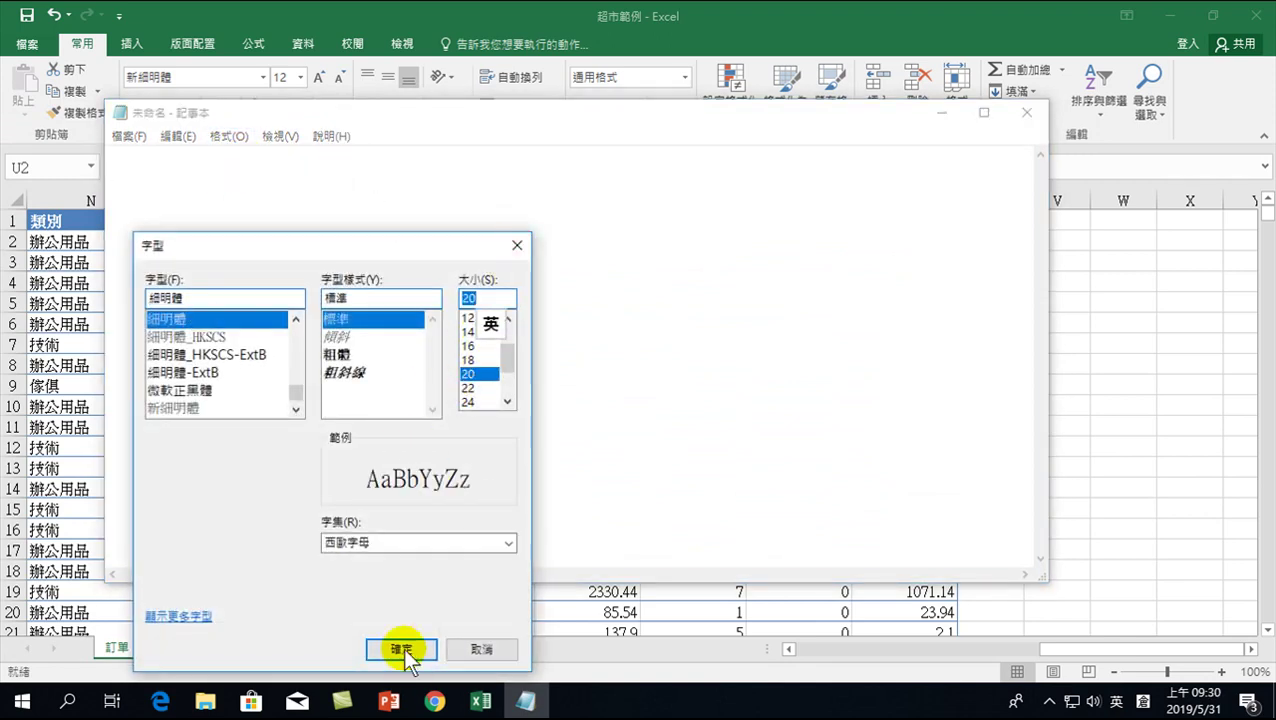
Write the note 我想要計算訂單日期的年 on the first line of the Notepad document.
left_click(233, 221)
type("nqi")
key("BackSpace")
key("BackSpace")
key("BackSpace")
key("shift")
type("我想一田")
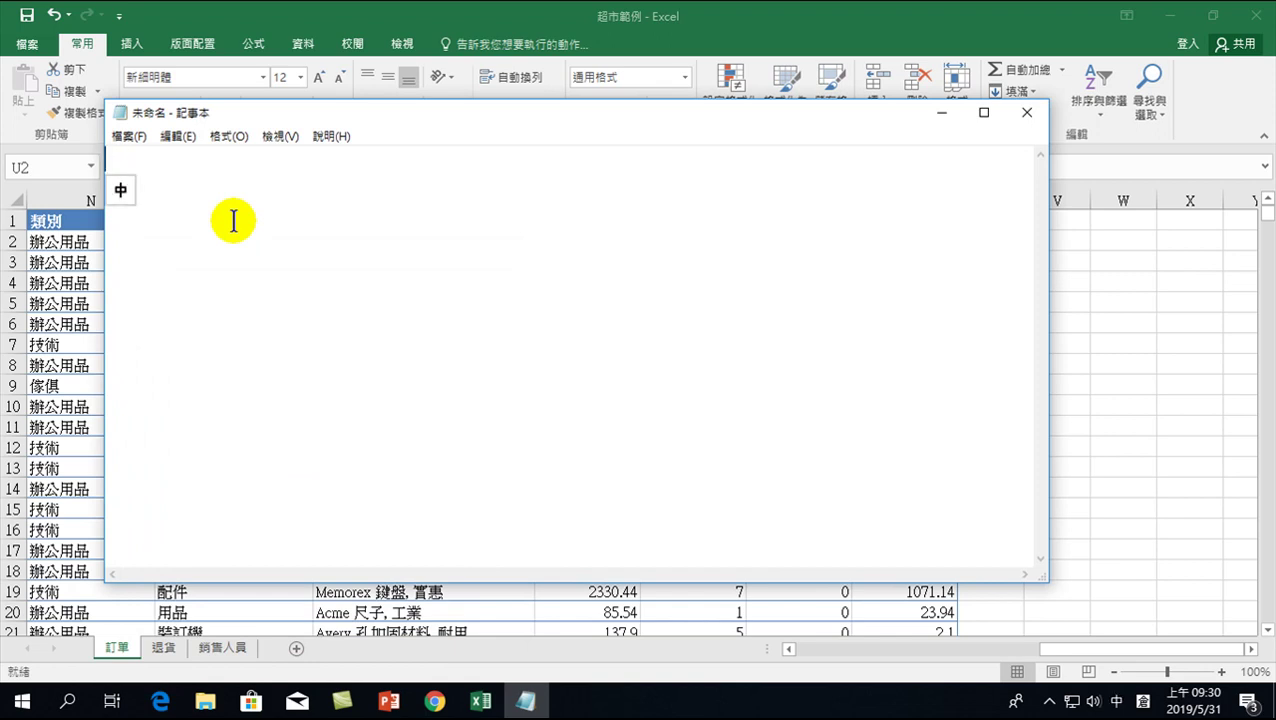
key("space")
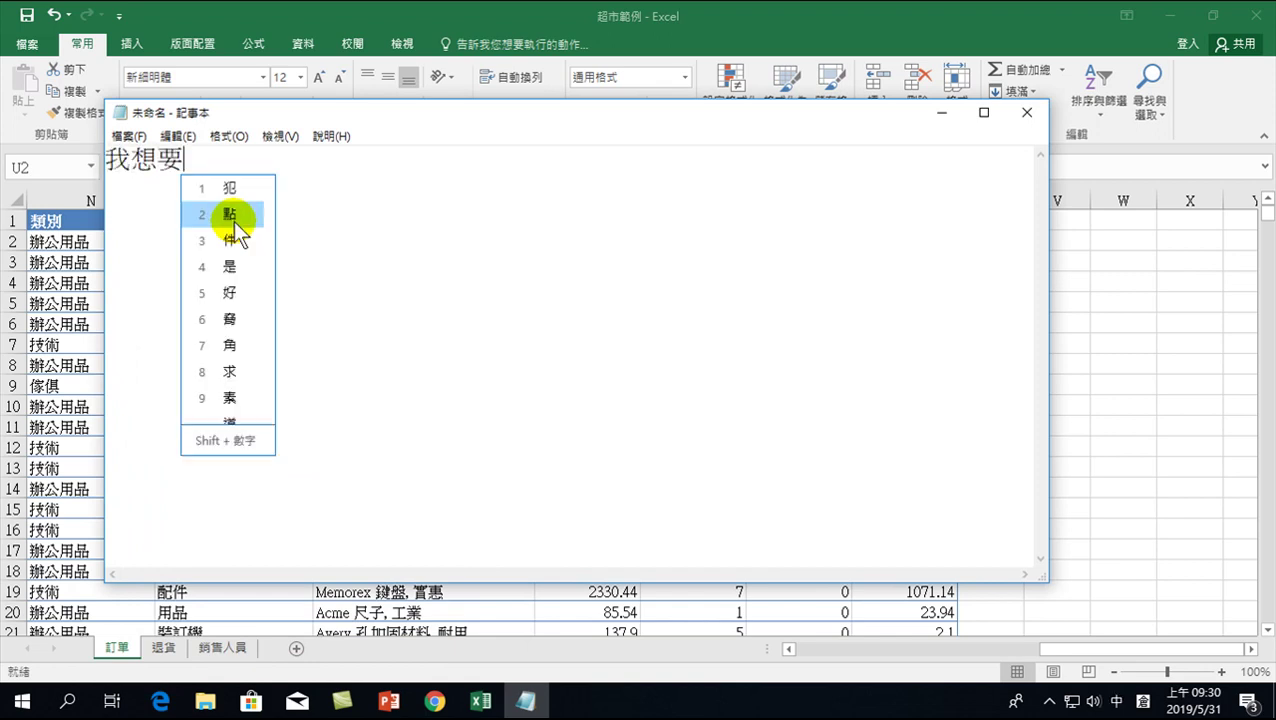
type("卜rj")
key("space")
type("hbt")
key("space")
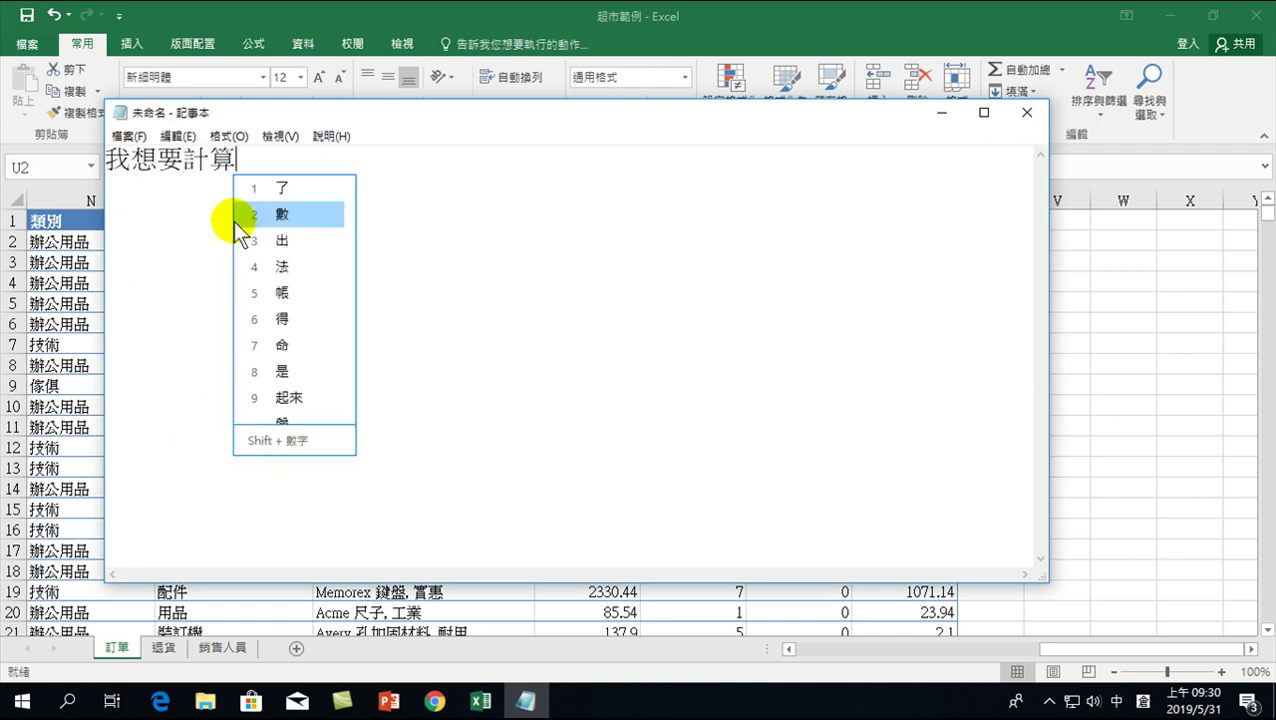
type("yrm")
key("space")
type("rrjwj")
key("space")
type("a")
key("space")
type("tc")
key("BackSpace")
key("BackSpace")
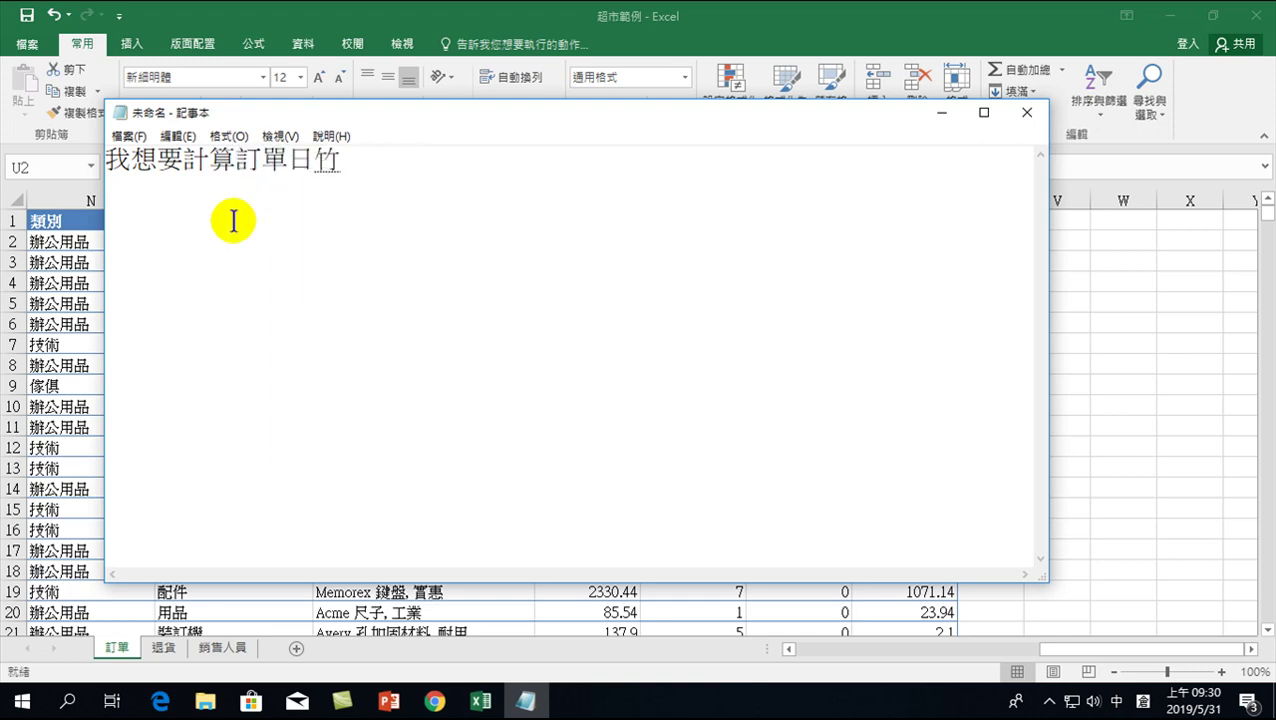
type("tcbhapi")
key("space")
type("oq")
key("space")
key("shift")
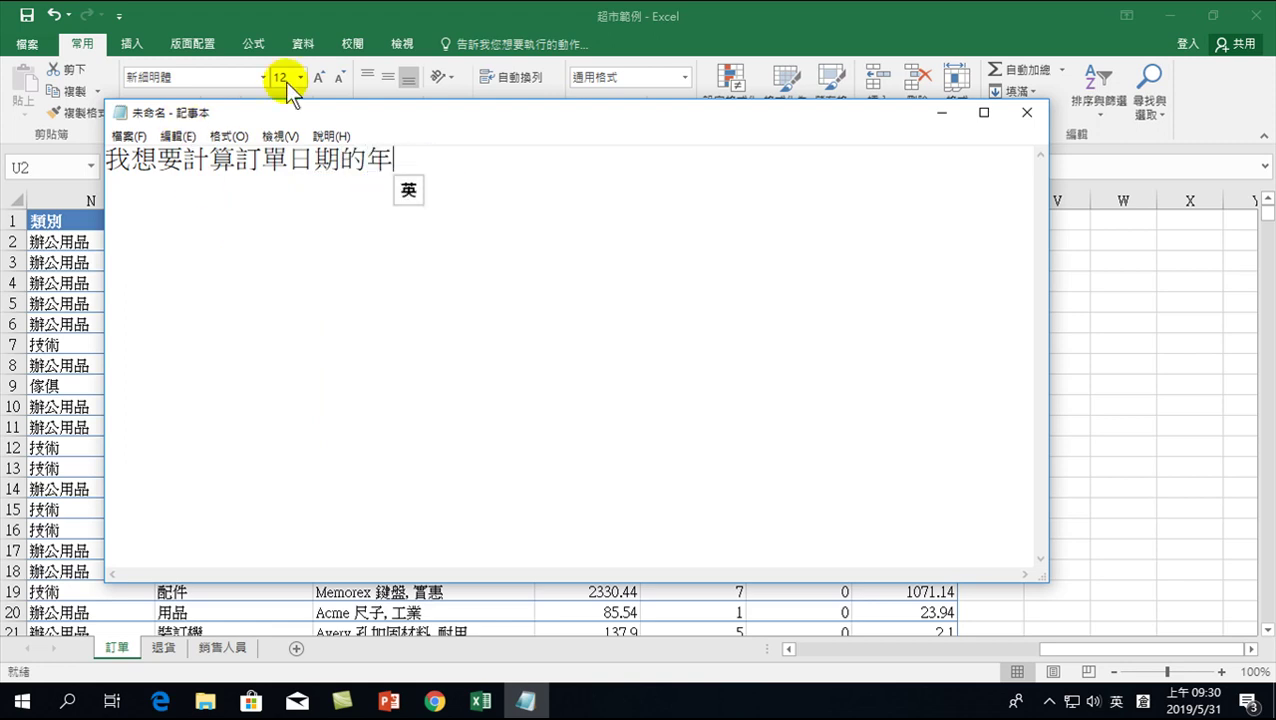
Move Notepad off the table's header row, return to Excel and enter 年 in U1 as a new column header beside 利潤.
left_click_drag(311, 109, 446, 274)
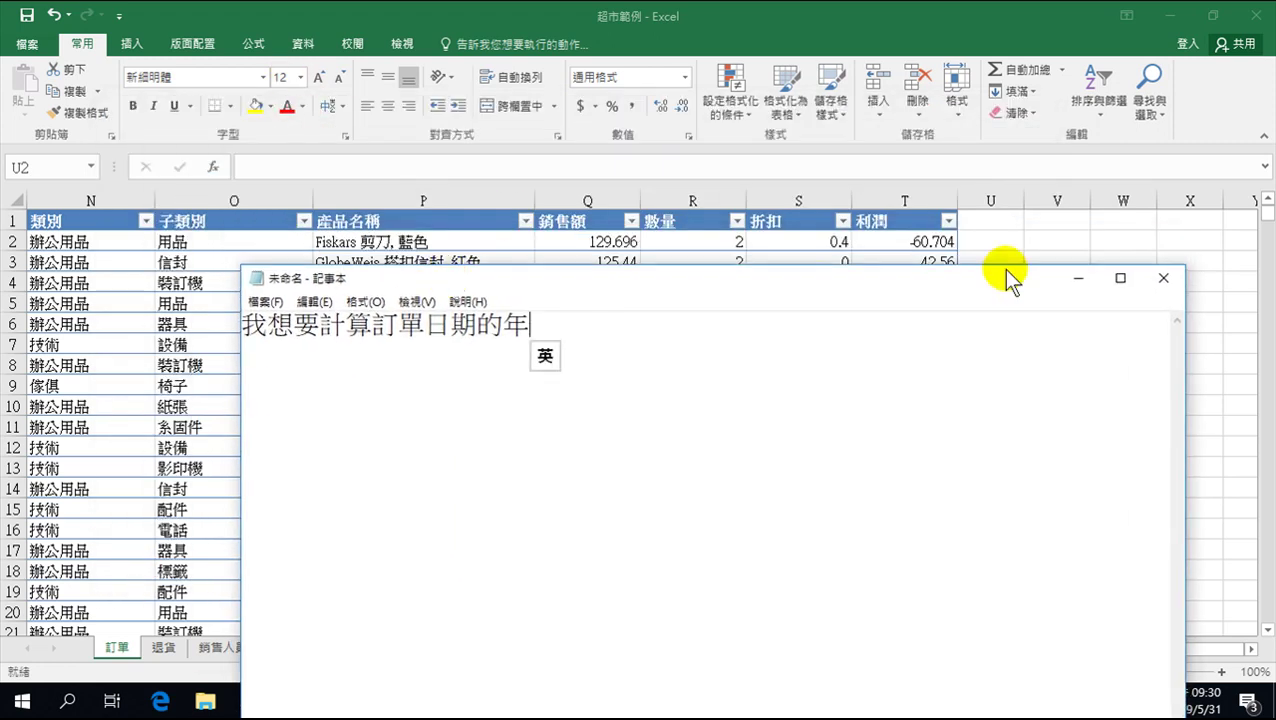
left_click(992, 224)
left_click(982, 218)
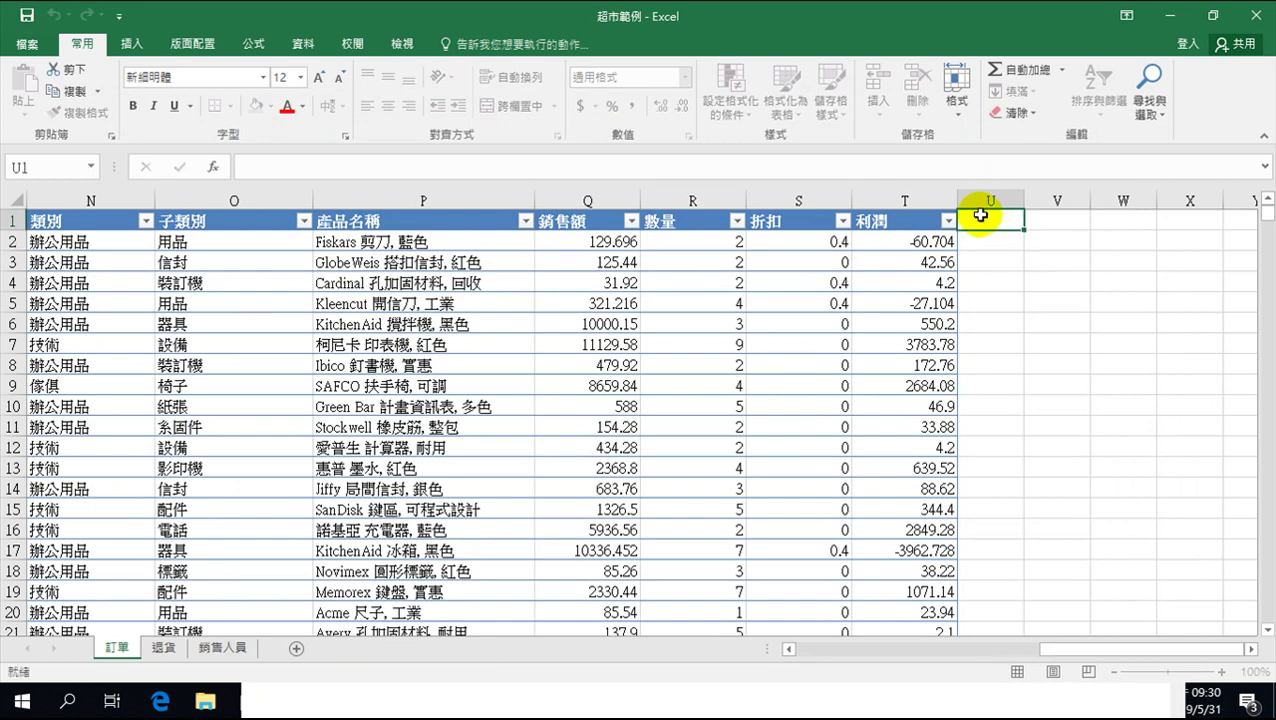
type("oq")
key("ctrl+Return")
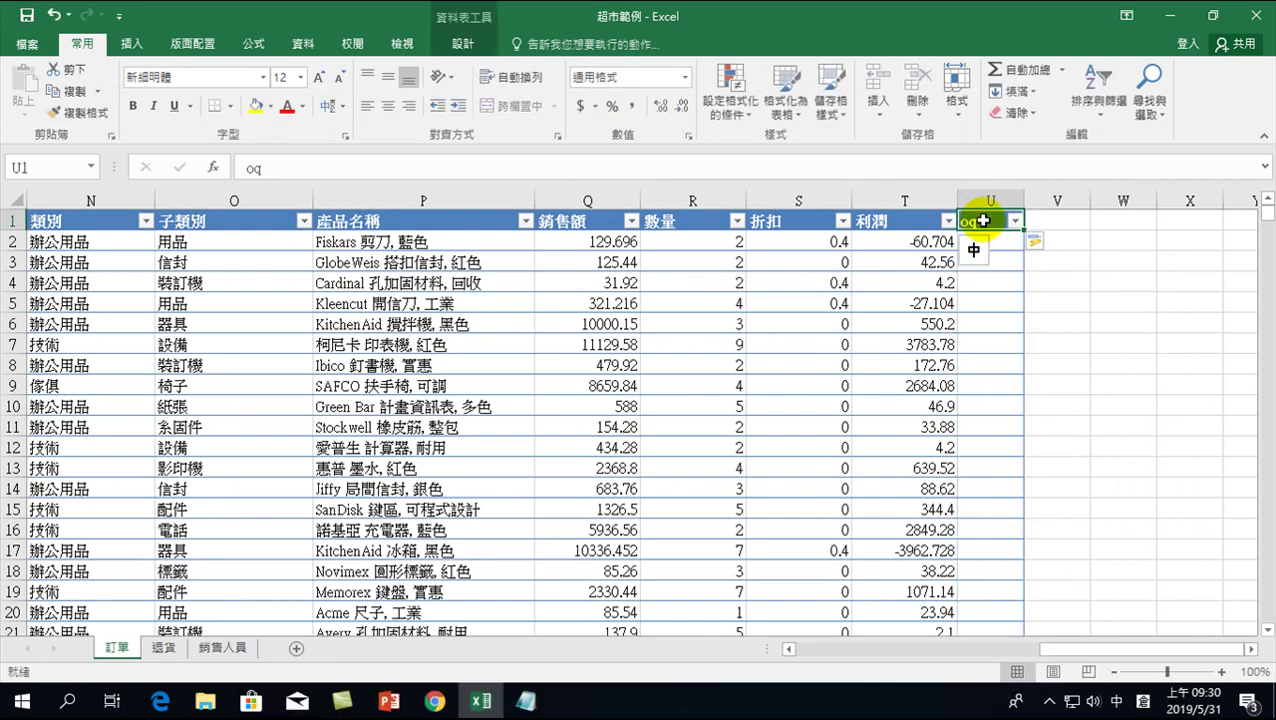
key("space")
key("1")
key("Return")
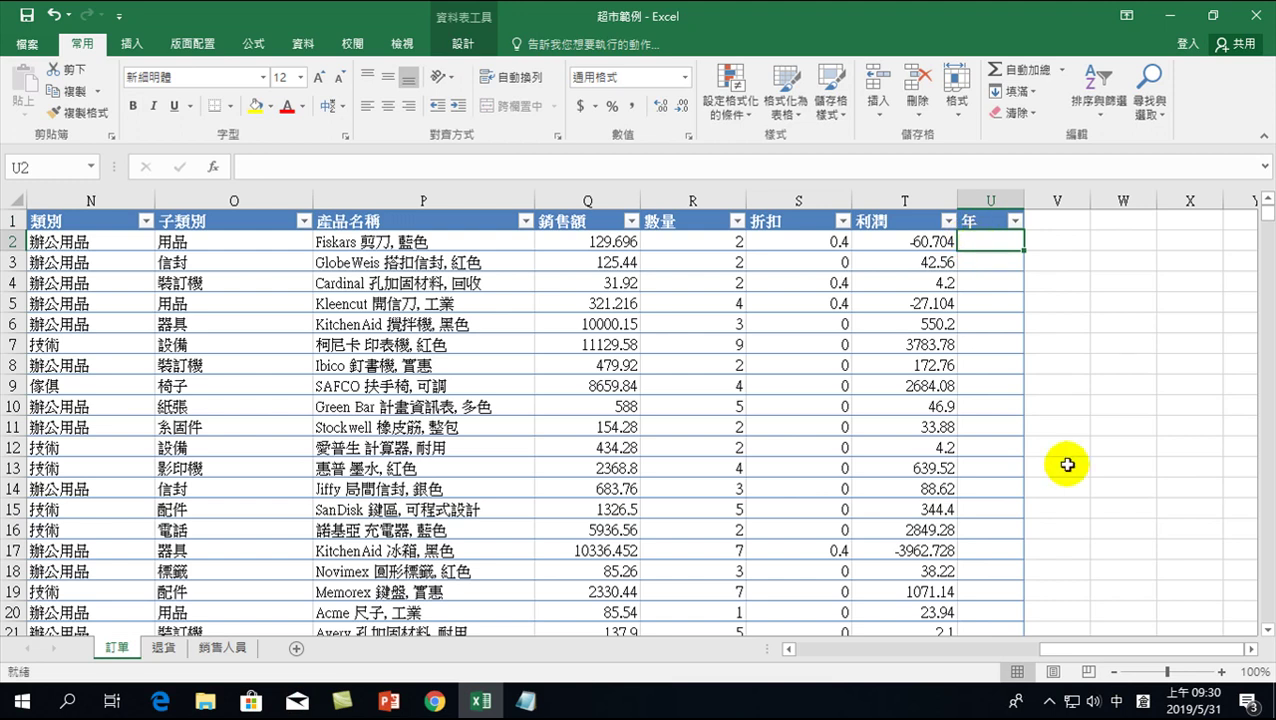
Format the 訂單日期 values in column C of the order table as short dates (簡短日期).
left_click_drag(1100, 649, 786, 632)
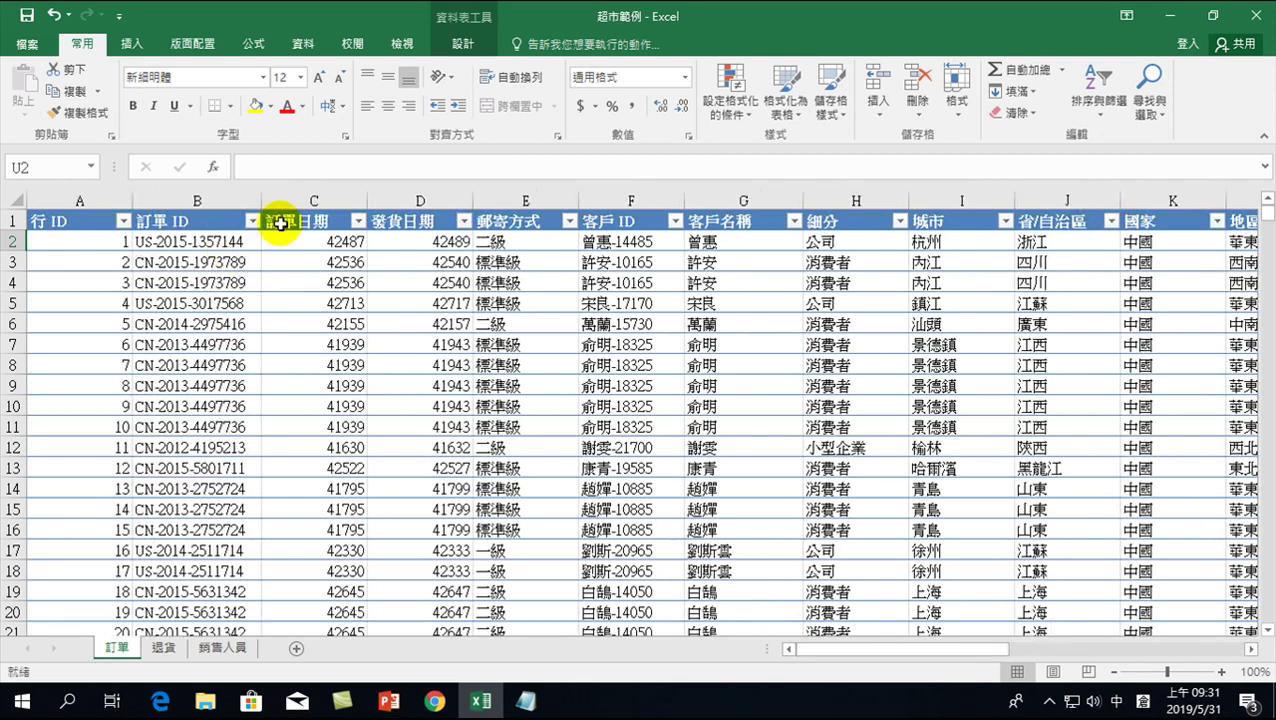
left_click(340, 241)
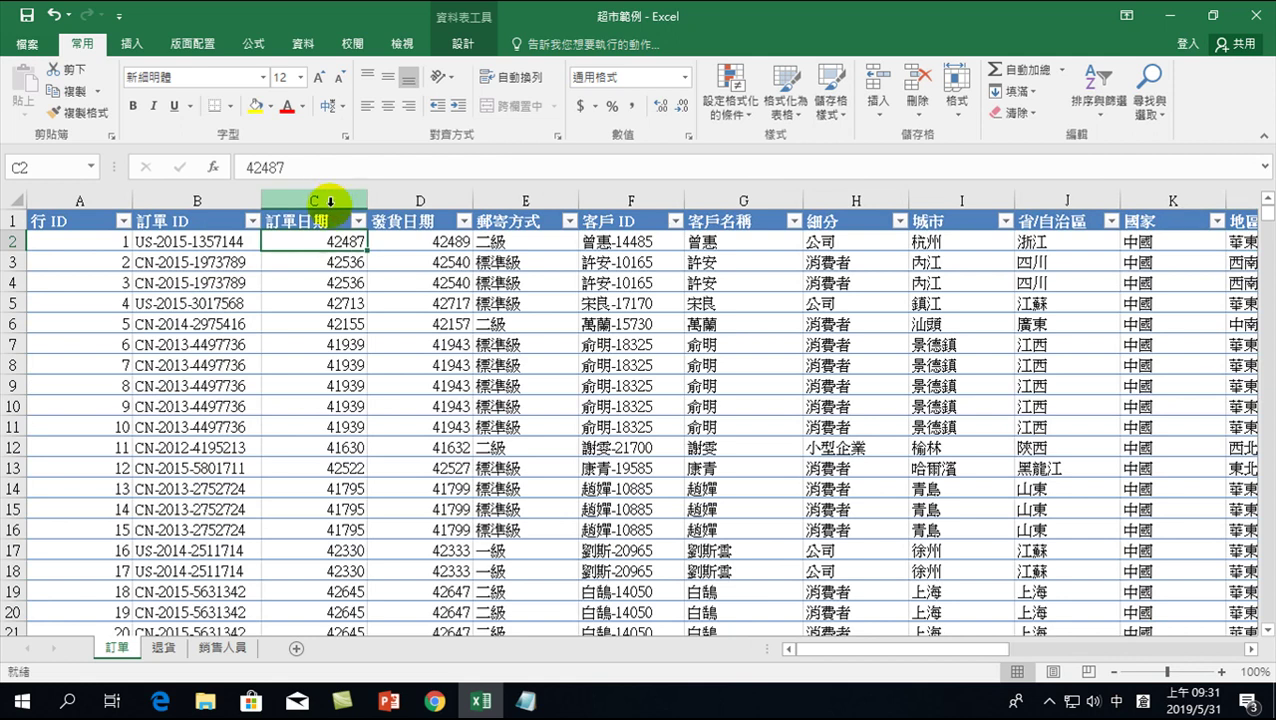
left_click(330, 199)
left_click(685, 77)
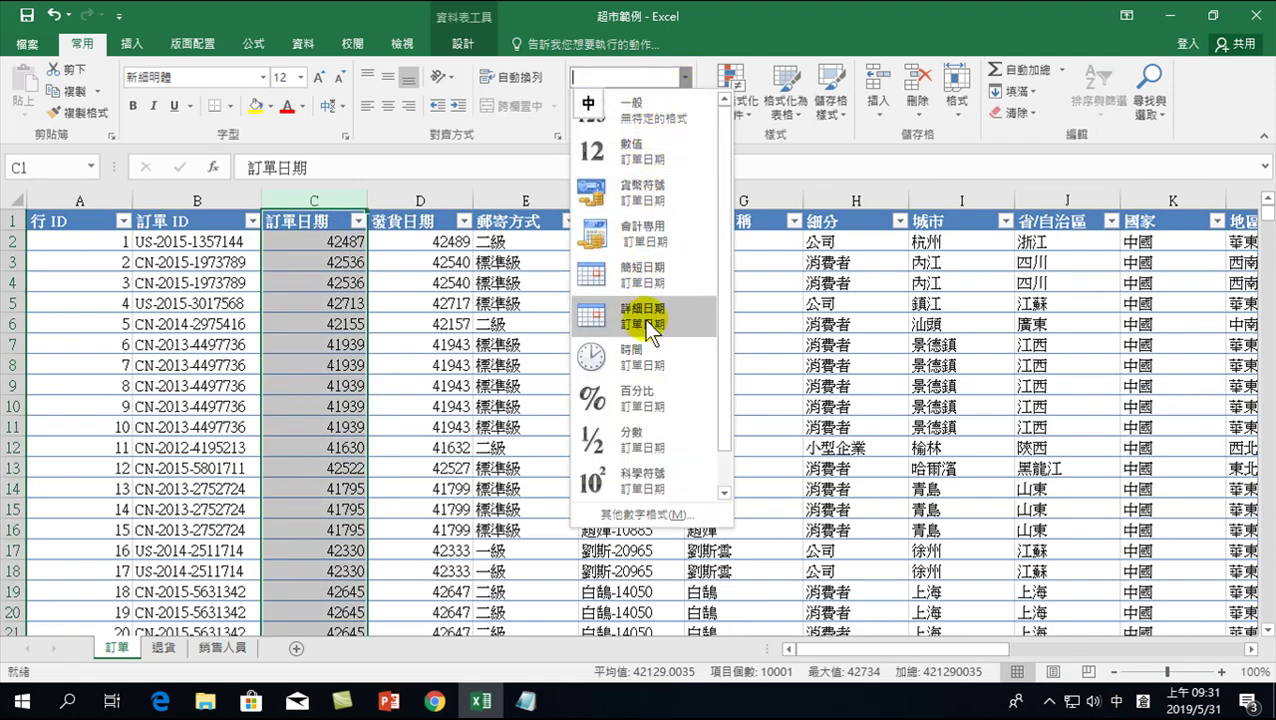
left_click(636, 271)
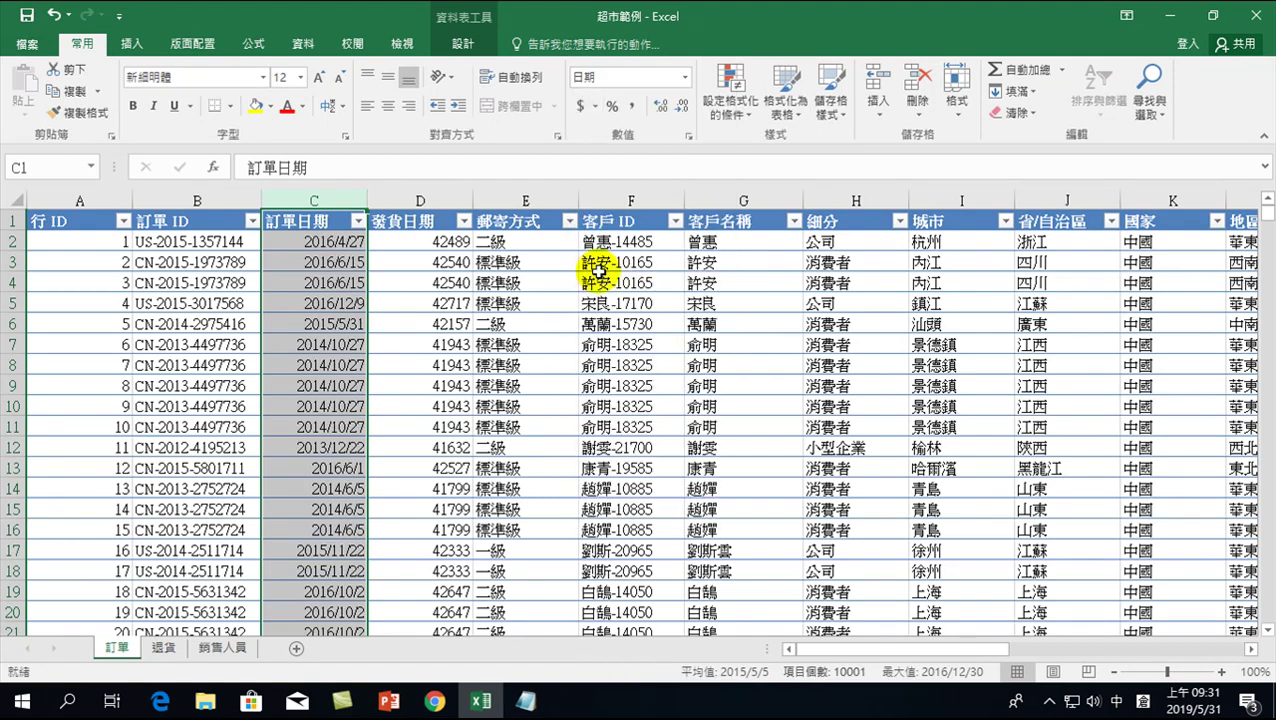
Apply the short date format (簡短日期) to the 發貨日期 values in column D.
left_click(409, 222)
left_click(684, 78)
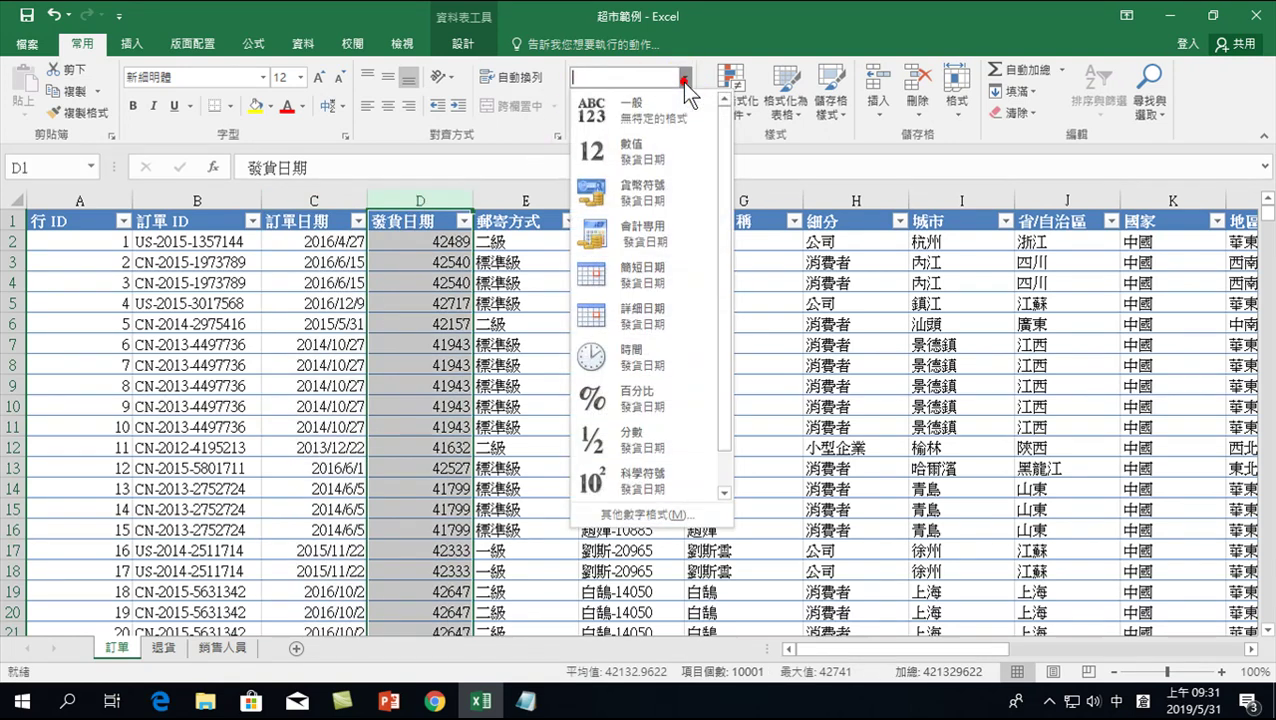
left_click(640, 272)
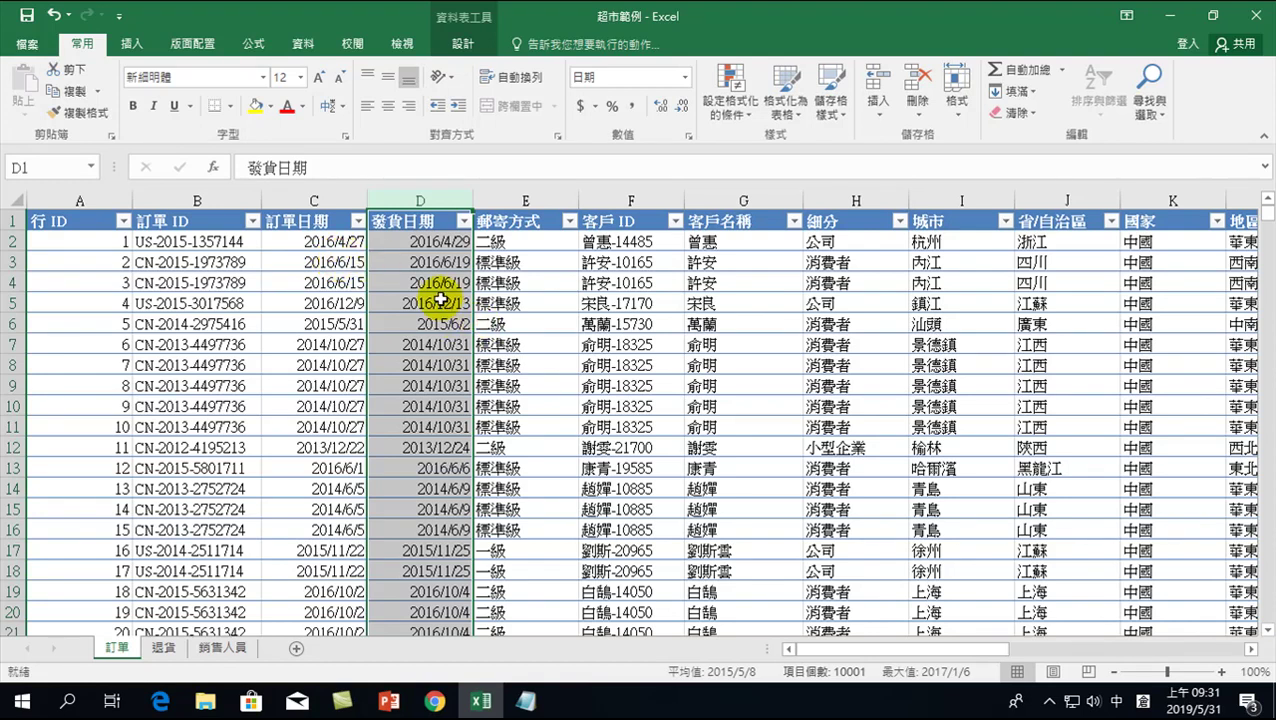
Check the first order date in C2 and select cell U2 under the 年 header.
left_click(315, 244)
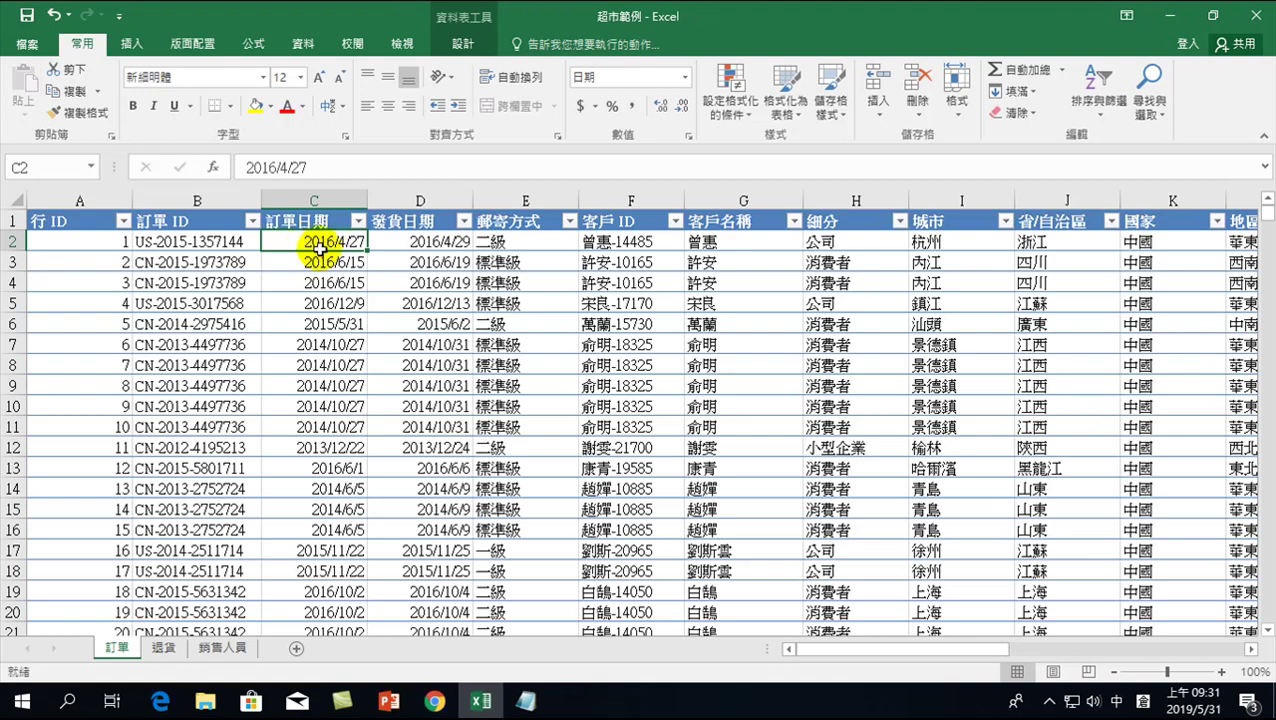
left_click_drag(826, 650, 1120, 650)
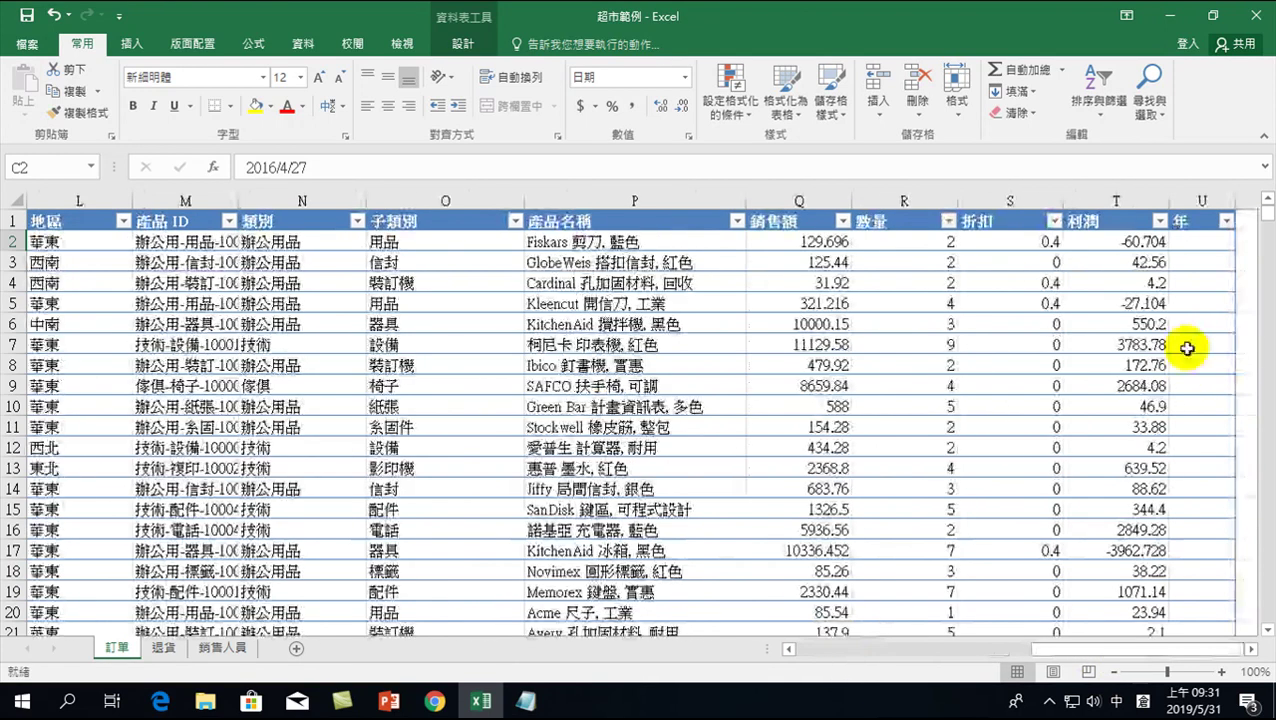
left_click(1201, 247)
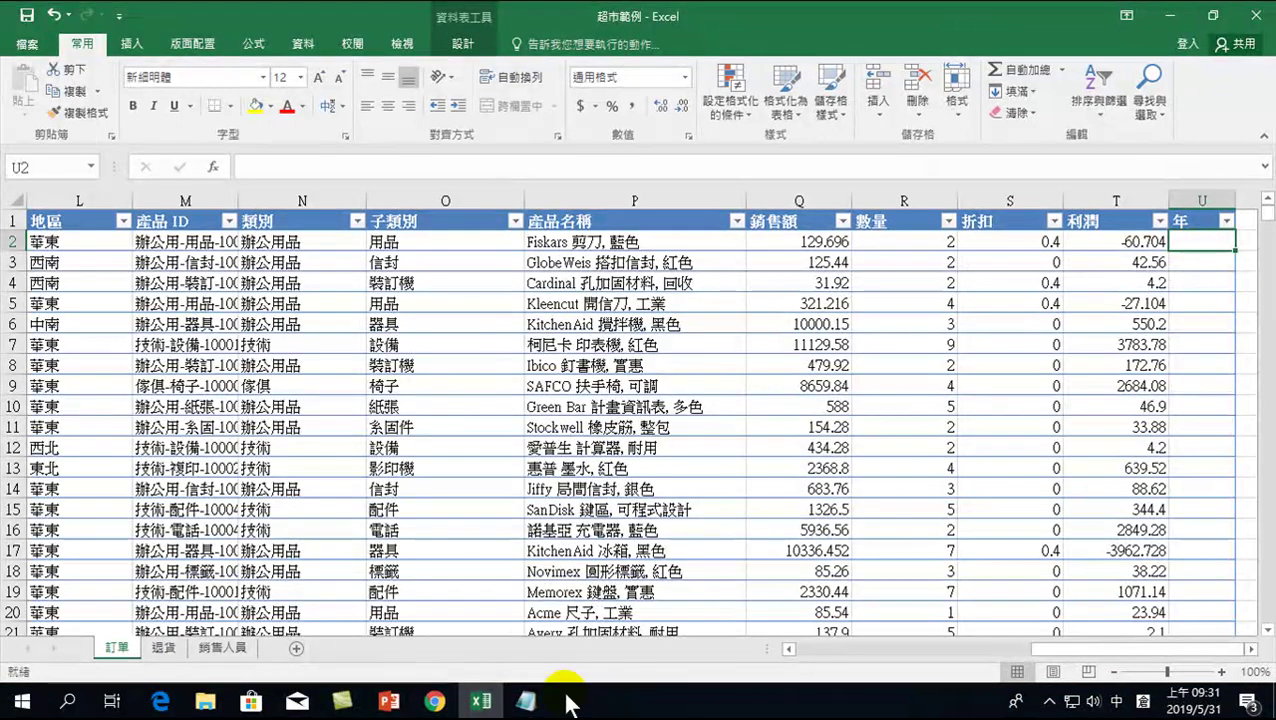
Switch to Notepad and add a second line reading 以前: =year( below the note about the order year.
left_click(526, 701)
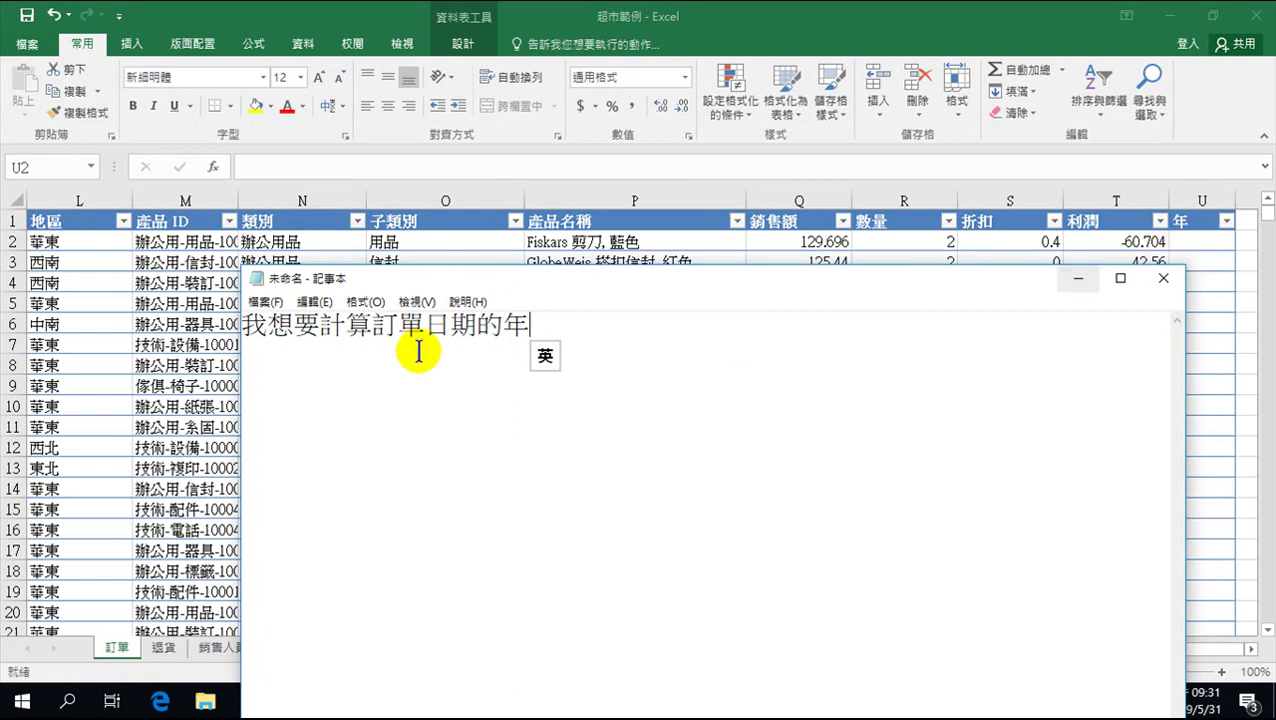
left_click_drag(375, 327, 527, 328)
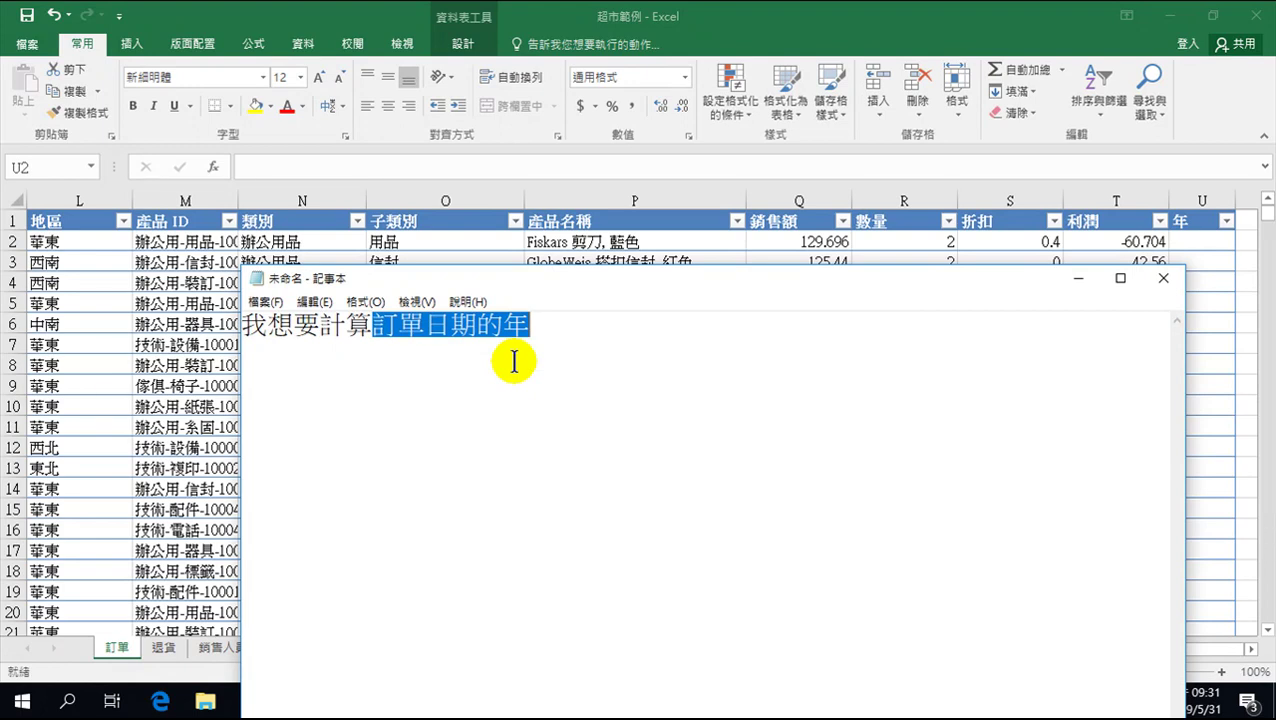
left_click(558, 330)
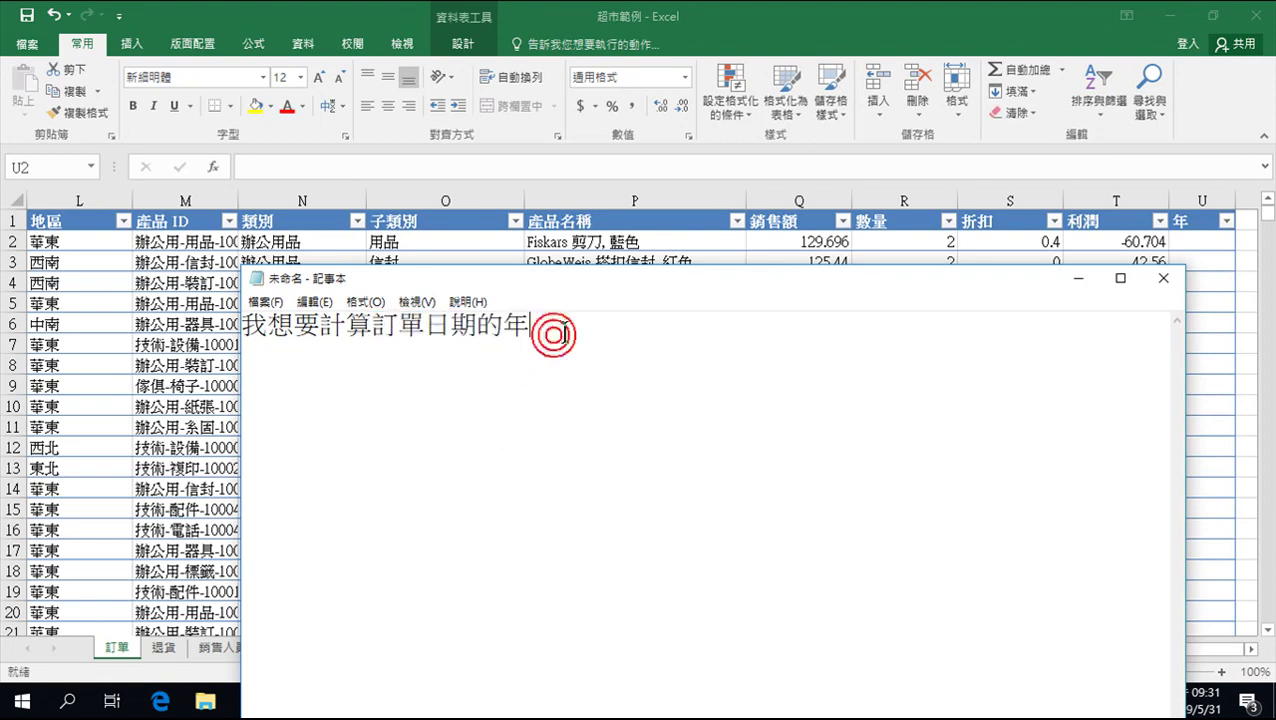
key("Return")
type("vio")
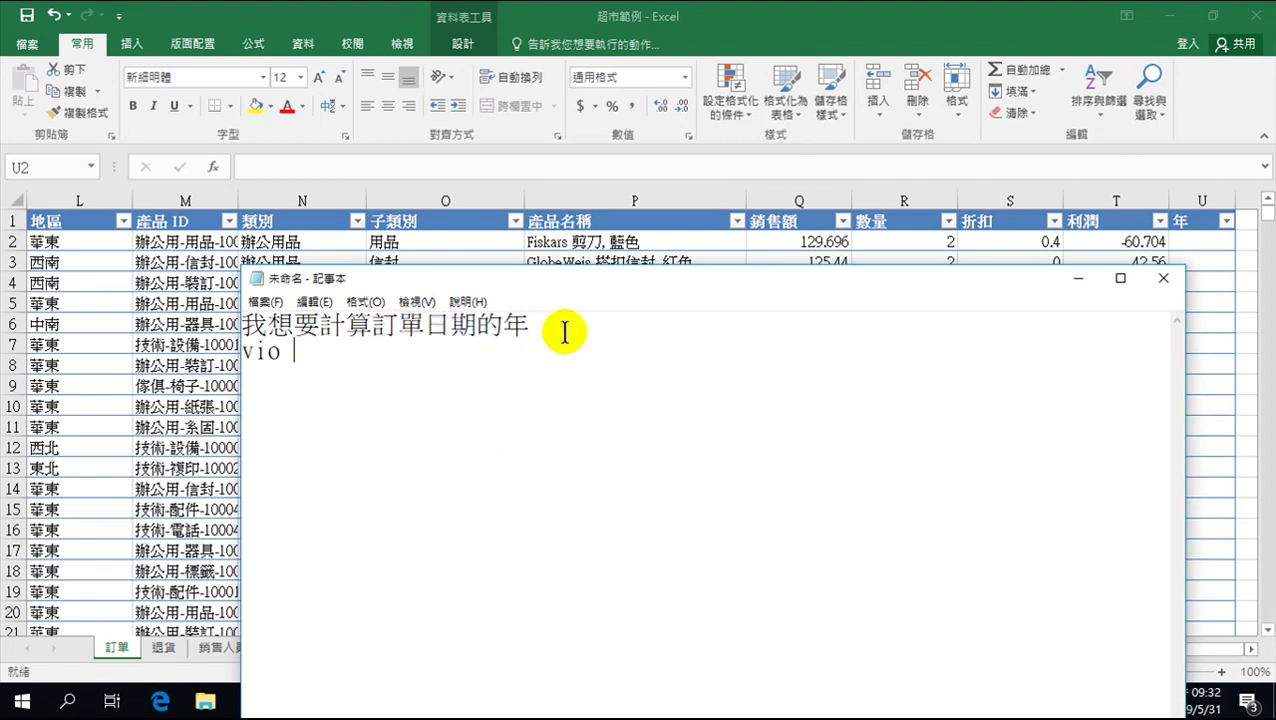
key("BackSpace")
key("BackSpace")
key("BackSpace")
type("以前")
key("Down")
type(":")
type("=")
type("y")
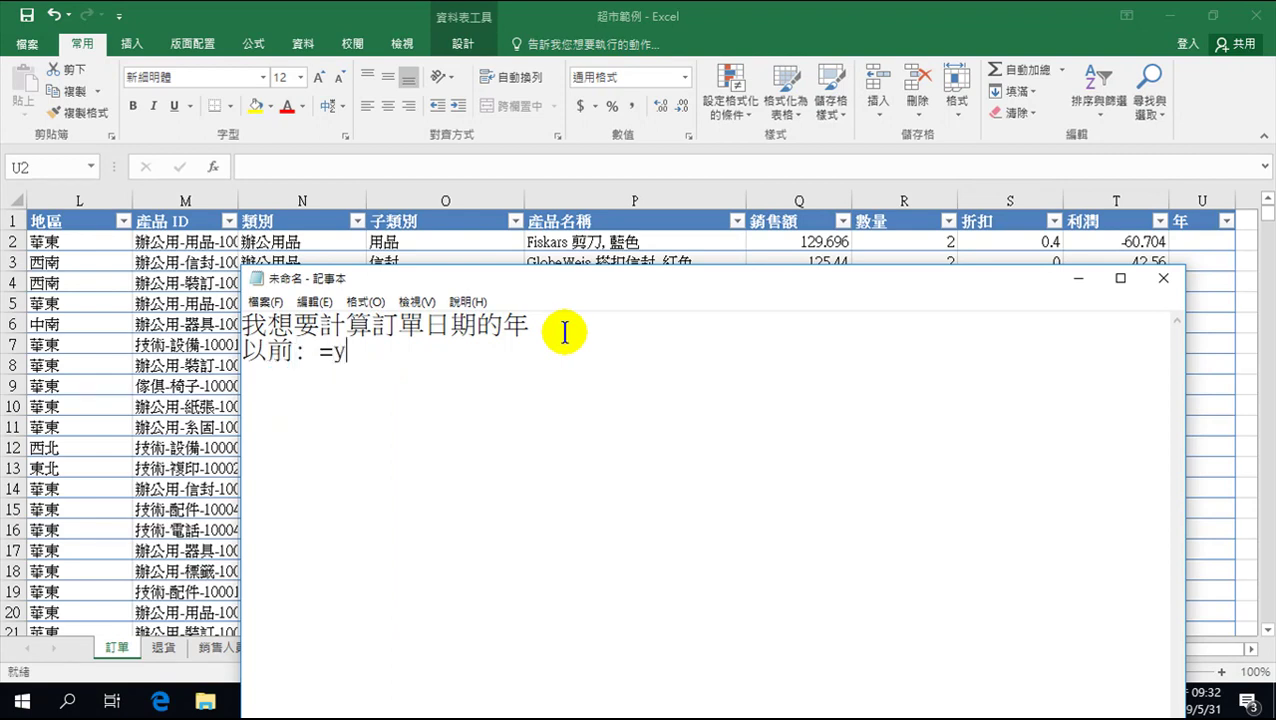
type("ear(")
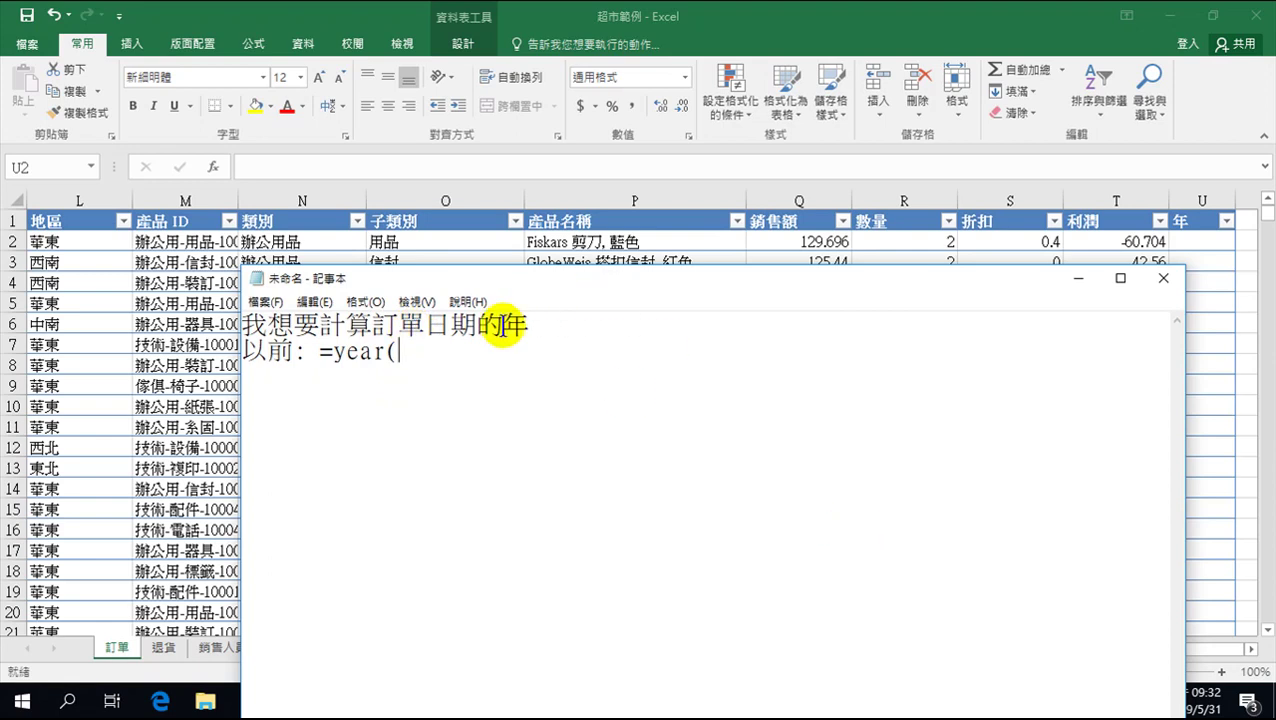
Check the order date column in the Excel table, and complete the 以前 line in Notepad as =year(C2).
left_click_drag(544, 283, 490, 136)
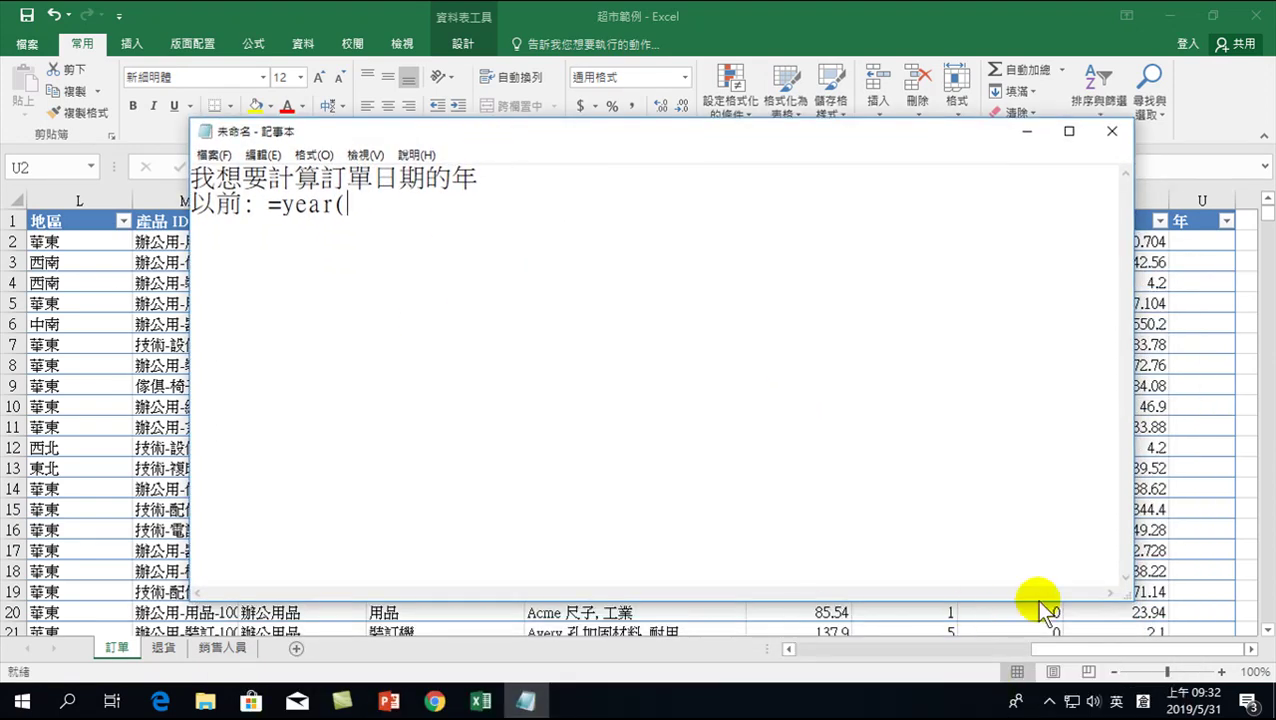
left_click(1187, 494)
left_click_drag(1091, 648, 850, 648)
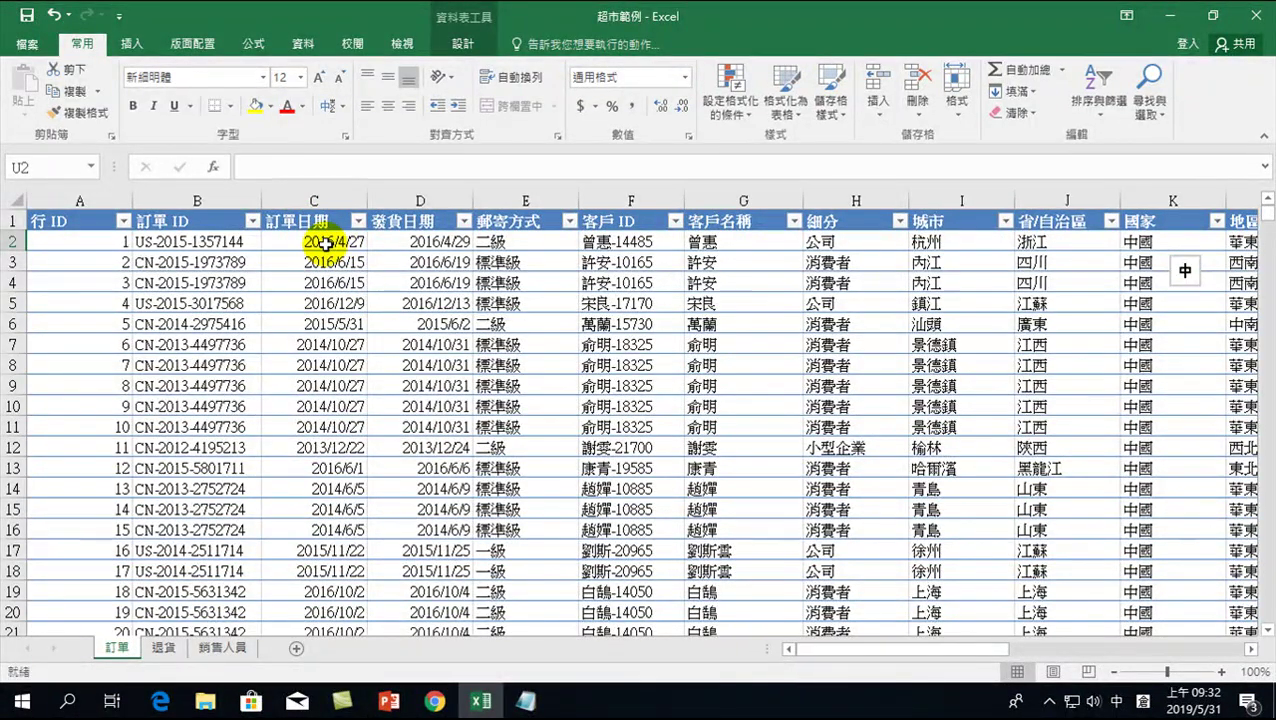
left_click(524, 704)
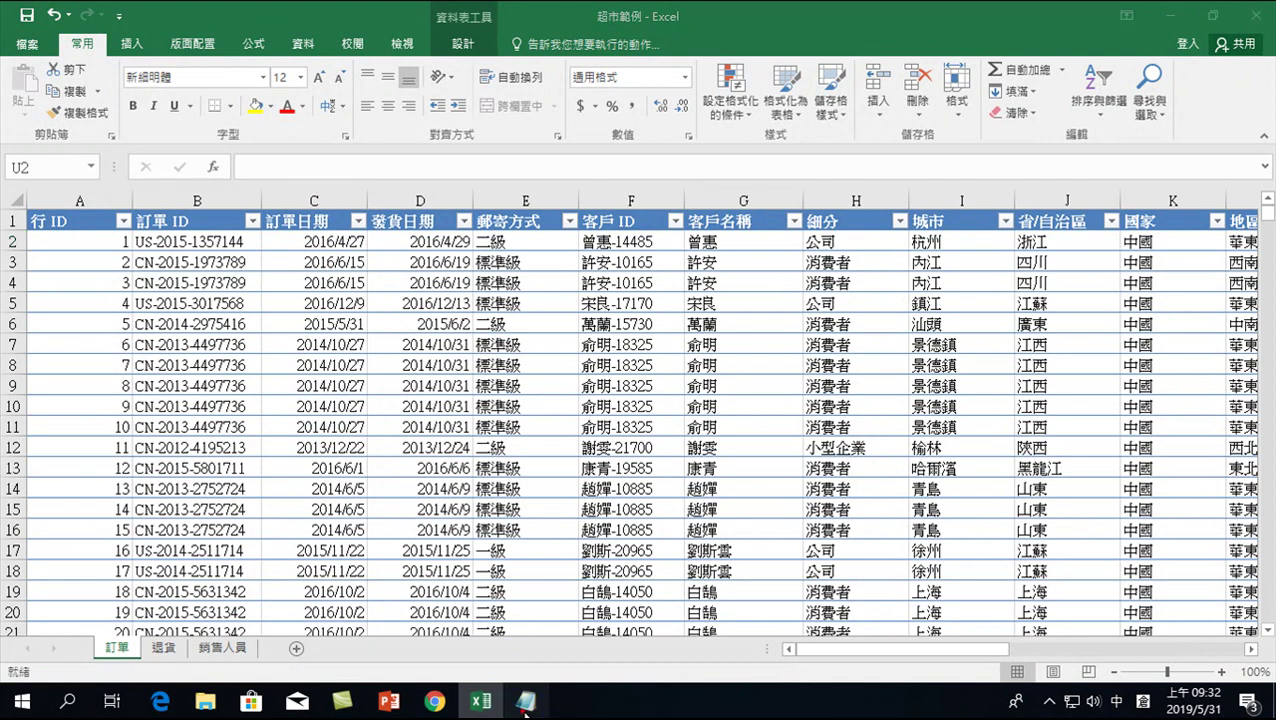
type("C2)")
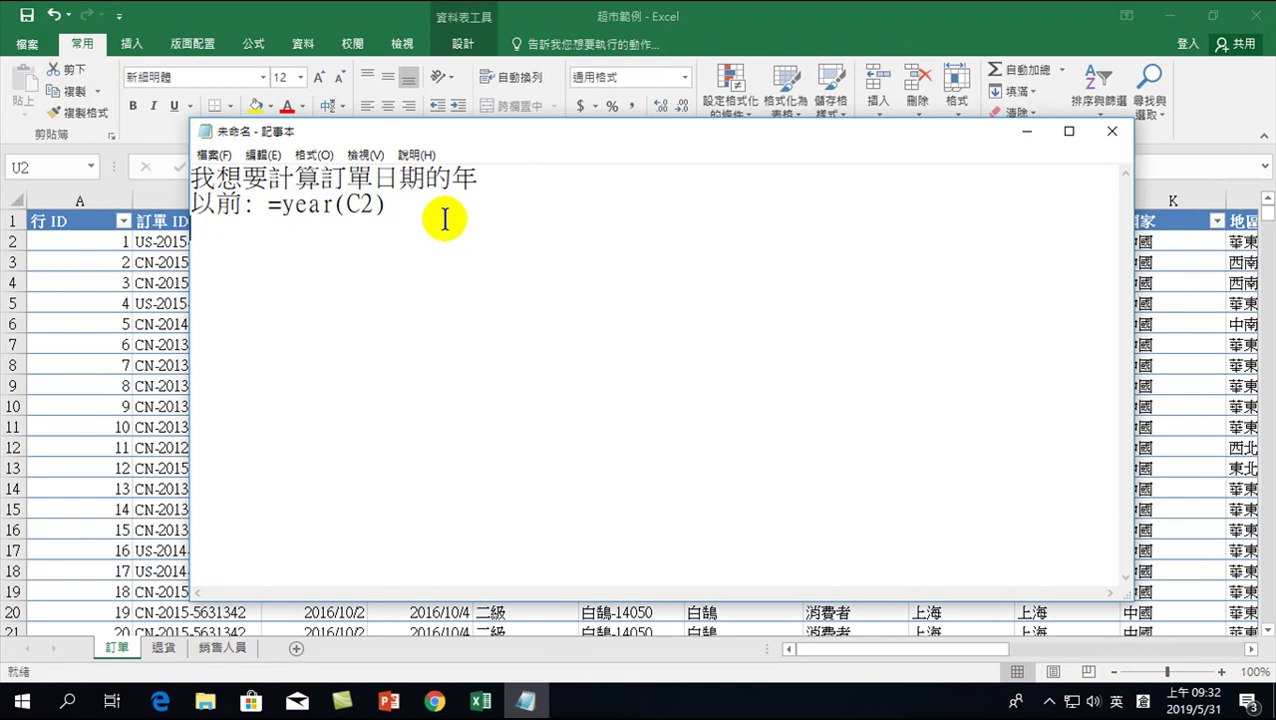
Add a third line to the note beginning with the label 現在:.
left_click(401, 211)
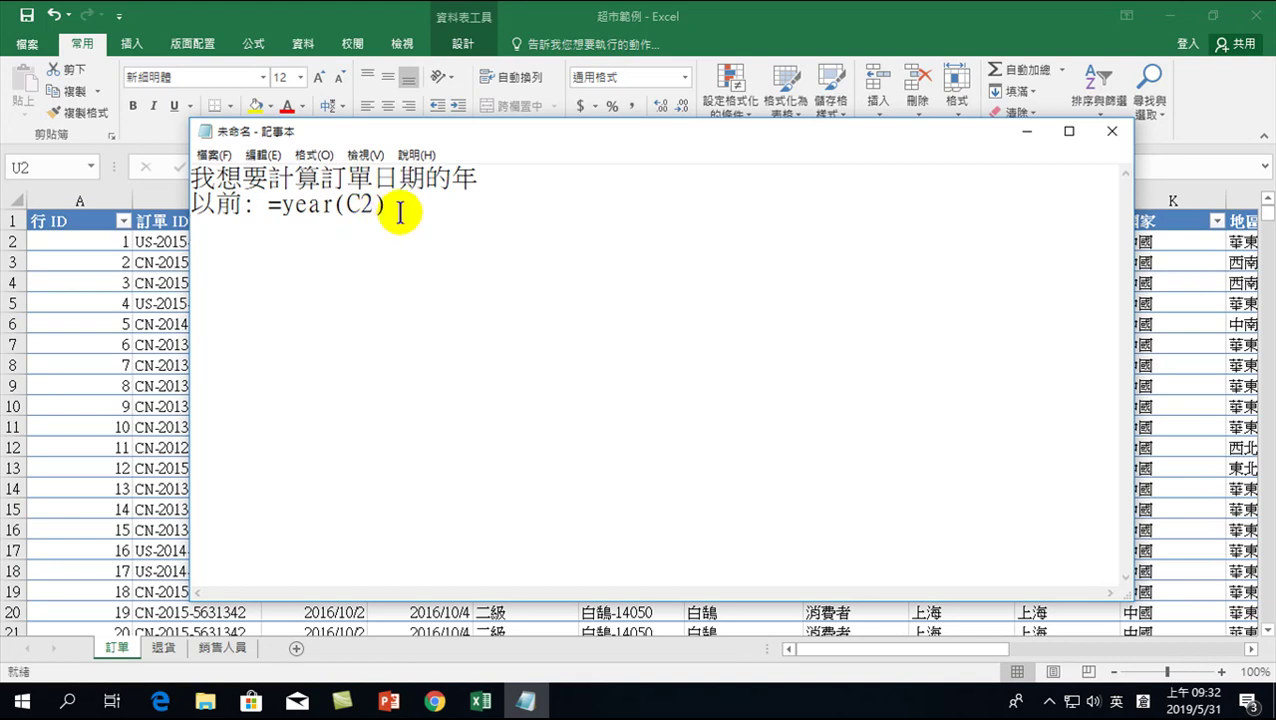
key("Return")
type("mg")
key("BackSpace")
key("BackSpace")
key("shift")
type("mg現在:")
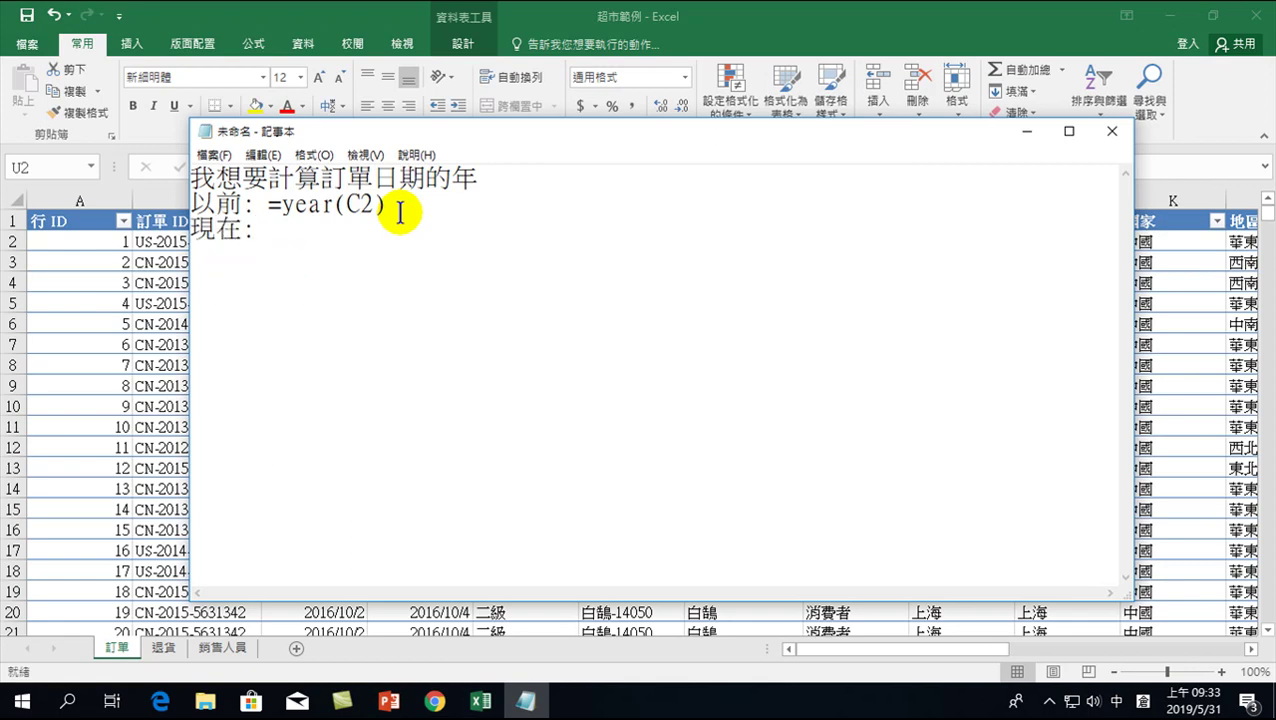
Begin the table-style formula =year([ after the 現在: label.
type("=")
key("BackSpace")
type("y")
key("BackSpace")
type("year")
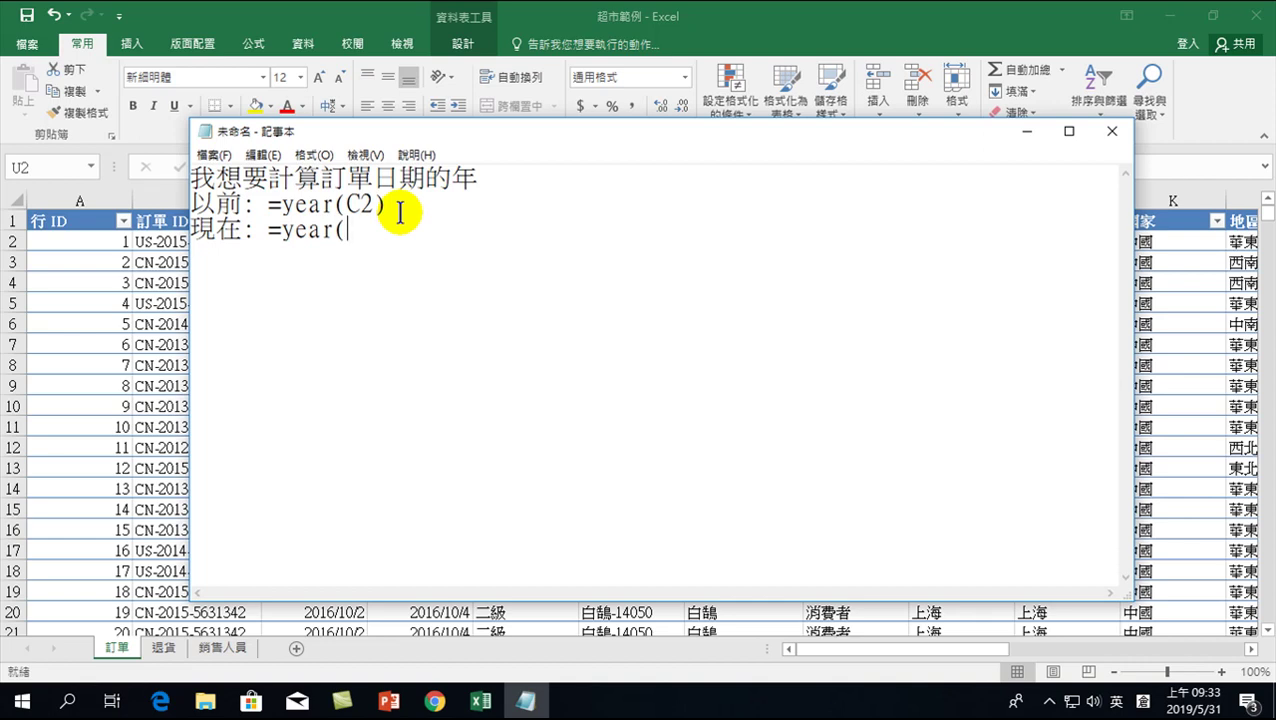
type("([")
Move the Notepad window off the table's 訂單 ID header and complete the 現在 formula as =year([訂單ID]).
left_click_drag(436, 128, 556, 158)
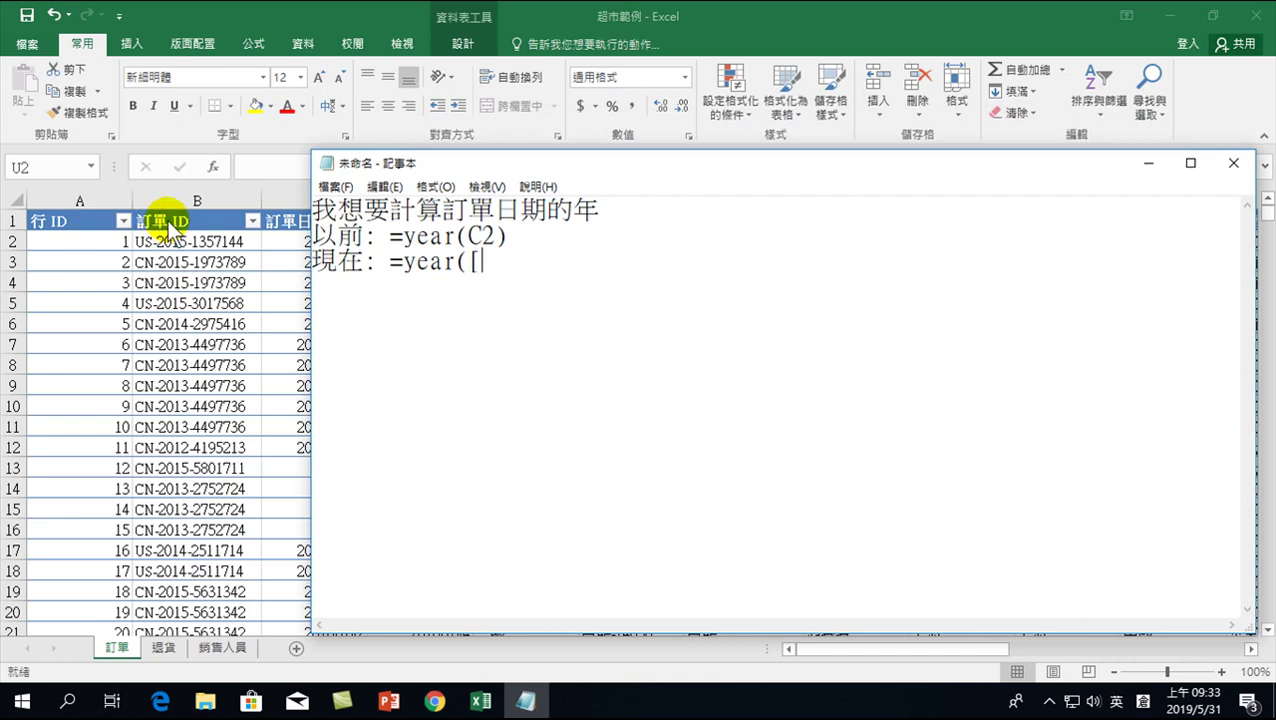
type("yr")
key("BackSpace")
key("BackSpace")
key("shift")
type("yrmn")
key("space")
type("rrwj")
key("space")
type("ID")
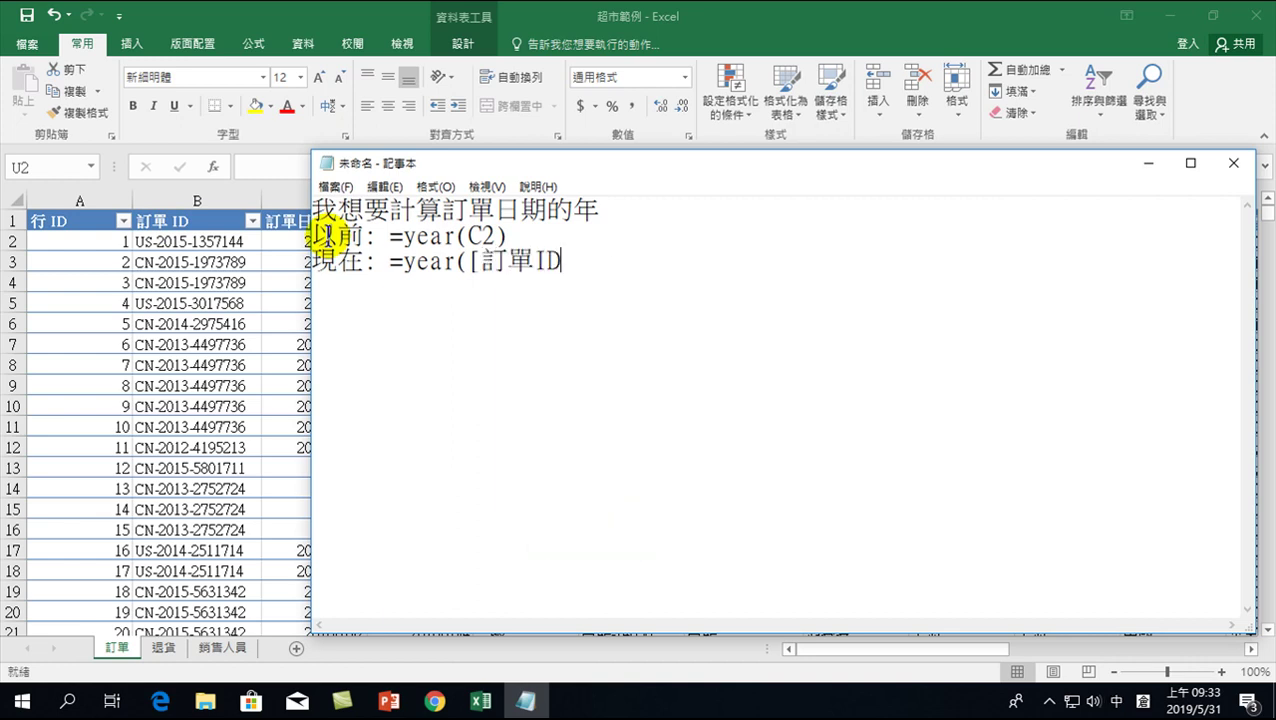
type("])")
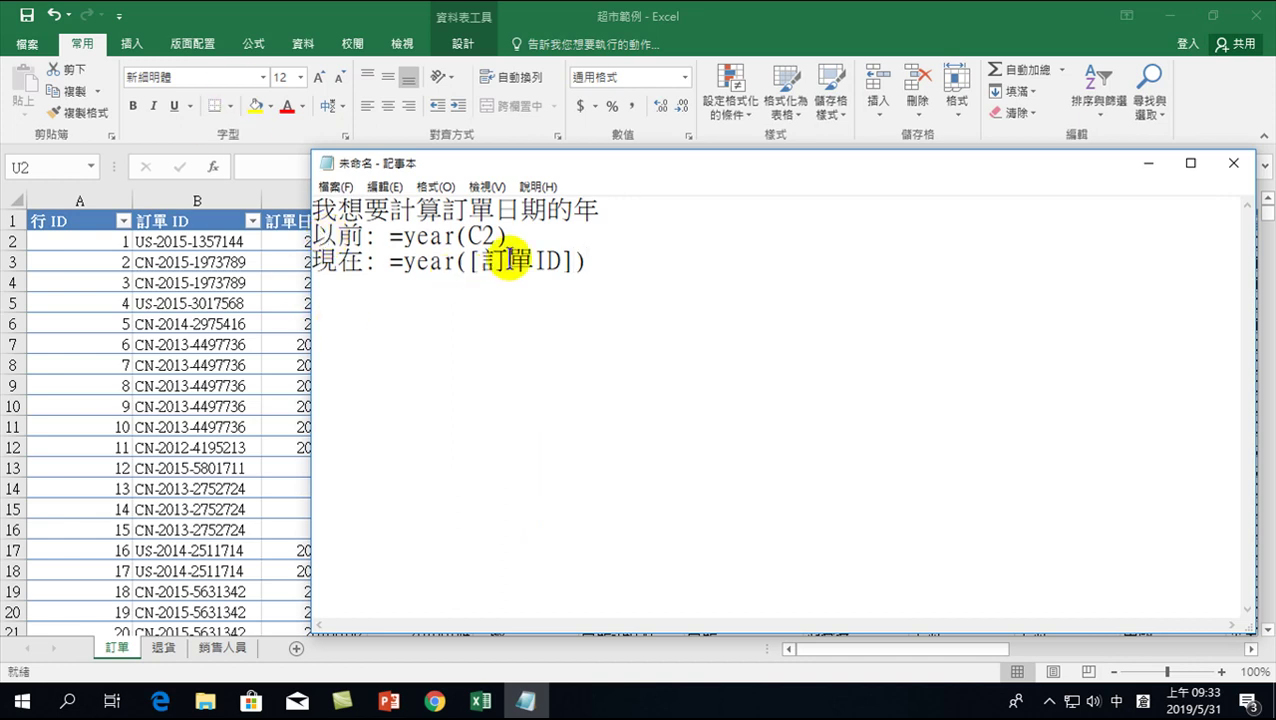
Replace ID with 日期 in the 現在 formula so that it reads =year([訂單日期]).
left_click_drag(317, 265, 601, 265)
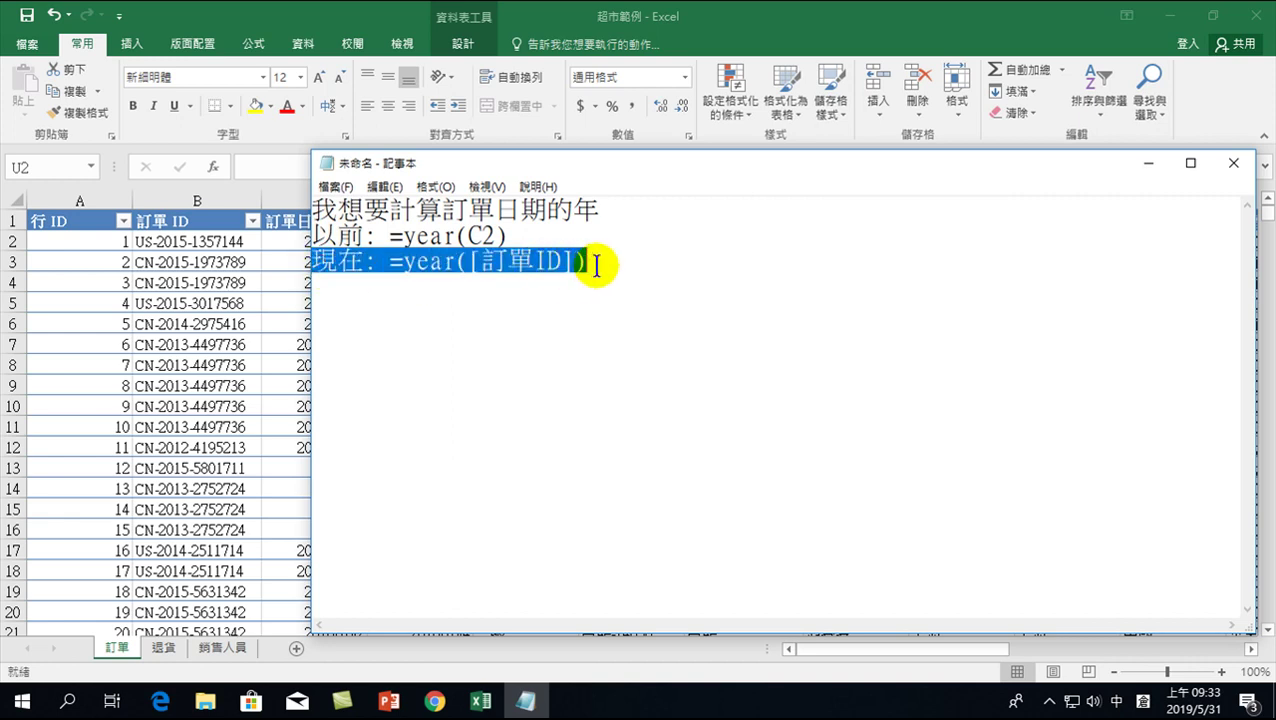
left_click(535, 302)
left_click_drag(619, 207, 330, 208)
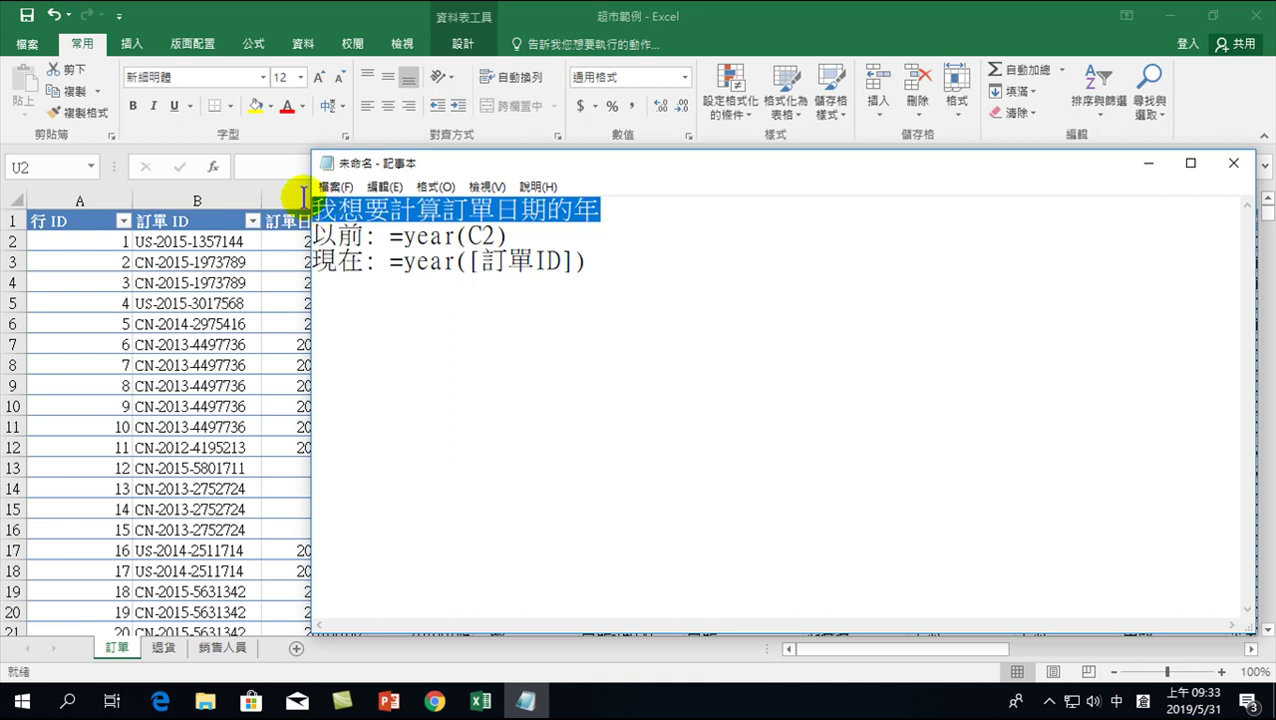
left_click(477, 263)
left_click_drag(483, 262, 566, 262)
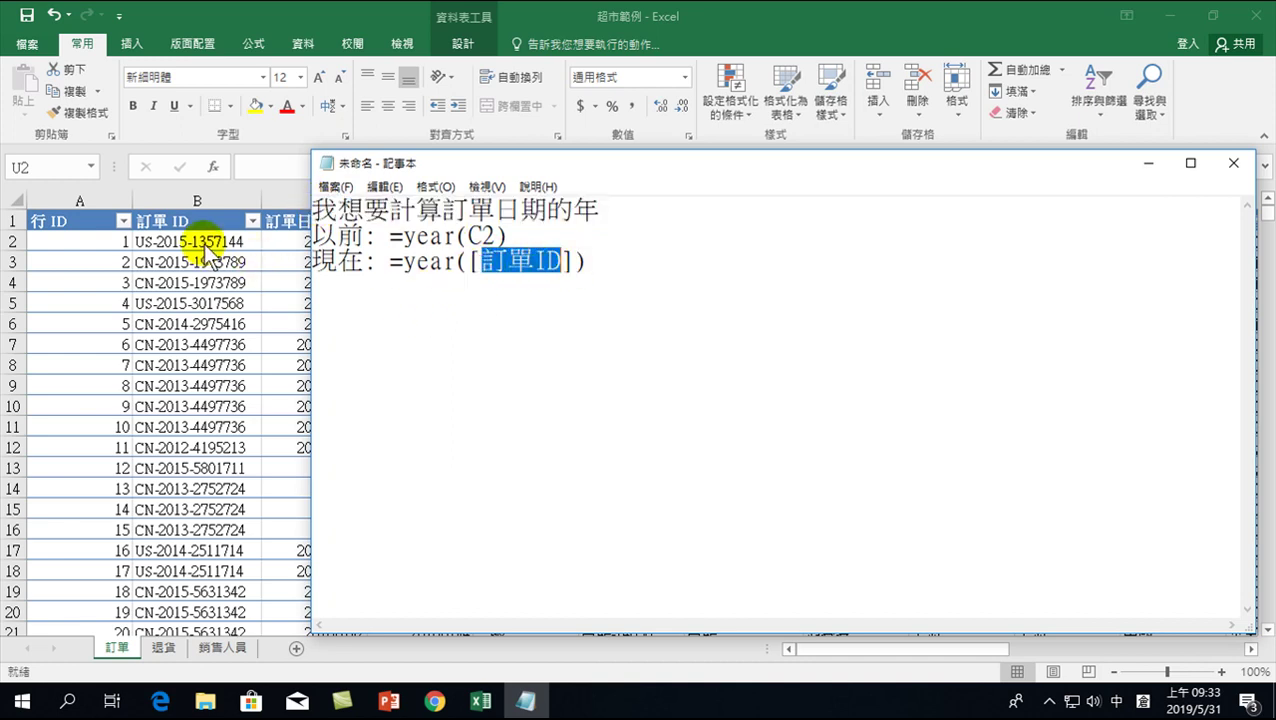
left_click_drag(537, 262, 562, 262)
type("a")
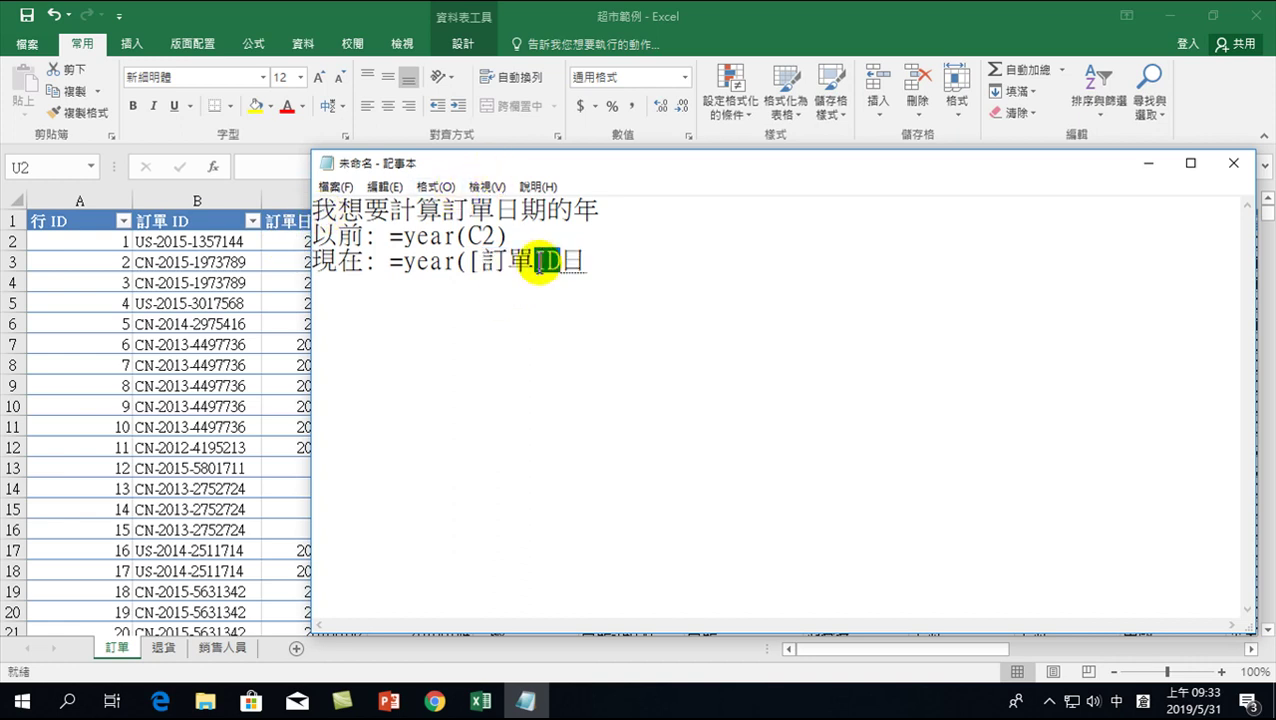
key("space")
type("tcb")
key("space")
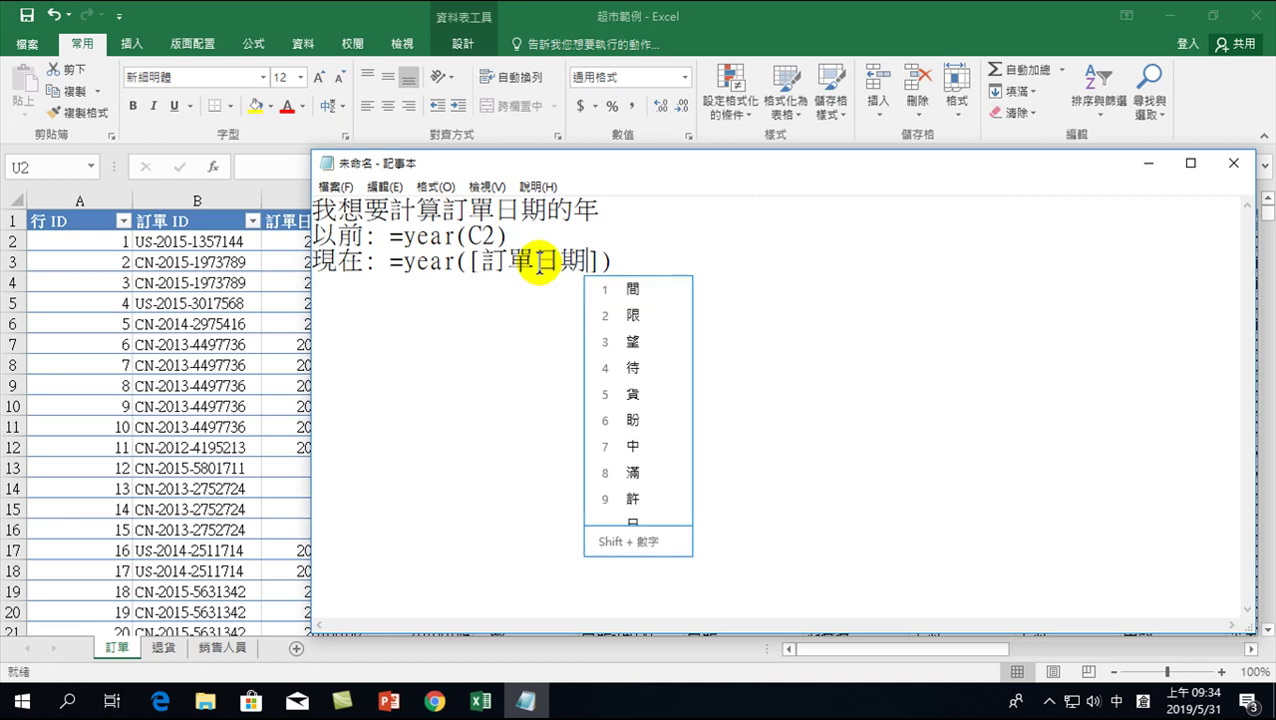
left_click(483, 265)
left_click_drag(483, 265, 586, 262)
left_click_drag(404, 262, 467, 262)
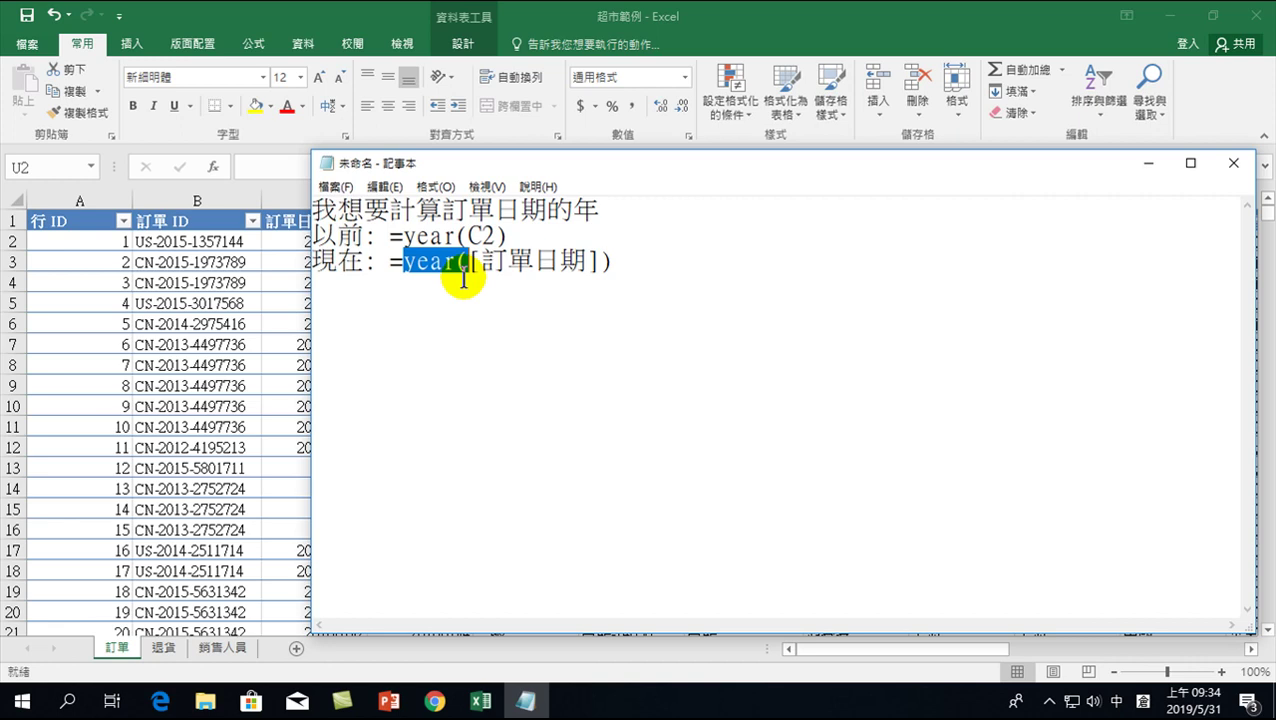
Return to Excel and start the formula =YEAR([ in cell U13 of the 年 column.
left_click(1152, 165)
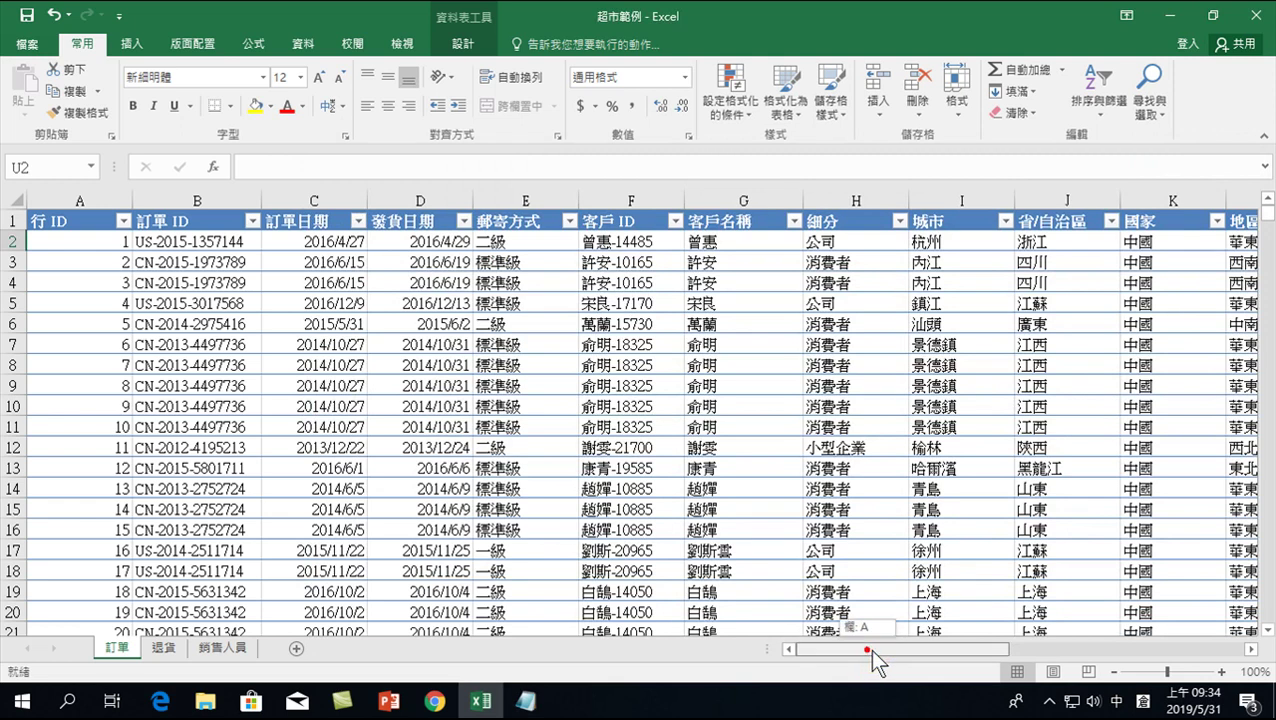
left_click_drag(872, 652, 1175, 660)
left_click(1195, 242)
left_click(1205, 280)
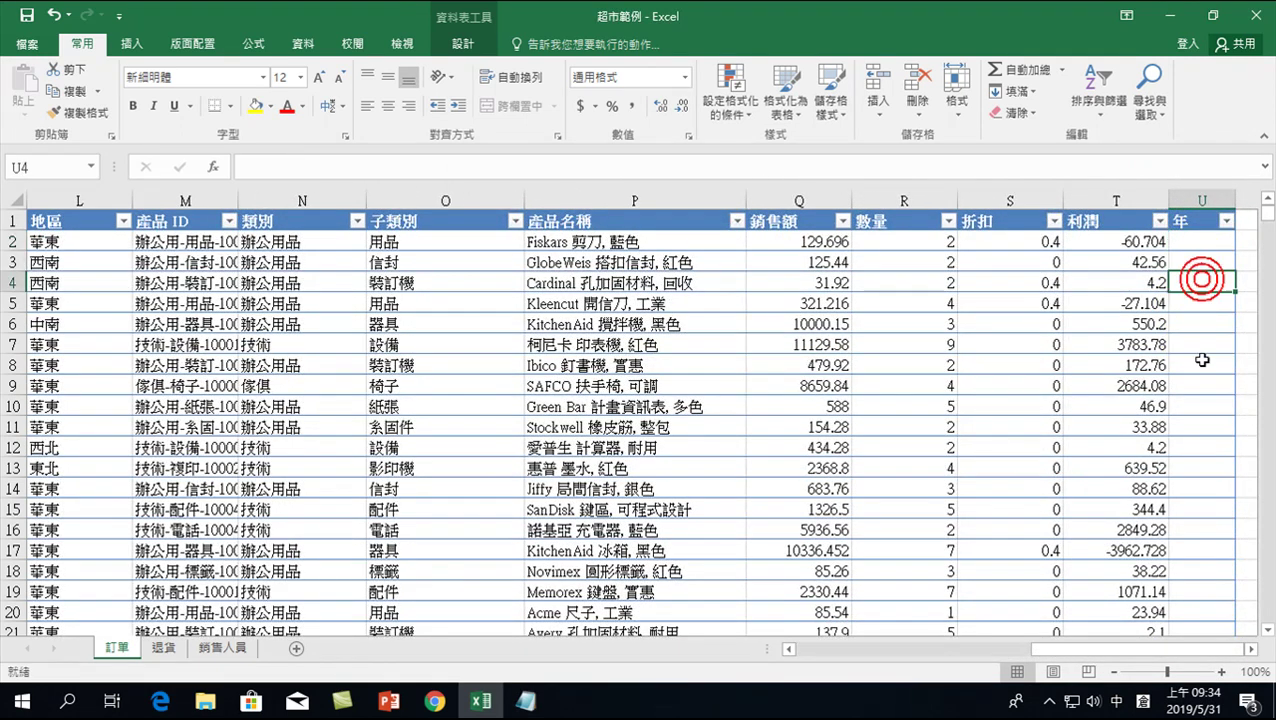
left_click(1196, 466)
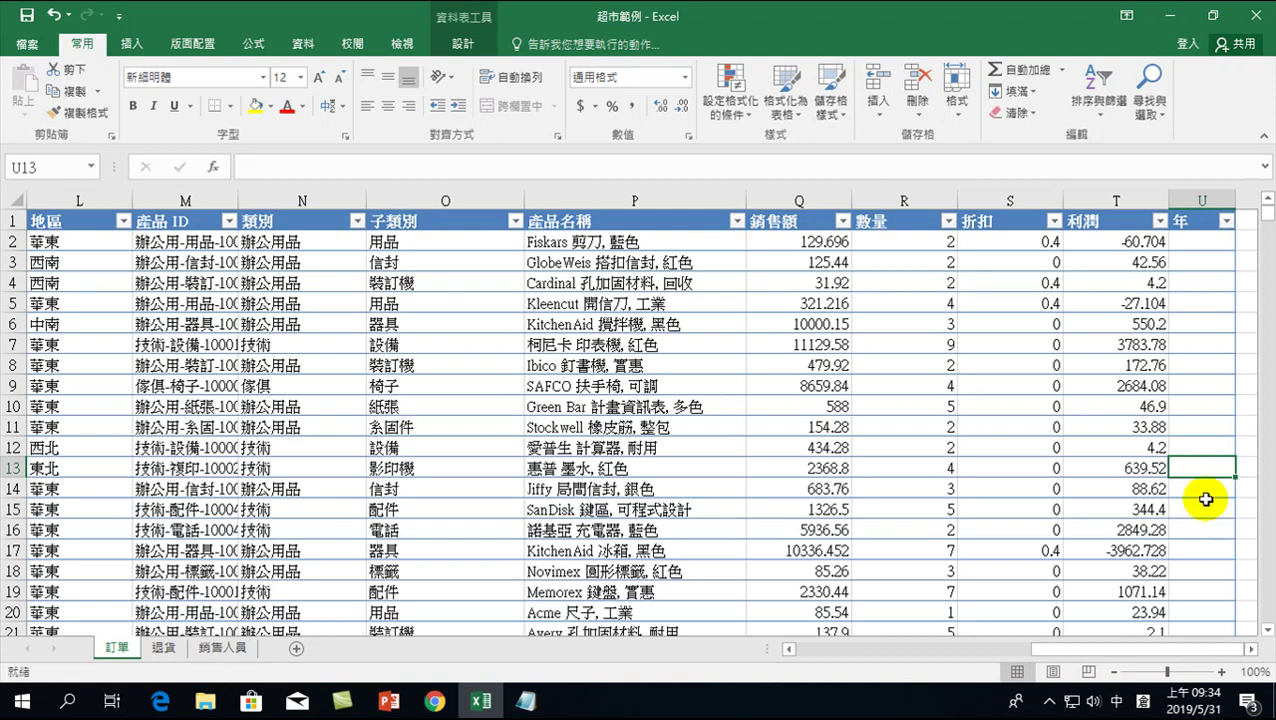
type("=")
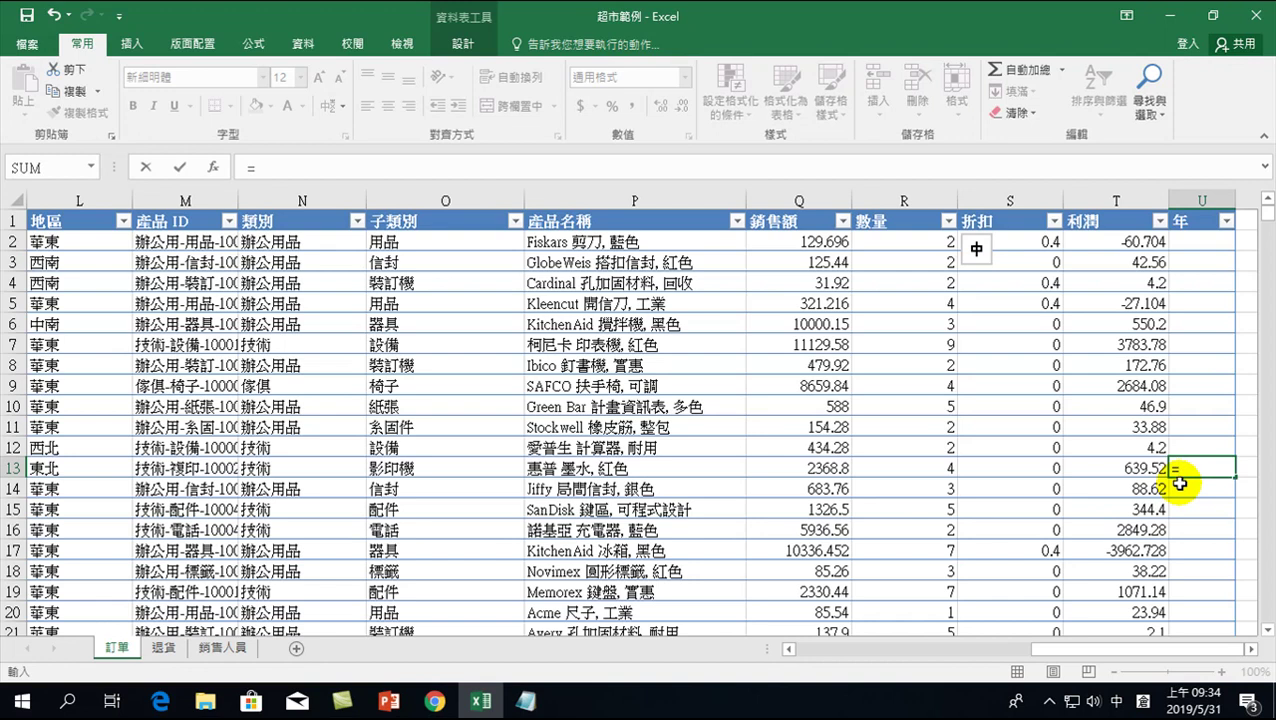
type("卜水日口")
key("Escape")
key("shift")
type("yea")
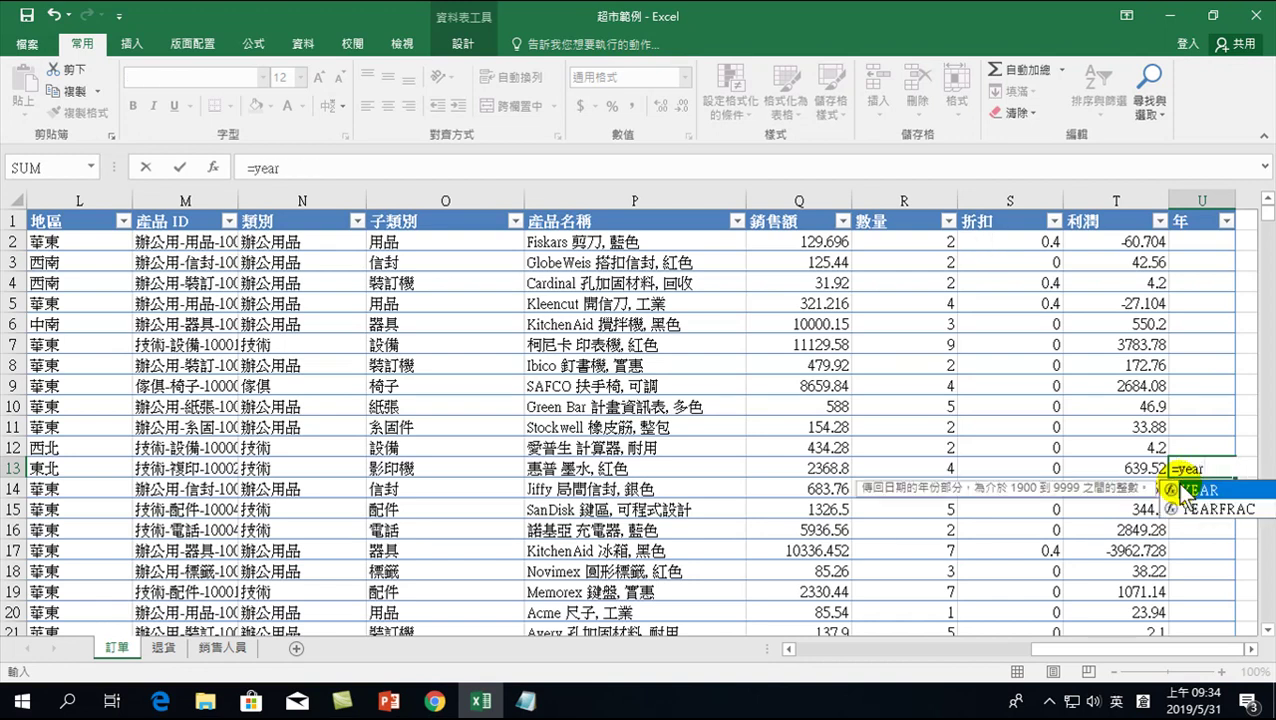
key("BackSpace")
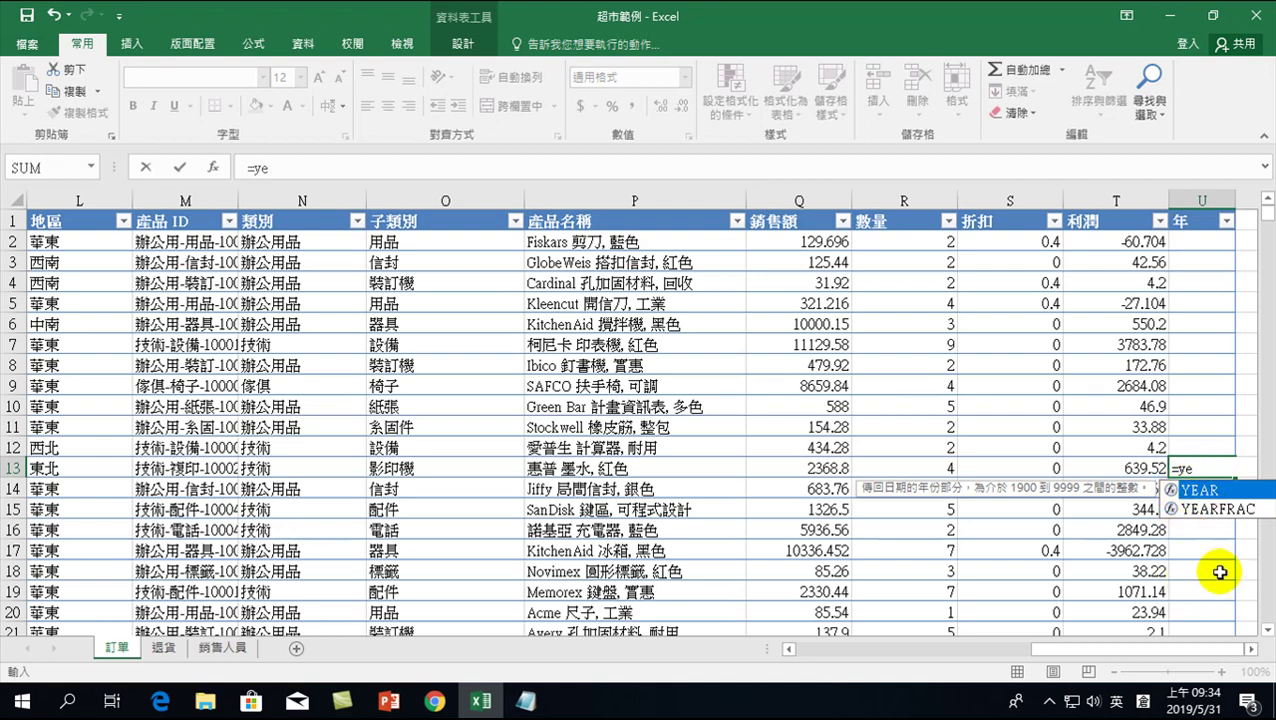
key("Tab")
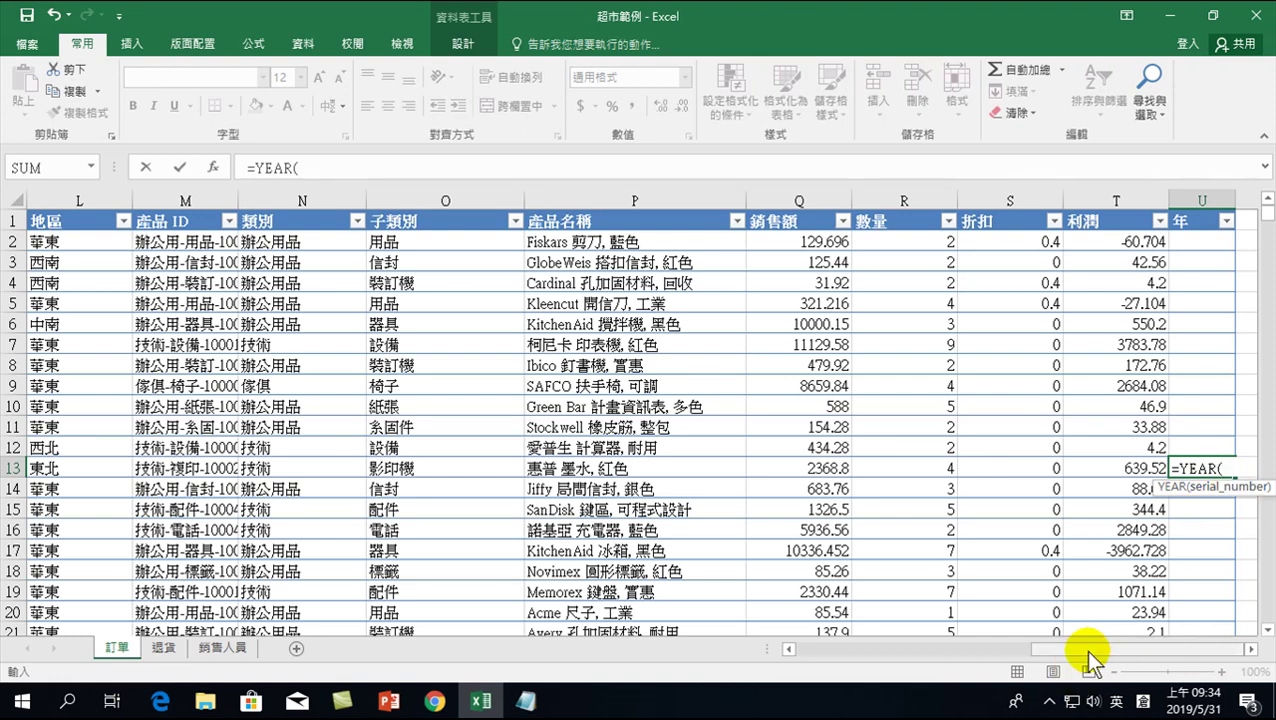
left_click_drag(1087, 649, 1128, 646)
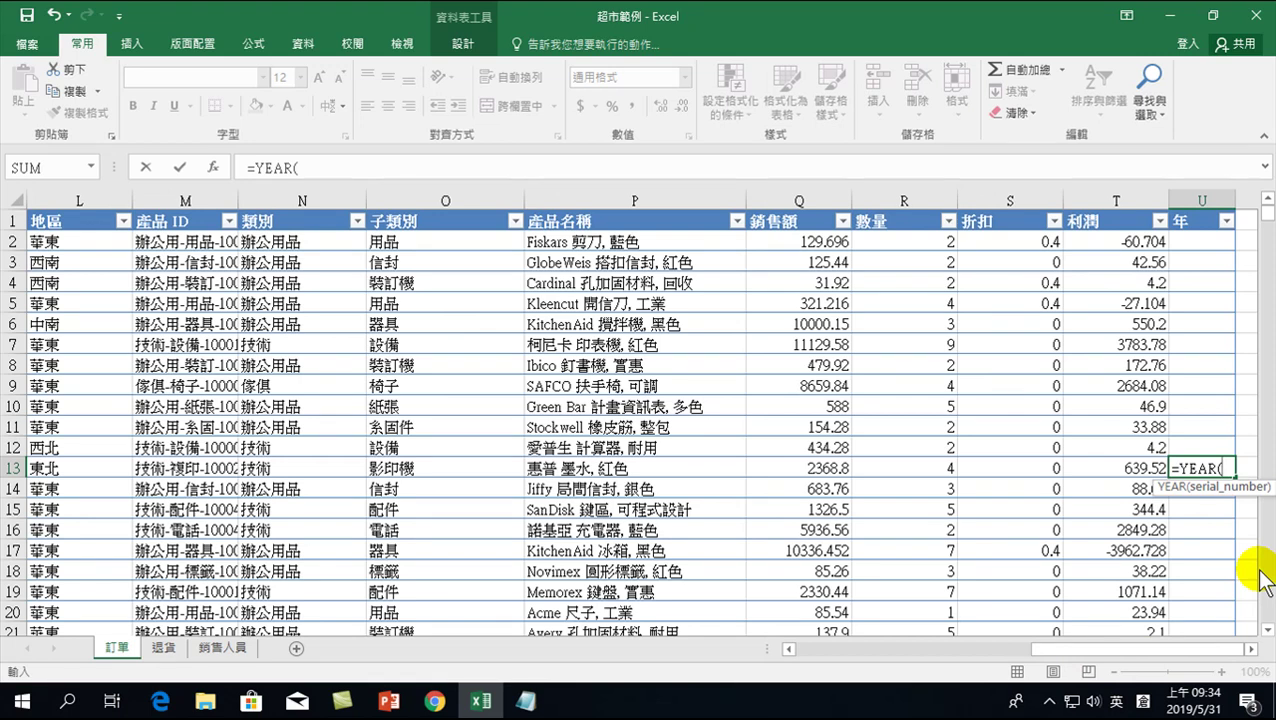
type("[")
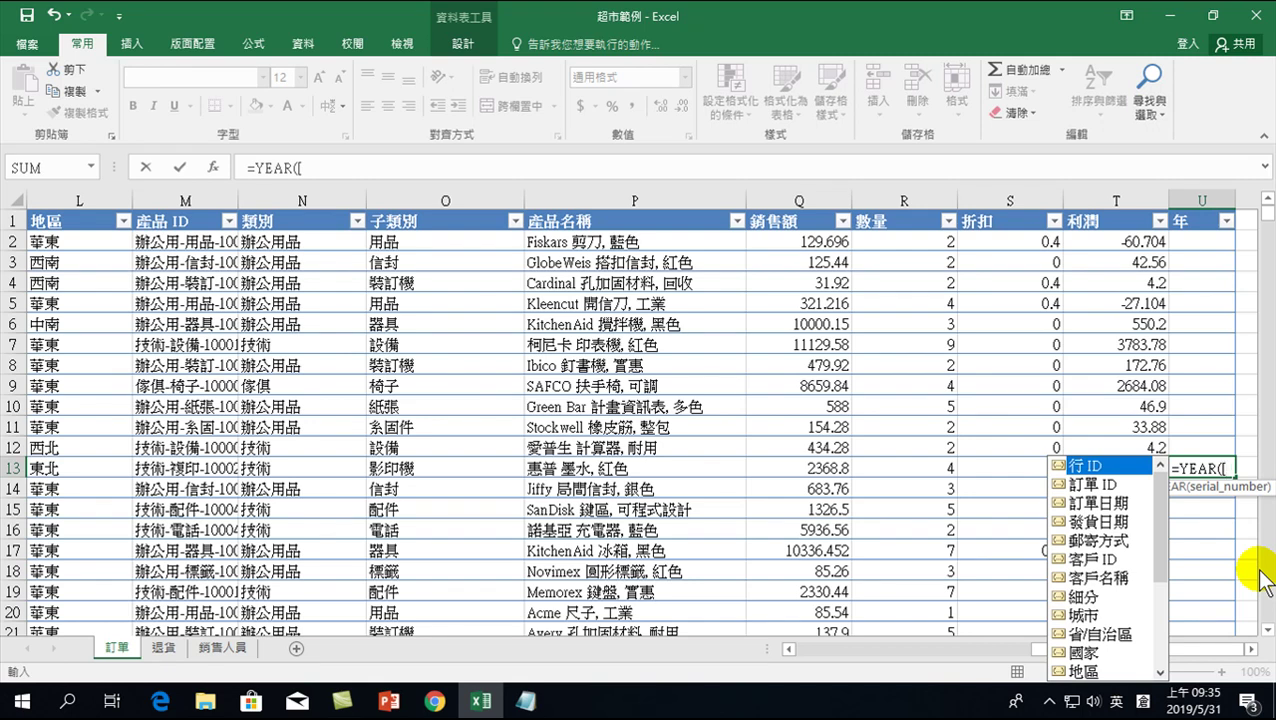
key("Down")
key("Down")
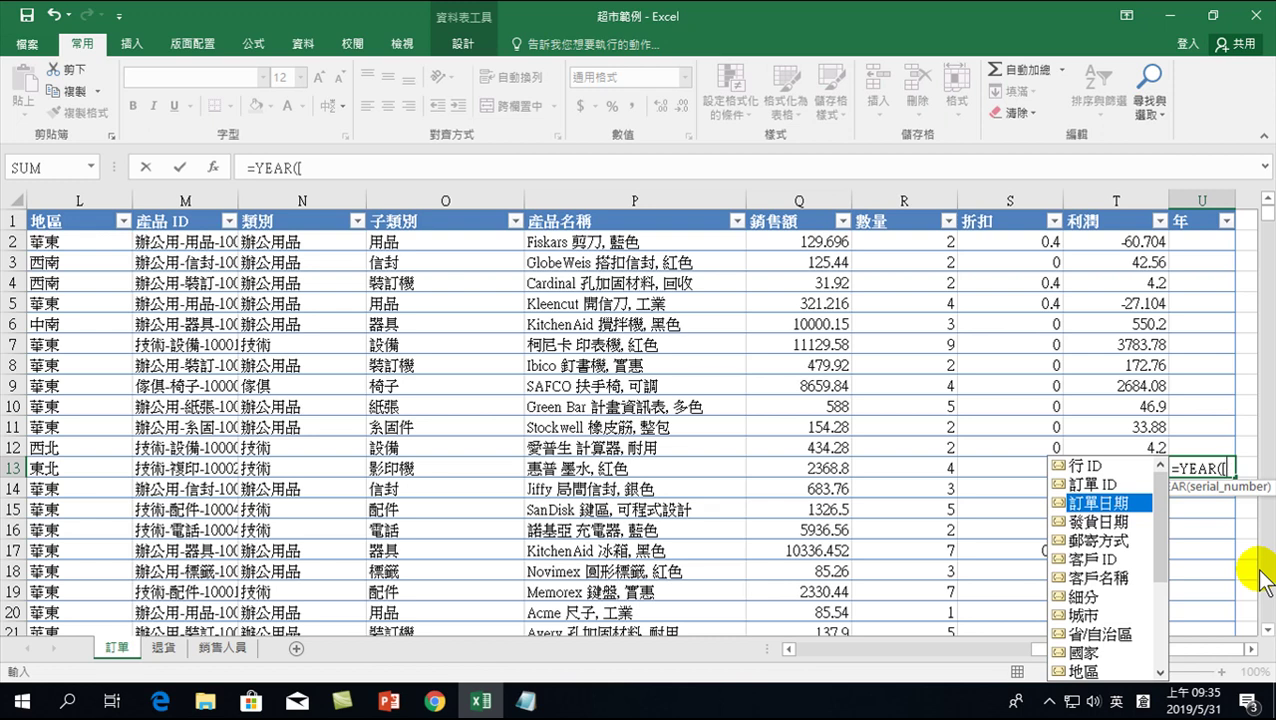
double_click(1092, 503)
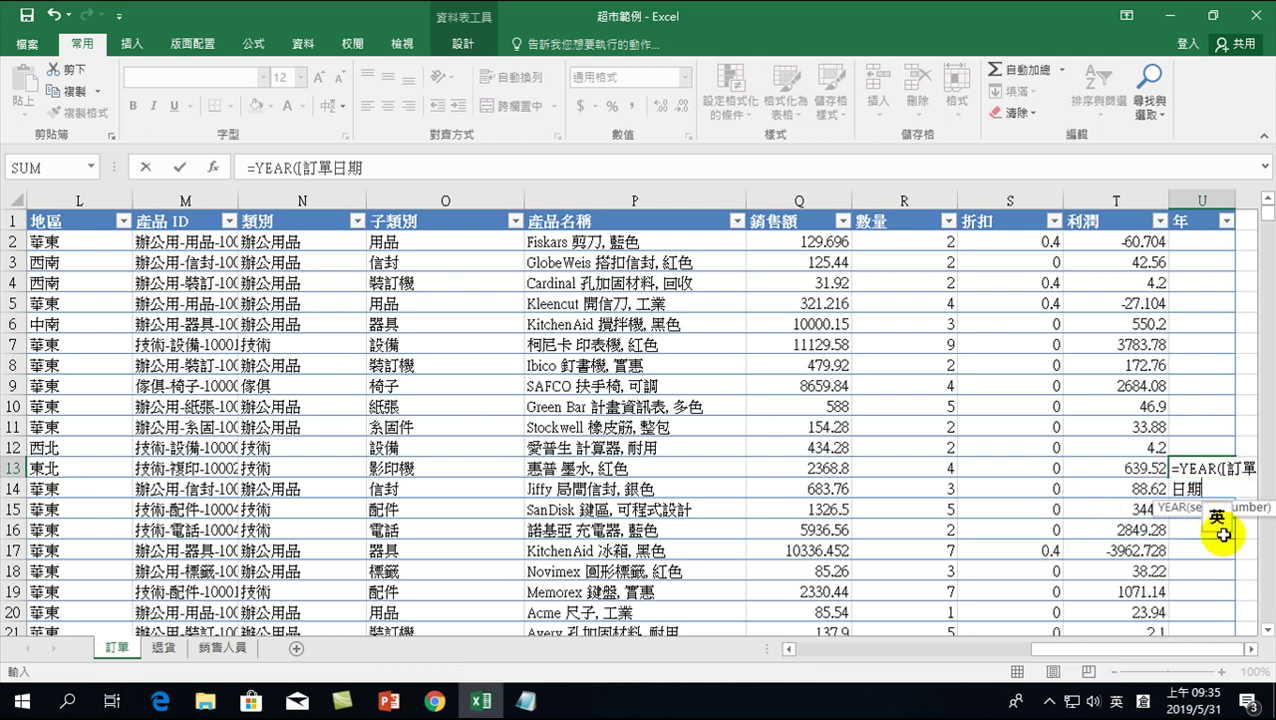
key("BackSpace")
key("BackSpace")
key("BackSpace")
key("BackSpace")
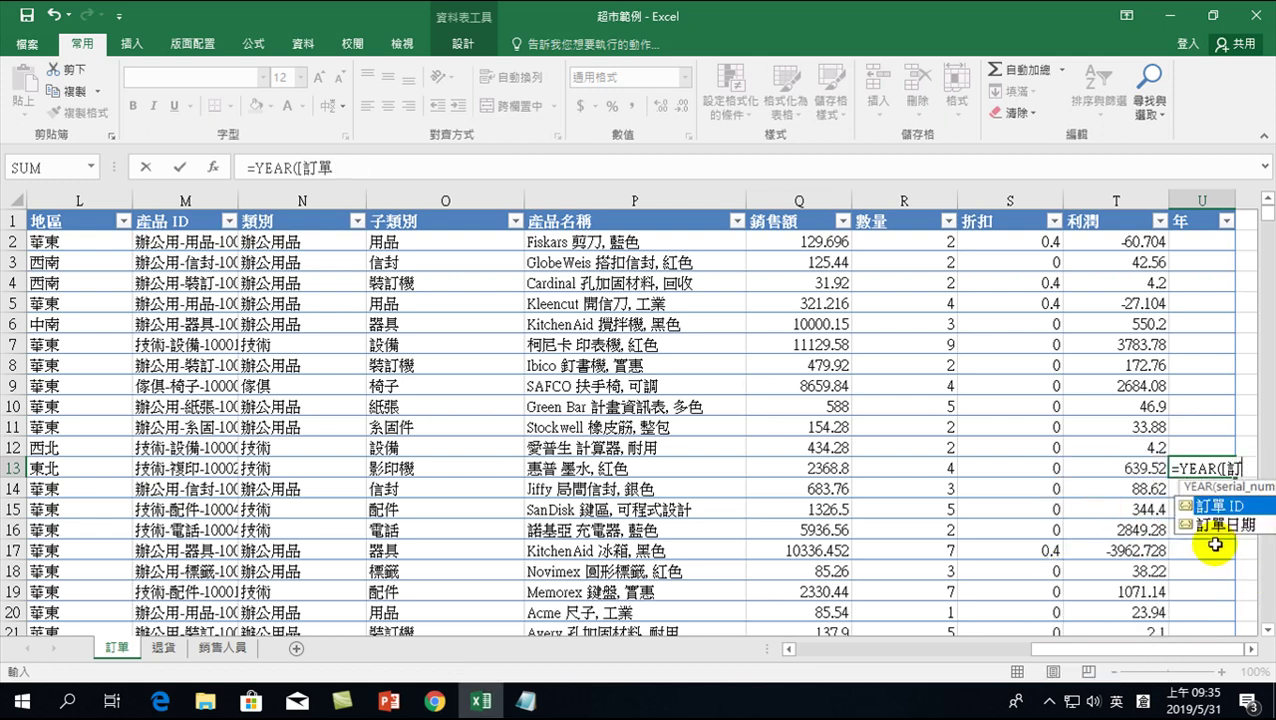
Insert the 訂單日期 column as the argument and enter the formula =YEAR([訂單日期]) in U13.
key("Down")
key("Down")
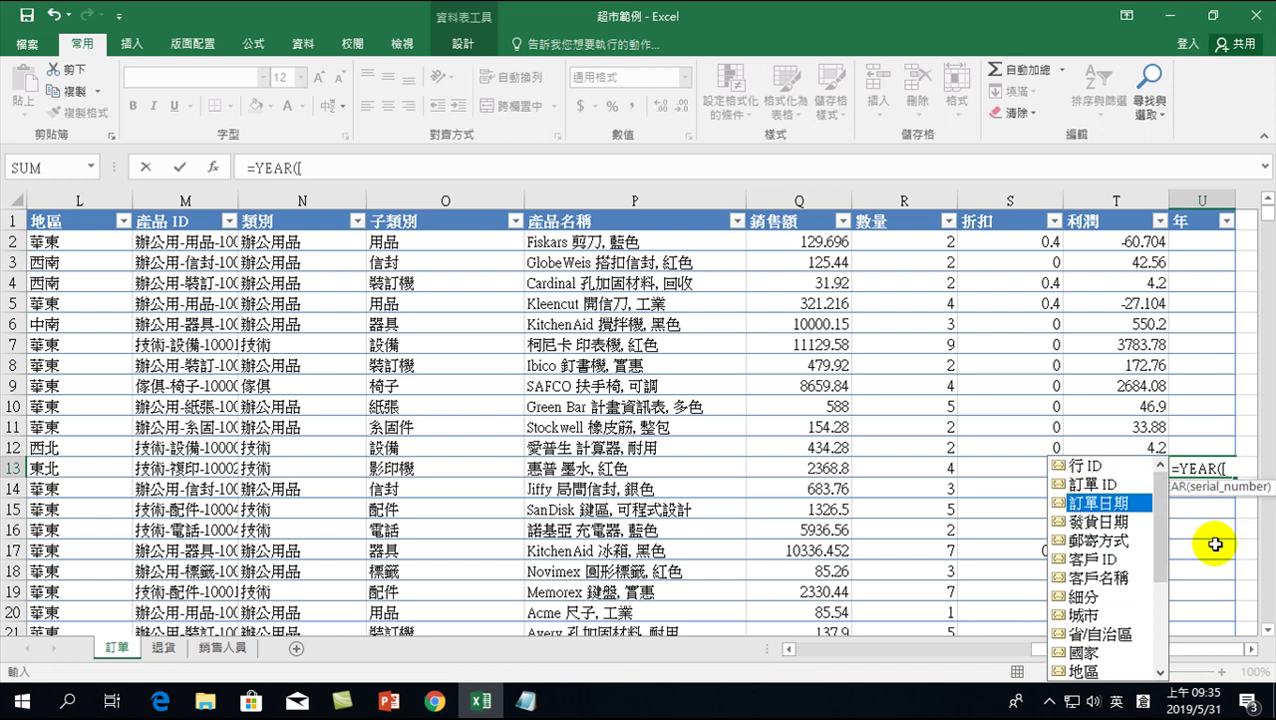
key("Tab")
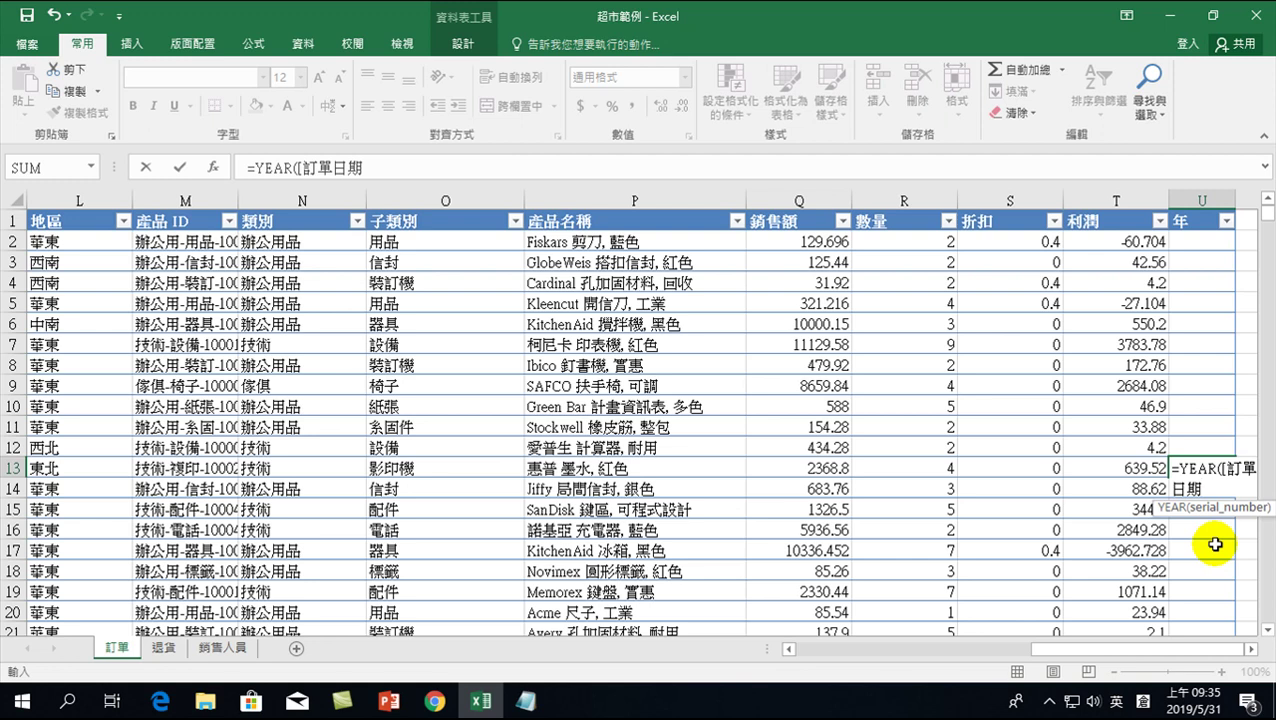
type("]")
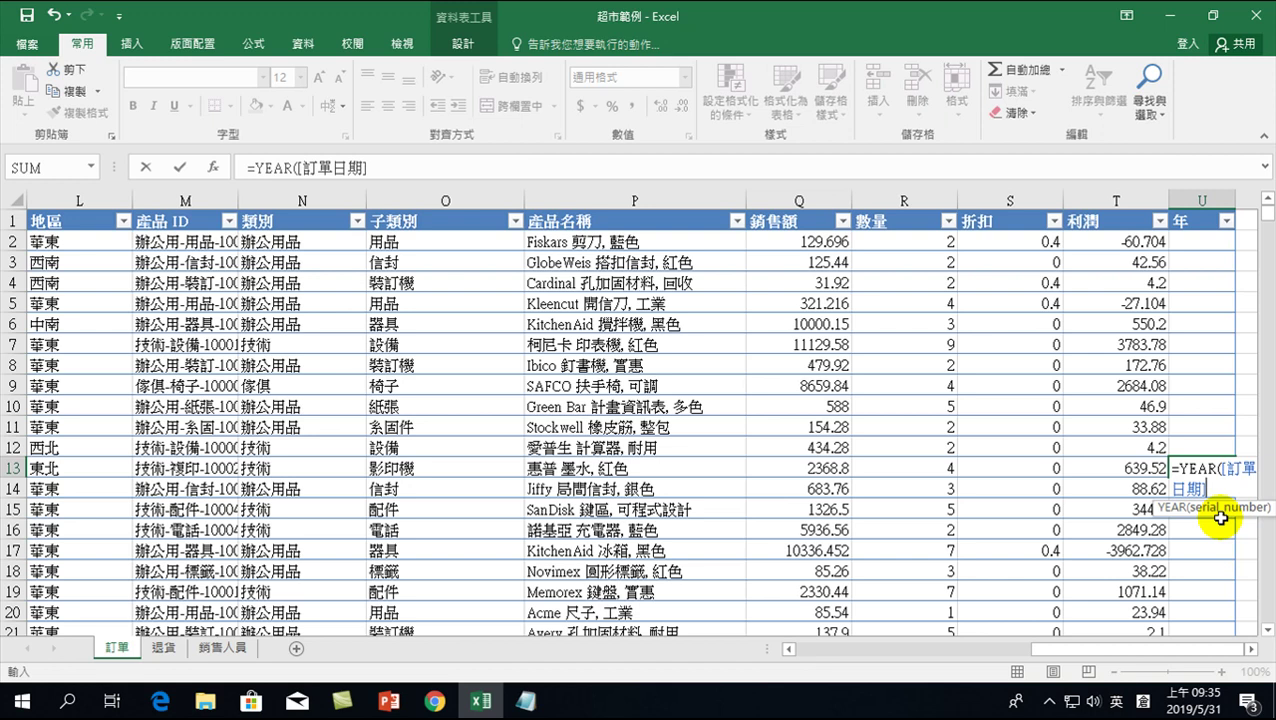
type(")")
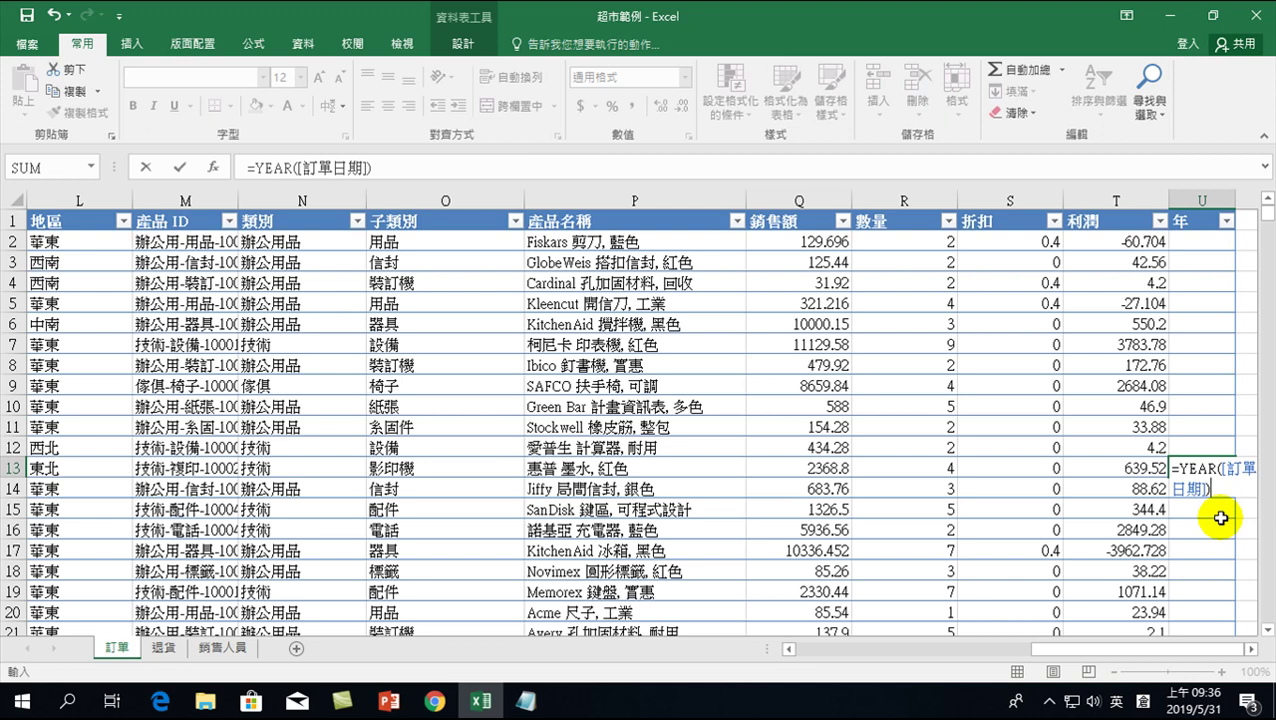
key("Return")
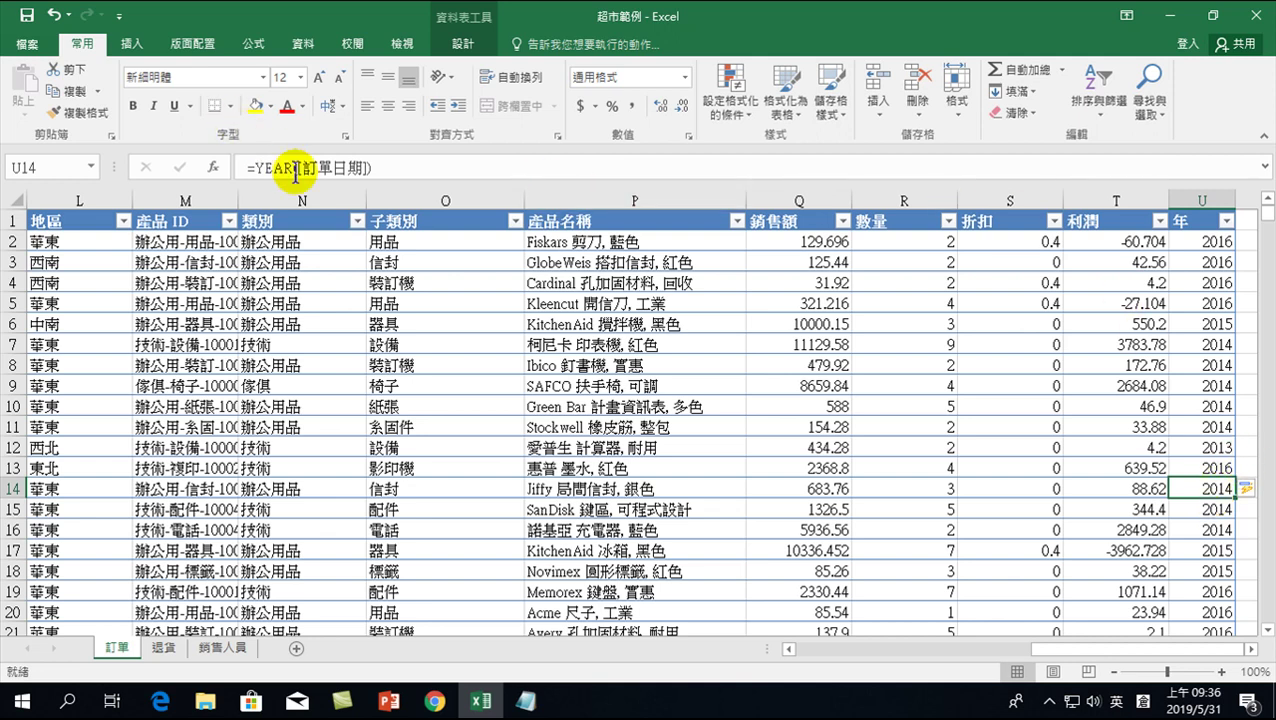
Re-enter the formula =YEAR([訂單日期]) in cell U2 of the 年 column.
left_click(1203, 241)
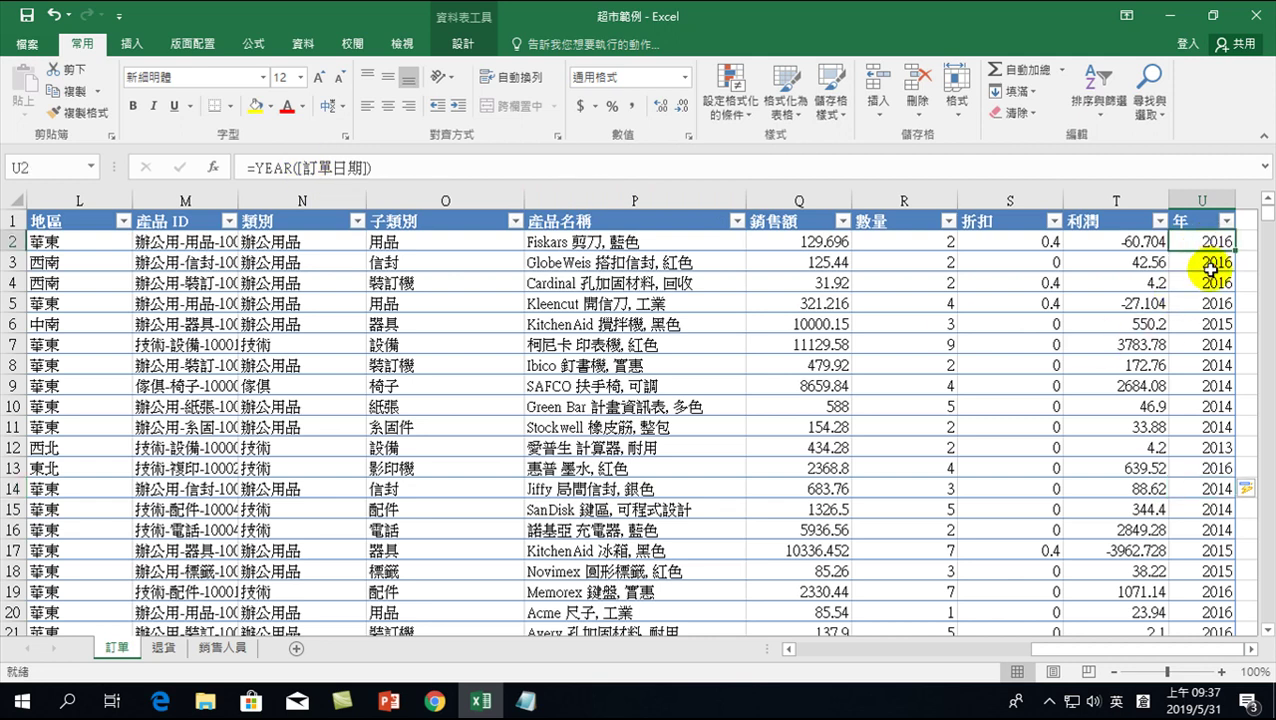
type("=")
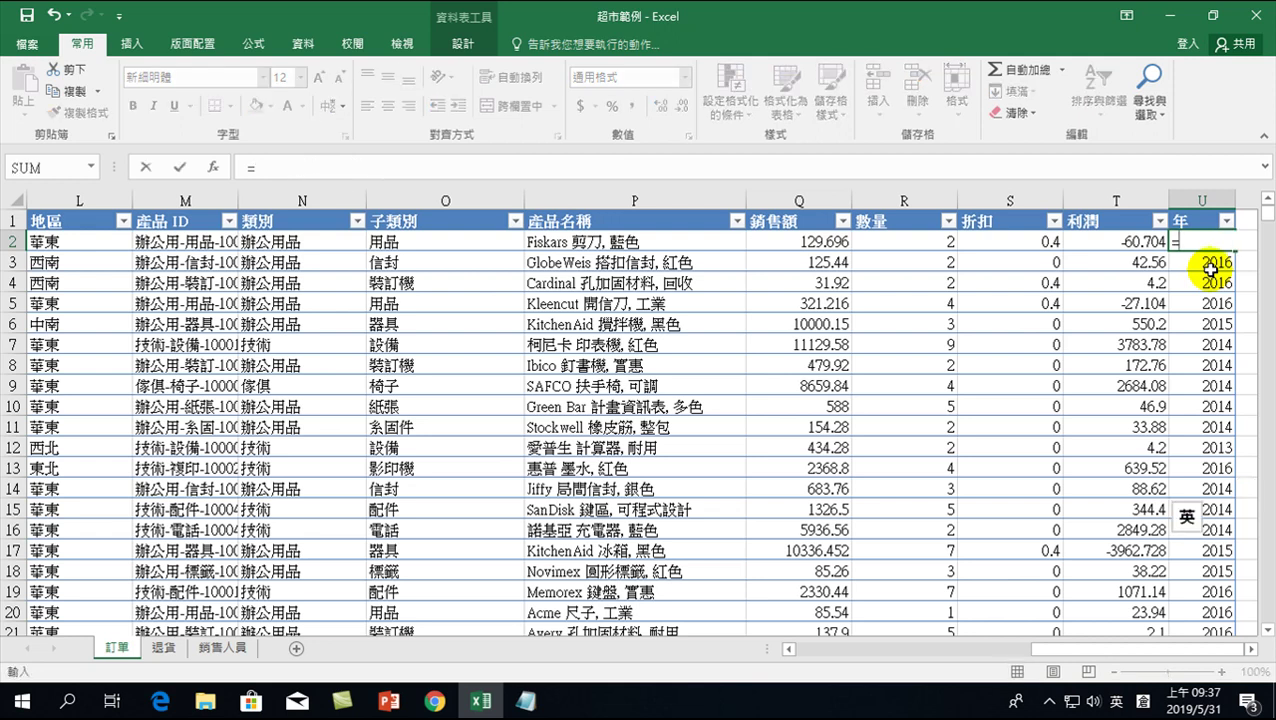
type("ye")
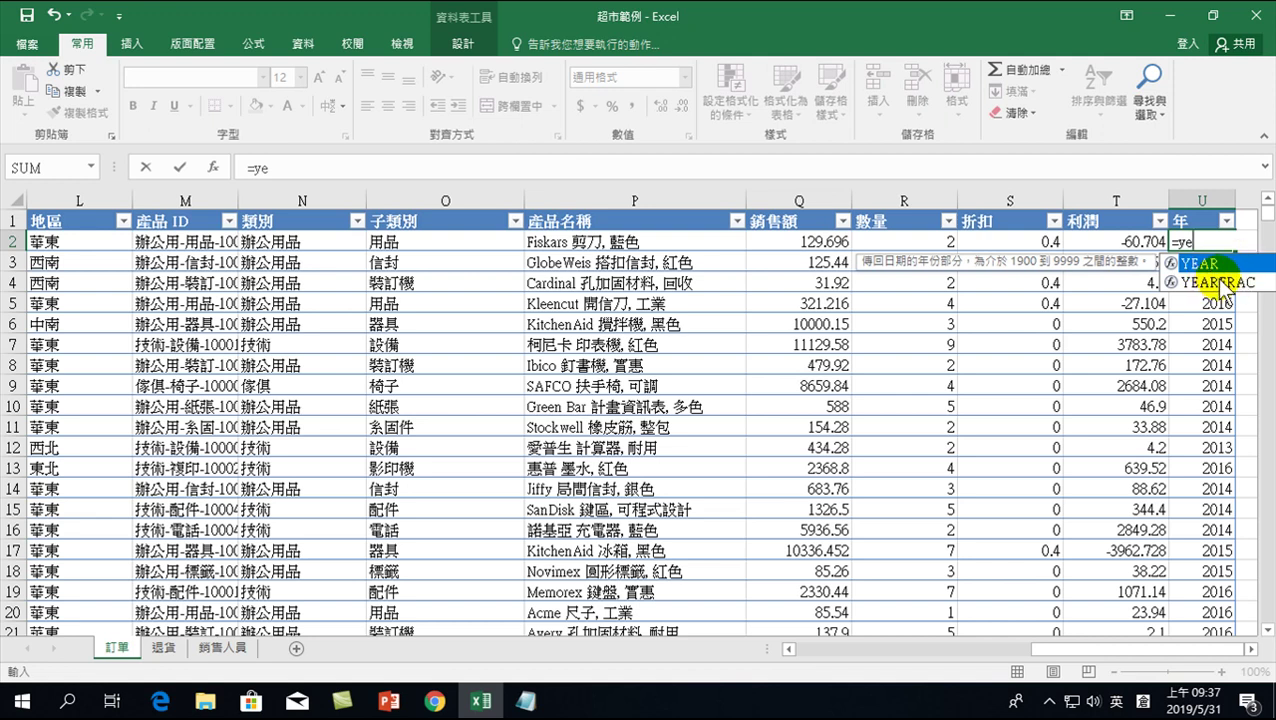
key("Tab")
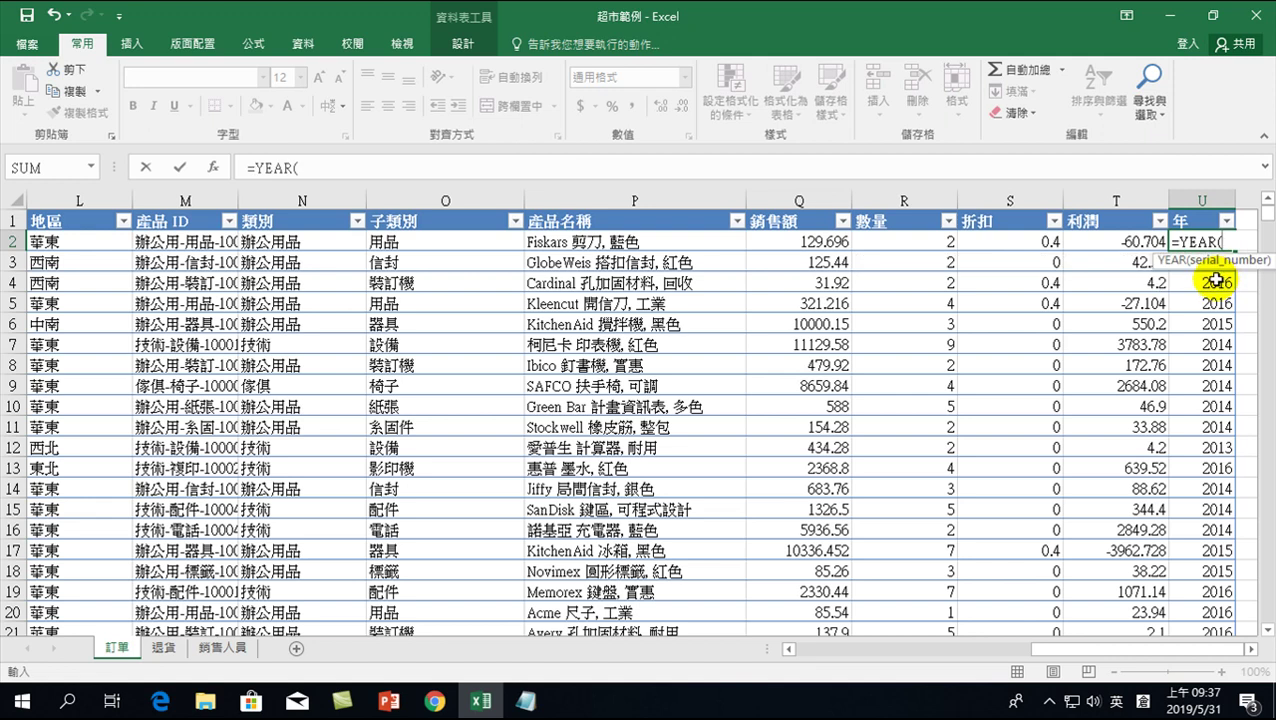
type("[")
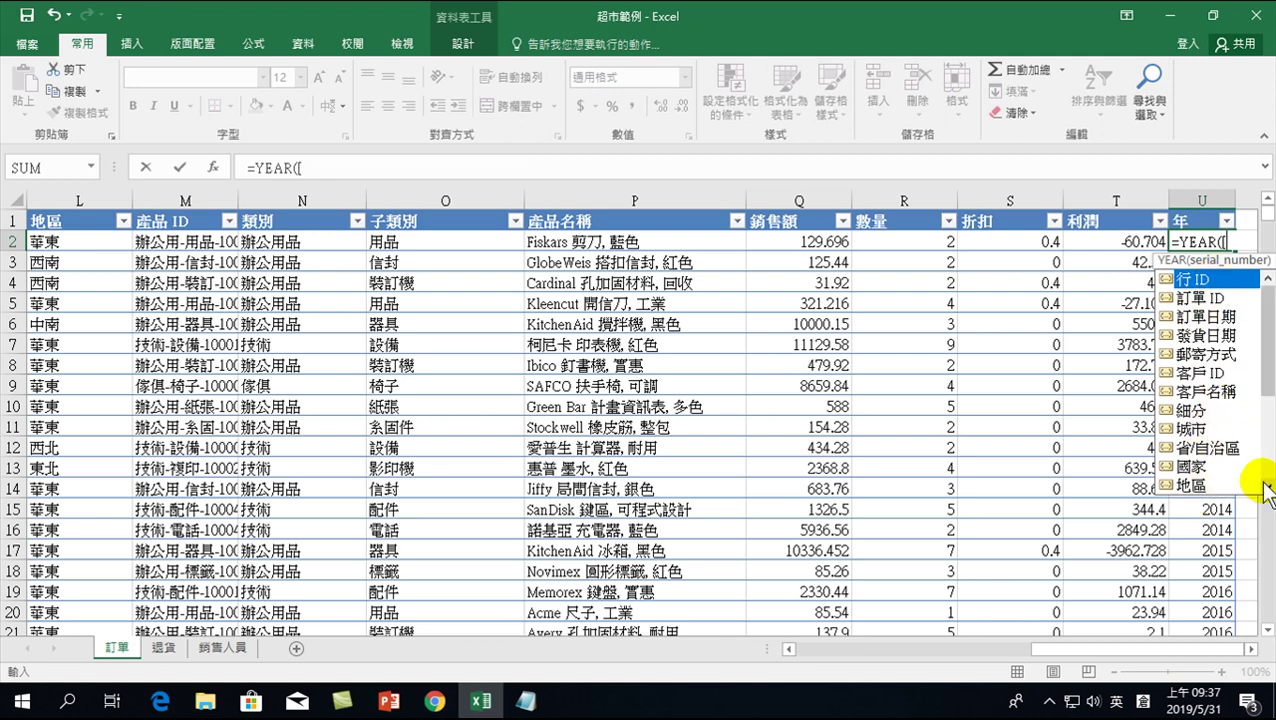
key("Down")
key("Down")
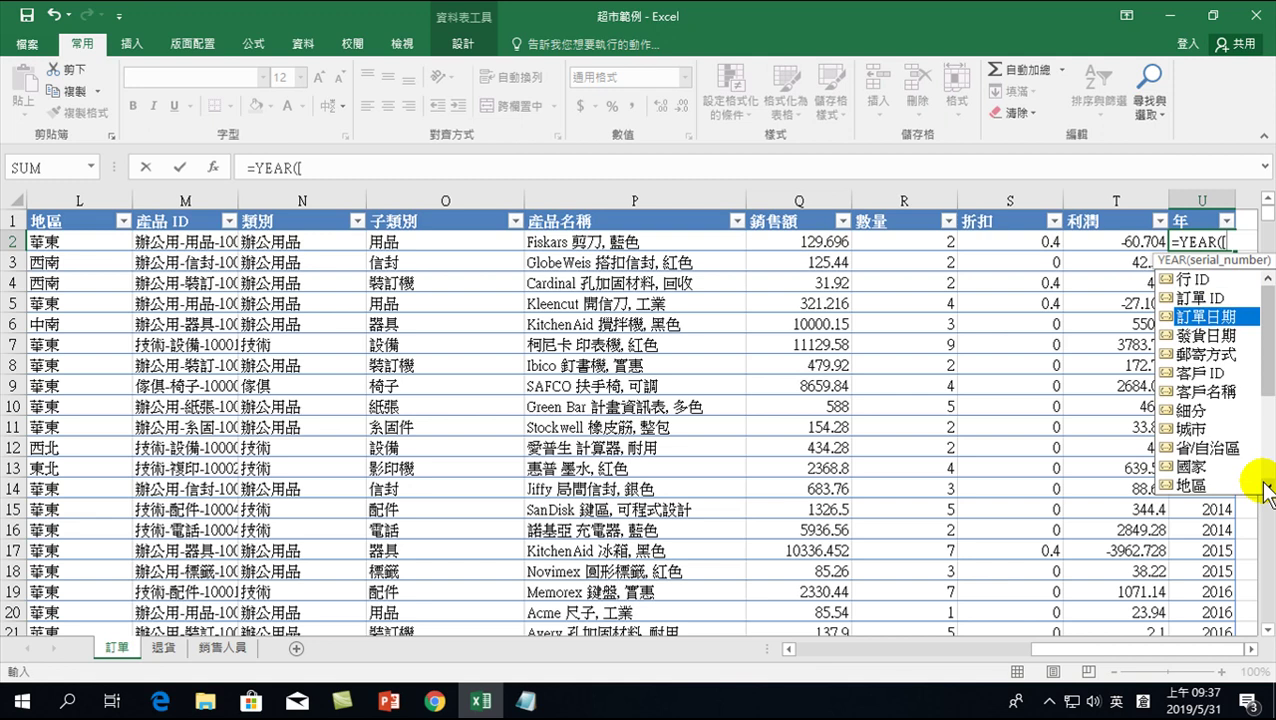
key("Tab")
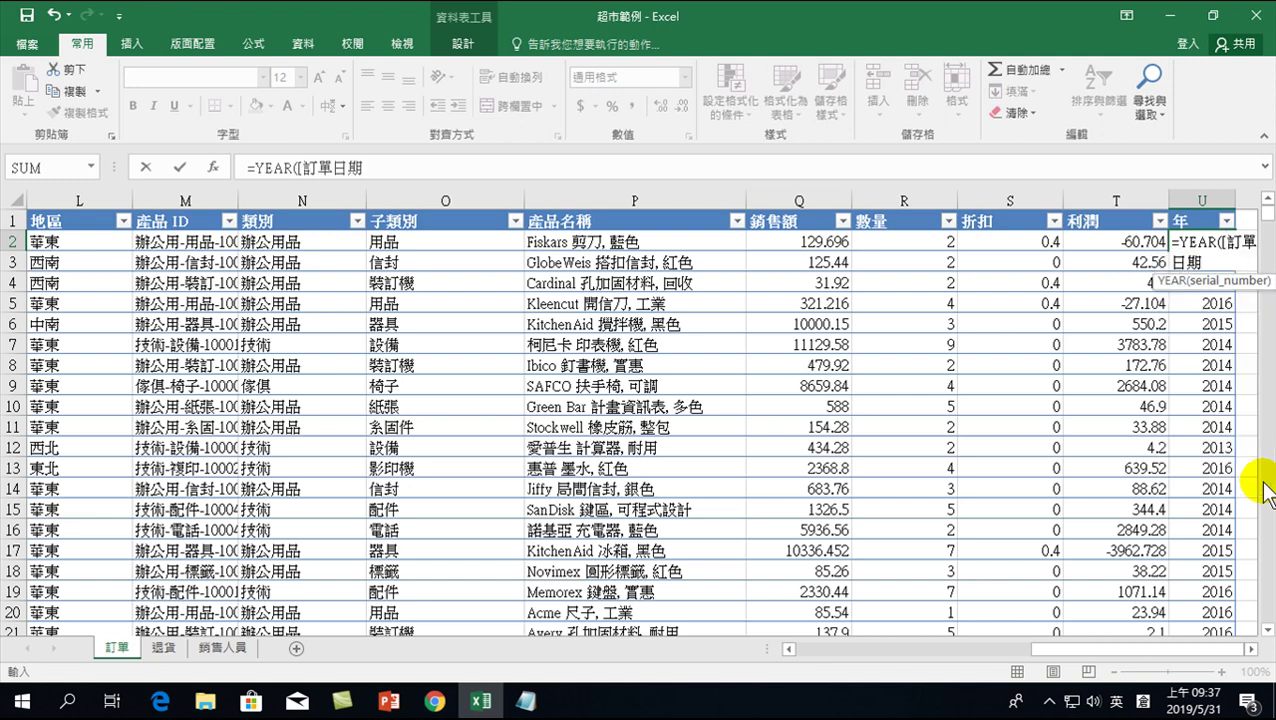
type("]))")
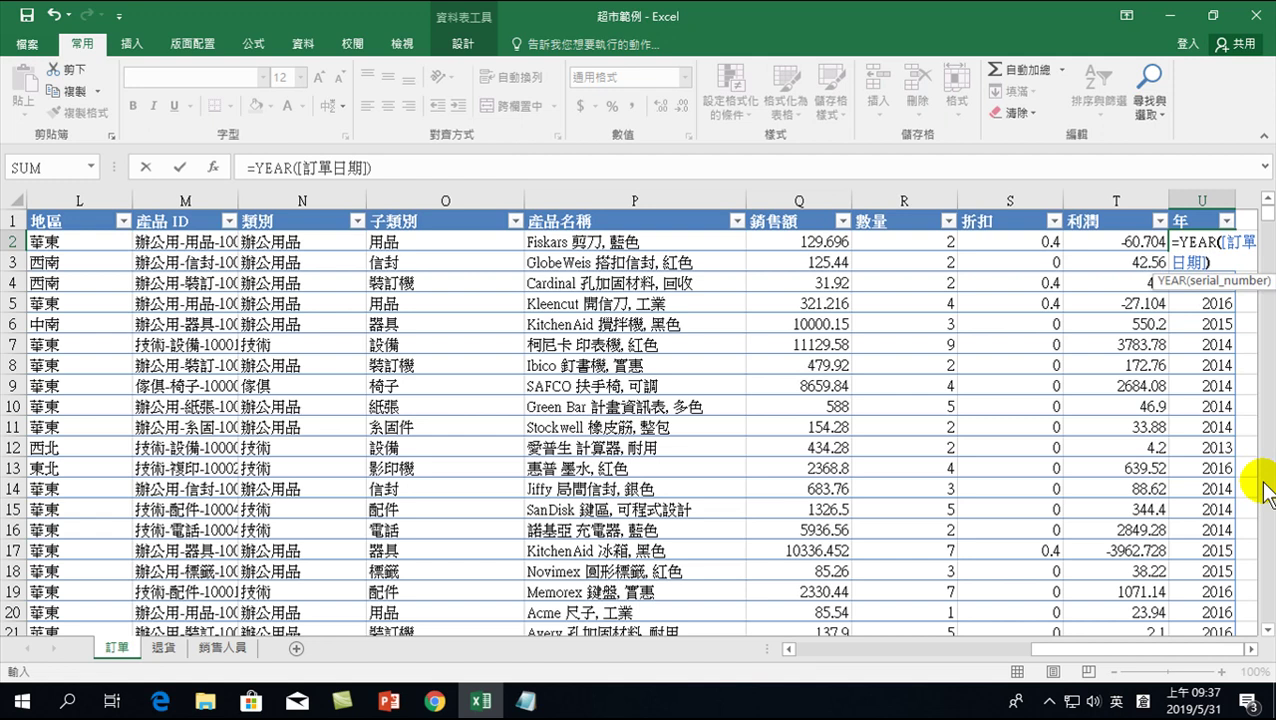
key("Return")
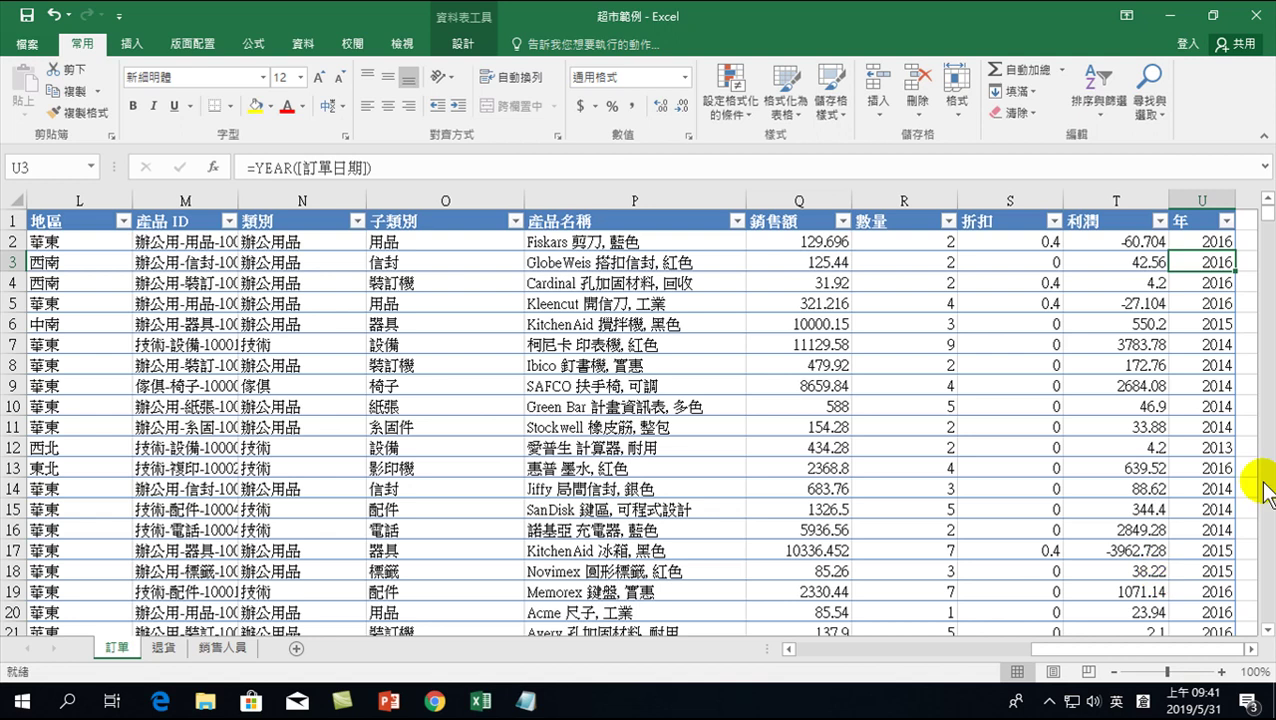
Add a new table column headed 月 in cell V1, next to the 年 column.
left_click_drag(1061, 648, 735, 632)
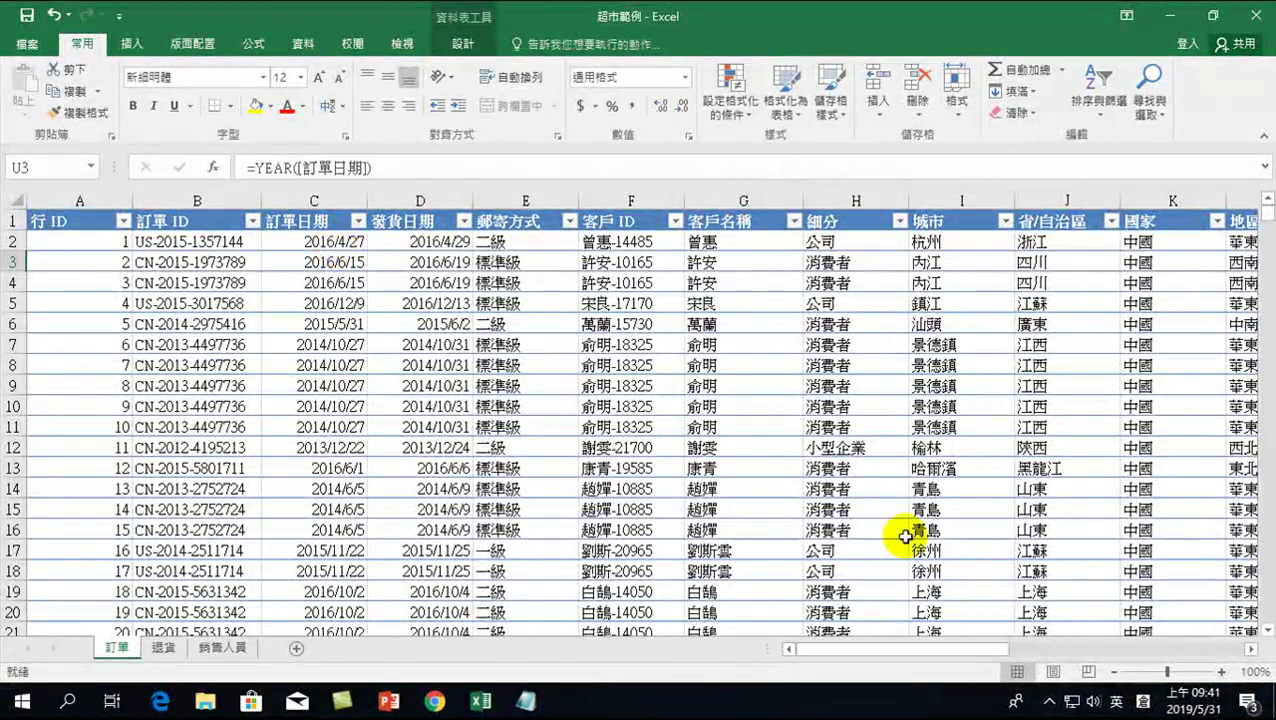
left_click_drag(891, 655, 1252, 658)
left_click(913, 219)
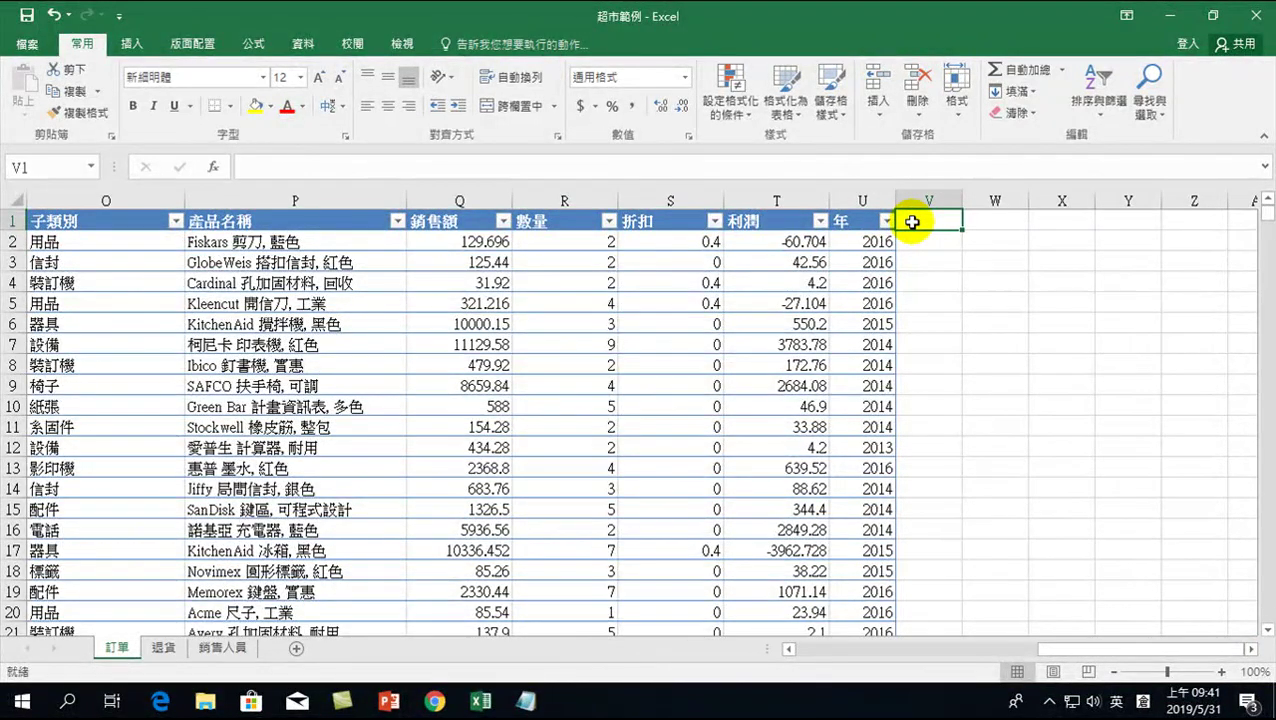
double_click(913, 222)
type("月")
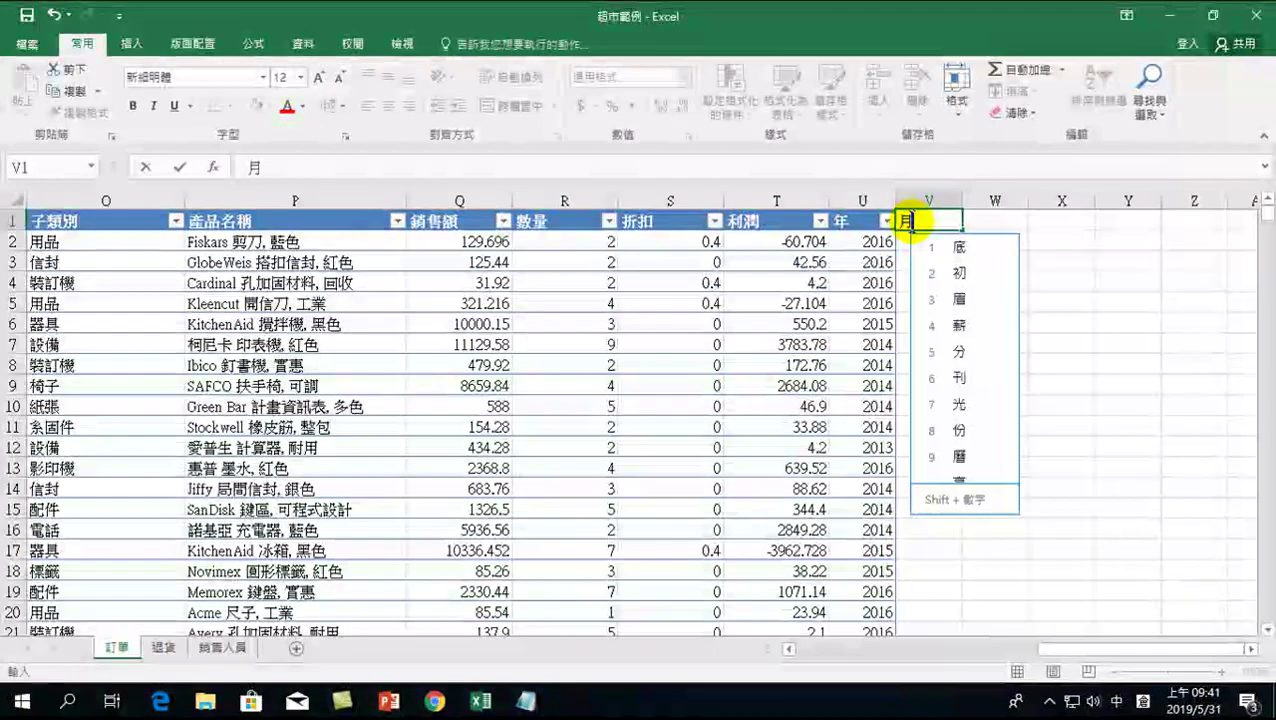
key("Return")
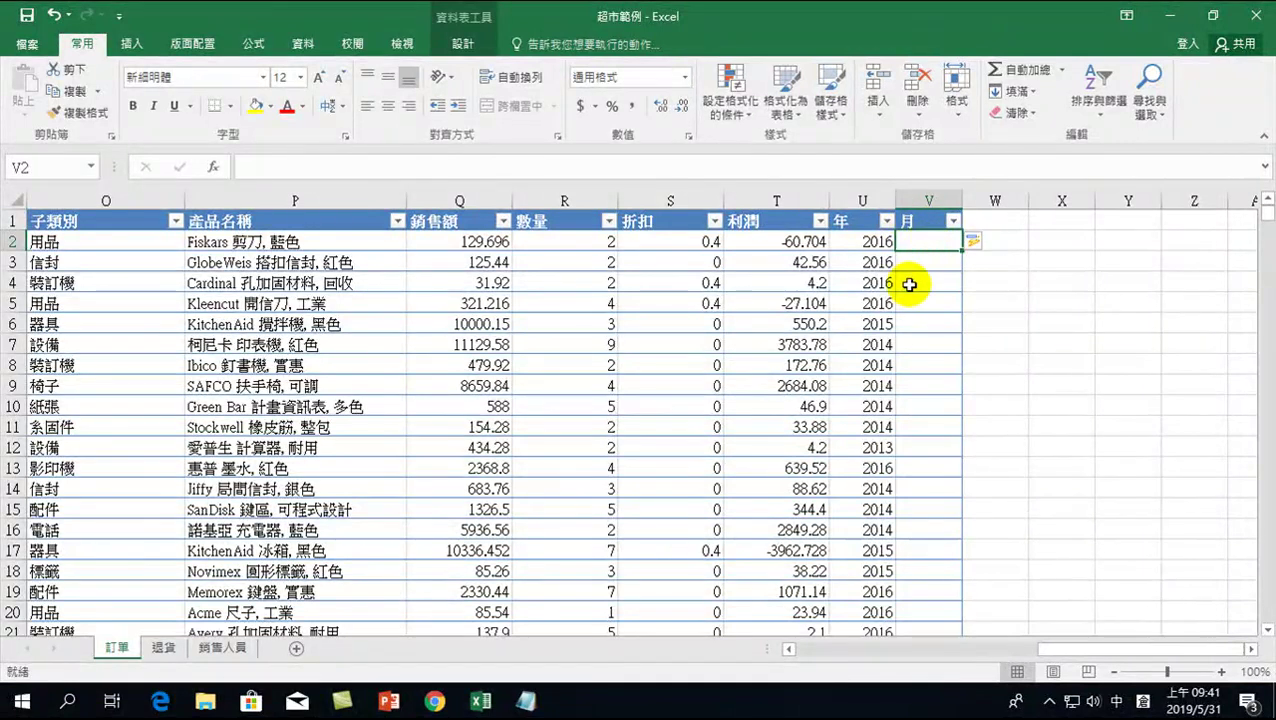
Start a formula with the MONTH function in cell V11 of the 月 column.
left_click(913, 422)
left_click(926, 436)
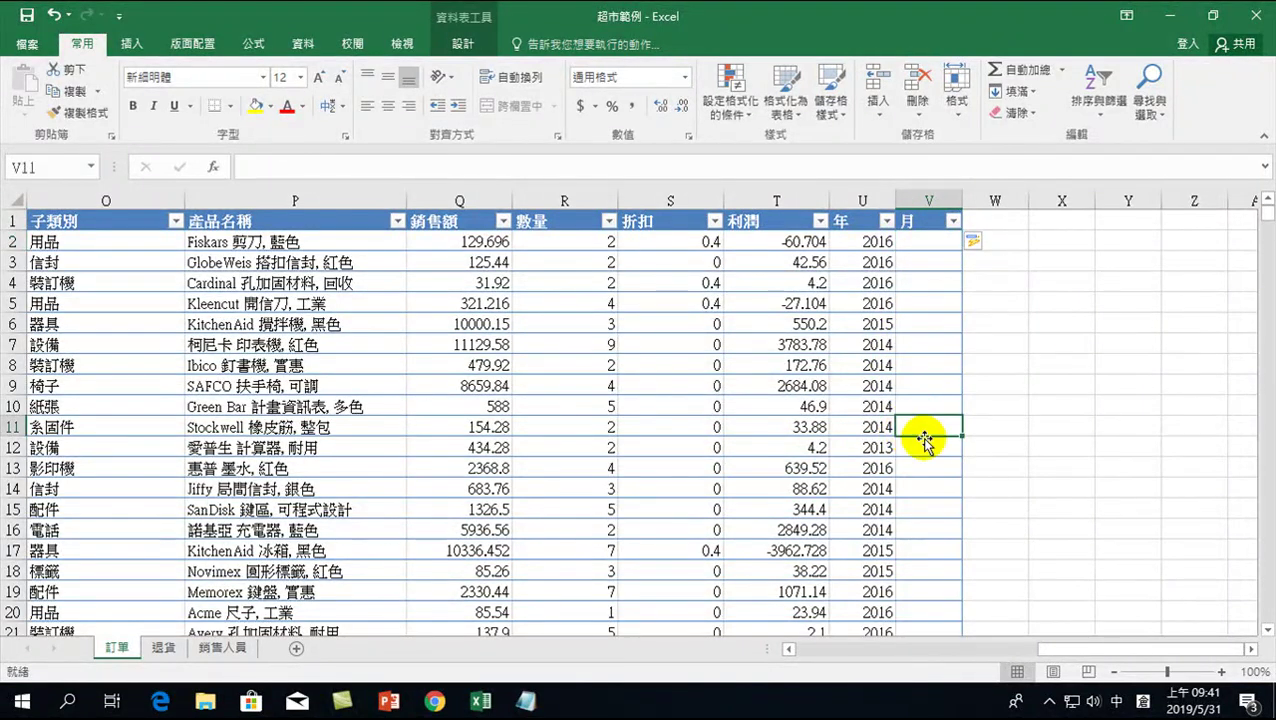
type("=一")
key("BackSpace")
key("shift")
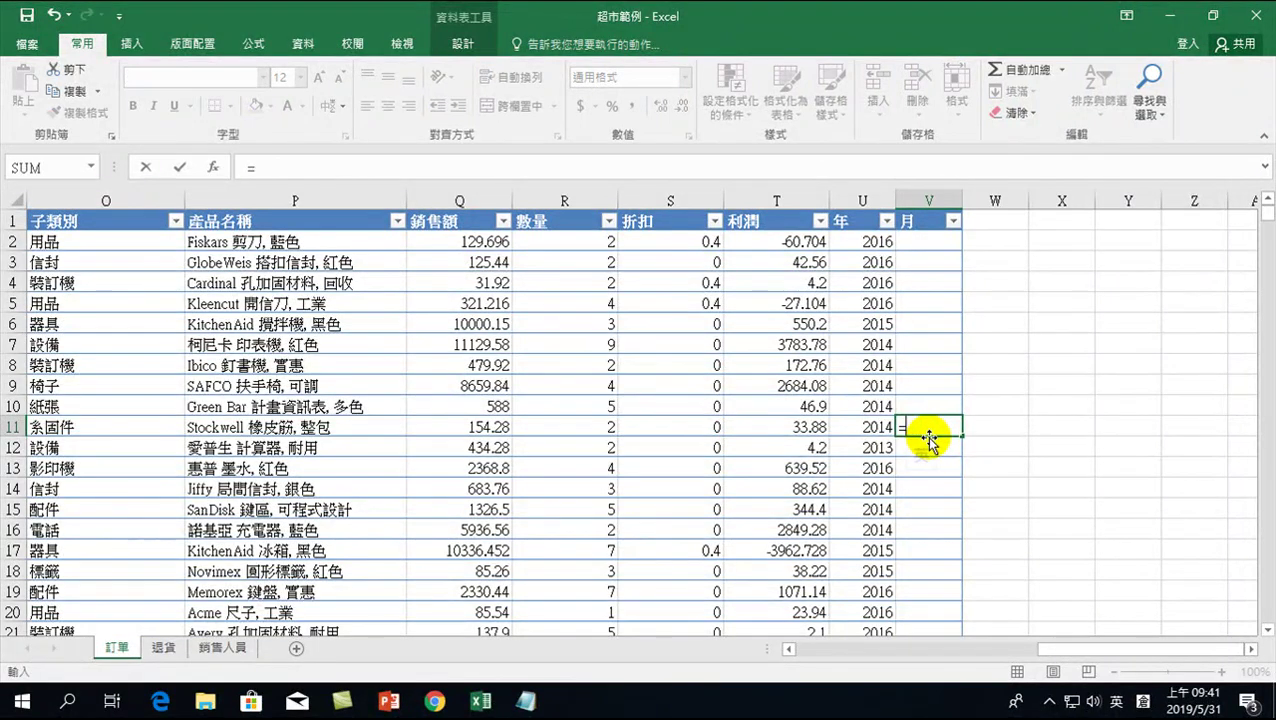
type("mo")
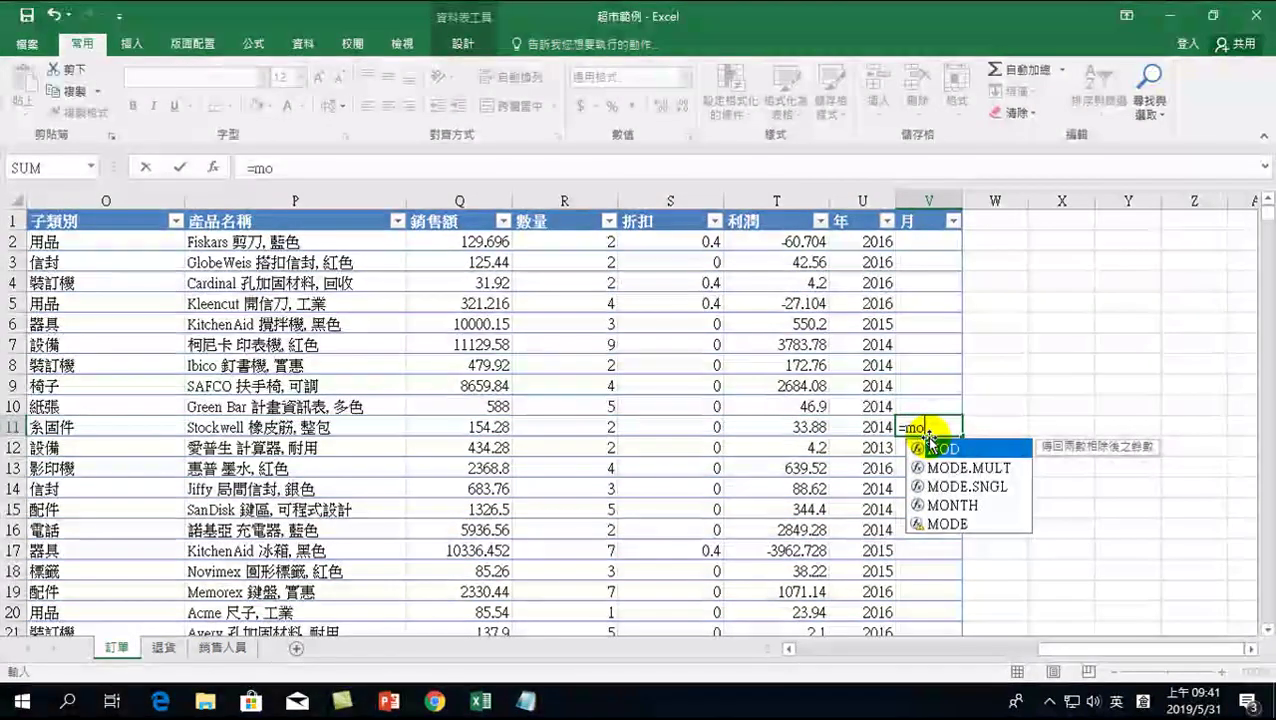
key("Down")
key("Down")
key("Down")
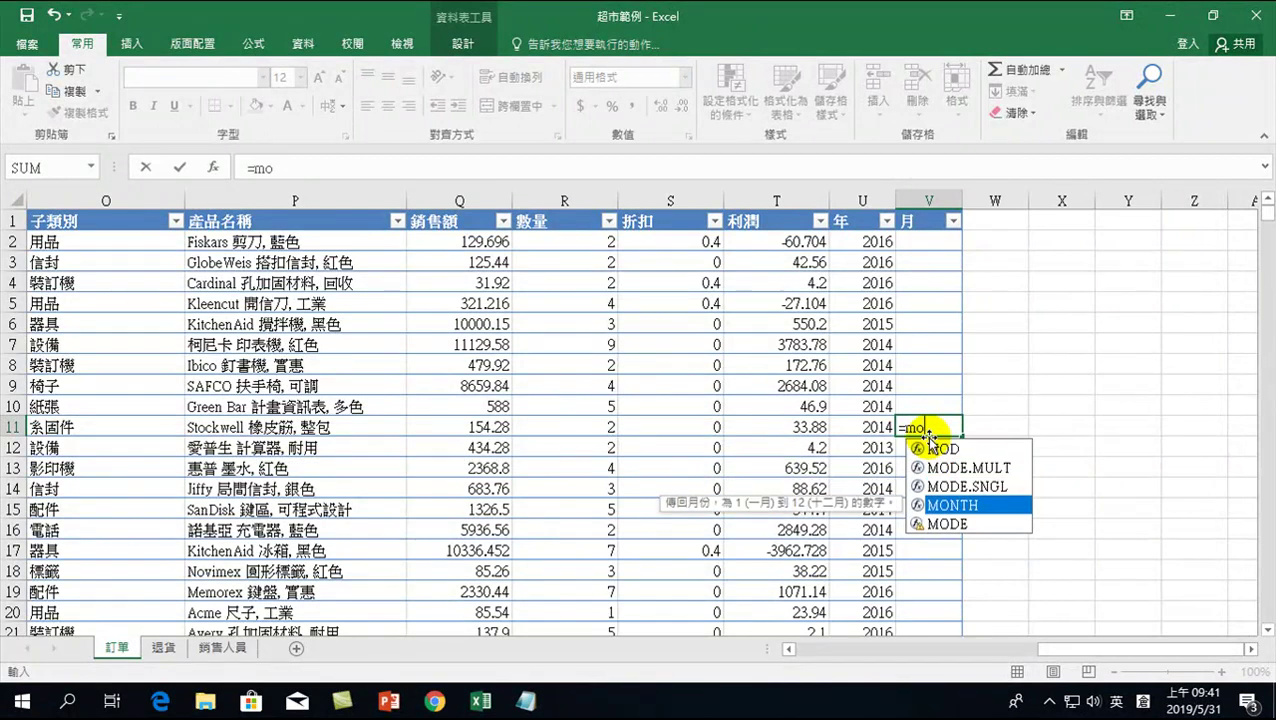
key("Tab")
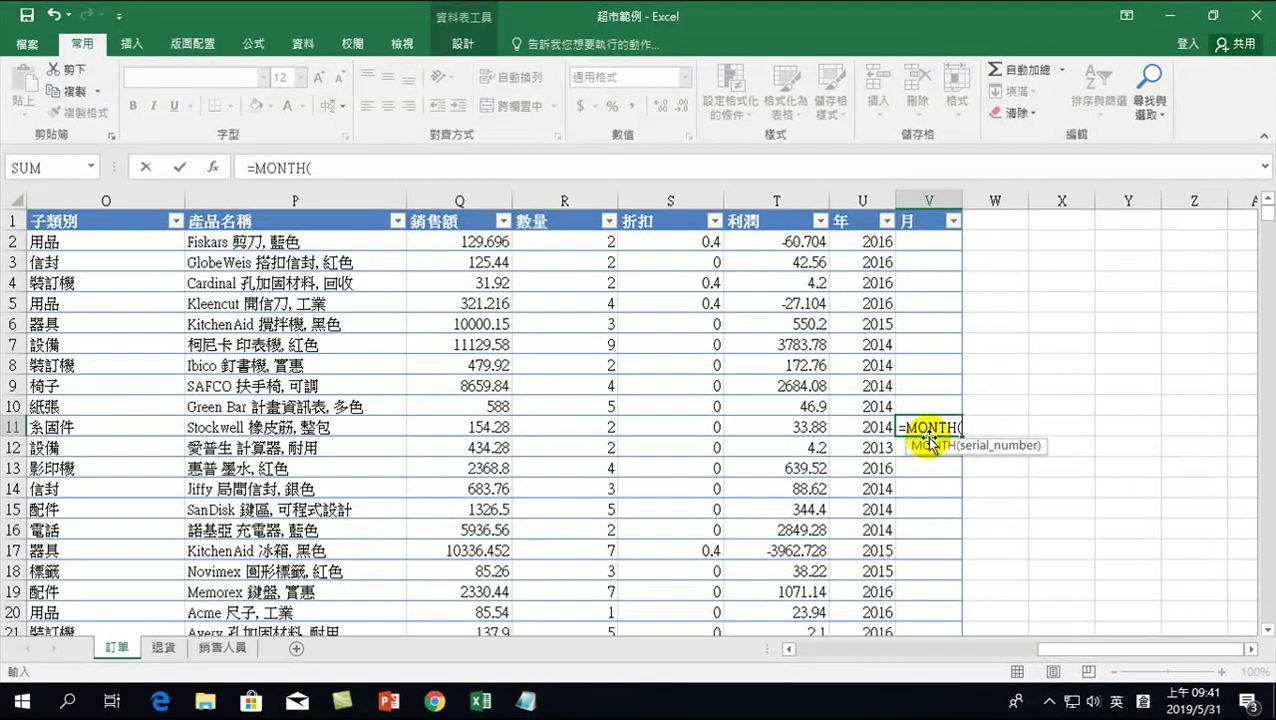
Use the 訂單日期 column as the argument and enter the formula =MONTH([訂單日期]) in V11.
type("[")
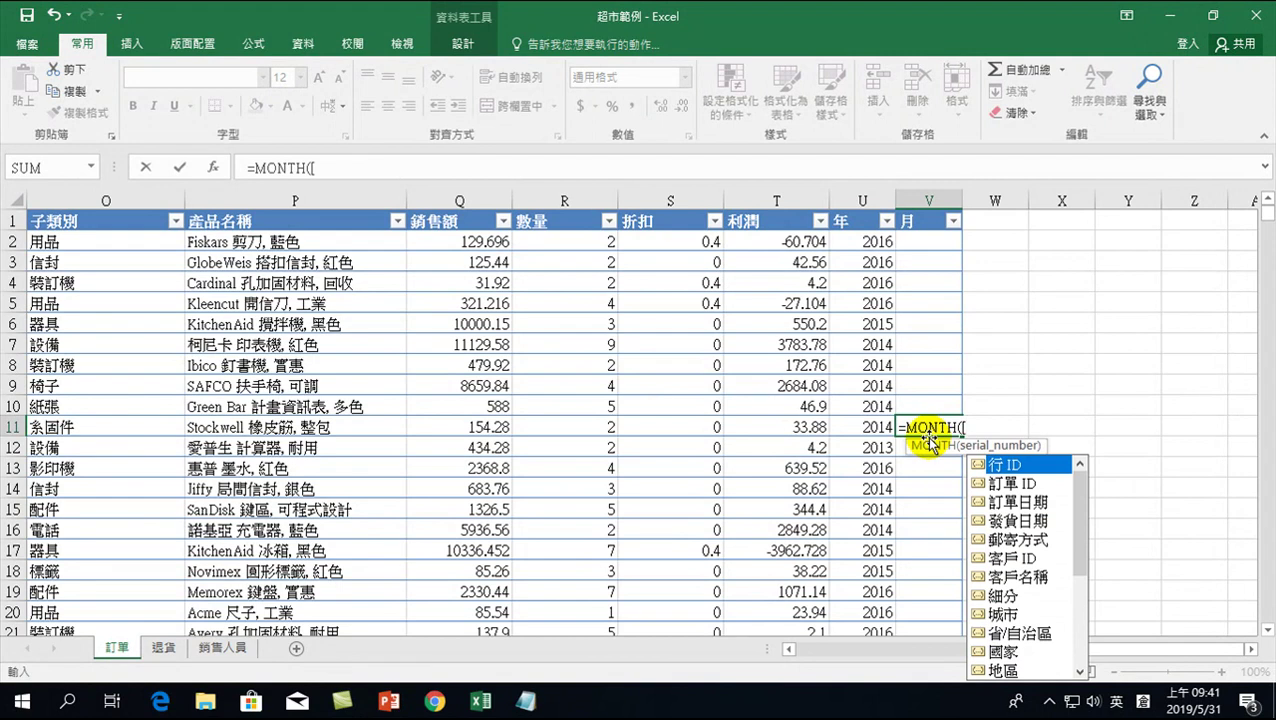
key("Down")
key("Down")
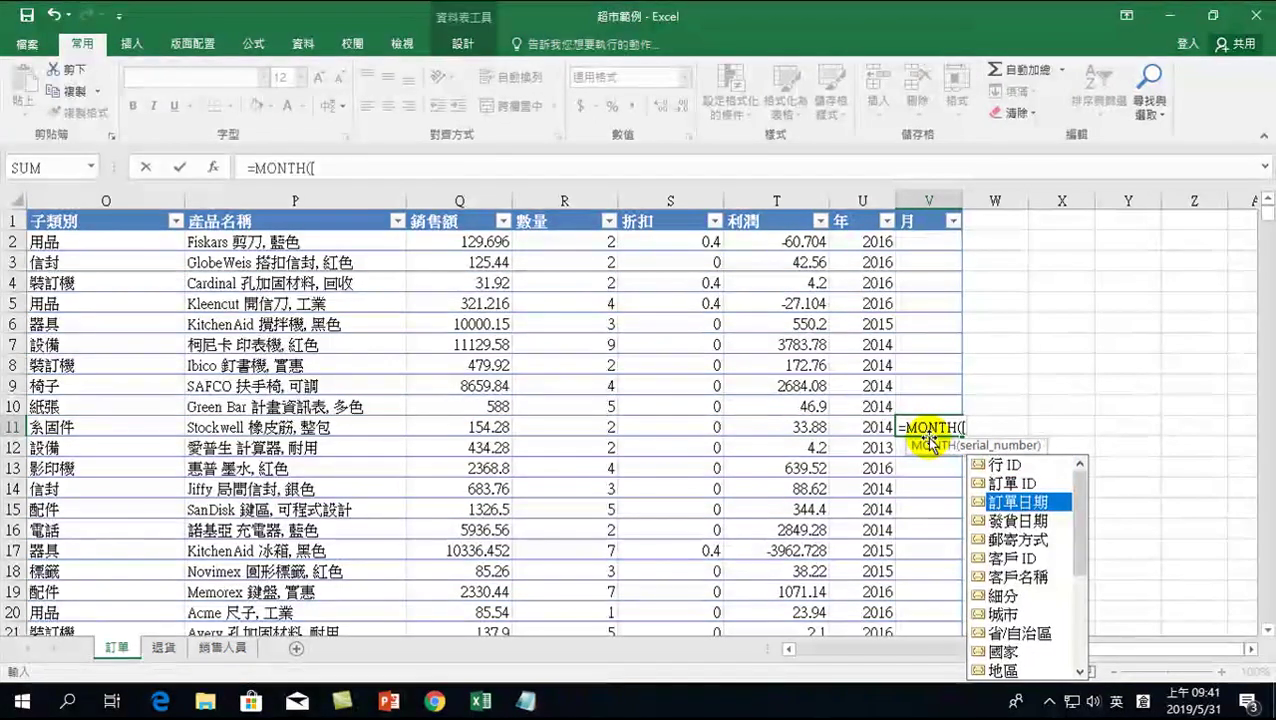
key("Tab")
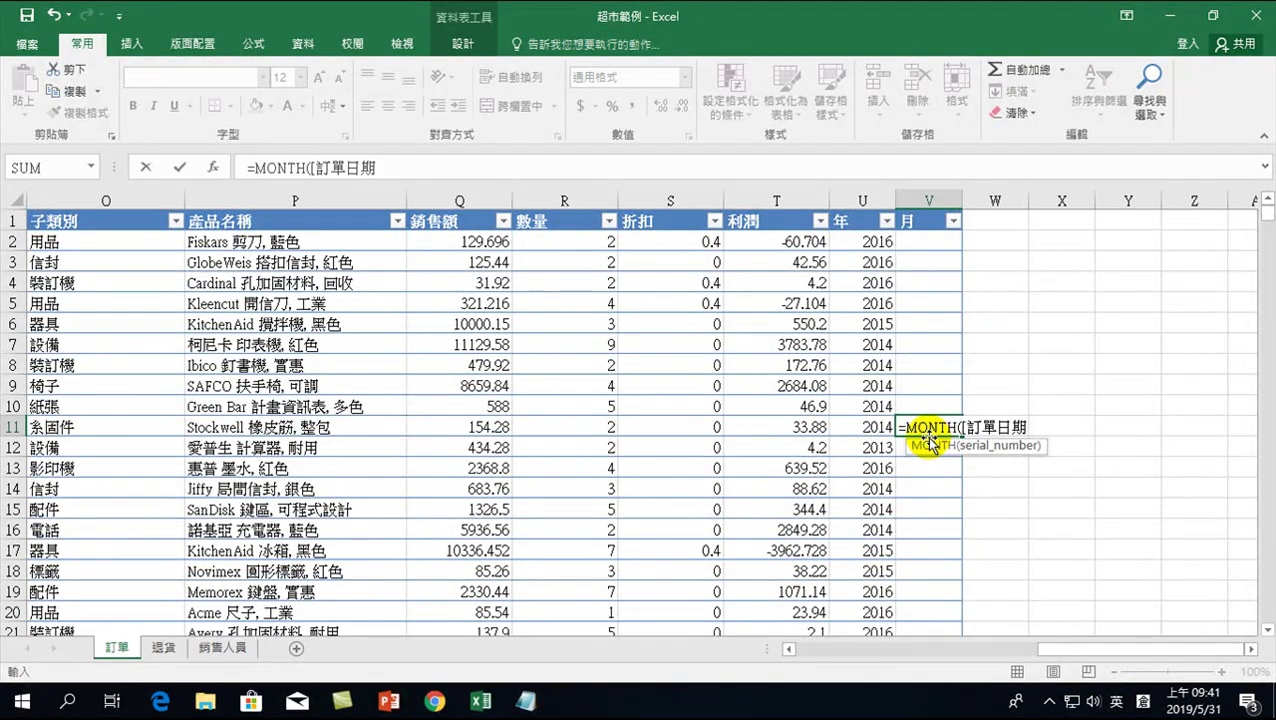
type("])")
key("Return")
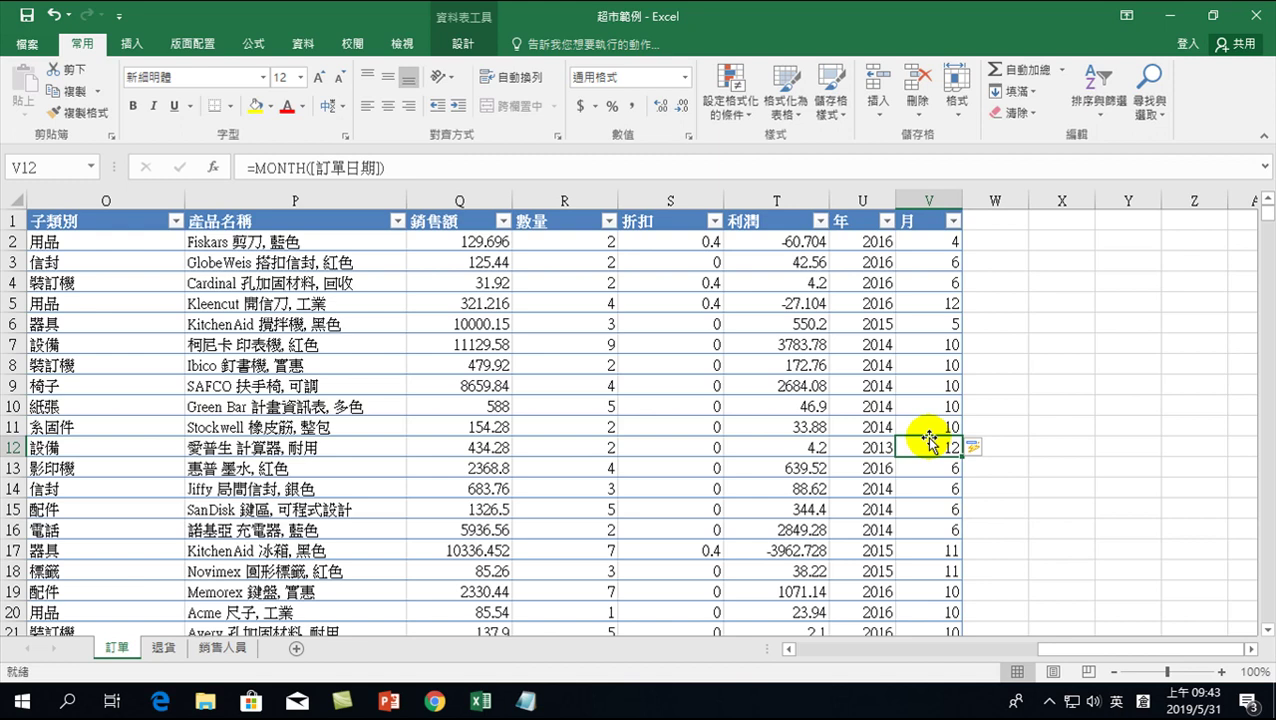
Add a new table column headed 星期 in cell W1, next to the 月 column.
left_click(984, 220)
left_click(985, 221)
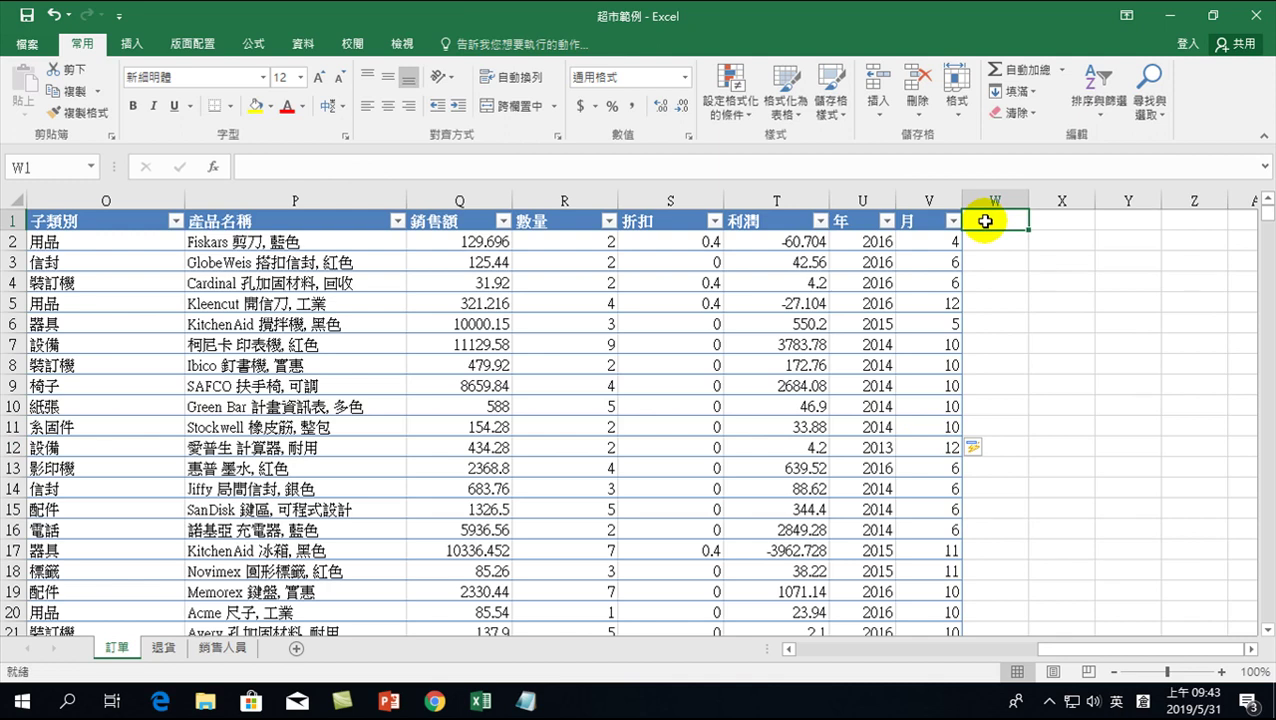
type("nia")
key("BackSpace")
key("BackSpace")
key("BackSpace")
key("shift")
type("星期")
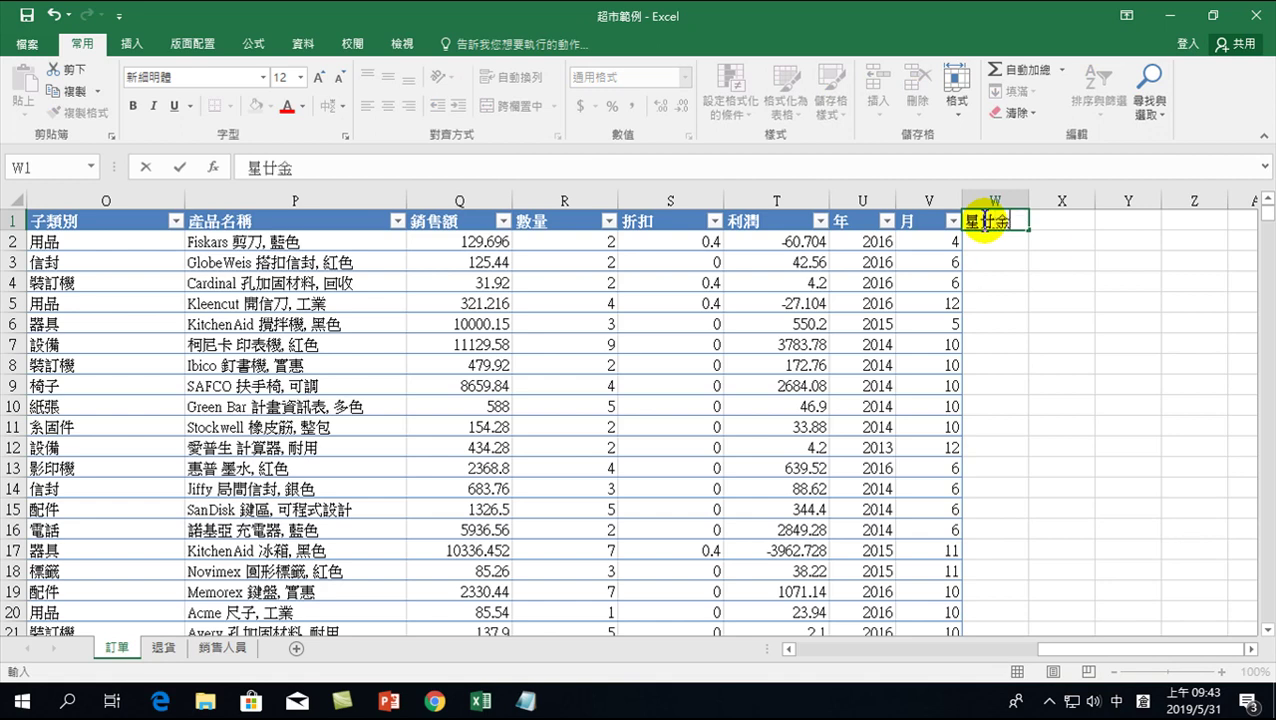
key("Return")
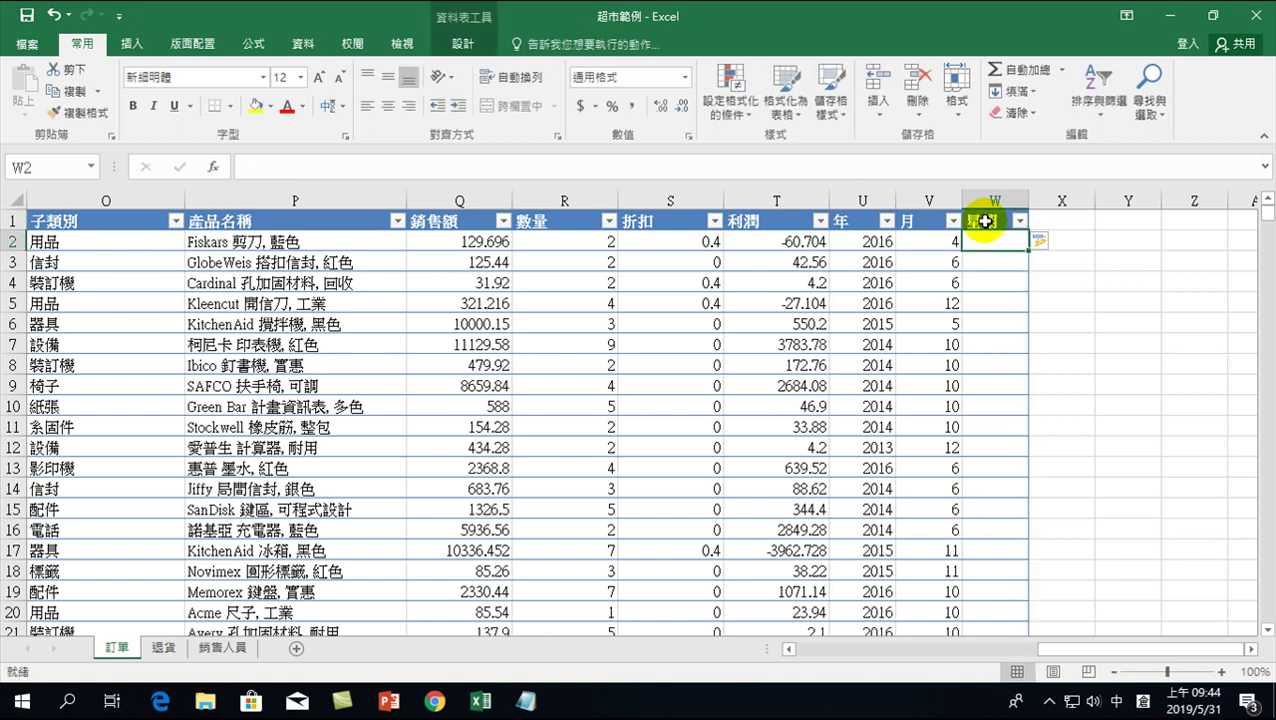
Start a formula with the WEEKDAY function in cell W2 of the 星期 column.
left_click_drag(1082, 649, 792, 648)
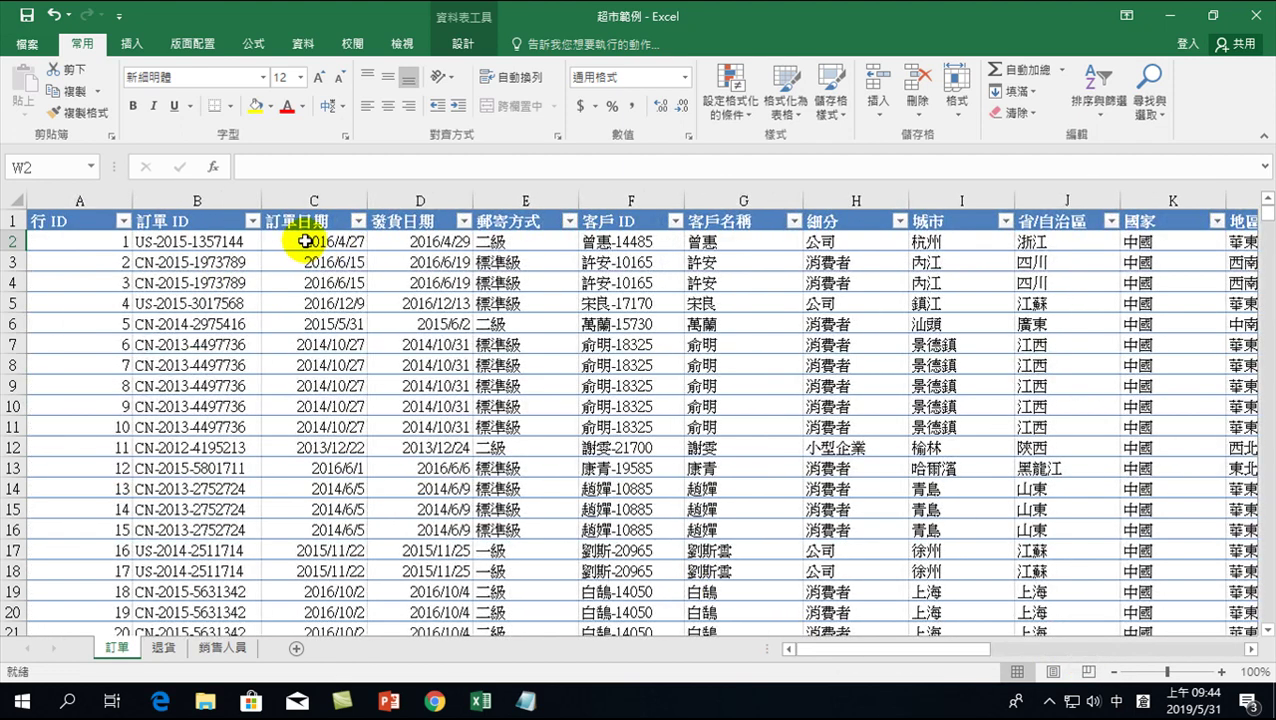
left_click_drag(870, 652, 1199, 652)
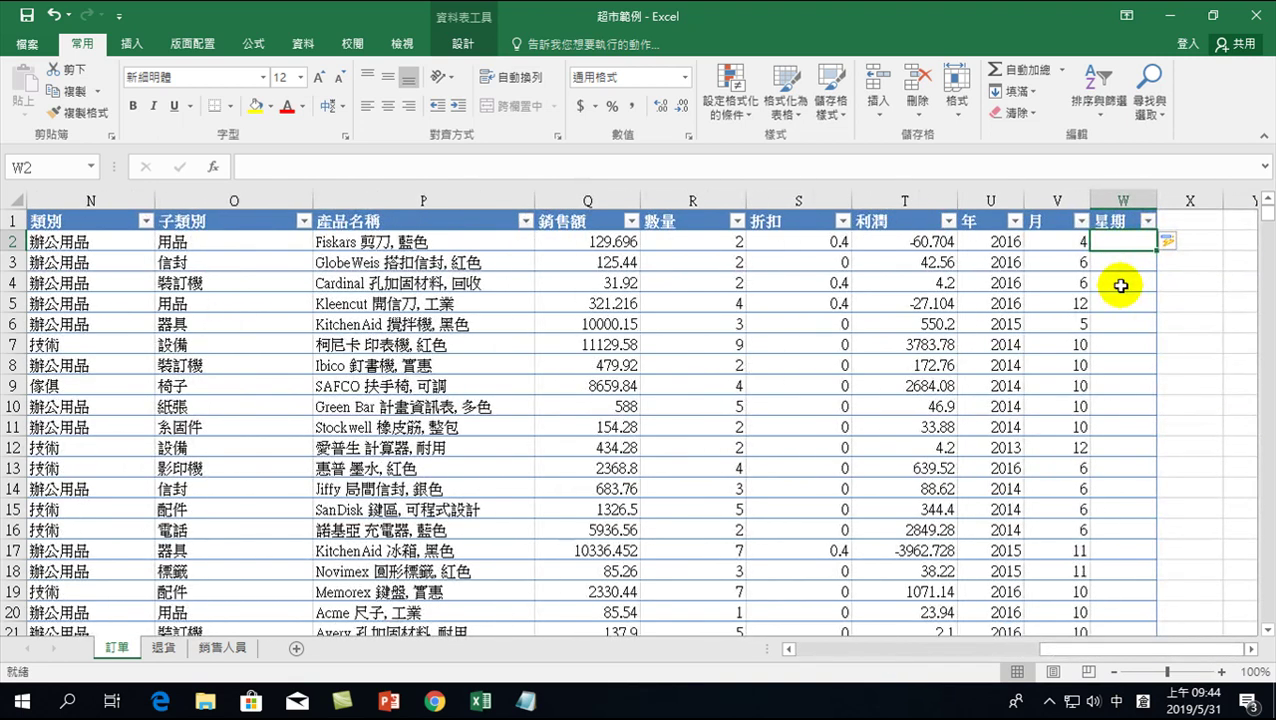
type("=")
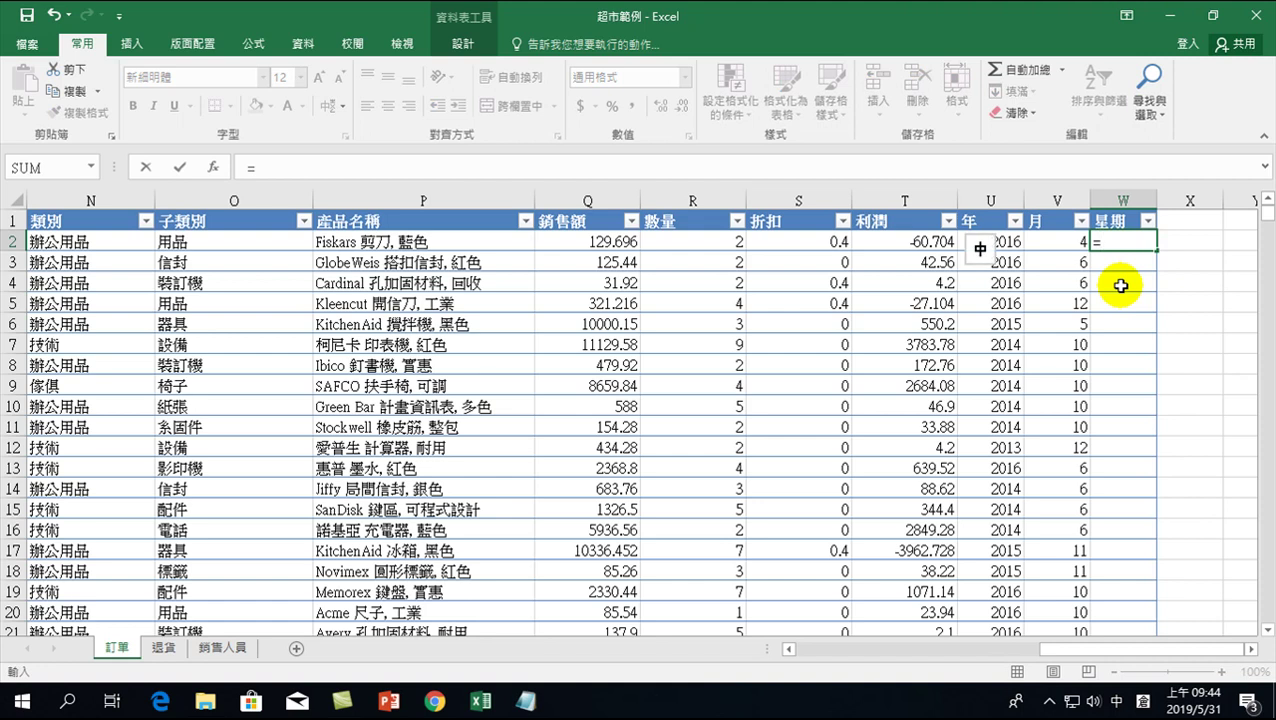
type("田")
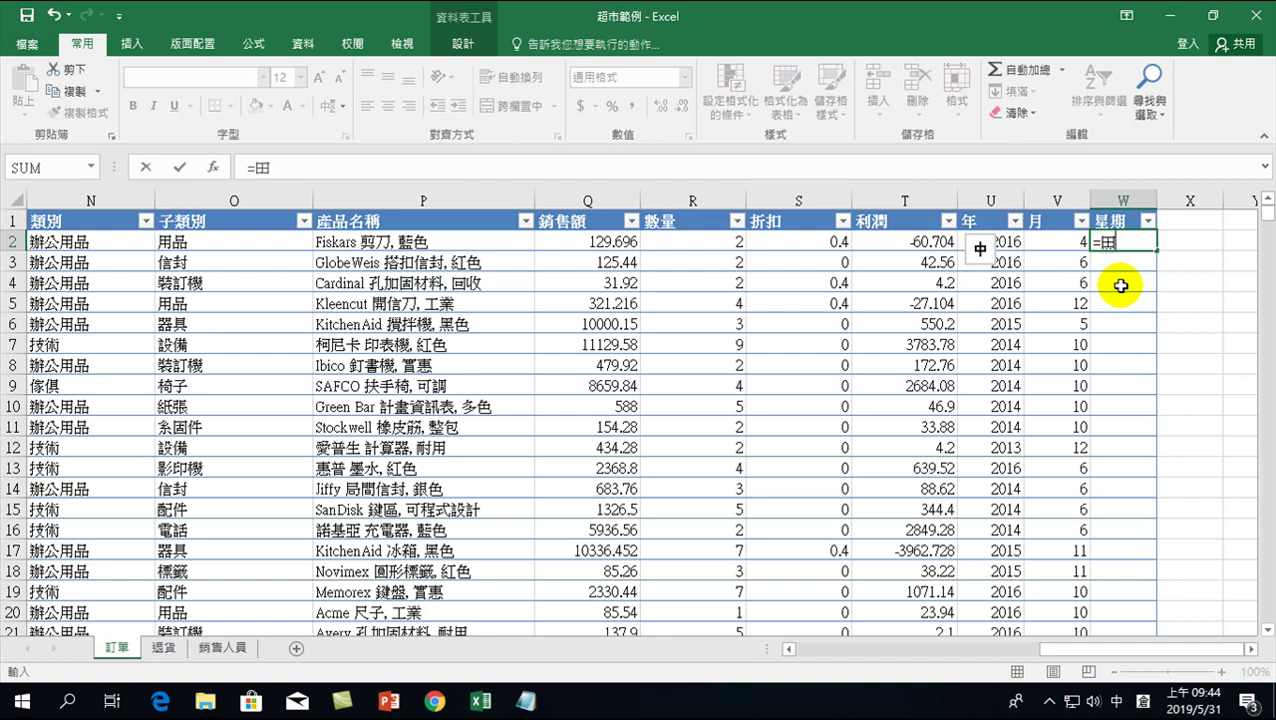
key("BackSpace")
key("shift")
type("wee")
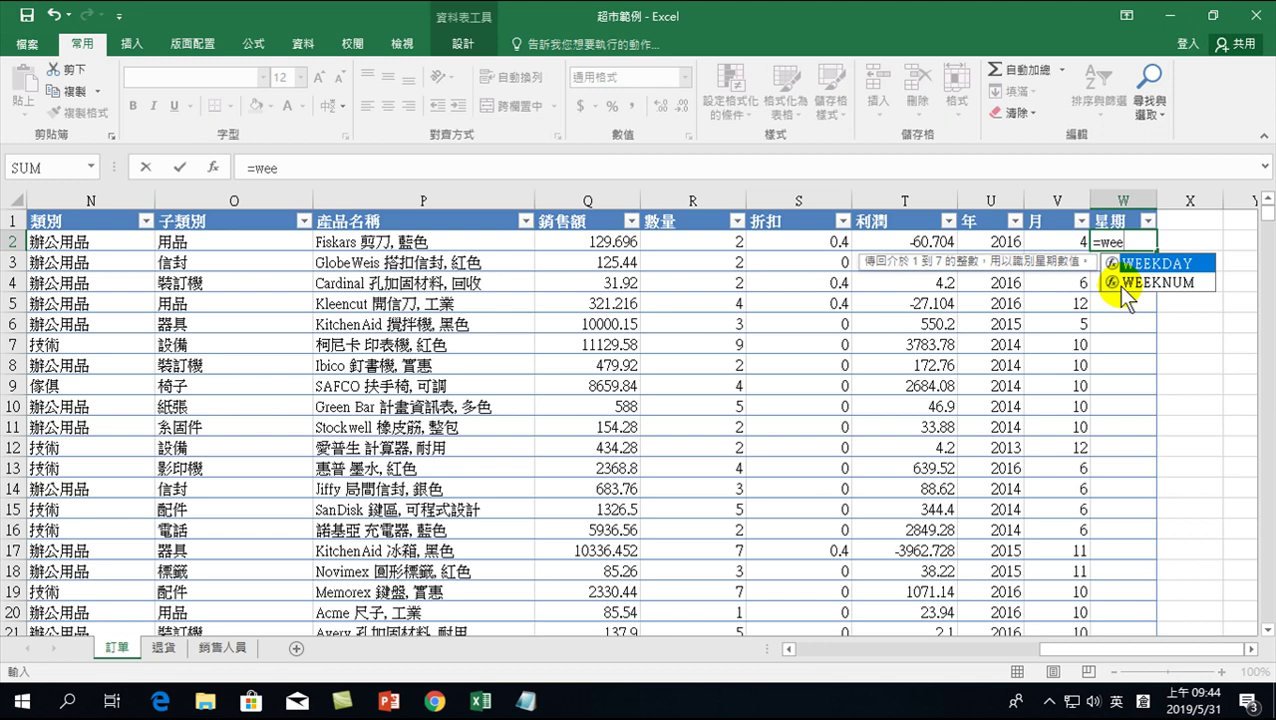
key("Tab")
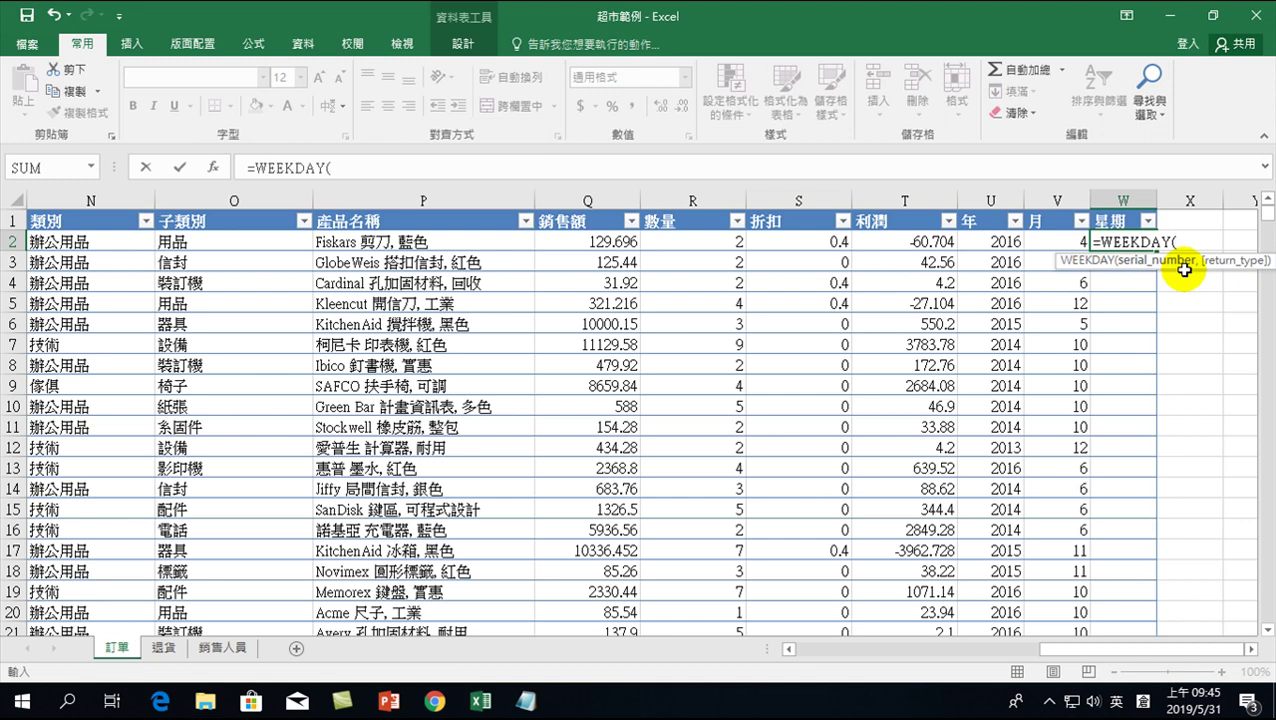
Add the 訂單日期 column as the WEEKDAY argument with return type 0 and try to enter the formula in W2.
type("[")
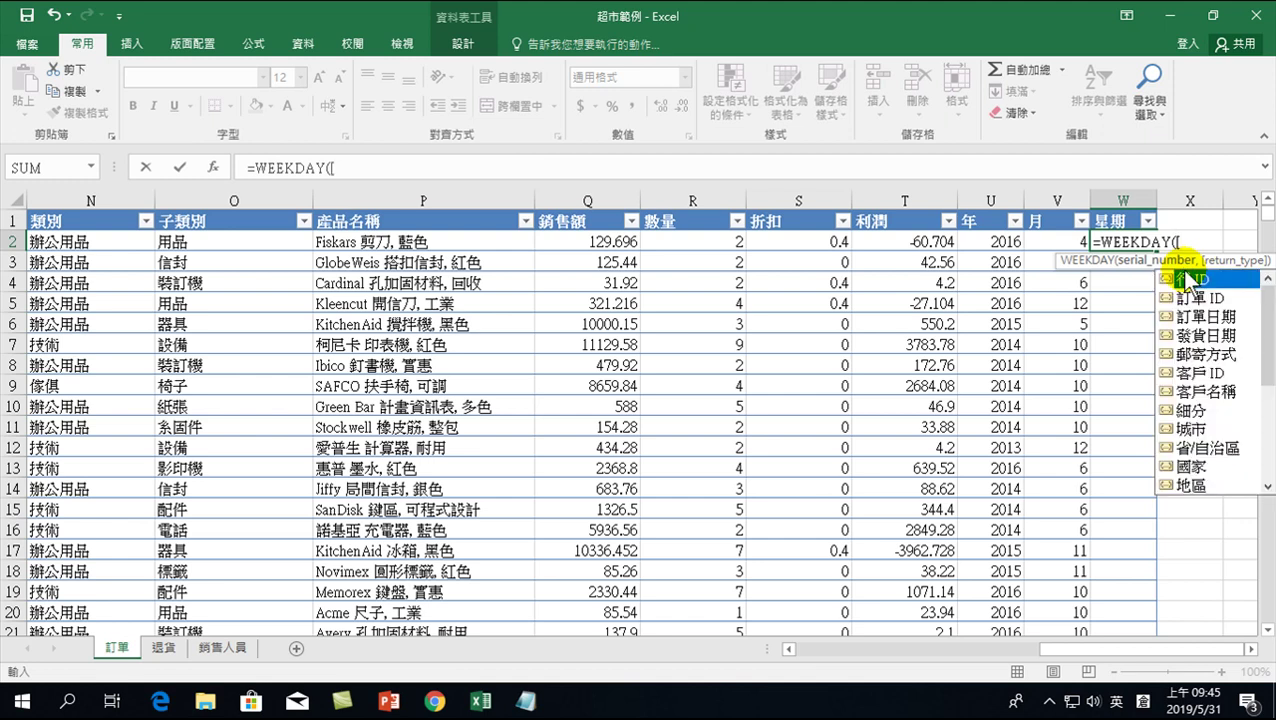
key("Down")
key("Down")
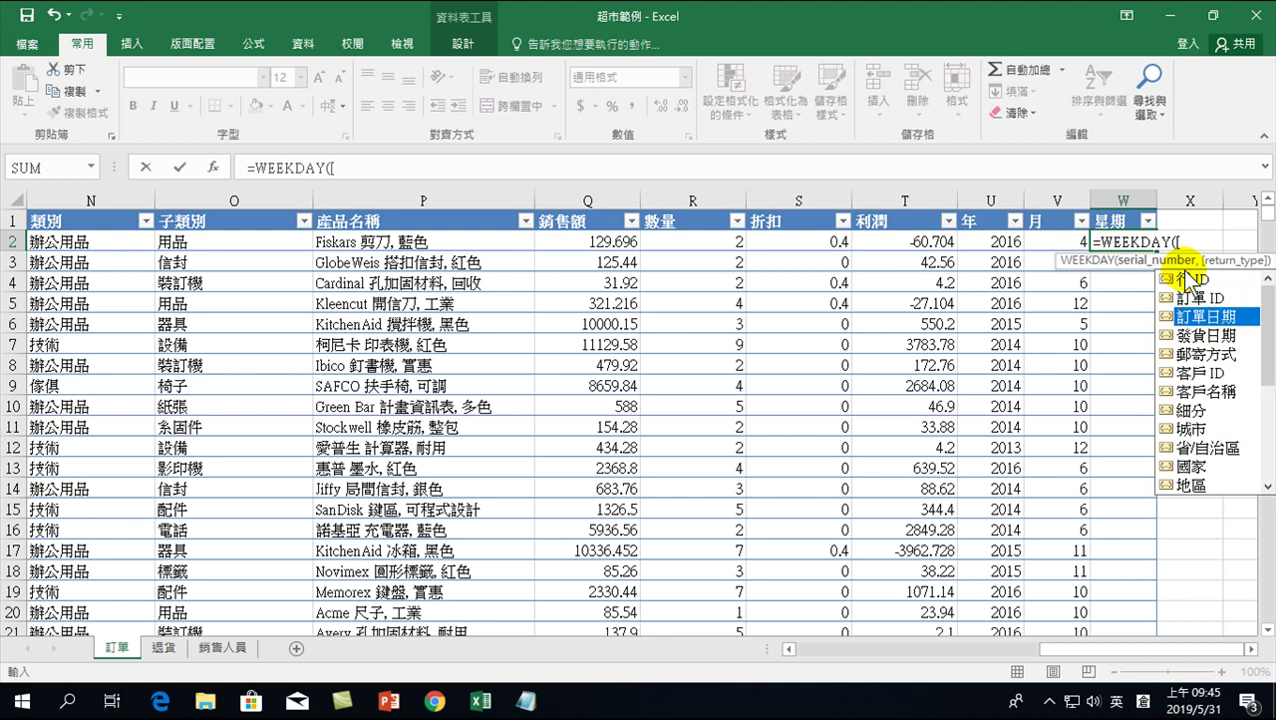
key("Tab")
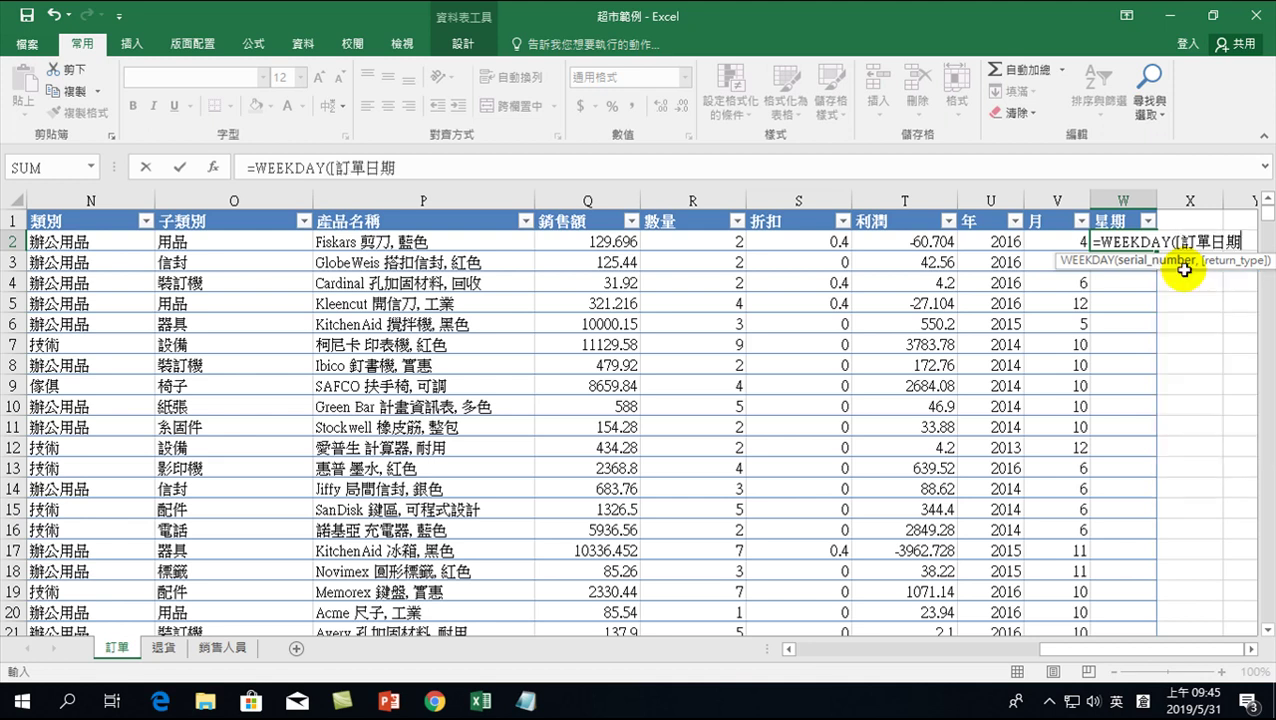
type(",0)")
key("Return")
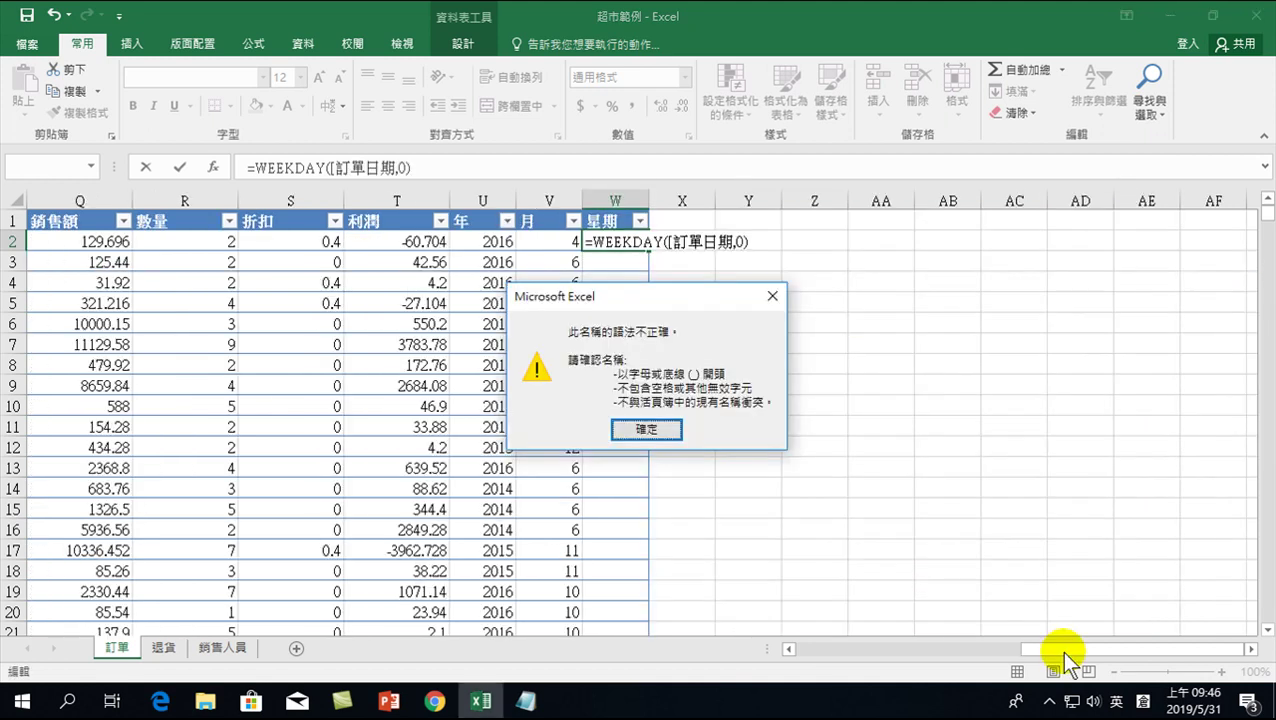
key("Return")
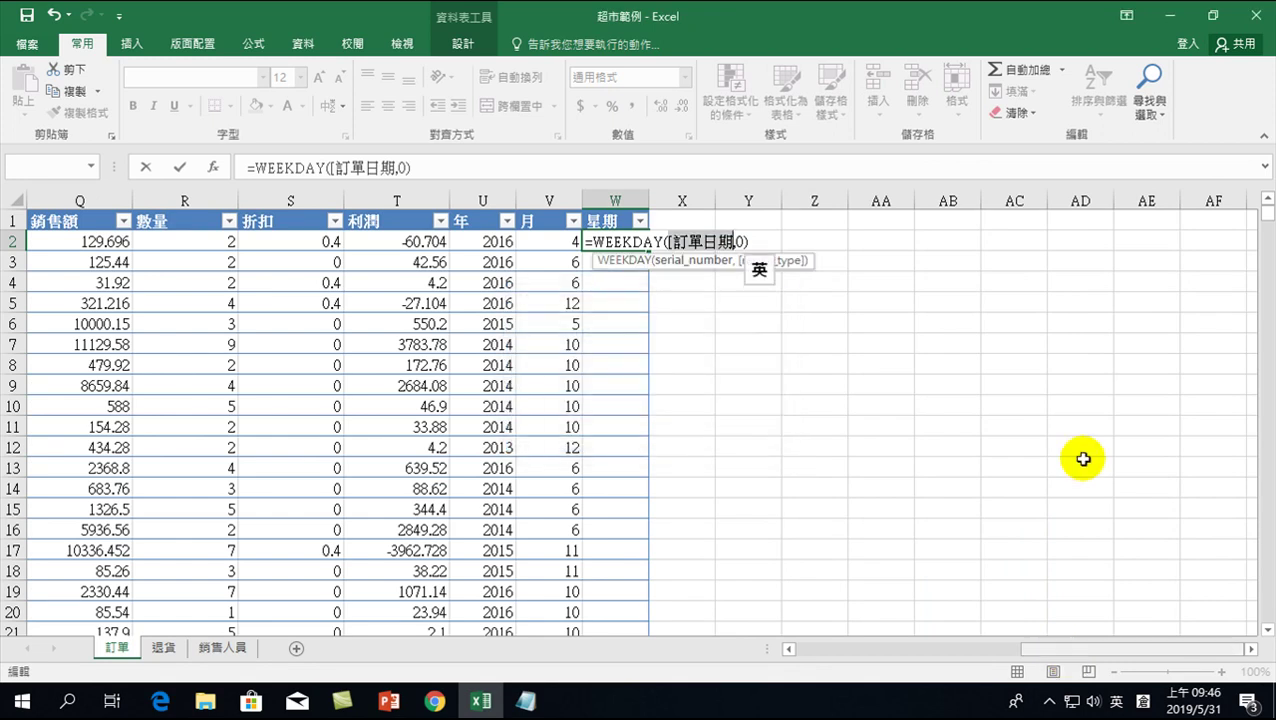
Close the 訂單日期 reference with its missing bracket, set the return type to 2, and enter =WEEKDAY([訂單日期],2) in W2.
left_click(747, 249)
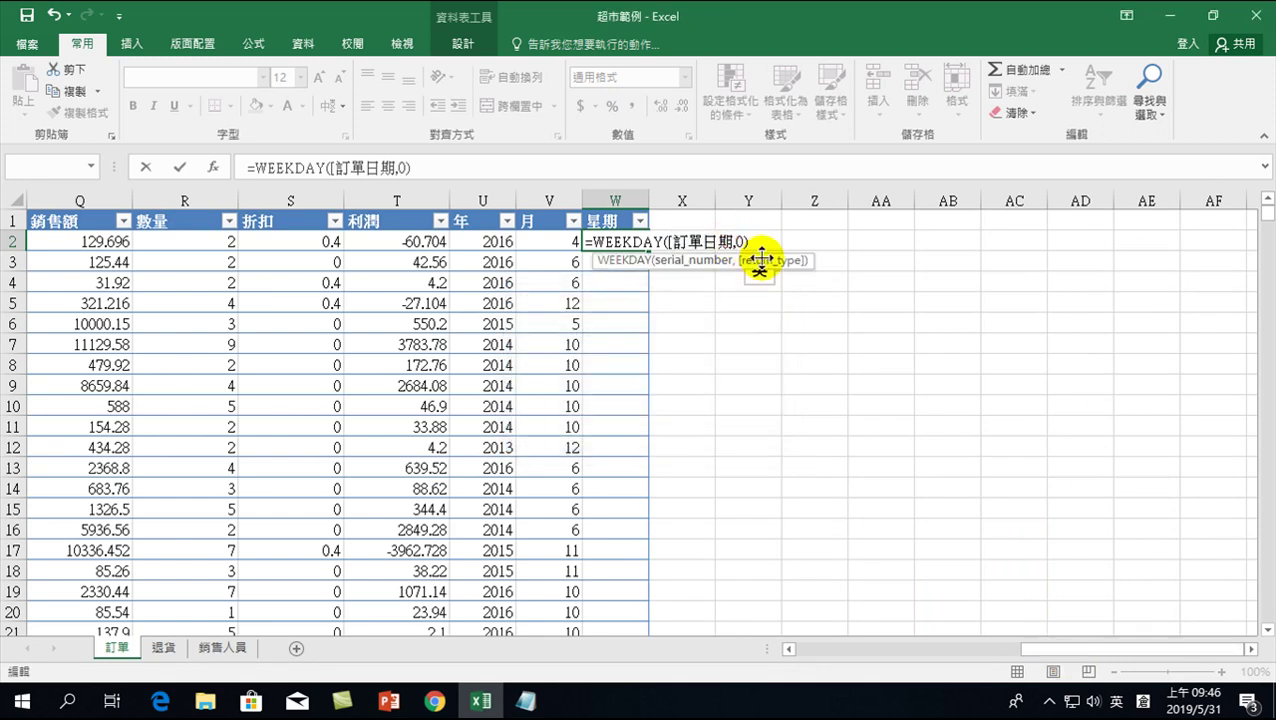
type("]")
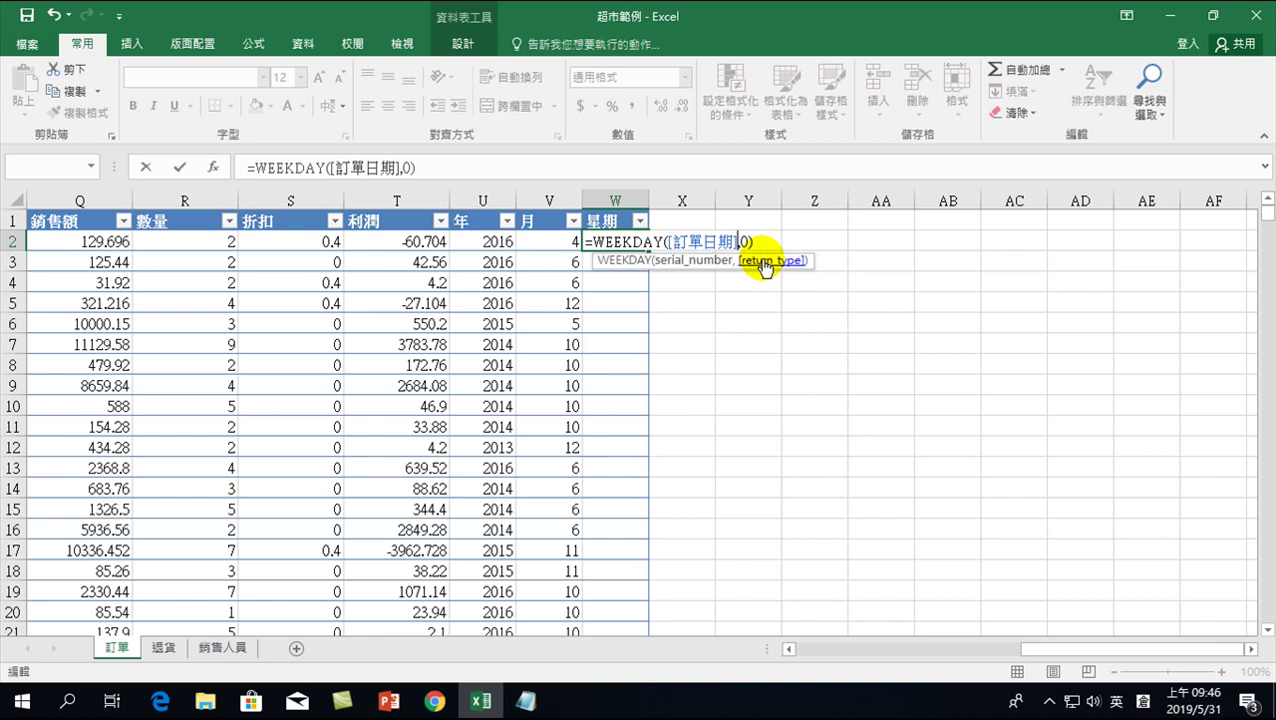
left_click(765, 261)
key("BackSpace")
type("1")
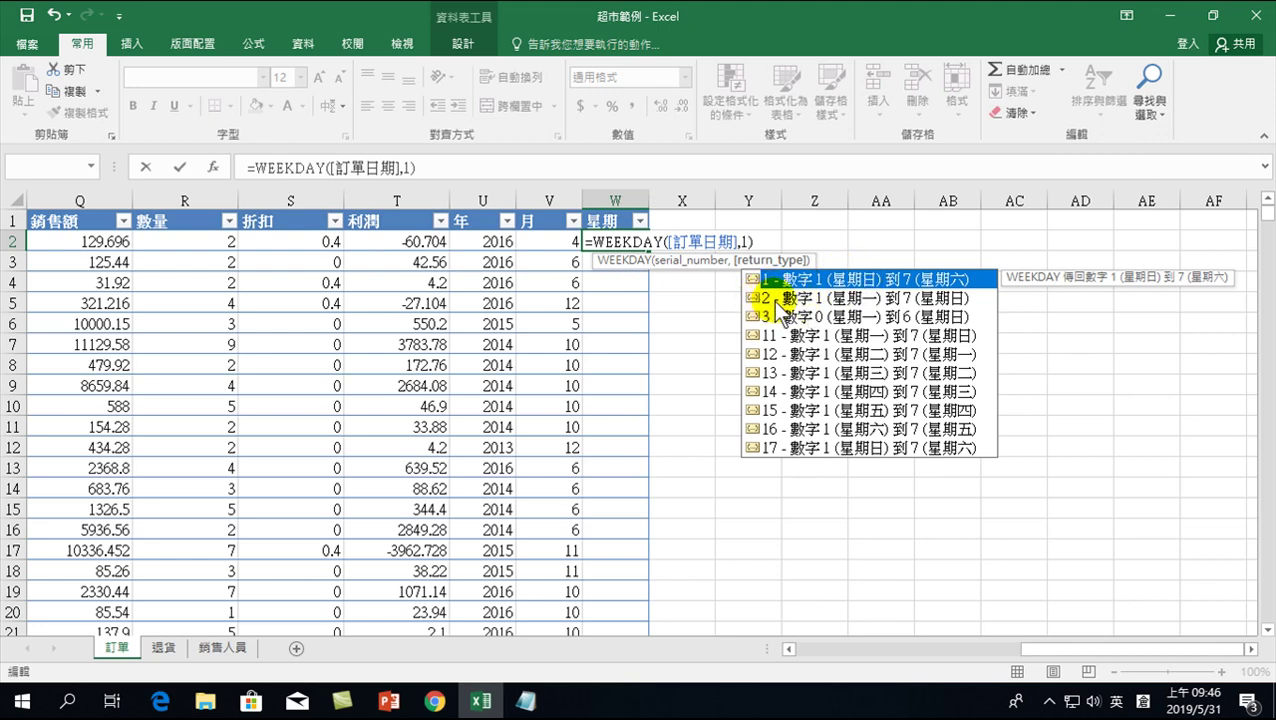
type("2")
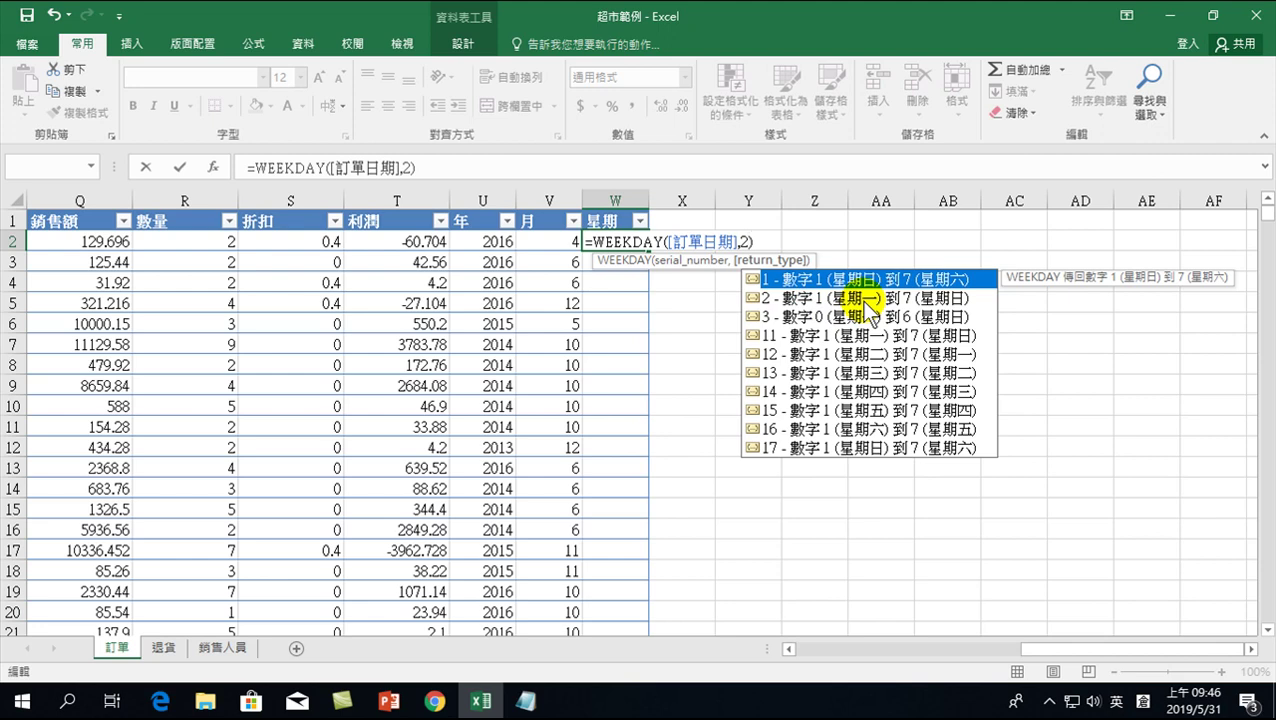
key("Return")
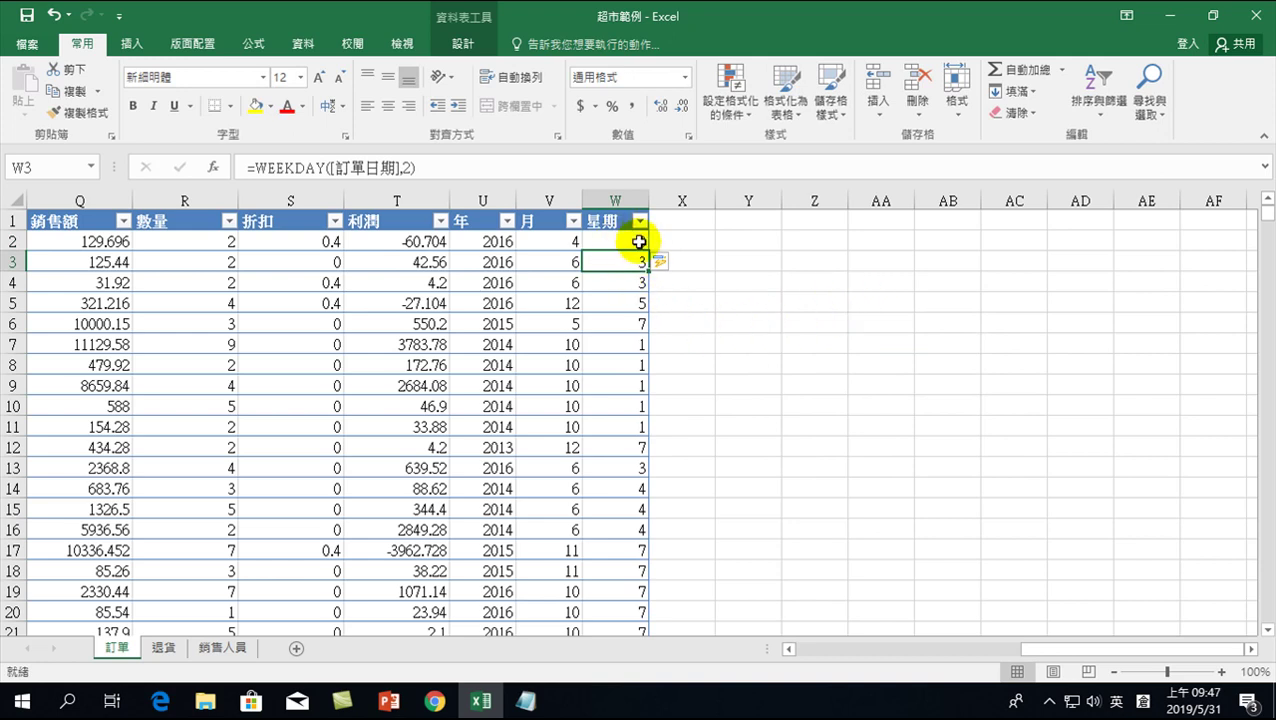
Compare the first order's 星期 value in W2 with its 訂單日期 in C2.
left_click(634, 302)
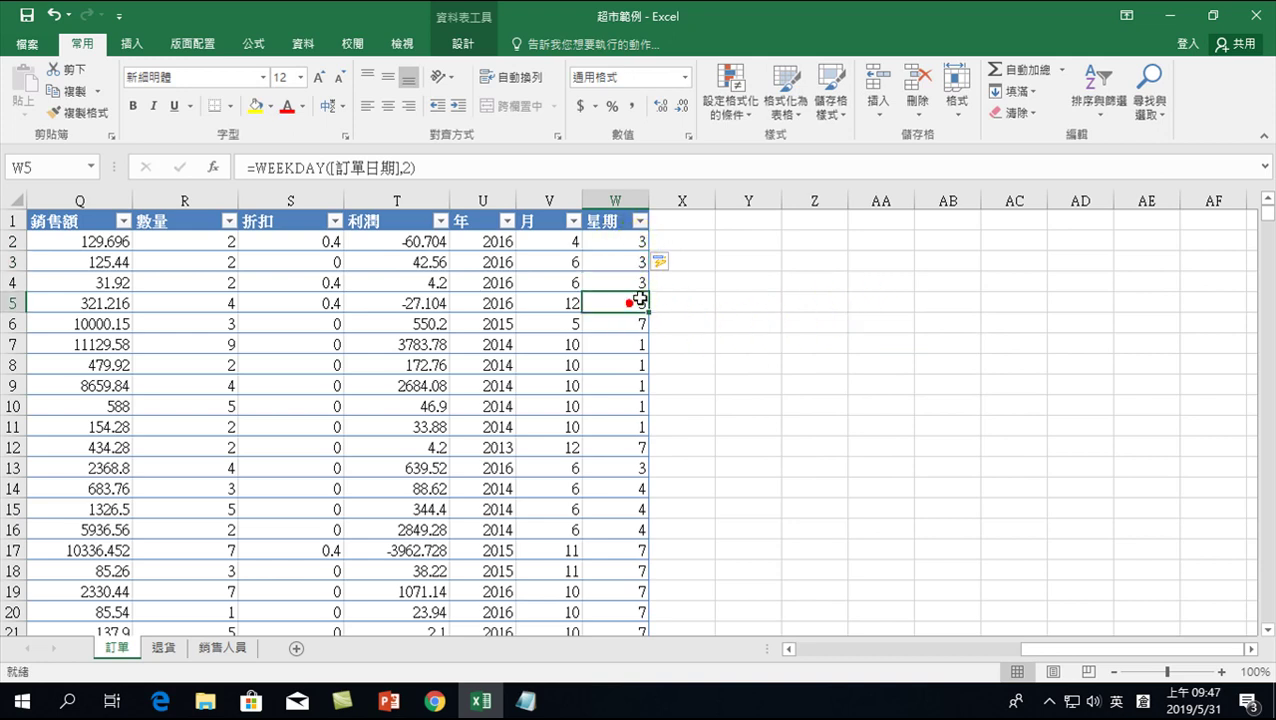
left_click(632, 240)
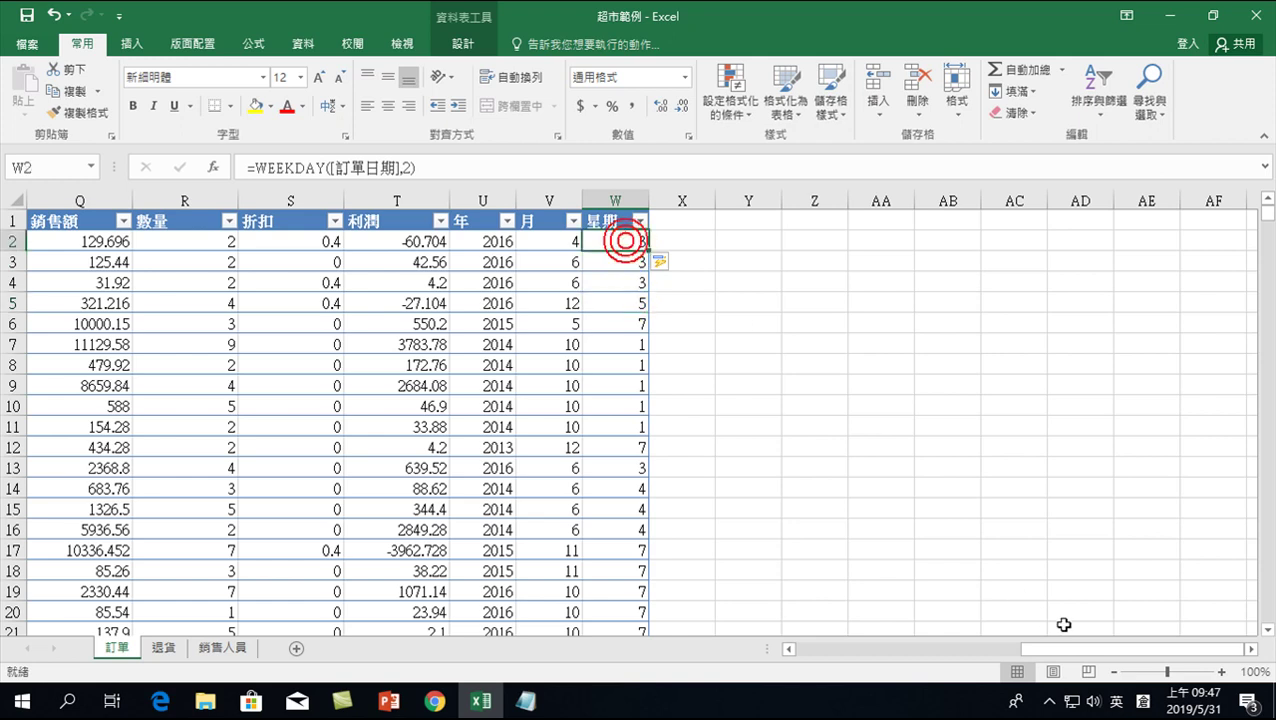
left_click_drag(1091, 652, 861, 652)
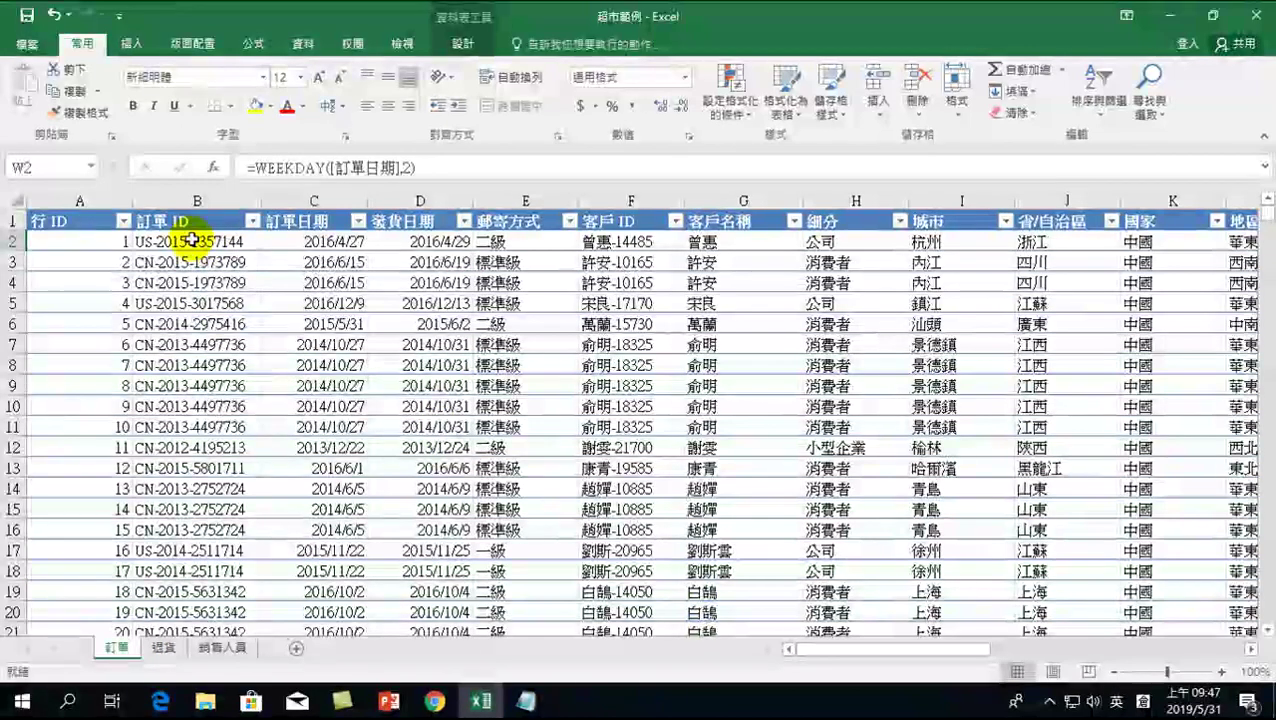
left_click(333, 241)
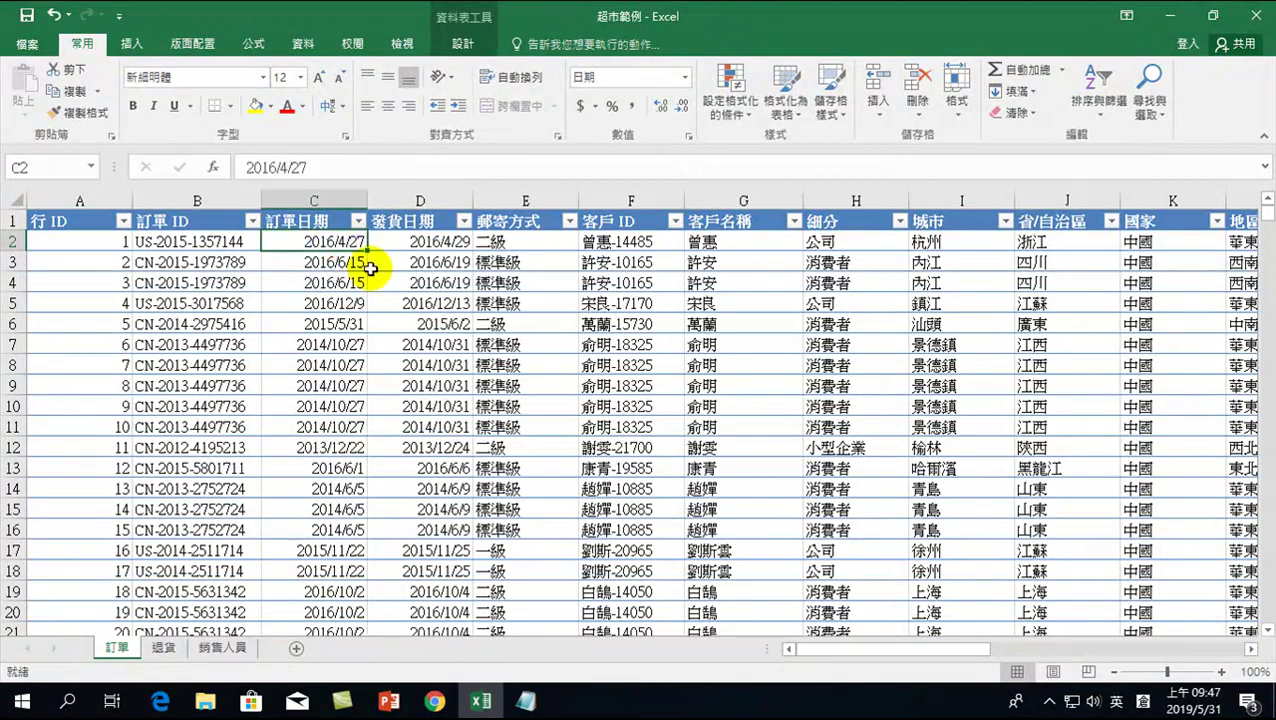
left_click(940, 649)
left_click(1137, 244)
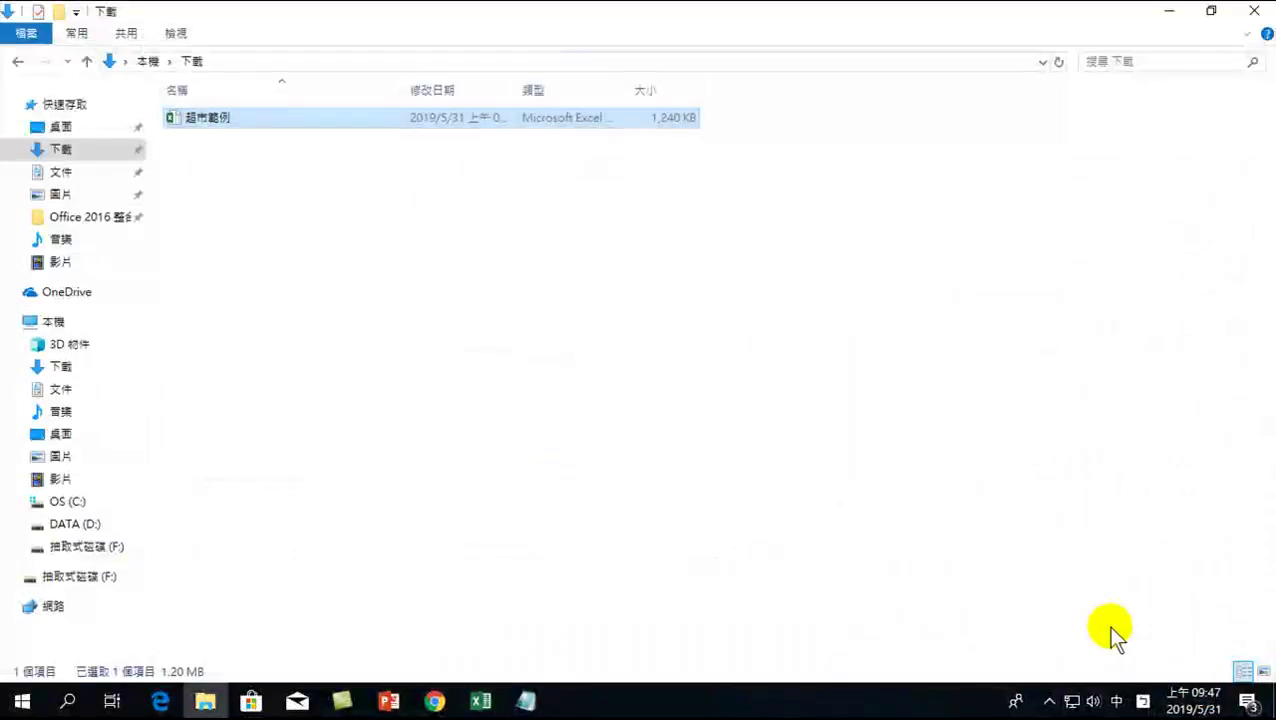
Look up 27 April 2016 in the Windows taskbar calendar to check its weekday.
left_click(1190, 700)
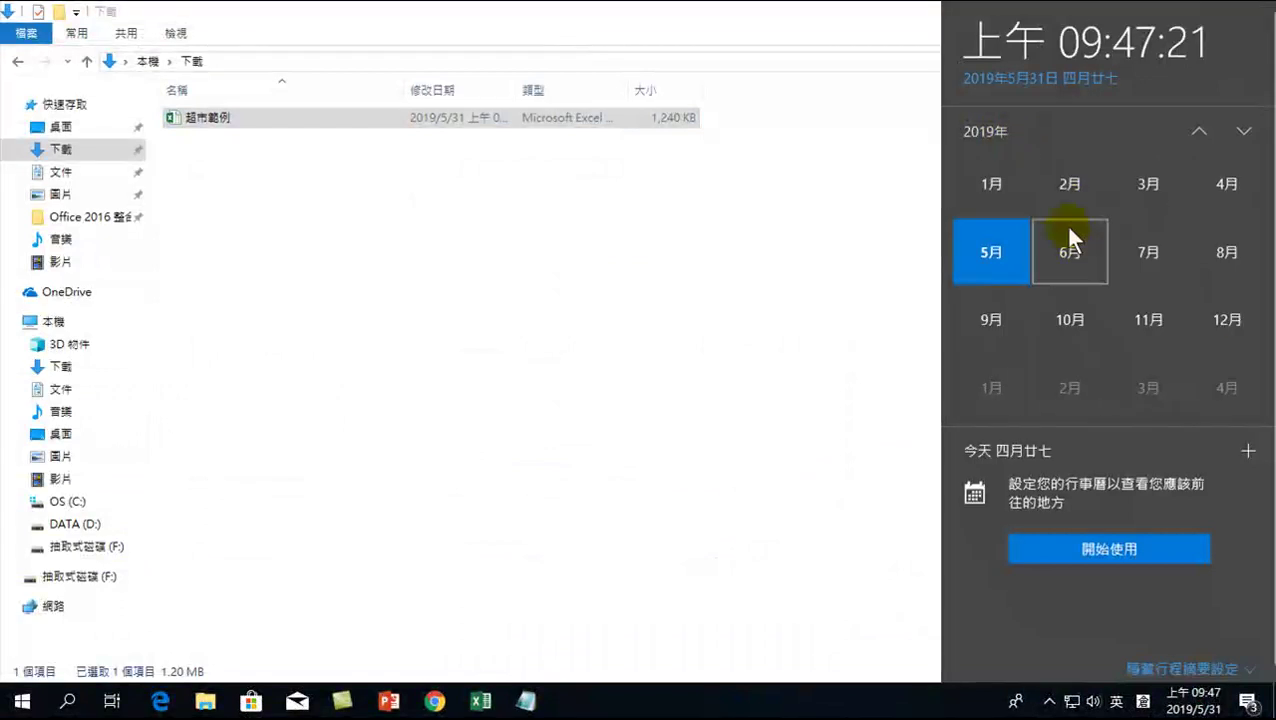
scroll(1060, 205, "up", 10)
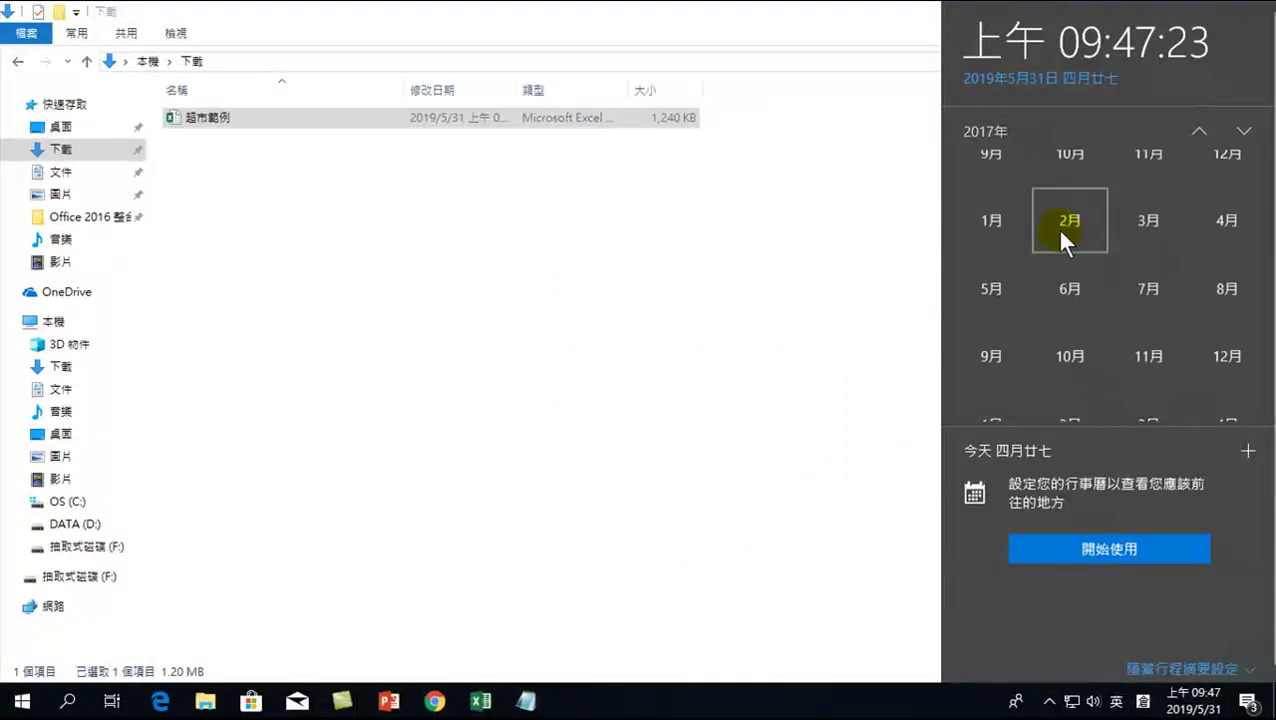
scroll(1105, 225, "up", 2)
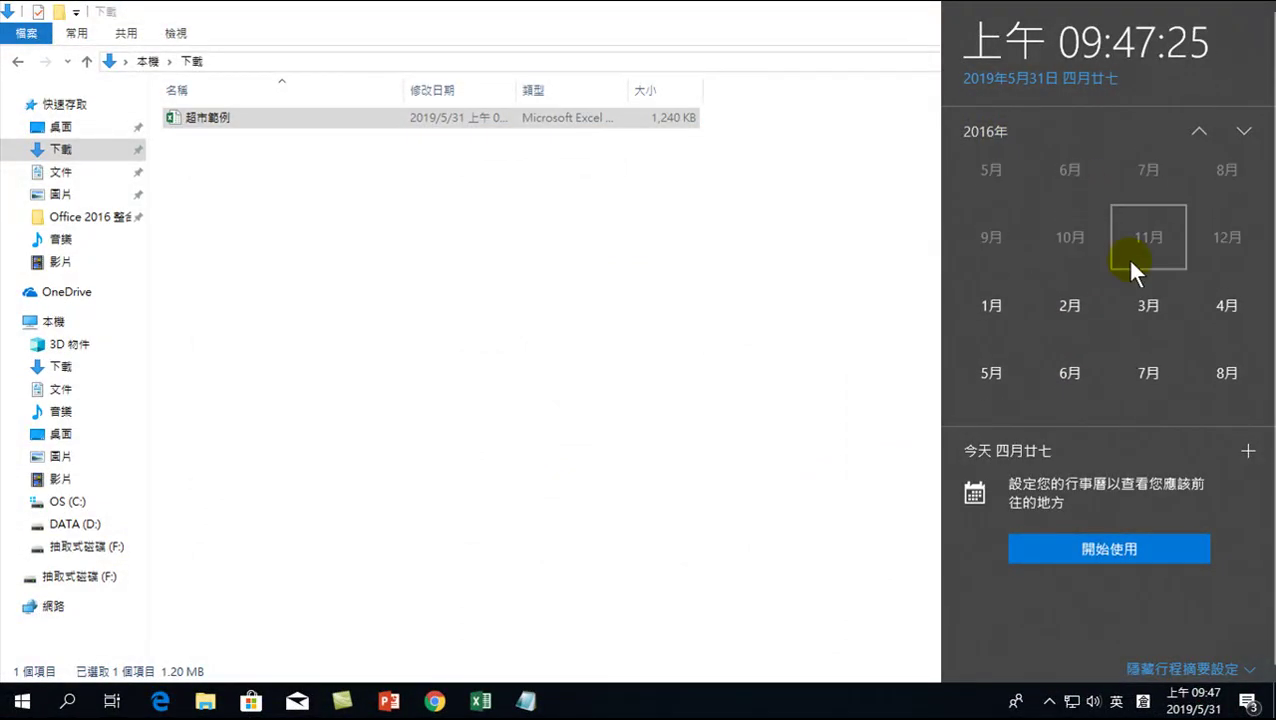
left_click(1140, 240)
scroll(1115, 250, "down", 3)
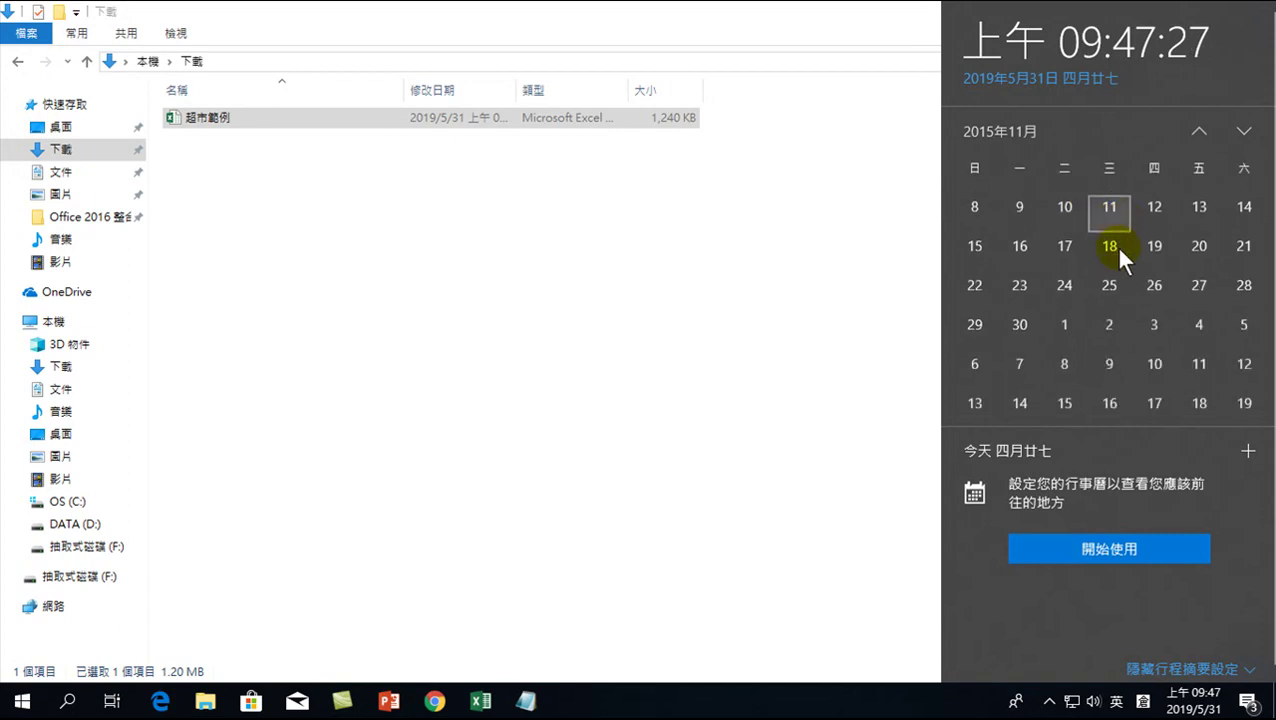
left_click(1246, 133)
left_click(1246, 133)
left_click(1246, 133)
left_click(1246, 133)
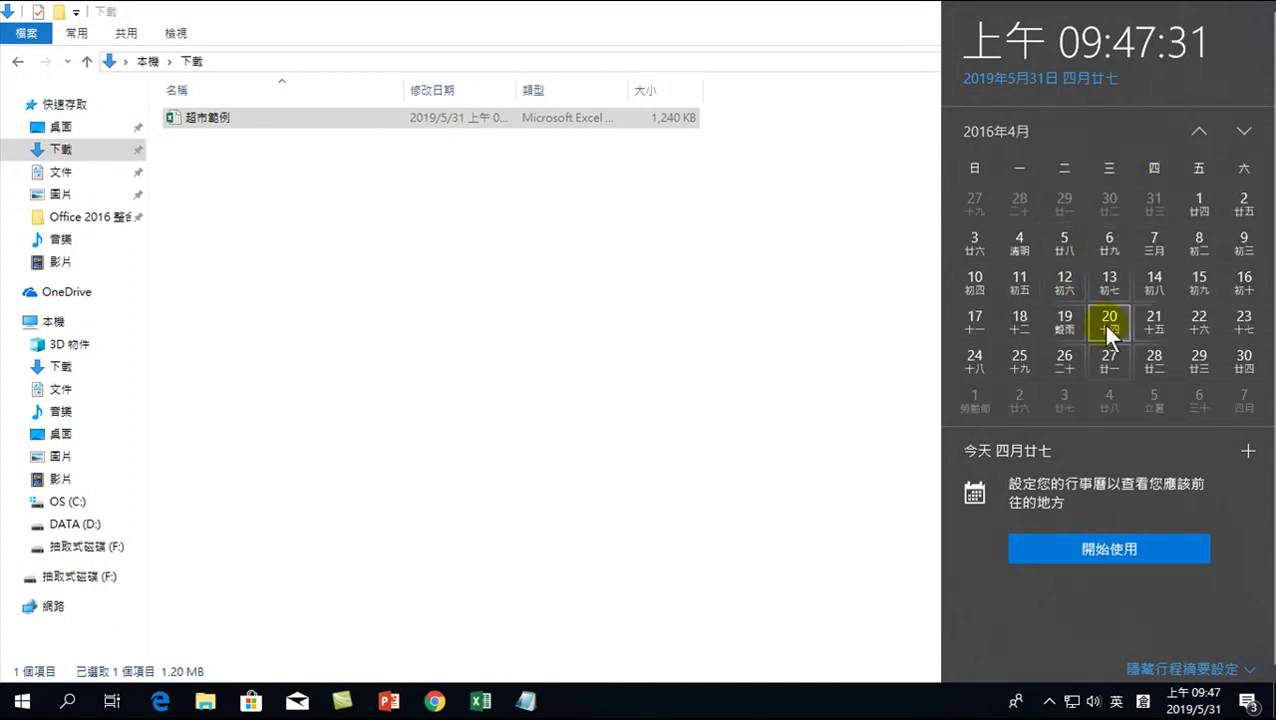
left_click(1104, 358)
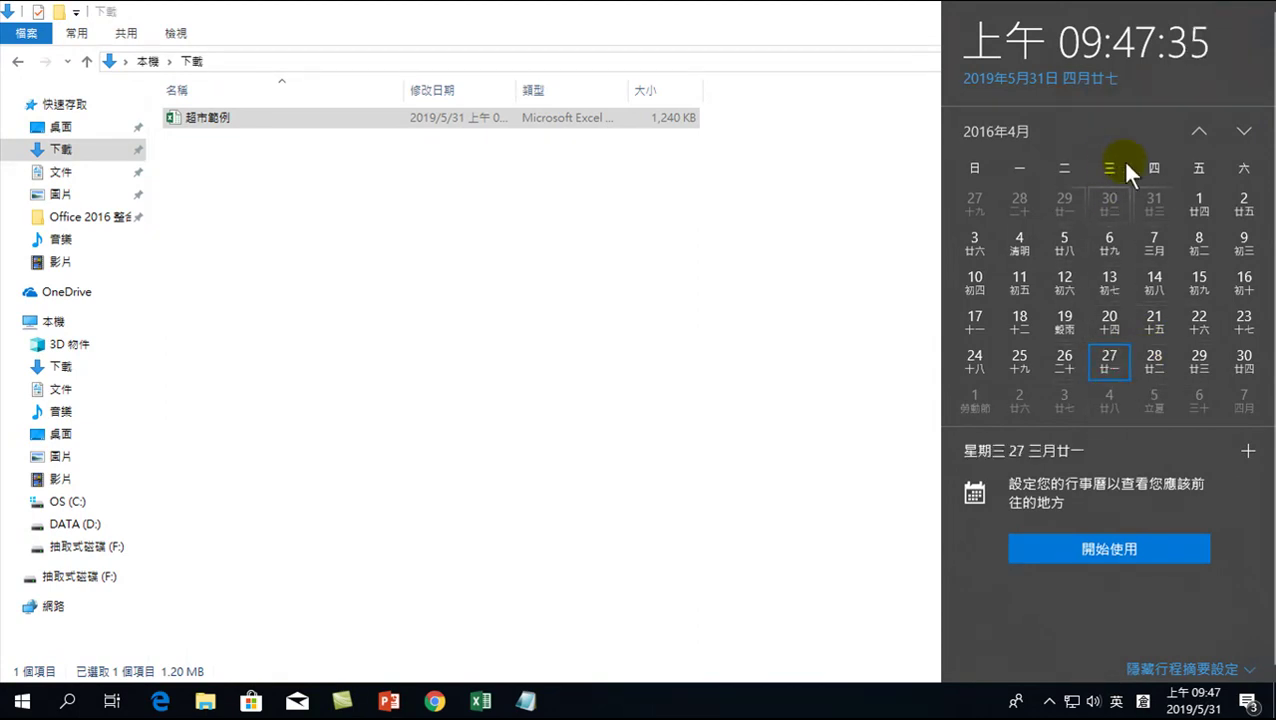
Switch back to the Excel workbook and review the order table's columns from 訂單日期 through to 星期.
left_click(483, 699)
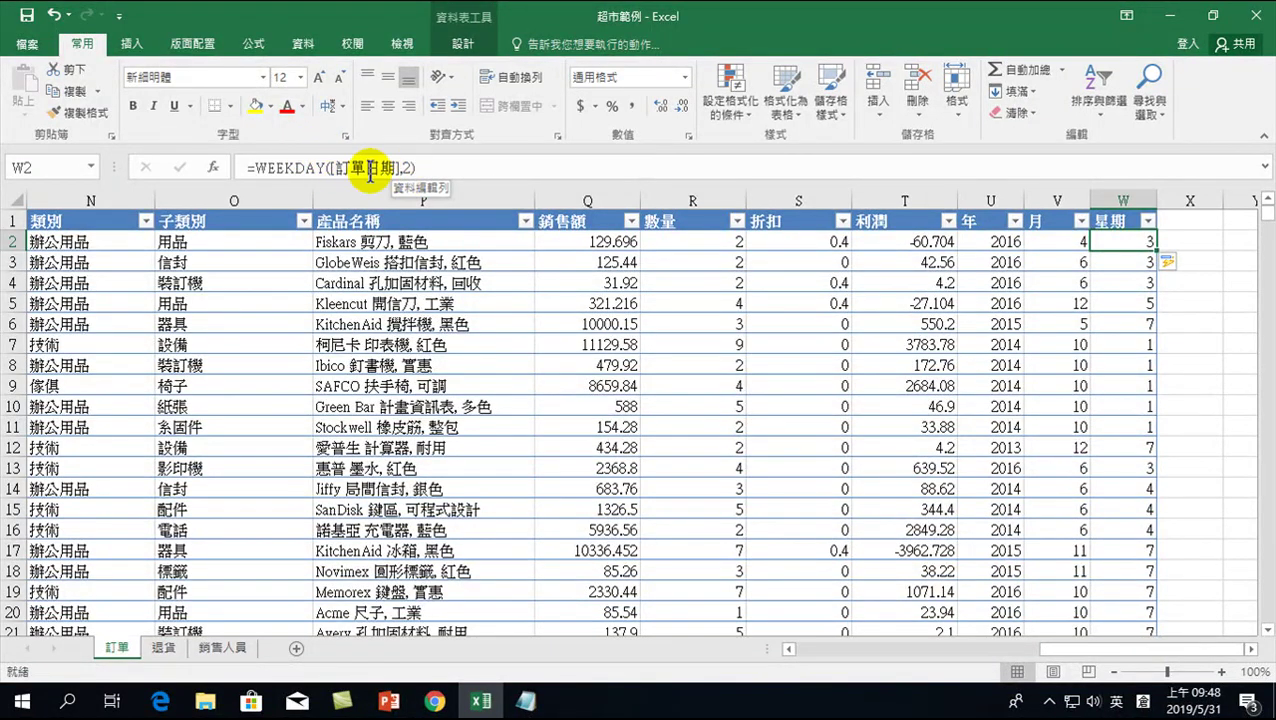
left_click_drag(1083, 649, 798, 652)
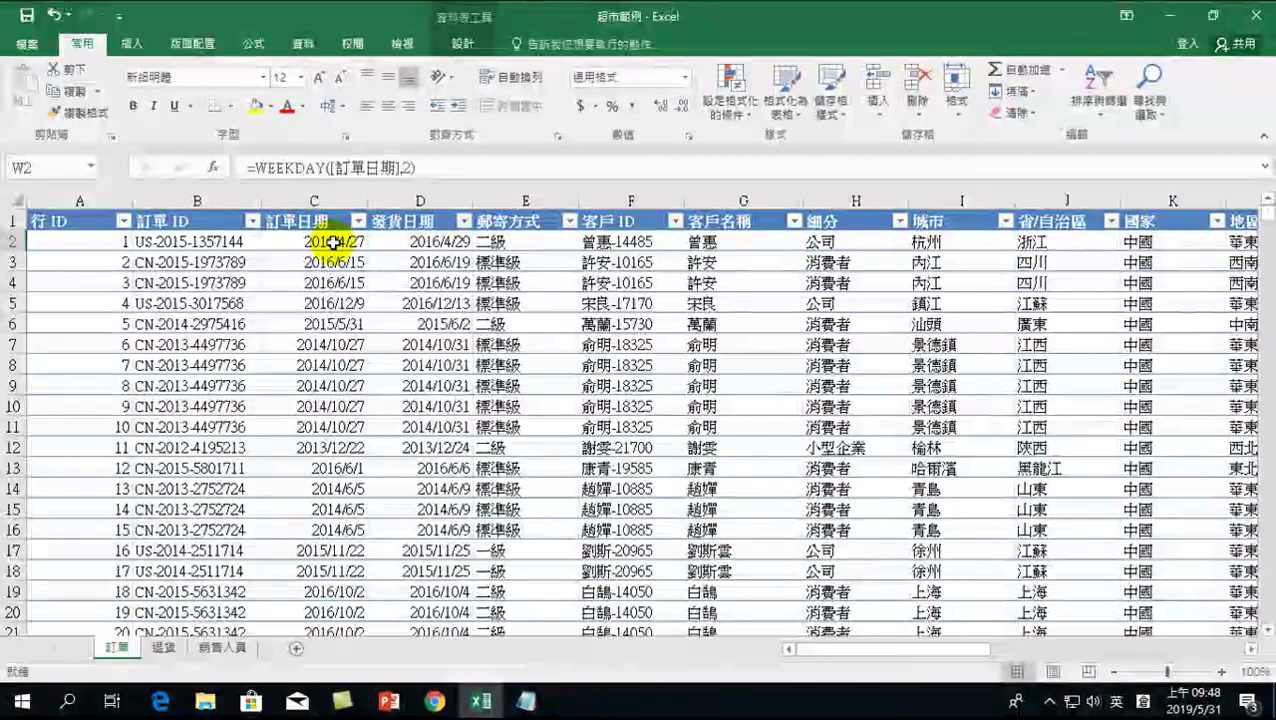
left_click(879, 648)
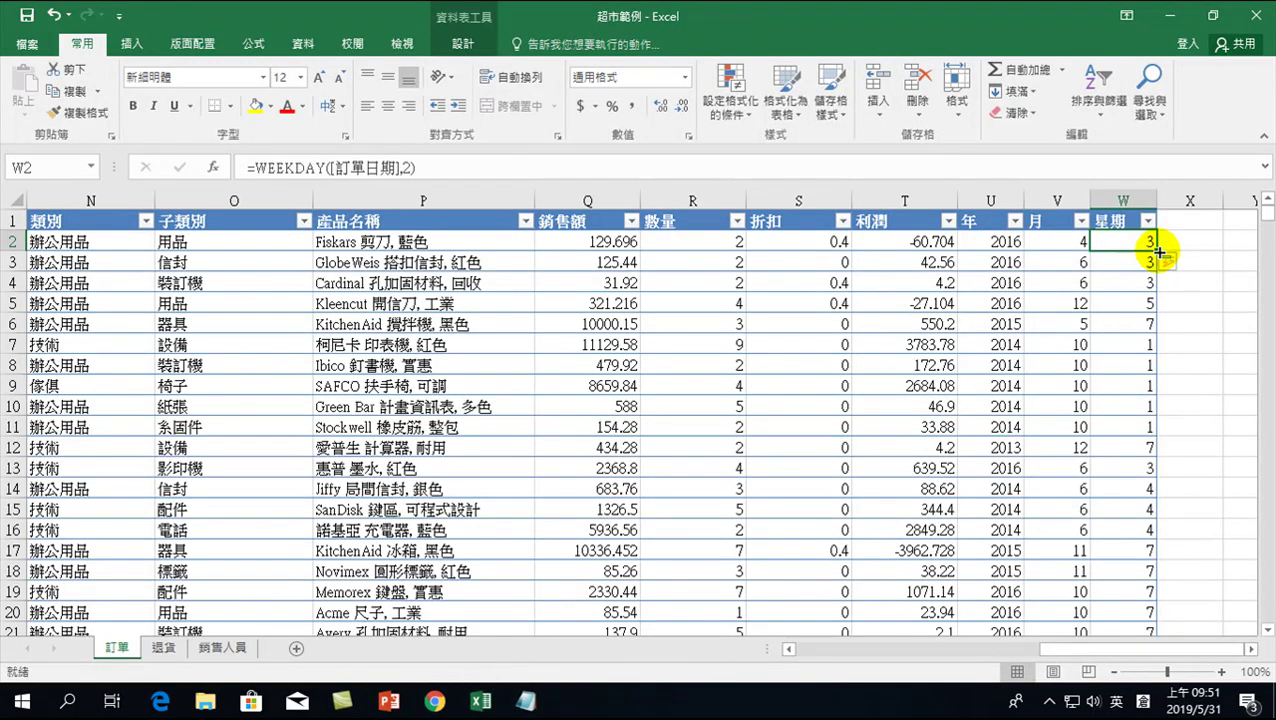
left_click_drag(1130, 648, 906, 664)
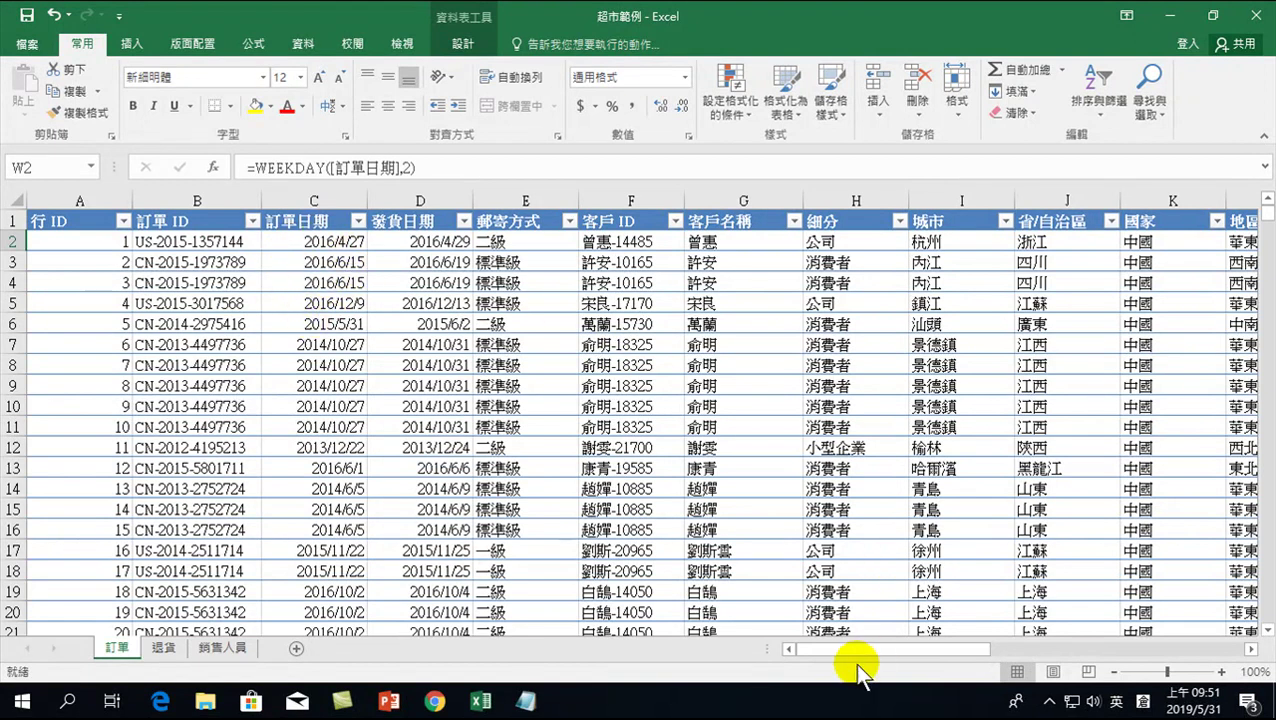
left_click_drag(876, 651, 970, 641)
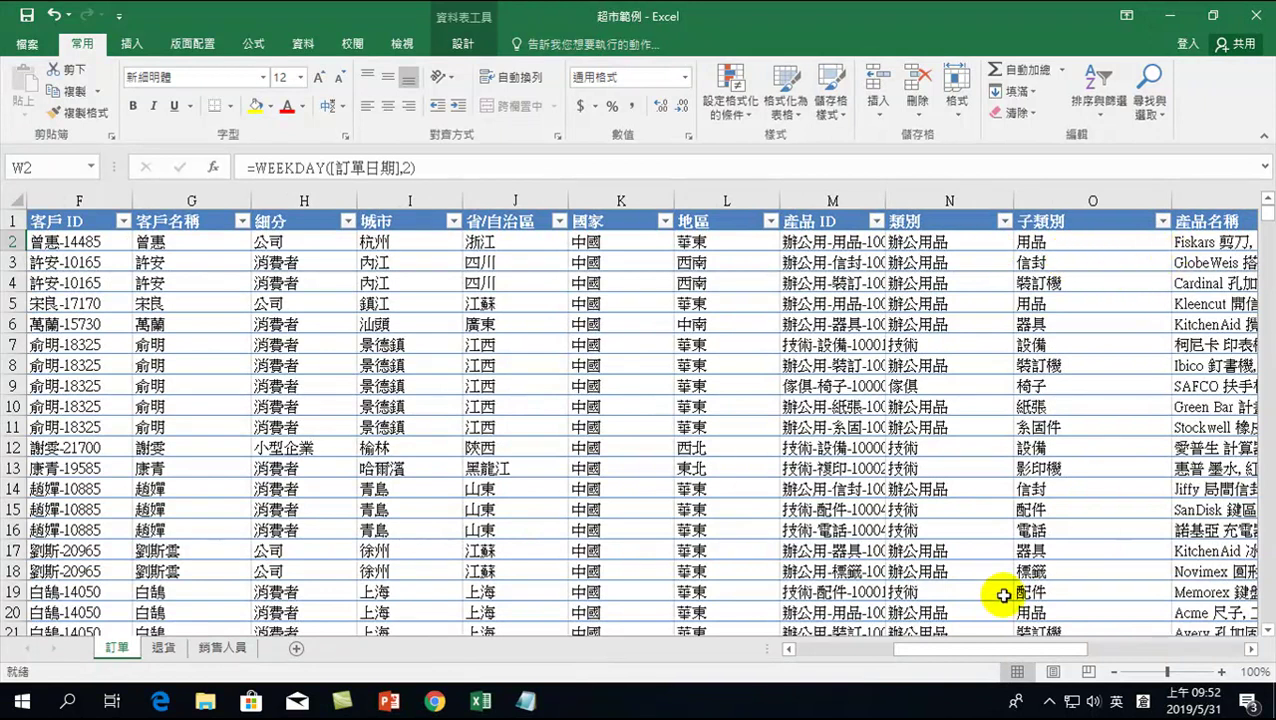
left_click_drag(1001, 648, 1088, 645)
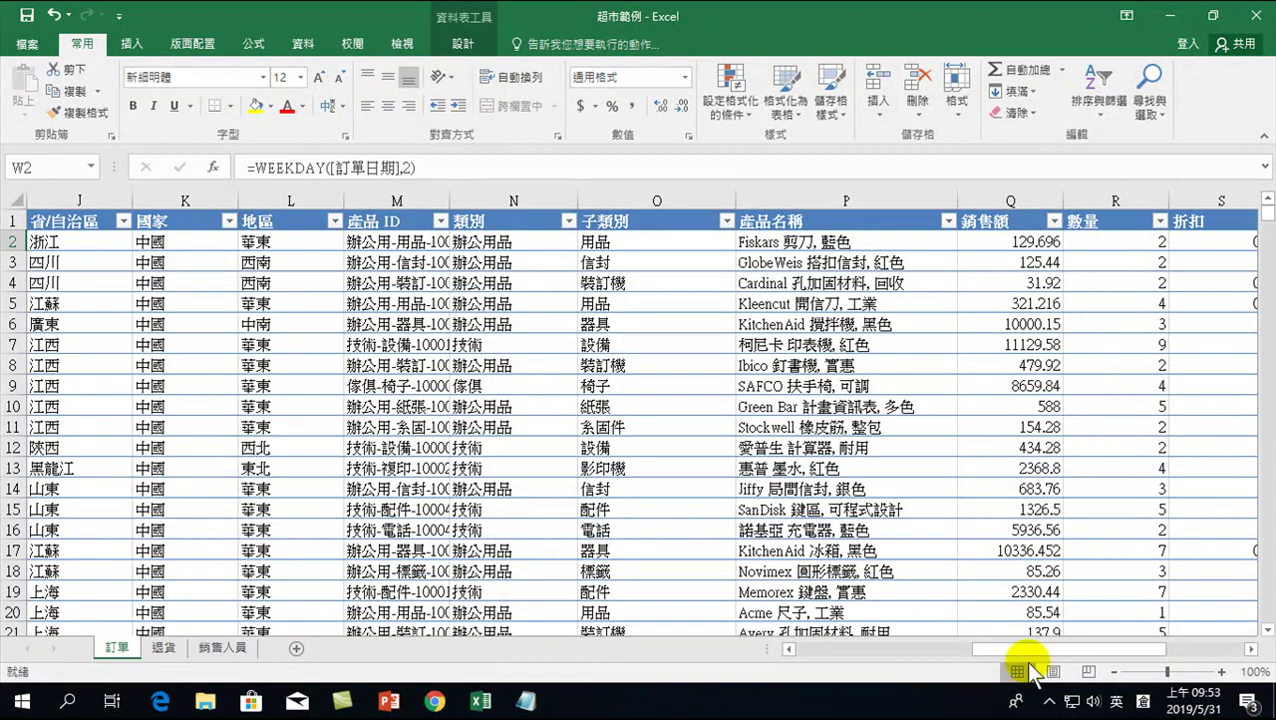
left_click_drag(1050, 650, 1110, 650)
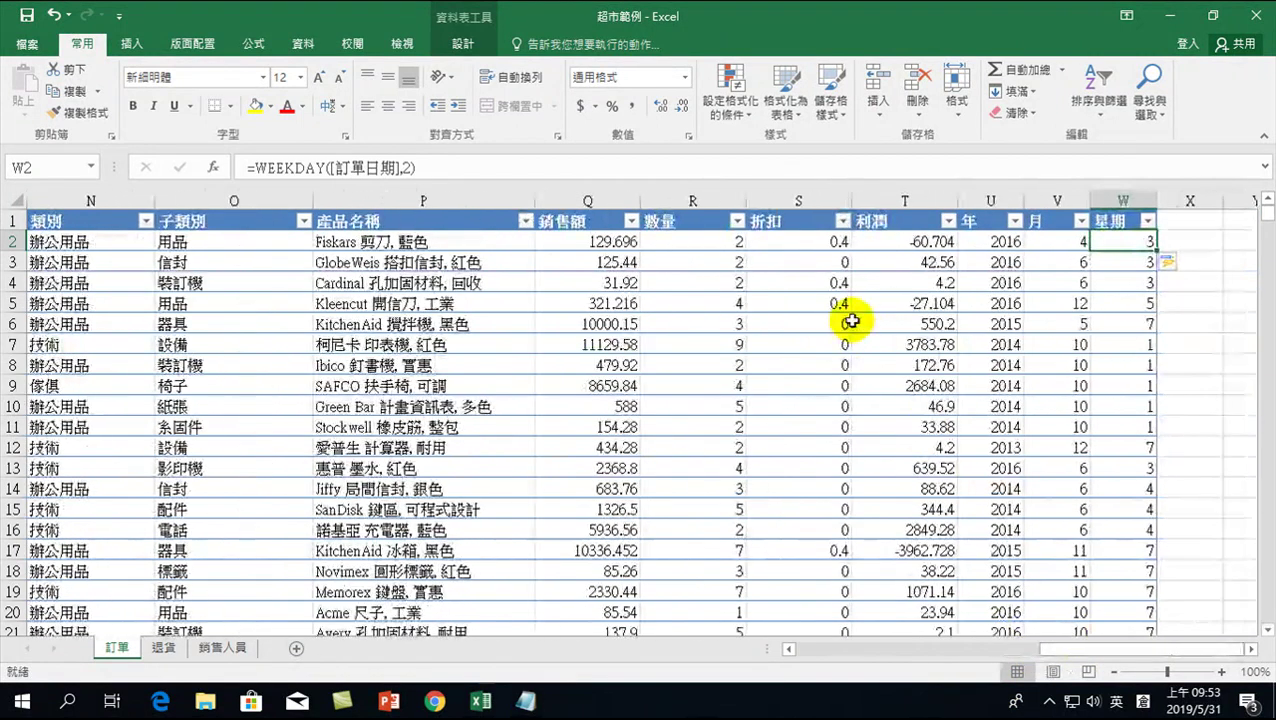
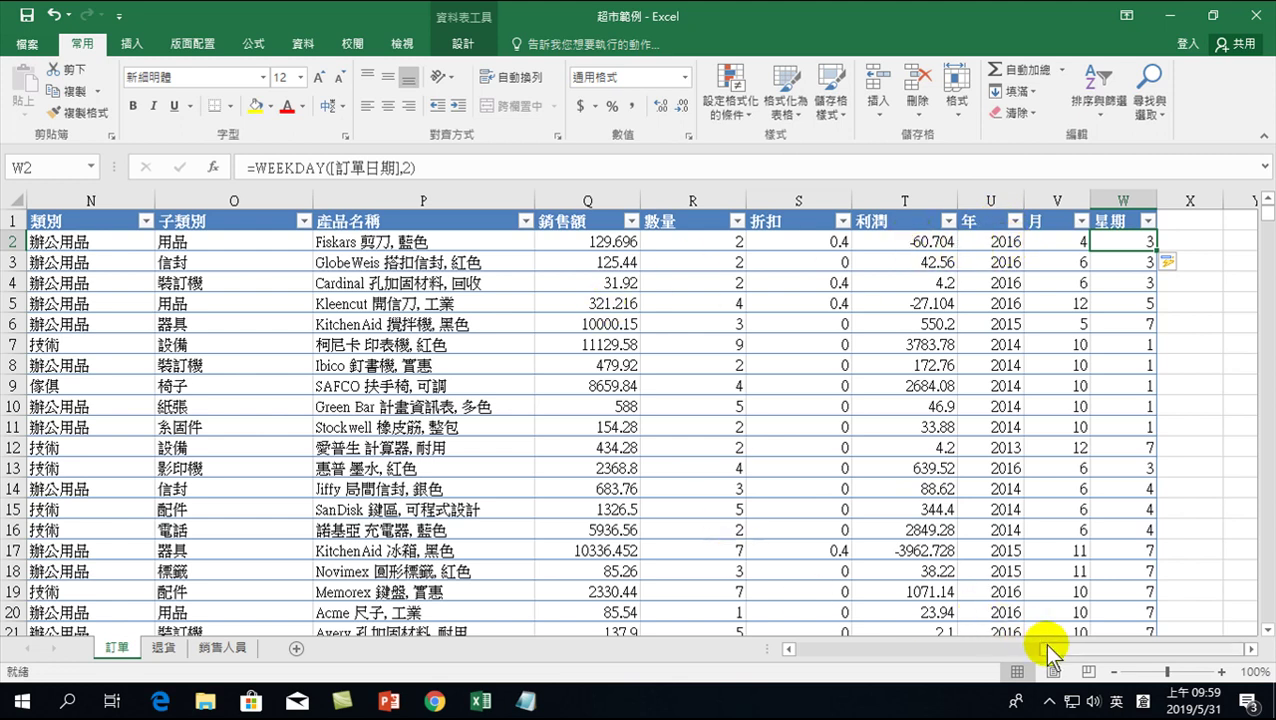
Create a pivot table from the order table on a new worksheet.
left_click_drag(1052, 648, 806, 658)
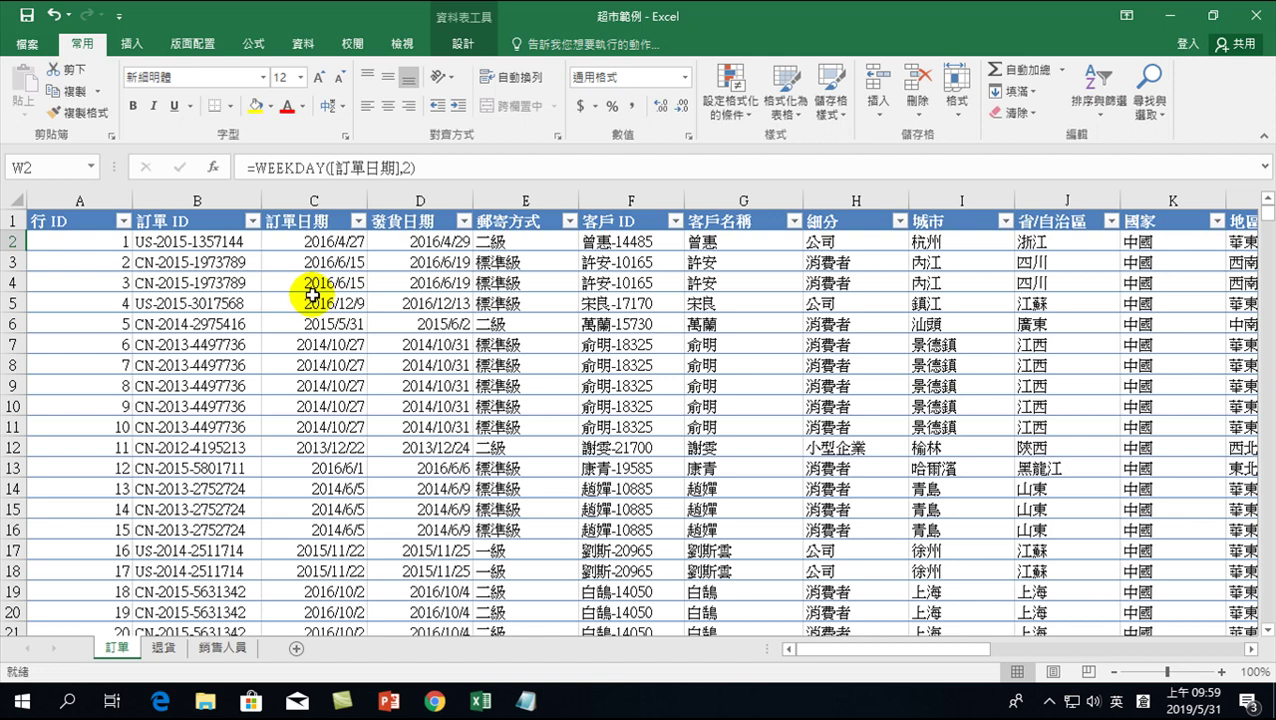
left_click(130, 45)
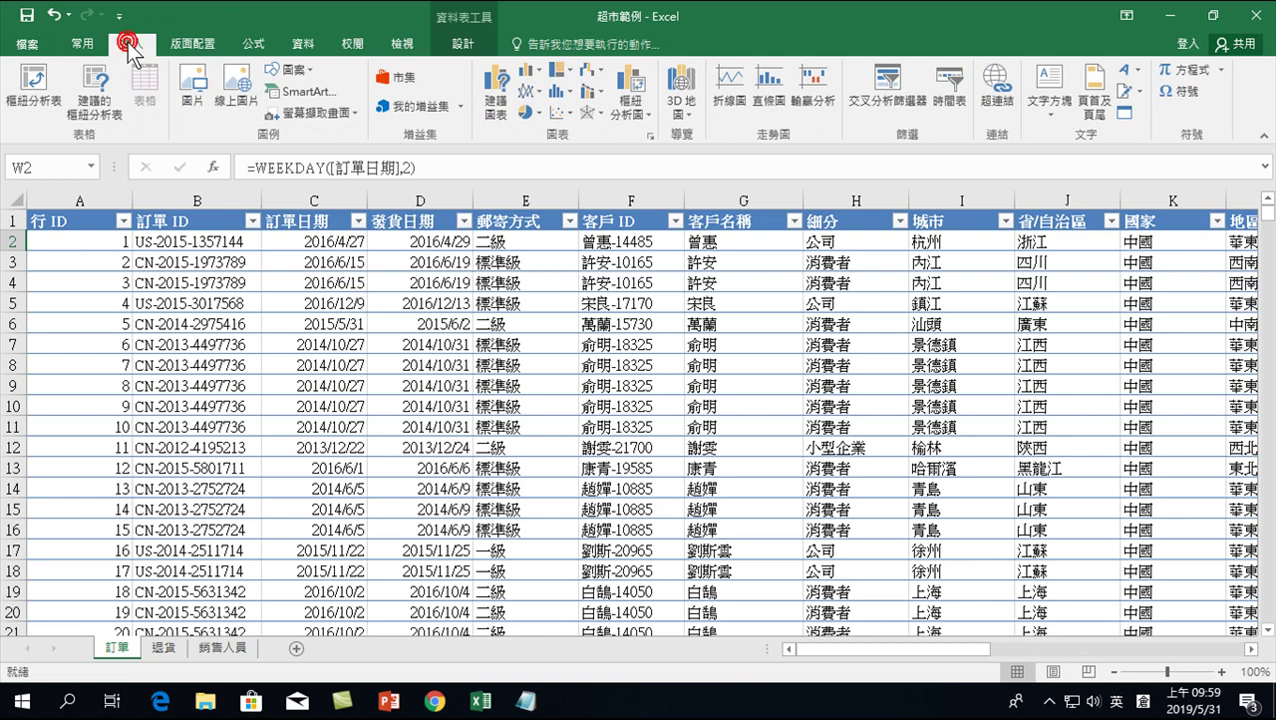
left_click(43, 87)
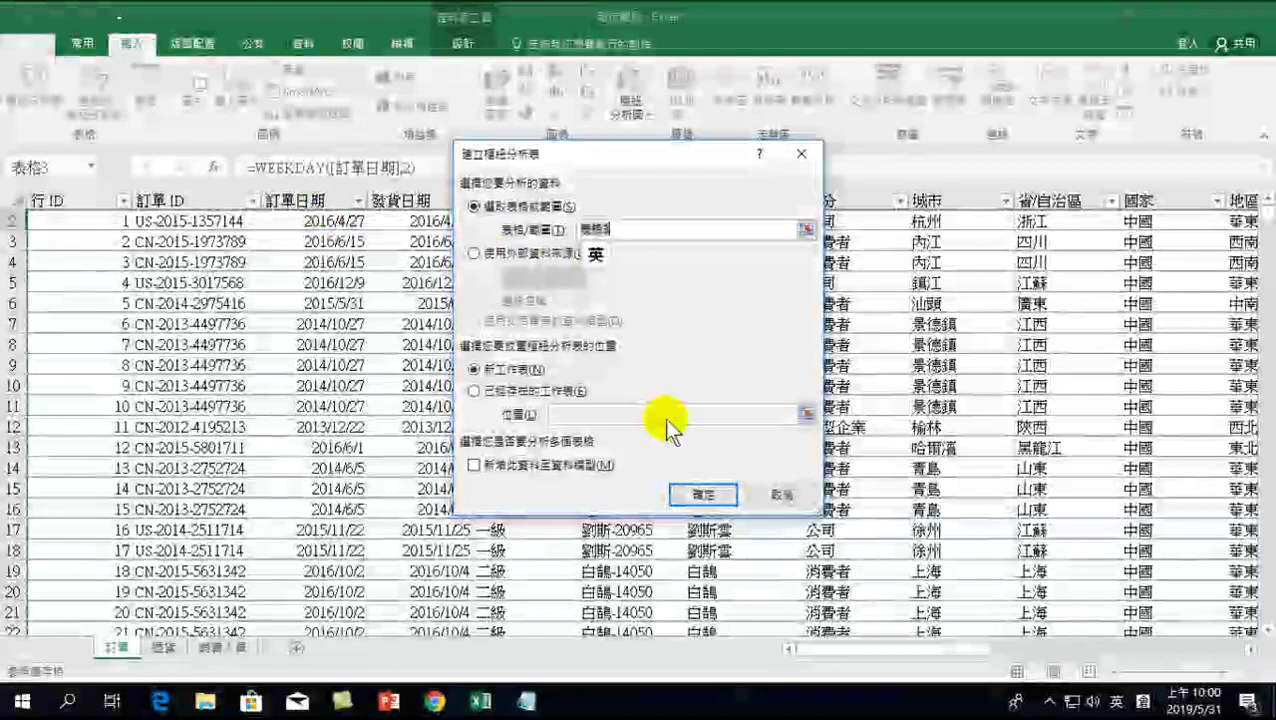
left_click(689, 494)
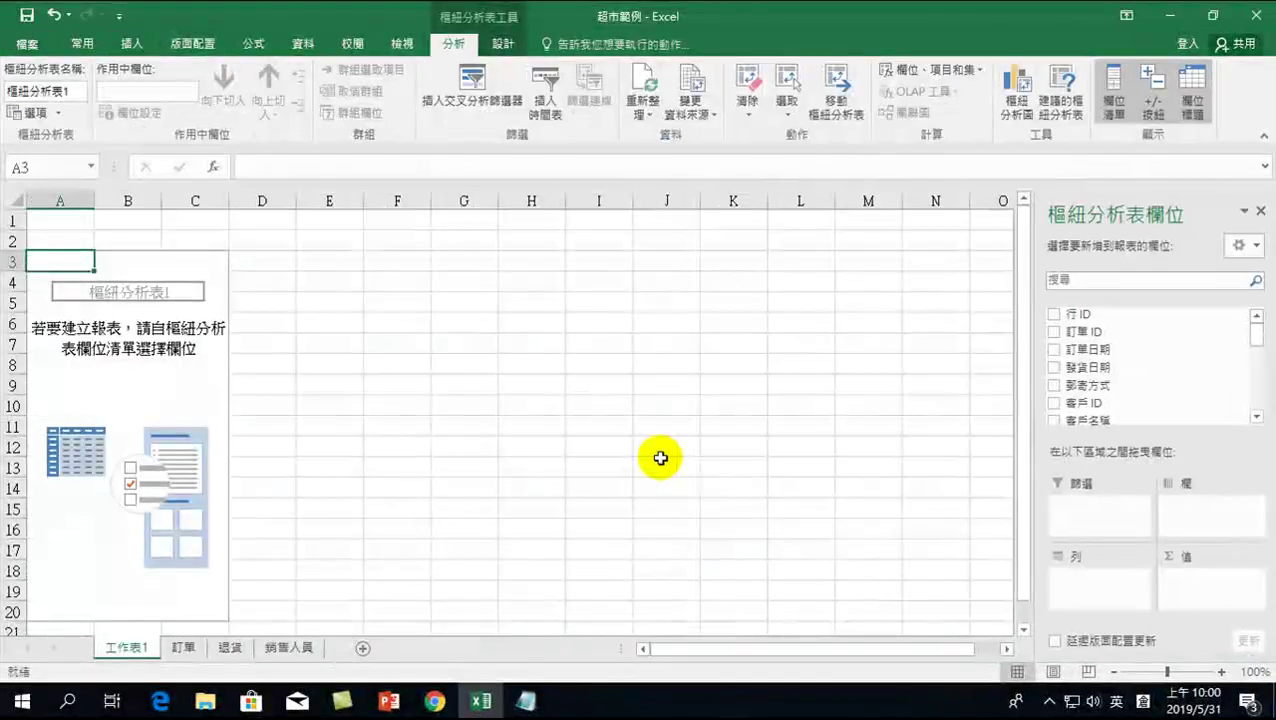
Add 訂單日期 to the pivot table's rows and 銷售額 as the summed value.
left_click(1054, 349)
left_click_drag(1257, 330, 1256, 384)
left_click(1053, 349)
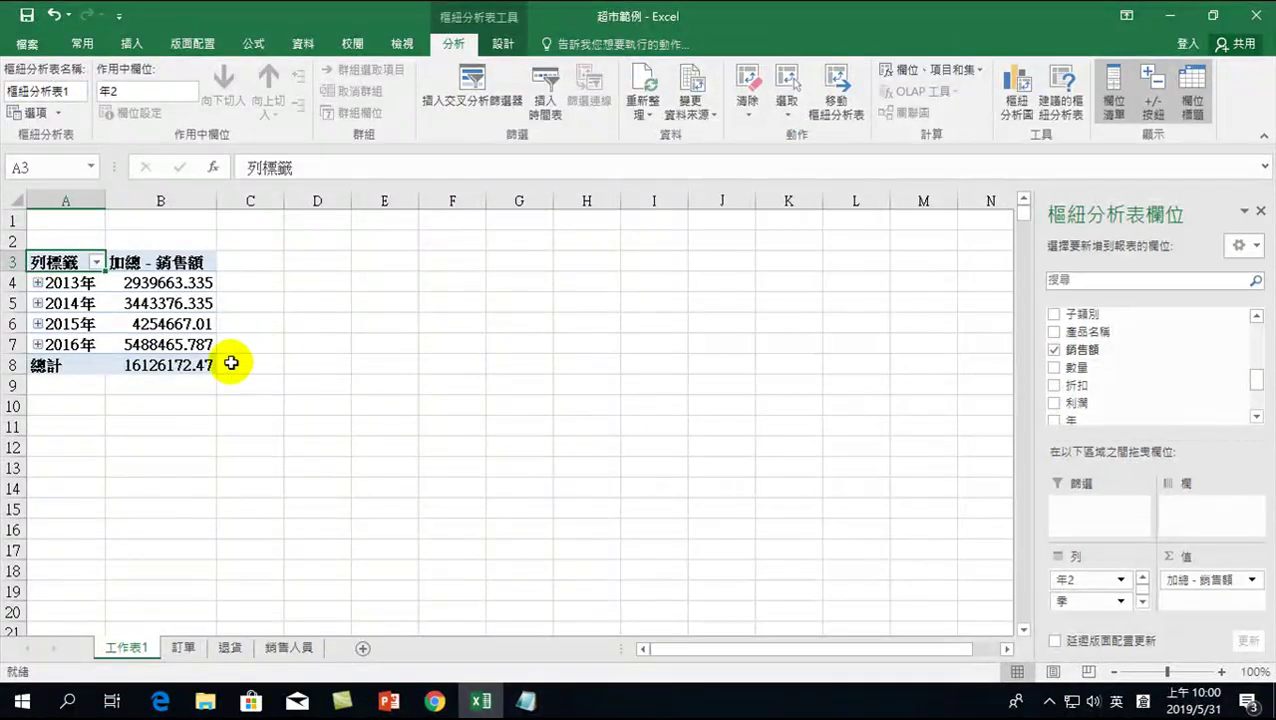
mouse_move(161, 367)
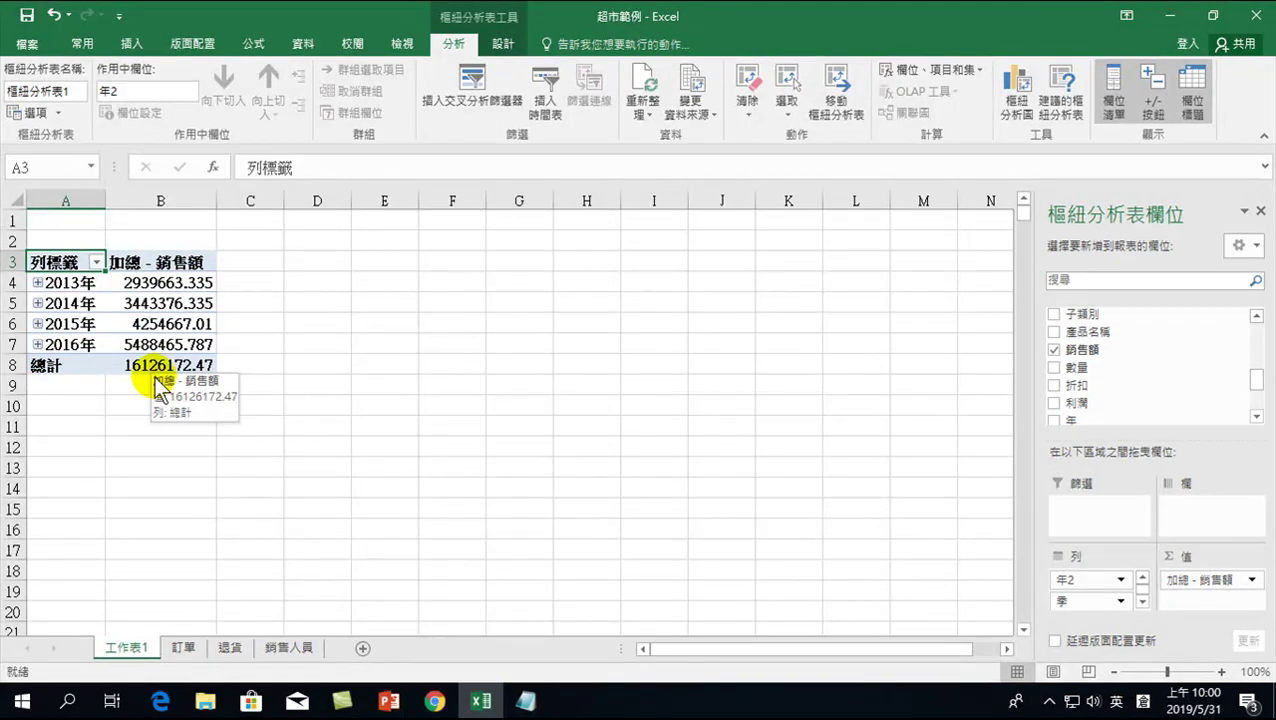
Expand the years 2013 through 2016 in the 工作表1 pivot table down to their quarters.
left_click(37, 282)
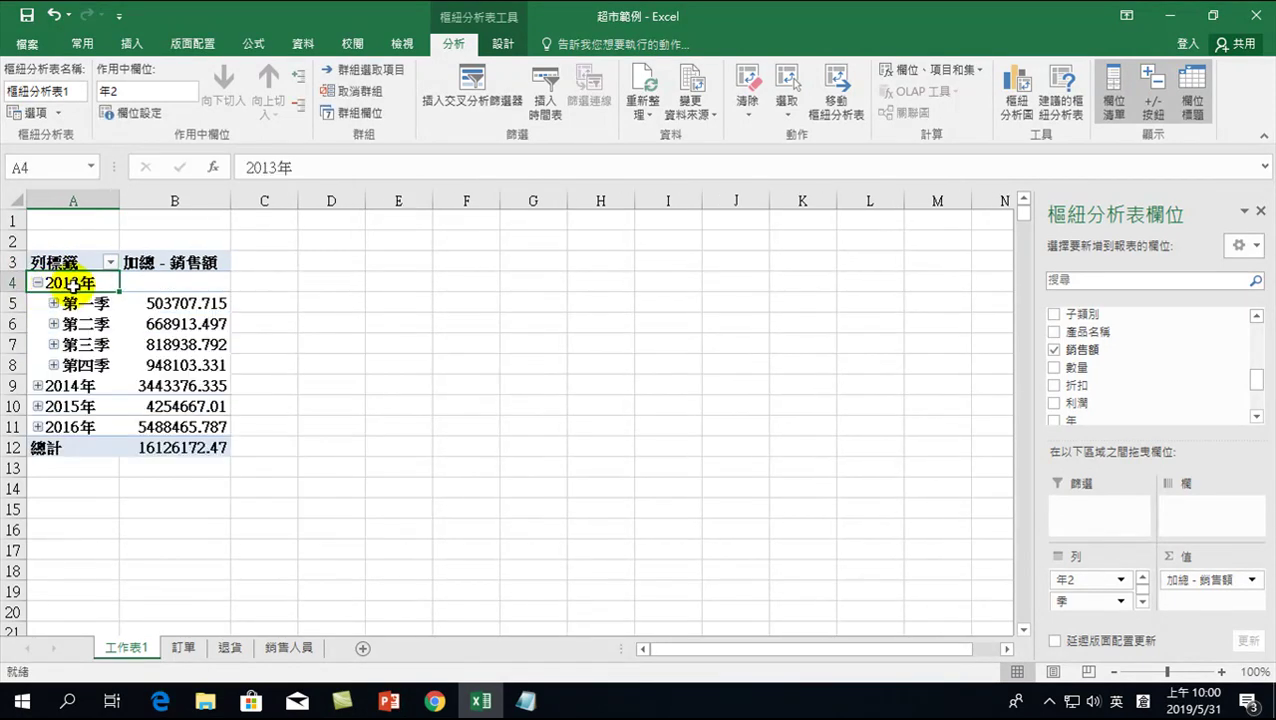
left_click(37, 386)
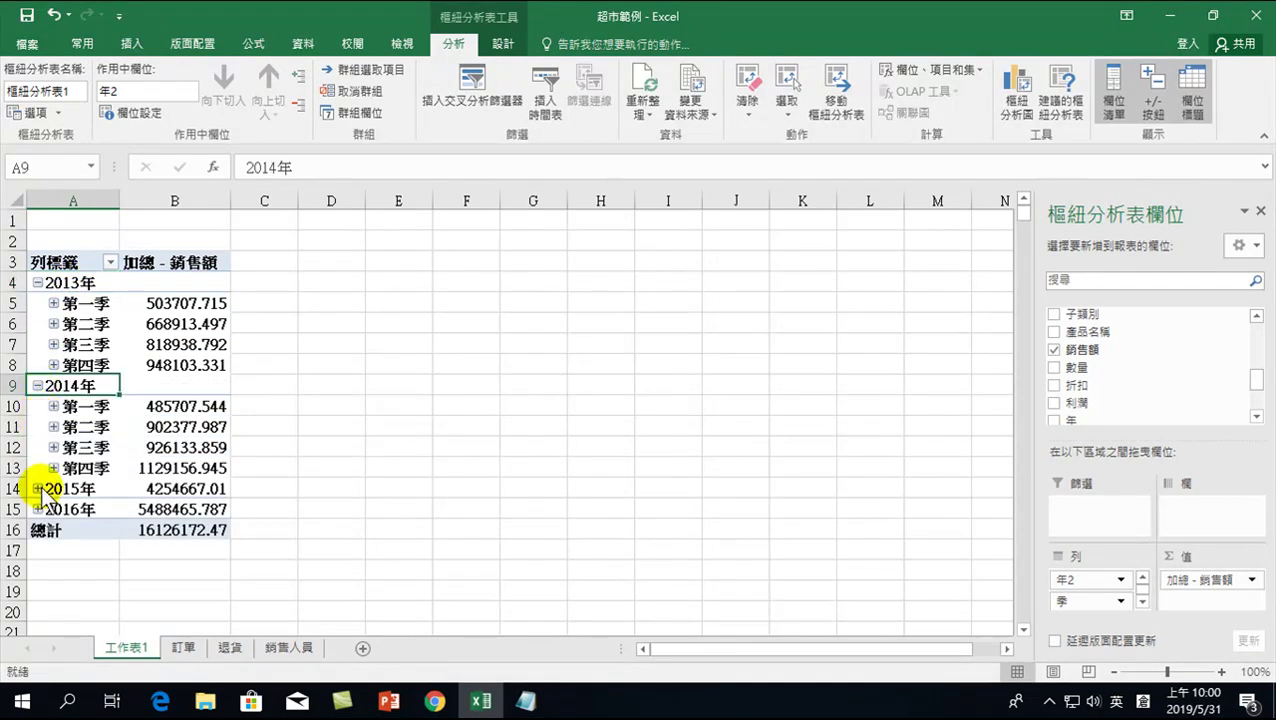
left_click(37, 489)
scroll(51, 543, "down", 2)
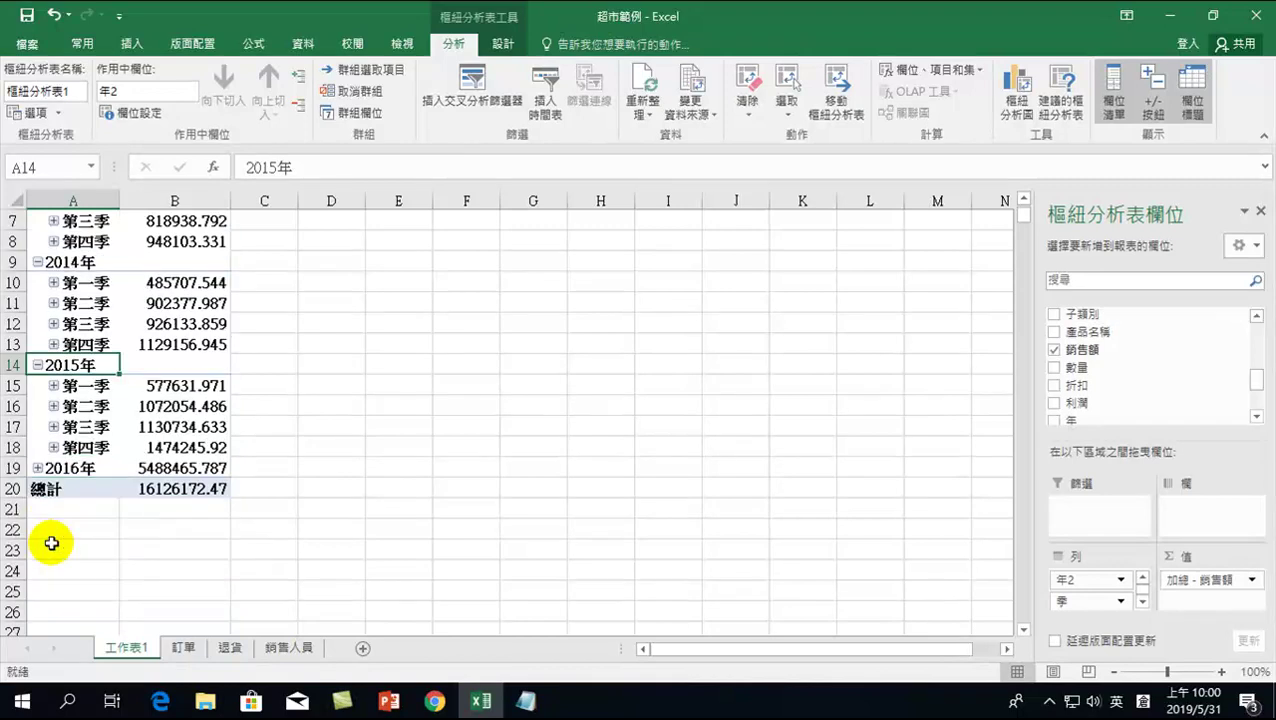
left_click(37, 468)
scroll(138, 472, "up", 2)
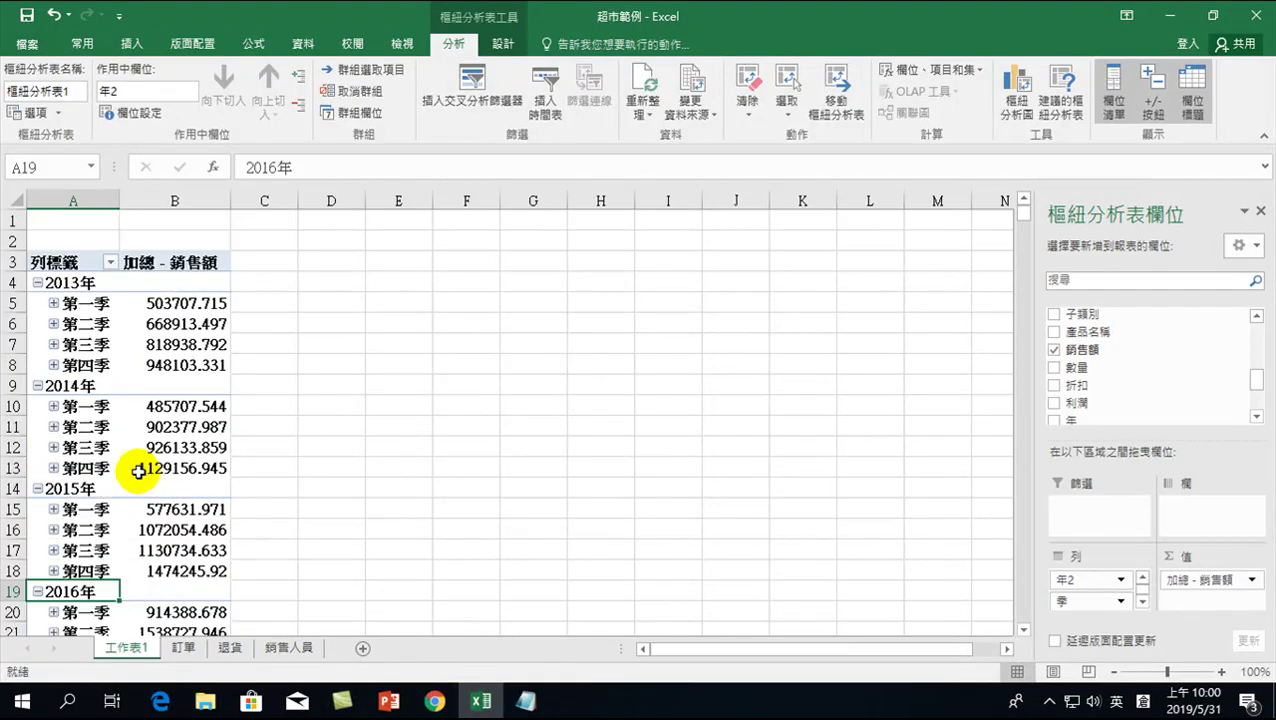
Expand 第一季 through 第四季 under 2013年 to break the sales down by month.
mouse_move(155, 530)
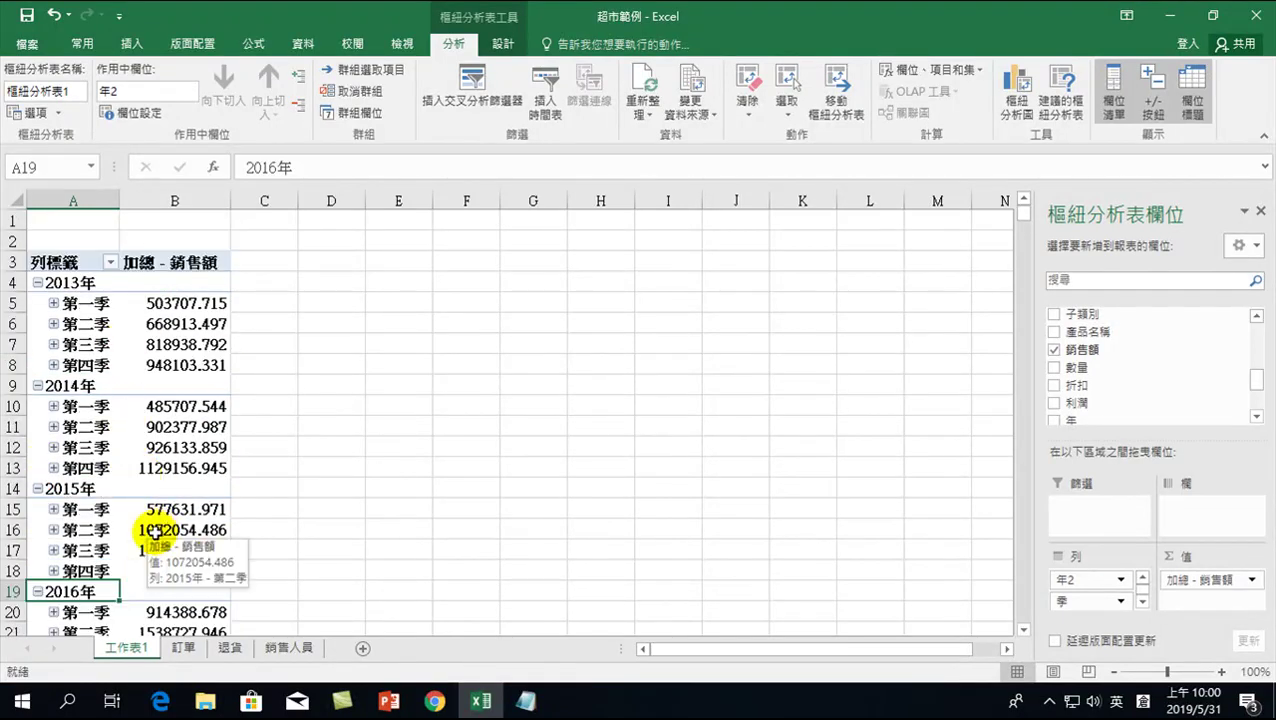
left_click(53, 303)
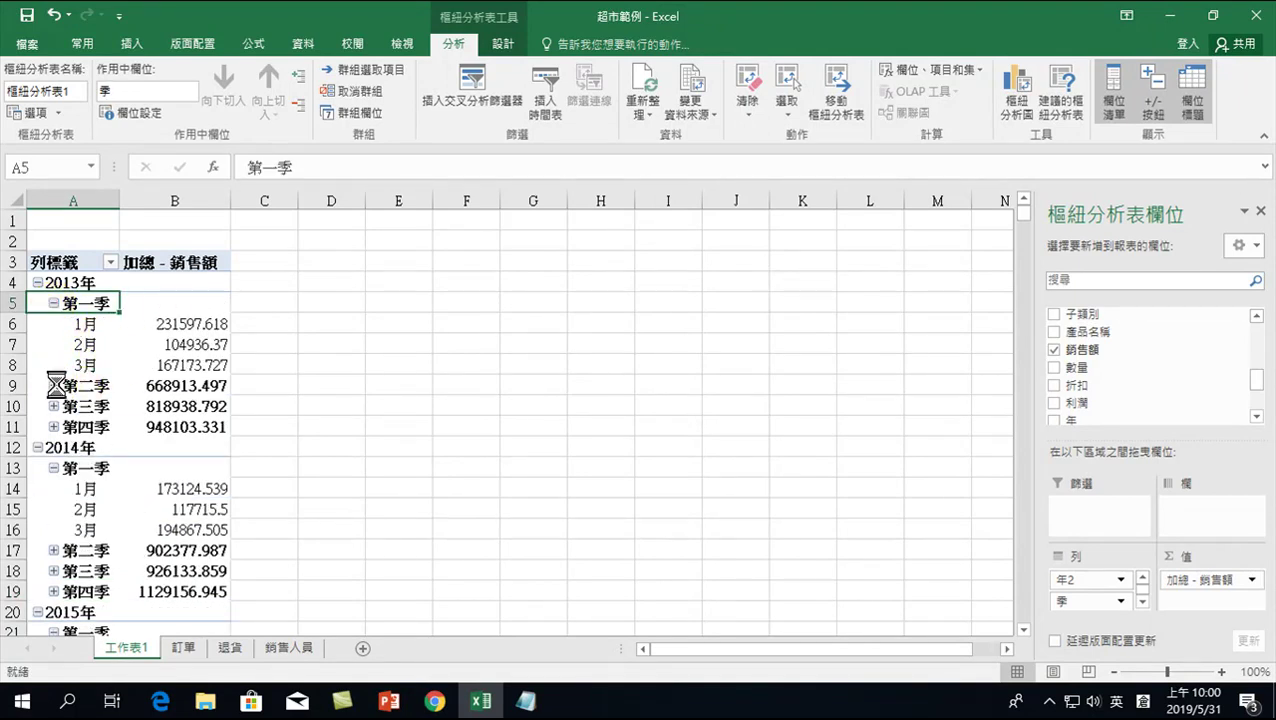
left_click(53, 386)
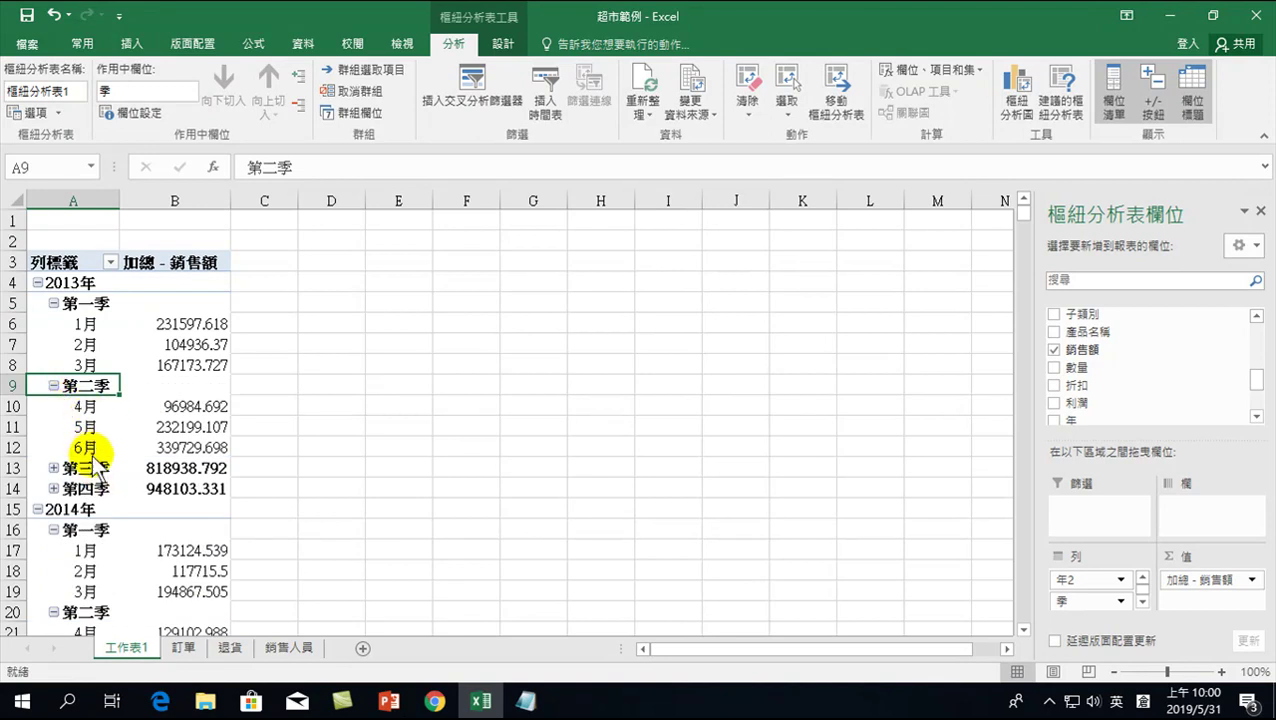
left_click(53, 468)
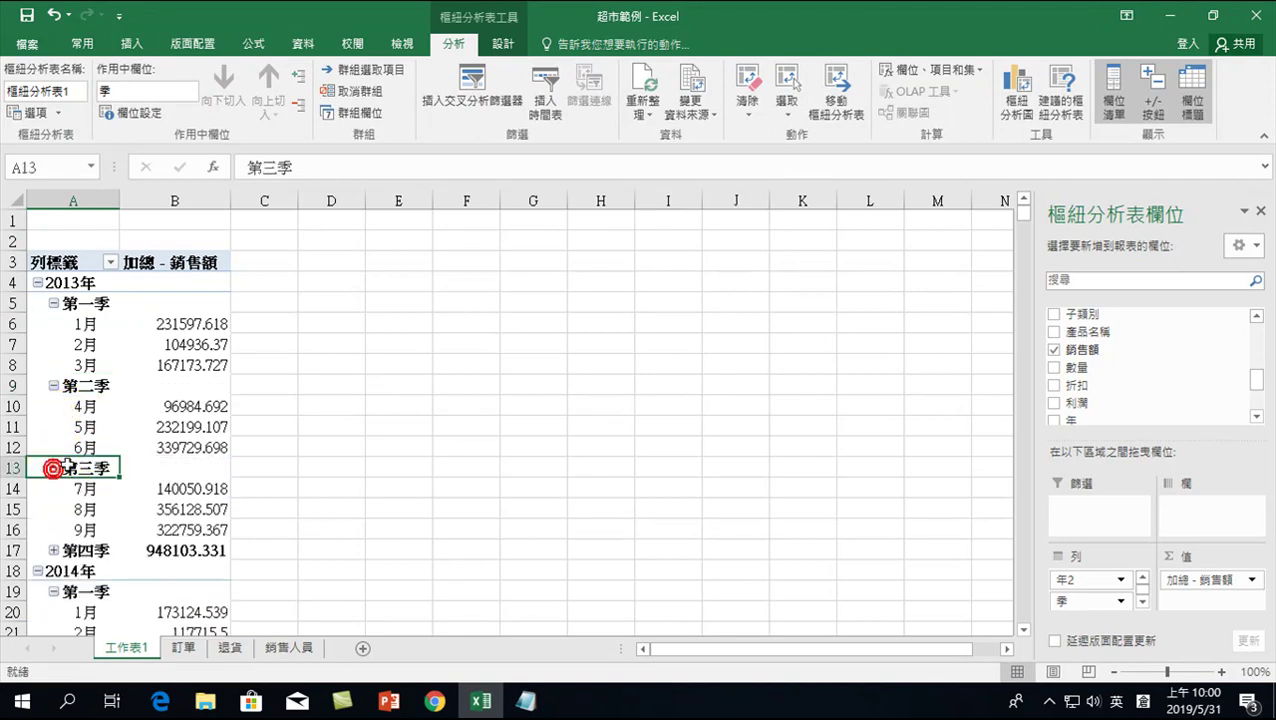
scroll(68, 460, "down", 2)
left_click(55, 427)
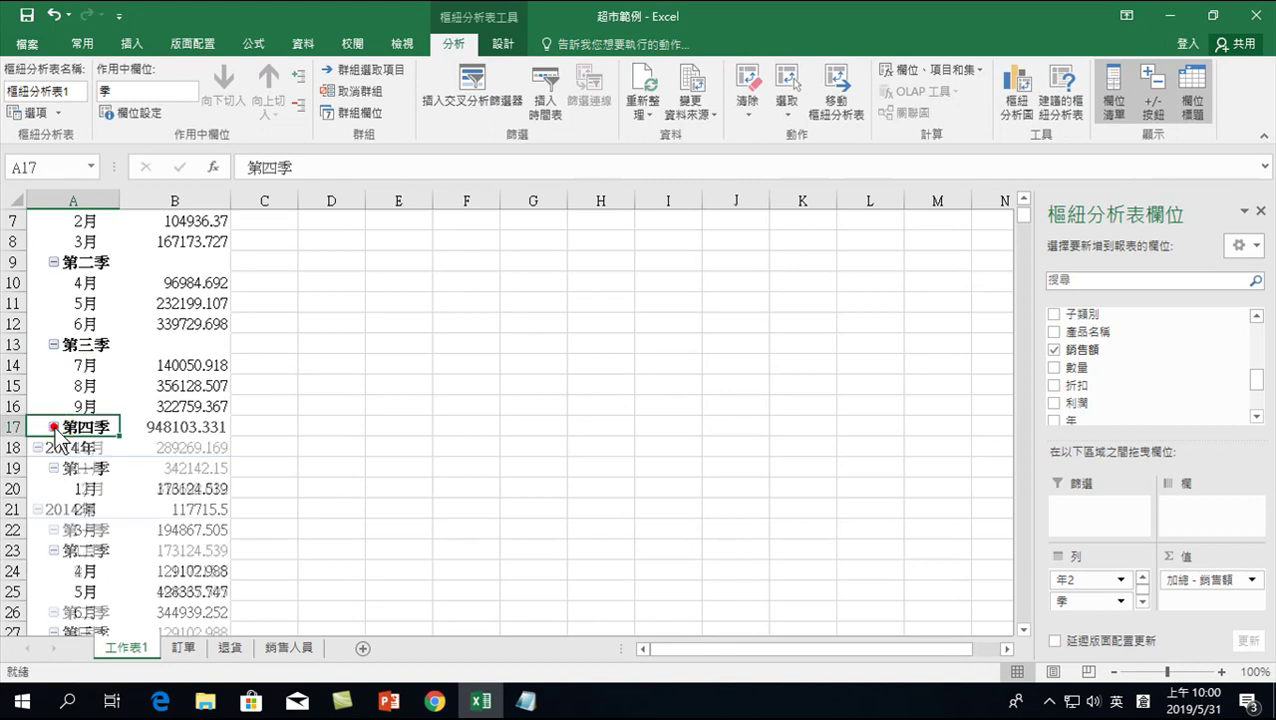
Review the monthly 銷售額 sums for each quarter from 2013 through 2016 in the pivot table.
scroll(68, 427, "down", 2)
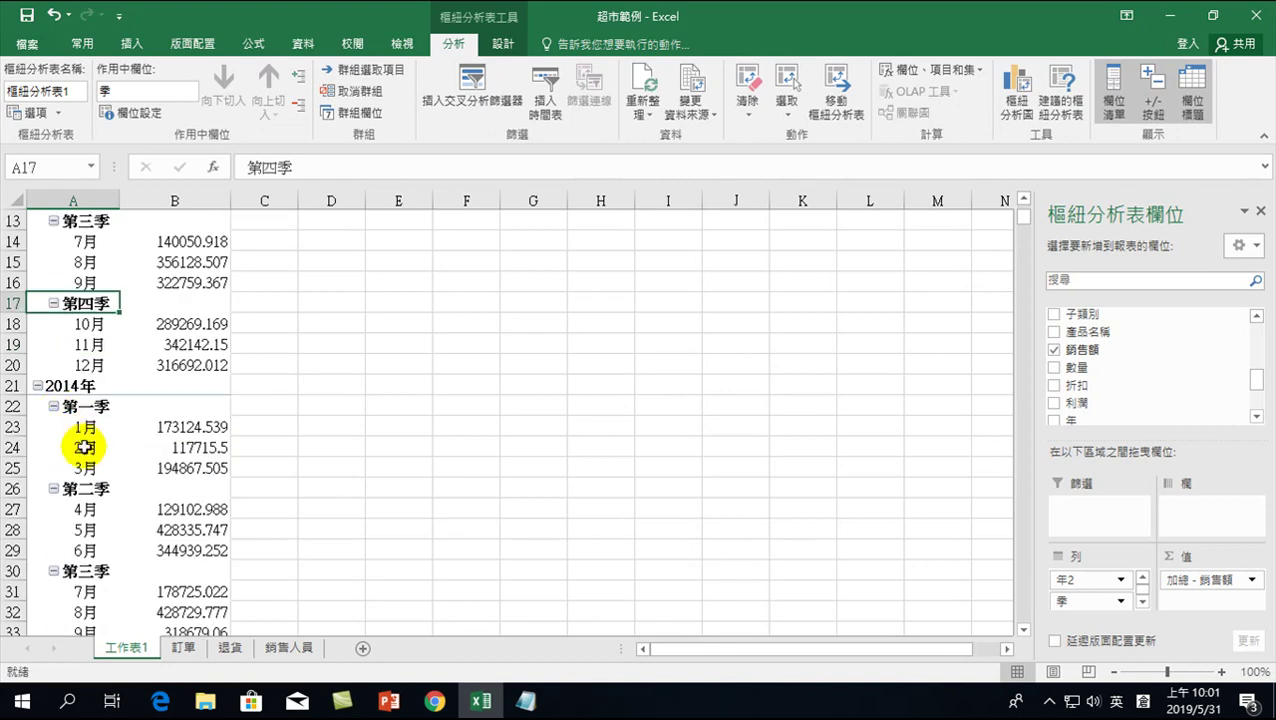
scroll(85, 452, "down", 5)
scroll(94, 390, "up", 9)
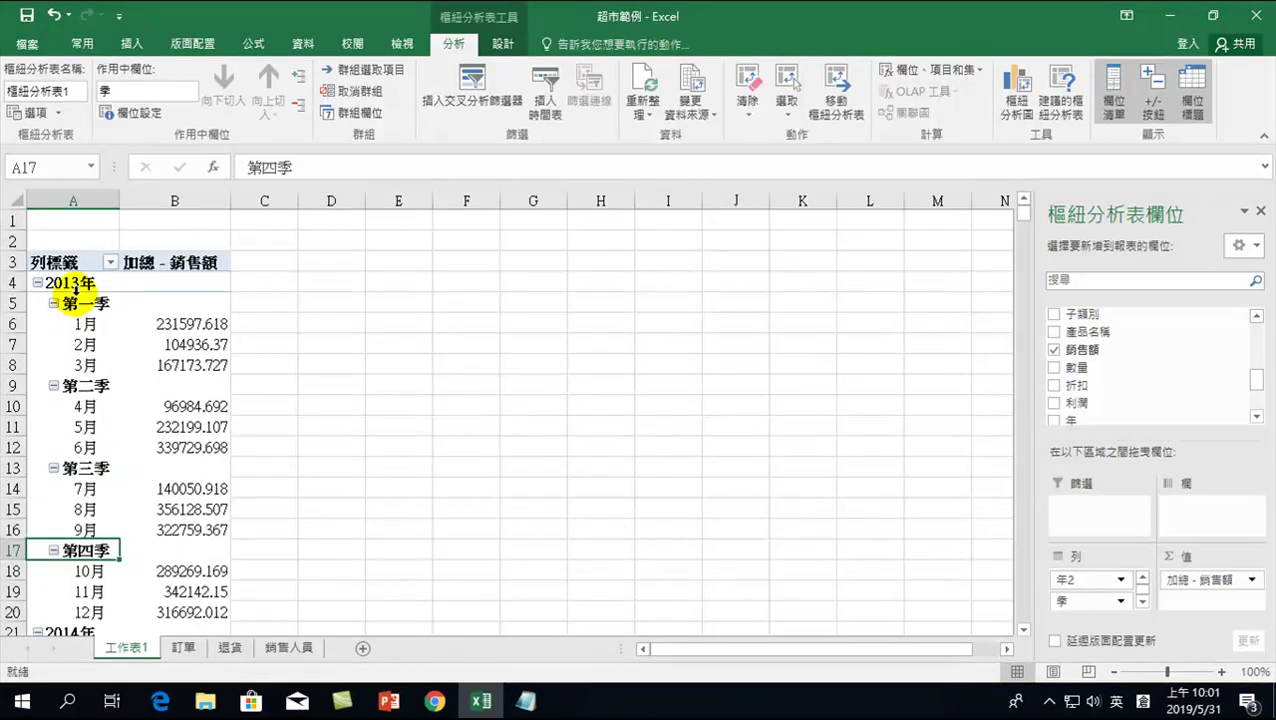
scroll(120, 441, "down", 18)
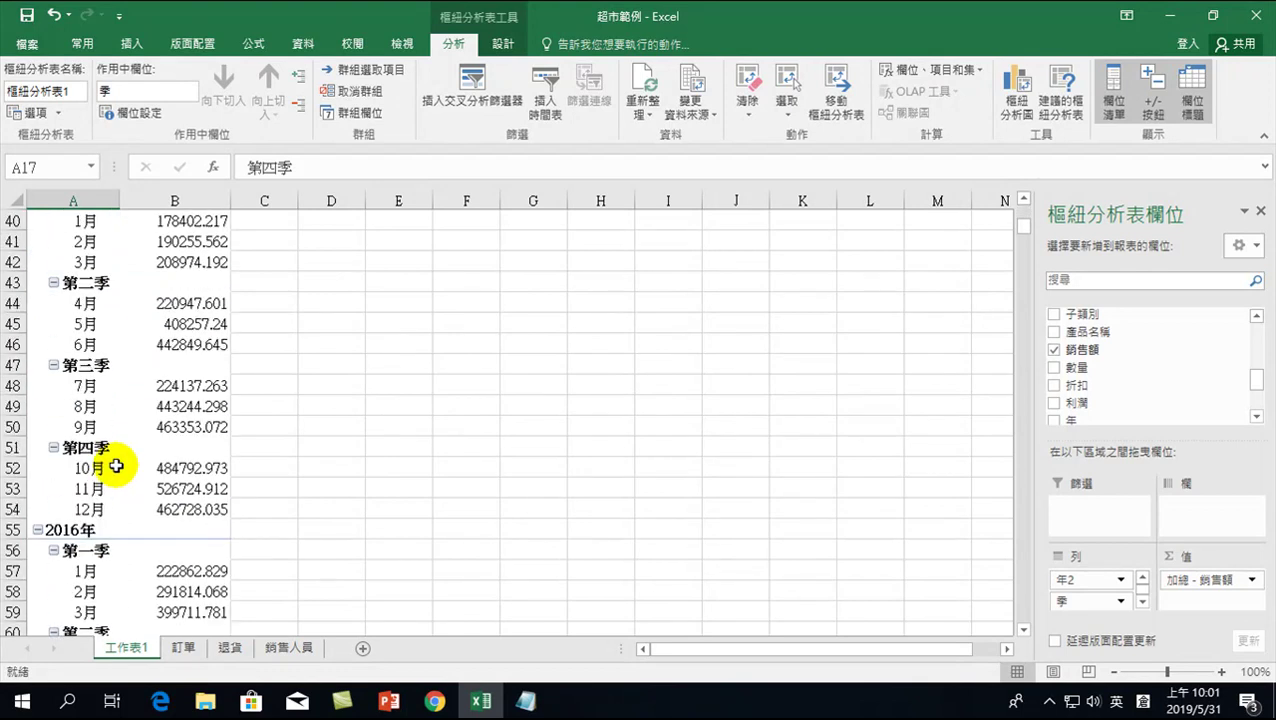
scroll(160, 450, "down", 3)
scroll(194, 436, "up", 6)
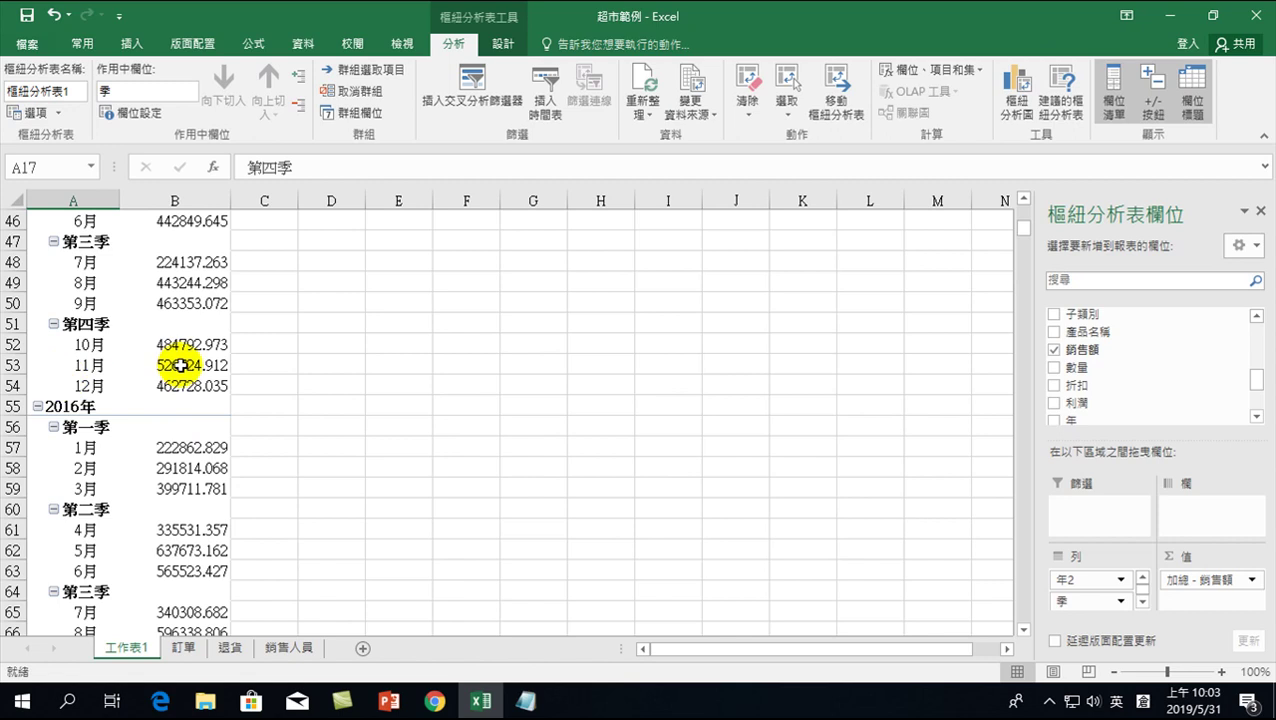
scroll(175, 360, "up", 9)
scroll(161, 317, "up", 6)
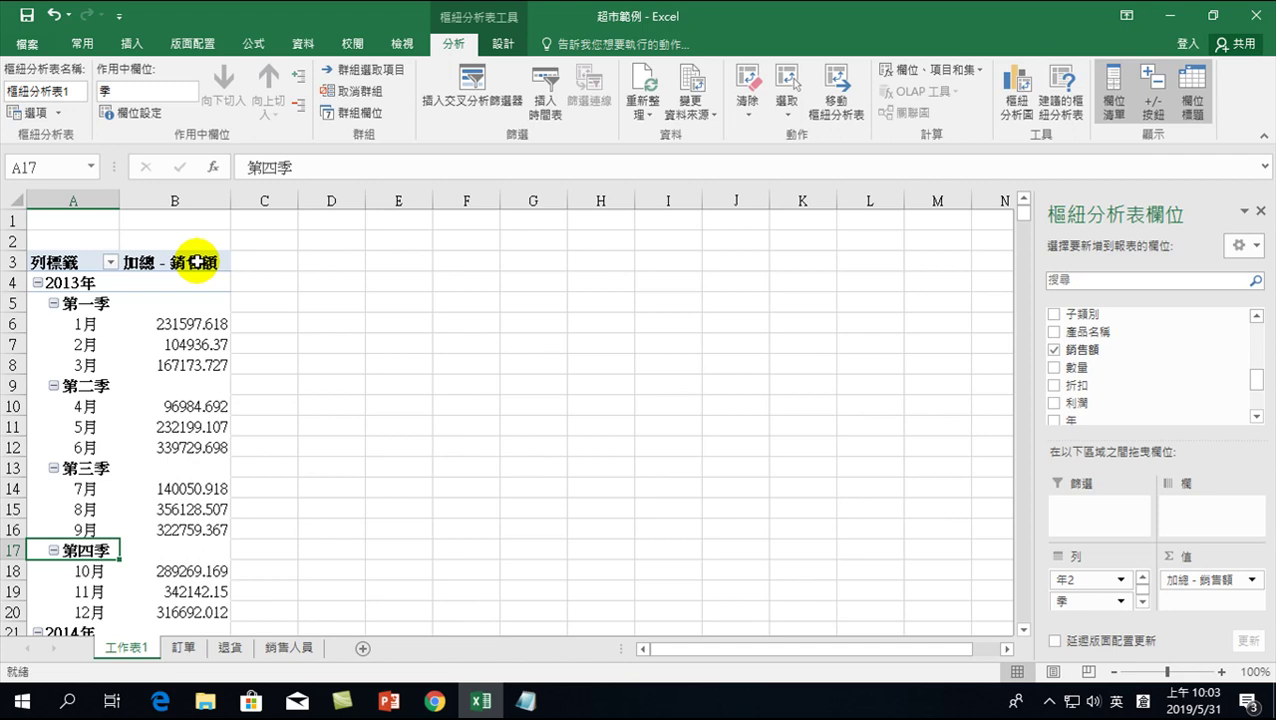
Create a second pivot table on a new worksheet from the order table on the 訂單 sheet.
left_click(184, 648)
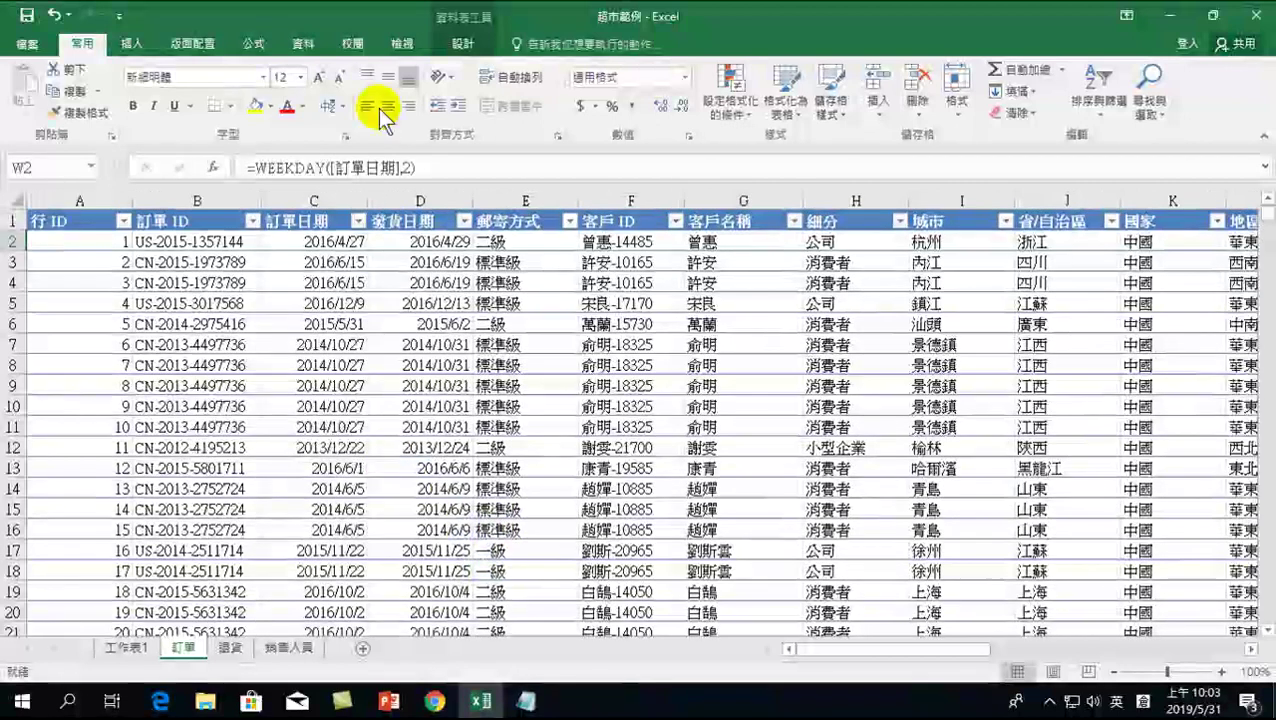
left_click(131, 43)
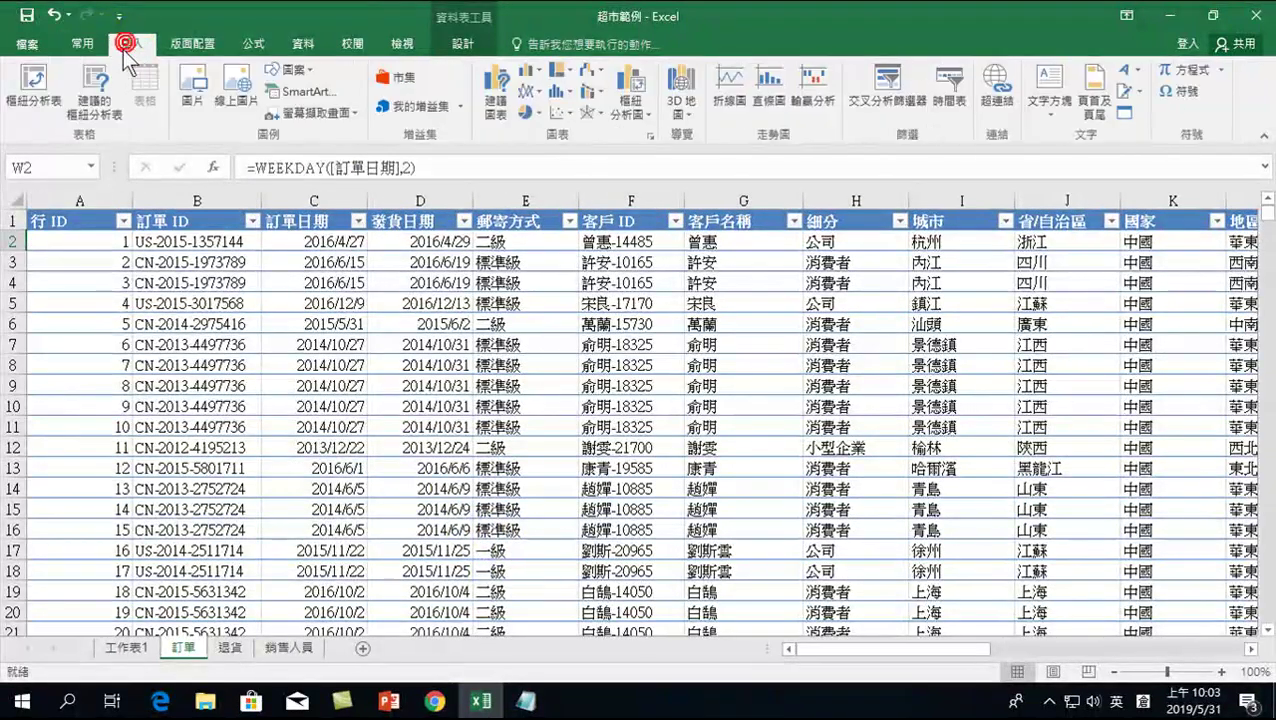
left_click(25, 80)
left_click(701, 494)
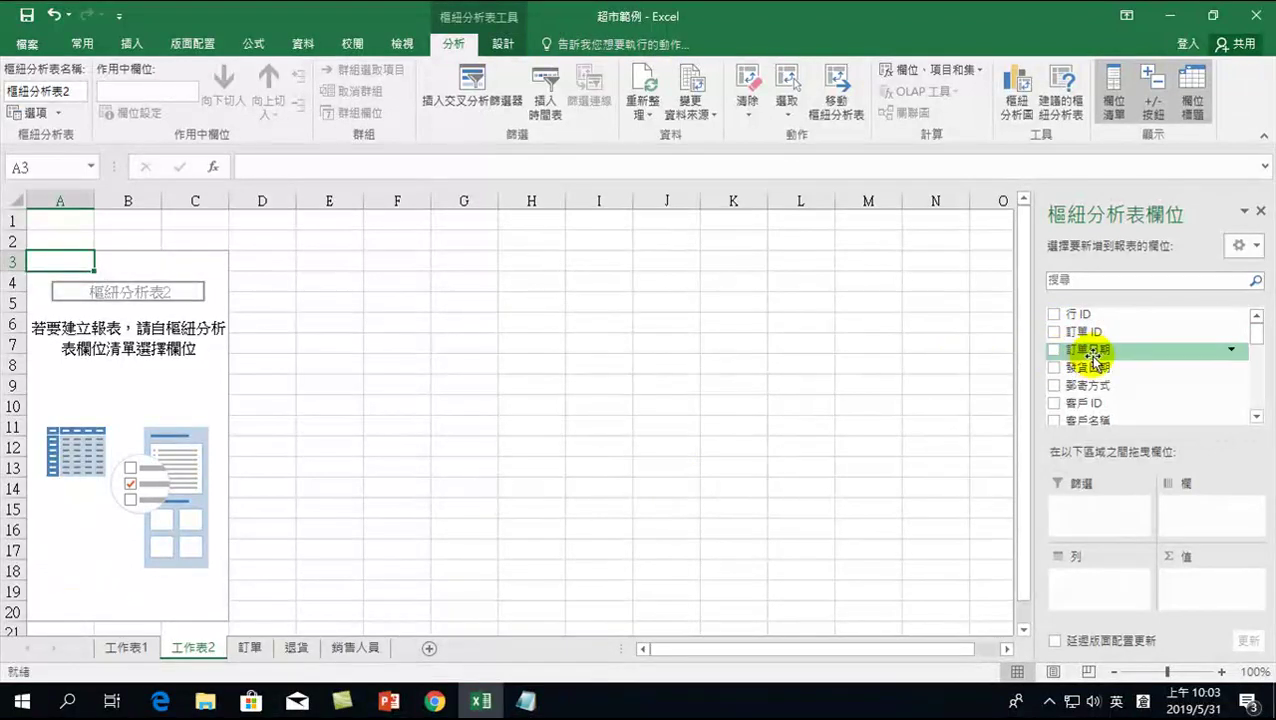
Add 訂單日期 as the rows and 銷售額 as the summed value of the second pivot table.
left_click(1054, 350)
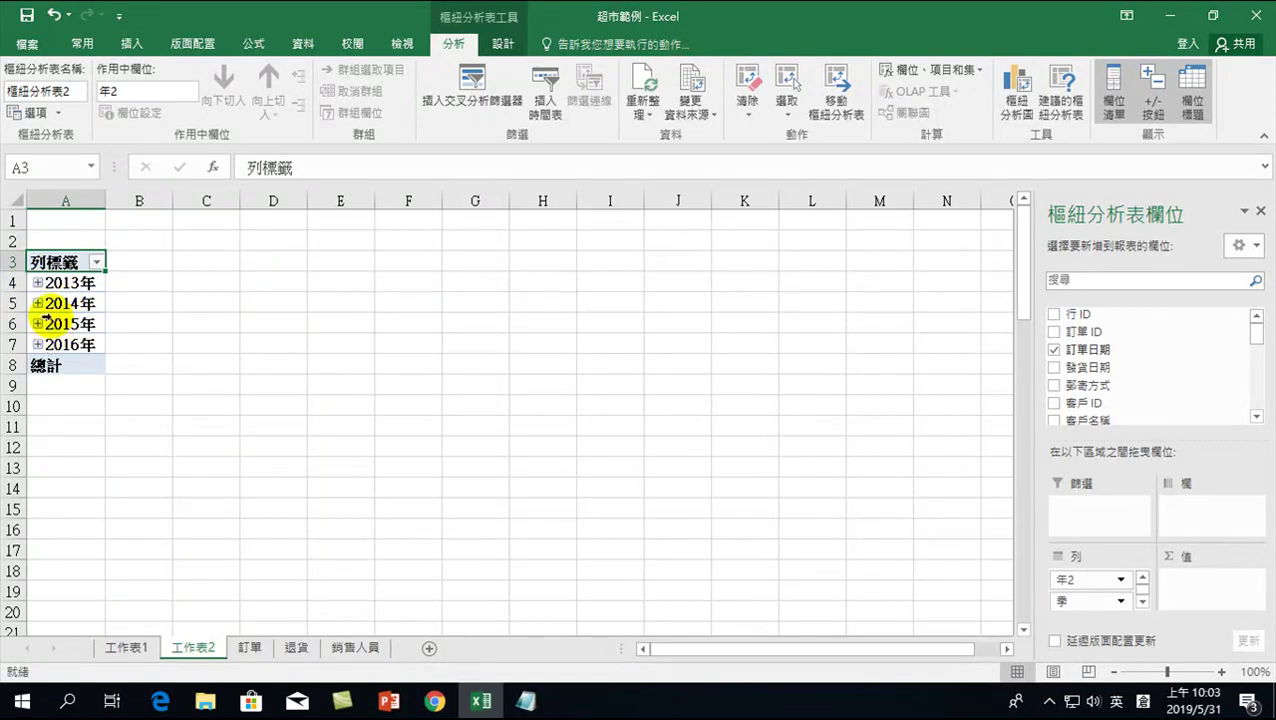
scroll(1125, 375, "down", 2)
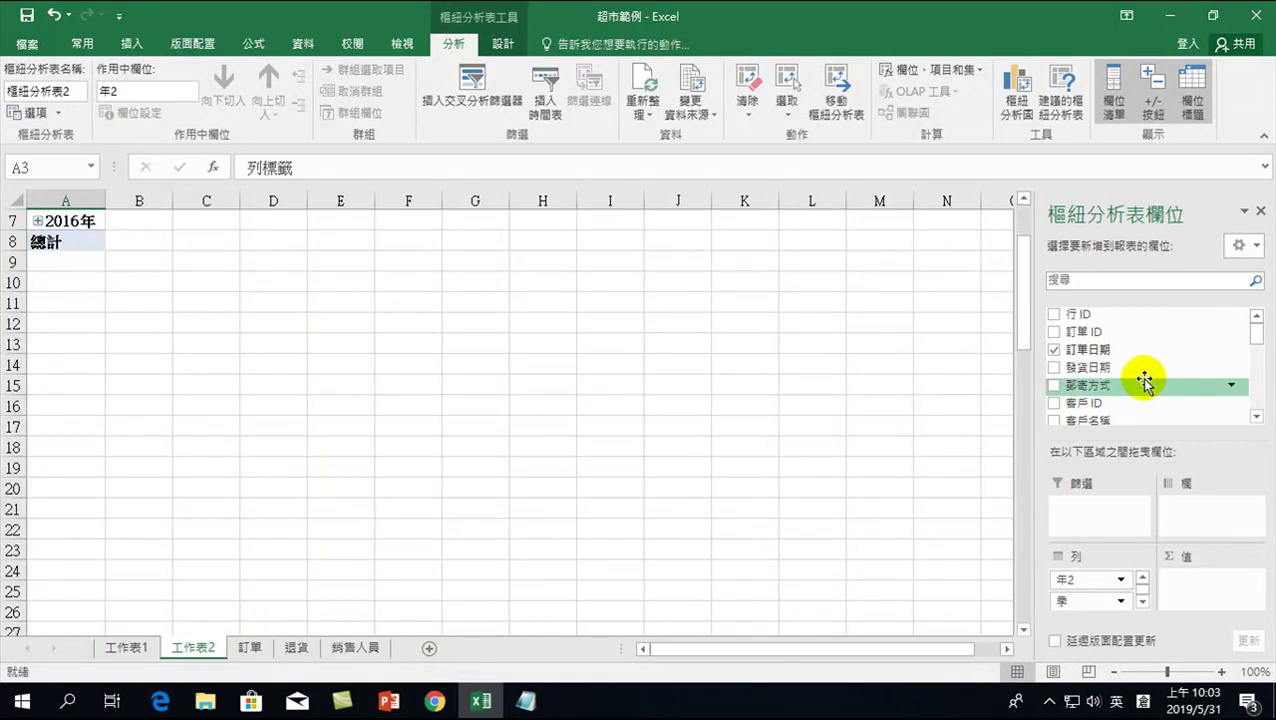
scroll(1210, 350, "up", 2)
left_click_drag(1258, 335, 1254, 382)
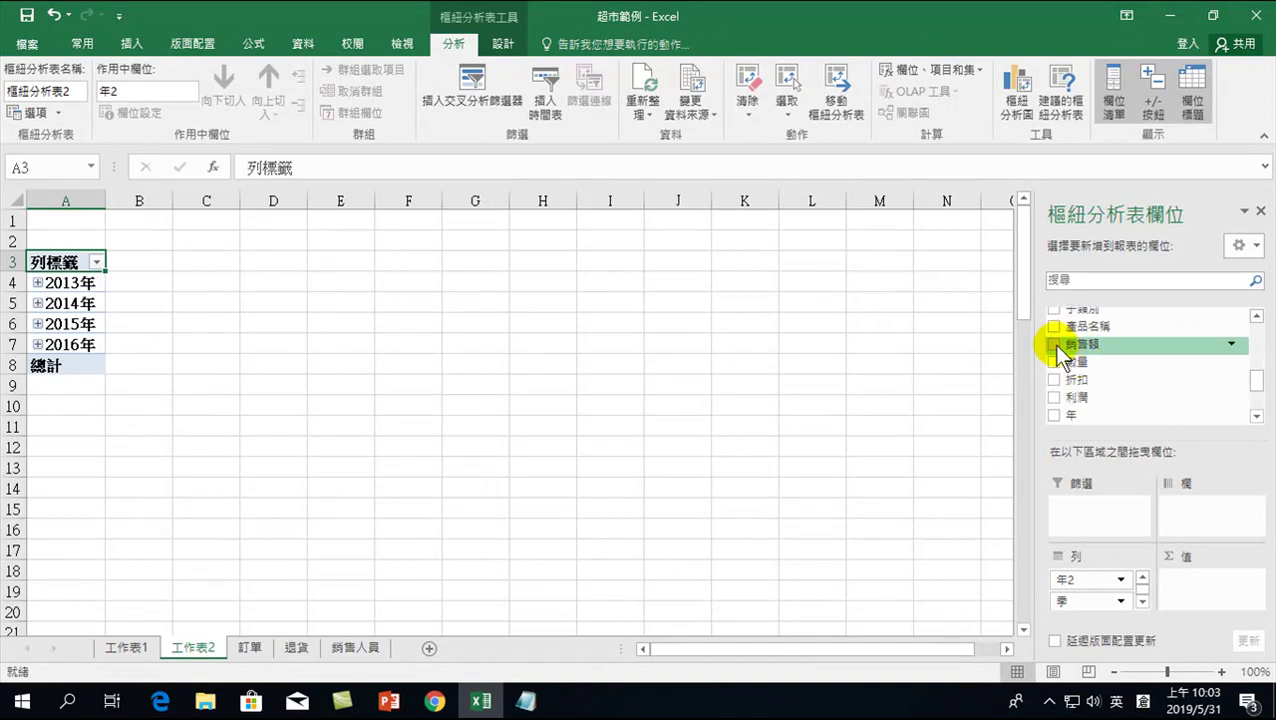
left_click(1055, 345)
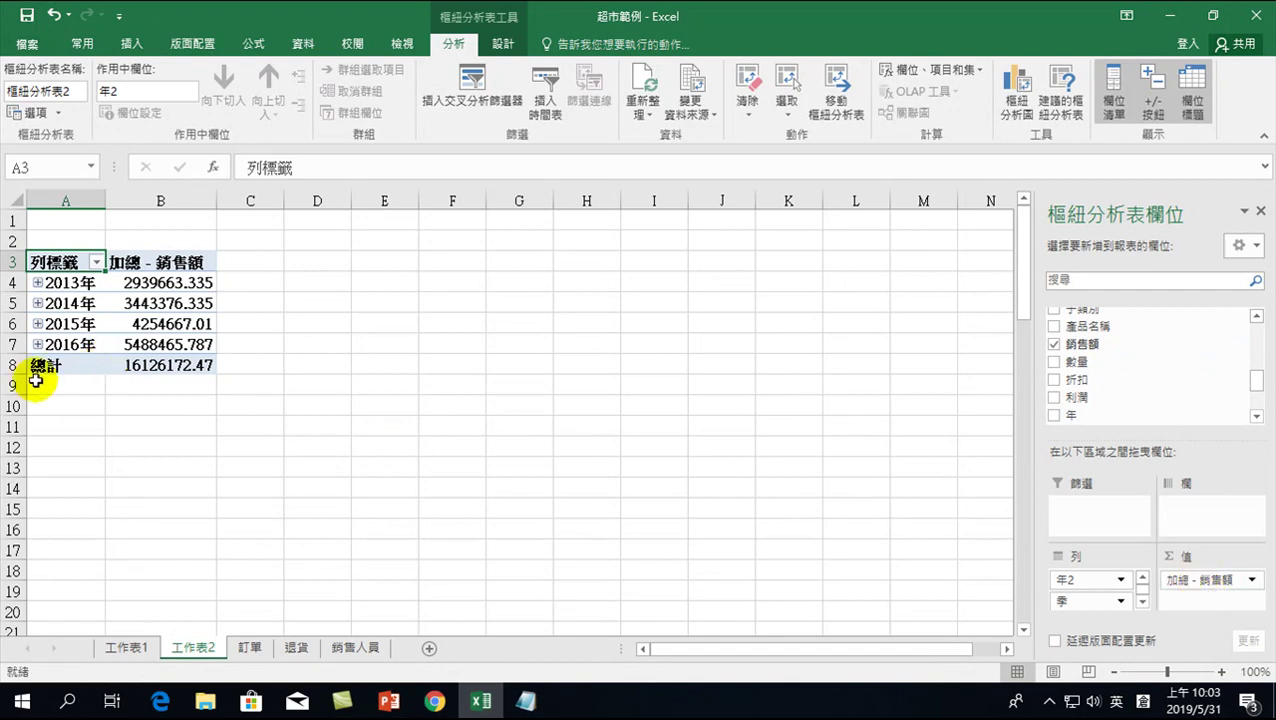
Expand all four years in the 工作表2 pivot table to list the sales by quarter.
mouse_move(167, 337)
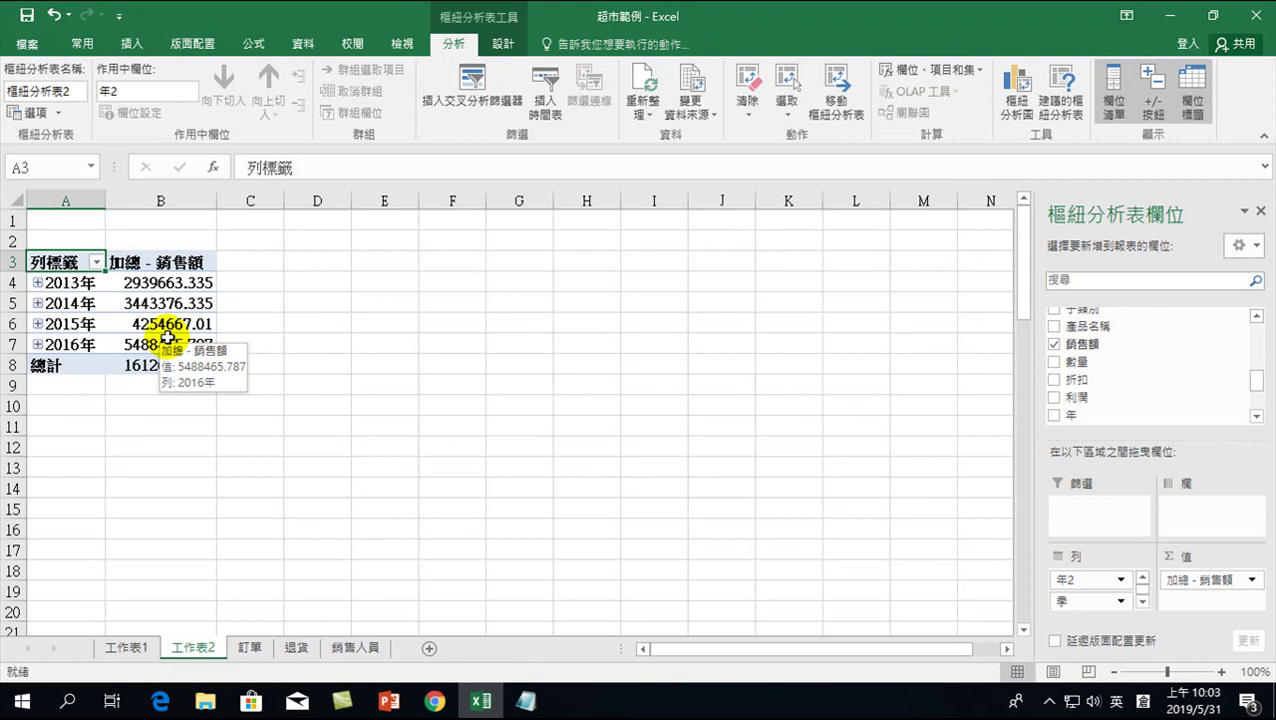
left_click(37, 283)
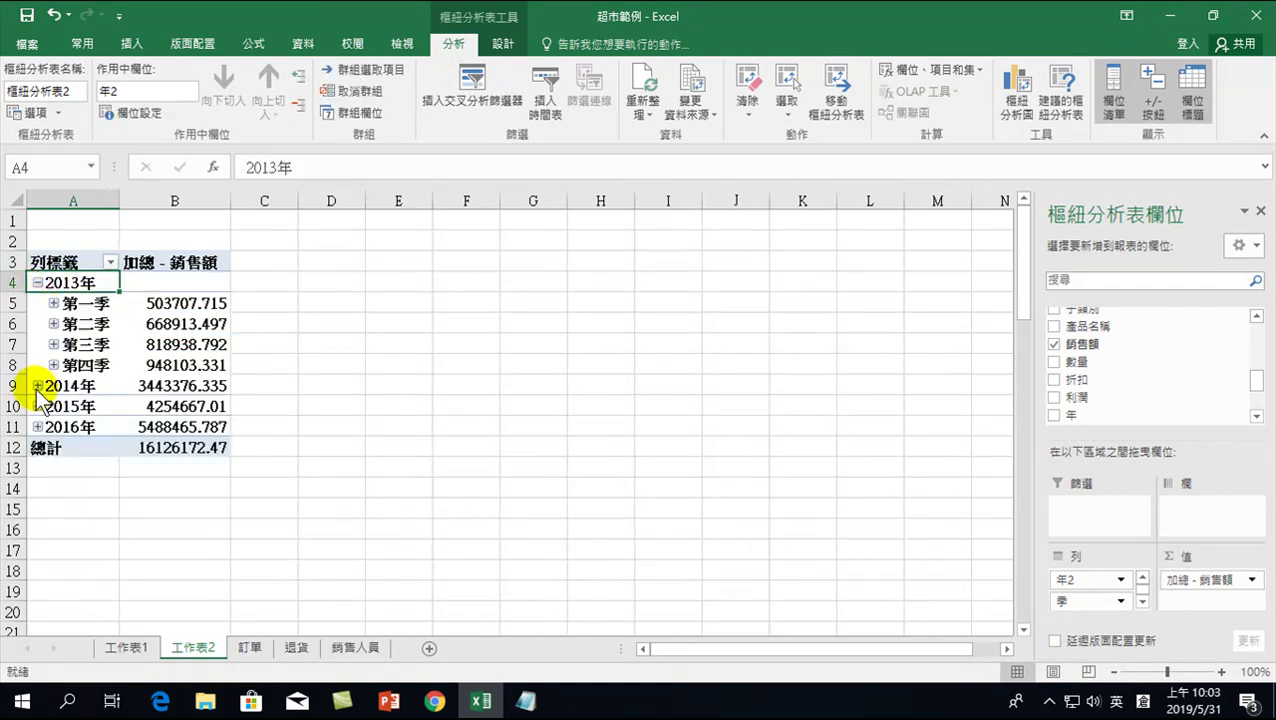
left_click(37, 387)
left_click(37, 489)
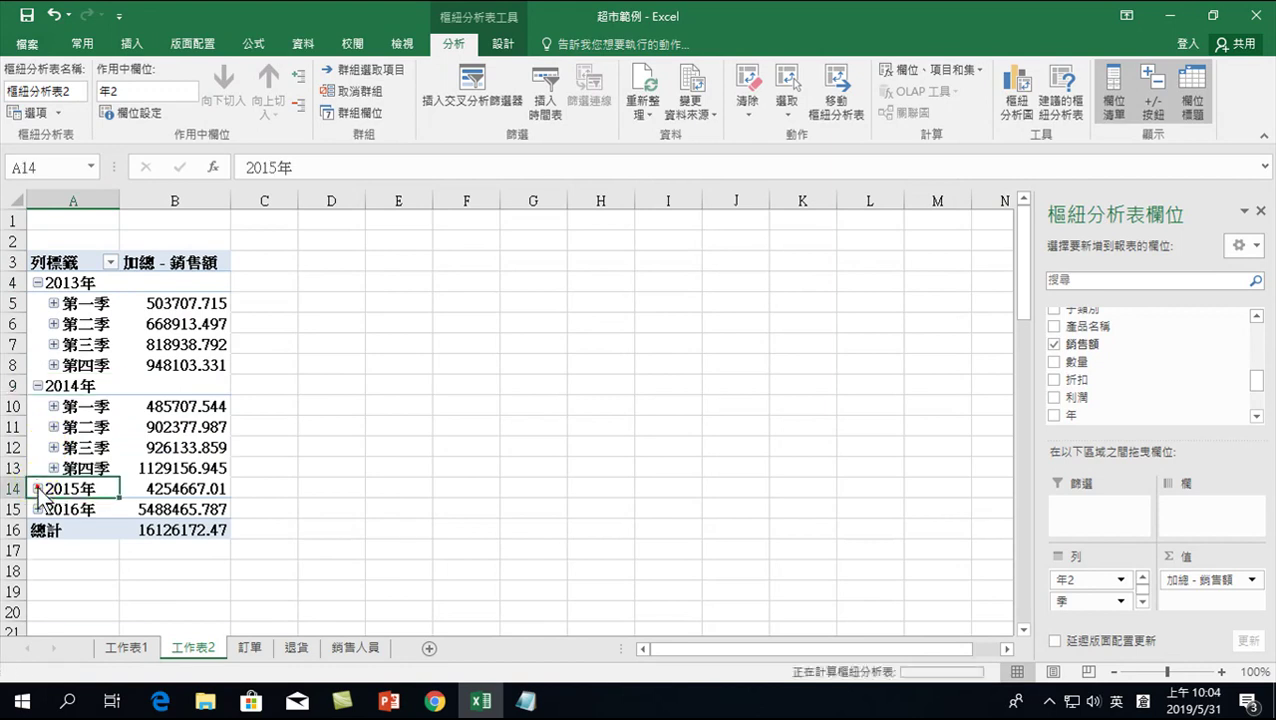
left_click(37, 591)
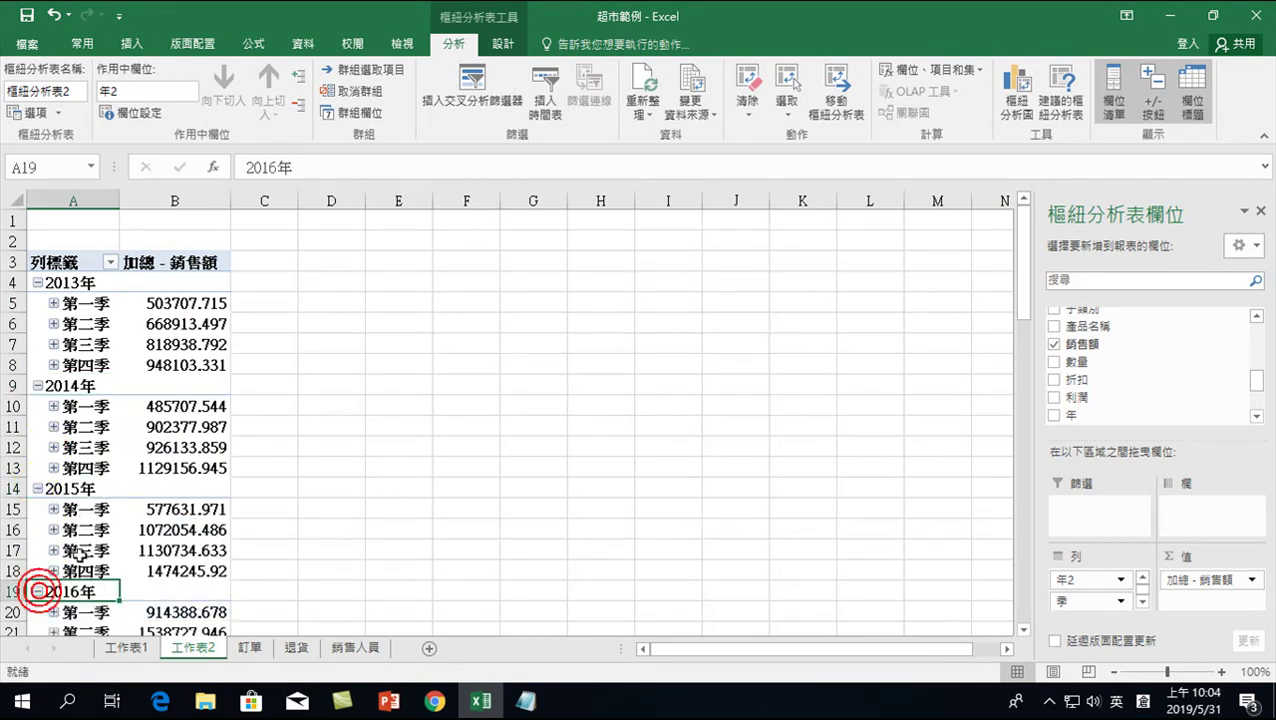
scroll(212, 421, "down", 4)
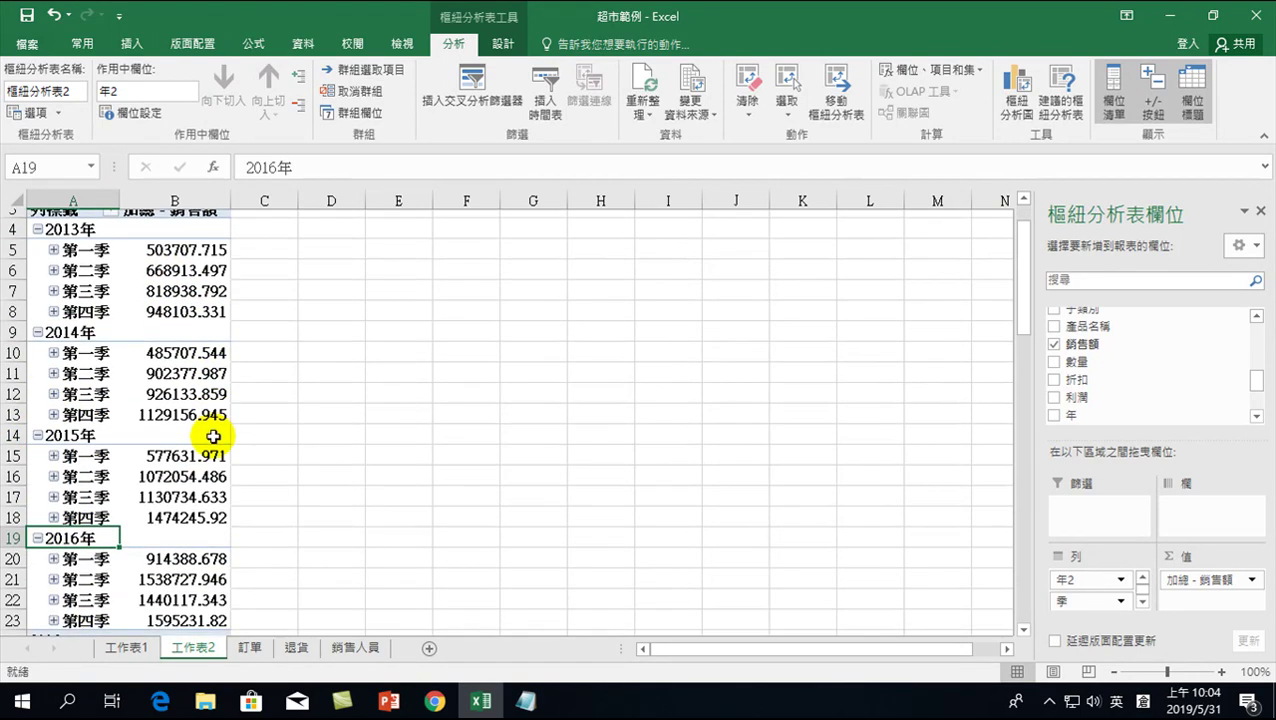
Expand all four quarters in the 工作表2 pivot table to list the sales by month.
mouse_move(215, 372)
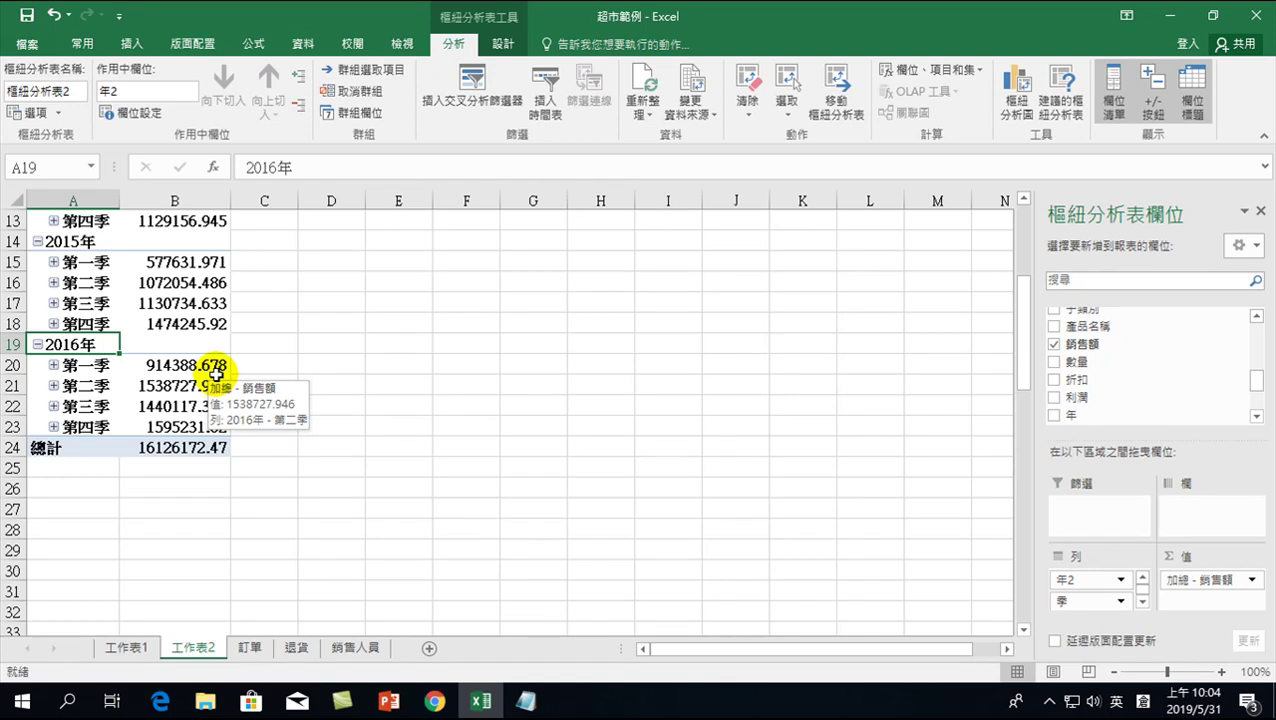
scroll(208, 373, "up", 4)
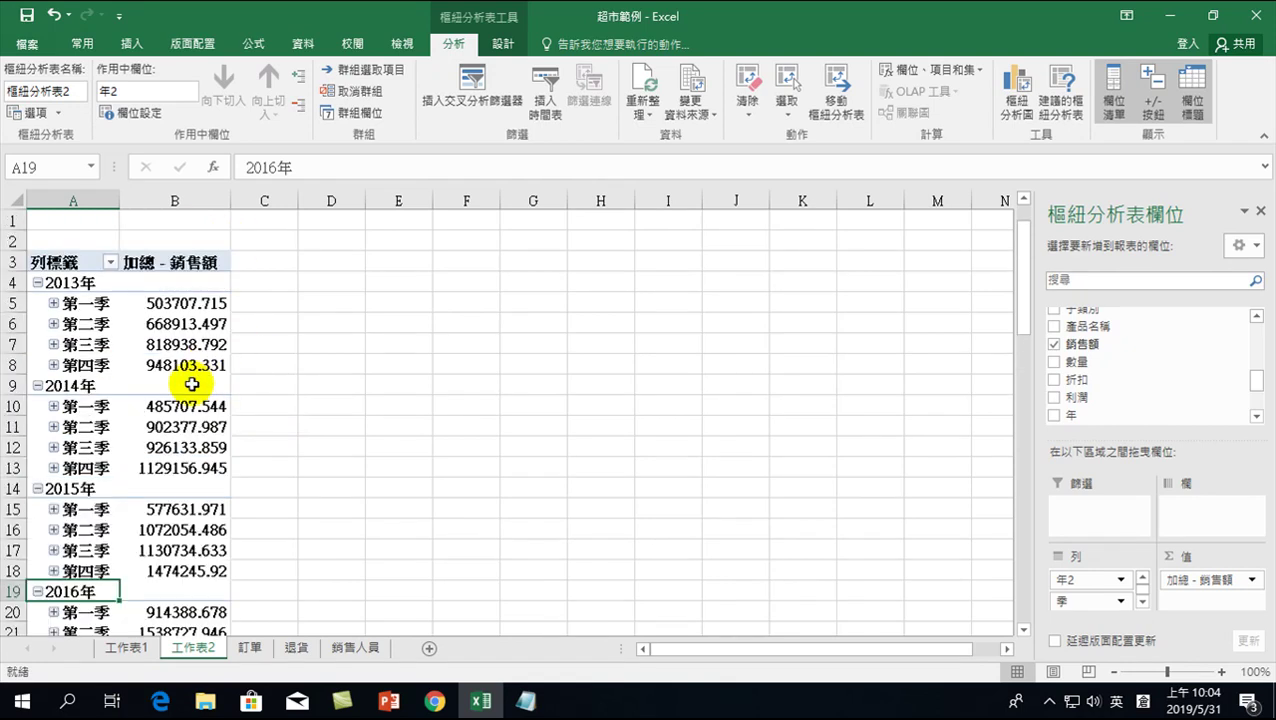
left_click(53, 303)
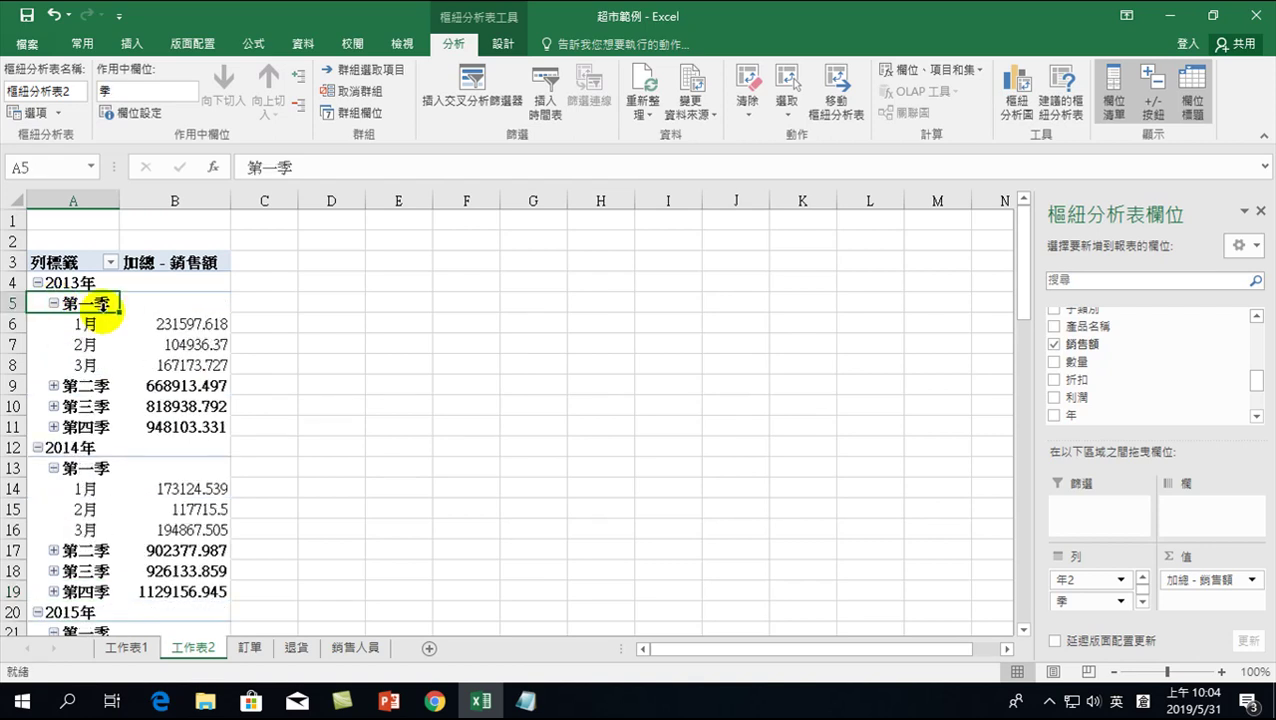
left_click(53, 386)
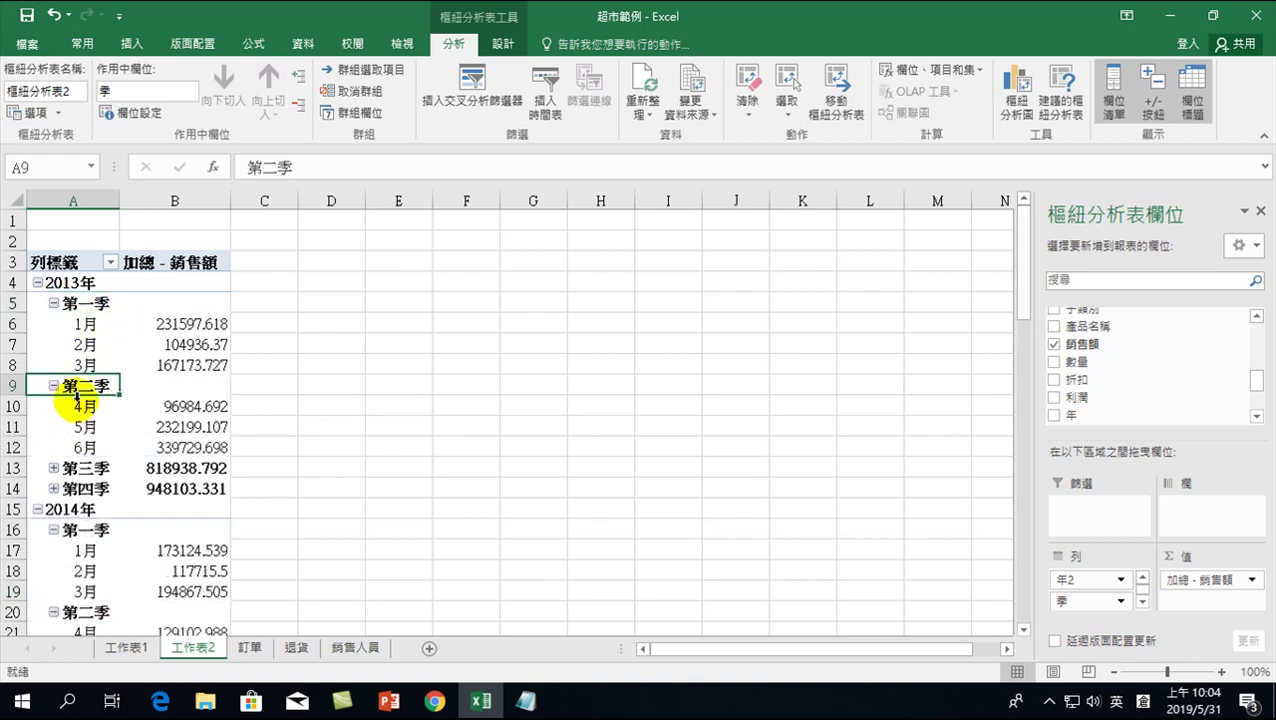
left_click(53, 468)
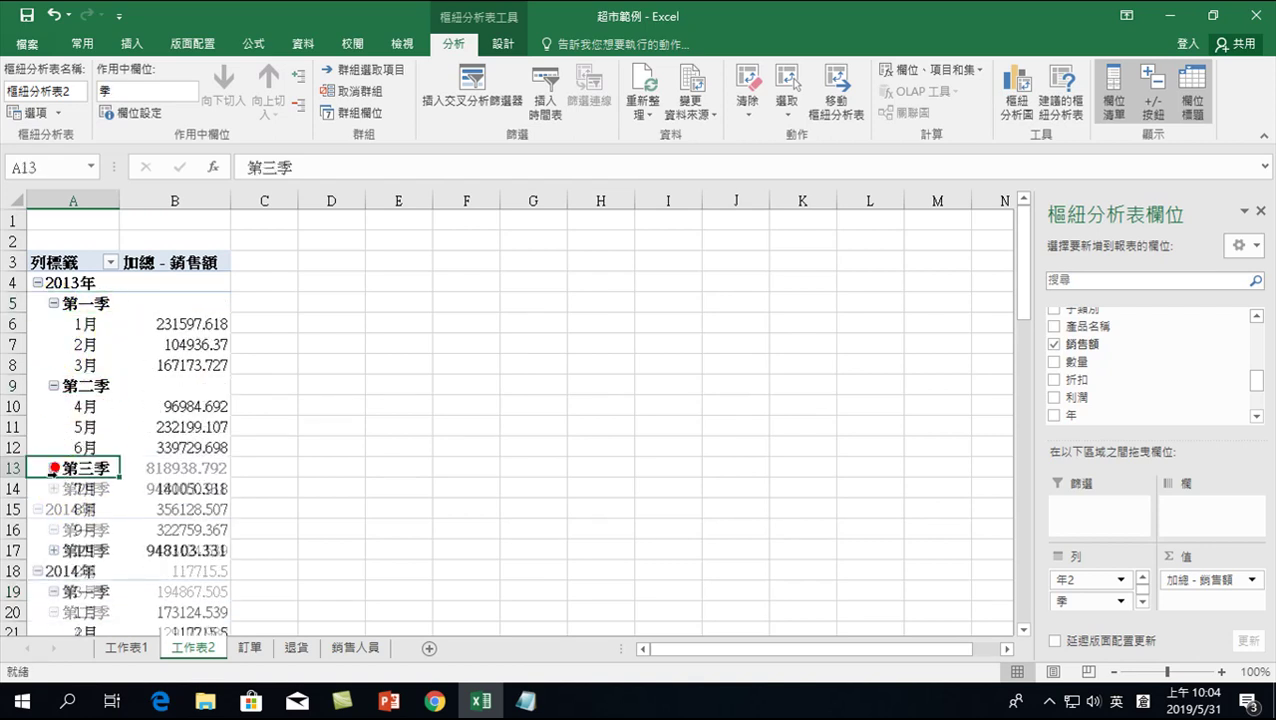
left_click(53, 550)
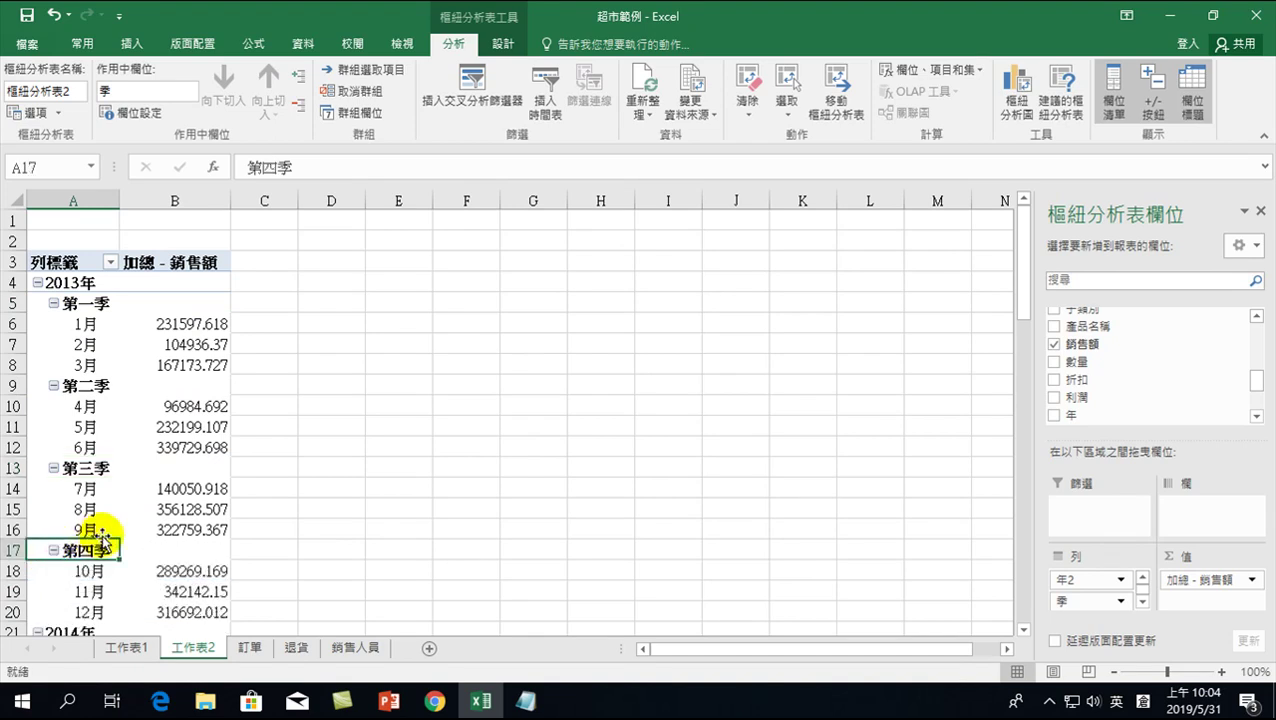
scroll(110, 520, "down", 3)
scroll(170, 485, "up", 3)
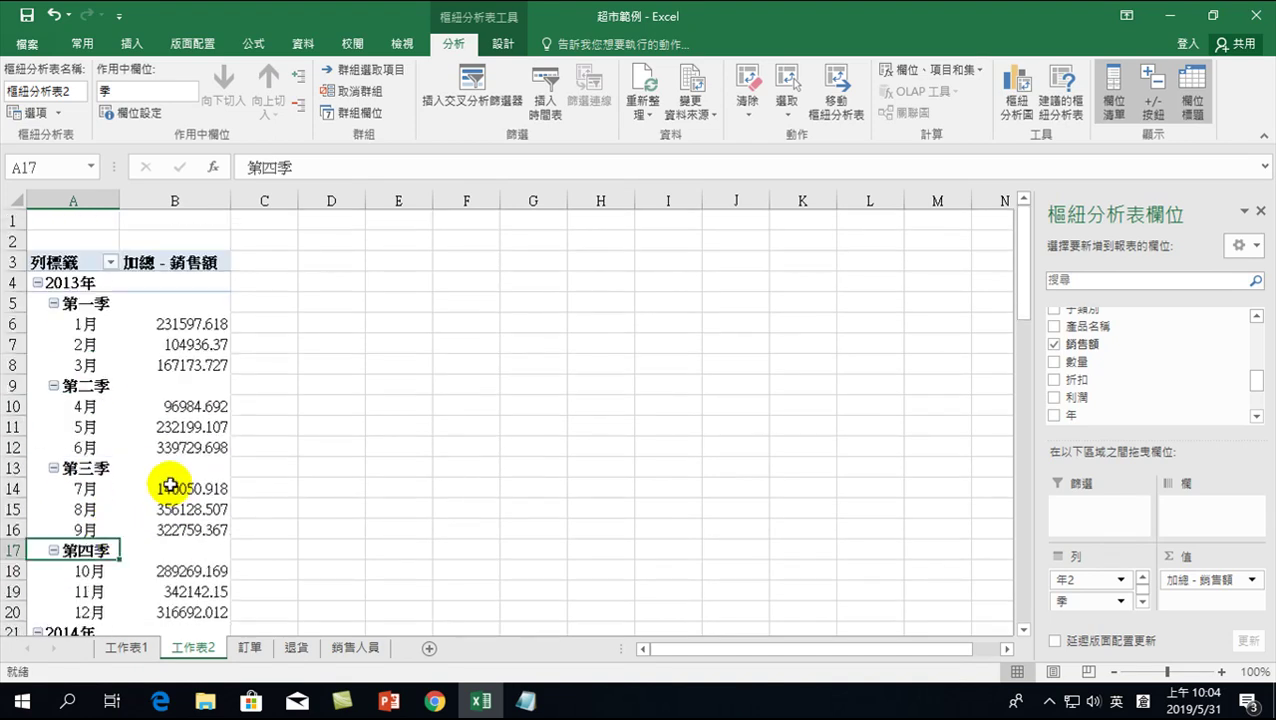
Regroup the order dates in the 工作表2 pivot table by quarter and year only, leaving out months.
mouse_move(172, 486)
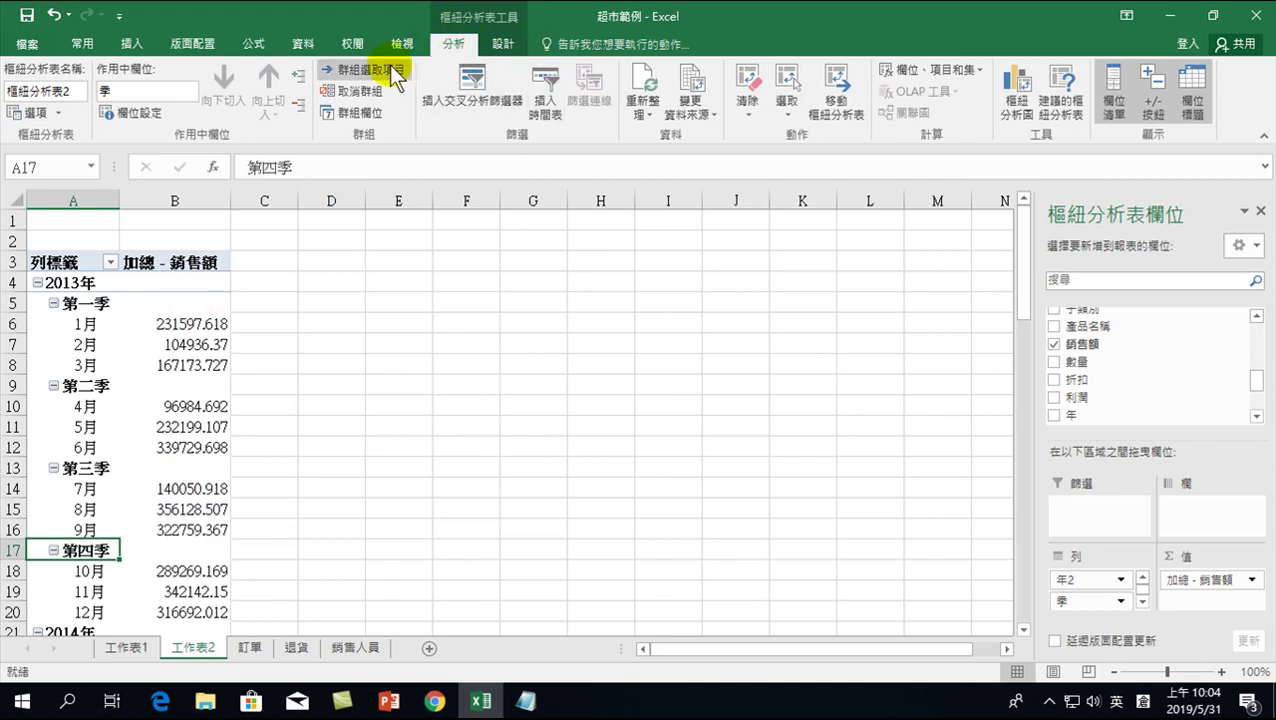
left_click(362, 78)
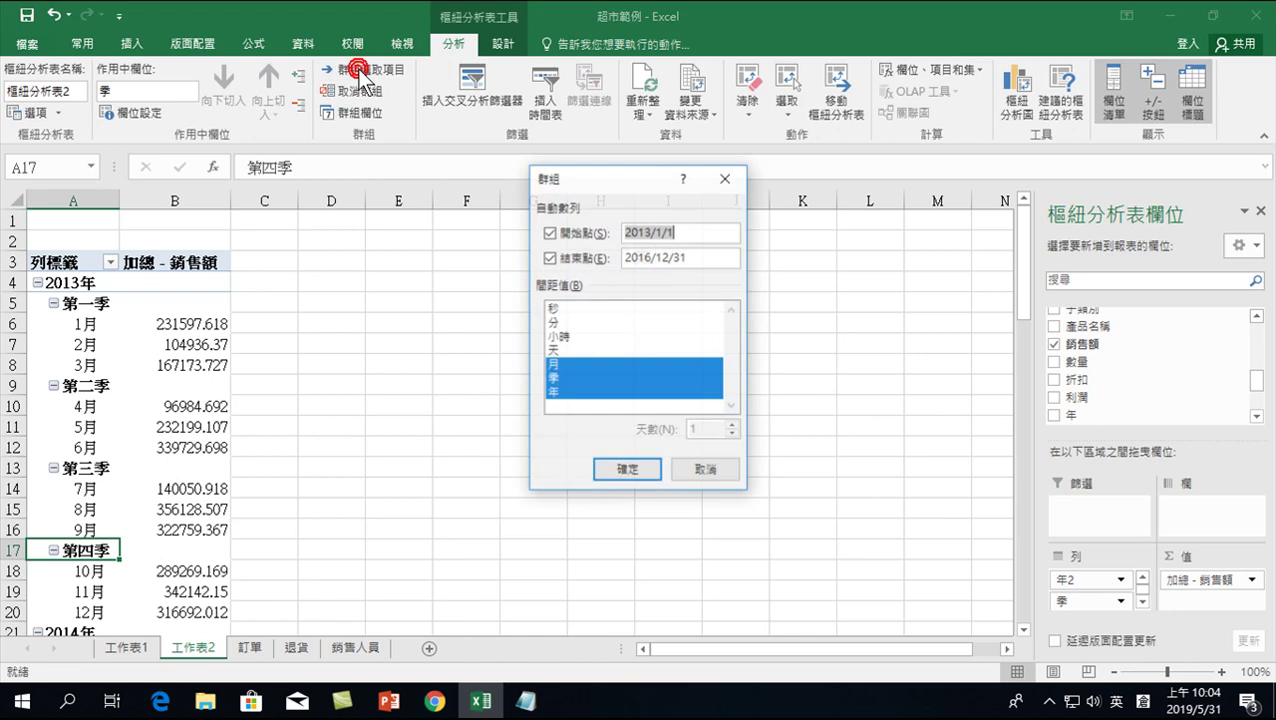
left_click(563, 365)
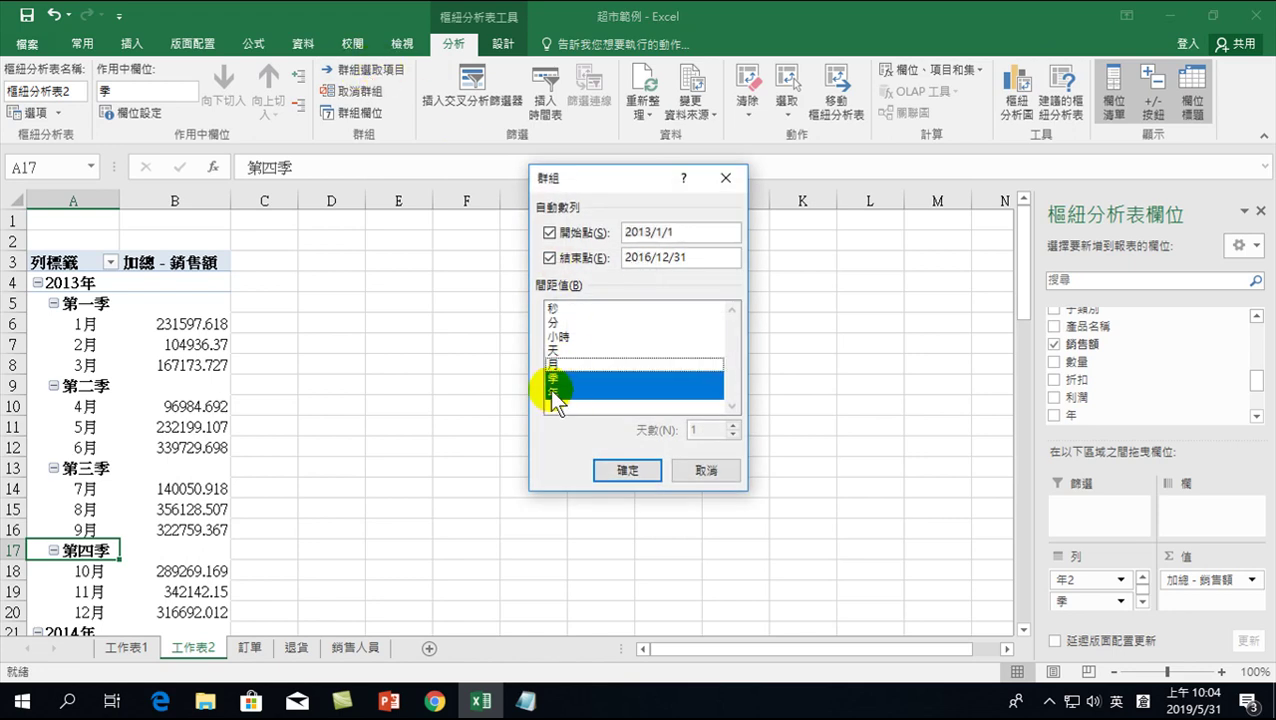
left_click(624, 468)
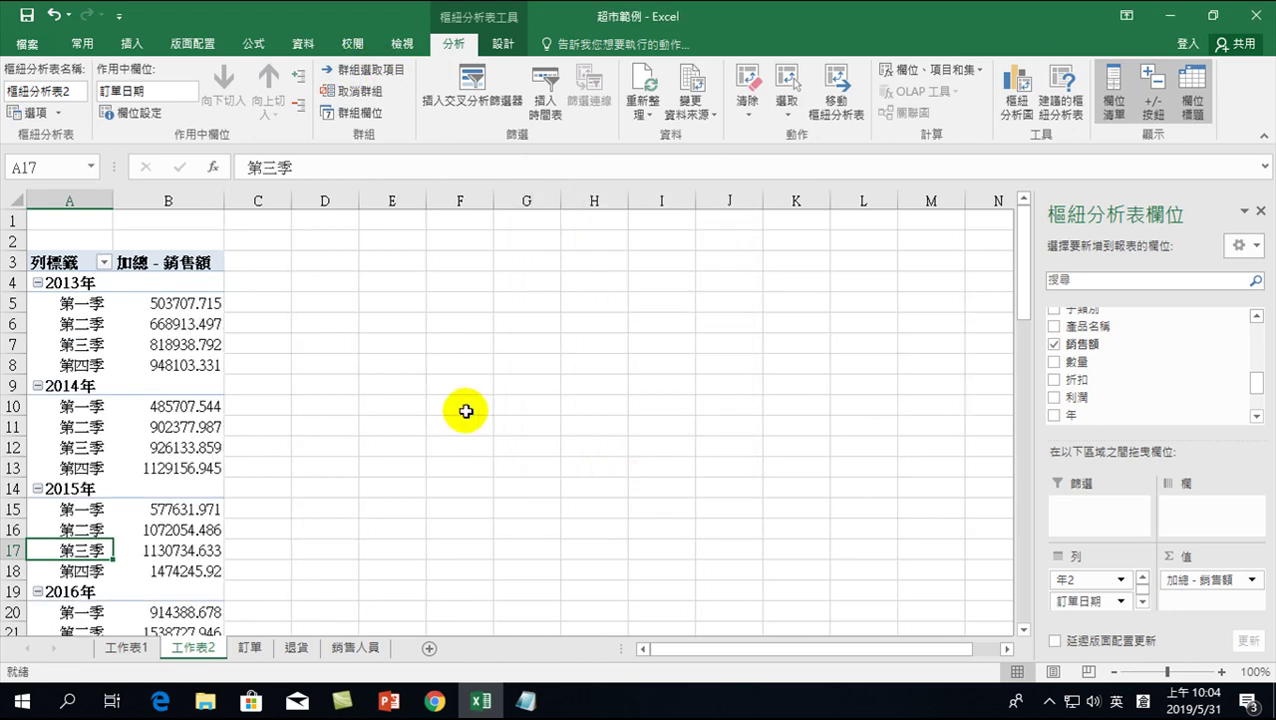
scroll(118, 511, "down", 5)
scroll(118, 511, "up", 5)
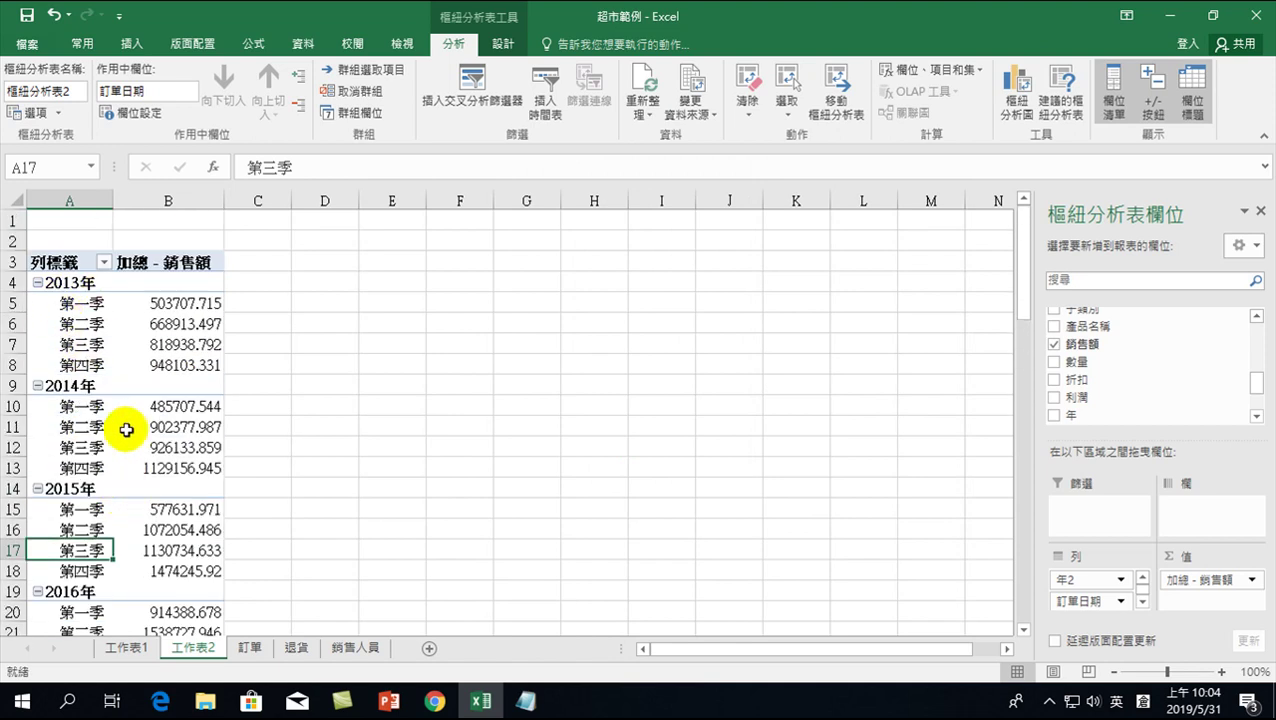
Add months back to the quarter and year grouping of the 工作表2 pivot table.
left_click(357, 70)
left_click(551, 366)
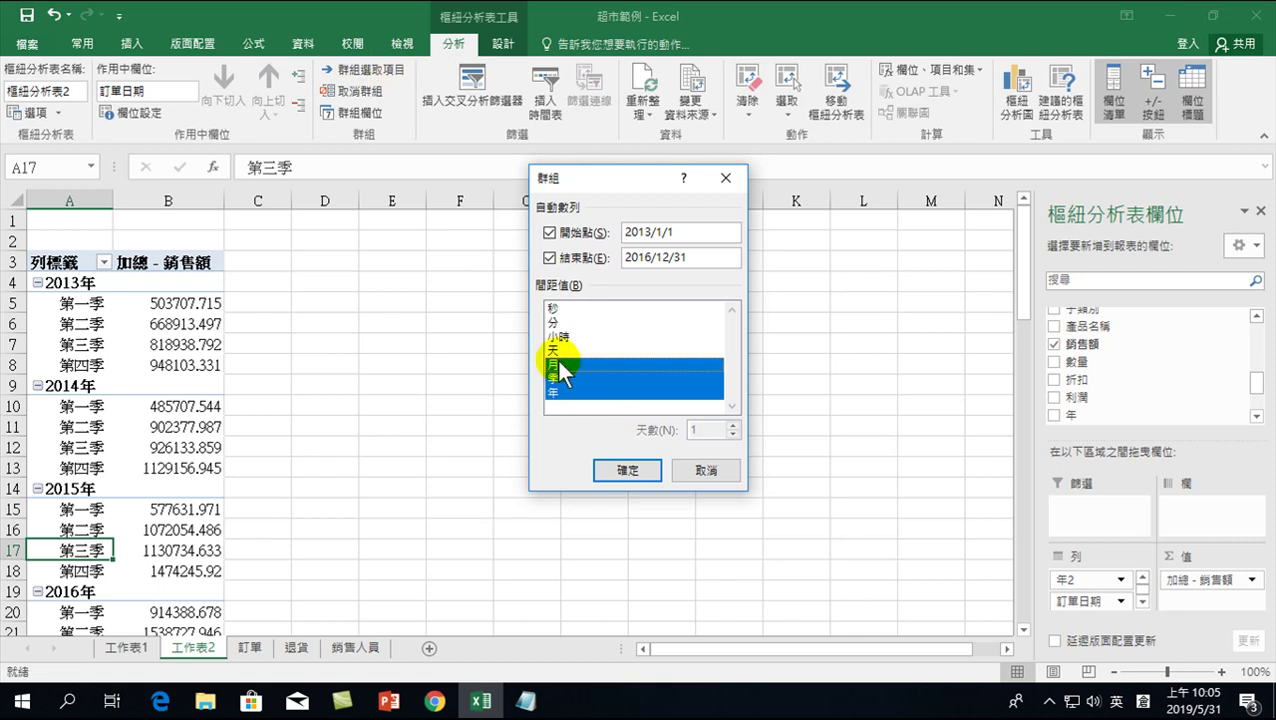
left_click(624, 470)
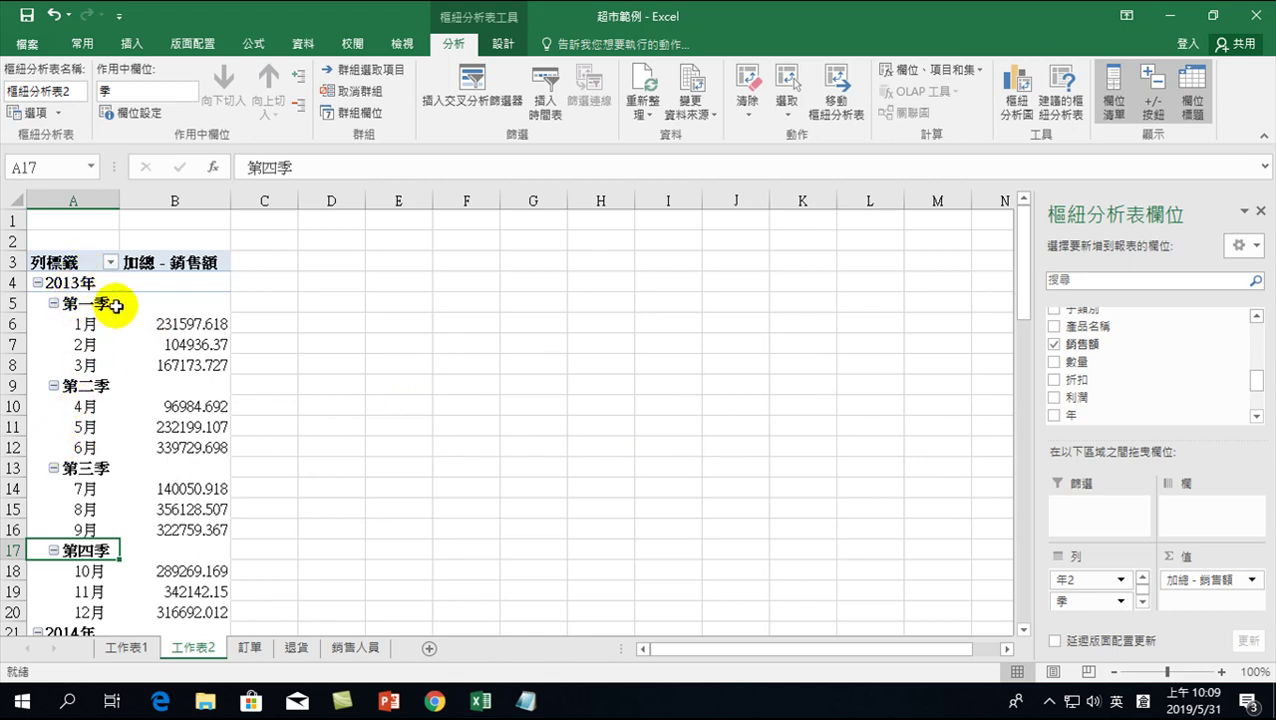
Copy the pivot table rows from 2013年 through December 2016 (A4:B71) and paste them as values only starting at E4.
left_click(76, 283)
left_click_drag(76, 283, 177, 550)
right_click(182, 520)
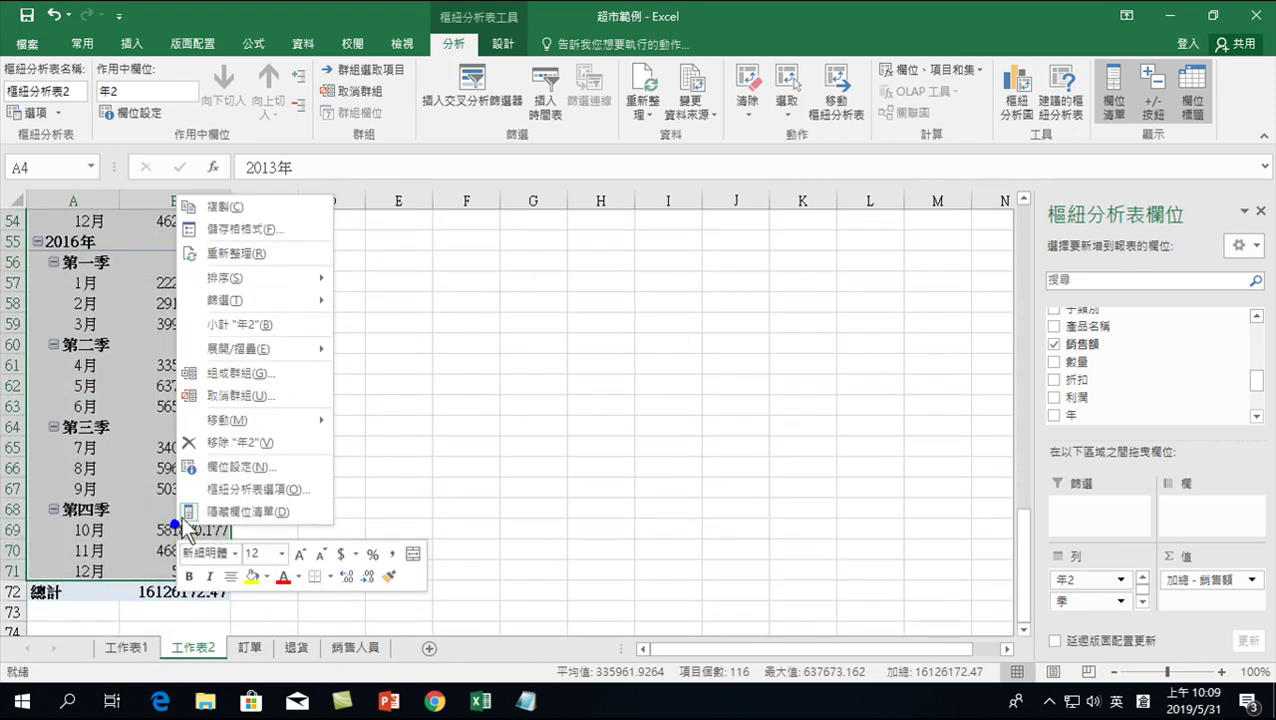
left_click(224, 207)
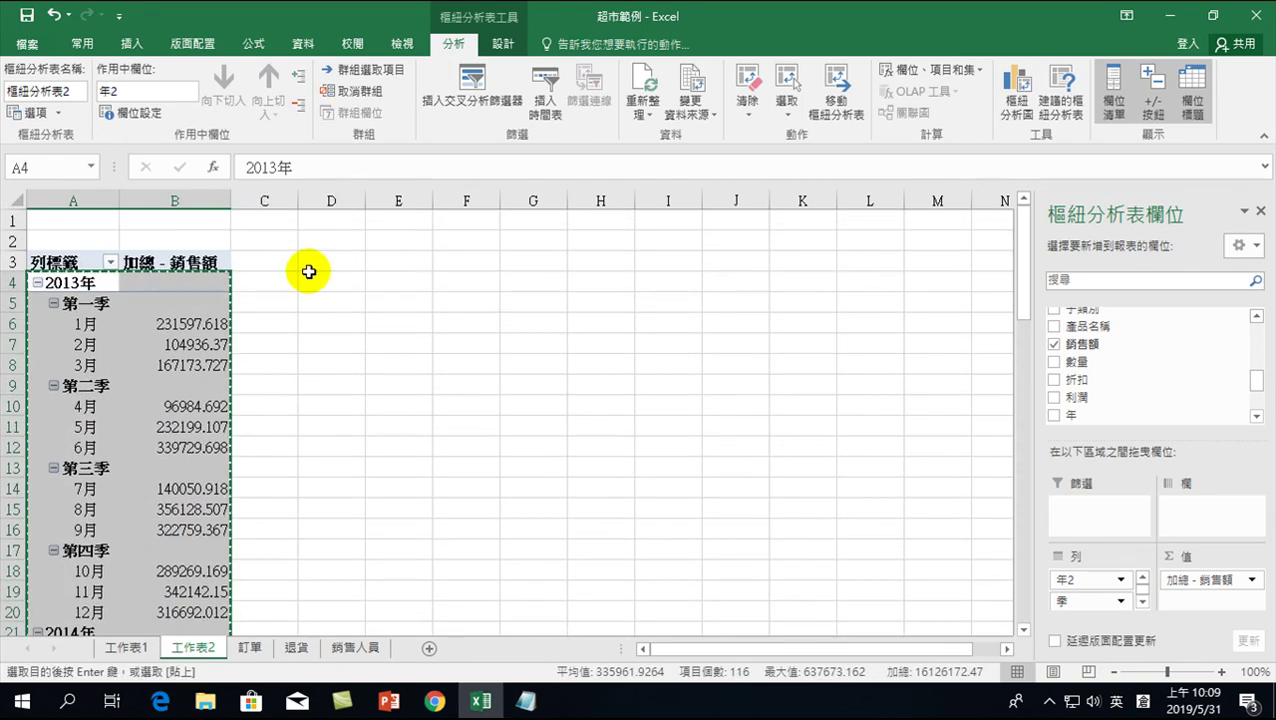
right_click(395, 284)
left_click(462, 363)
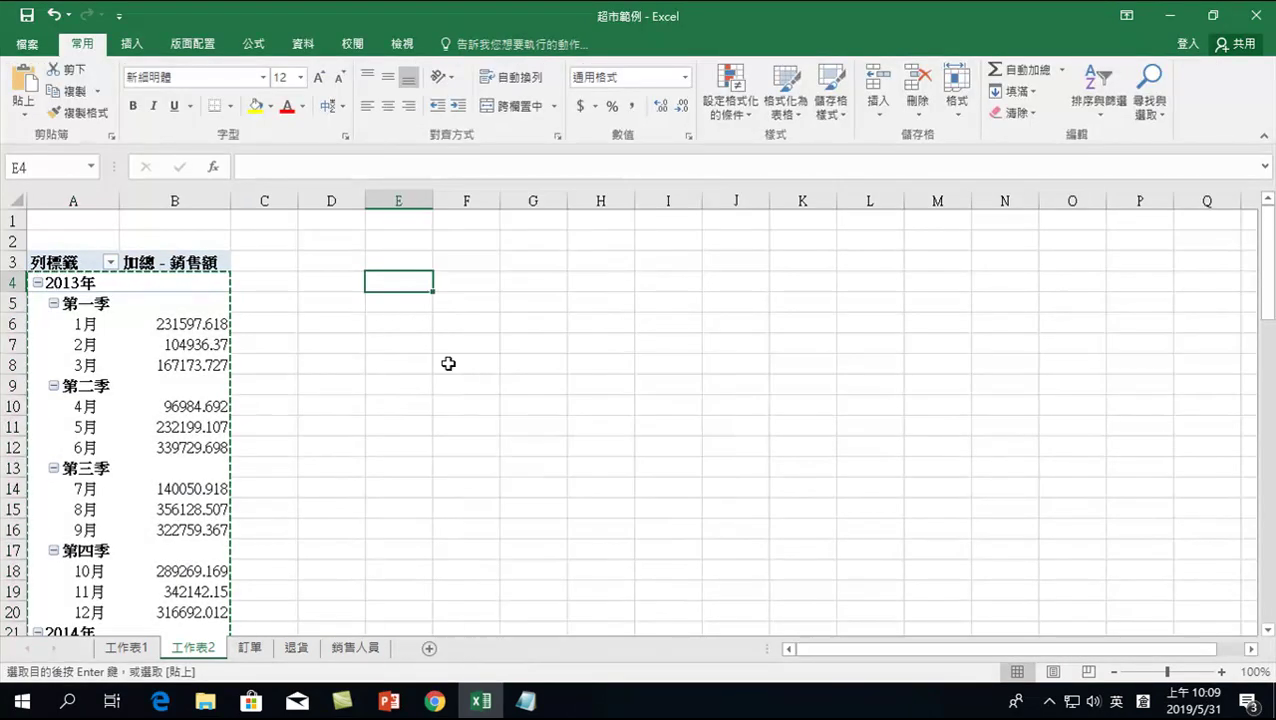
left_click(309, 279)
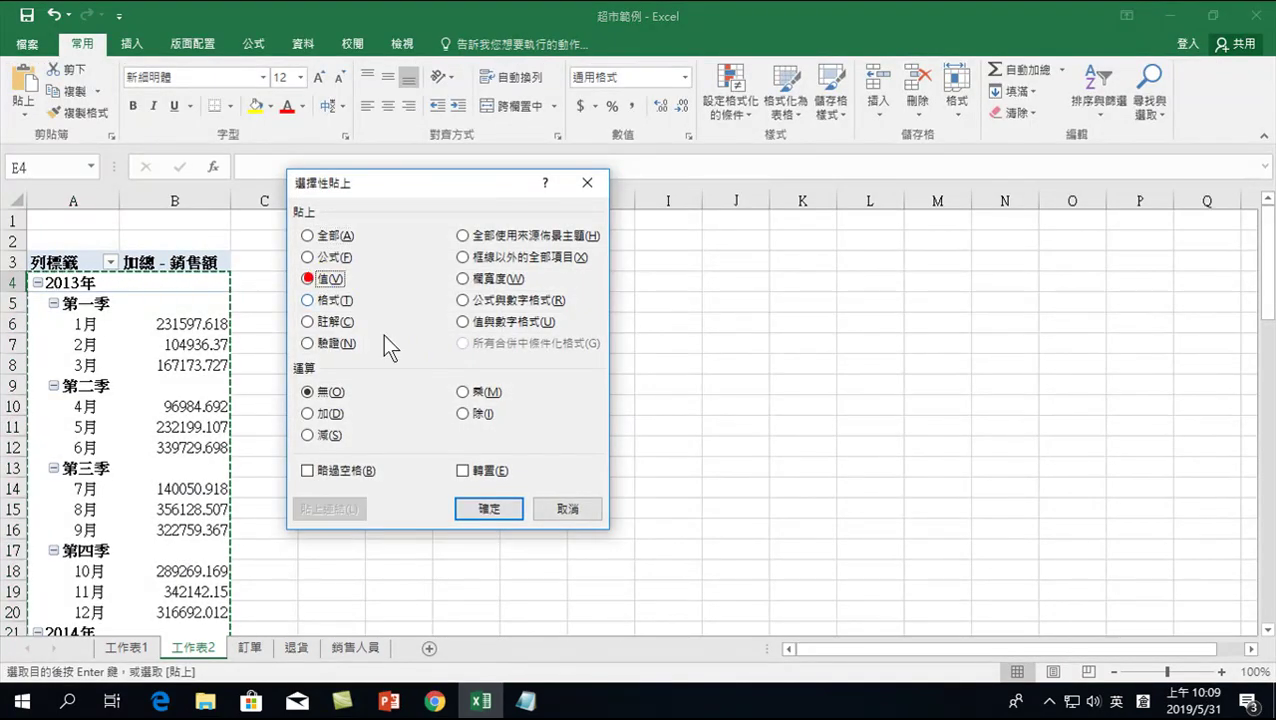
left_click(489, 510)
Delete the 2013年, 第一季 and 第二季 header cells of 2013 from the pasted E:F list, shifting the cells below up.
left_click_drag(400, 285, 475, 298)
right_click(475, 298)
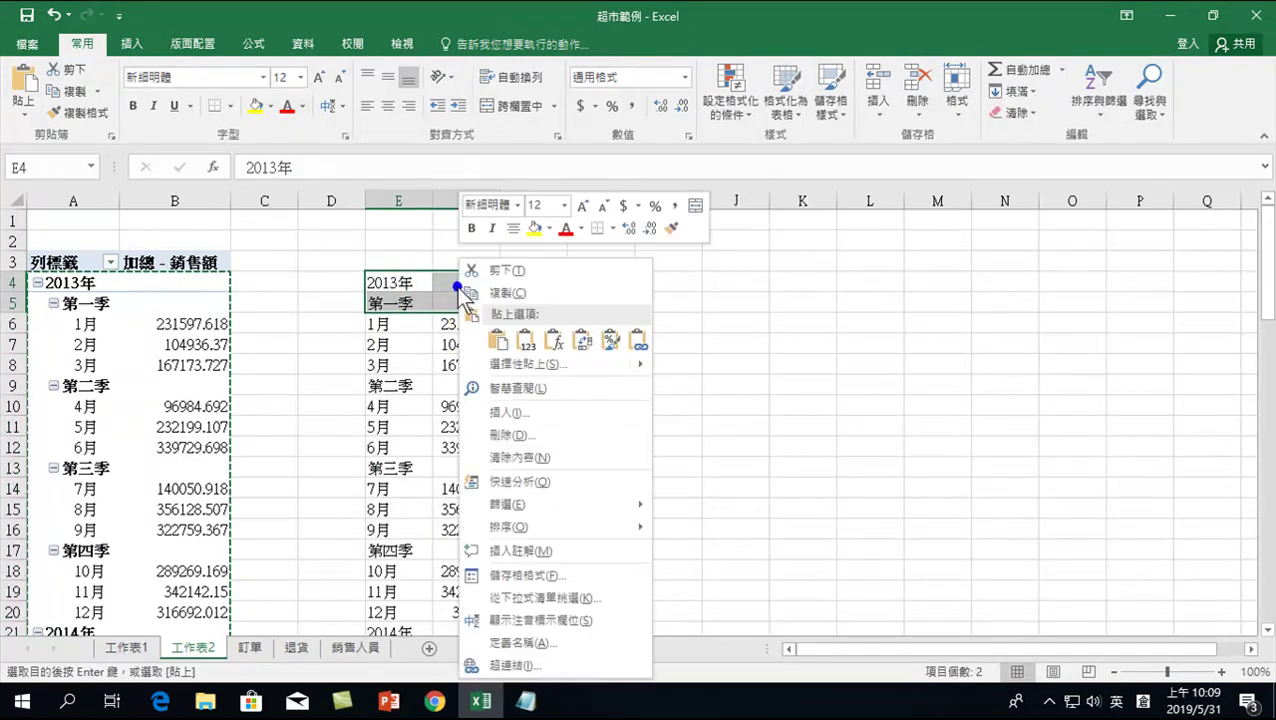
left_click(503, 436)
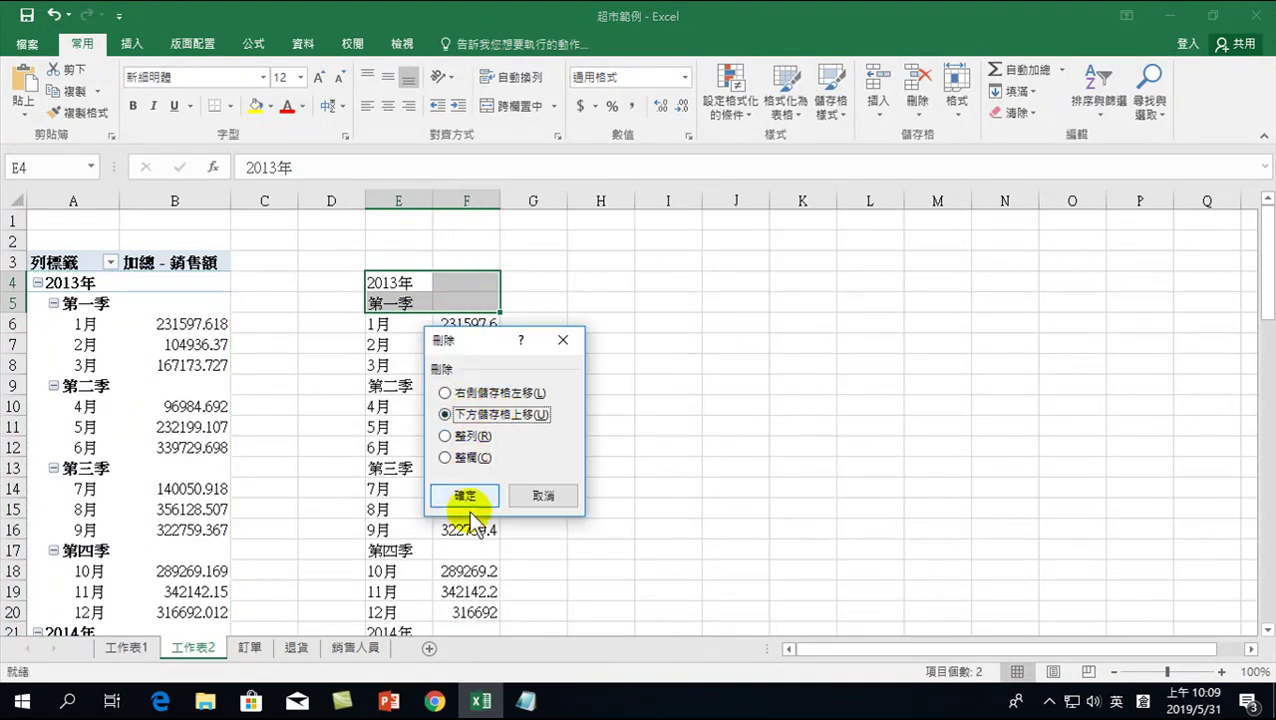
left_click(469, 496)
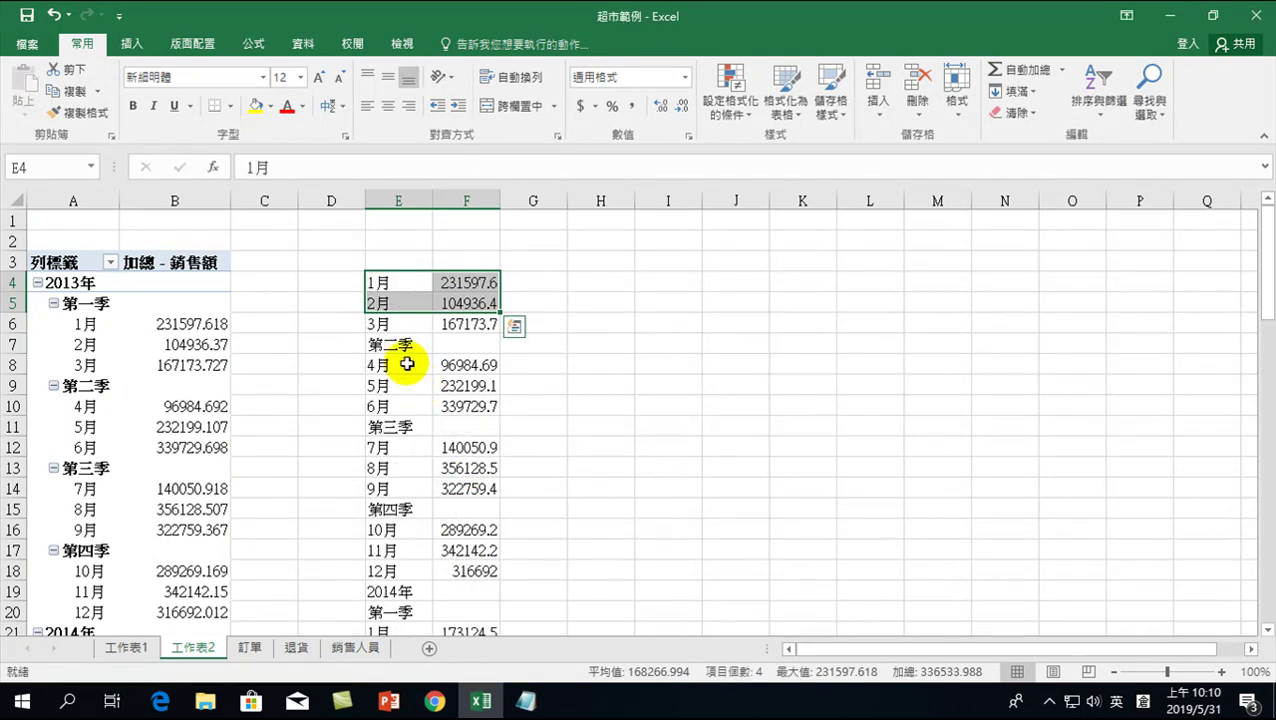
left_click_drag(385, 345, 470, 344)
right_click(470, 344)
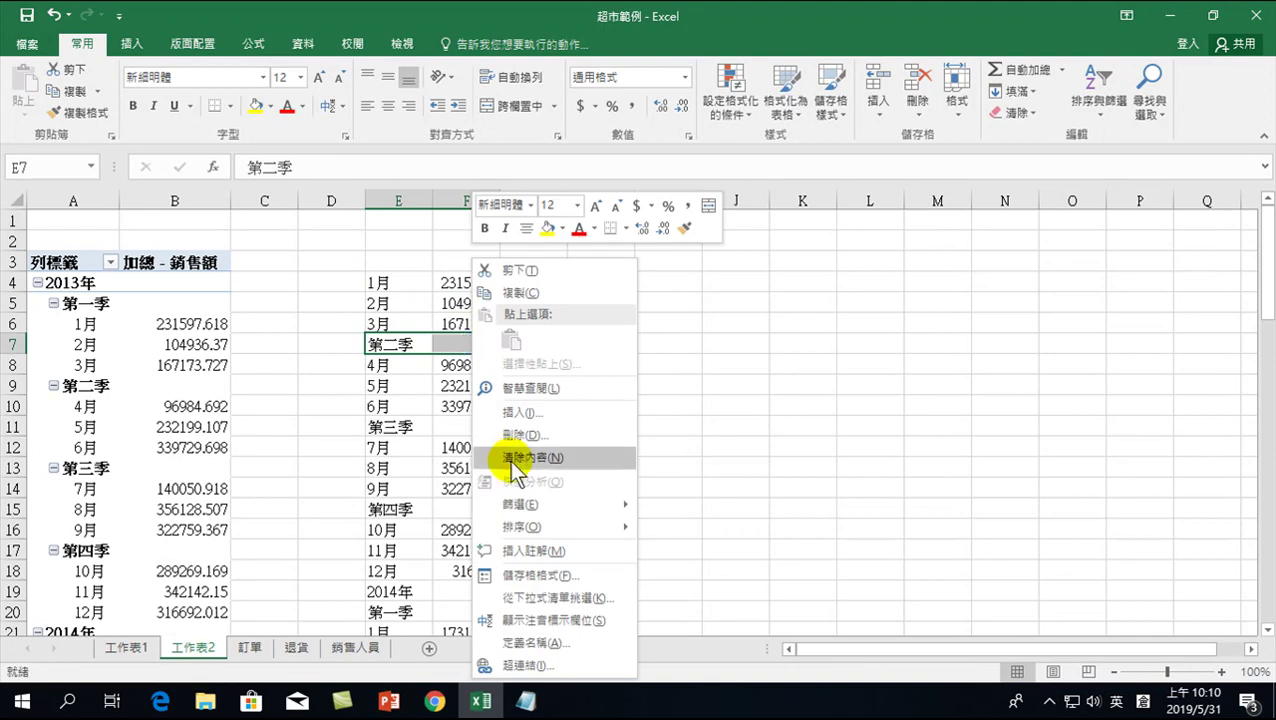
left_click(505, 432)
left_click(471, 488)
Delete the 第三季 and 第四季 header cells of 2013 from the pasted list, shifting the cells below up.
left_click_drag(375, 404, 456, 405)
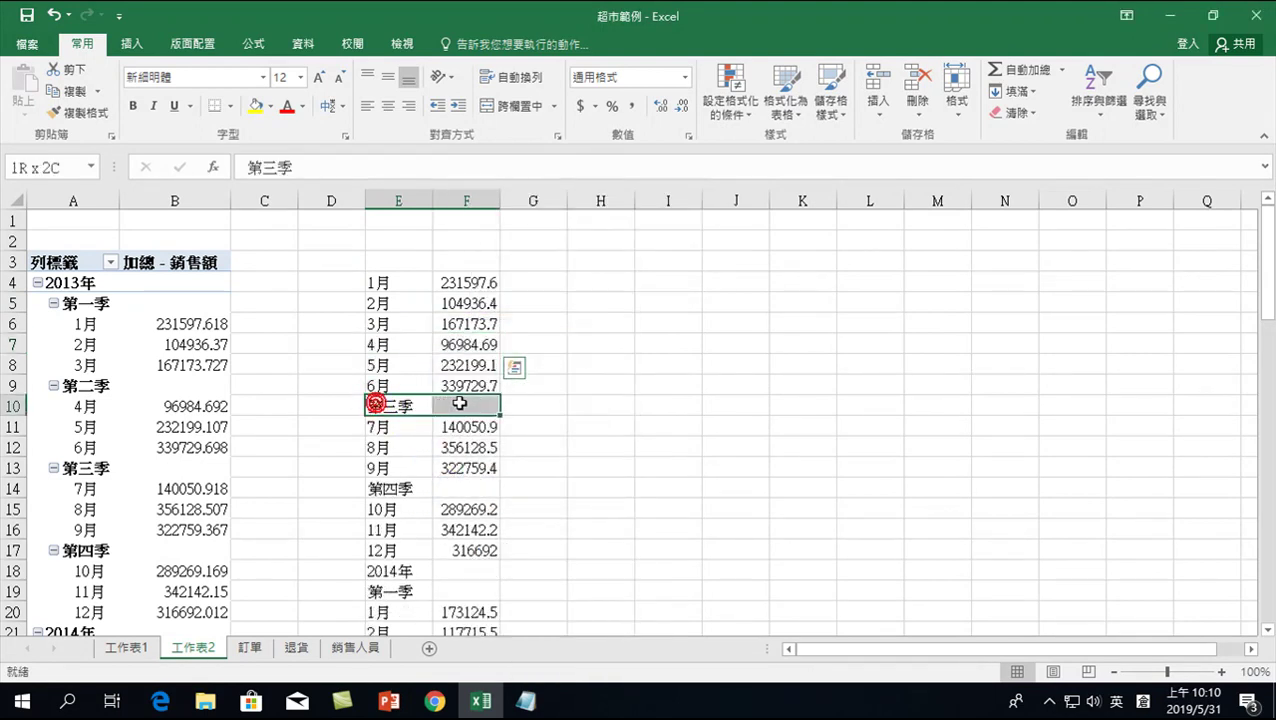
right_click(456, 405)
left_click(505, 435)
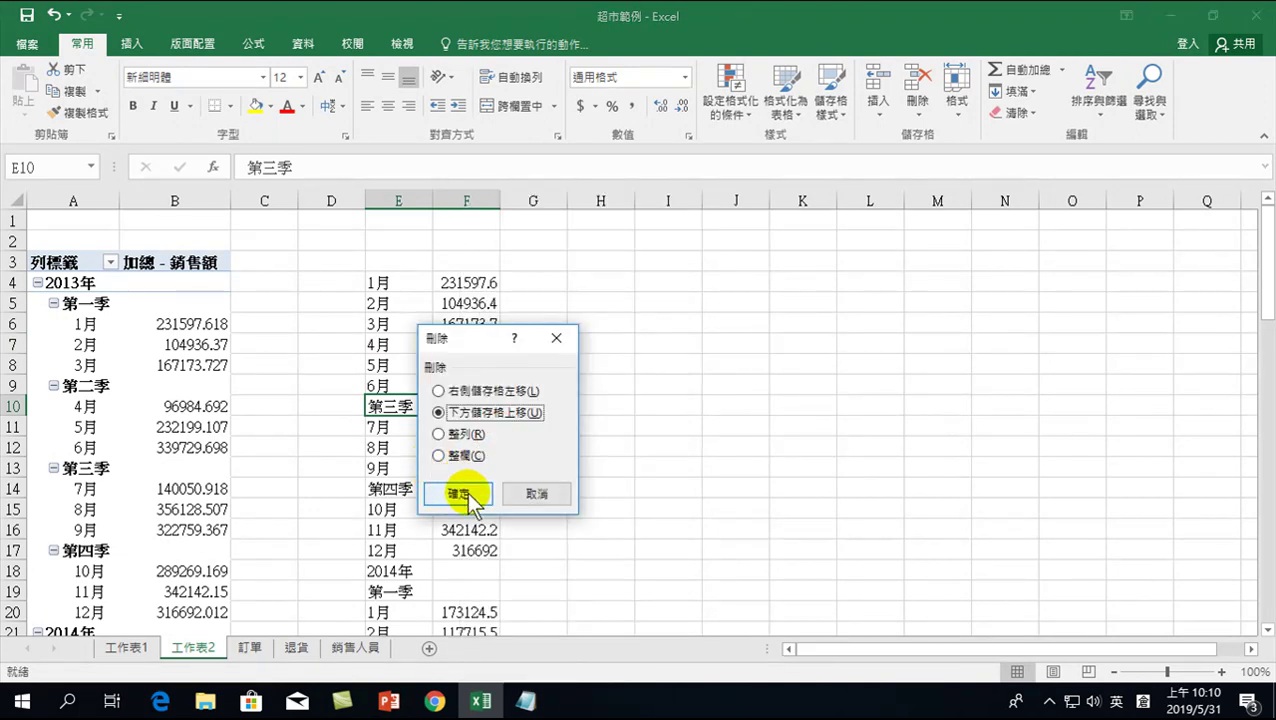
left_click(466, 496)
left_click(388, 468)
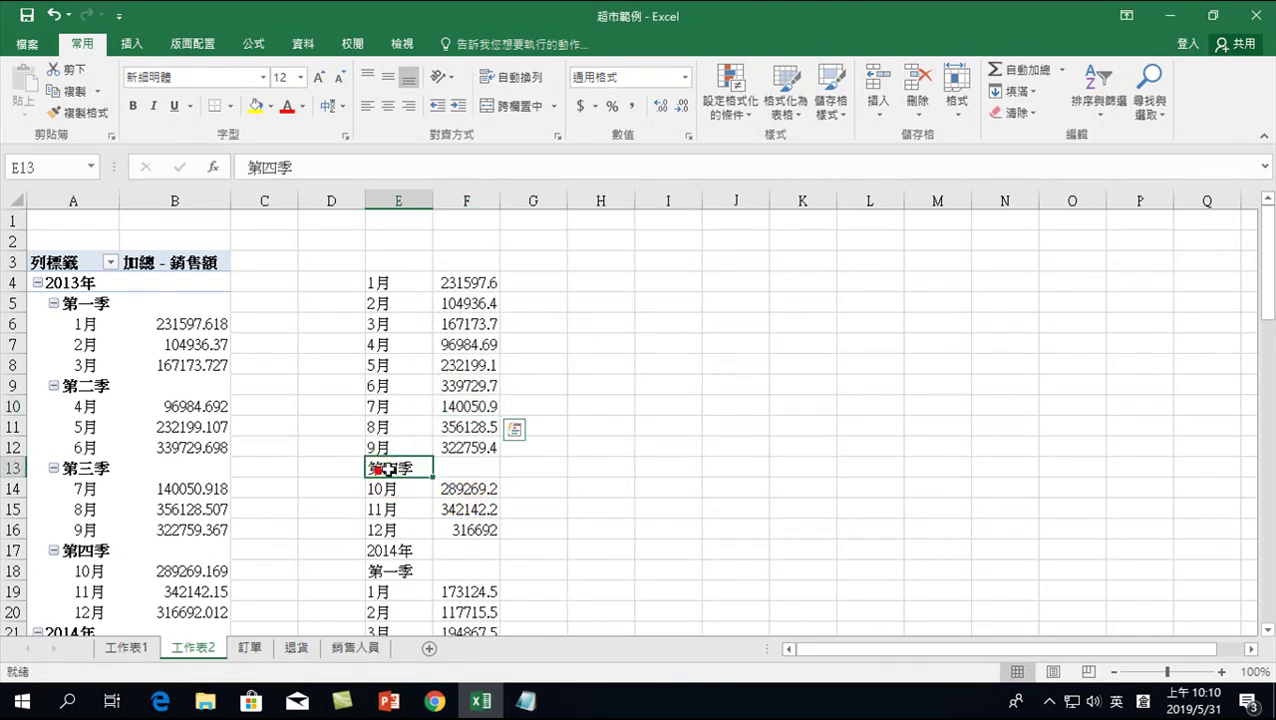
left_click_drag(388, 468, 458, 468)
right_click(458, 468)
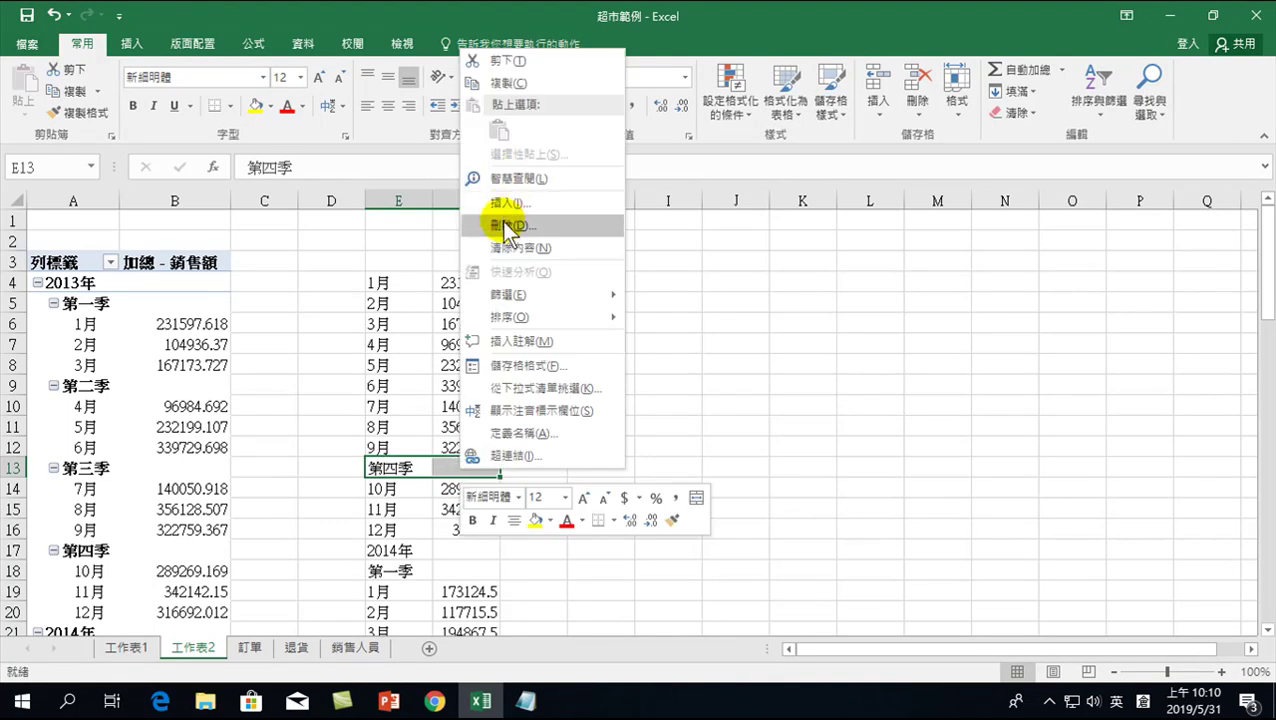
left_click(505, 220)
left_click(463, 281)
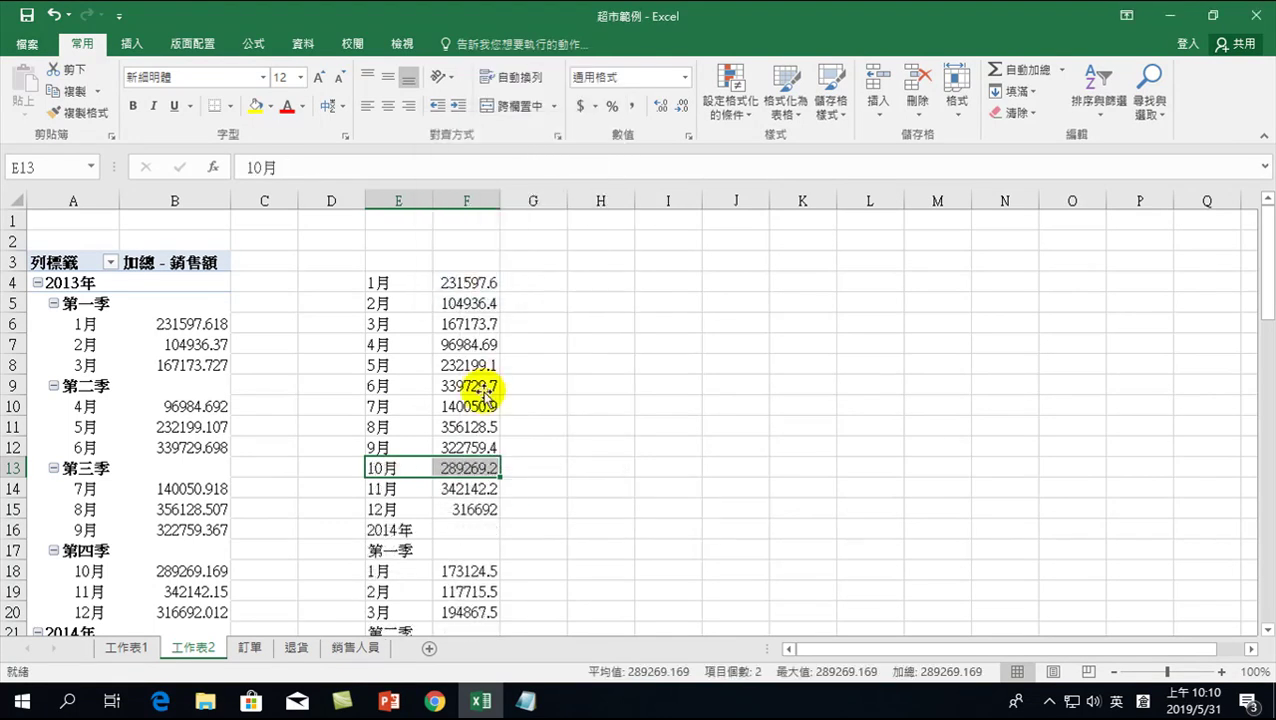
Delete the 2014年, 第一季 and 第二季 header cells of 2014 from the pasted list, shifting the cells below up.
scroll(475, 385, "down", 3)
left_click(384, 366)
left_click_drag(405, 344, 444, 342)
right_click(444, 342)
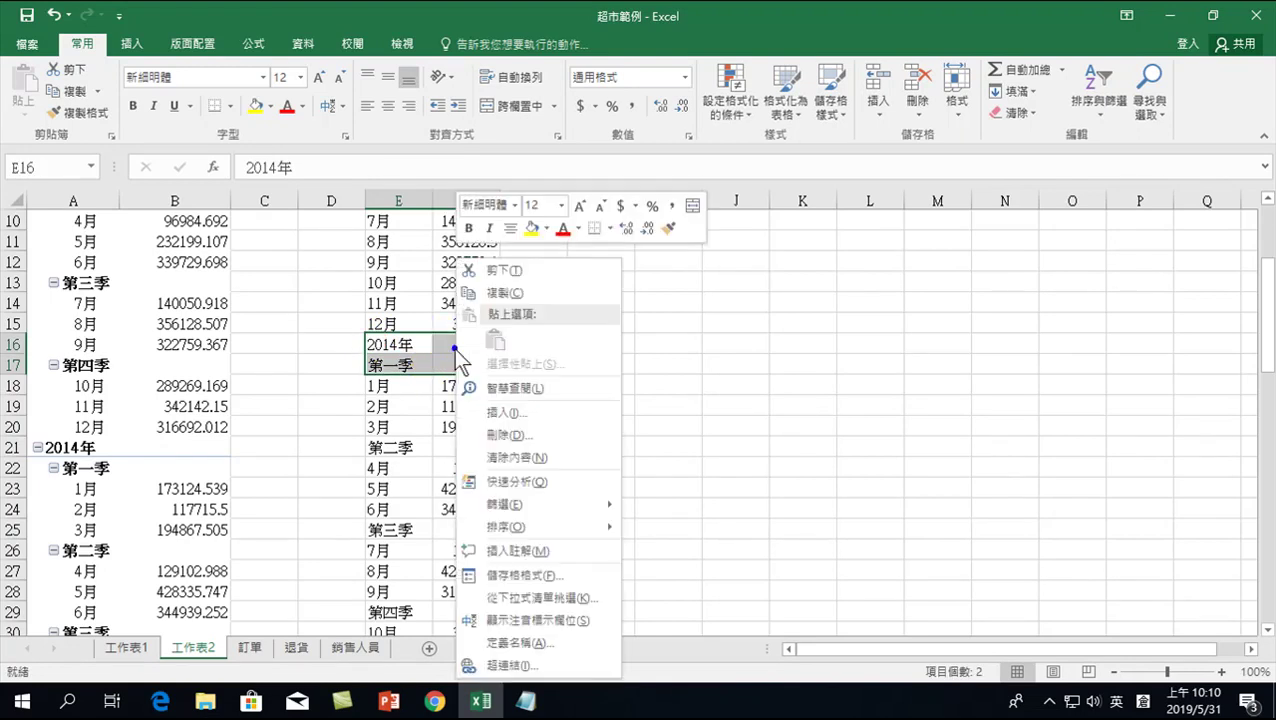
left_click(499, 433)
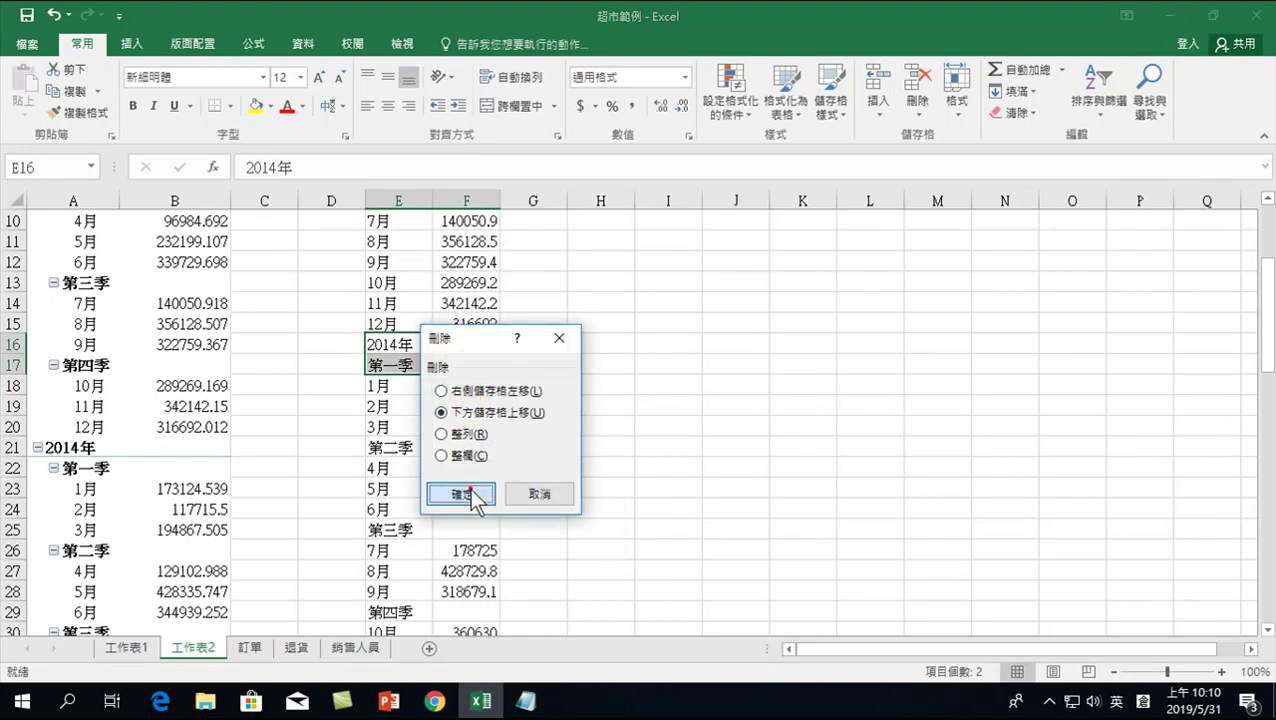
left_click(474, 493)
left_click(378, 407)
right_click(461, 410)
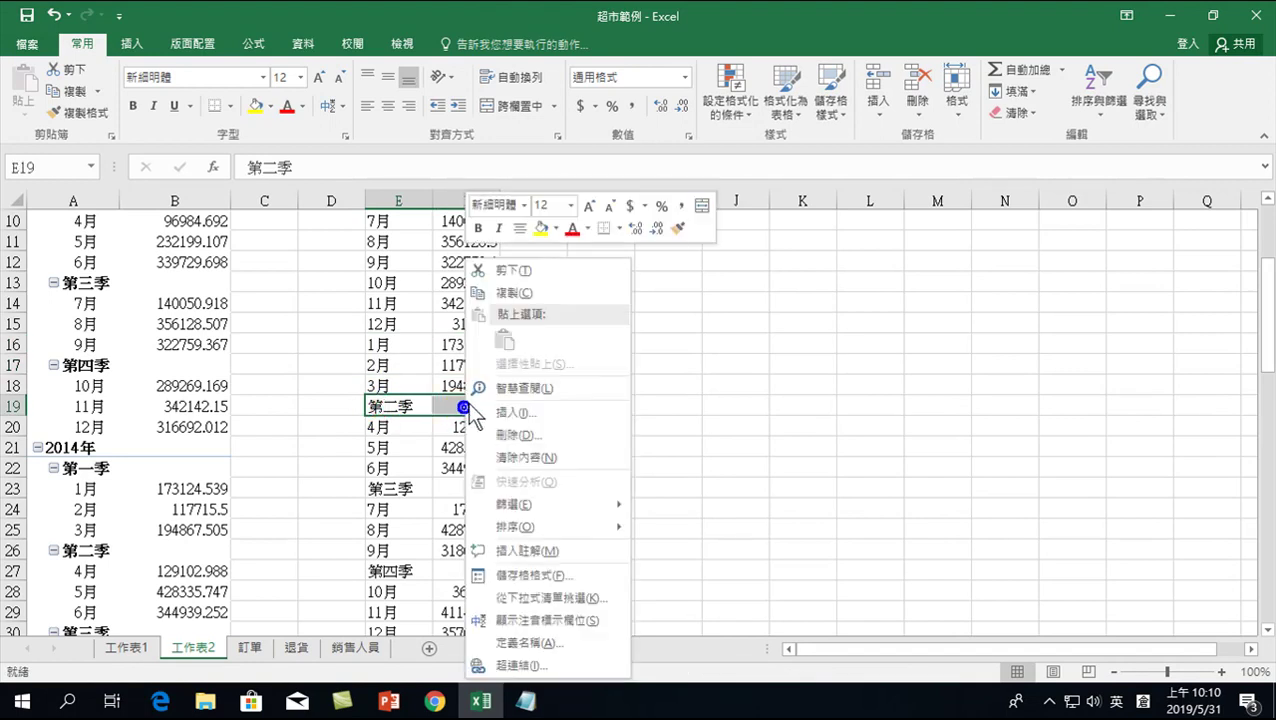
left_click(497, 445)
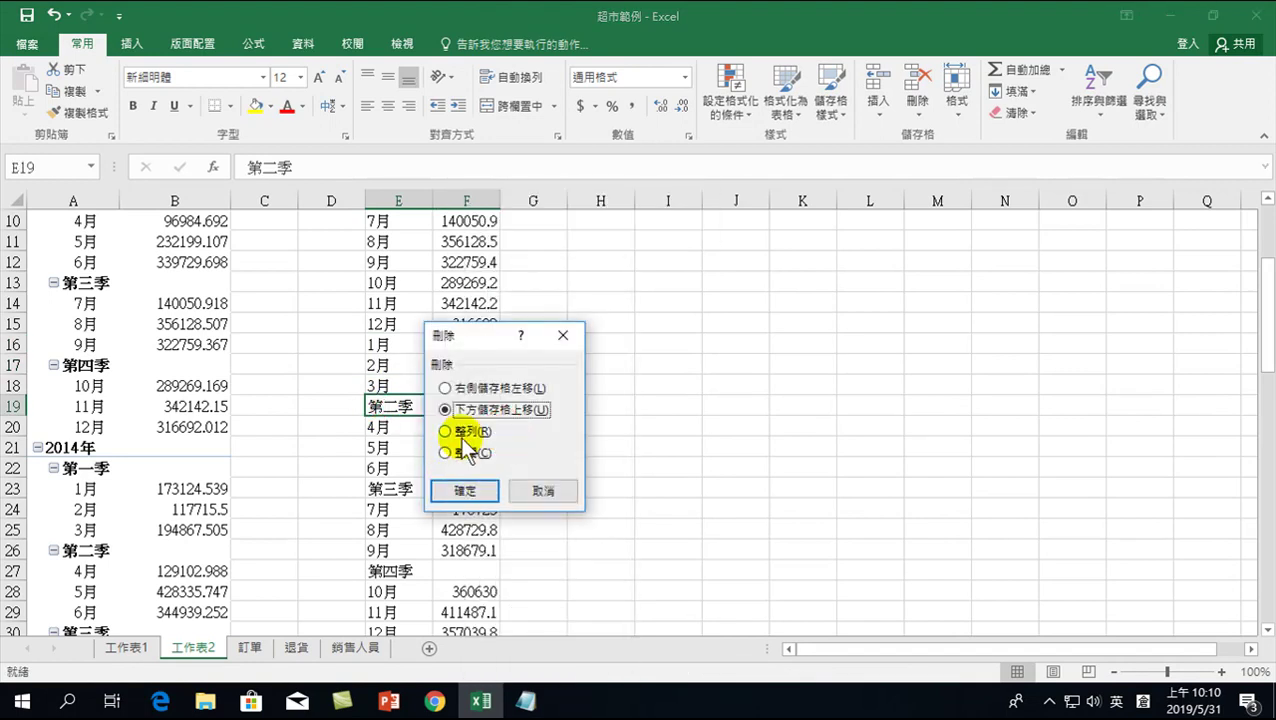
left_click(472, 491)
Delete the 第三季 and 第四季 header cells of 2014 from the pasted list, shifting the cells below up.
left_click_drag(393, 467, 458, 467)
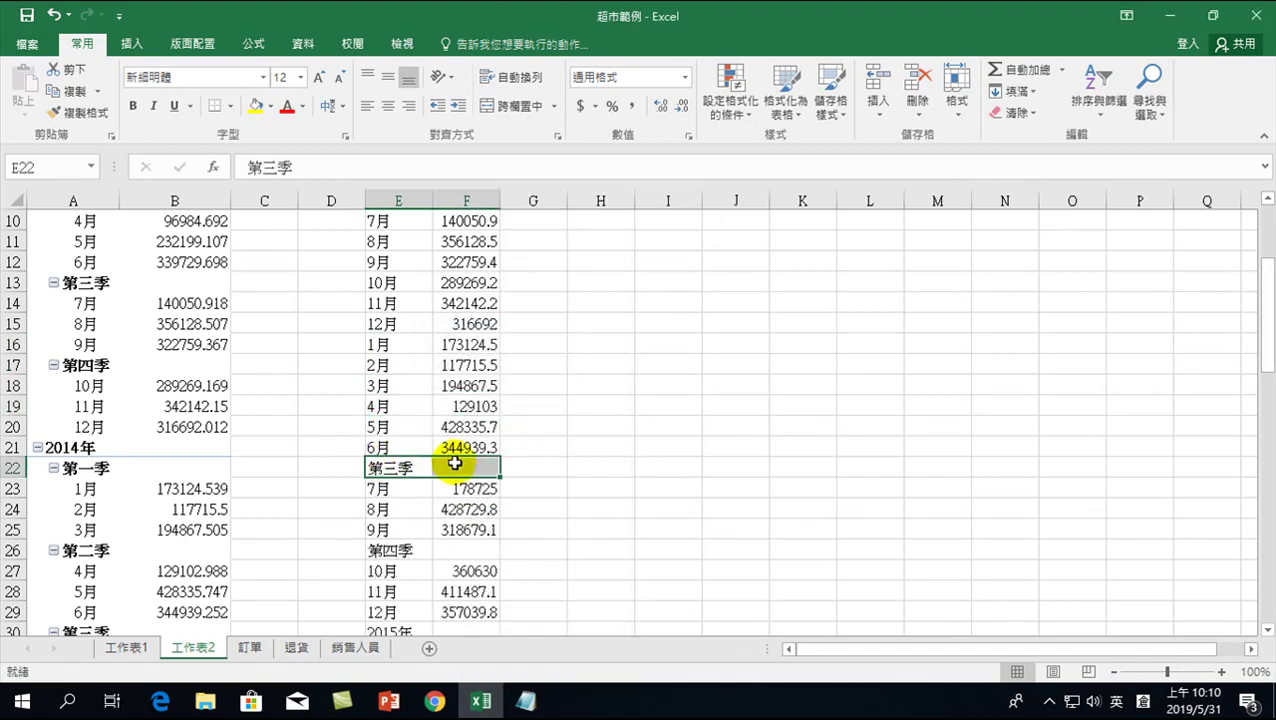
right_click(458, 467)
left_click(511, 222)
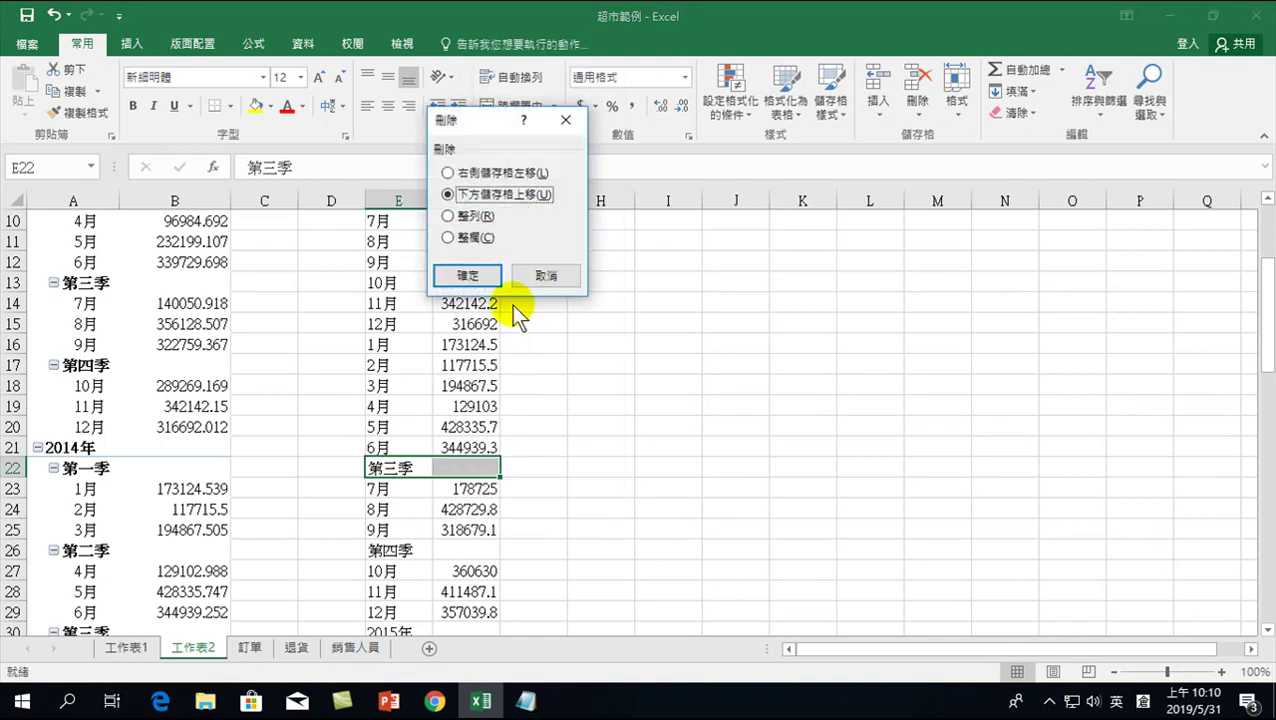
left_click(472, 273)
left_click(393, 530)
left_click_drag(393, 530, 456, 528)
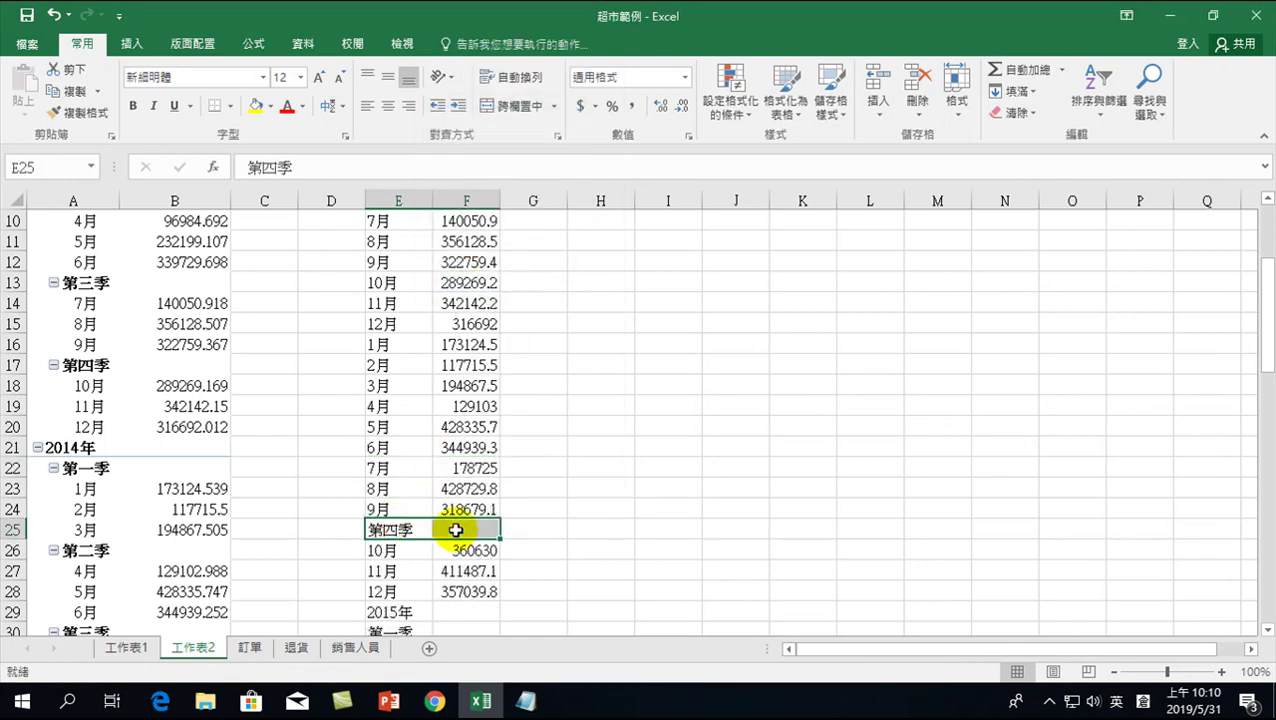
right_click(457, 528)
left_click(503, 288)
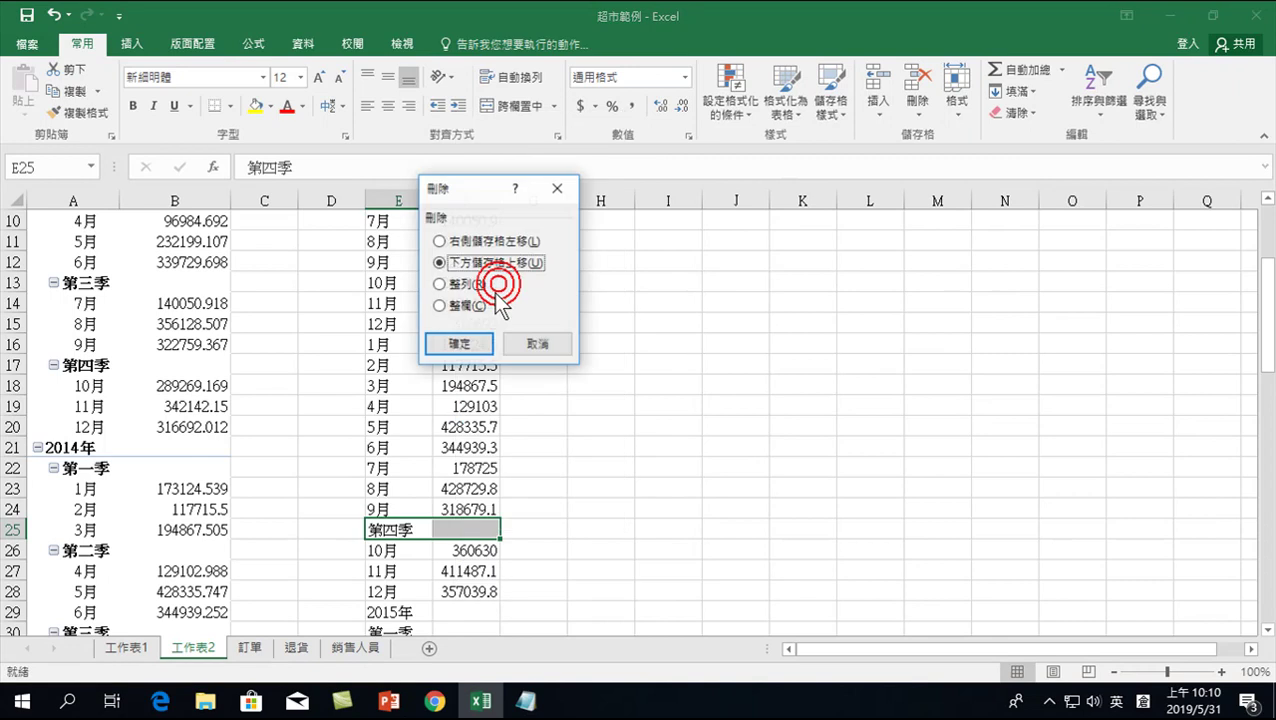
left_click(505, 344)
Delete the 2015年 header cells and the 第一季 cells beneath them from the pasted list, shifting the cells below up.
scroll(406, 547, "down", 3)
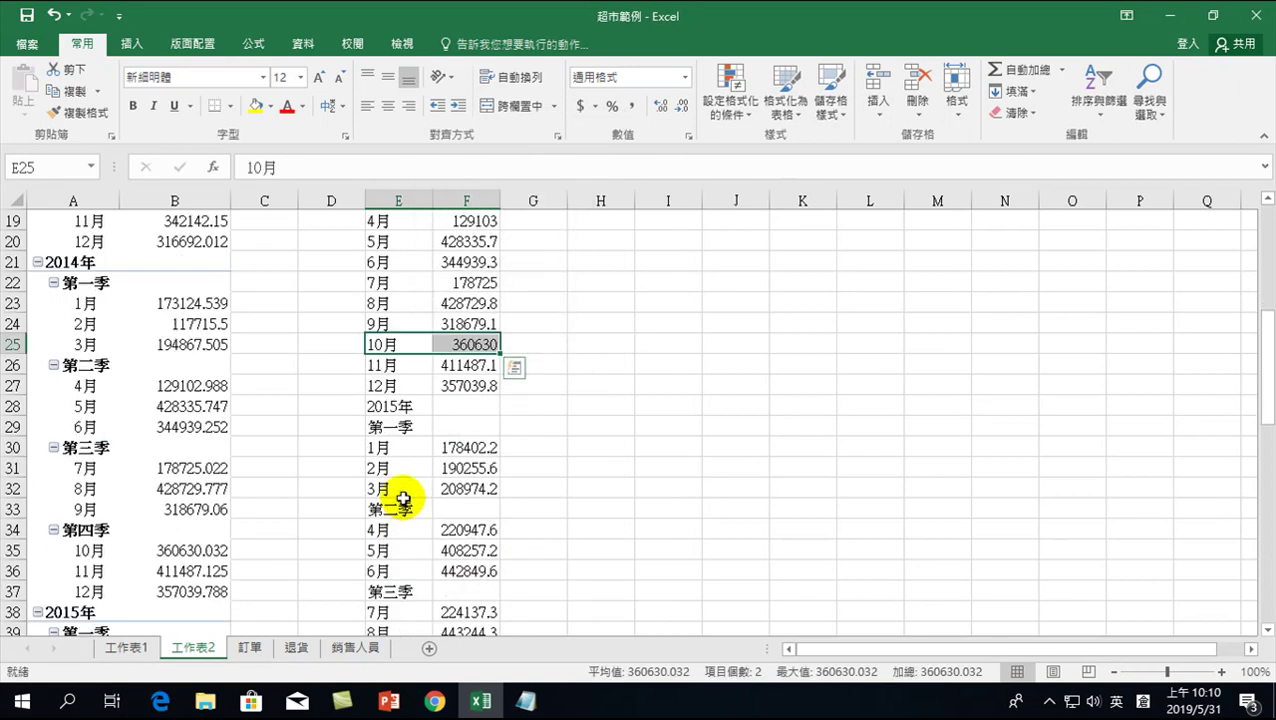
left_click_drag(386, 402, 448, 414)
right_click(448, 414)
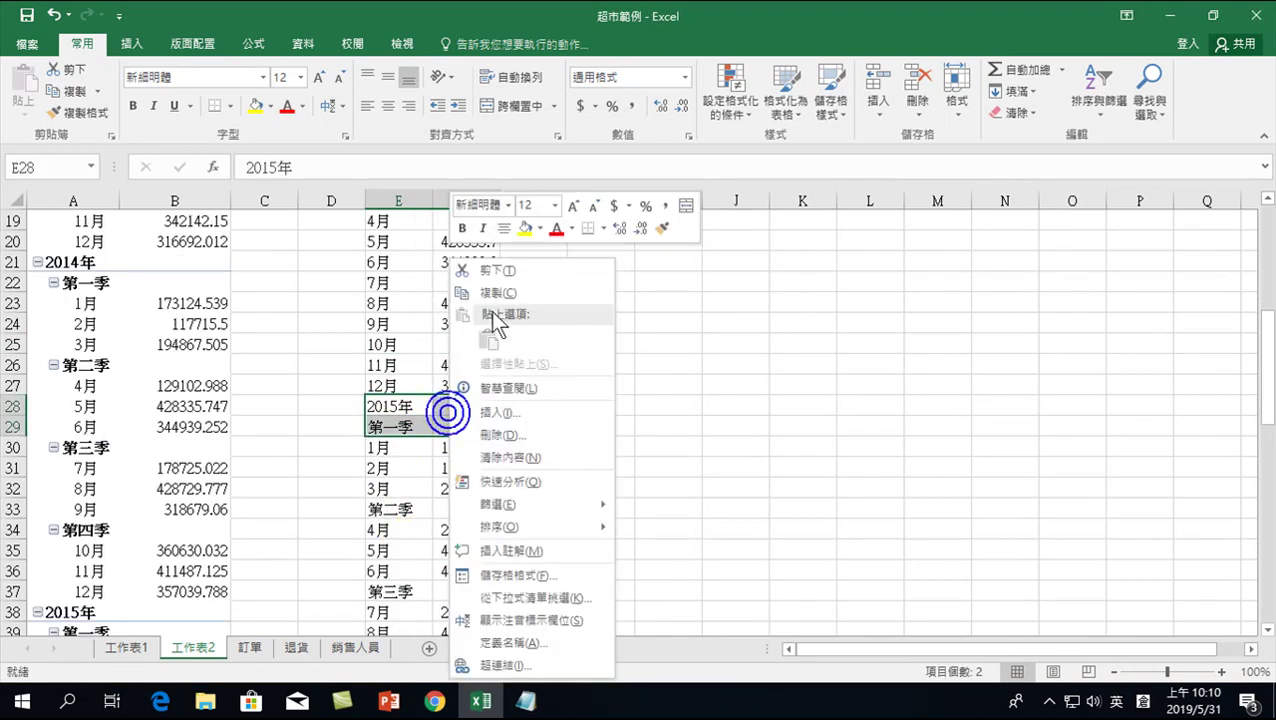
left_click(497, 436)
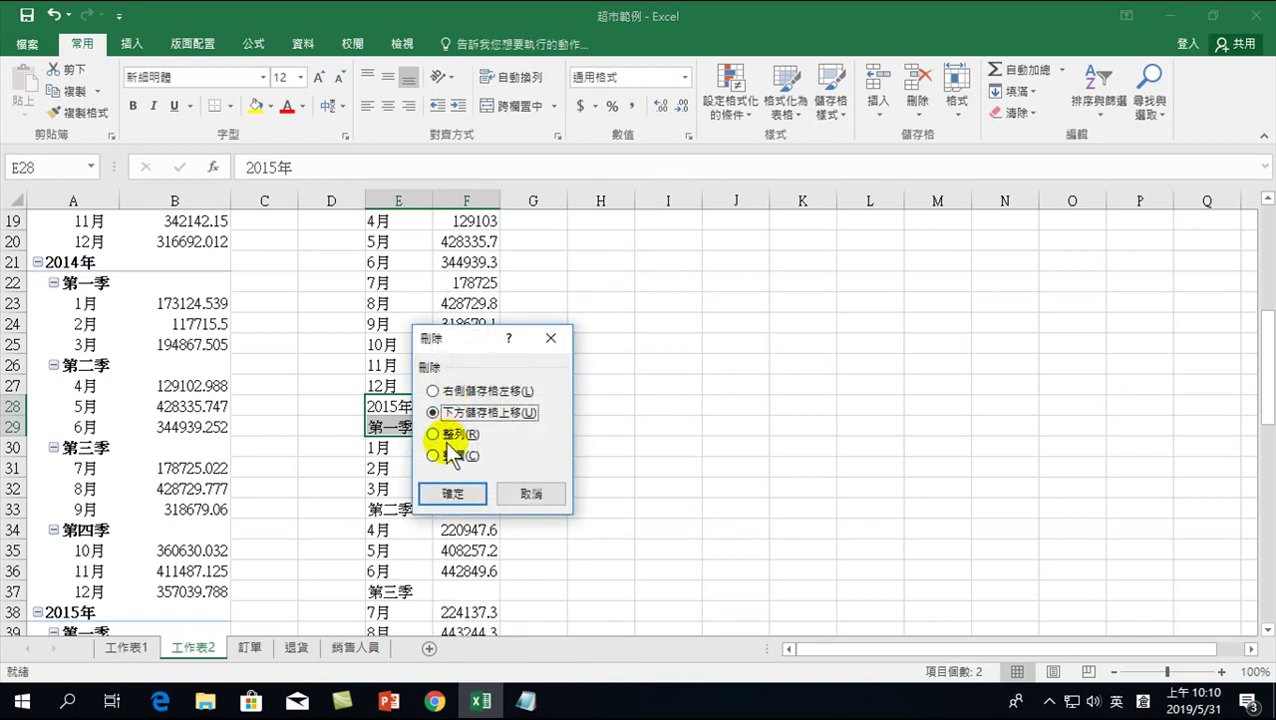
left_click(453, 493)
Delete the 第二季, 第三季 and 第四季 header cells of 2015 plus the 2016年 and 第一季 cells from the pasted list, shifting the cells below up.
scroll(470, 480, "down", 2)
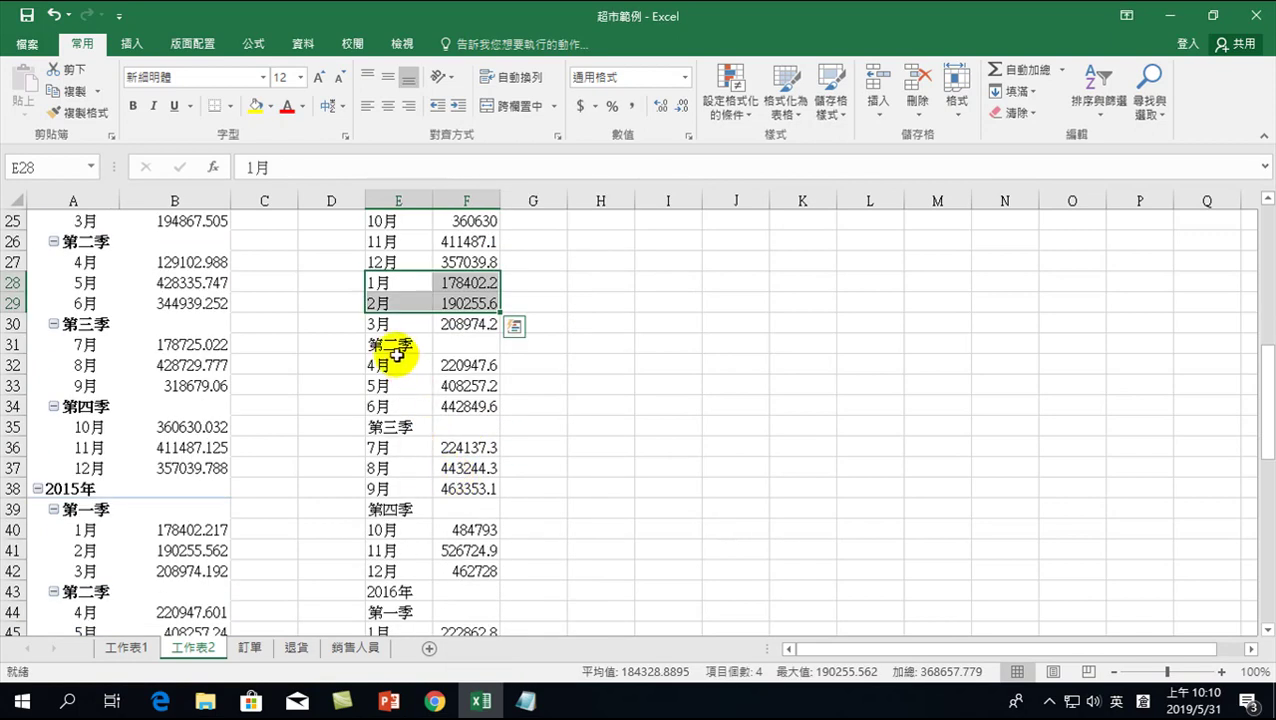
left_click_drag(381, 344, 473, 347)
left_click_drag(399, 427, 468, 428, "ctrl")
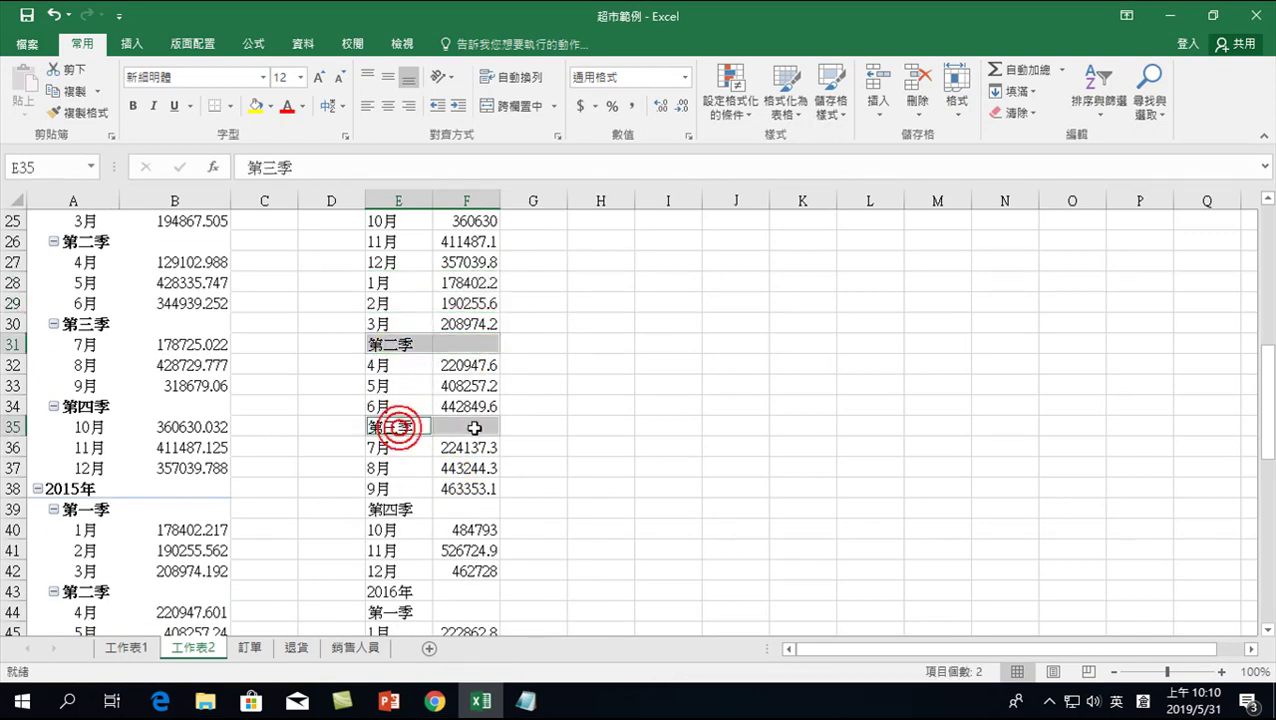
left_click_drag(396, 509, 466, 509, "ctrl")
left_click_drag(393, 592, 454, 608, "ctrl")
right_click(427, 343)
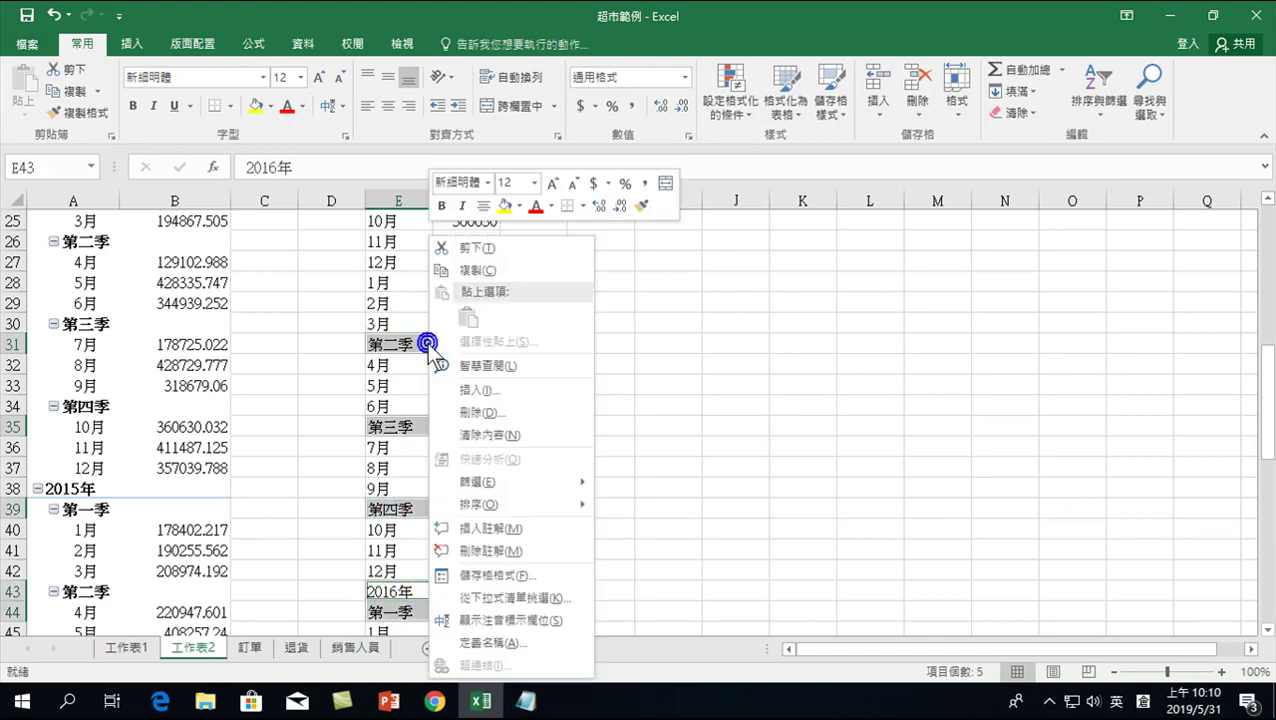
left_click(484, 413)
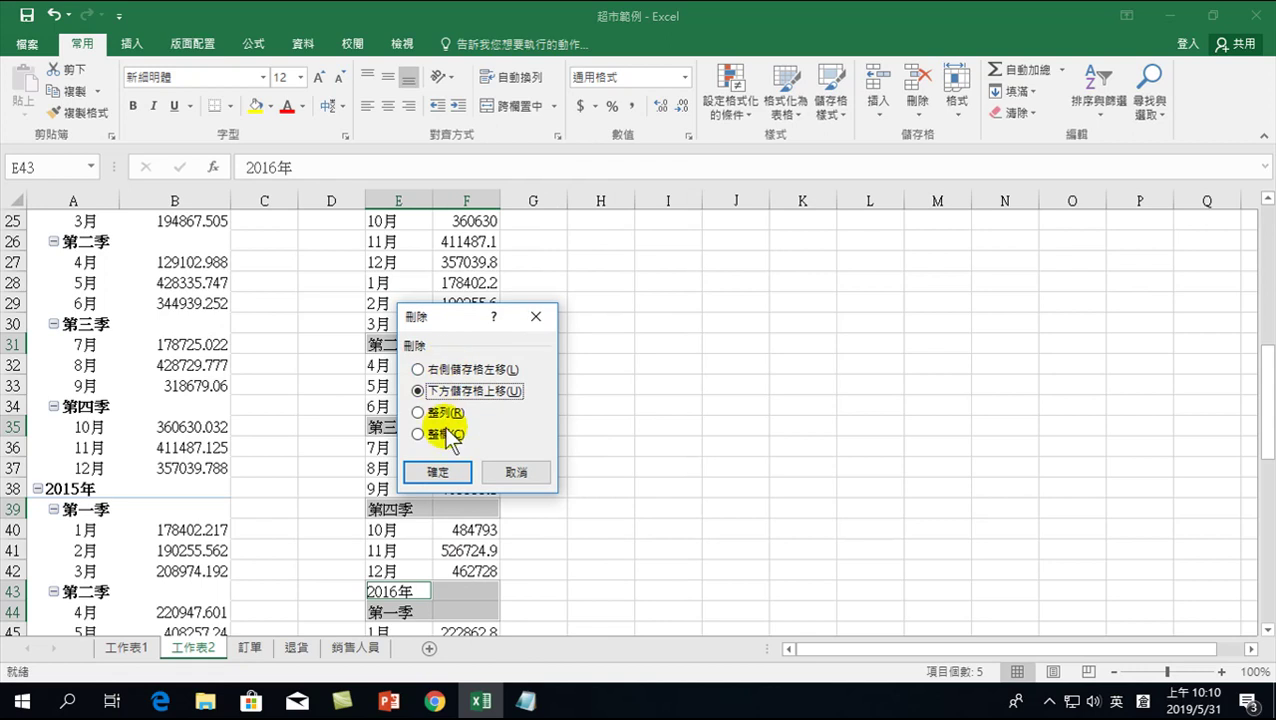
left_click(439, 473)
Delete the 第二季, 第三季 and 第四季 header cells of 2016 from the pasted list, shifting the cells below up.
scroll(429, 506, "down", 2)
scroll(429, 506, "down", 2)
left_click_drag(412, 347, 465, 347)
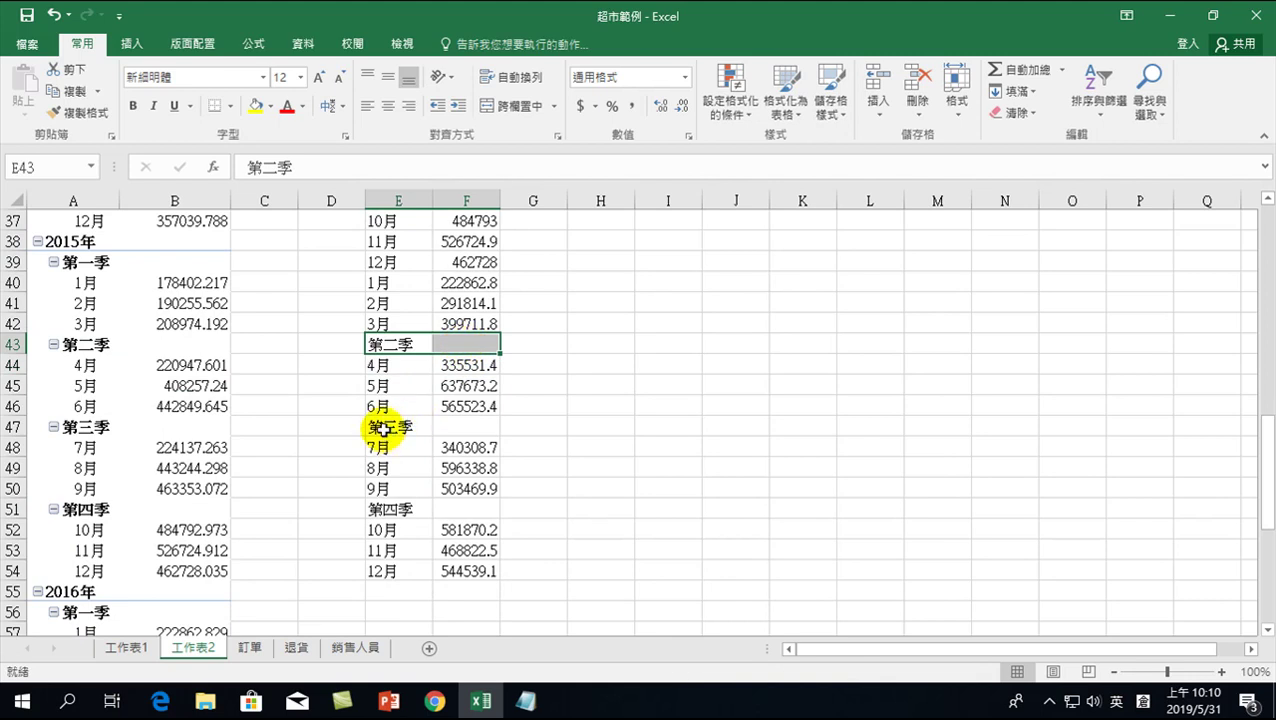
left_click_drag(385, 426, 436, 424, "ctrl")
left_click_drag(390, 503, 436, 502, "ctrl")
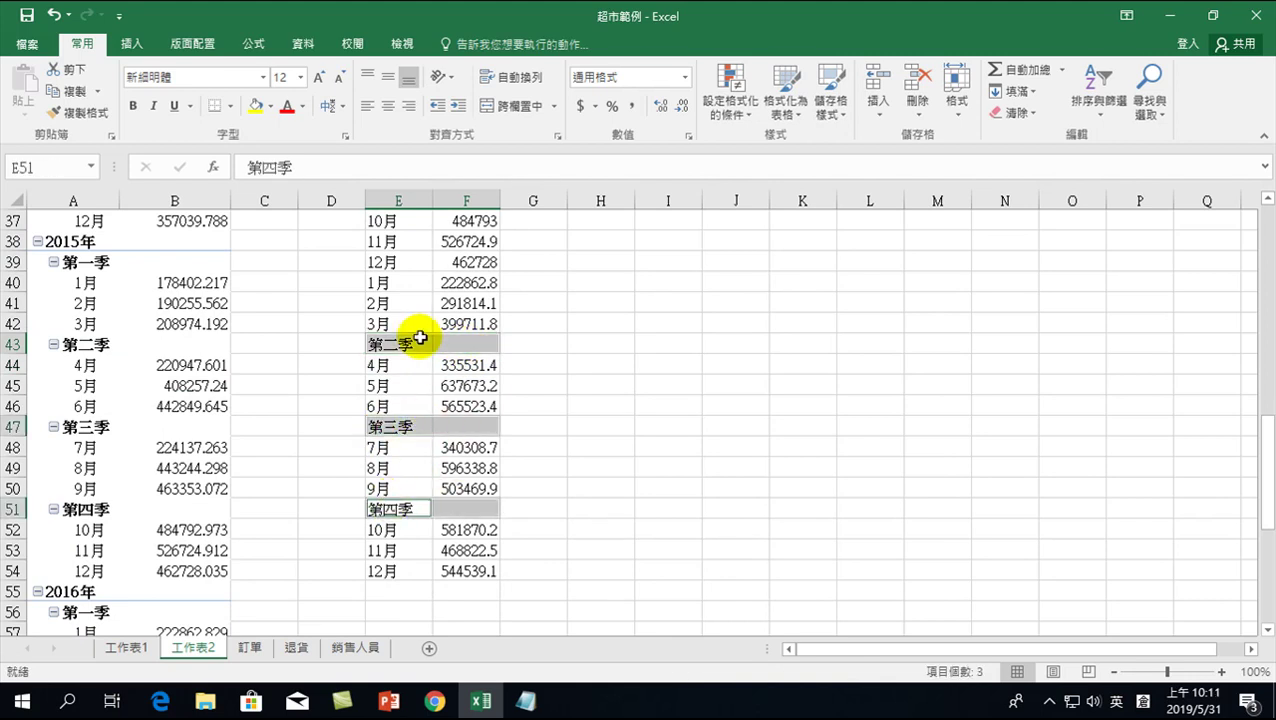
right_click(416, 340)
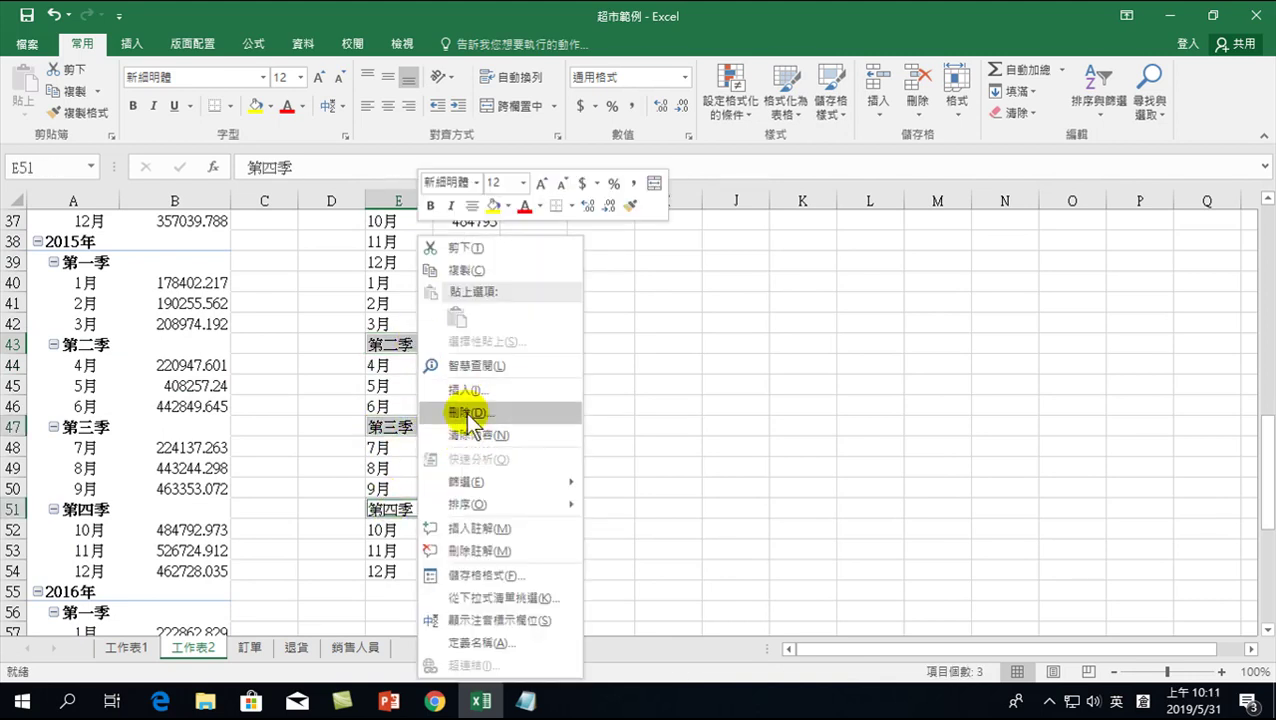
left_click(466, 412)
left_click(440, 471)
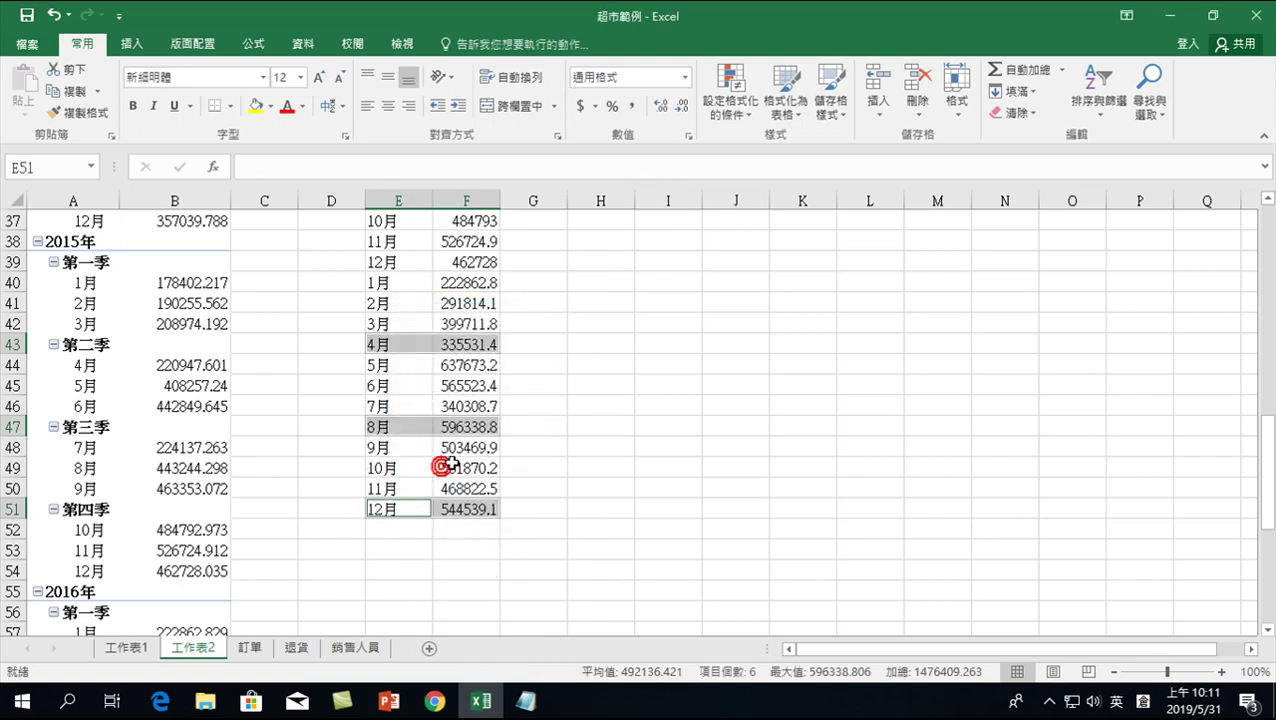
Replace the month labels with dates by entering 2013/1 in E4 and 2013/2 in E5 and filling the series down to Dec-16 in E51.
scroll(408, 357, "up", 12)
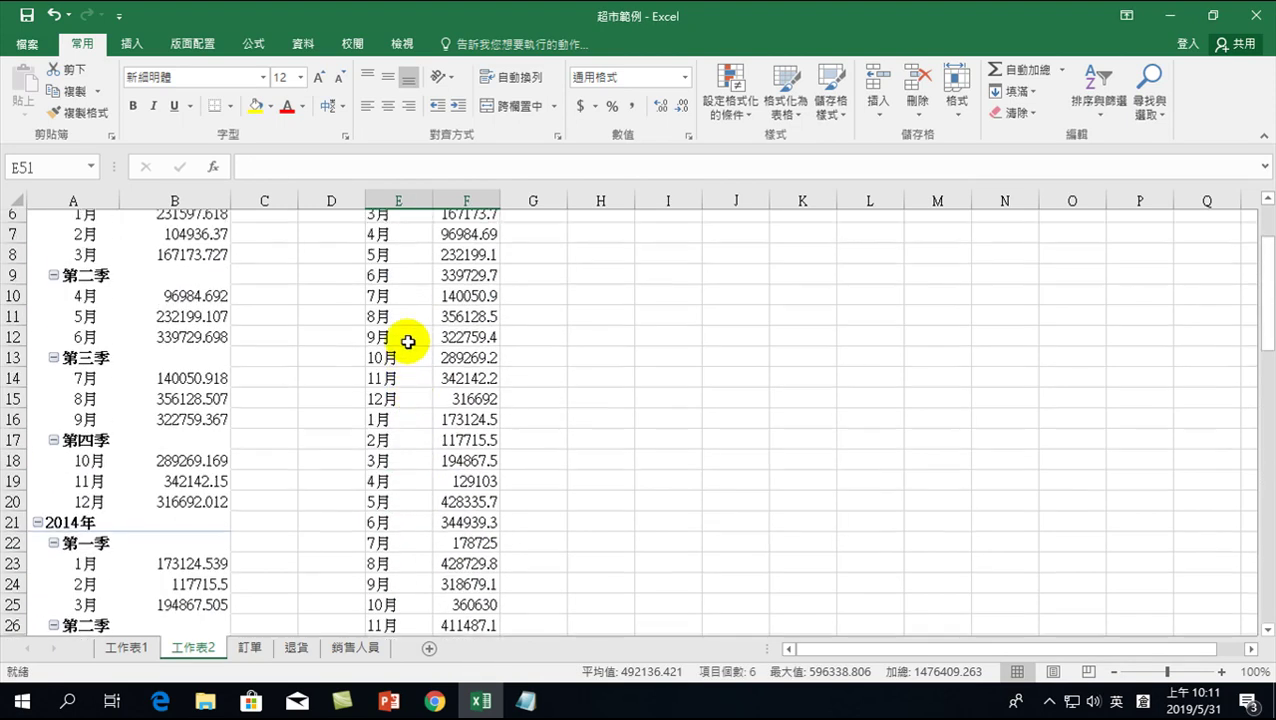
left_click(400, 284)
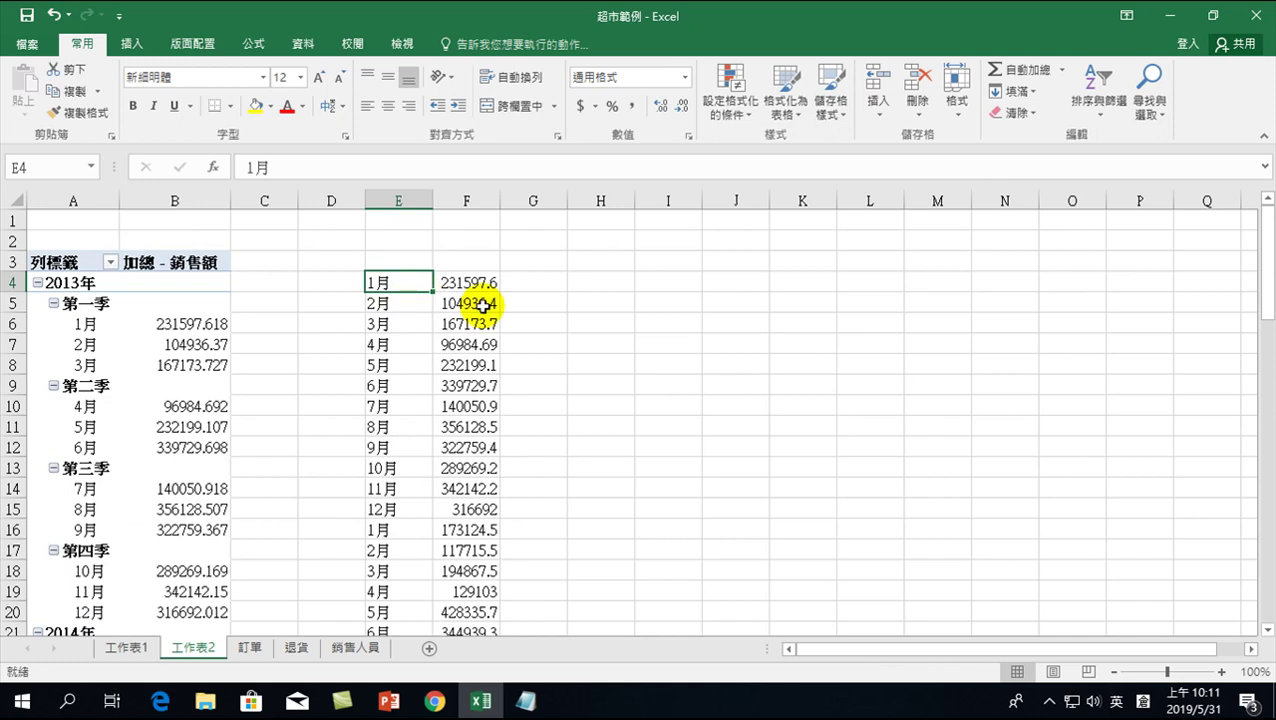
type("2013/1")
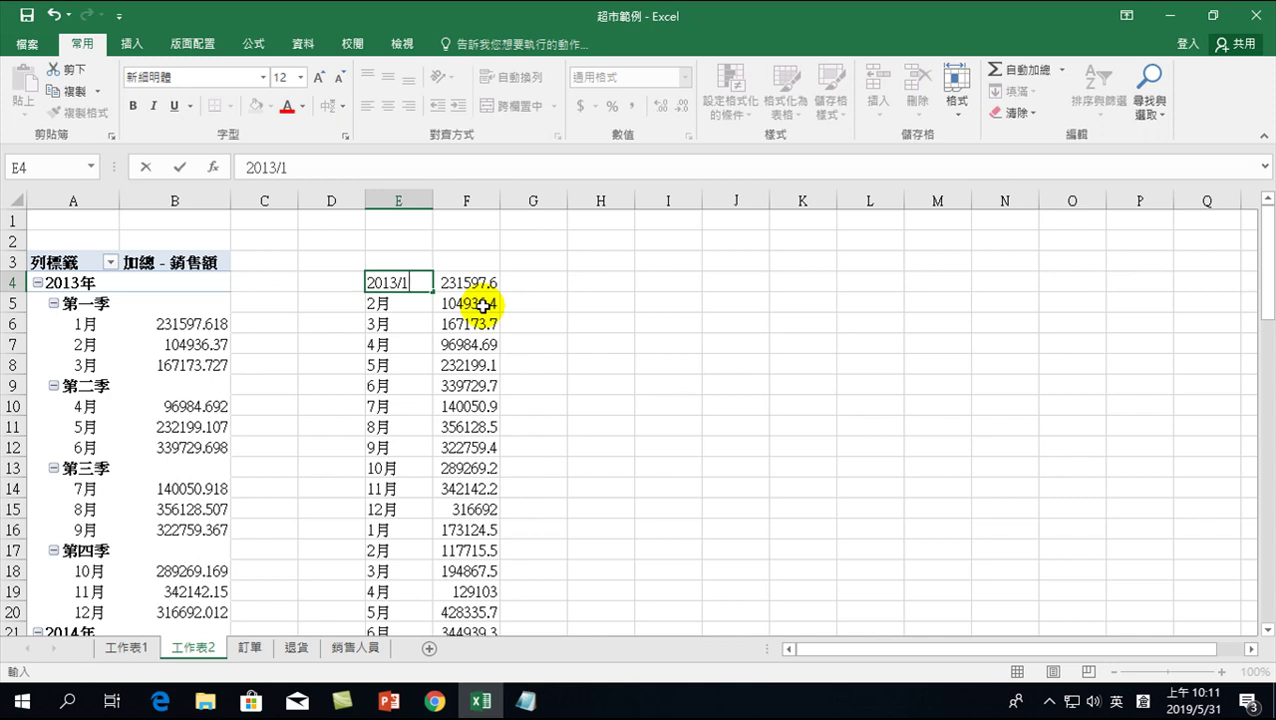
key("Return")
type("2013/")
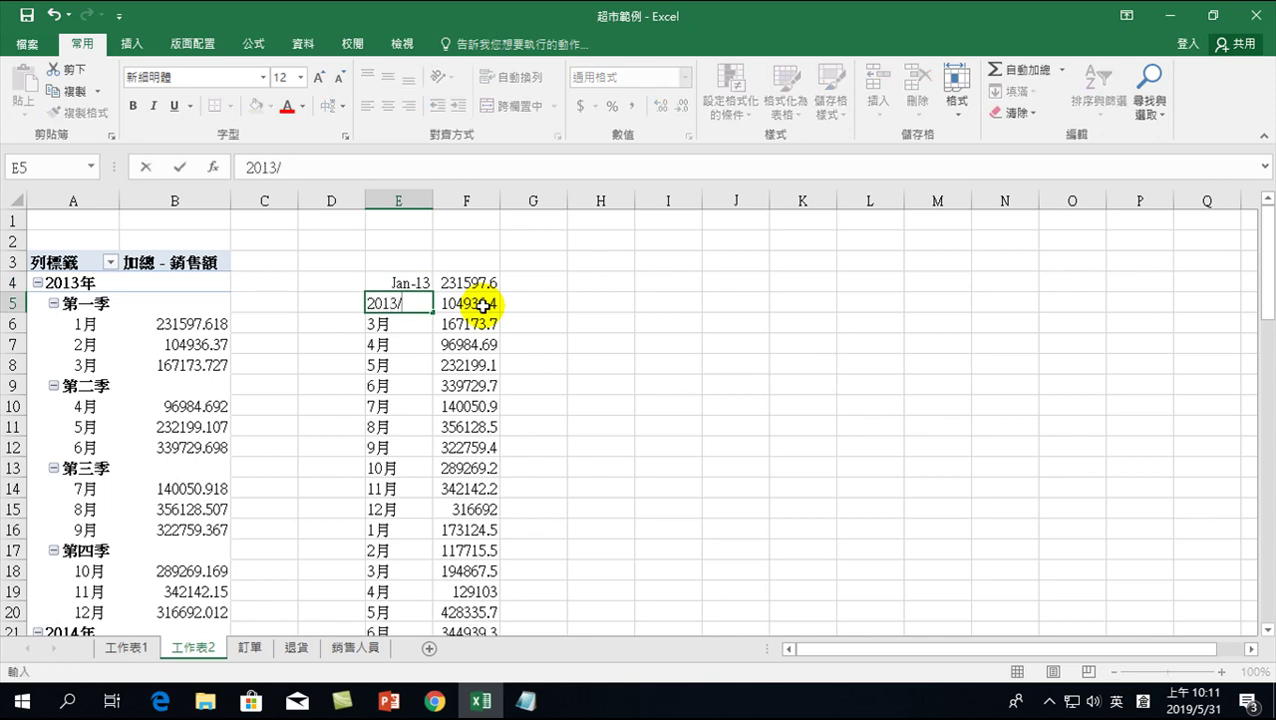
type("2")
key("Return")
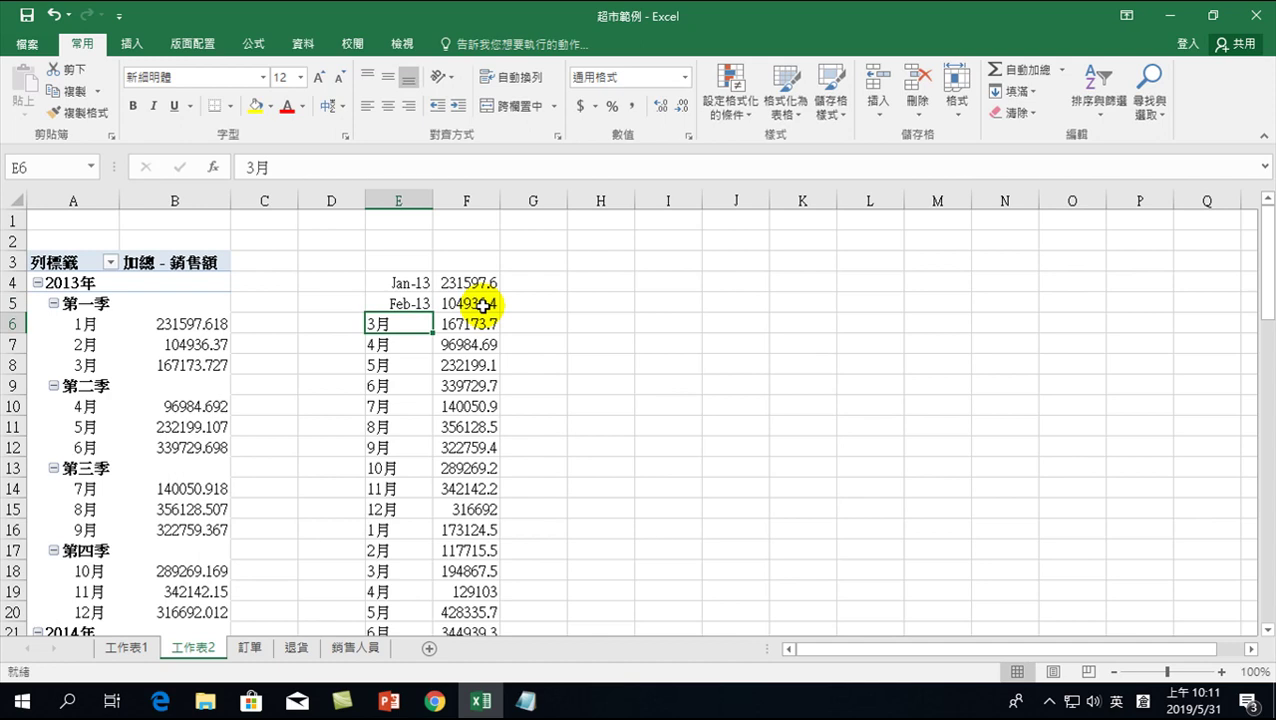
left_click_drag(409, 282, 415, 594)
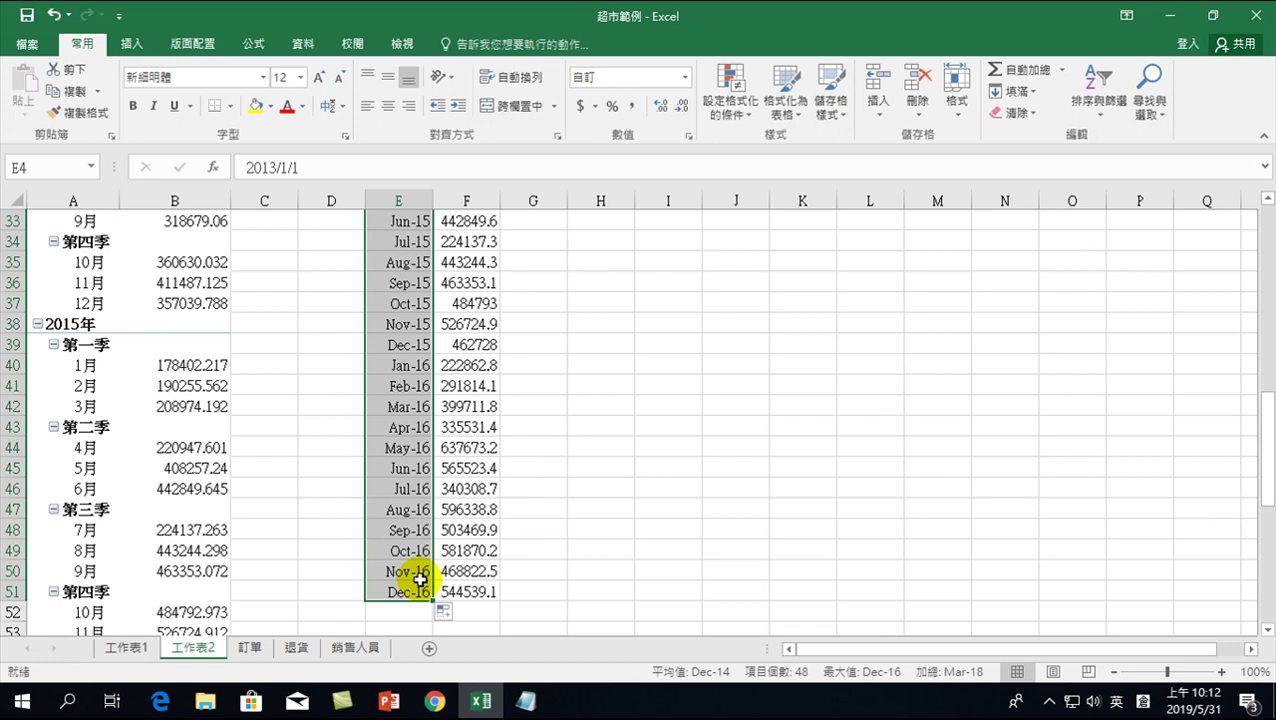
scroll(419, 356, "up", 11)
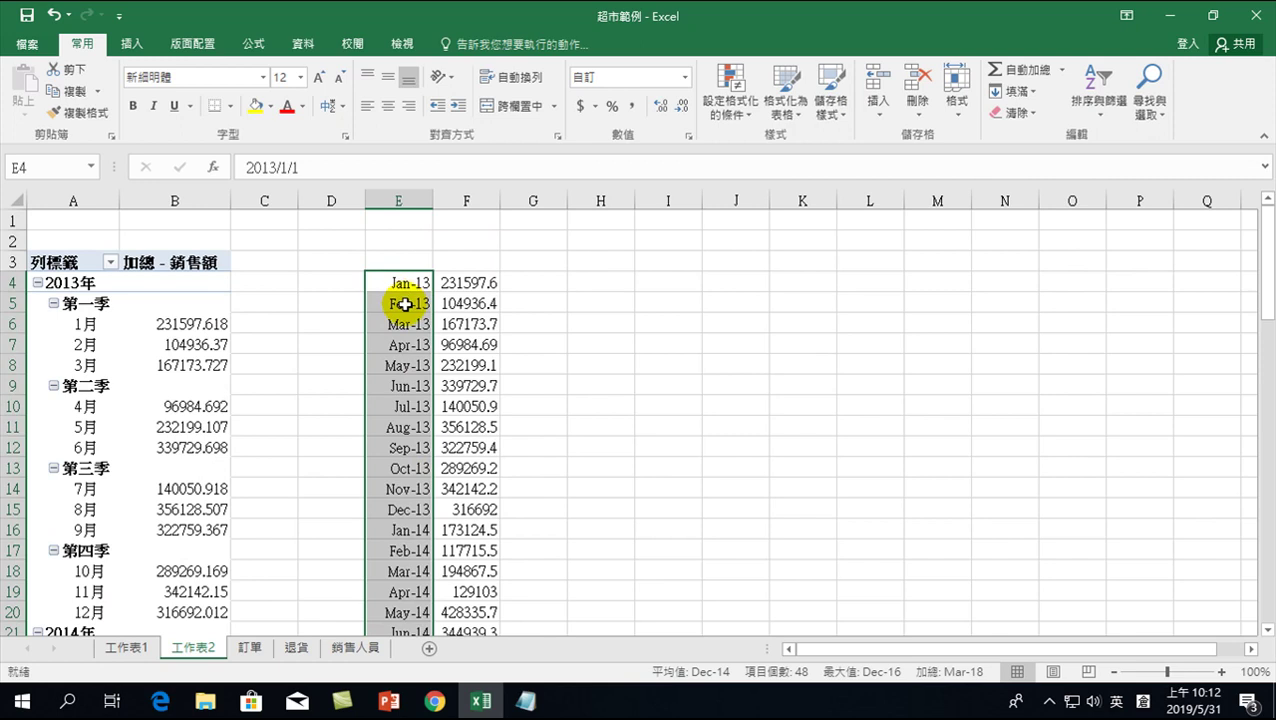
Create a forecast worksheet with a line chart from the monthly list, ending 2018/12/1, and move the chart beside the forecast table.
left_click(405, 283)
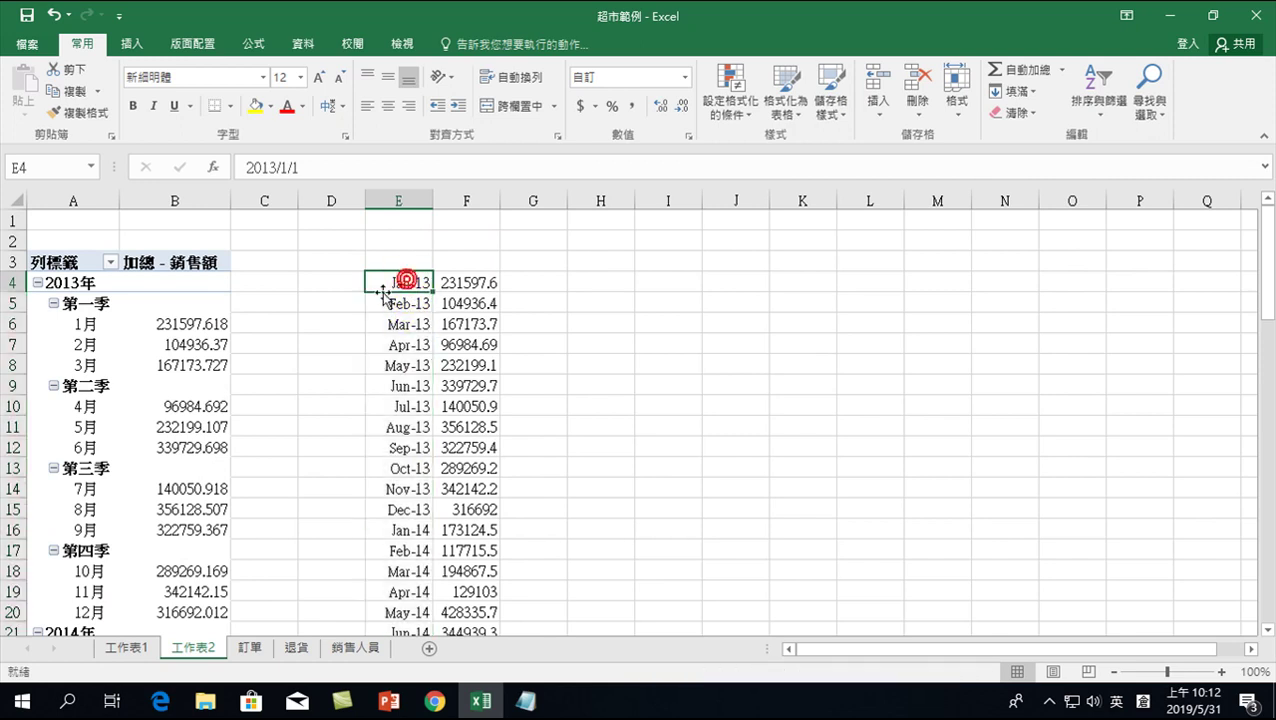
left_click(309, 44)
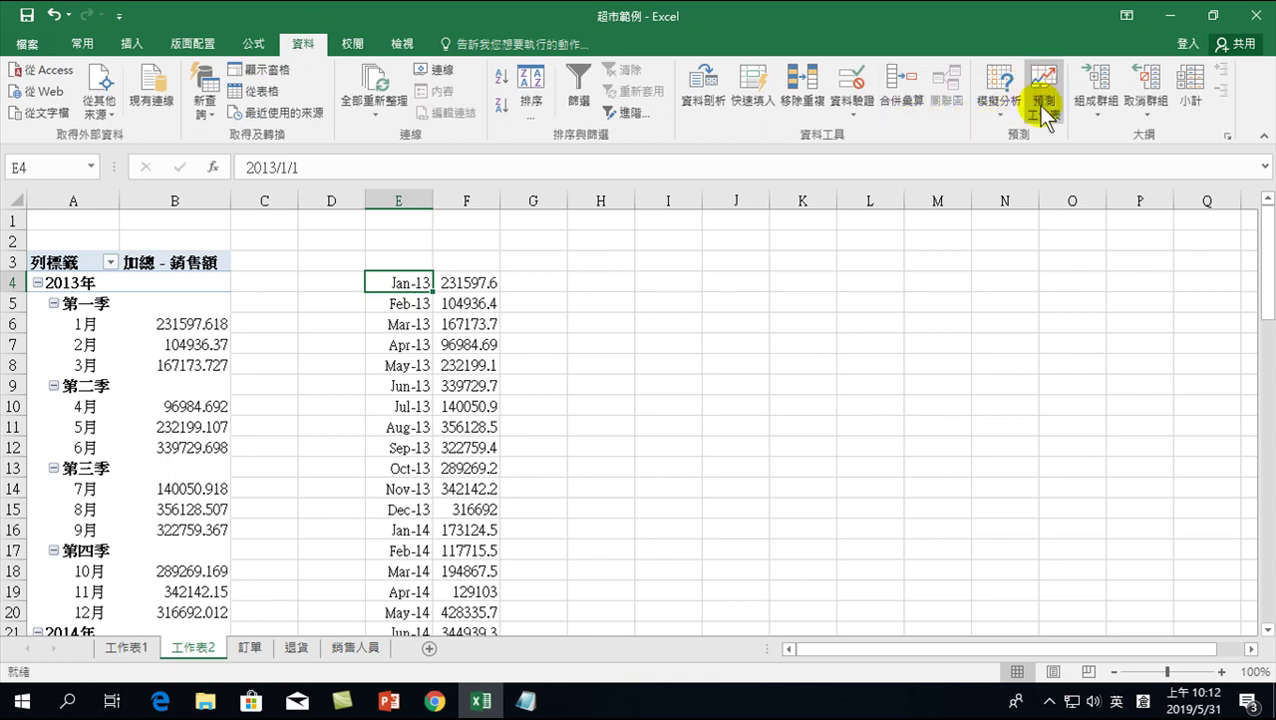
left_click(418, 343)
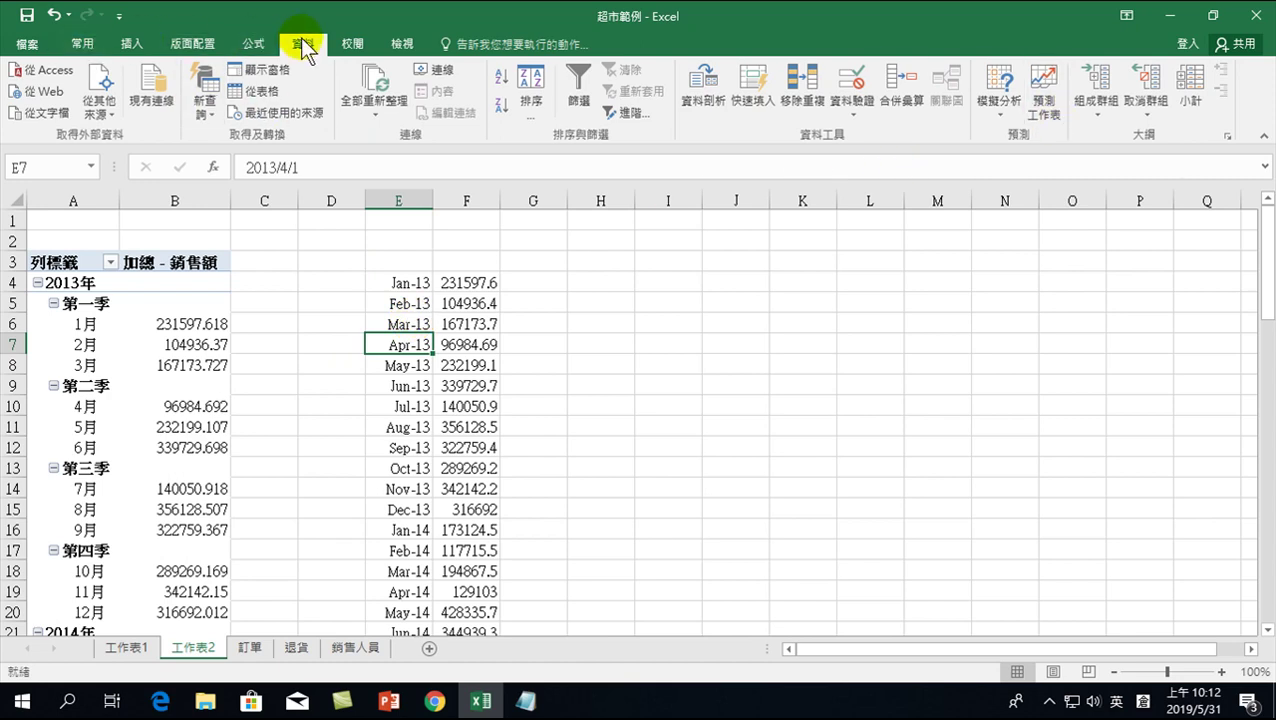
left_click(1045, 80)
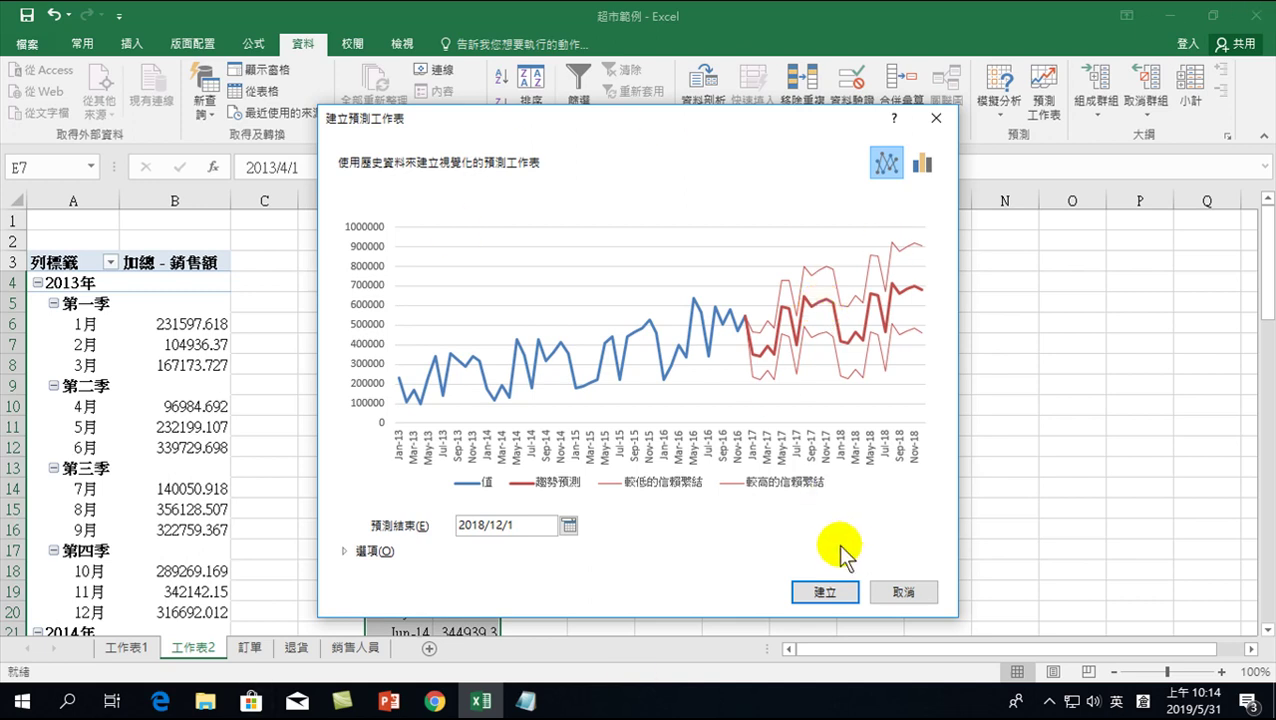
left_click(824, 593)
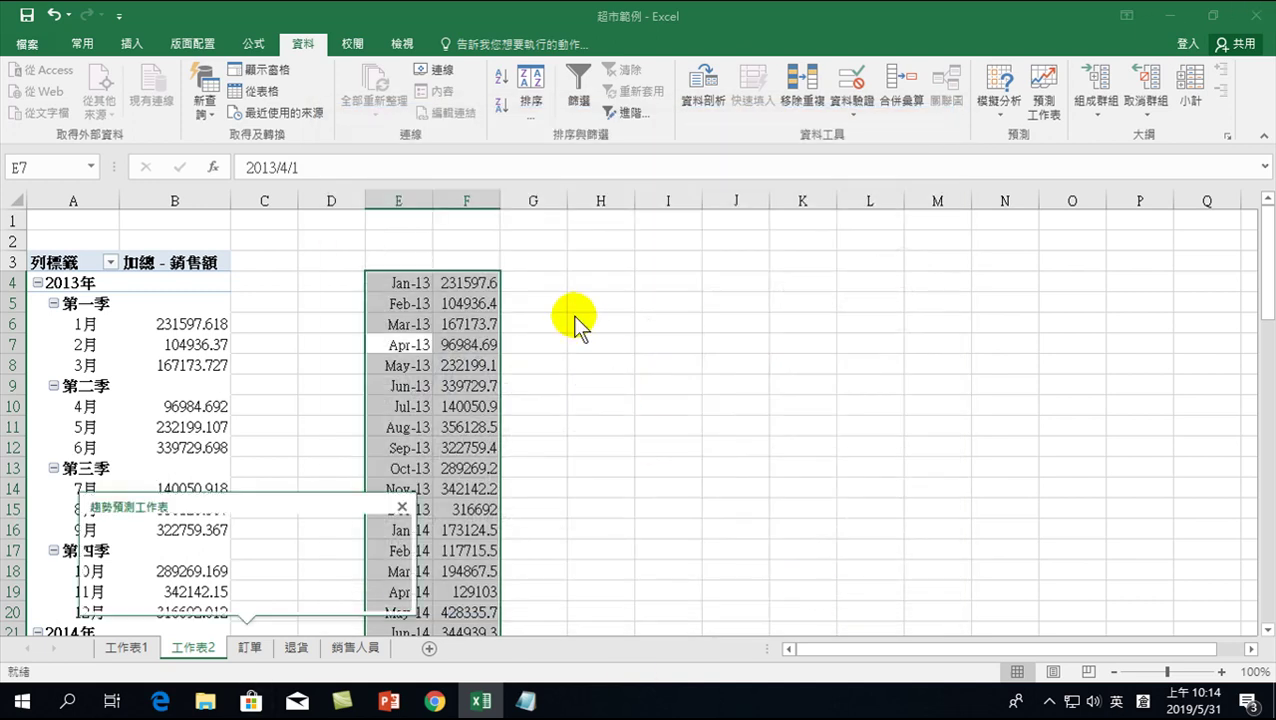
left_click_drag(509, 304, 718, 299)
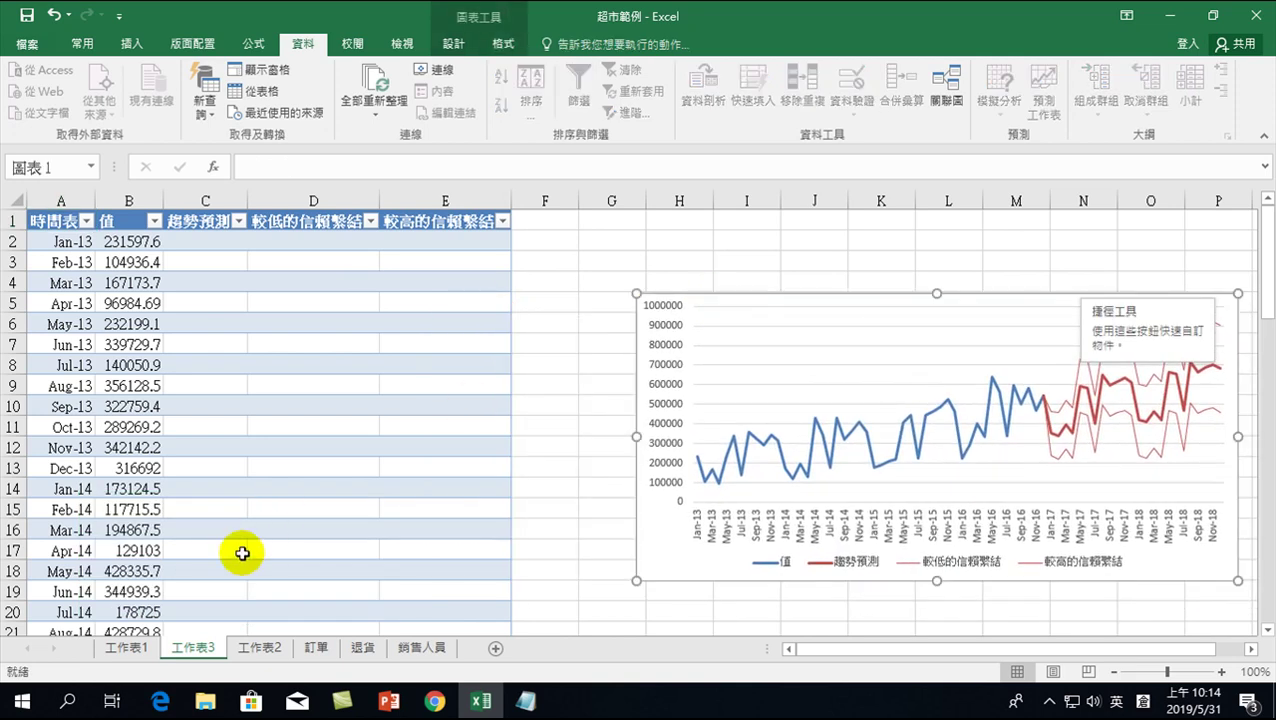
Review the continuous monthly list and the pivot table it came from on 工作表2.
left_click(148, 650)
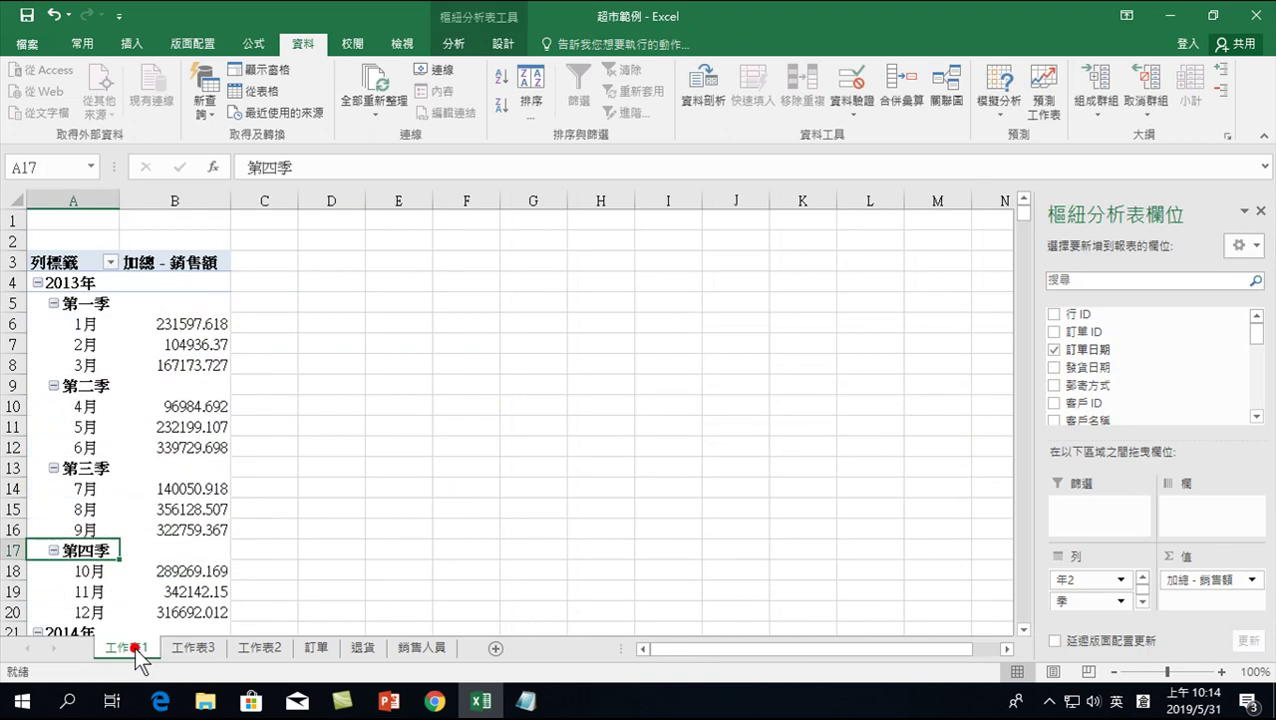
left_click(262, 648)
left_click(406, 286)
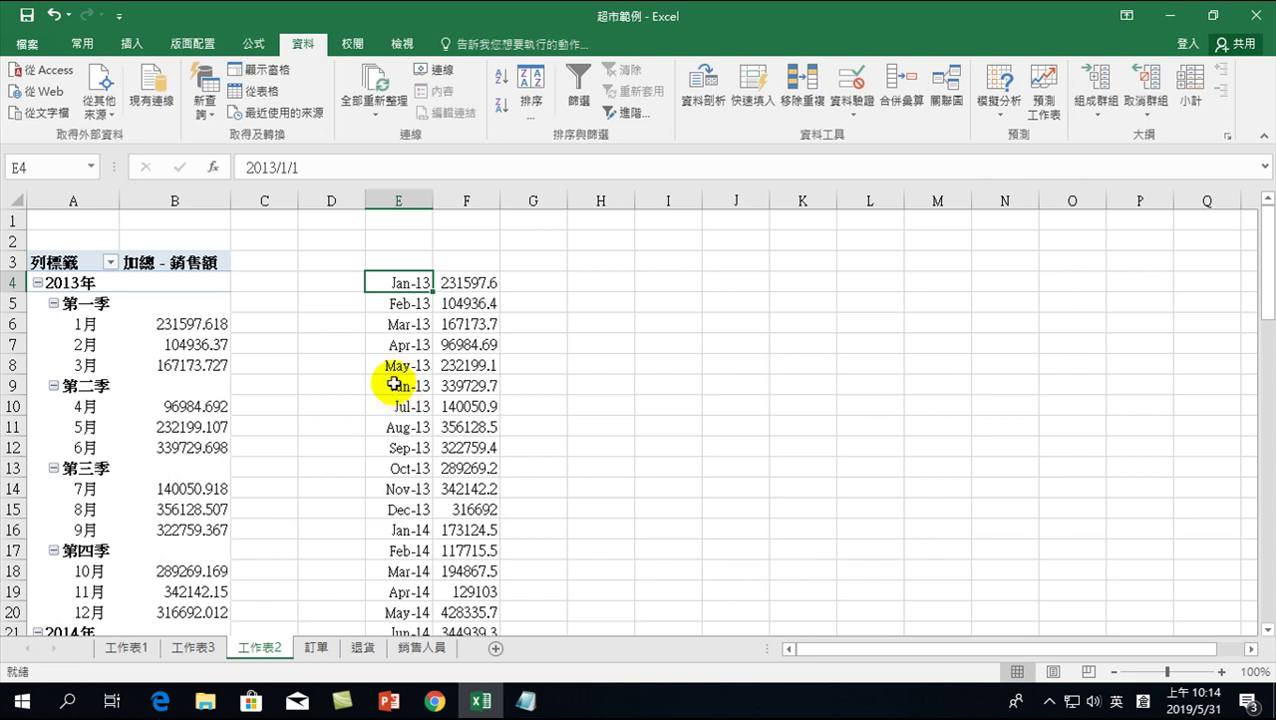
left_click_drag(402, 285, 383, 590)
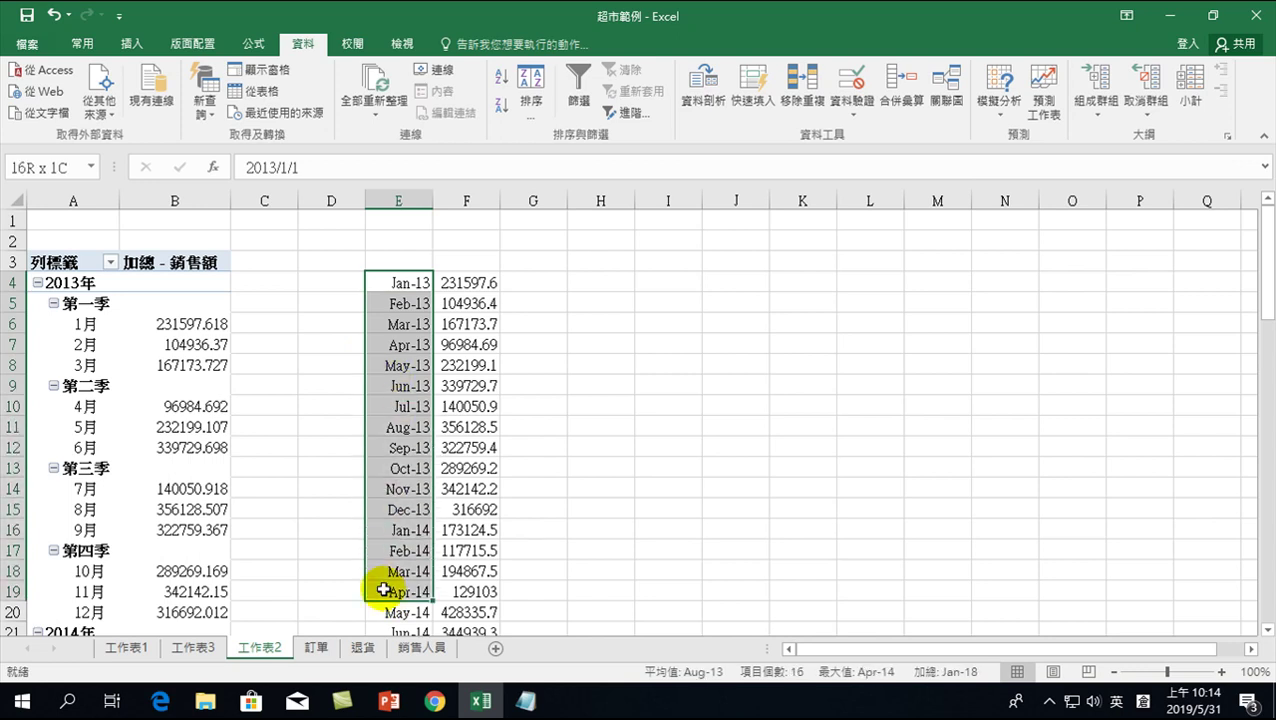
left_click_drag(383, 590, 383, 590)
left_click(396, 507)
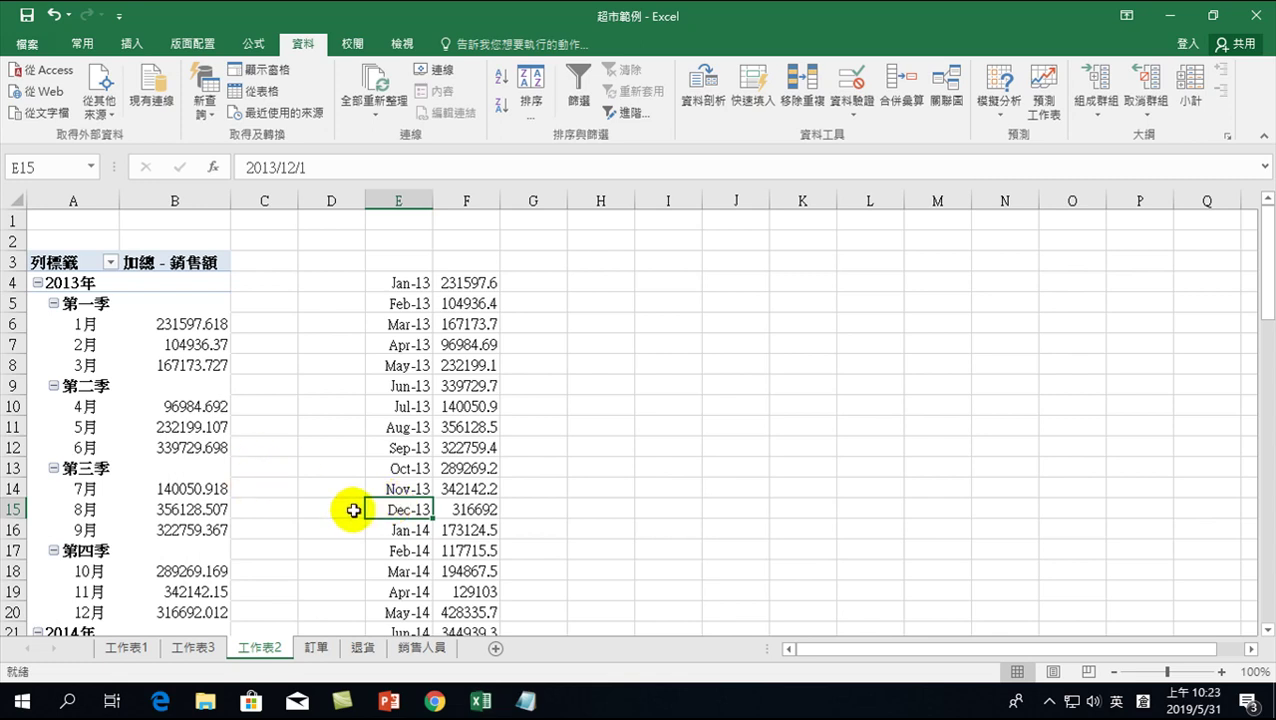
scroll(356, 464, "down", 3)
scroll(322, 485, "down", 15)
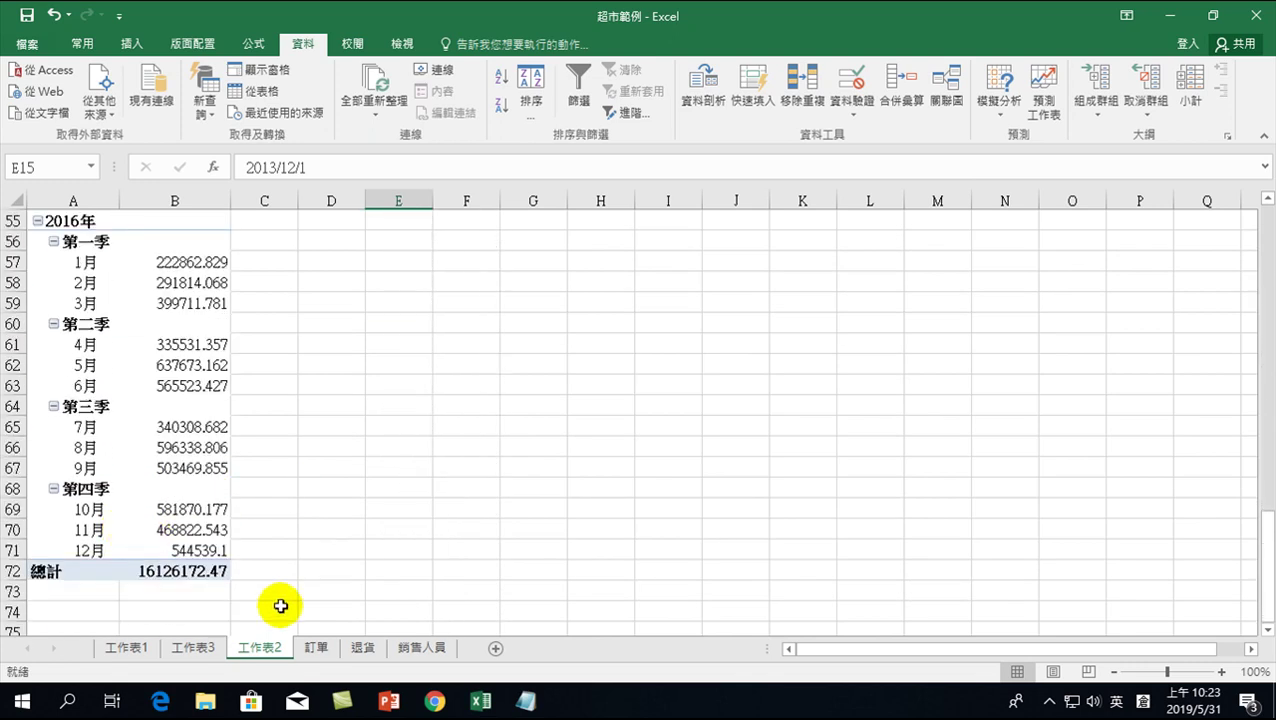
Examine the forecast rows from Jan-17 on 工作表3, the 趨勢預測 formula in C50 and the forecast lines in the chart.
left_click(205, 646)
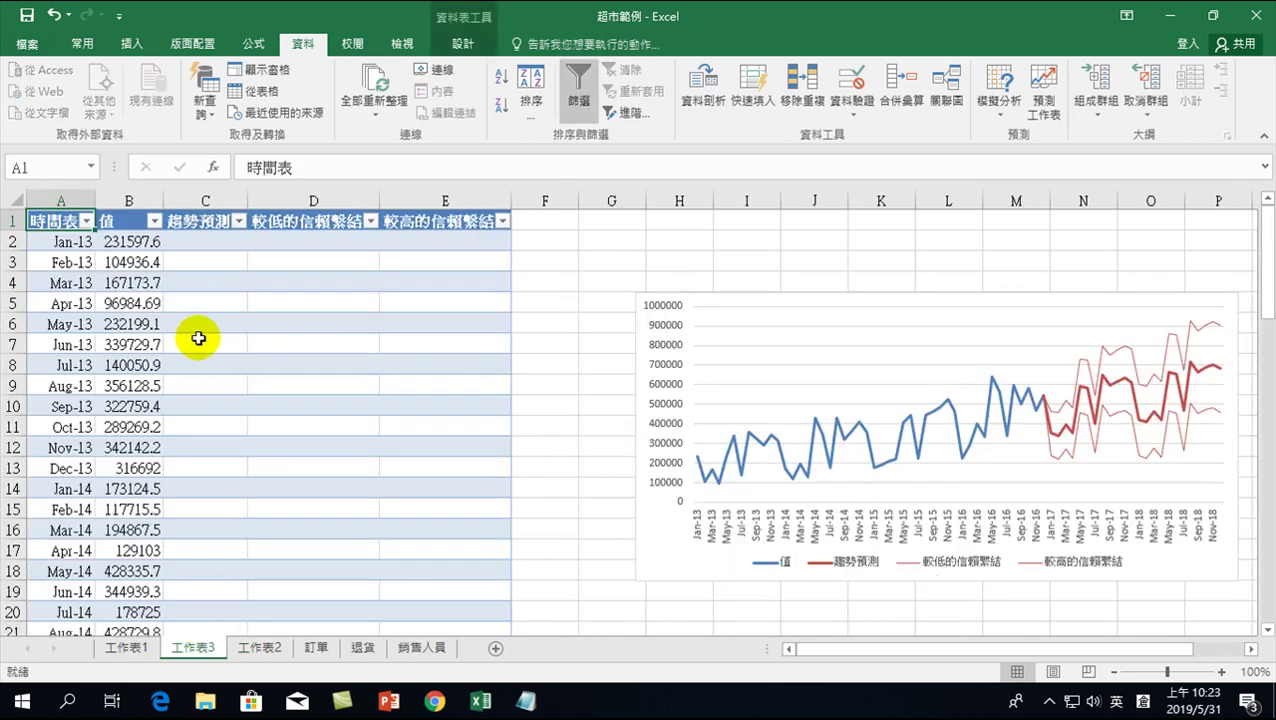
scroll(199, 342, "down", 14)
scroll(213, 443, "down", 3)
scroll(180, 430, "up", 4)
left_click(61, 427)
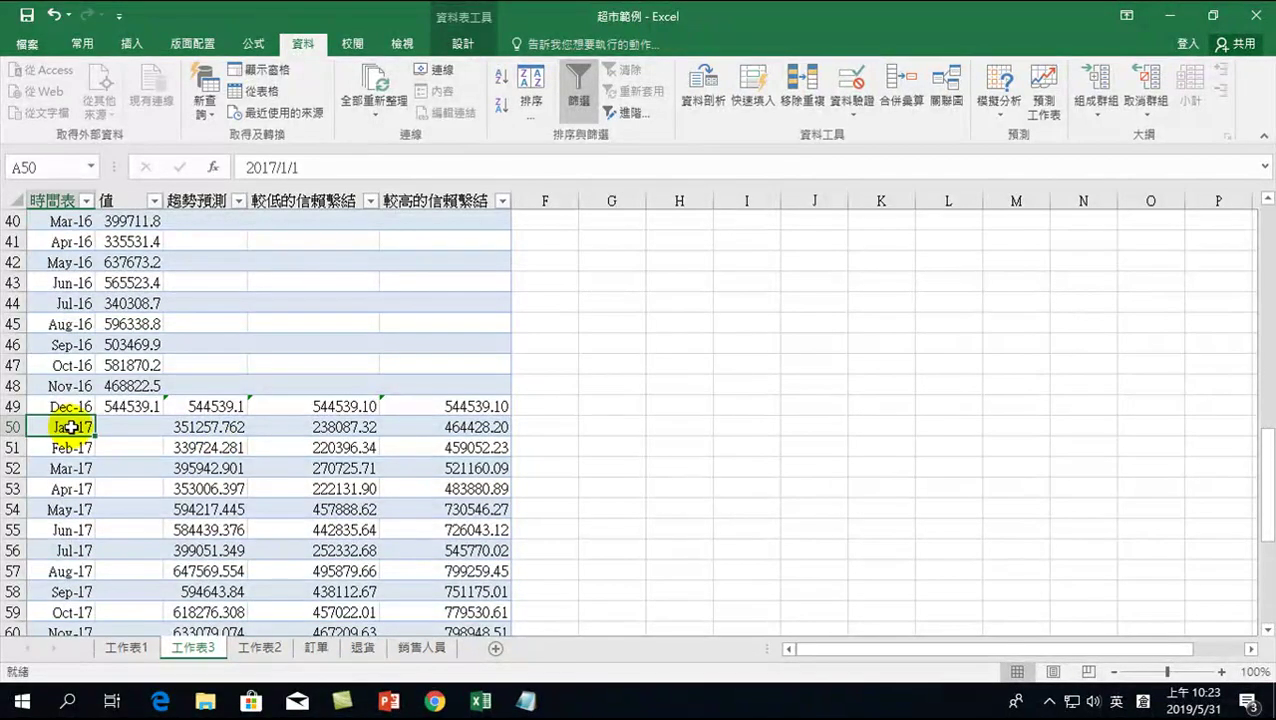
left_click(192, 428)
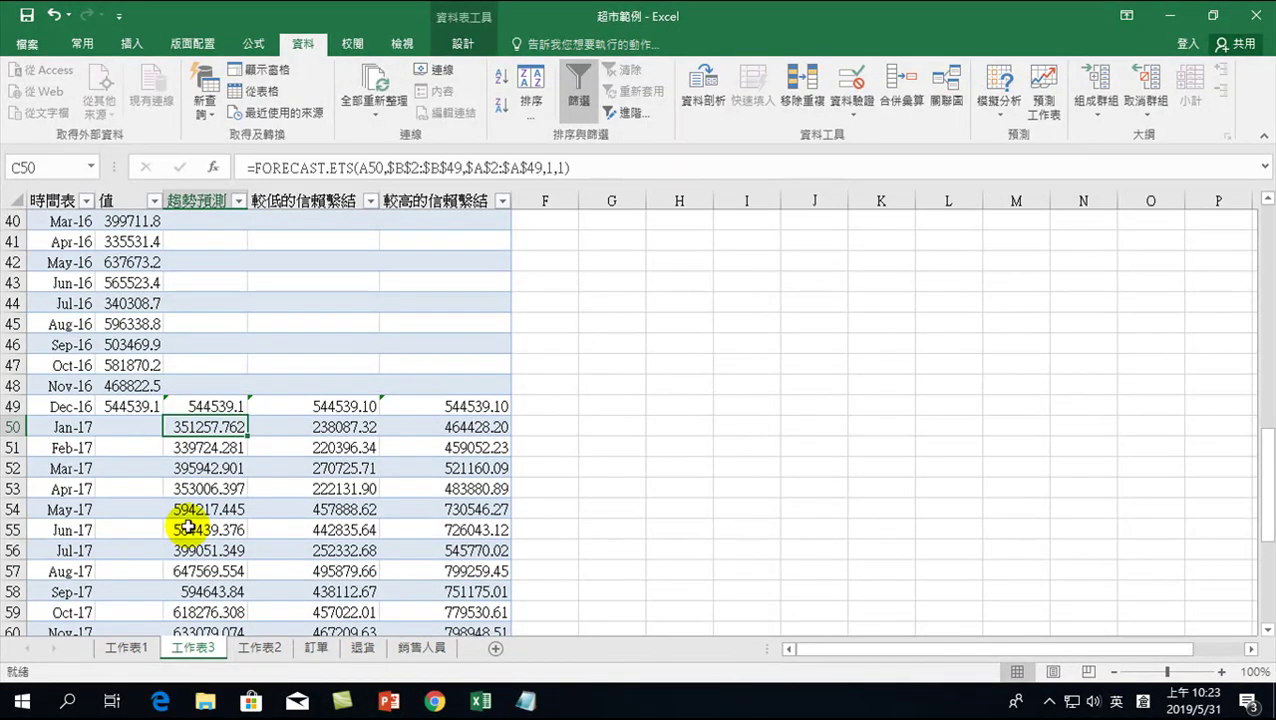
scroll(706, 398, "up", 13)
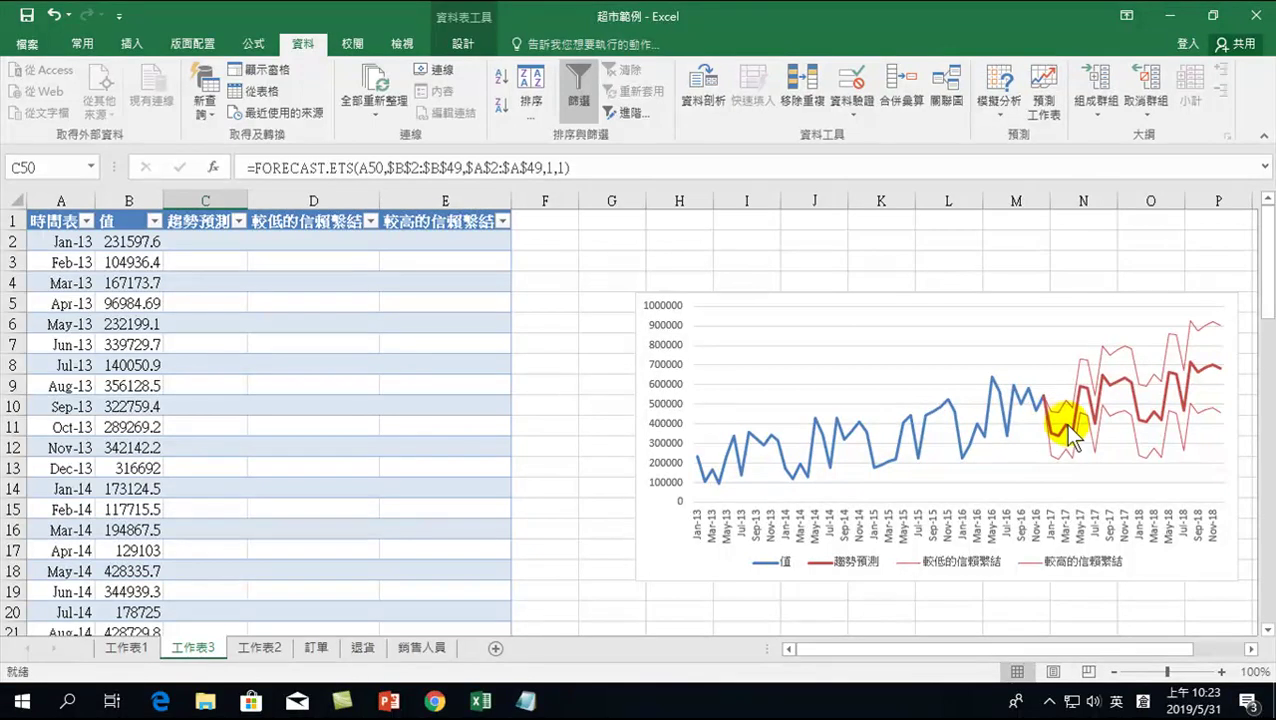
mouse_move(1090, 402)
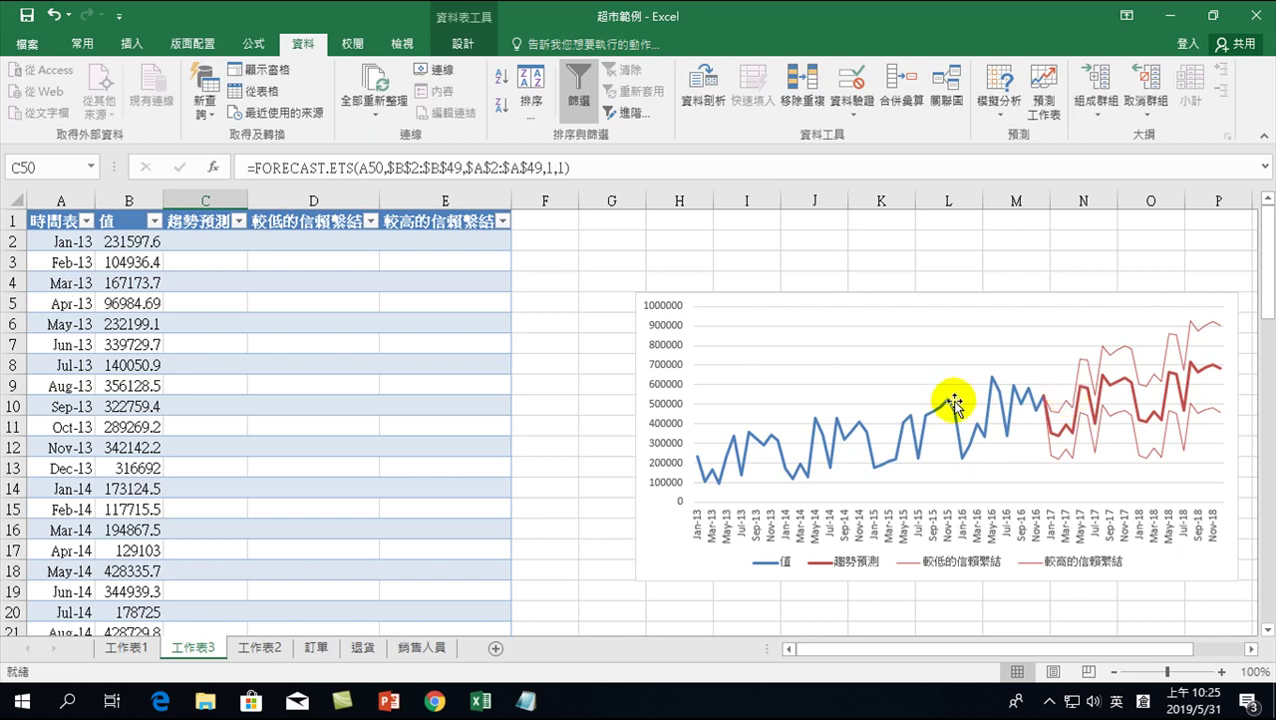
left_click(450, 364)
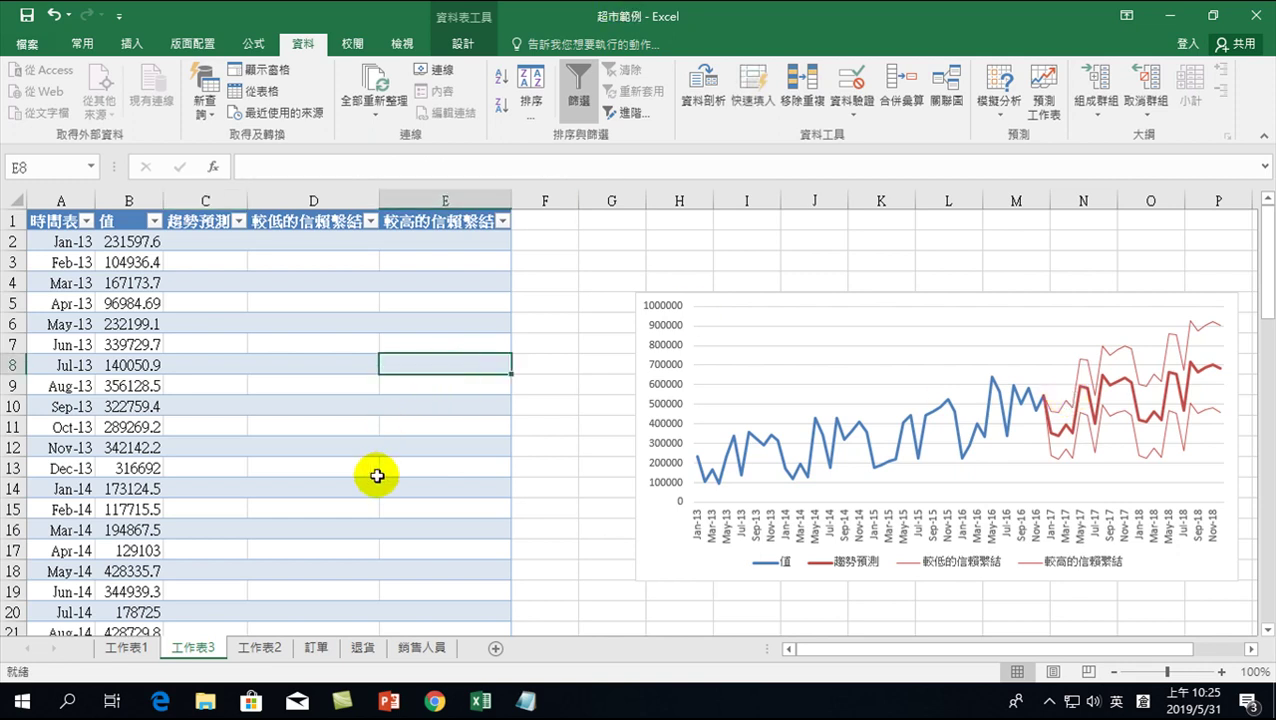
left_click(316, 648)
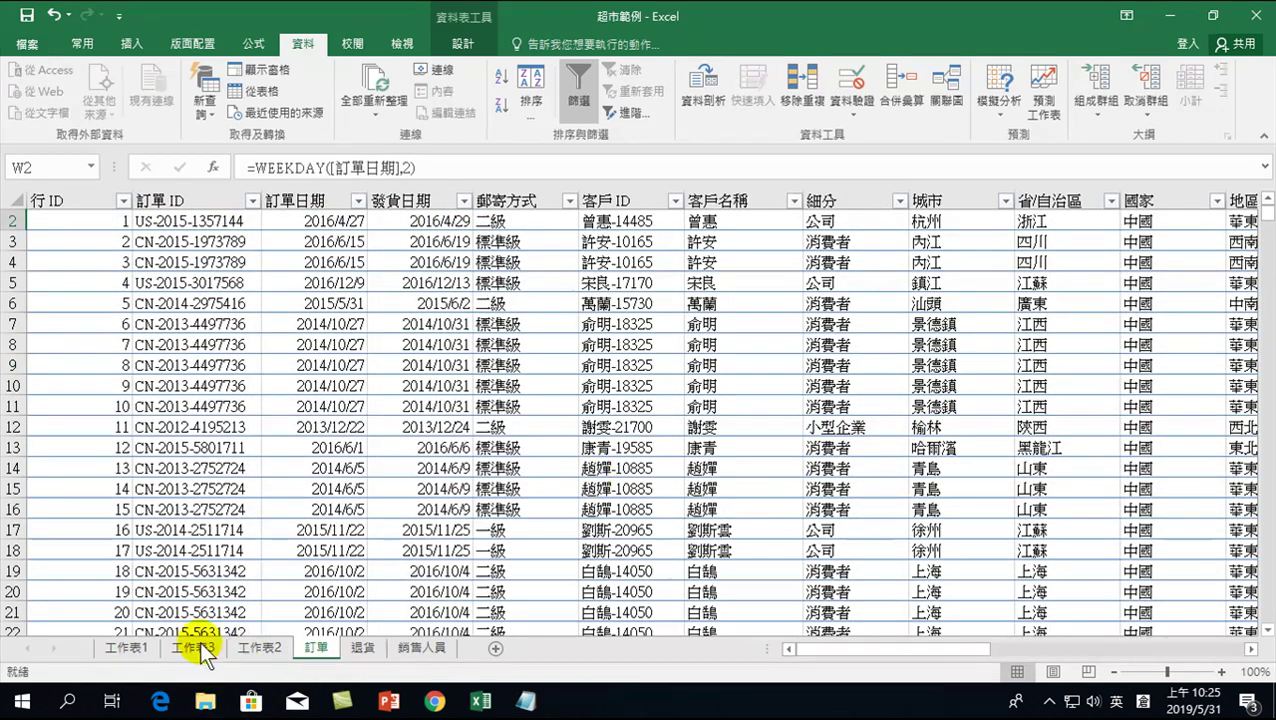
left_click(255, 648)
left_click(197, 647)
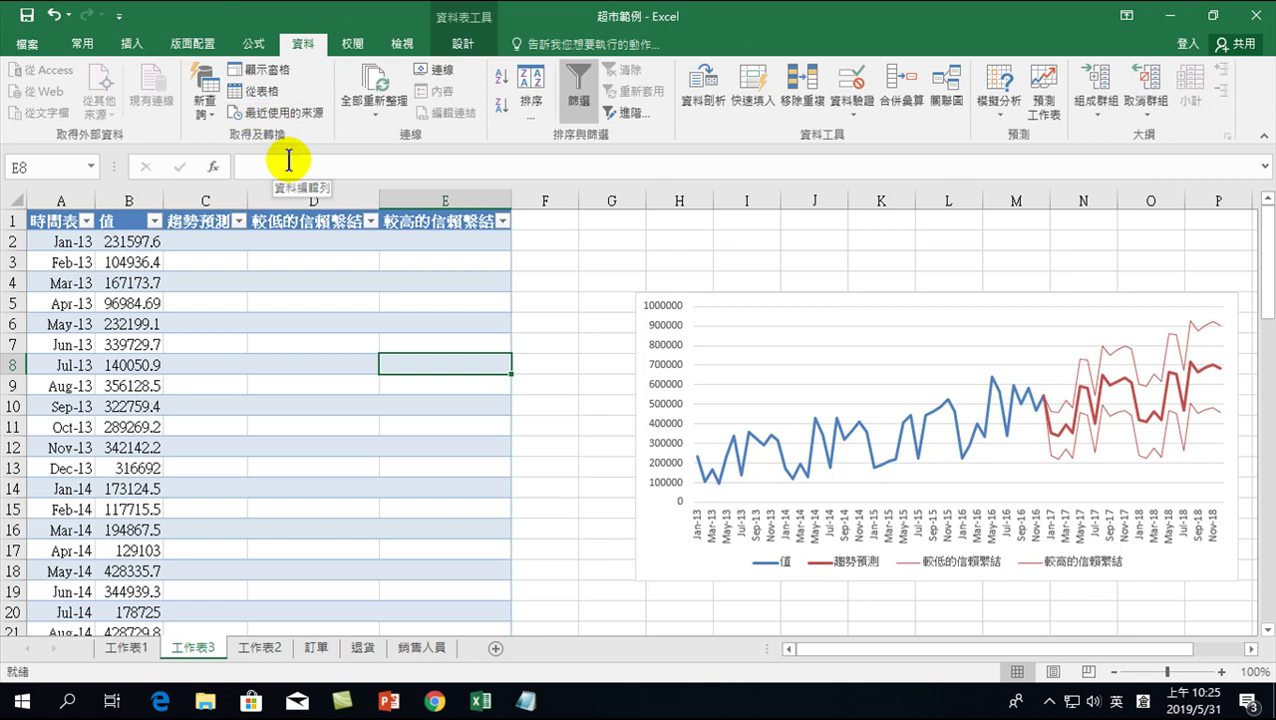
left_click(131, 43)
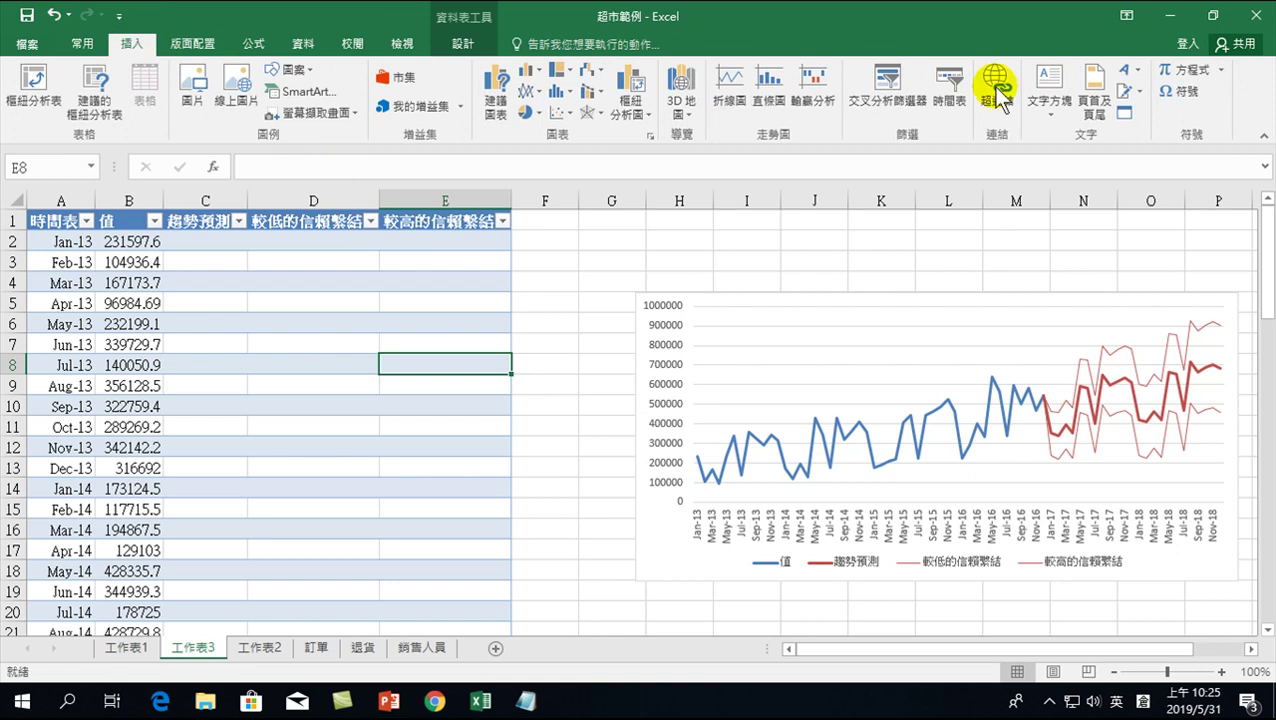
left_click(302, 43)
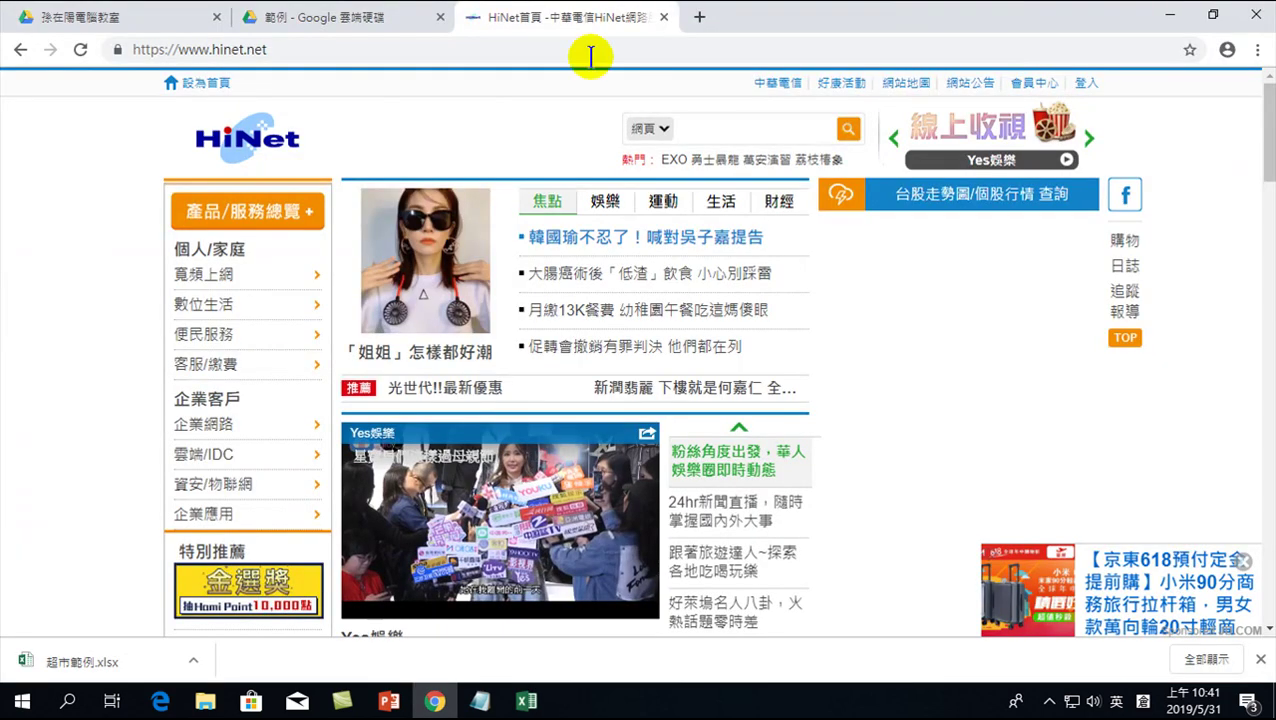
Close the HiNet page, the 範例 Google Drive folder and the computer classroom page in the browser.
left_click(663, 17)
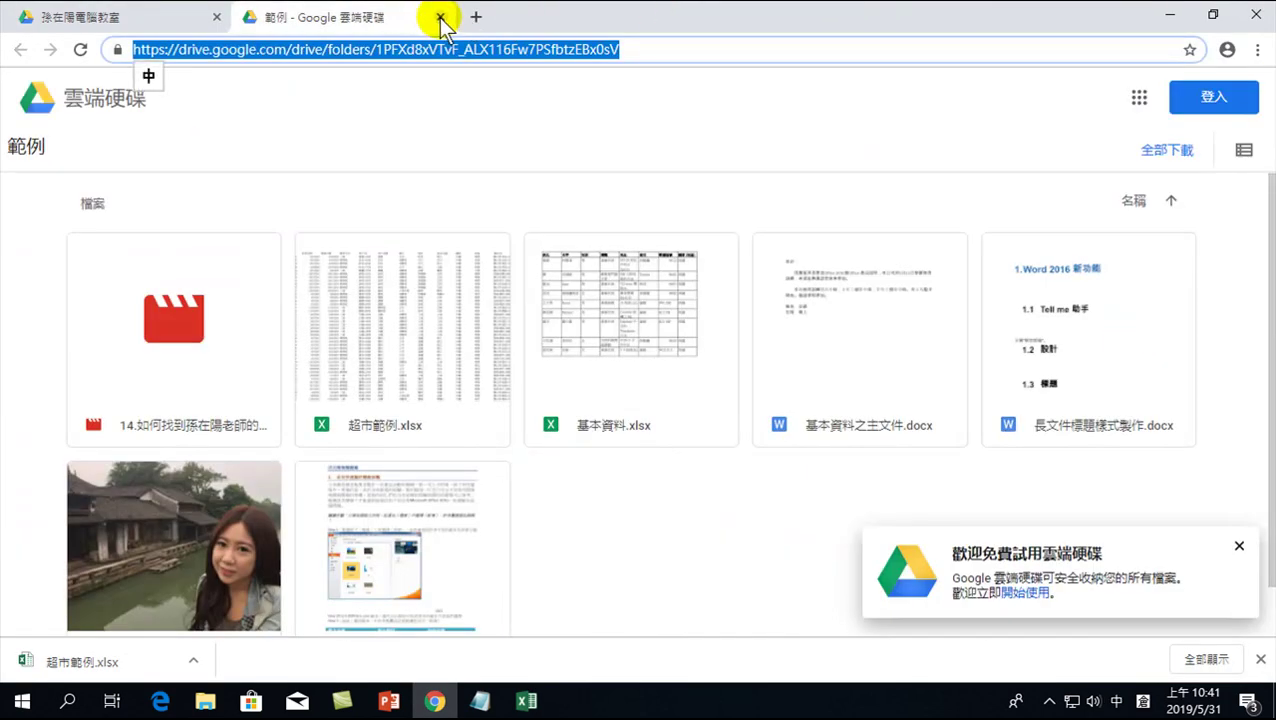
left_click(441, 17)
left_click(216, 17)
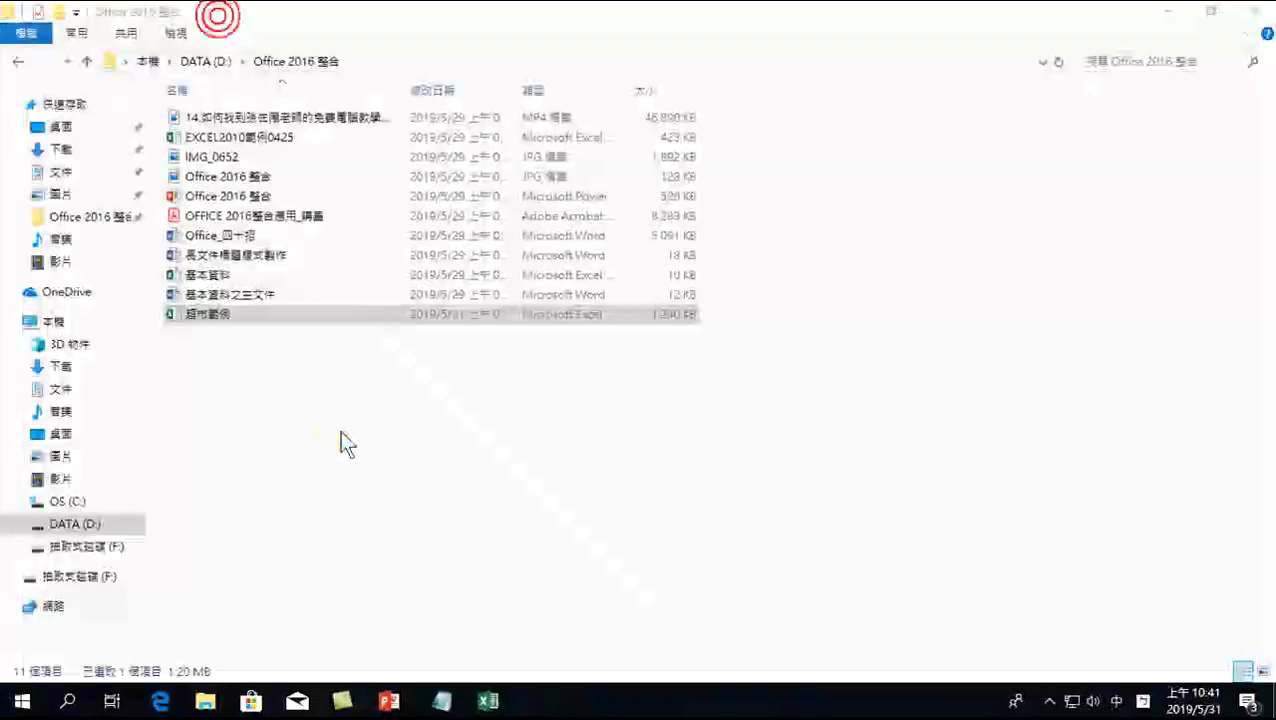
left_click(314, 457)
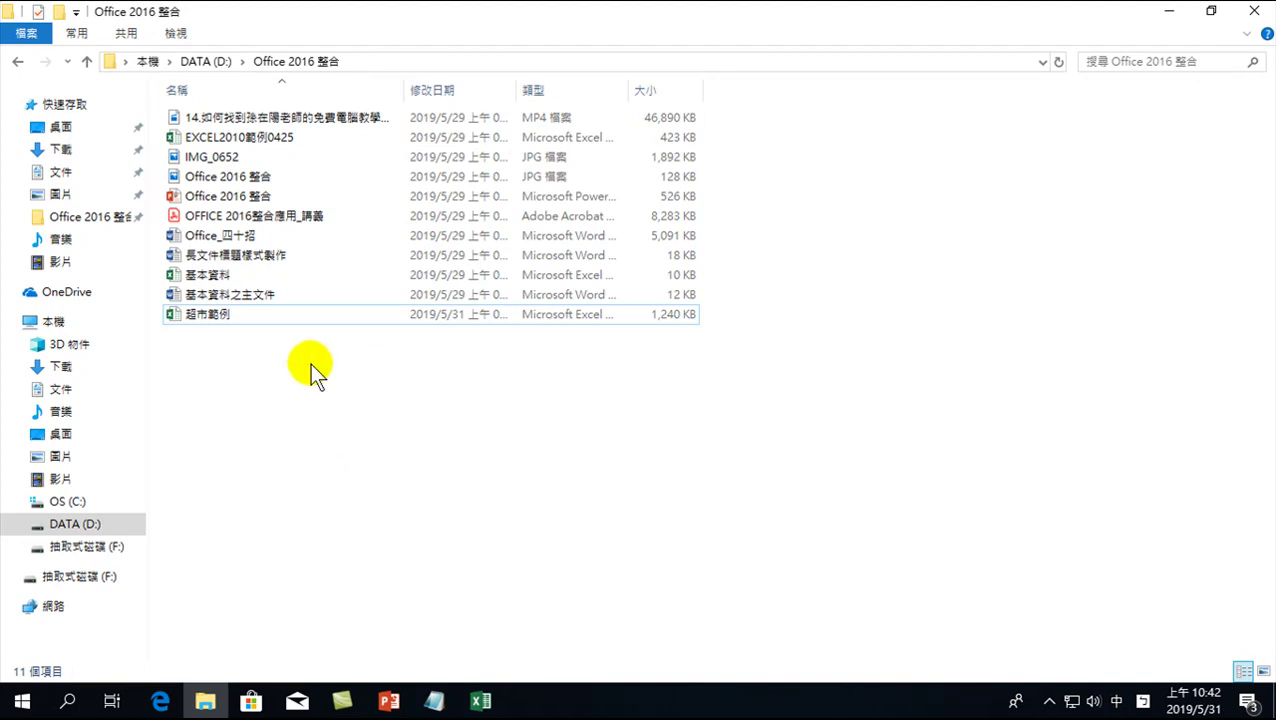
Close the already open 超市範例 workbook without saving, reopen it from the Office 2016 整合 folder and maximize it.
double_click(209, 315)
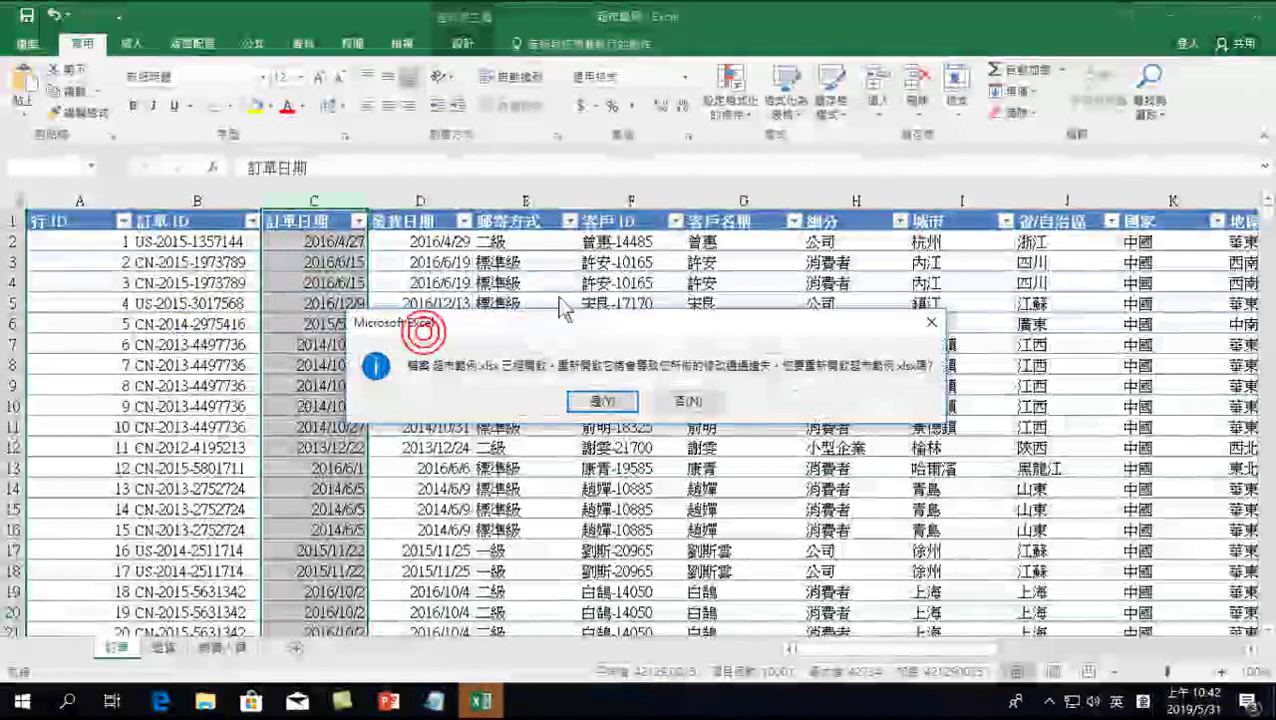
left_click(604, 401)
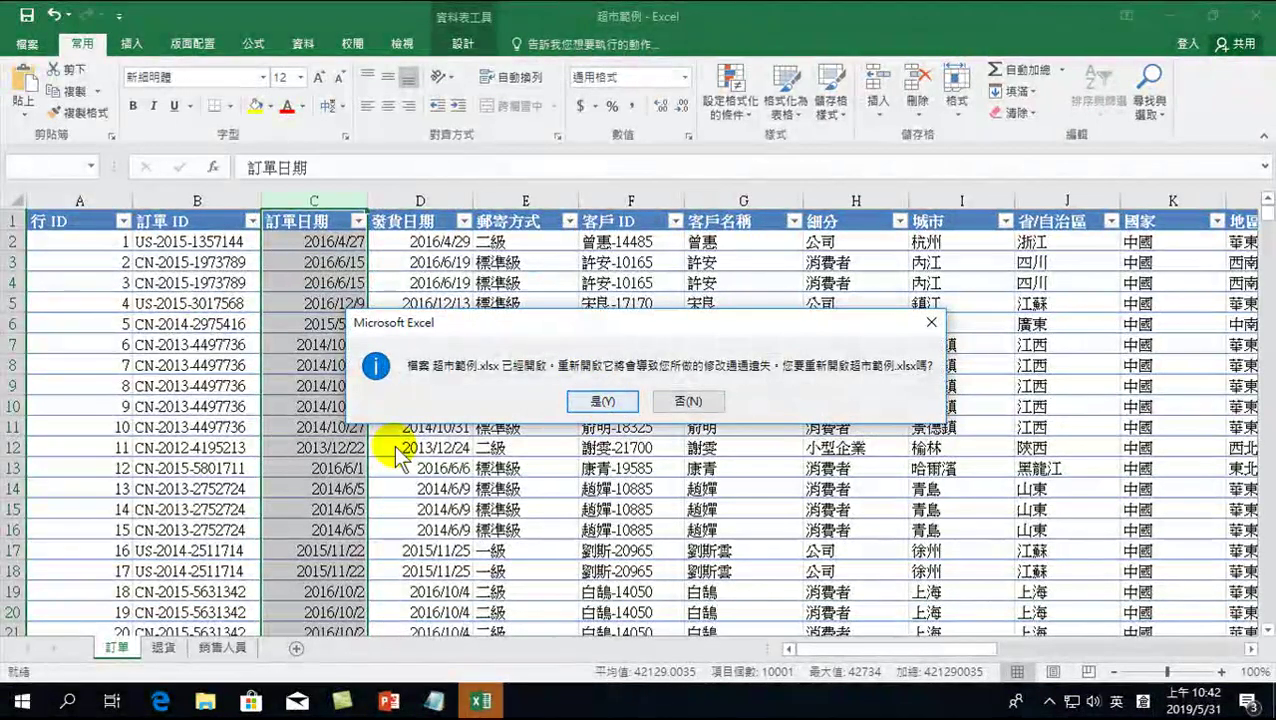
left_click(700, 401)
left_click(630, 447)
key("ctrl+w")
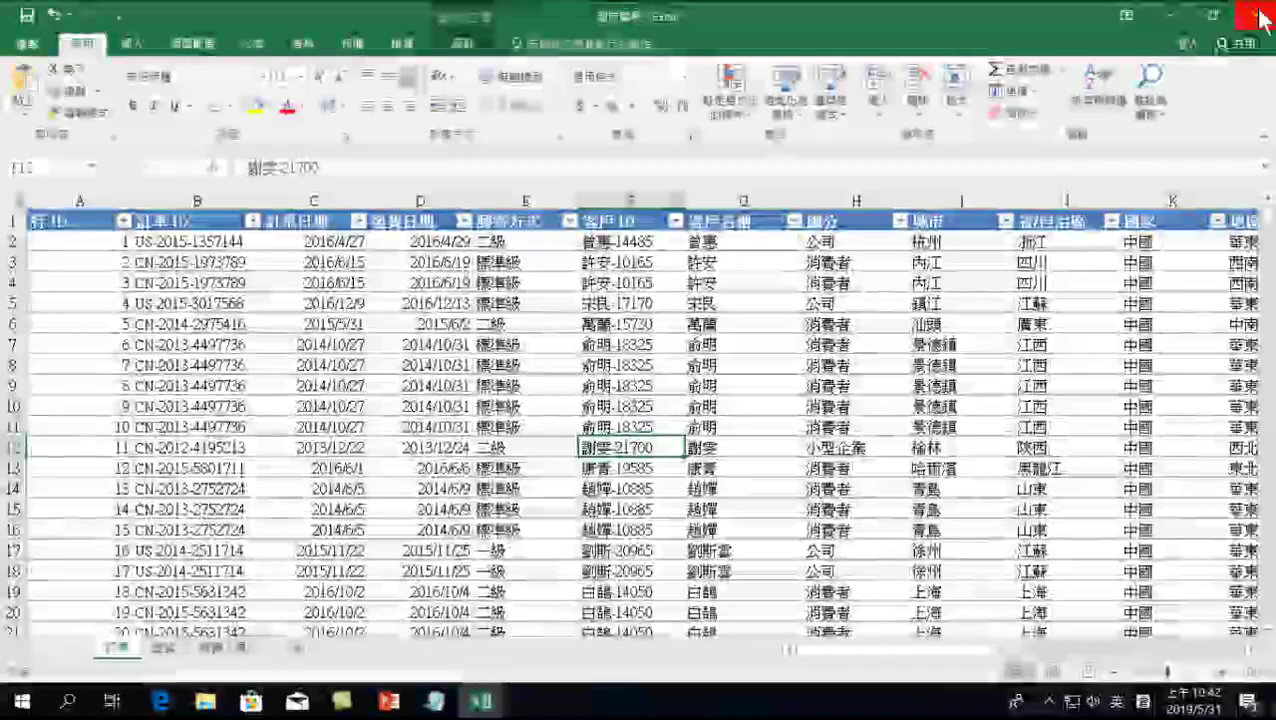
left_click(622, 392)
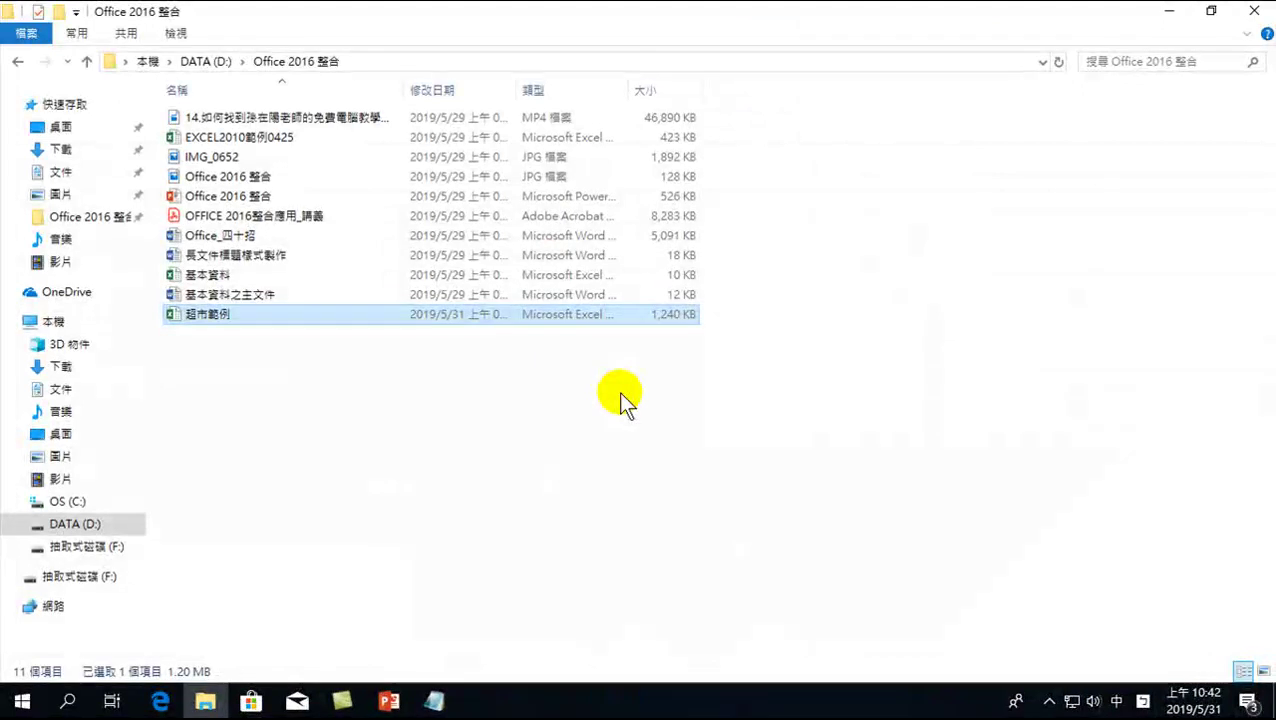
double_click(209, 317)
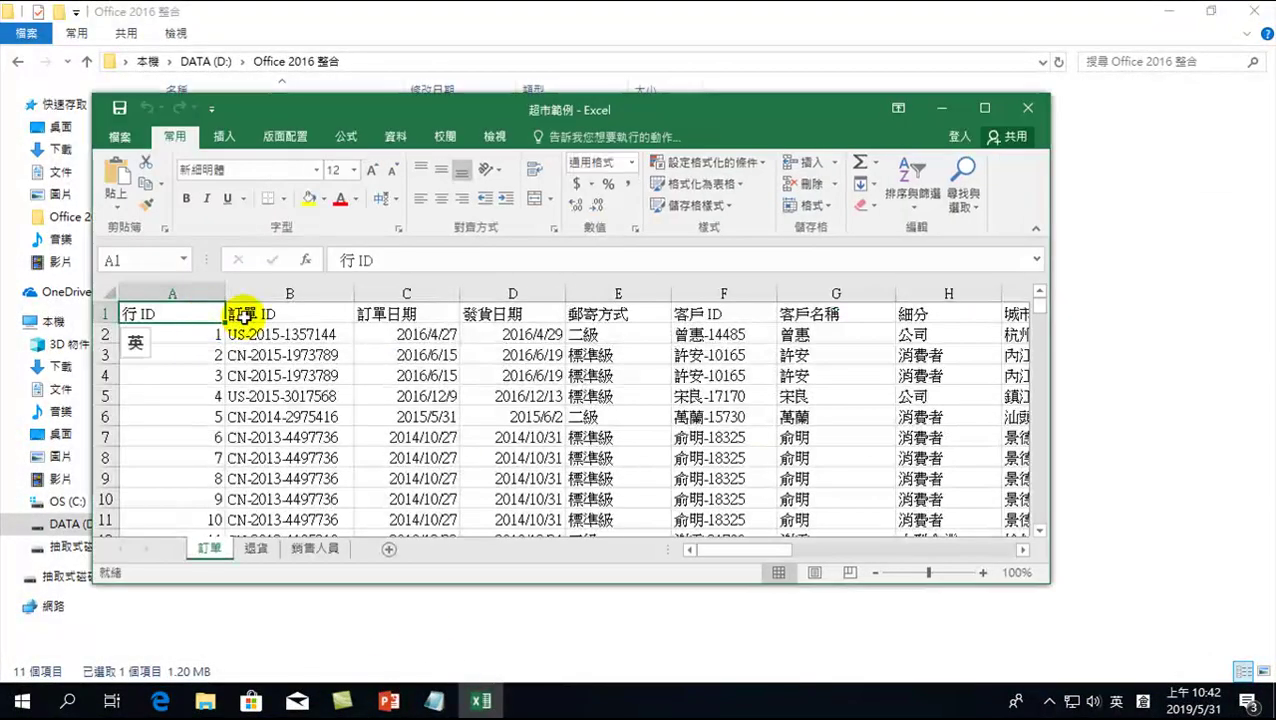
left_click(984, 107)
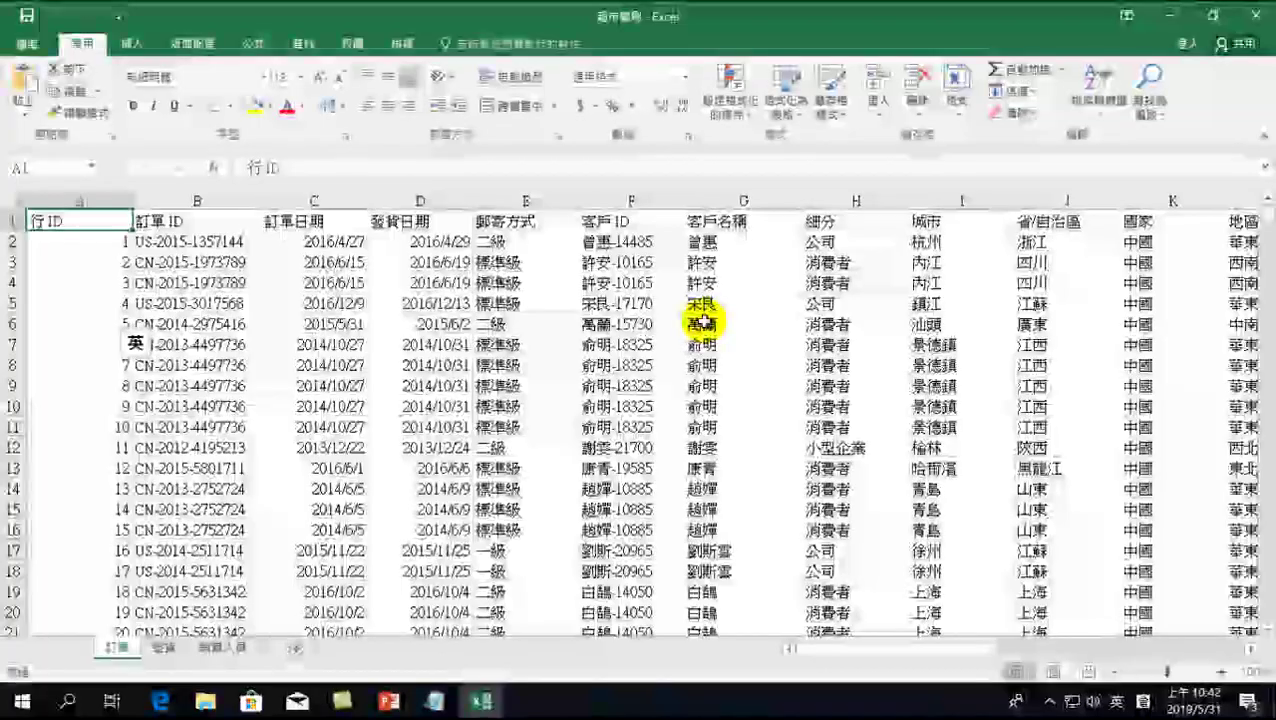
Format the order data on the 訂單 sheet as a table with a header row in a blue style.
left_click(185, 243)
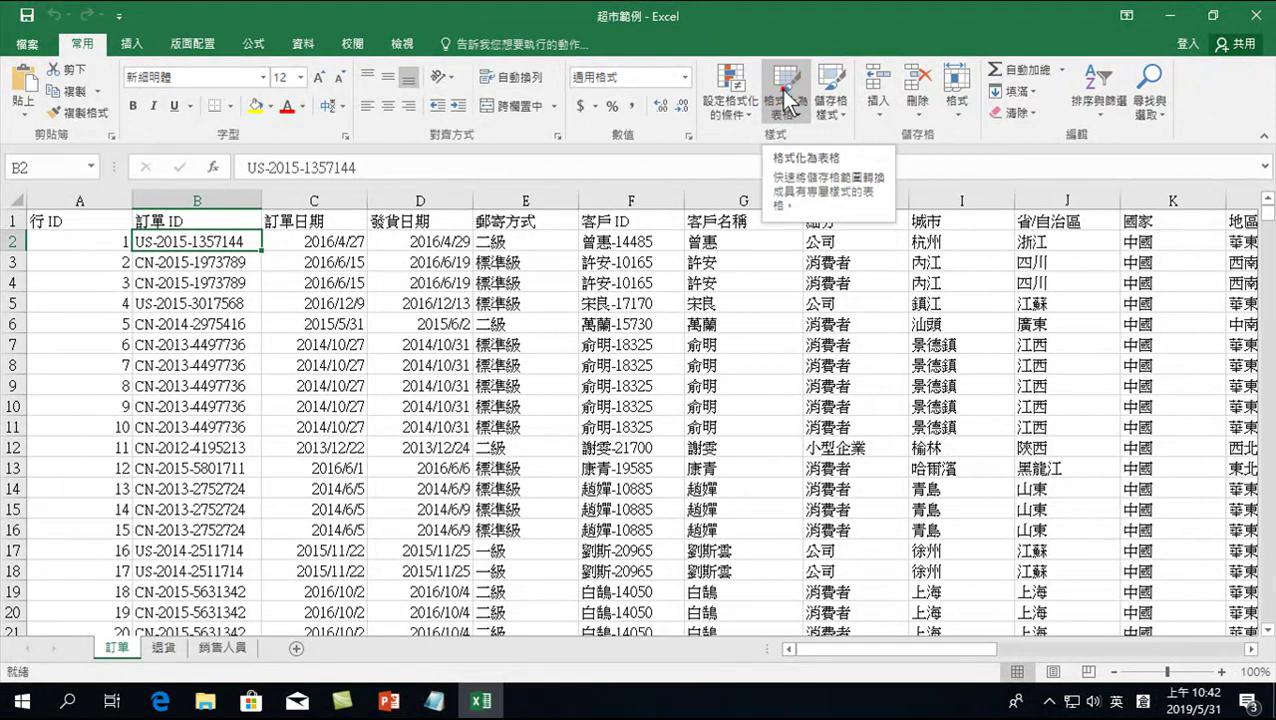
left_click(786, 95)
left_click(863, 213)
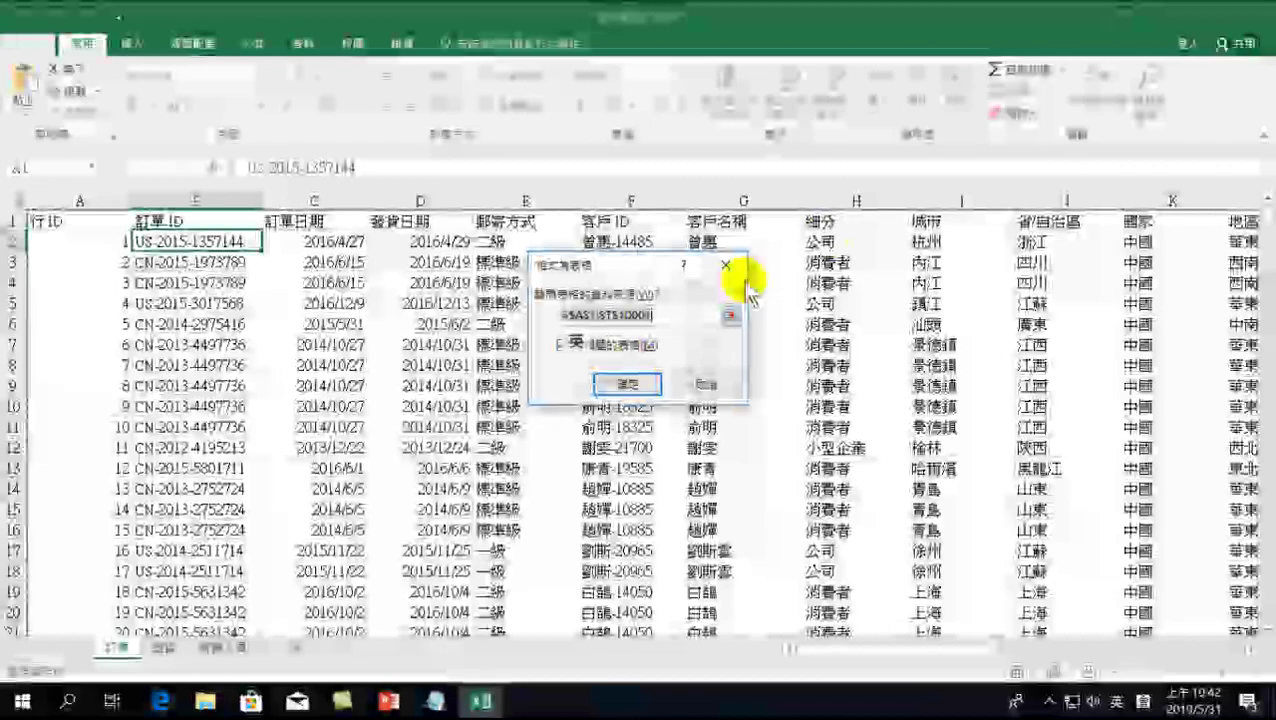
left_click(627, 381)
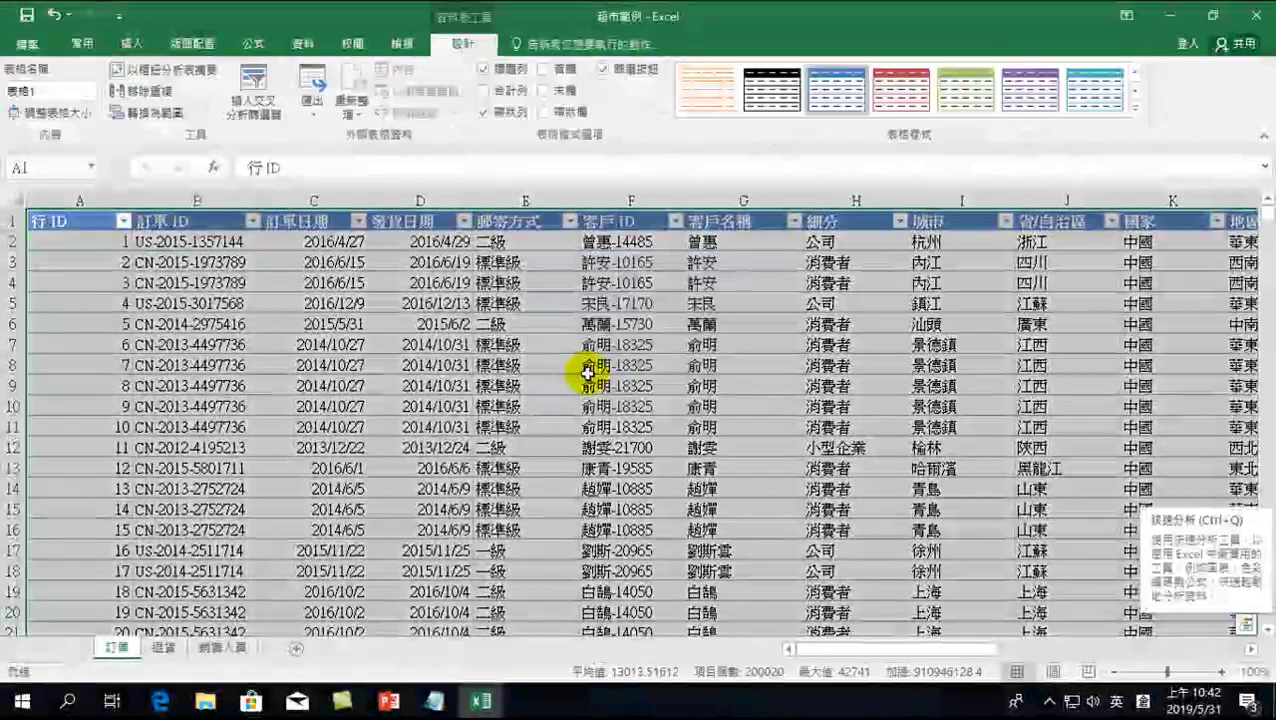
left_click(449, 343)
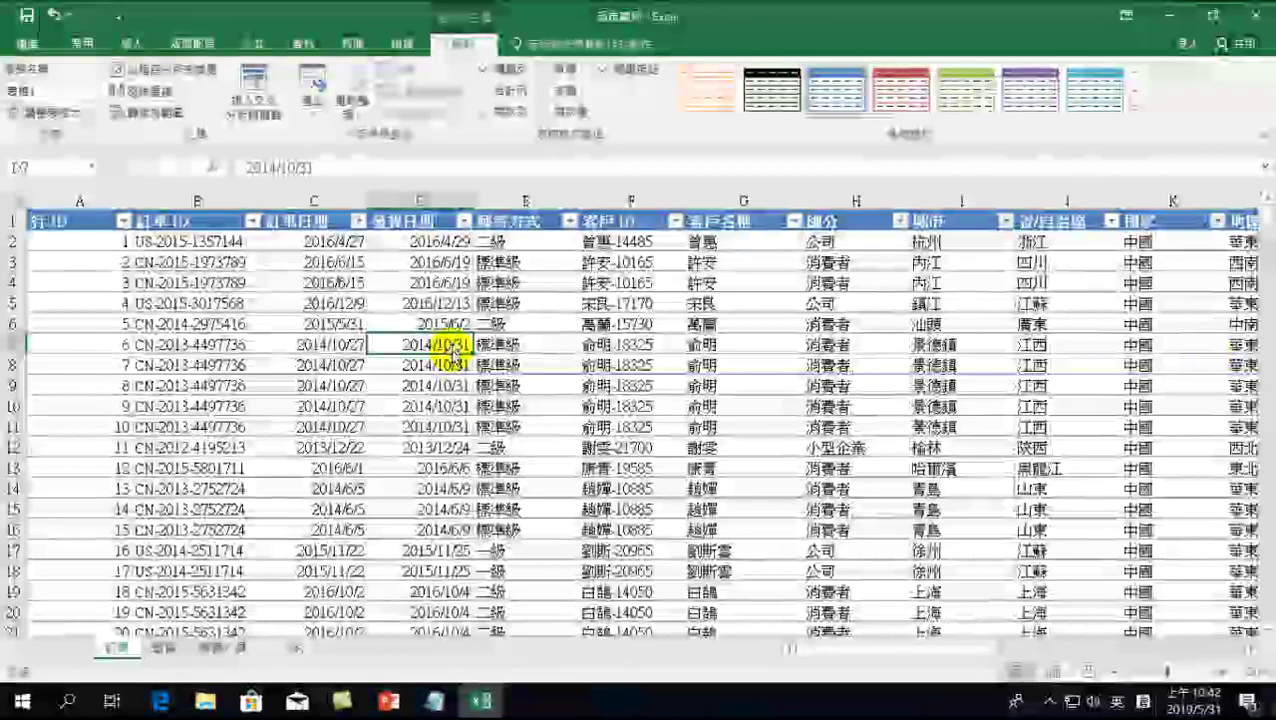
Examine the columns of the 訂單 table from 地區 and 類別 through 子類別, 產品名稱, 銷售額, 數量, 折扣 and 利潤.
left_click_drag(849, 649, 1111, 646)
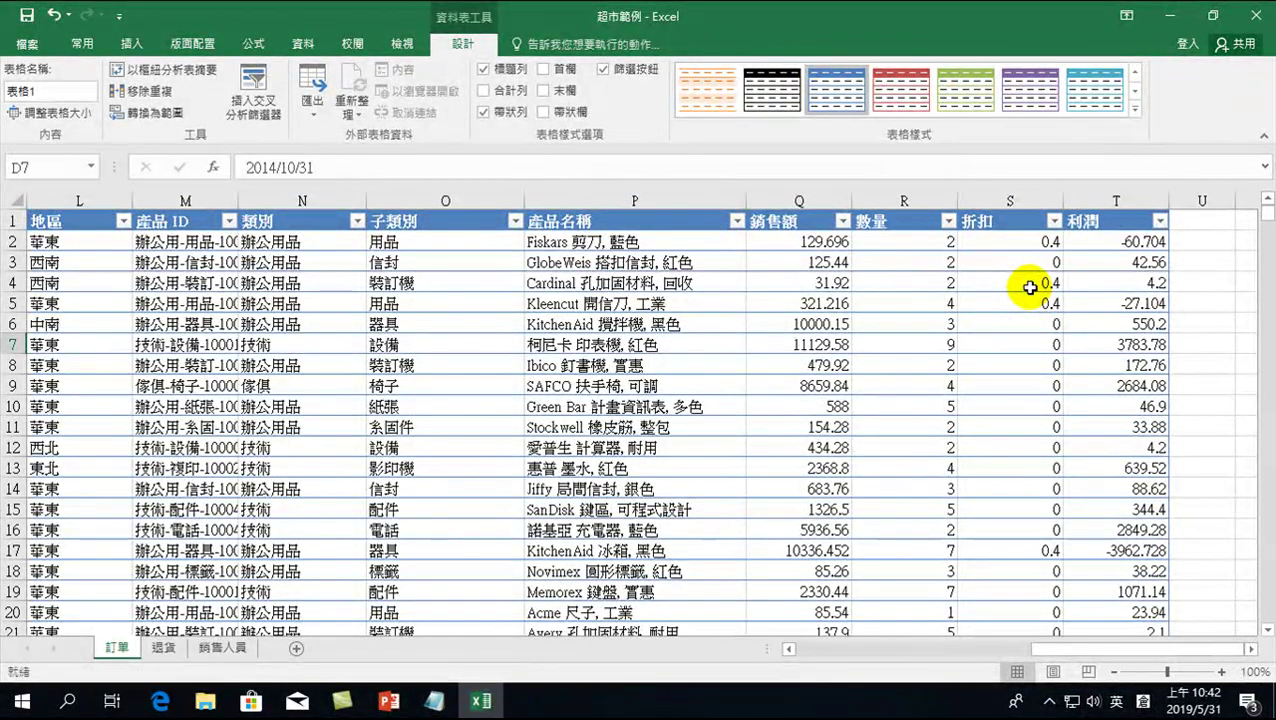
left_click_drag(1057, 649, 960, 645)
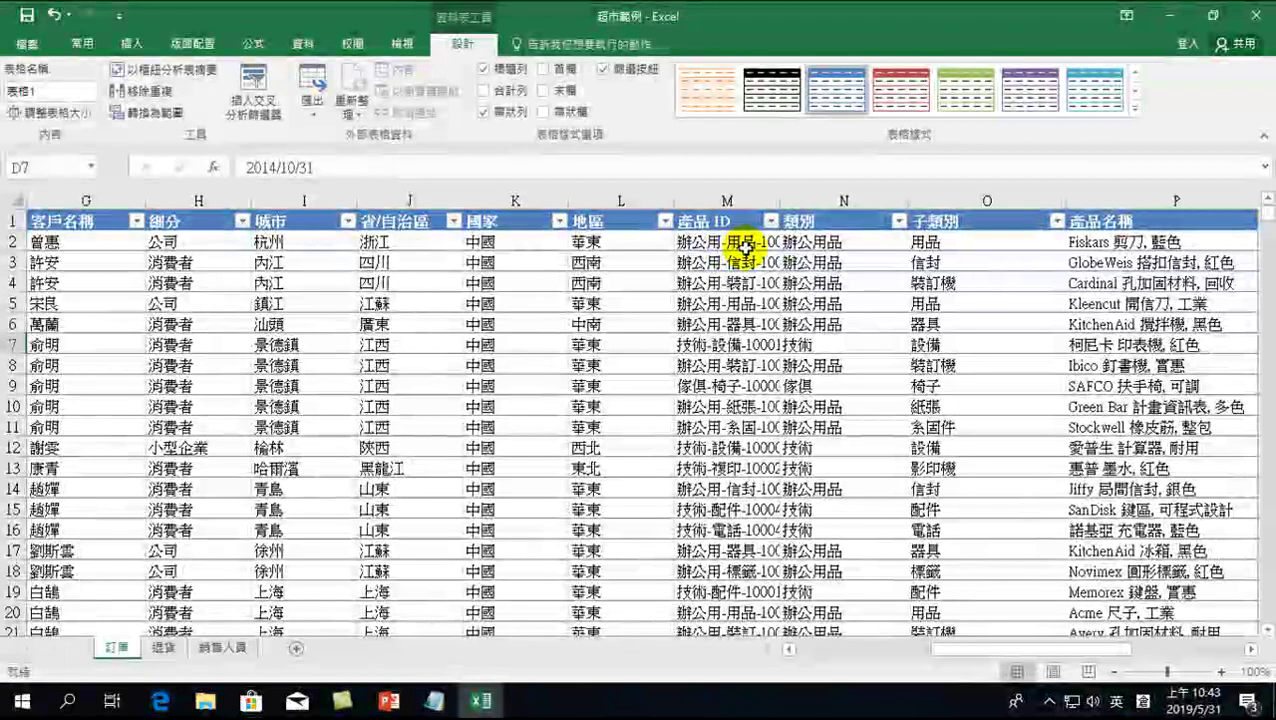
mouse_move(814, 249)
left_mouse_down()
mouse_move(808, 386)
mouse_move(810, 372)
left_mouse_up()
left_click(813, 283)
scroll(1070, 650, "right", 4)
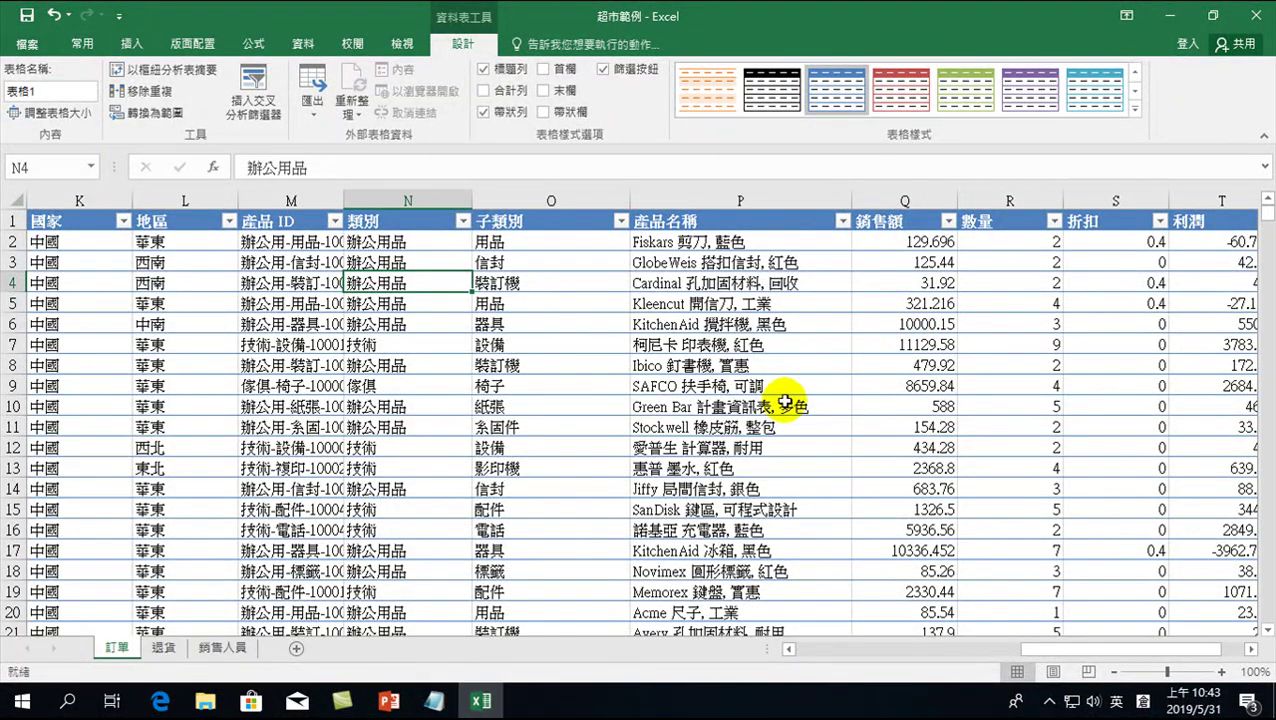
Create a pivot table from 表格1 on a new worksheet.
left_click(667, 366)
left_click(135, 42)
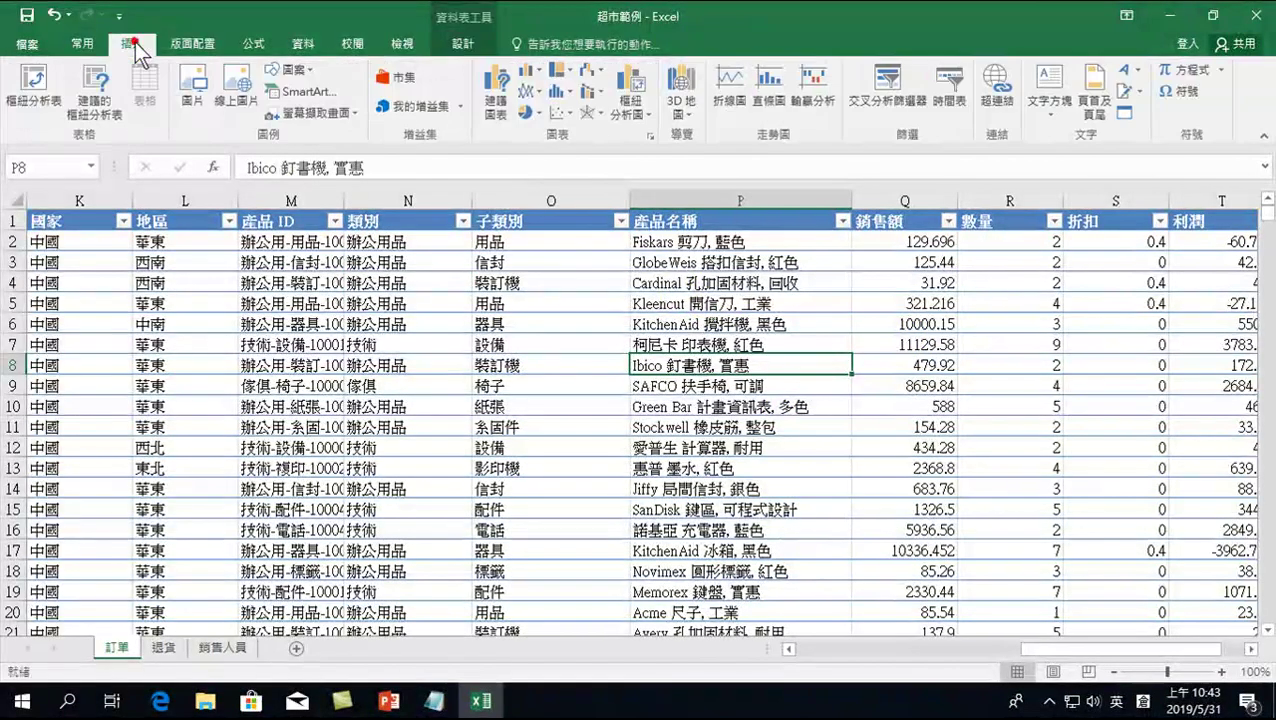
left_click(33, 82)
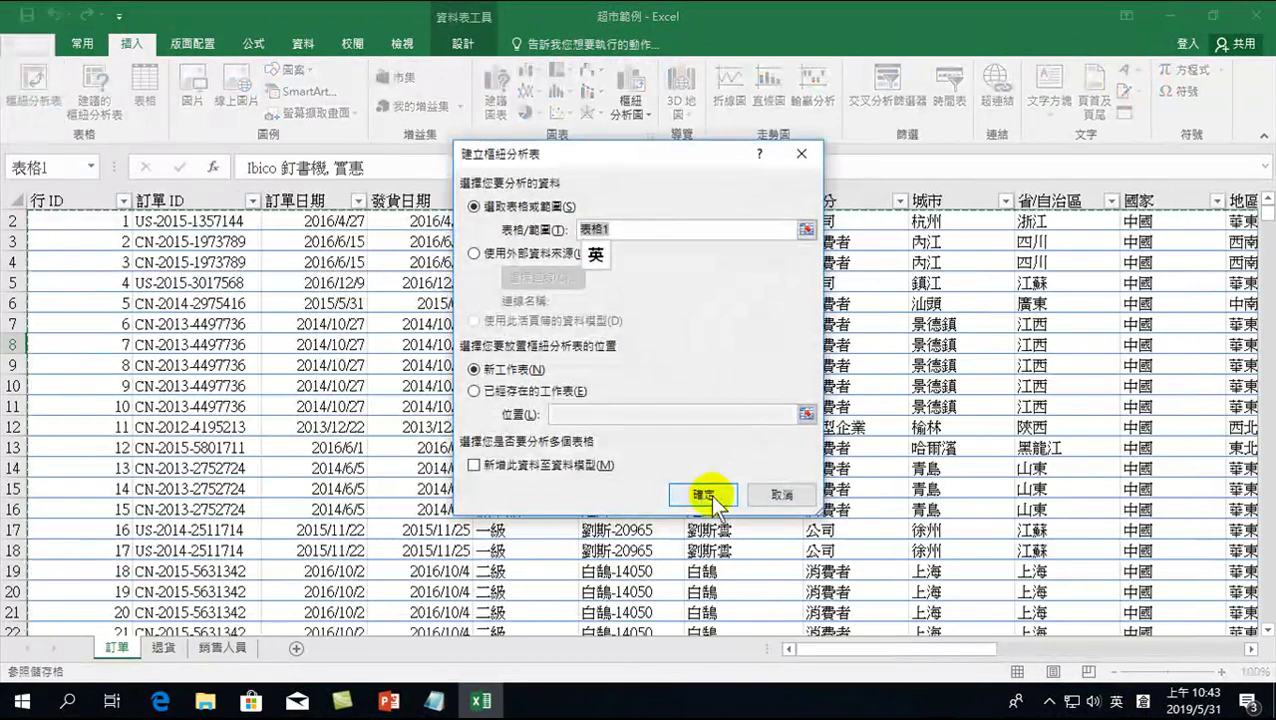
Create a PivotTable from 表格1 on a new worksheet, with 類別 as rows and the sum of 銷售額 as values.
left_click(712, 494)
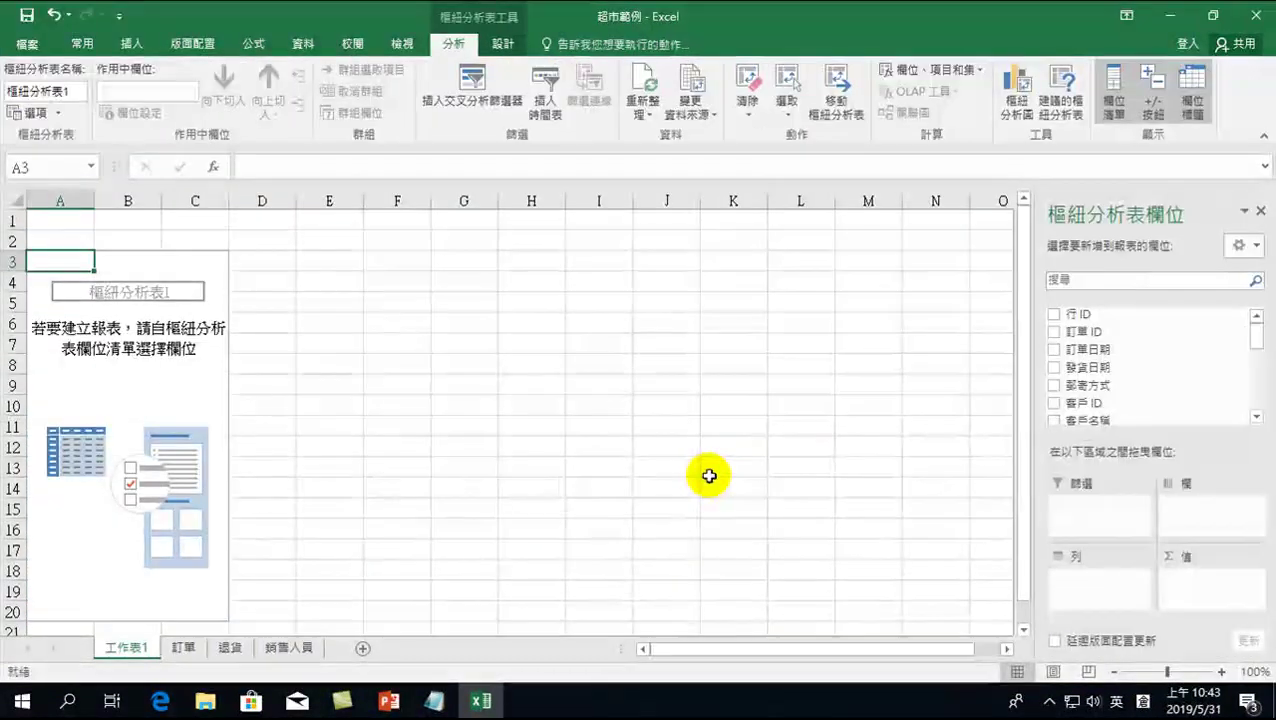
left_click(1257, 416)
left_click_drag(1257, 416, 1257, 416)
left_click(1052, 380)
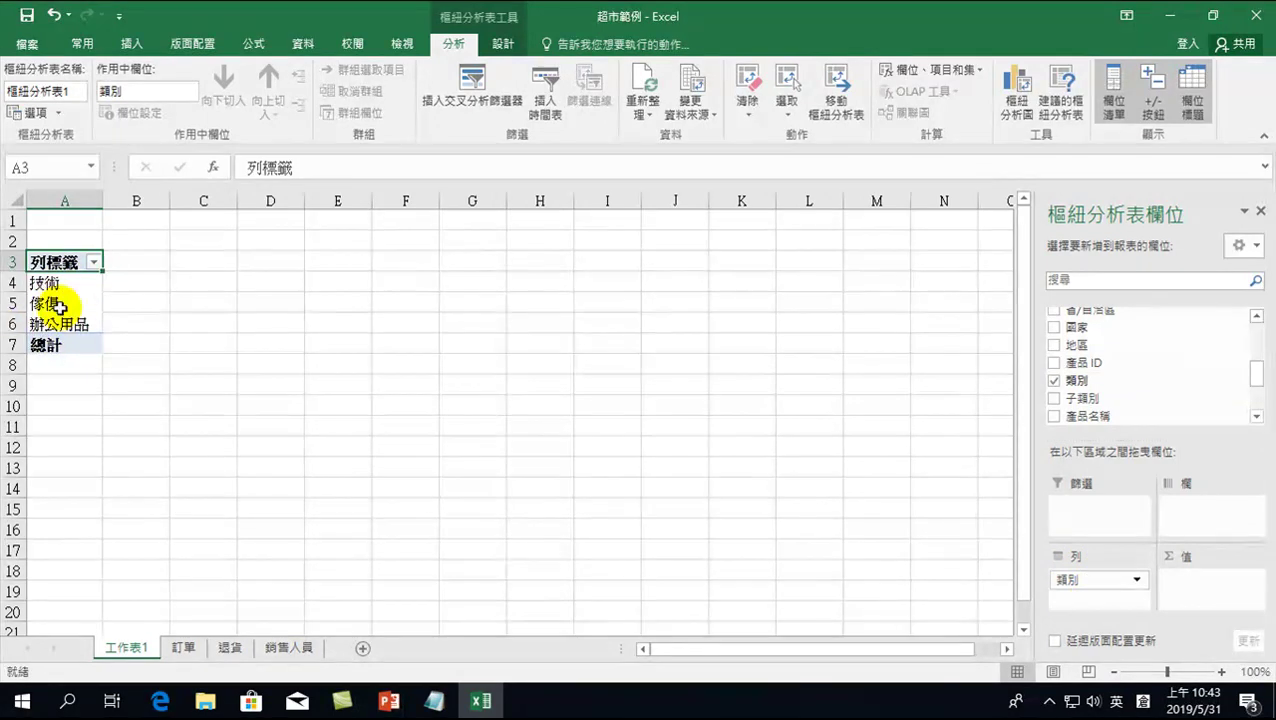
left_click(1257, 420)
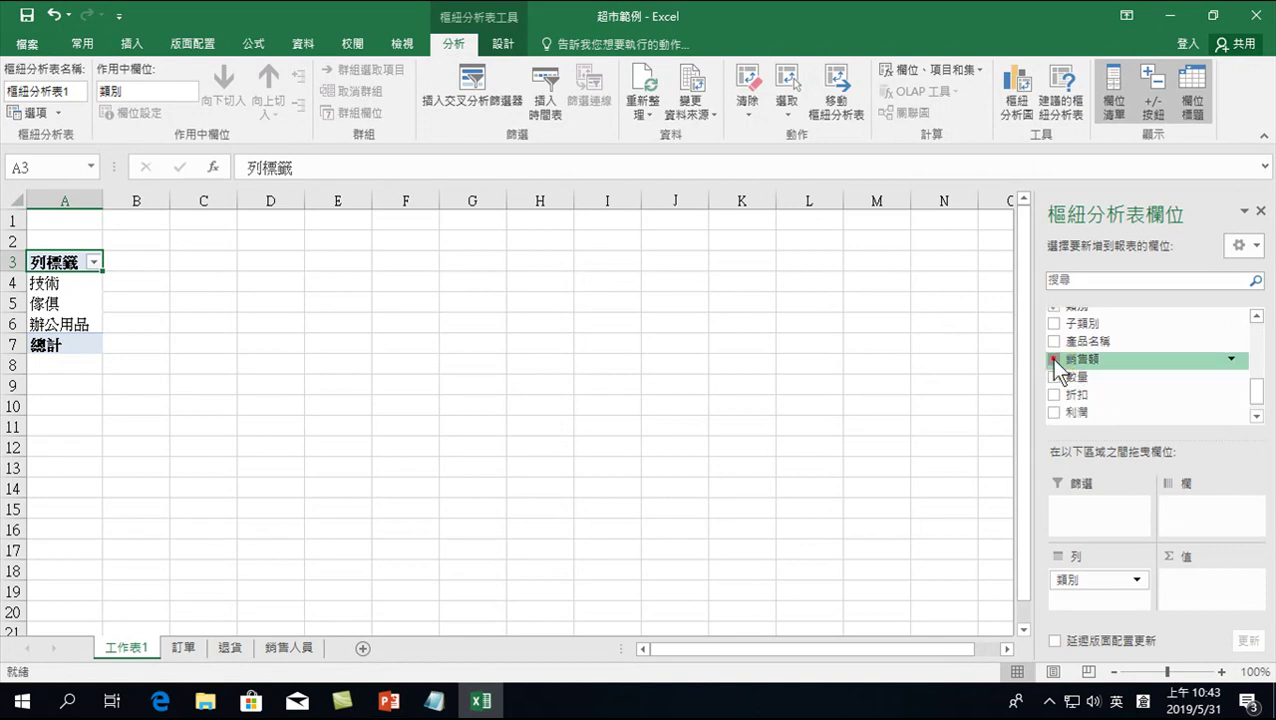
left_click(1054, 360)
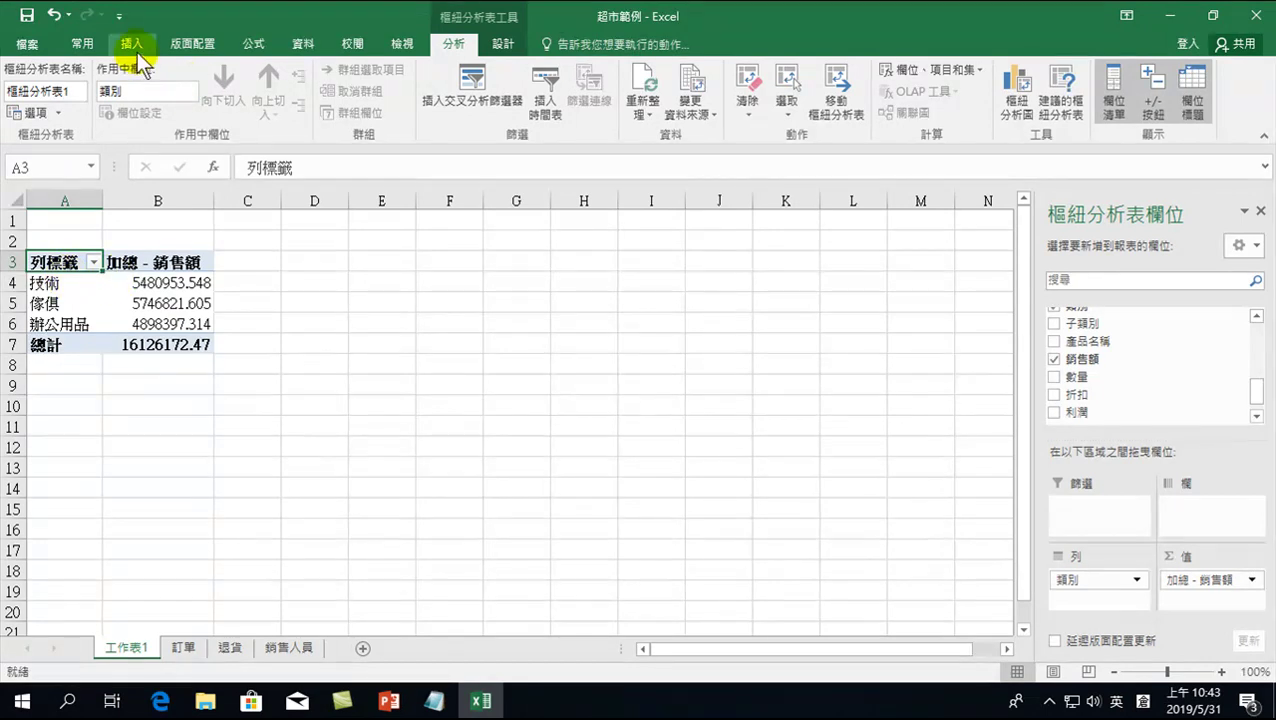
Insert a clustered column PivotChart of 銷售額 by 類別 from the PivotTable.
left_click(1016, 82)
left_click(814, 593)
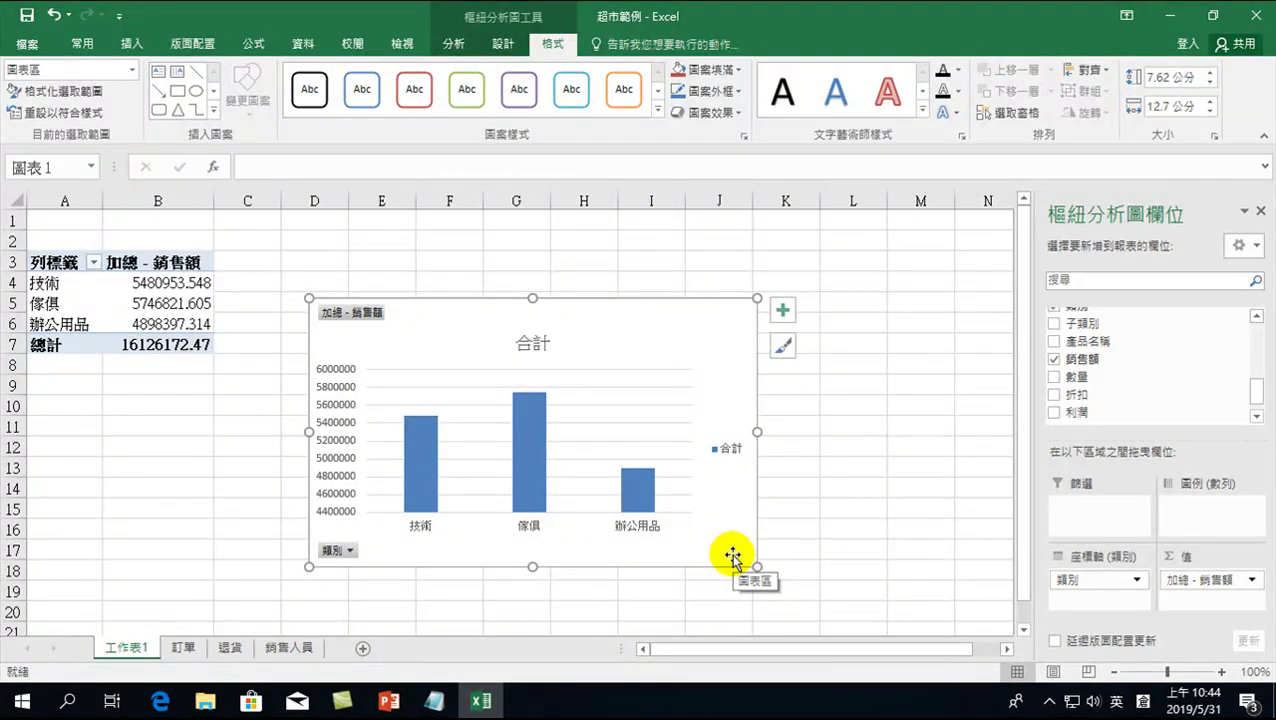
left_click(455, 44)
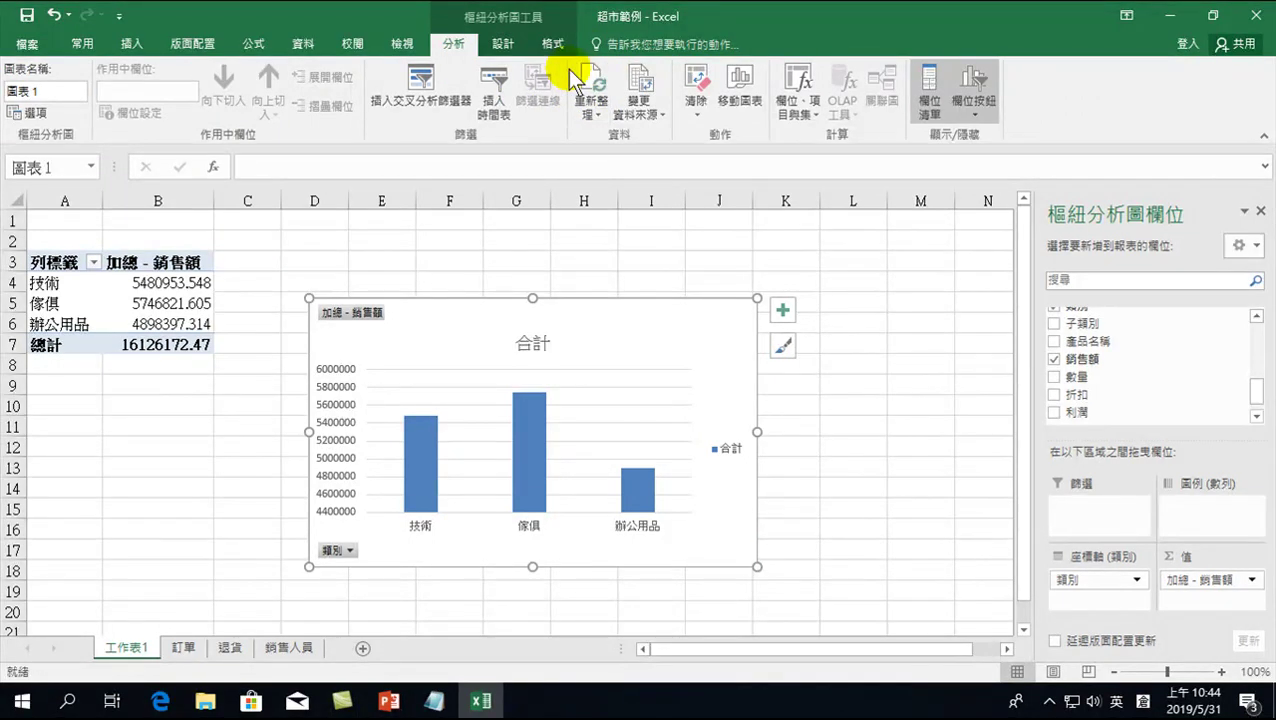
Check the 類別 and 銷售額 source columns on the 訂單 sheet, and compare them with the 傢俱 column in the PivotChart on 工作表1.
left_click(183, 648)
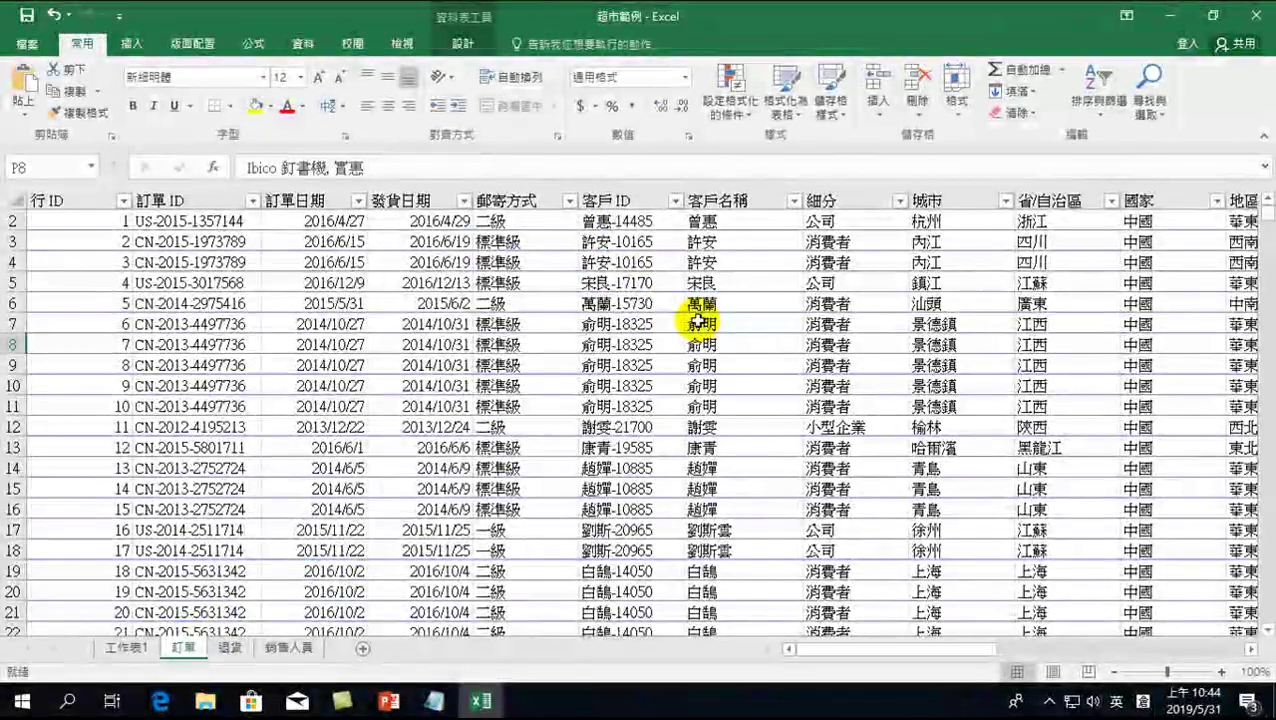
left_click_drag(954, 650, 1083, 666)
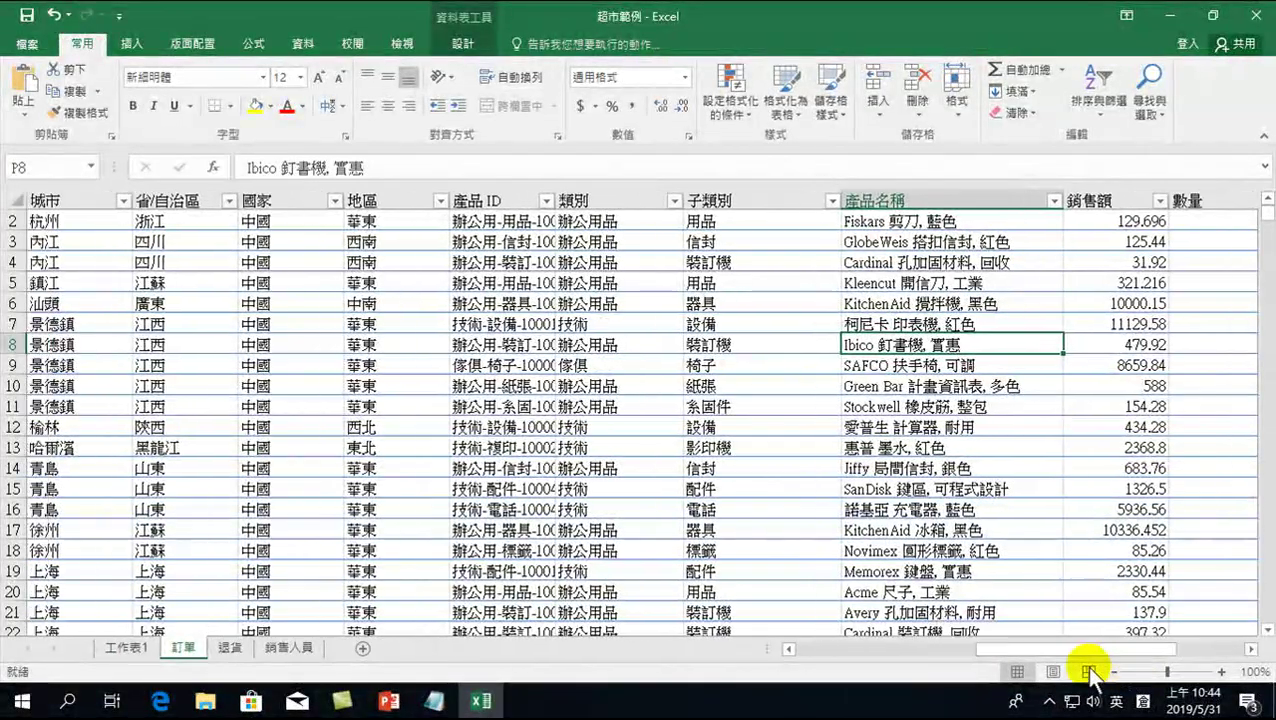
left_click(568, 220)
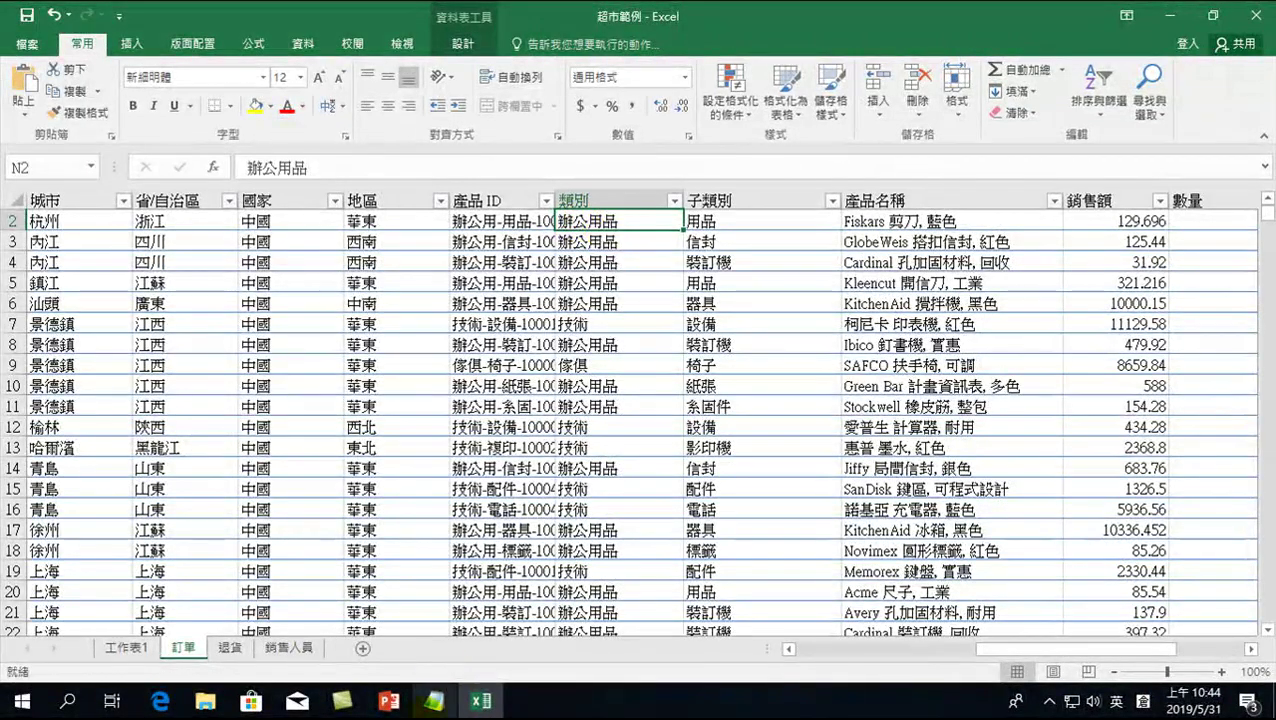
left_click(138, 646)
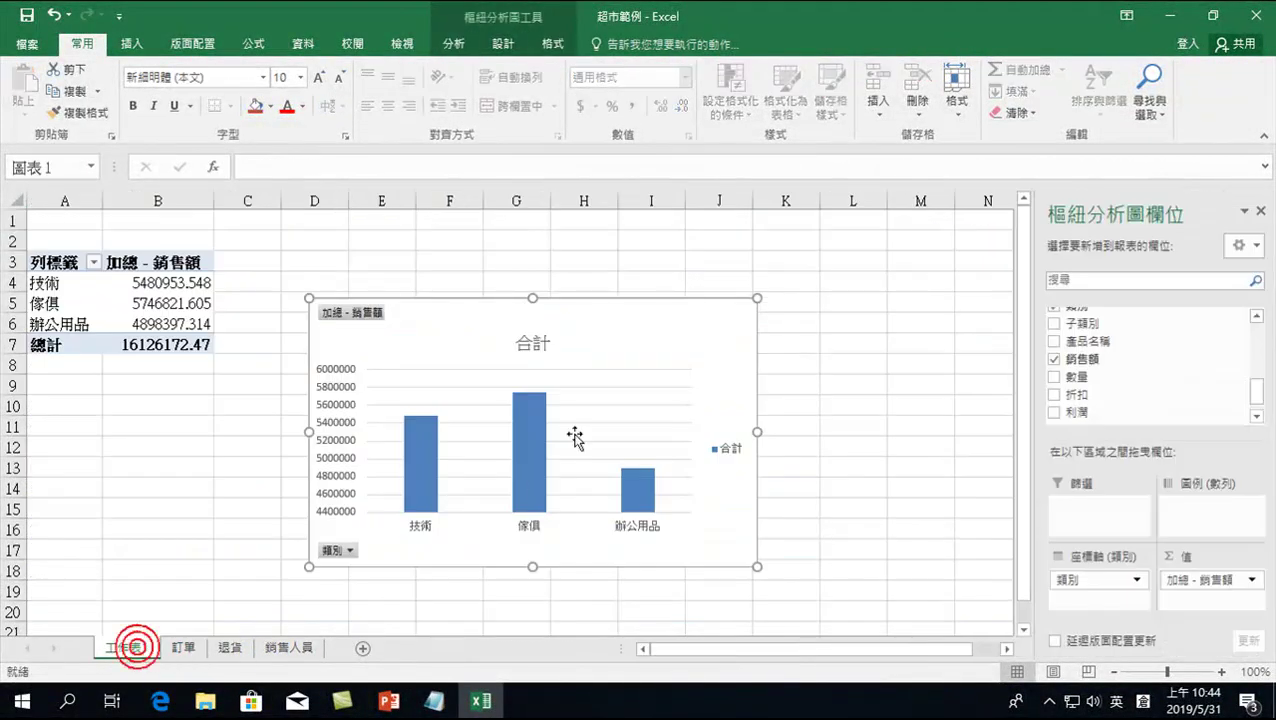
mouse_move(524, 405)
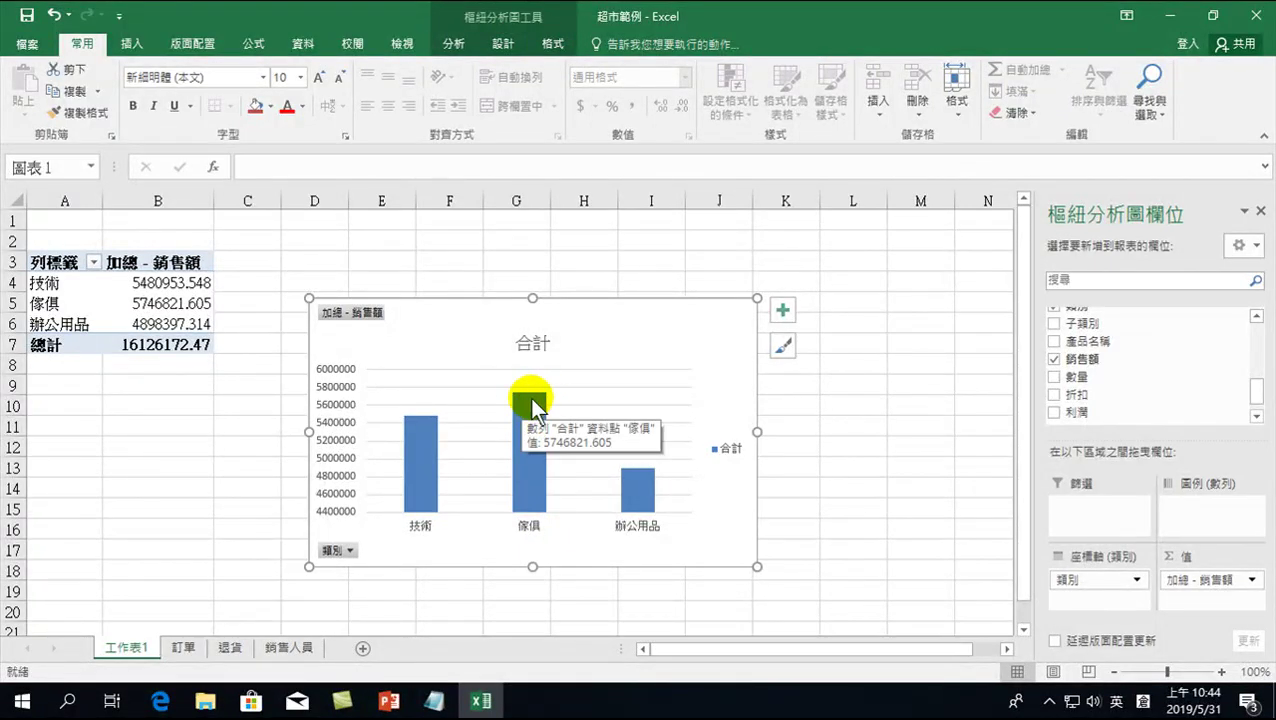
Set the 銷售額 of the first order, cell Q2 on the 訂單 sheet, to 1000000.
left_click(184, 645)
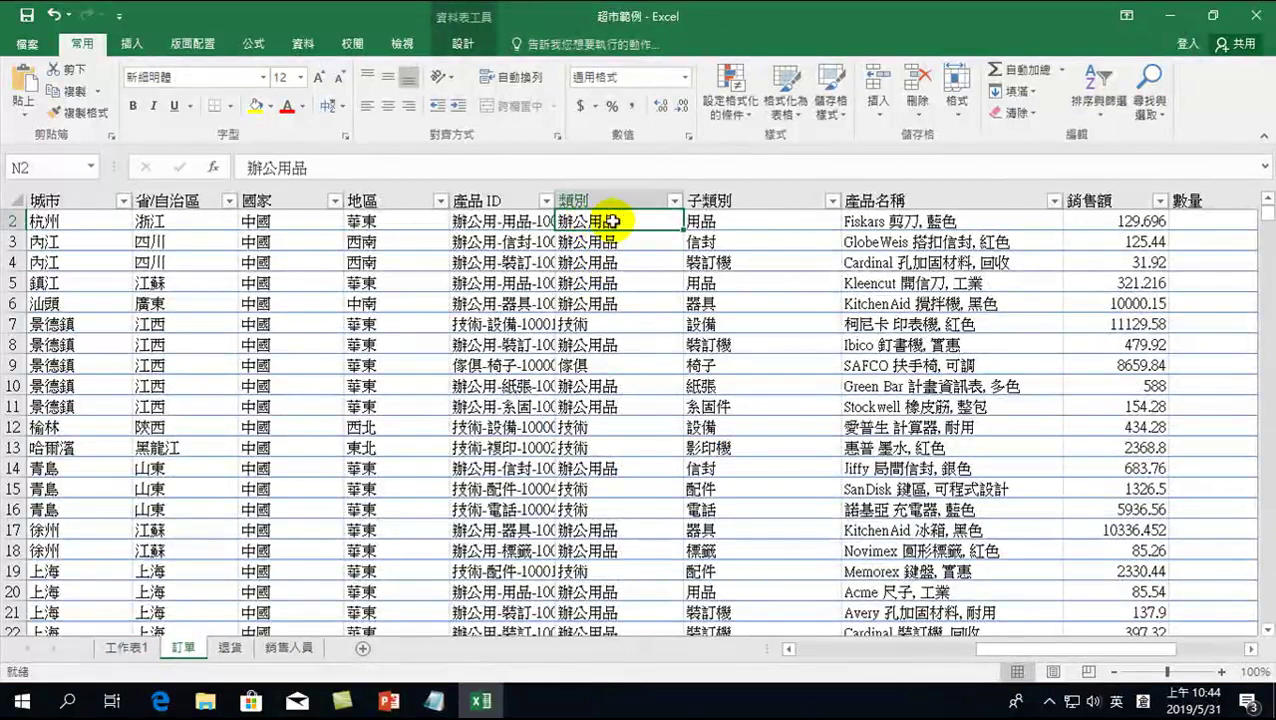
left_click(1142, 222)
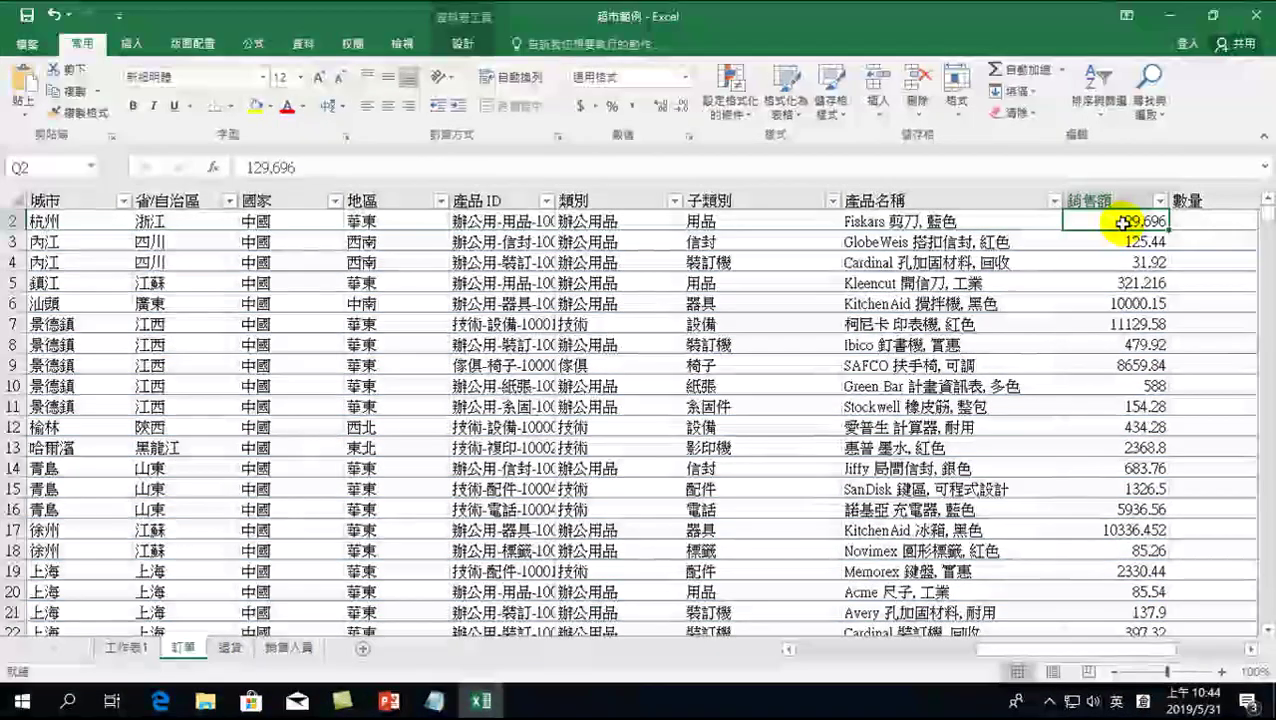
type("1000")
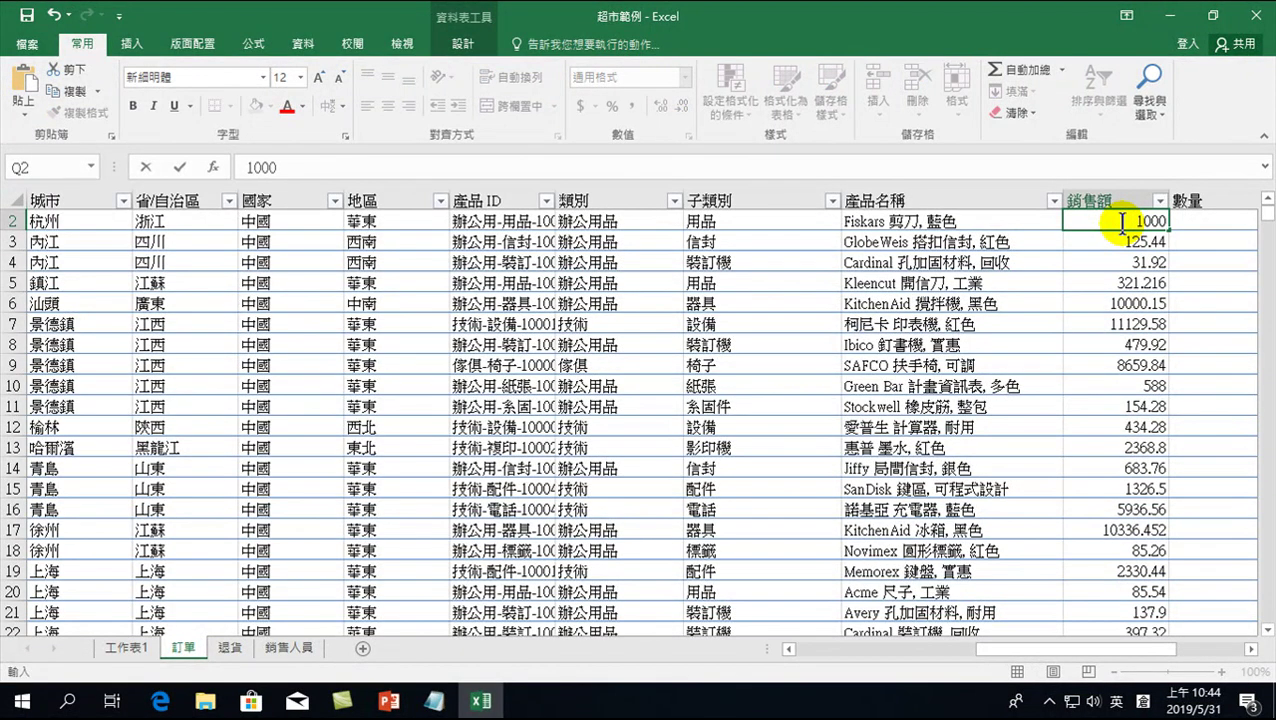
type("000")
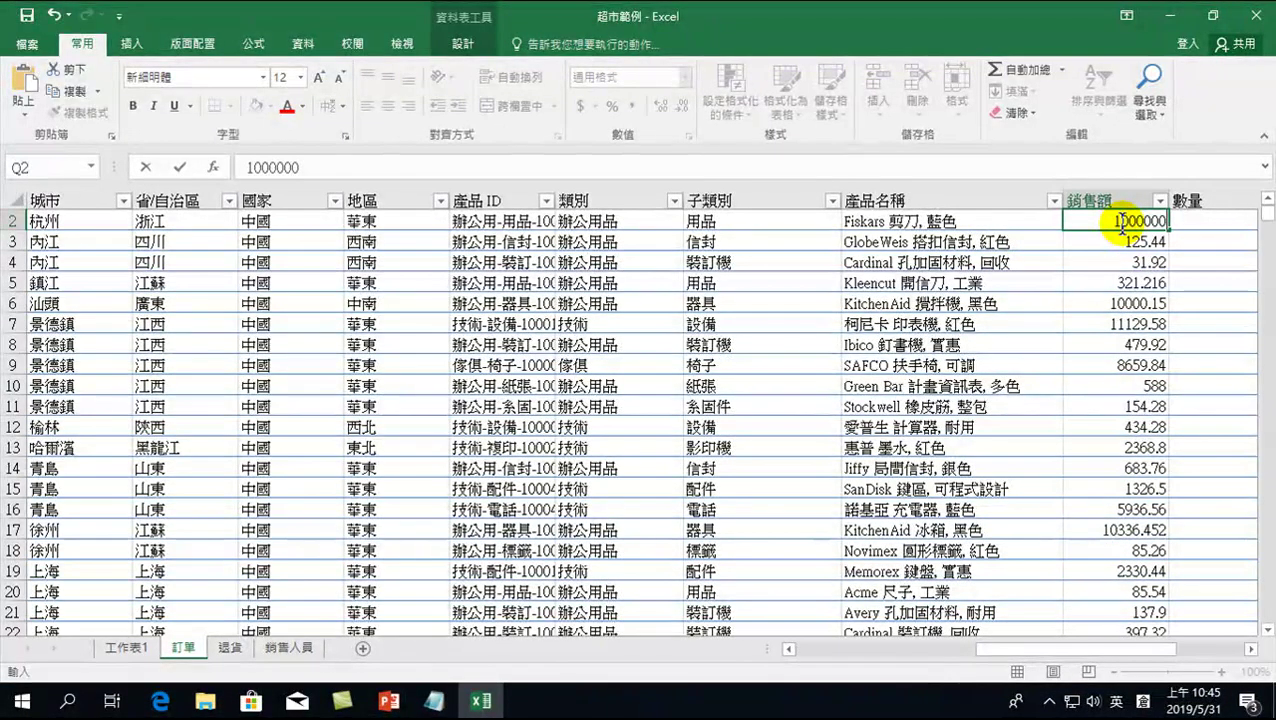
key("Return")
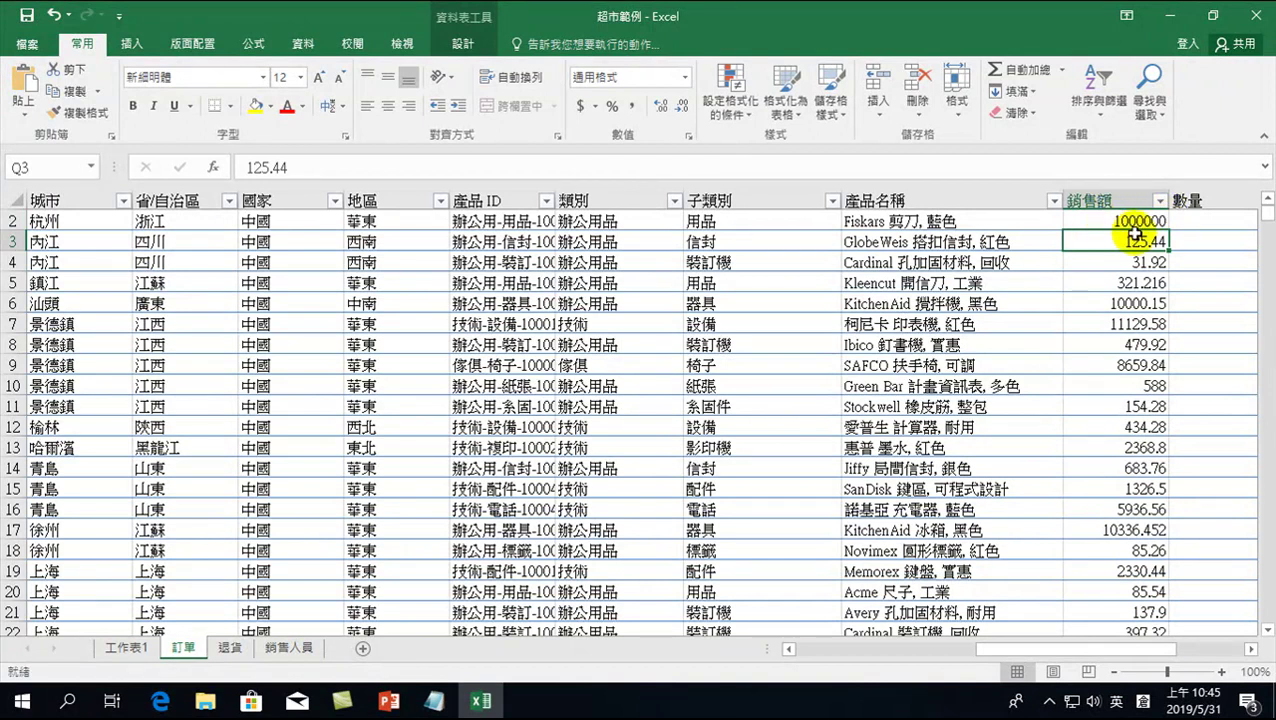
Refresh the PivotChart on 工作表1 so it picks up the edited source data from the 訂單 sheet.
left_click(125, 648)
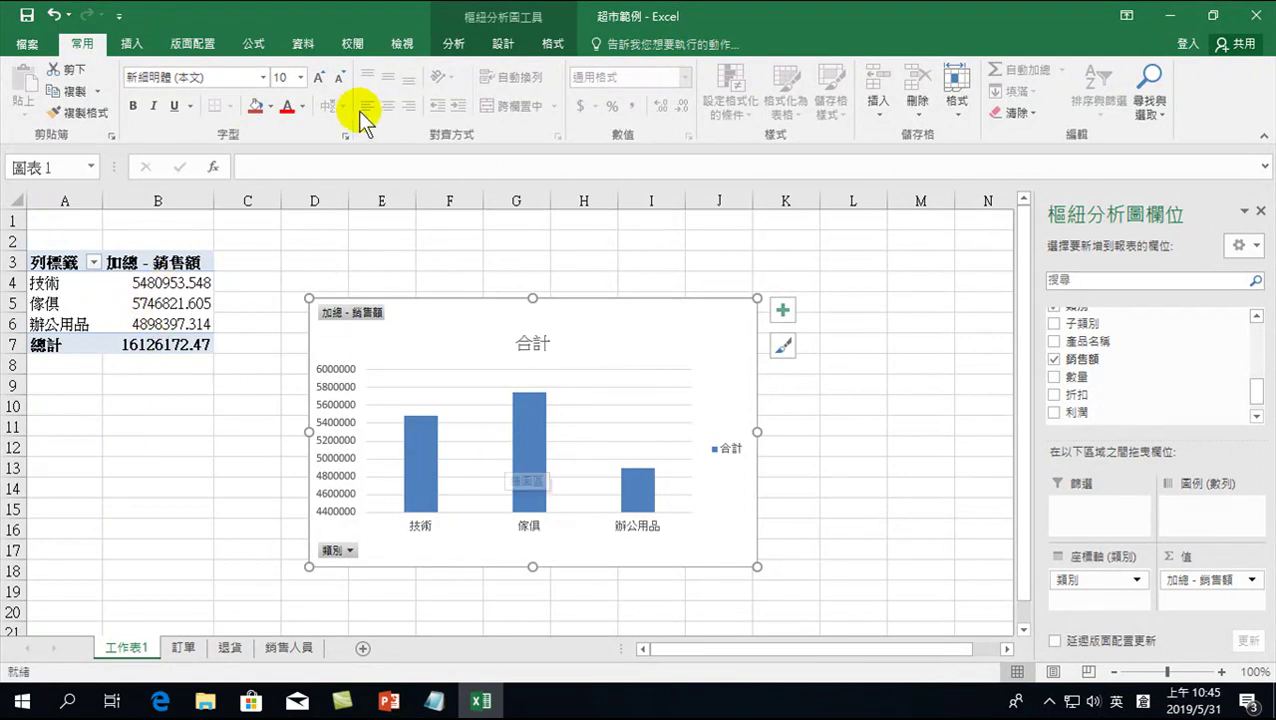
left_click(455, 44)
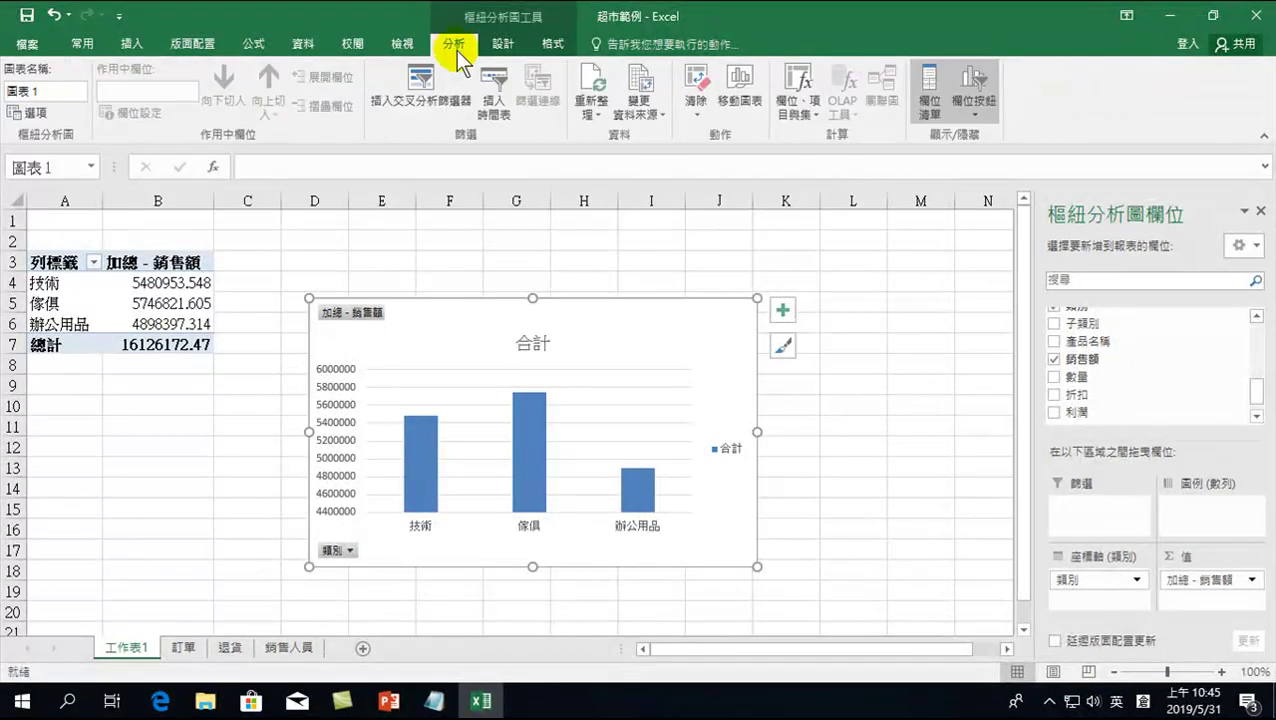
left_click(582, 100)
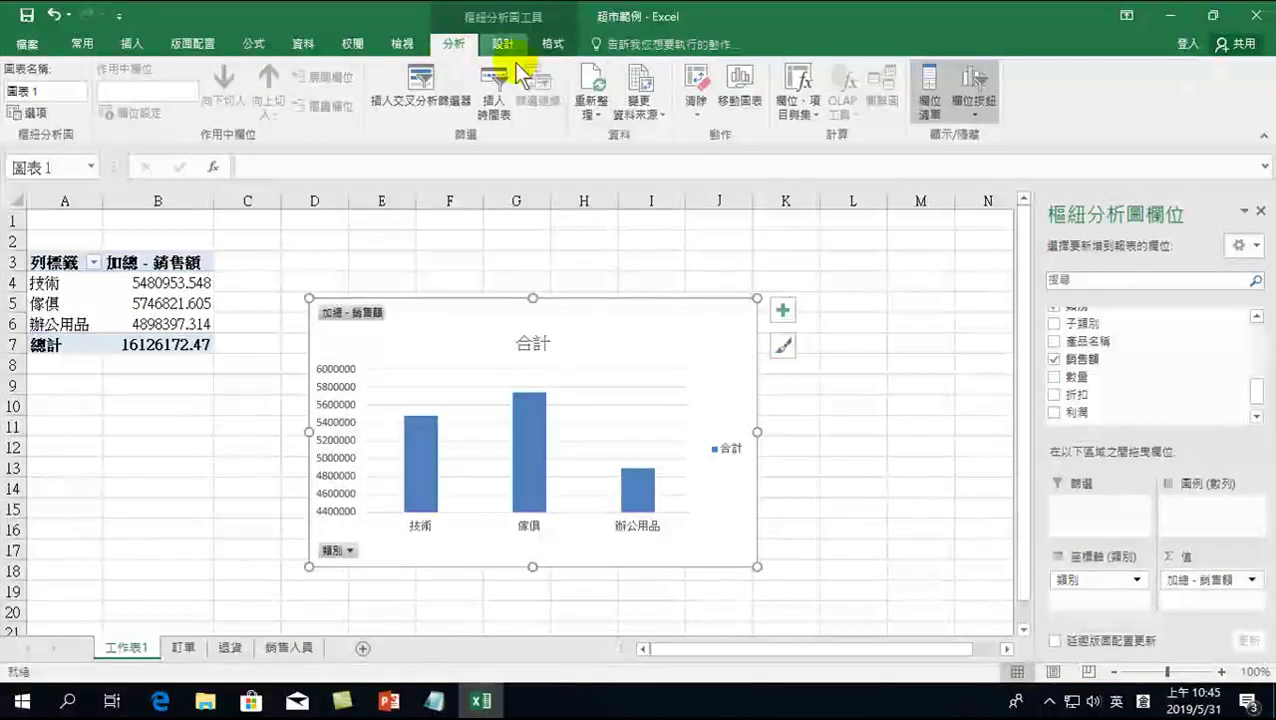
left_click(65, 287)
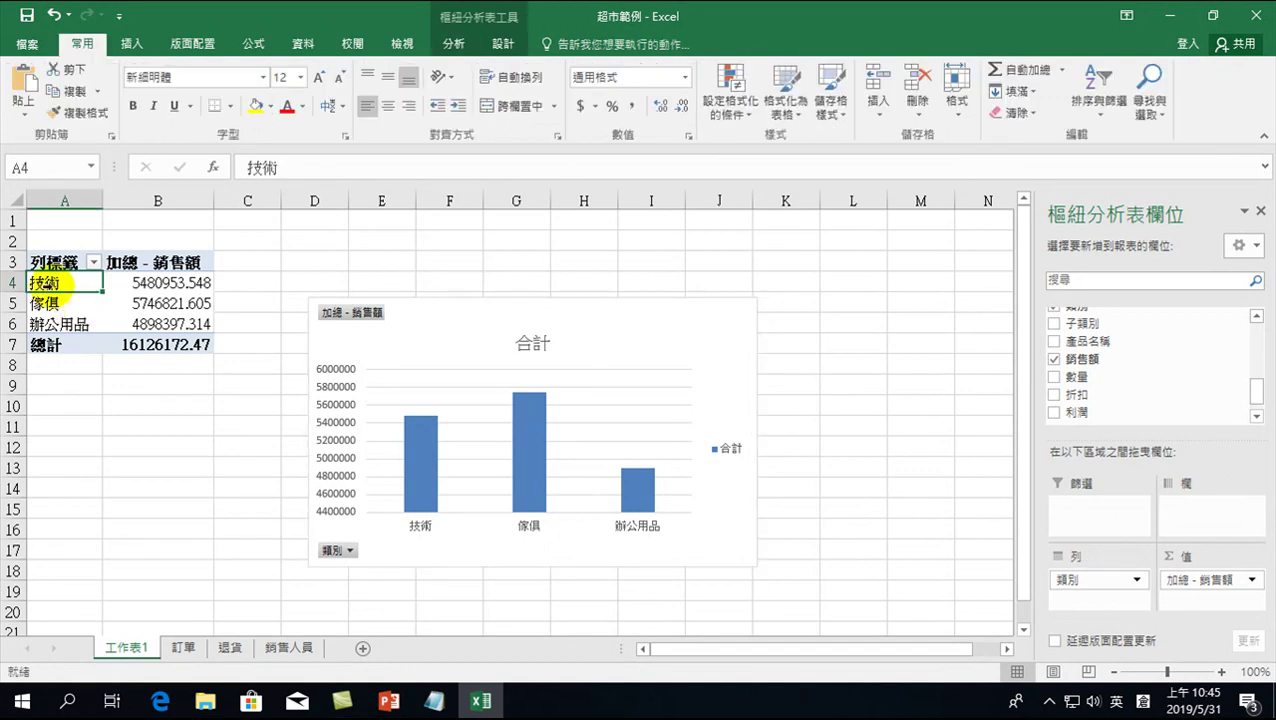
left_click(452, 44)
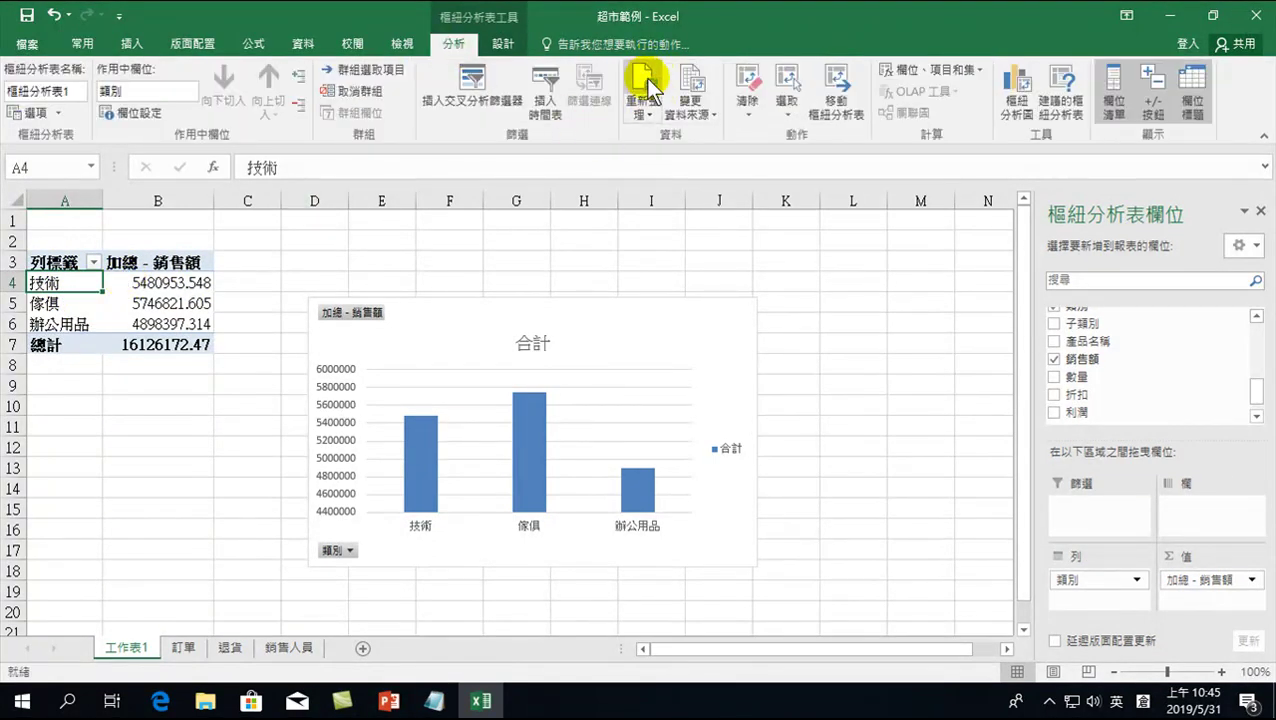
left_click(458, 318)
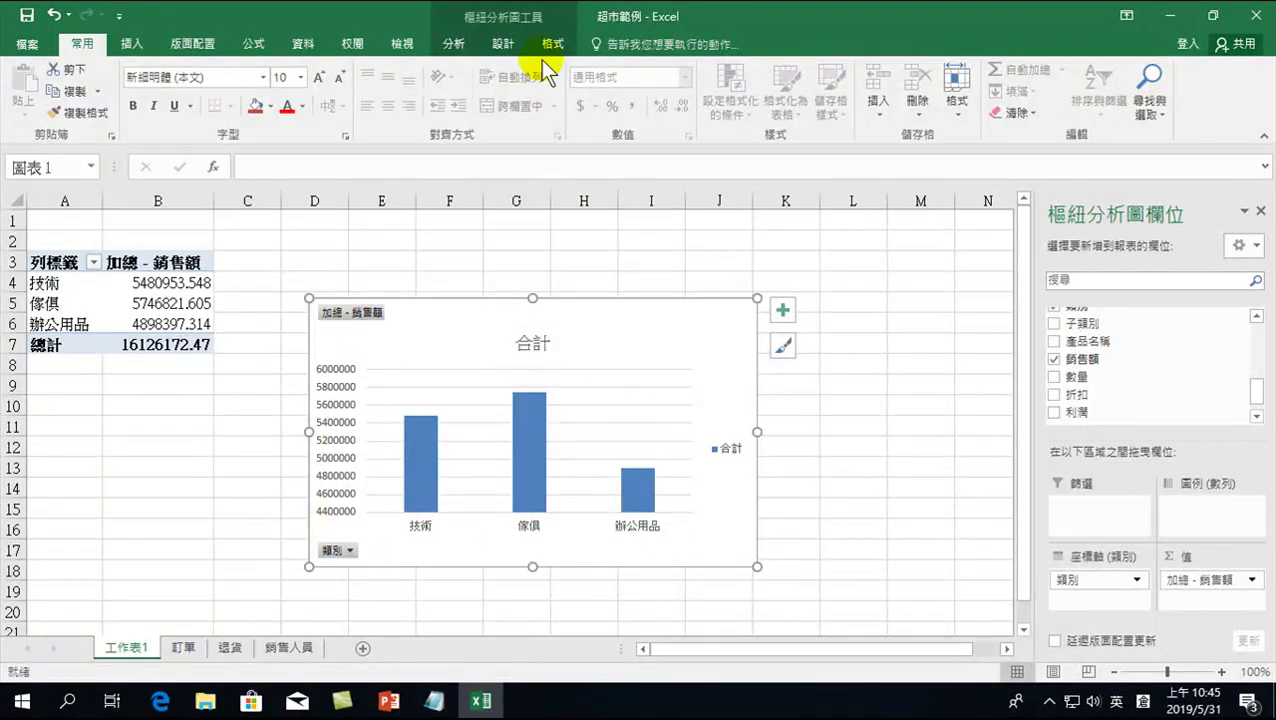
left_click(455, 43)
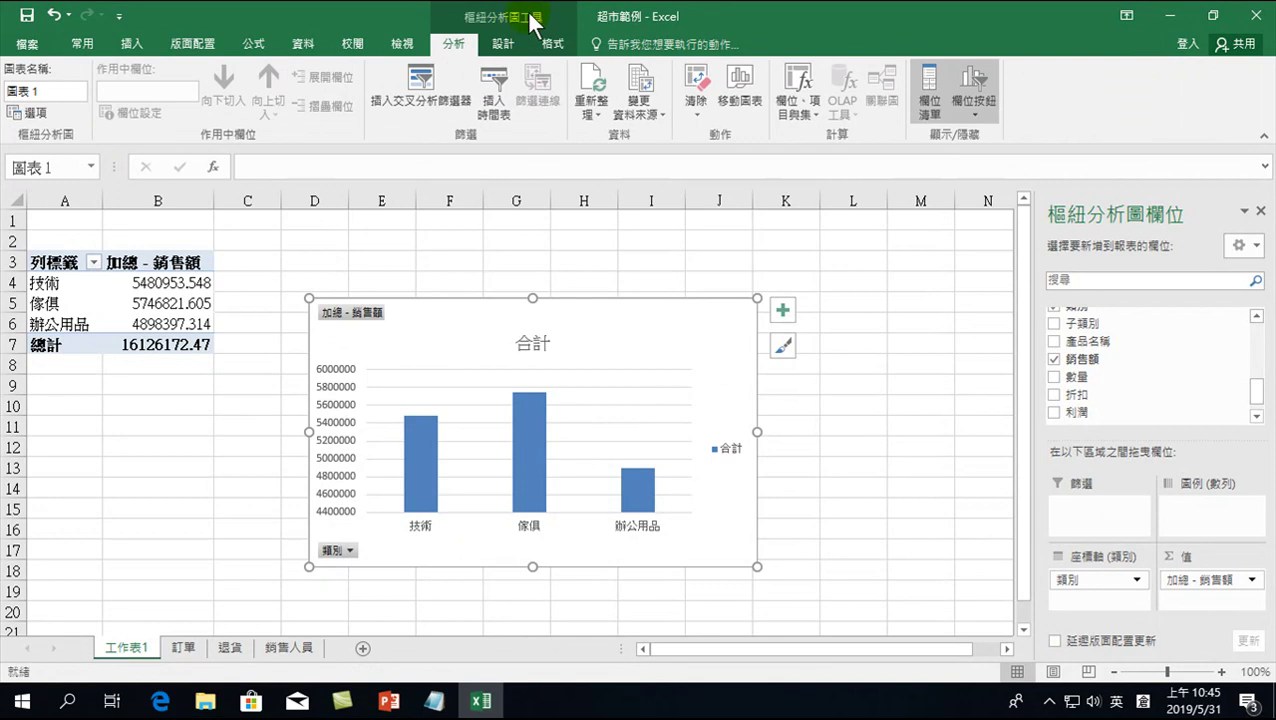
left_click(587, 88)
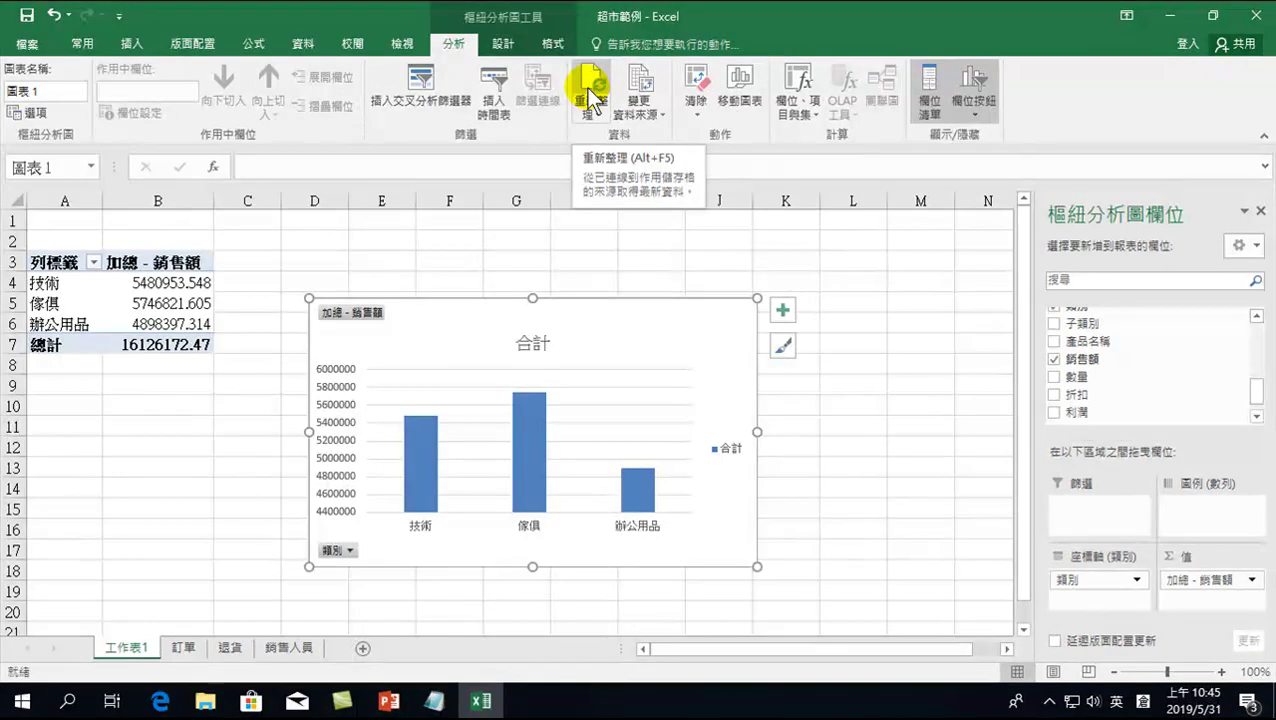
left_click(587, 88)
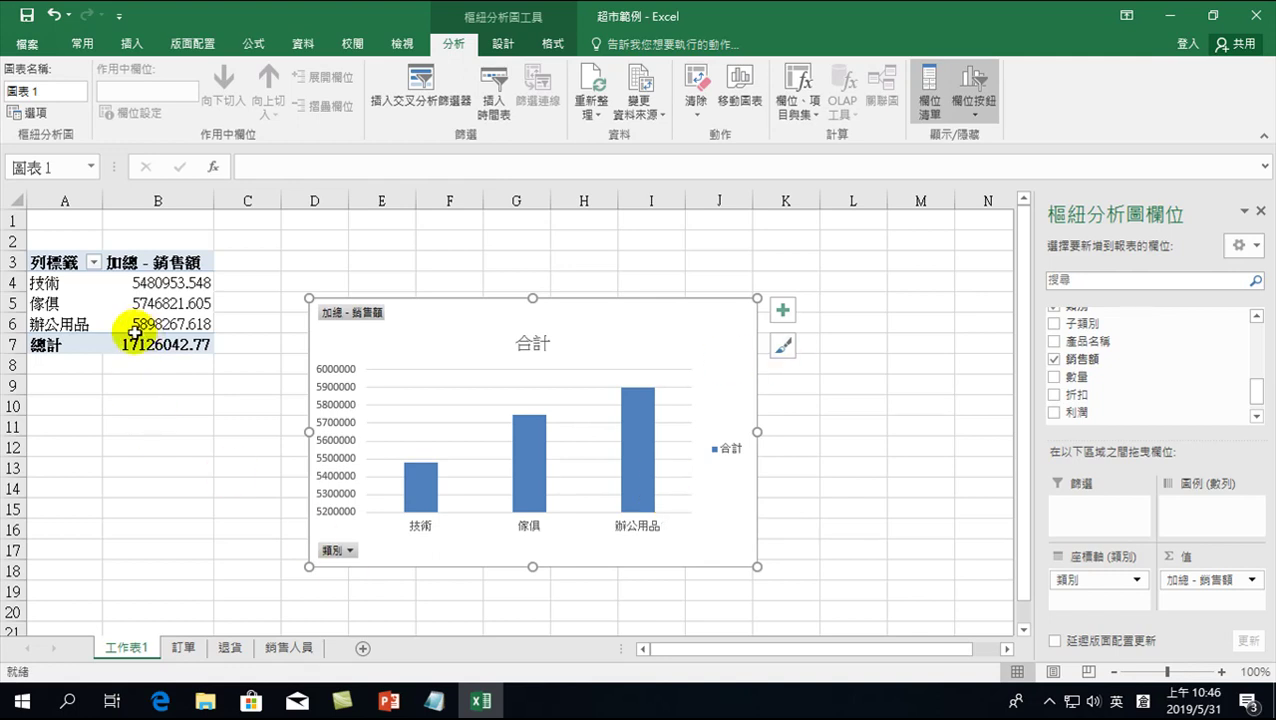
Examine the refreshed 辦公用品 sales sum in cell B6 of the PivotTable.
mouse_move(183, 324)
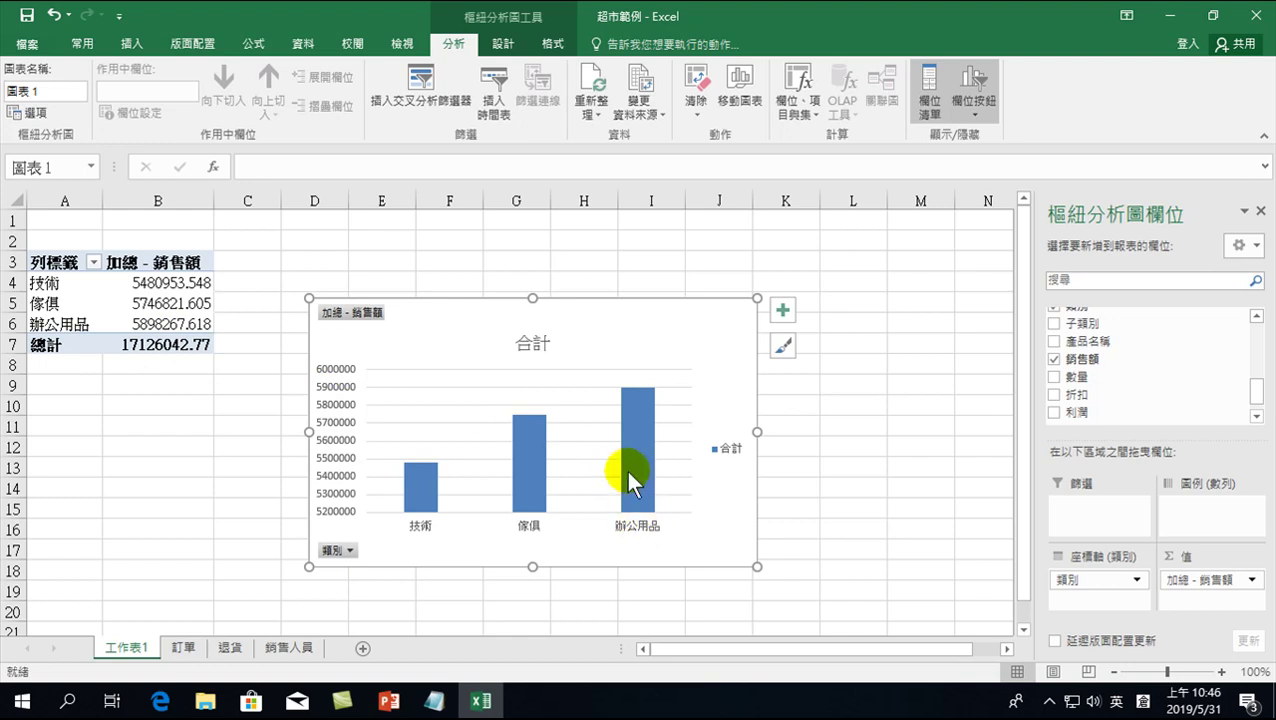
left_click(170, 318)
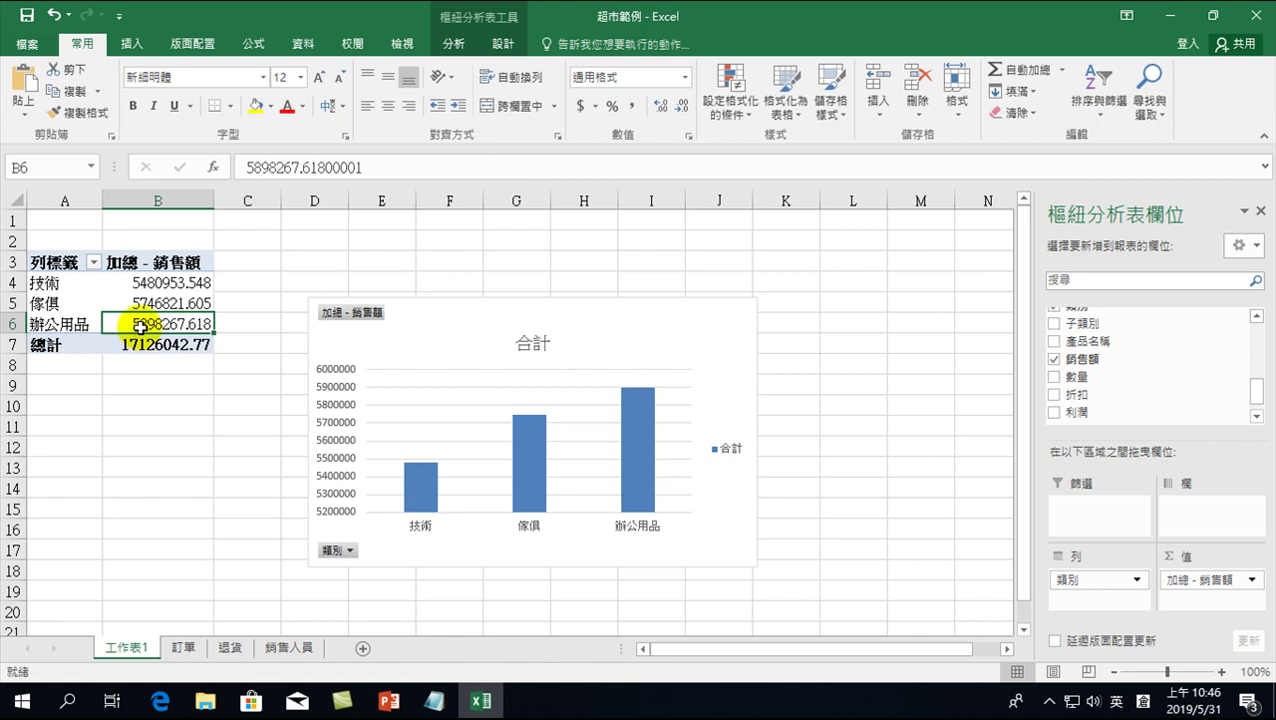
mouse_move(148, 325)
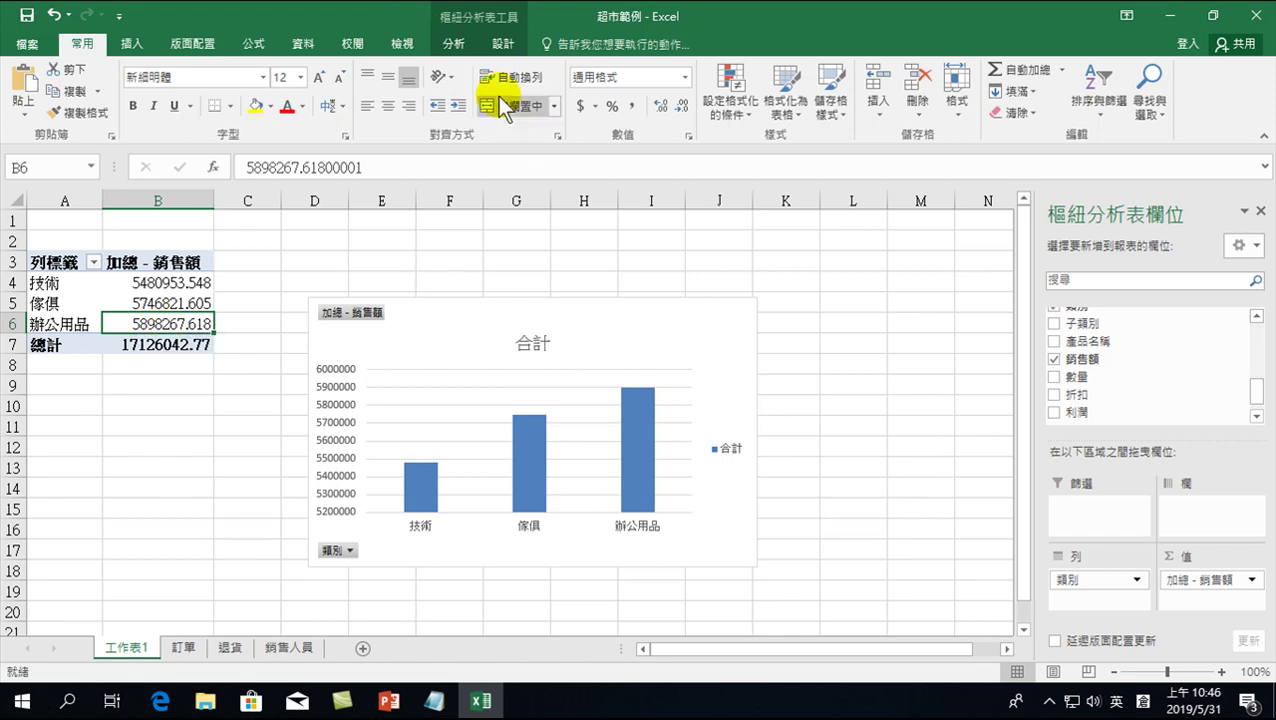
left_click(452, 42)
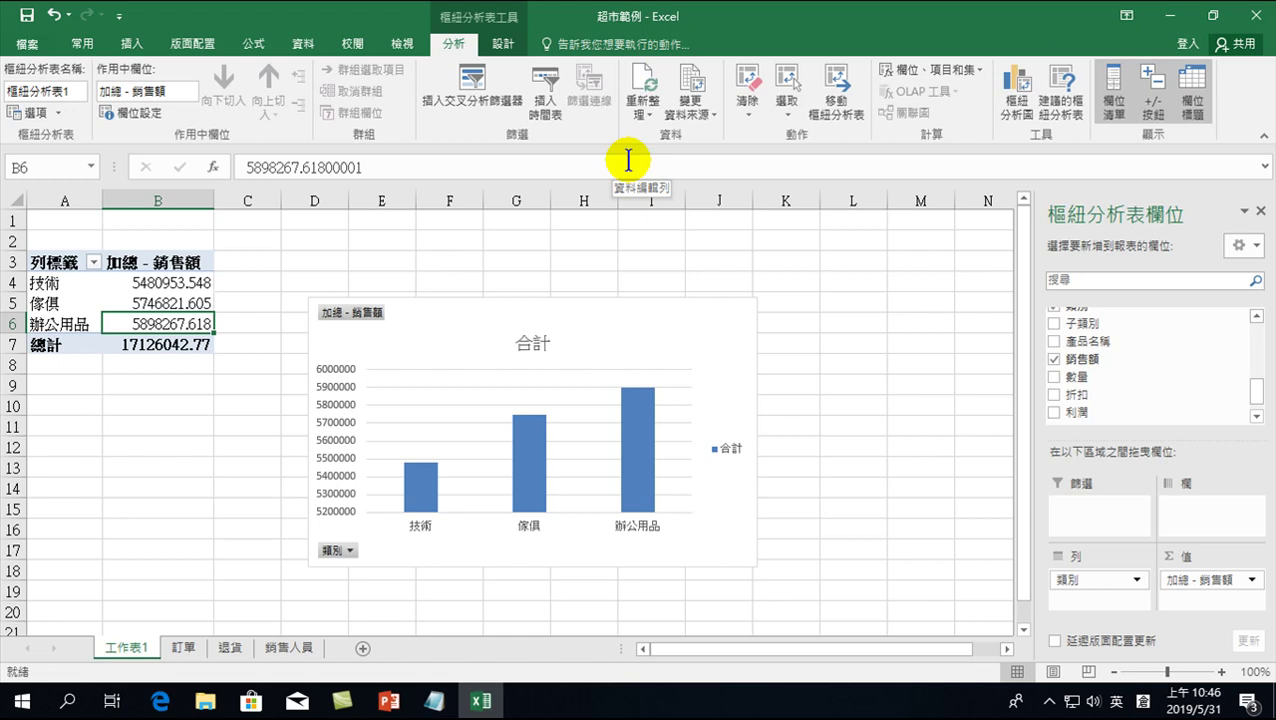
Set the first order's 銷售額 in cell Q2 on the 訂單 sheet to 129.
left_click(184, 646)
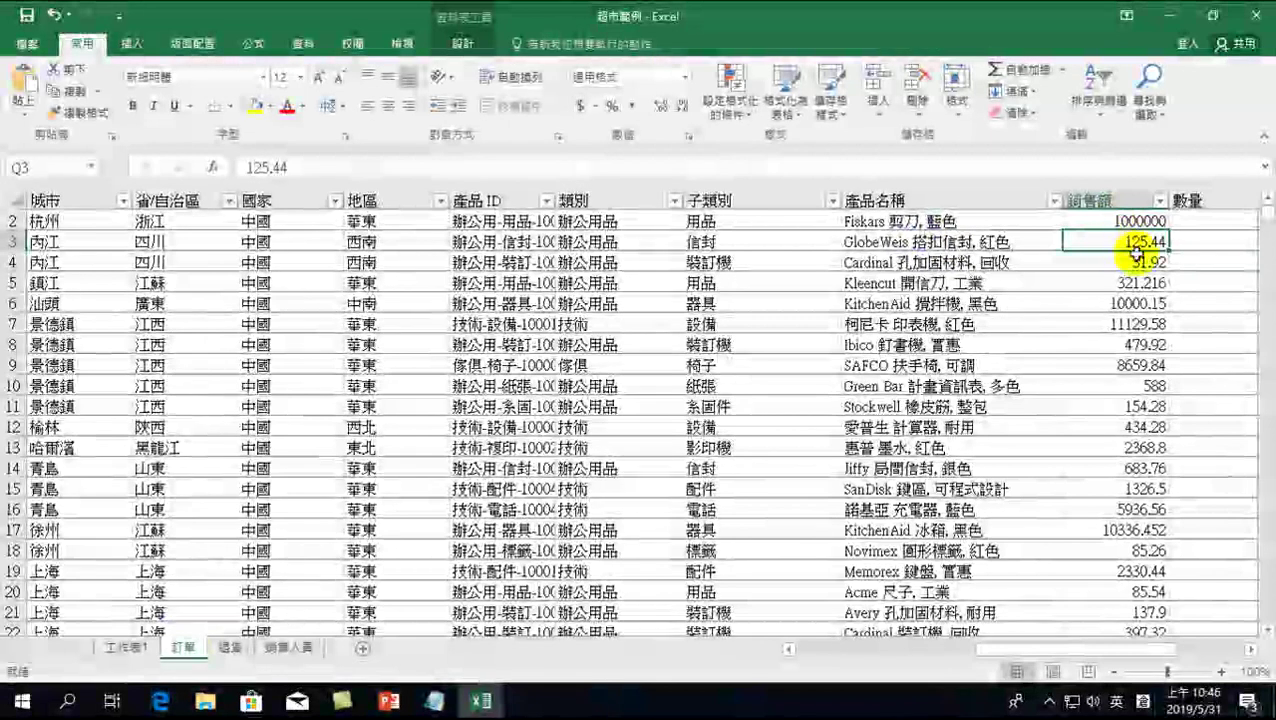
left_click(1135, 221)
type("129")
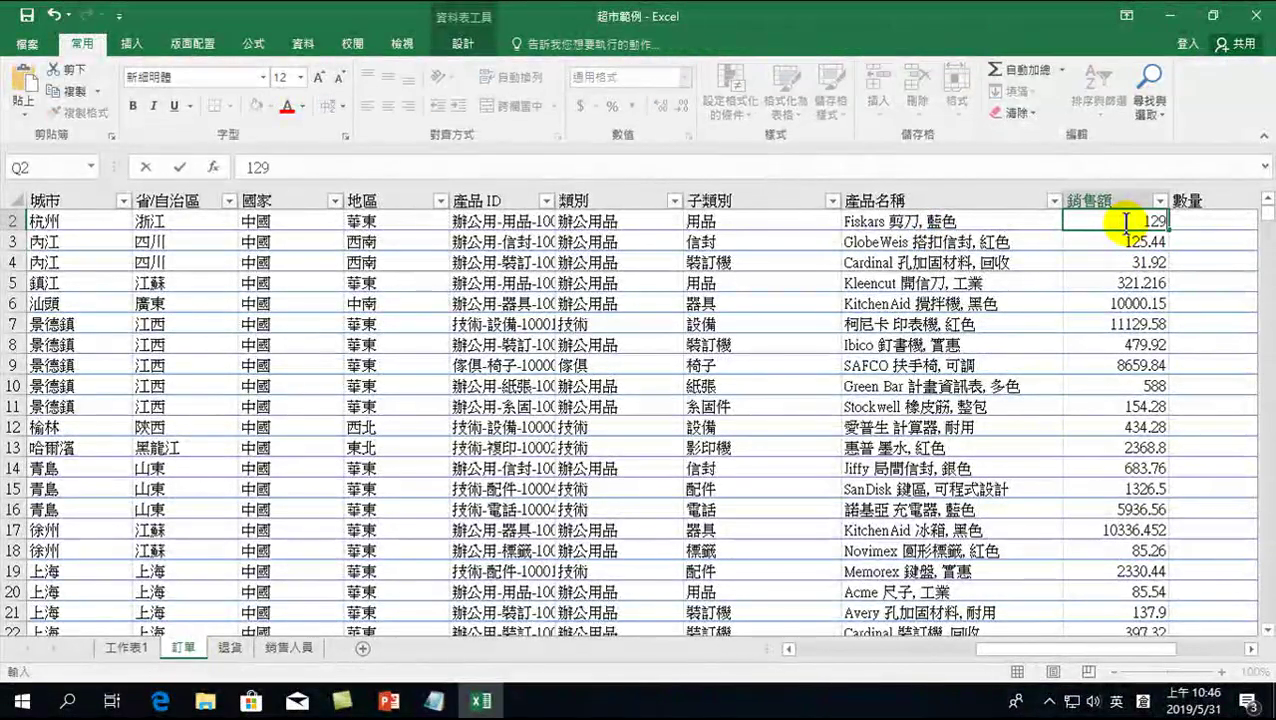
key("Return")
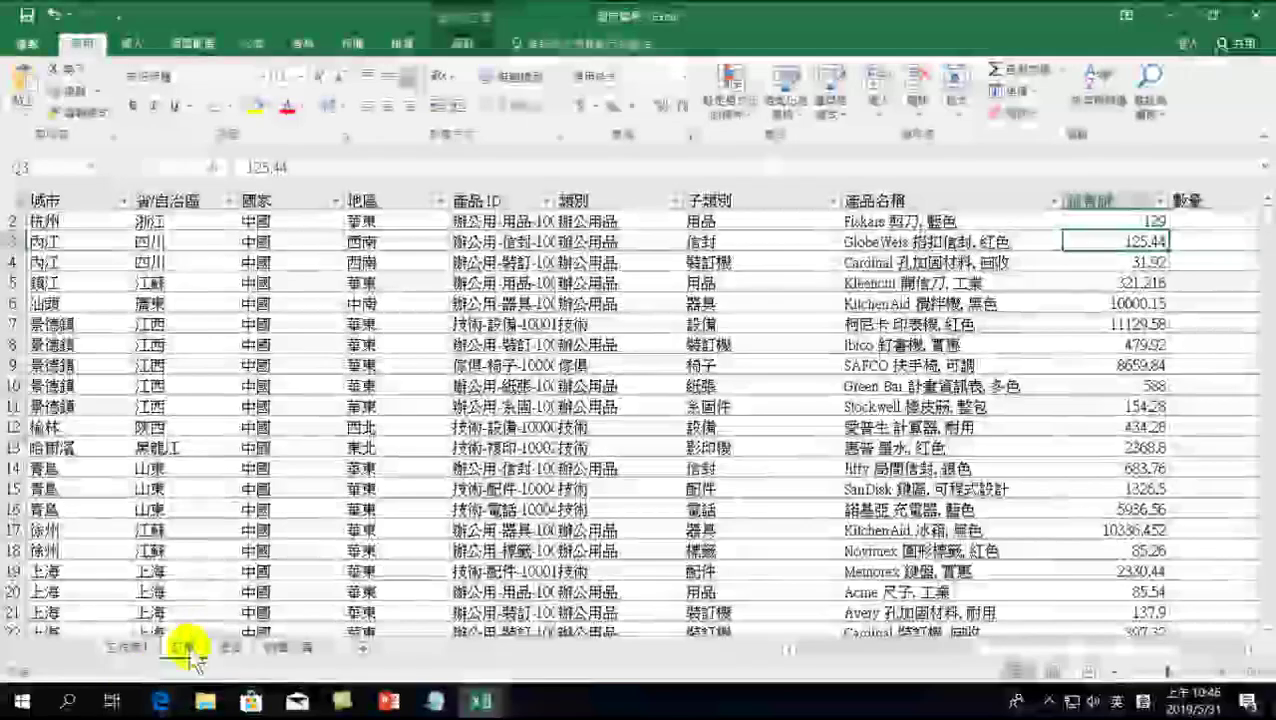
Refresh the PivotTable on 工作表1 to update its sums and the linked chart.
left_click(137, 648)
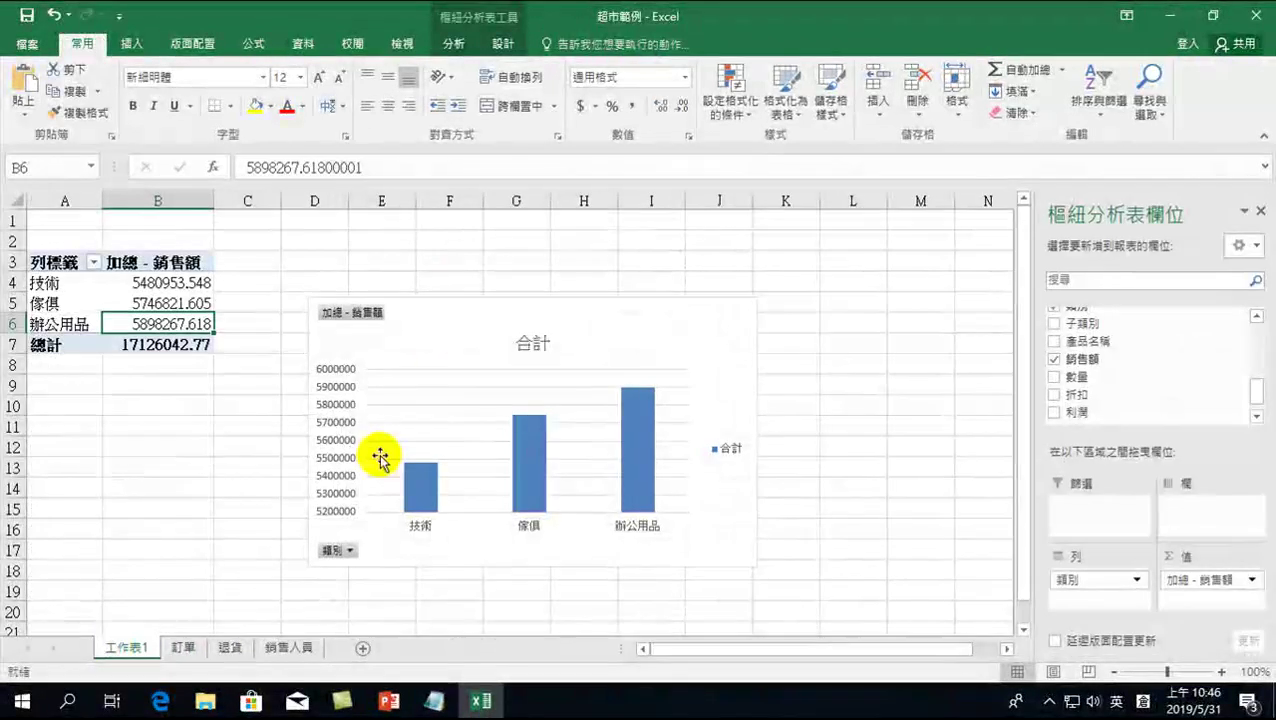
left_click(455, 40)
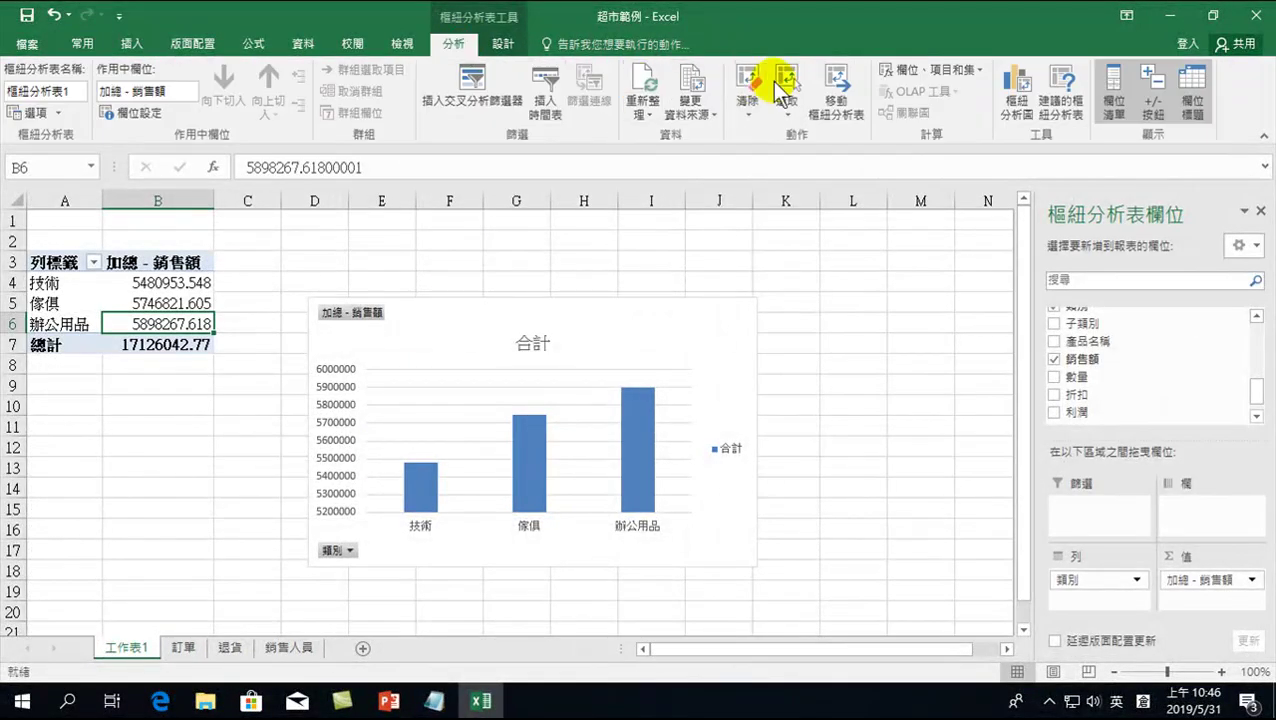
left_click(643, 82)
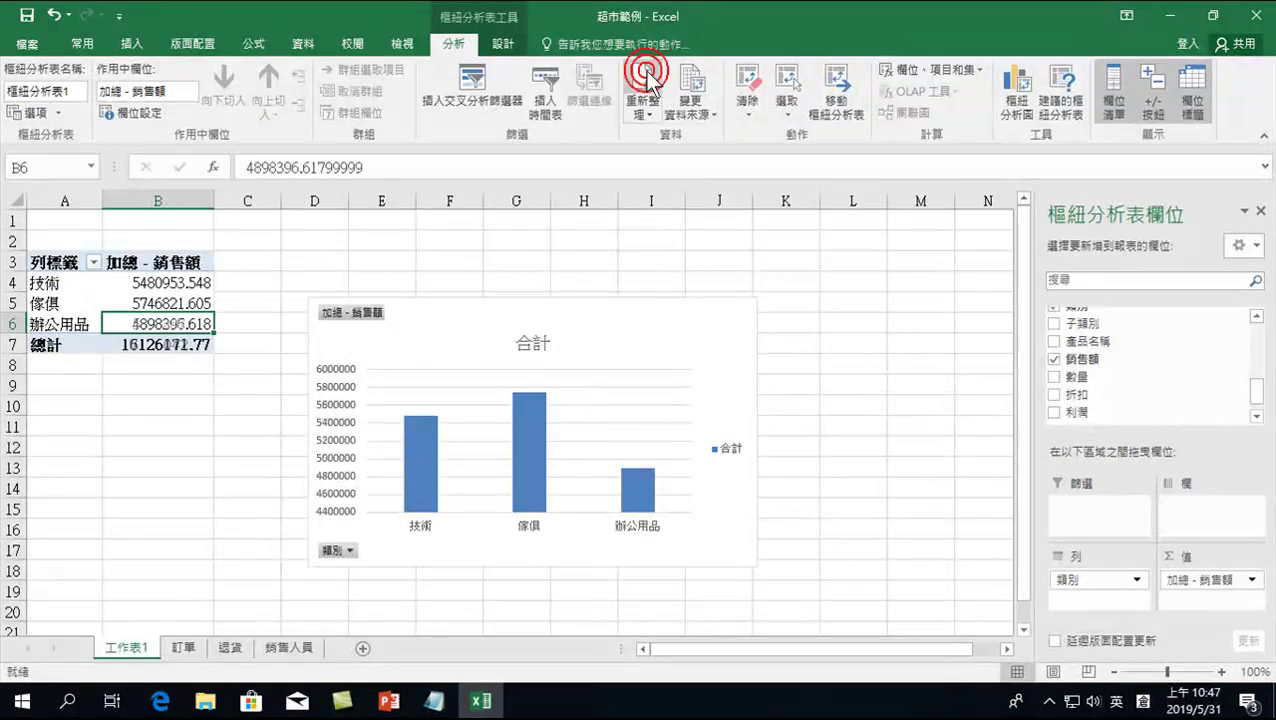
Compare the 訂單 source data with the PivotTable on 工作表1 and its 類別 and 銷售額 fields.
mouse_move(640, 484)
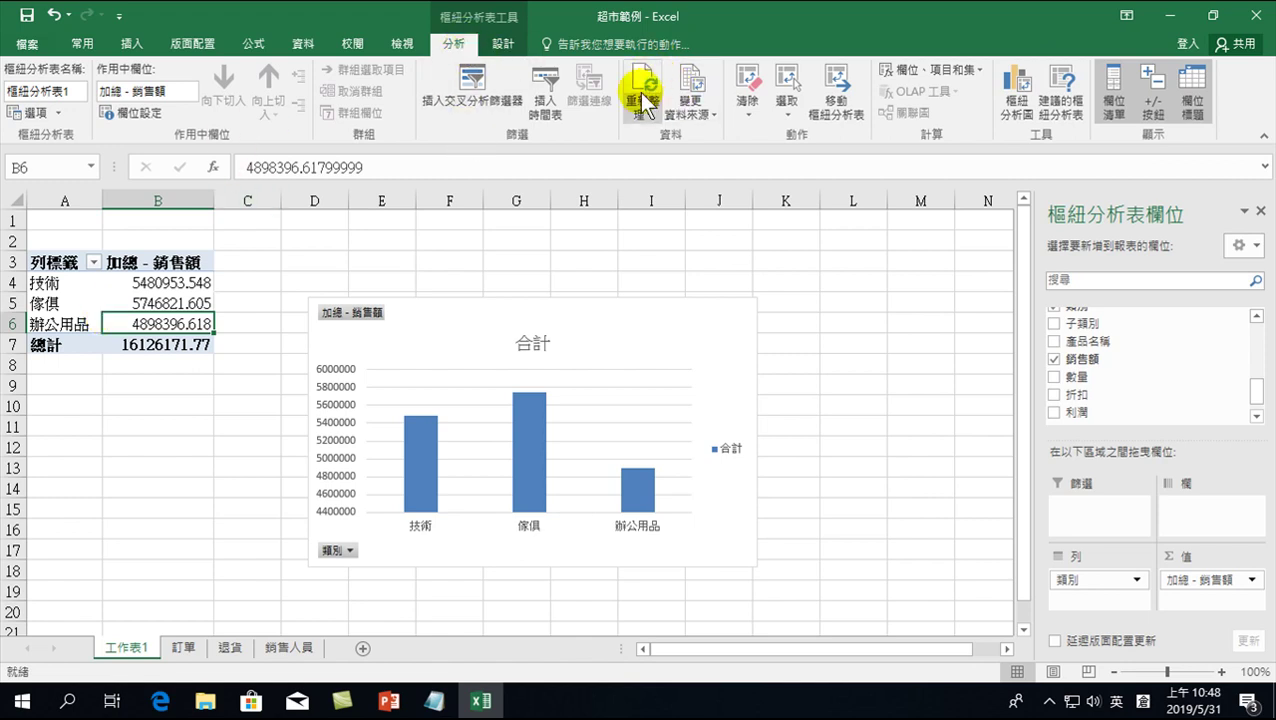
left_click(181, 648)
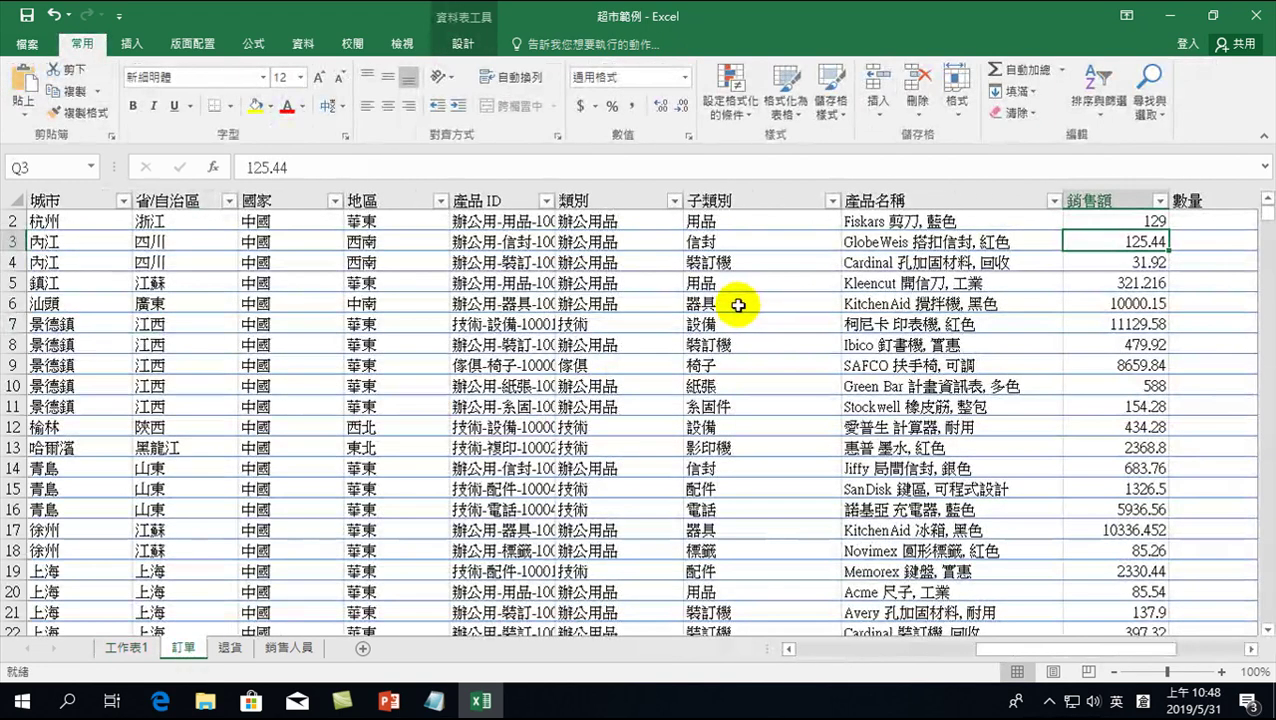
left_click(115, 648)
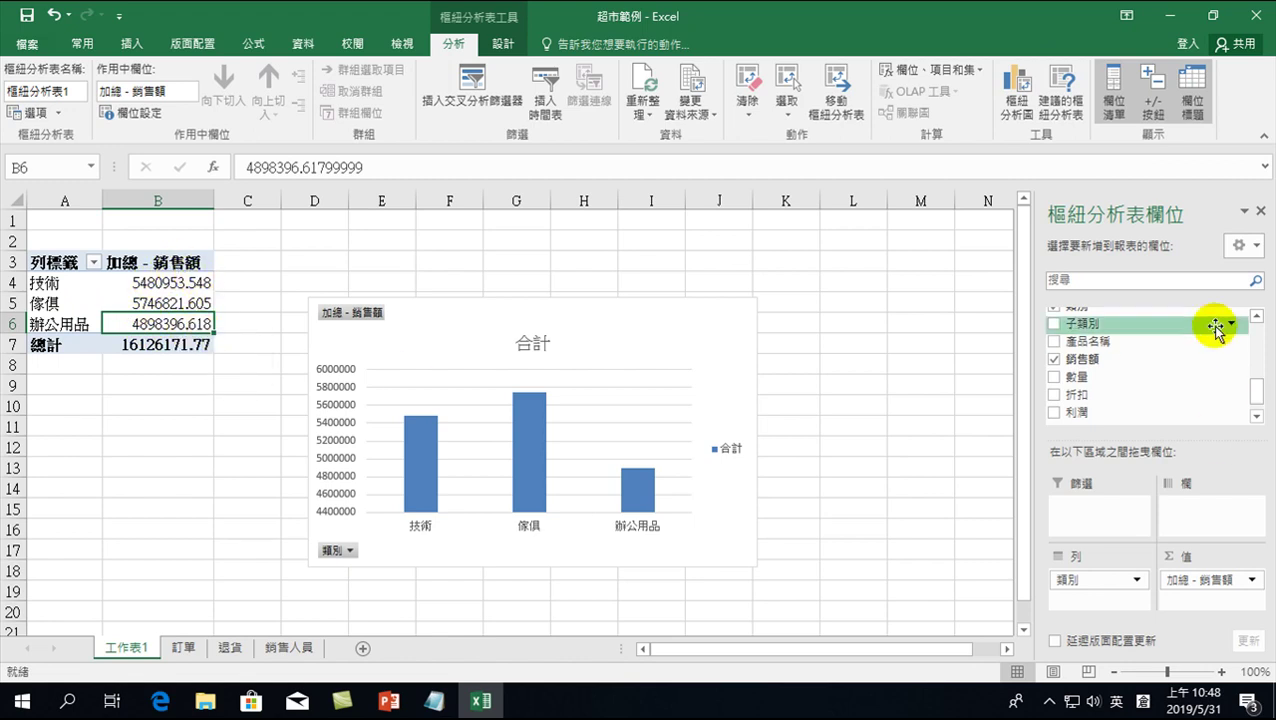
left_click_drag(1256, 396, 1256, 388)
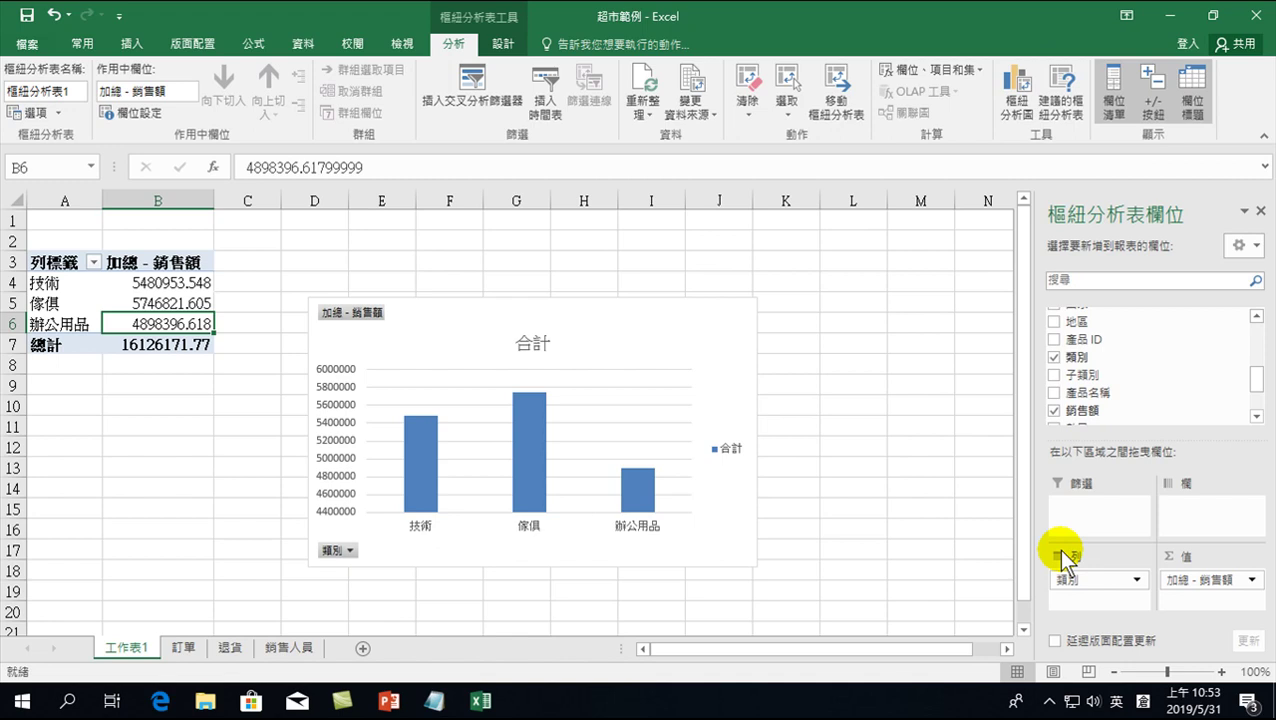
left_click_drag(57, 261, 158, 341)
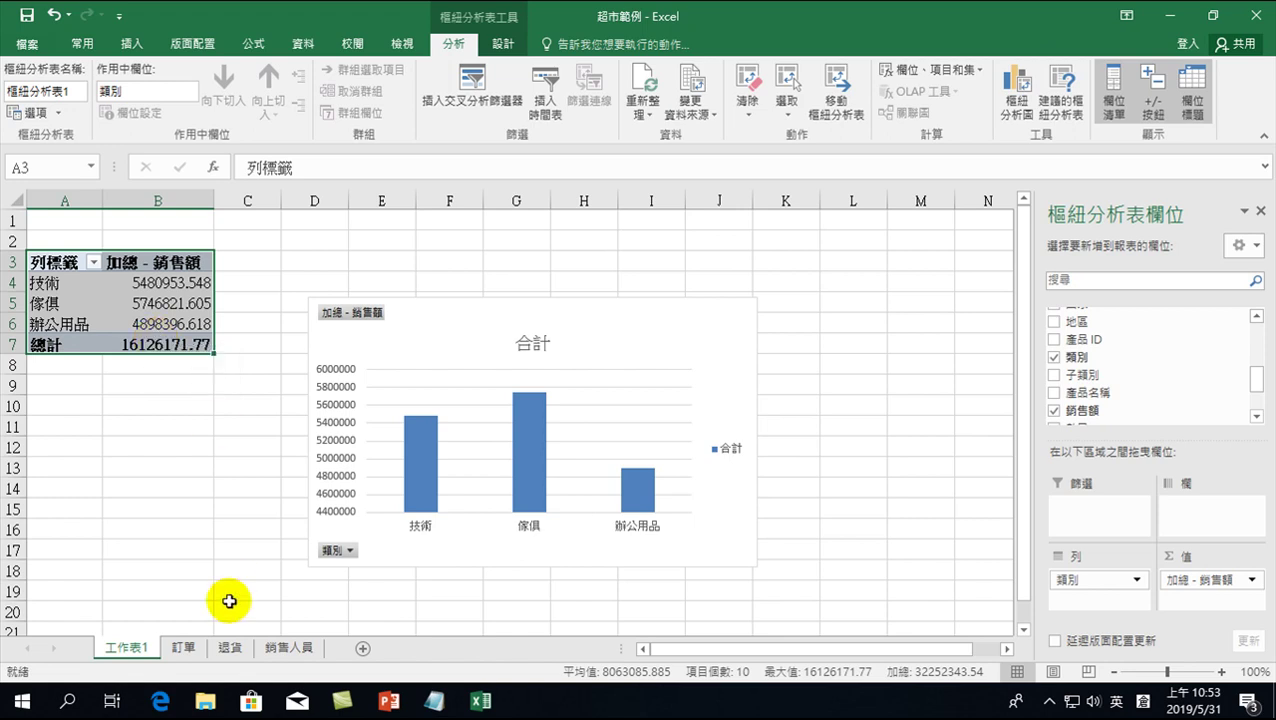
Examine the columns of the 訂單 sheet, from the order dates to the 類別 and 子類別 entries.
left_click(184, 647)
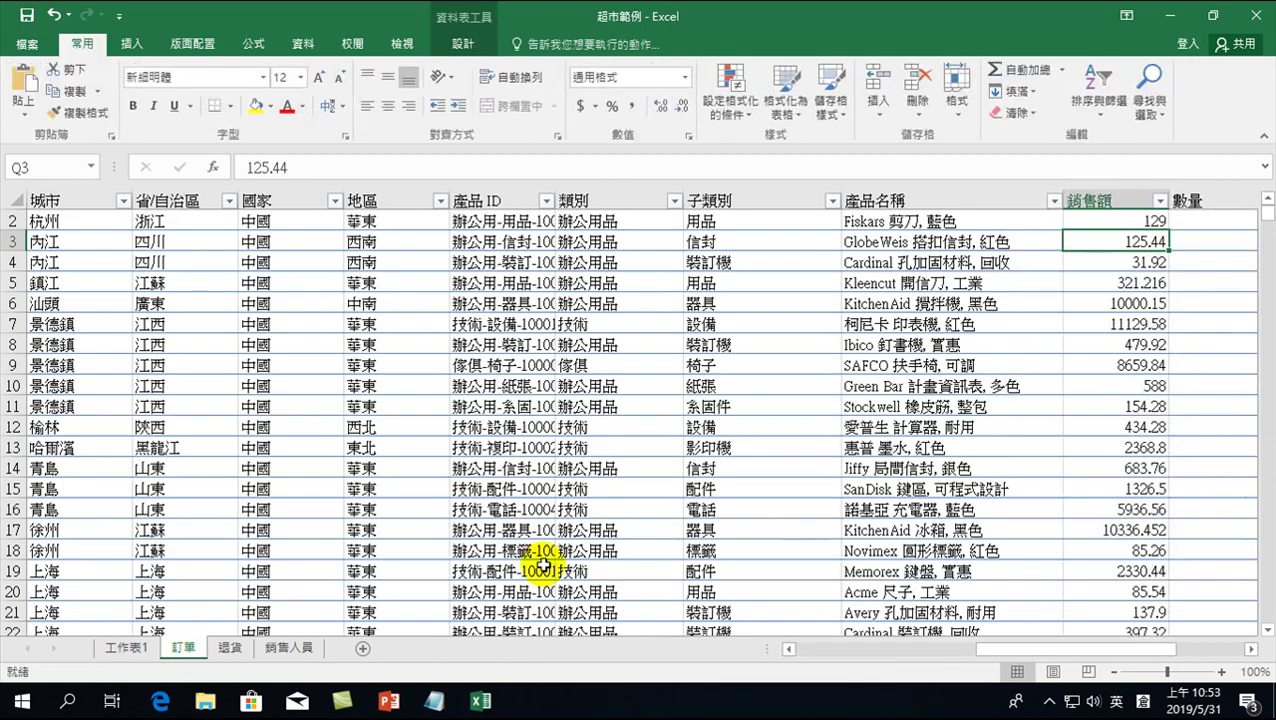
scroll(586, 415, "up", 1)
left_click(578, 262)
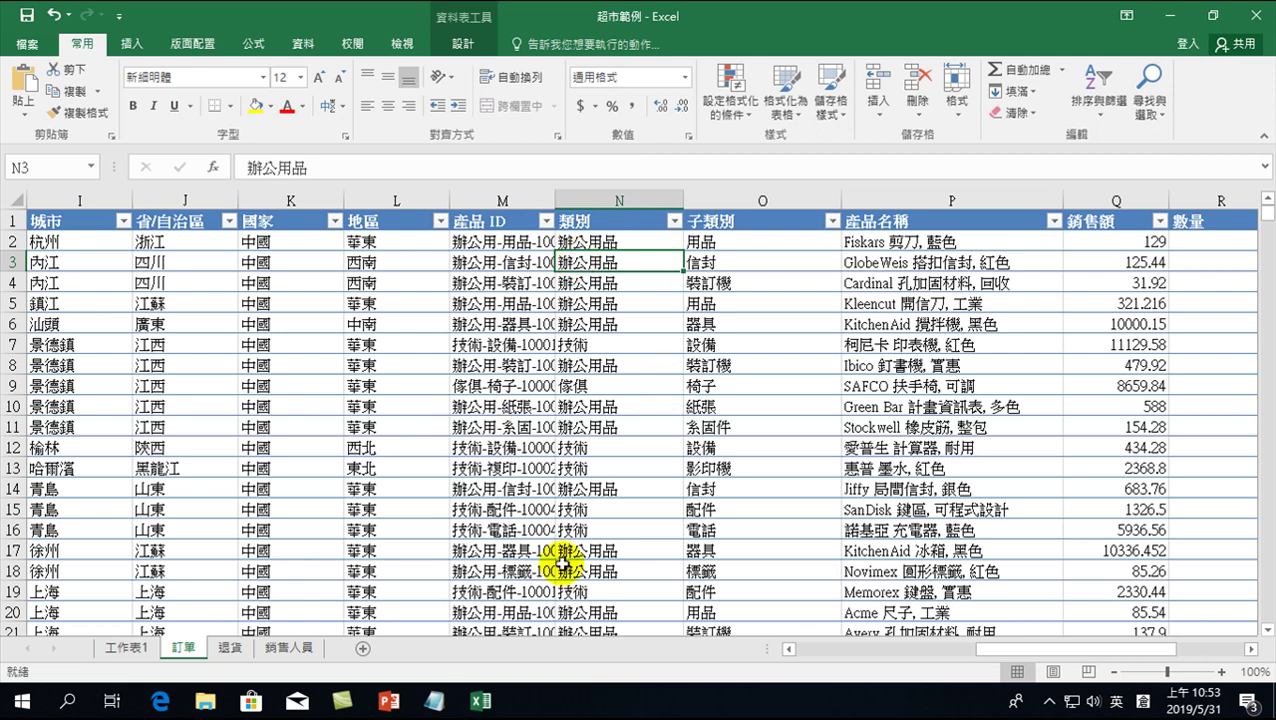
left_click_drag(1030, 648, 826, 649)
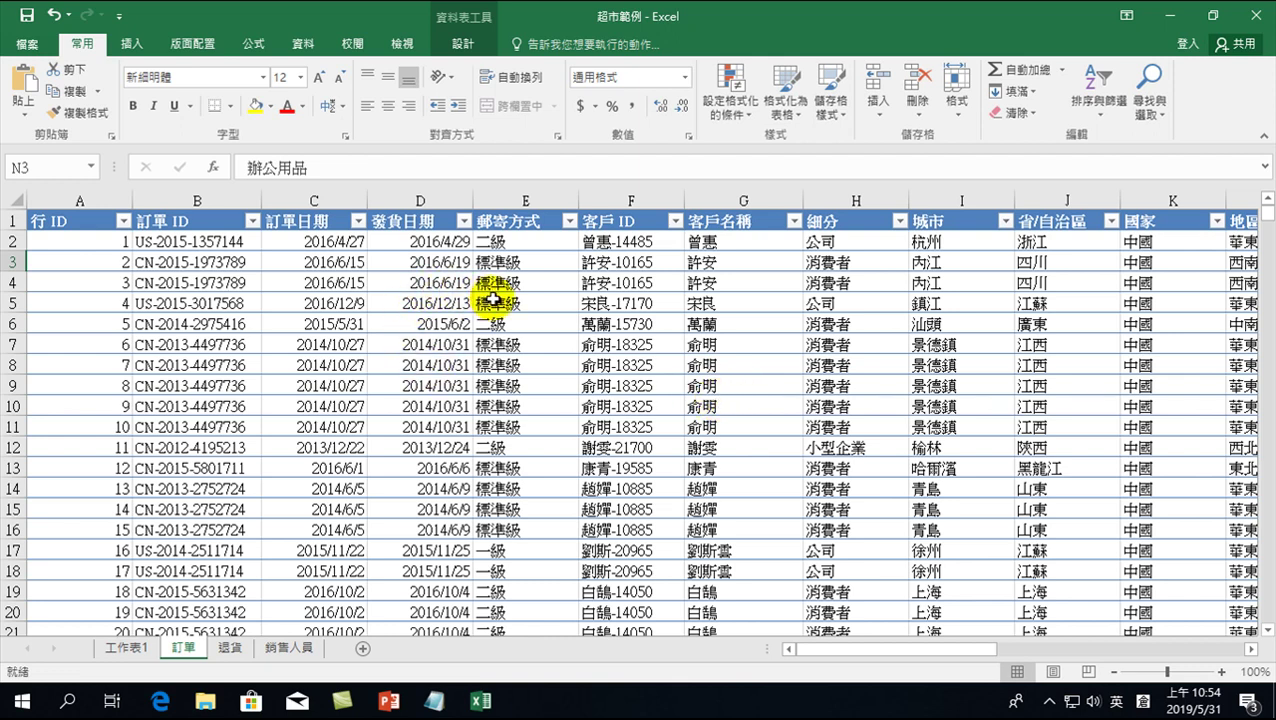
left_click_drag(806, 645, 1003, 649)
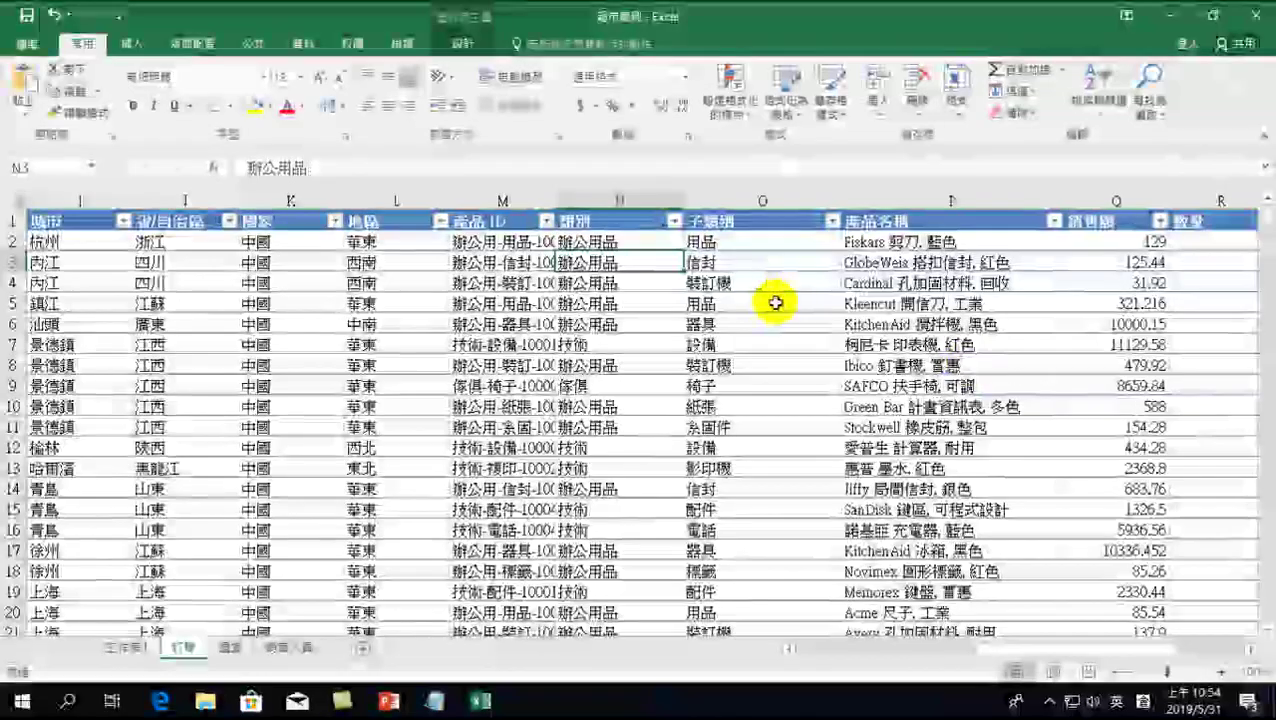
left_click_drag(747, 236, 733, 594)
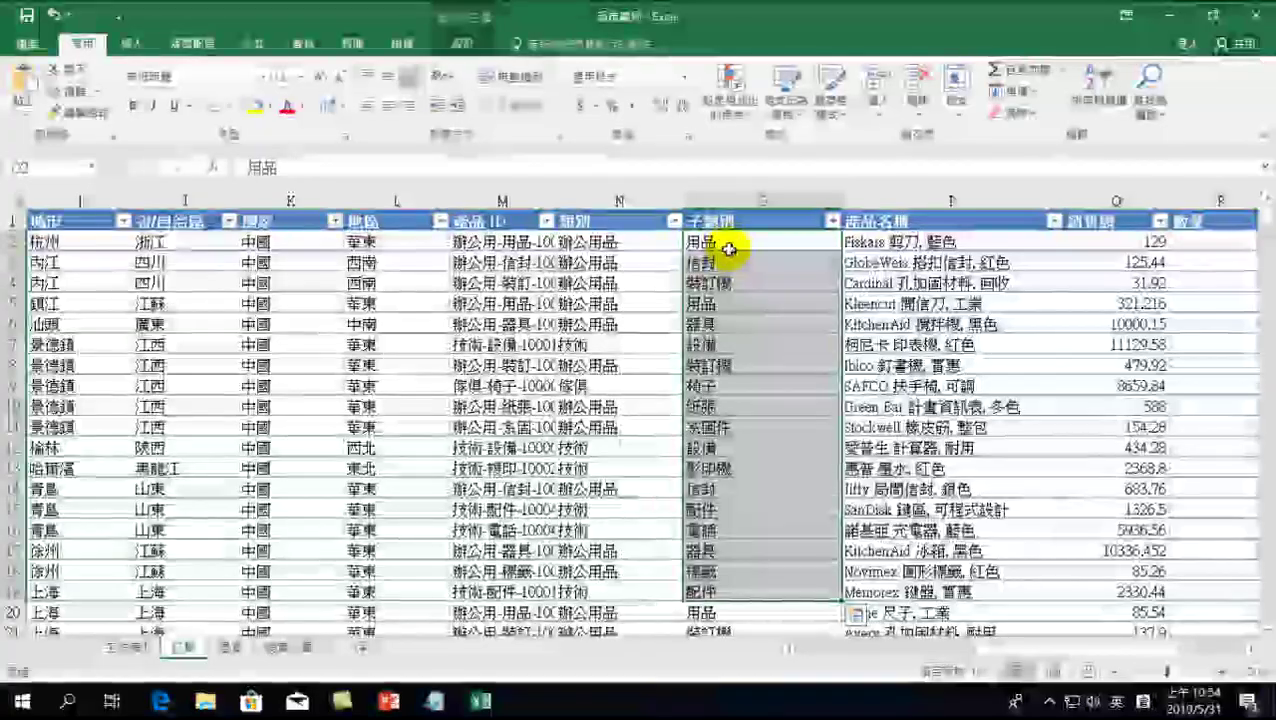
left_click(730, 243)
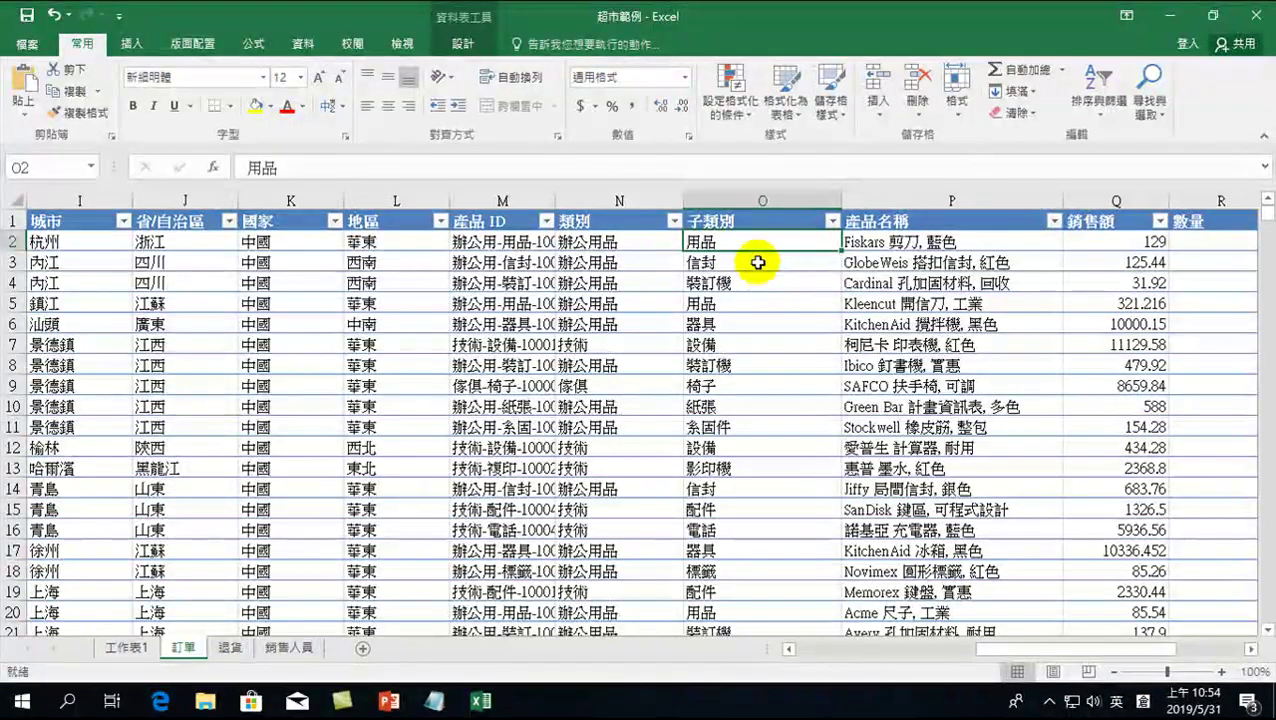
Create a second PivotTable from 表格1 on the 訂單 sheet, placed on a new worksheet.
left_click(757, 262)
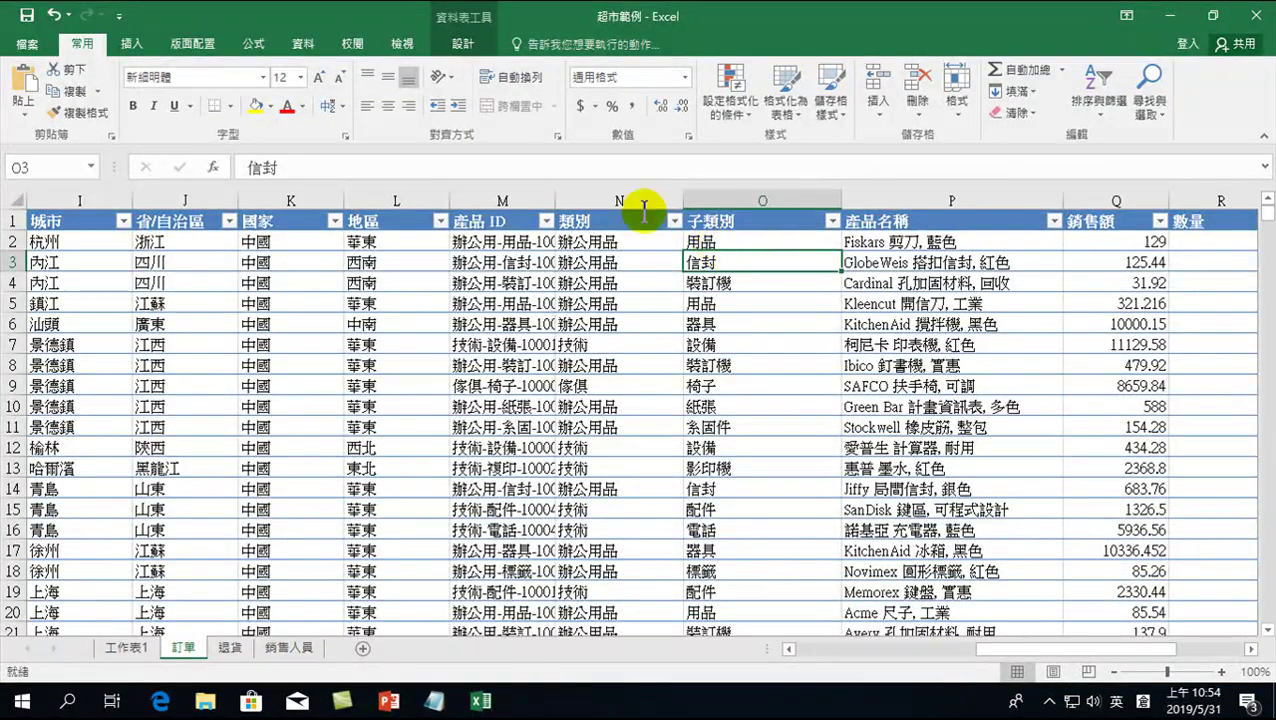
left_click(134, 46)
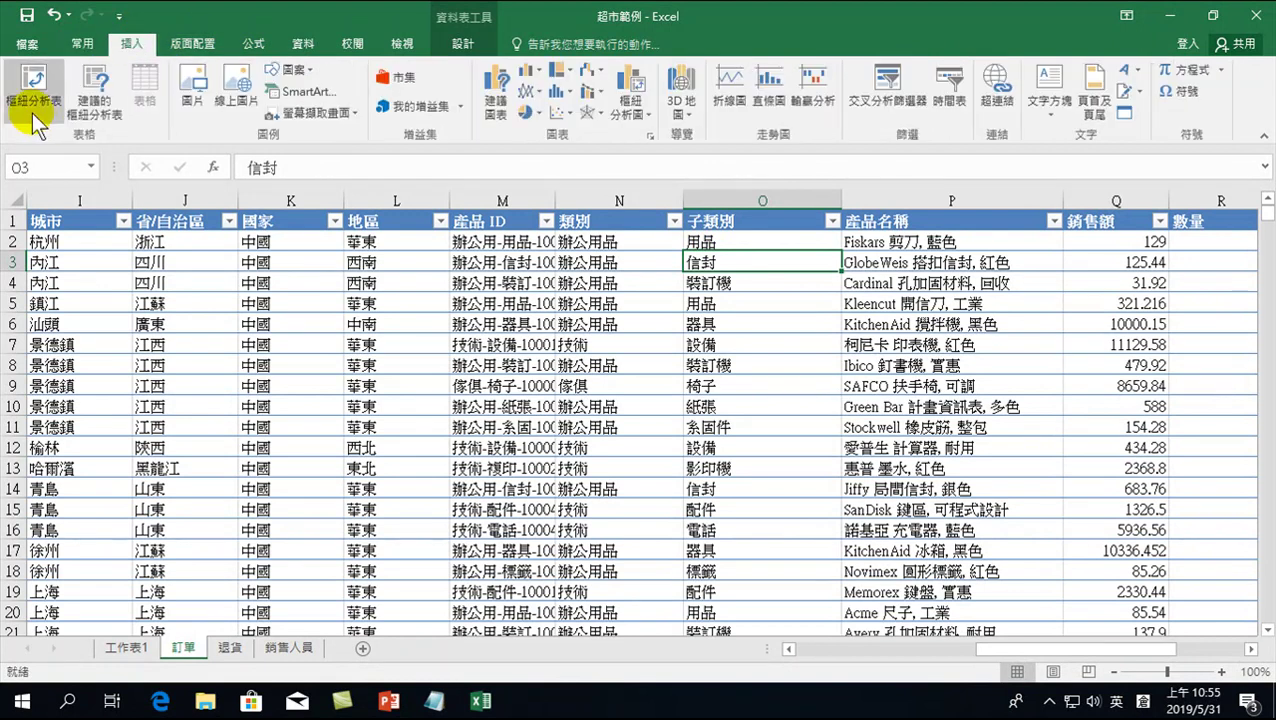
left_click(33, 80)
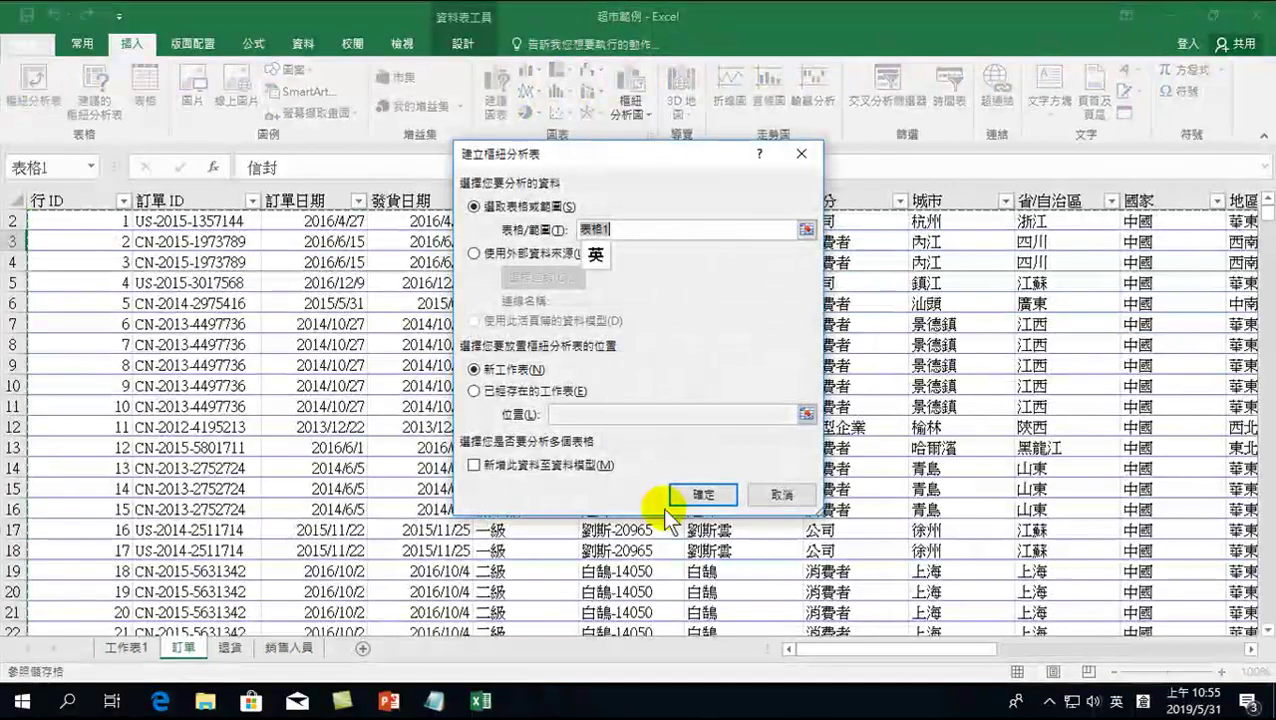
left_click(692, 494)
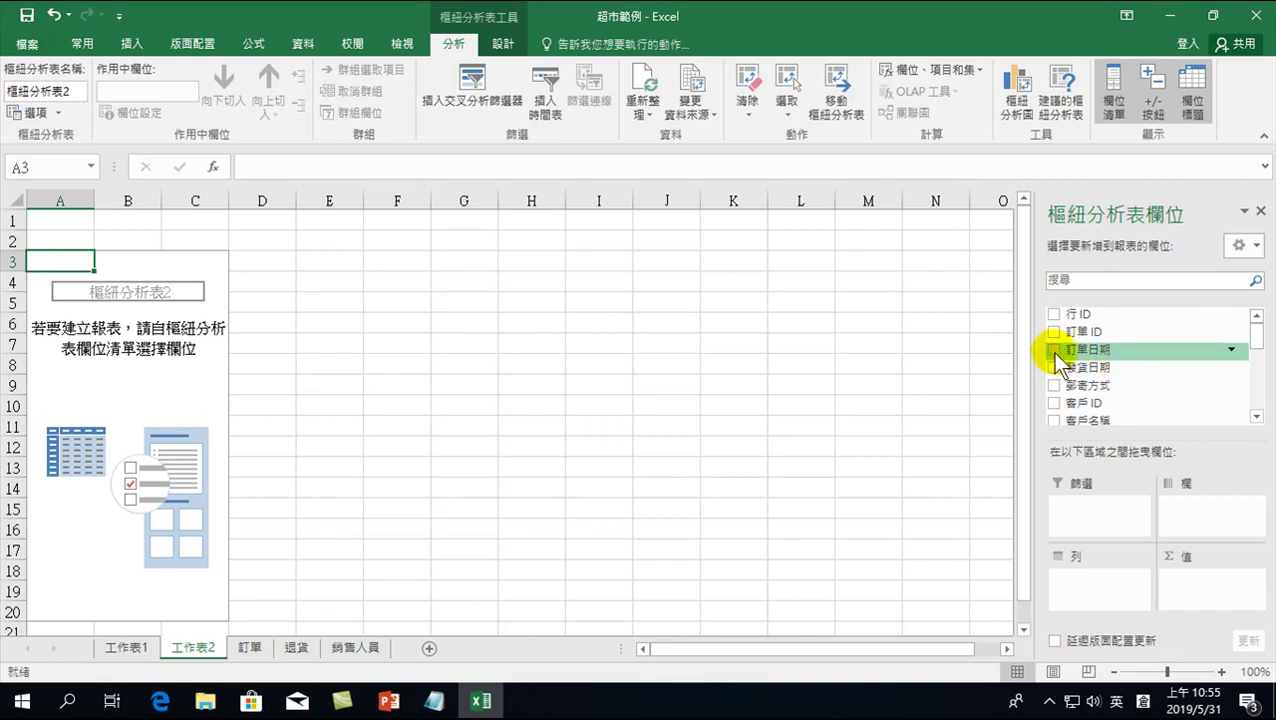
Lay out the PivotTable with 訂單日期 as columns, 子類別 as rows and 銷售額 summed as values.
left_click_drag(1071, 355, 1205, 515)
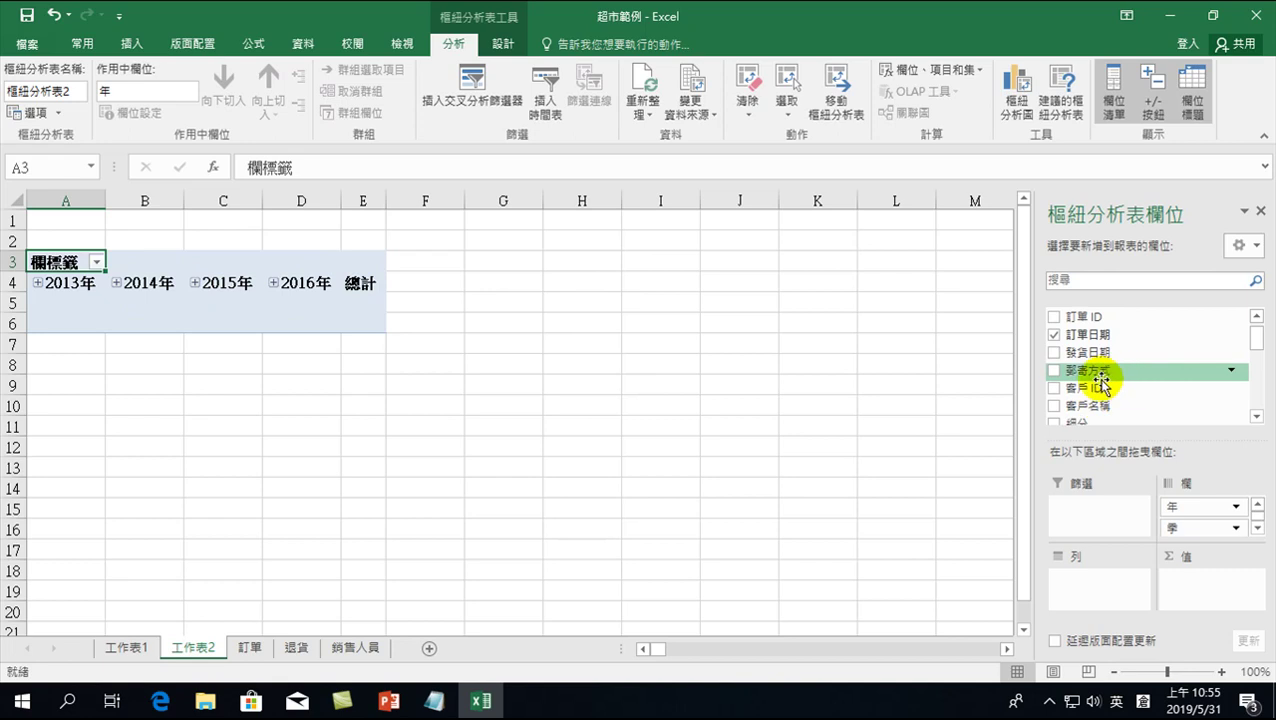
left_click_drag(1255, 333, 1258, 378)
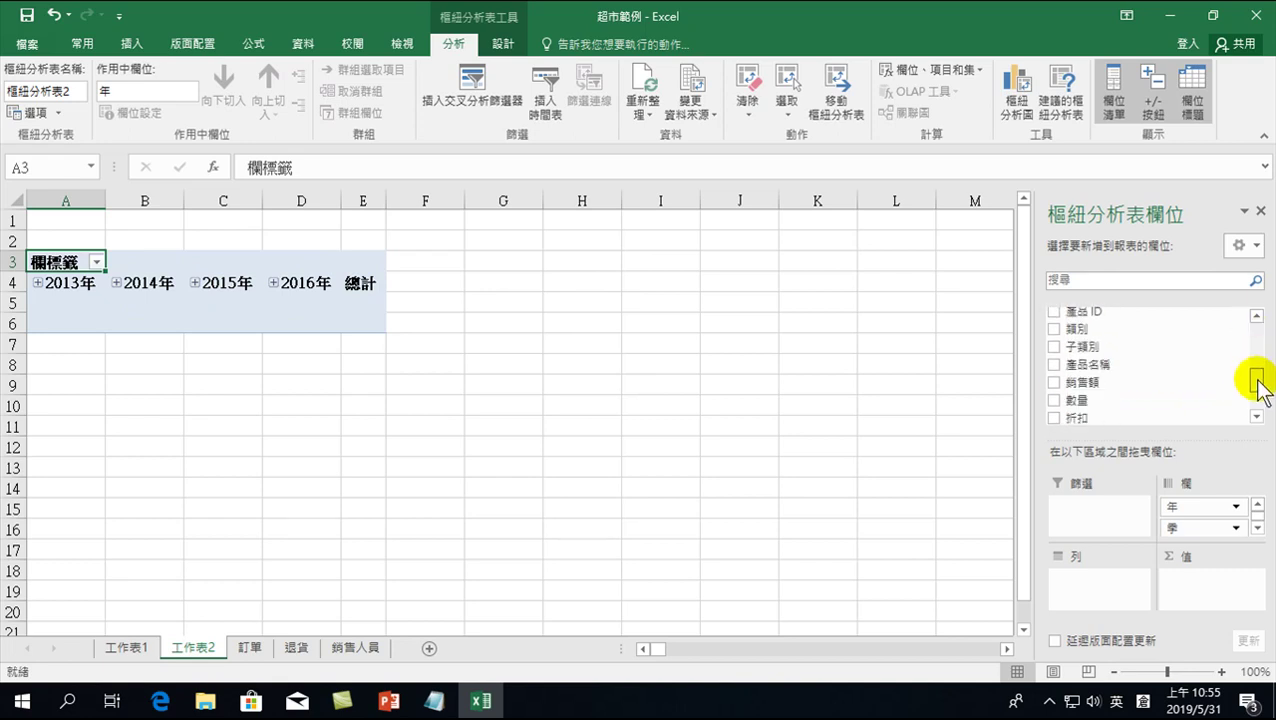
left_click_drag(1088, 346, 1085, 583)
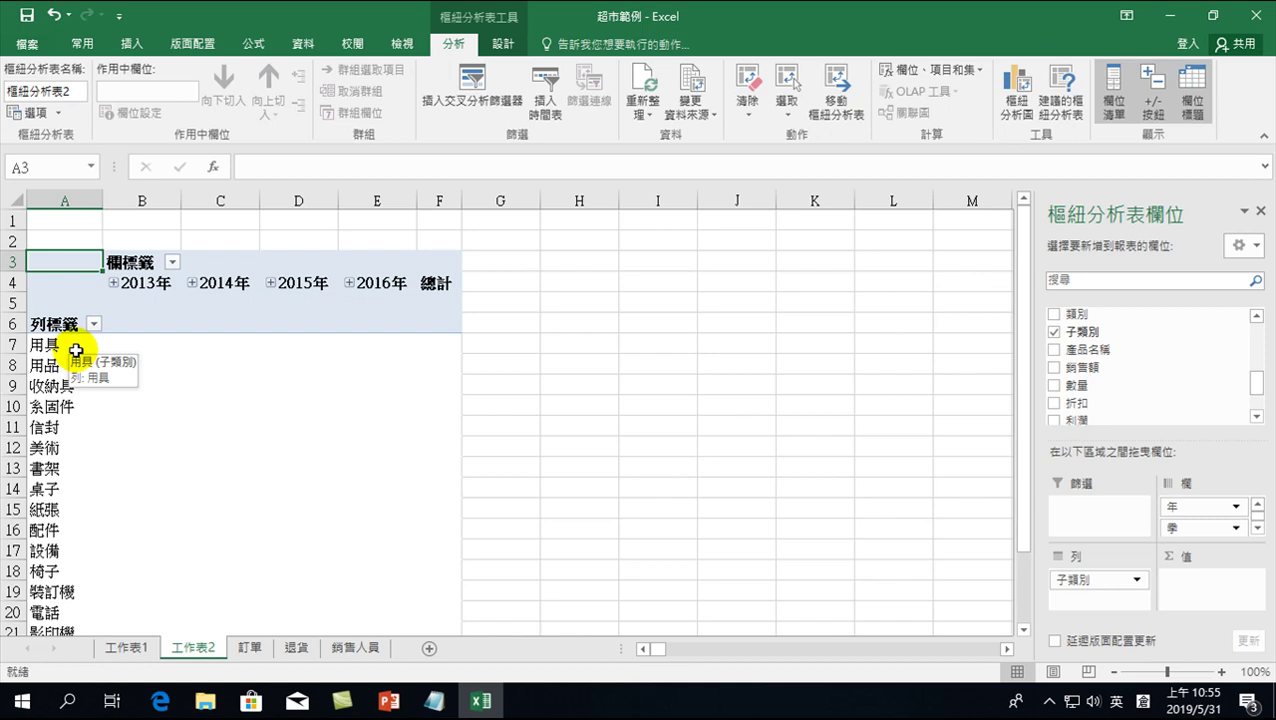
left_click_drag(1256, 386, 1261, 390)
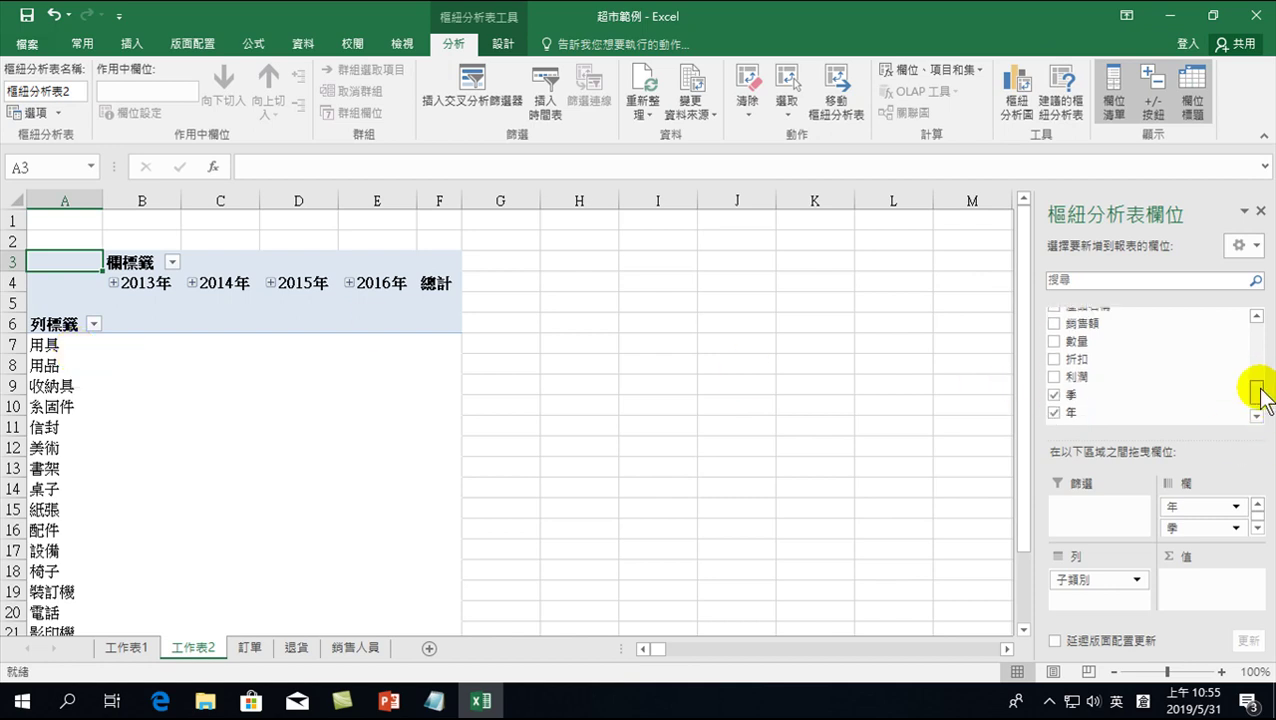
left_click(1053, 327)
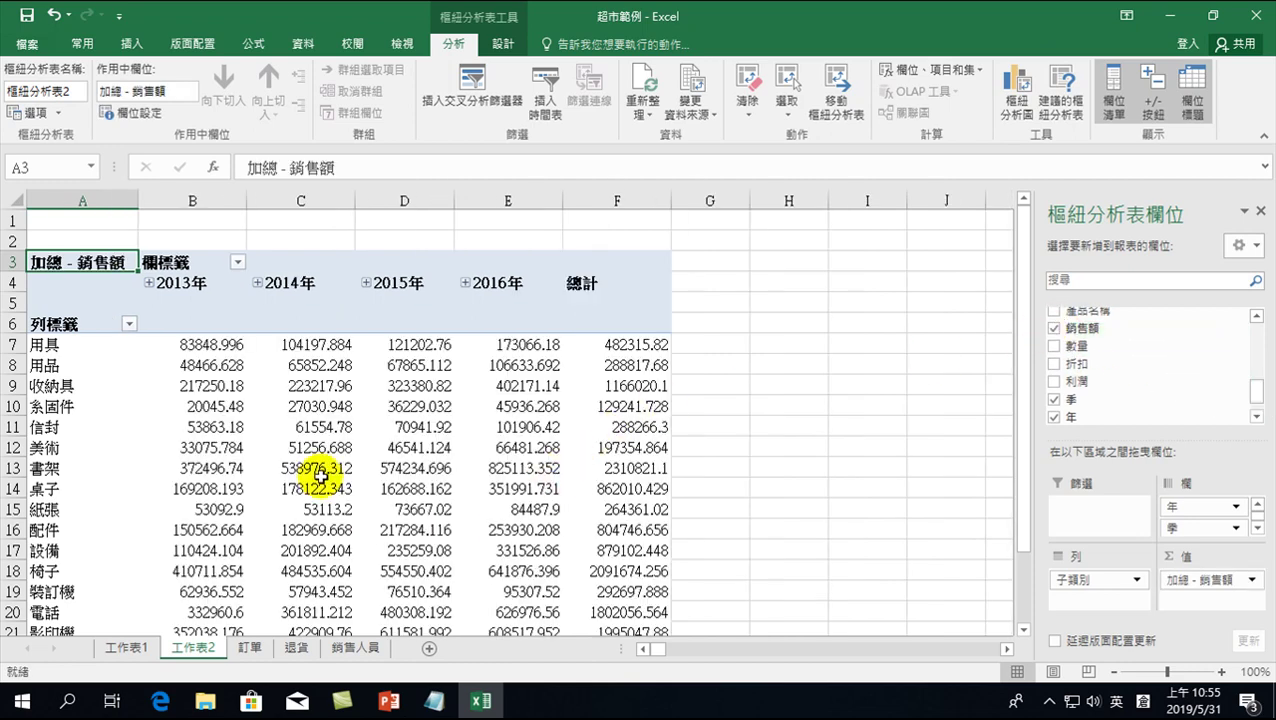
Format the sales values and grand totals in B7:F24 with thousands separators and no decimal places.
mouse_move(319, 478)
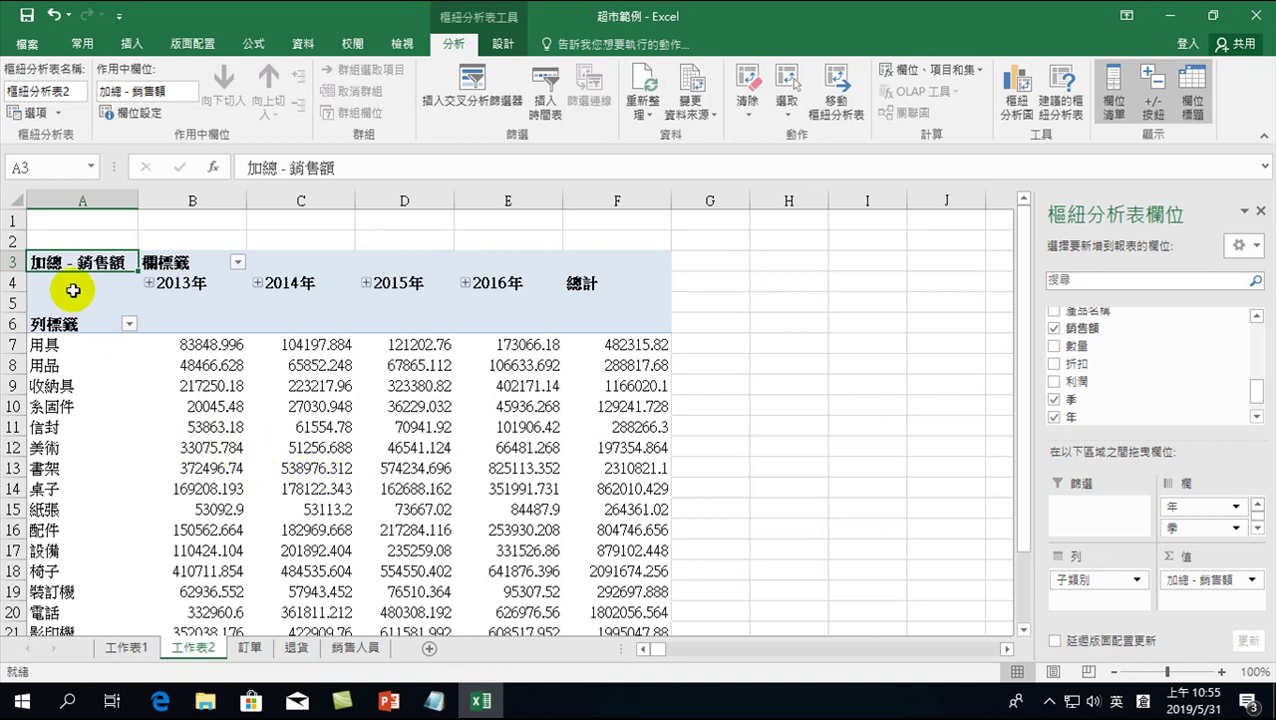
left_click_drag(78, 262, 584, 609)
left_click(292, 416)
left_click_drag(192, 345, 612, 560)
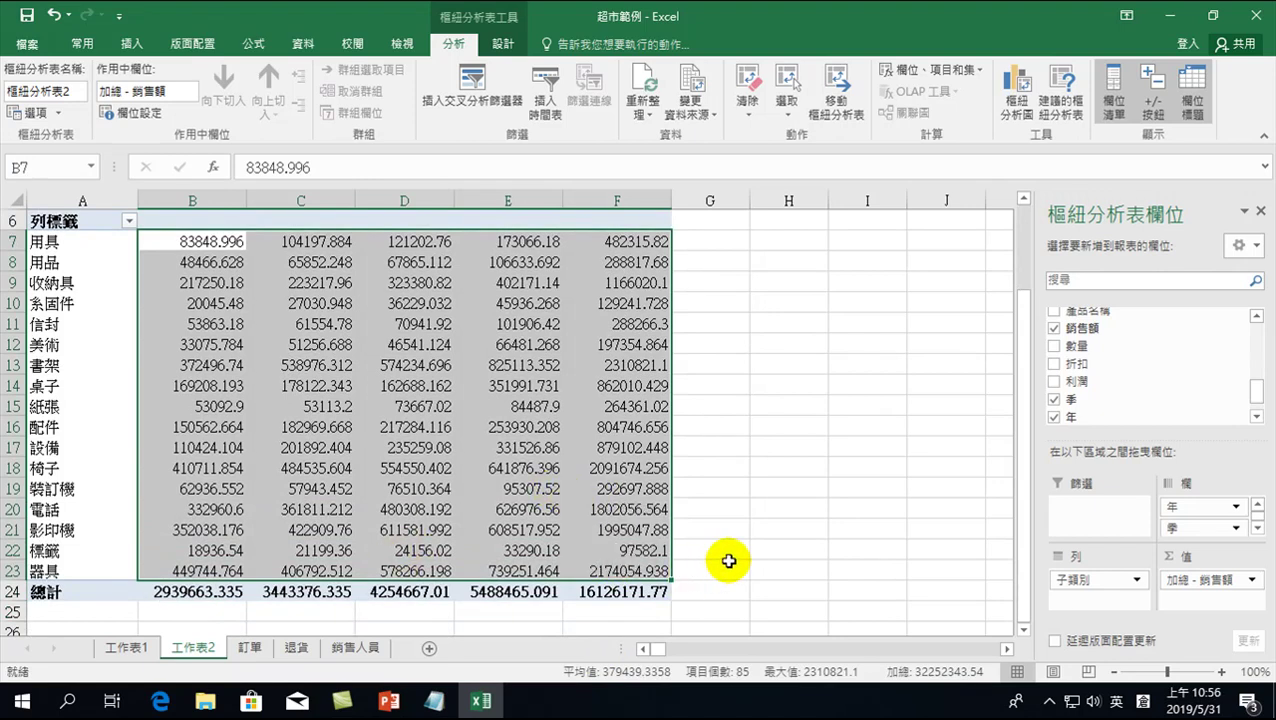
left_click(655, 590, "shift")
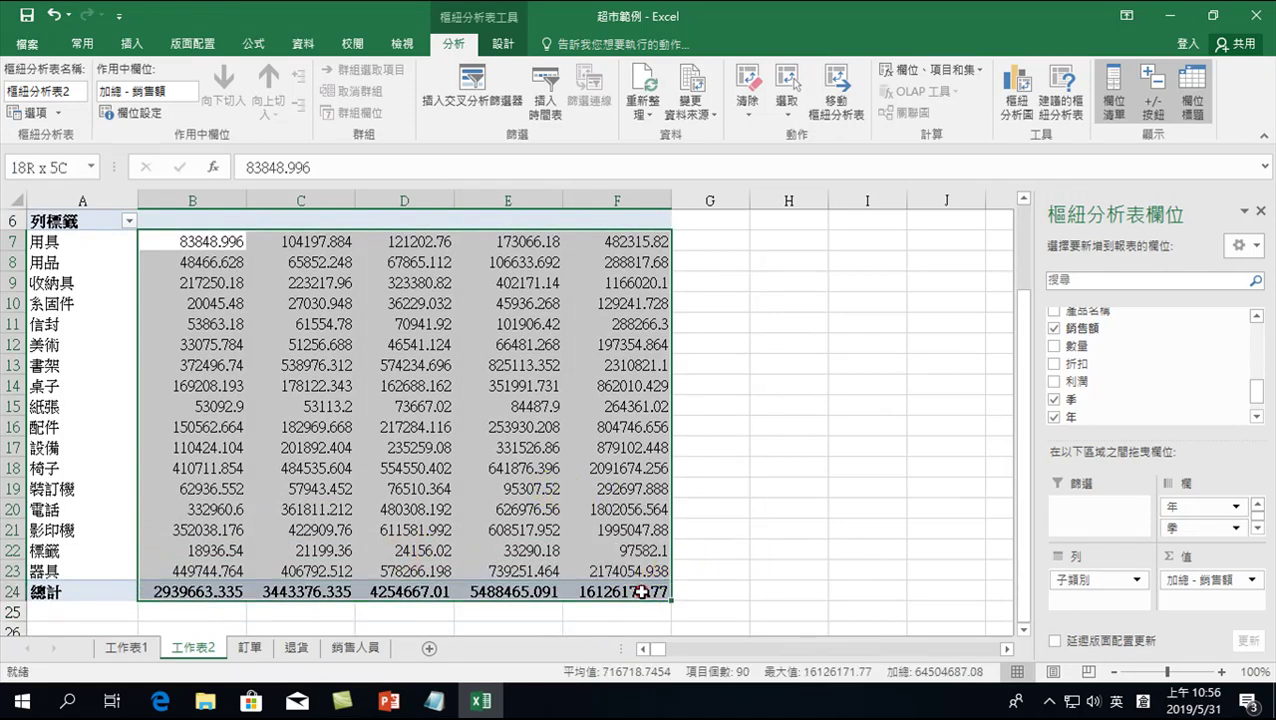
left_click(82, 45)
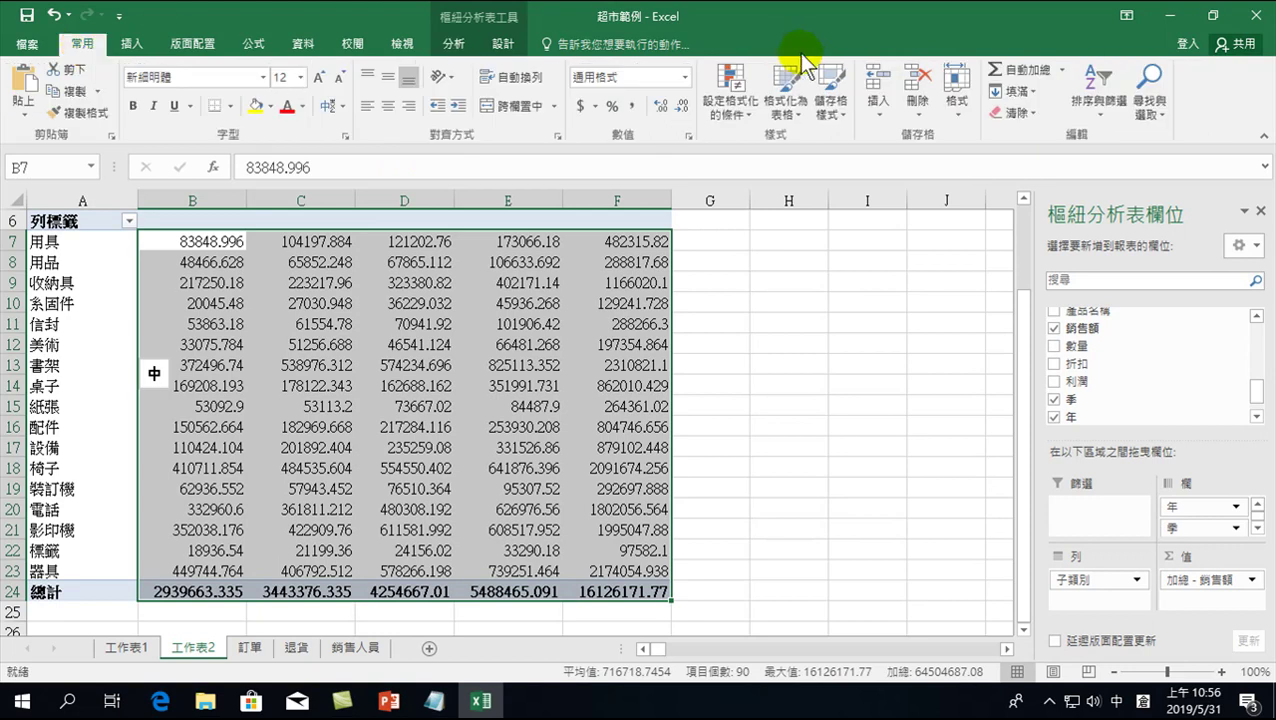
left_click(681, 107)
left_click(681, 107)
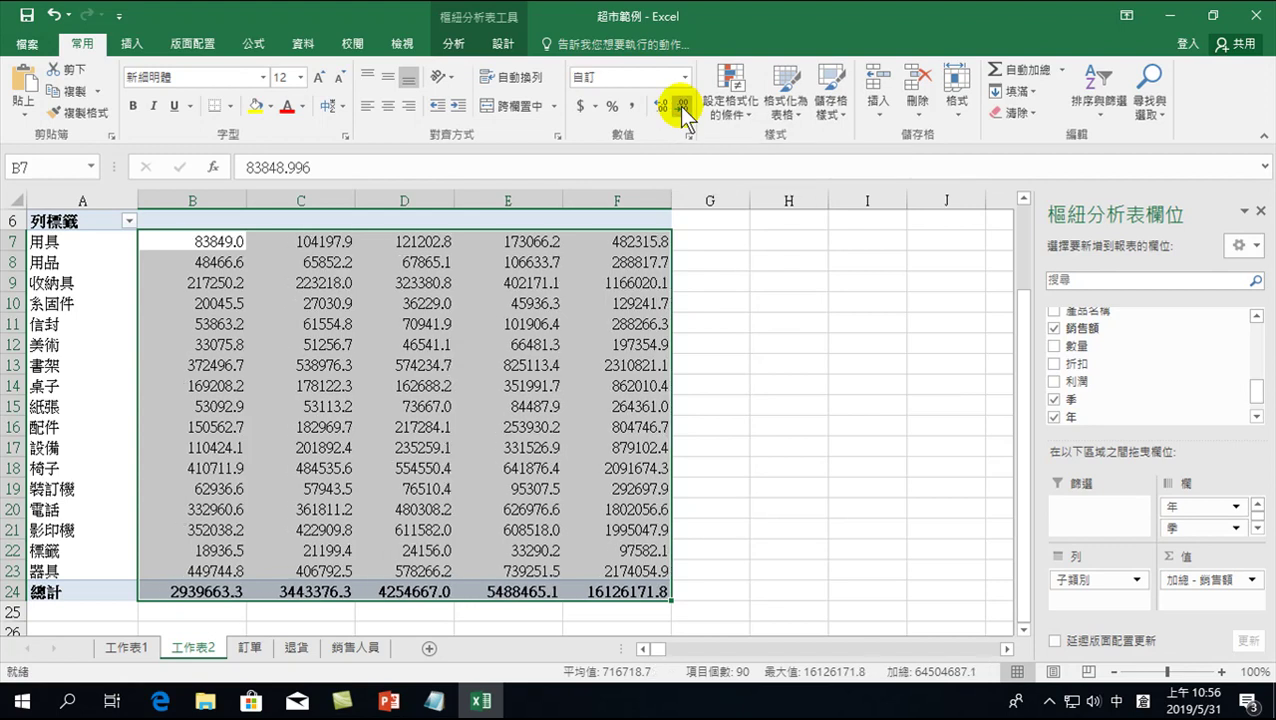
left_click(679, 106)
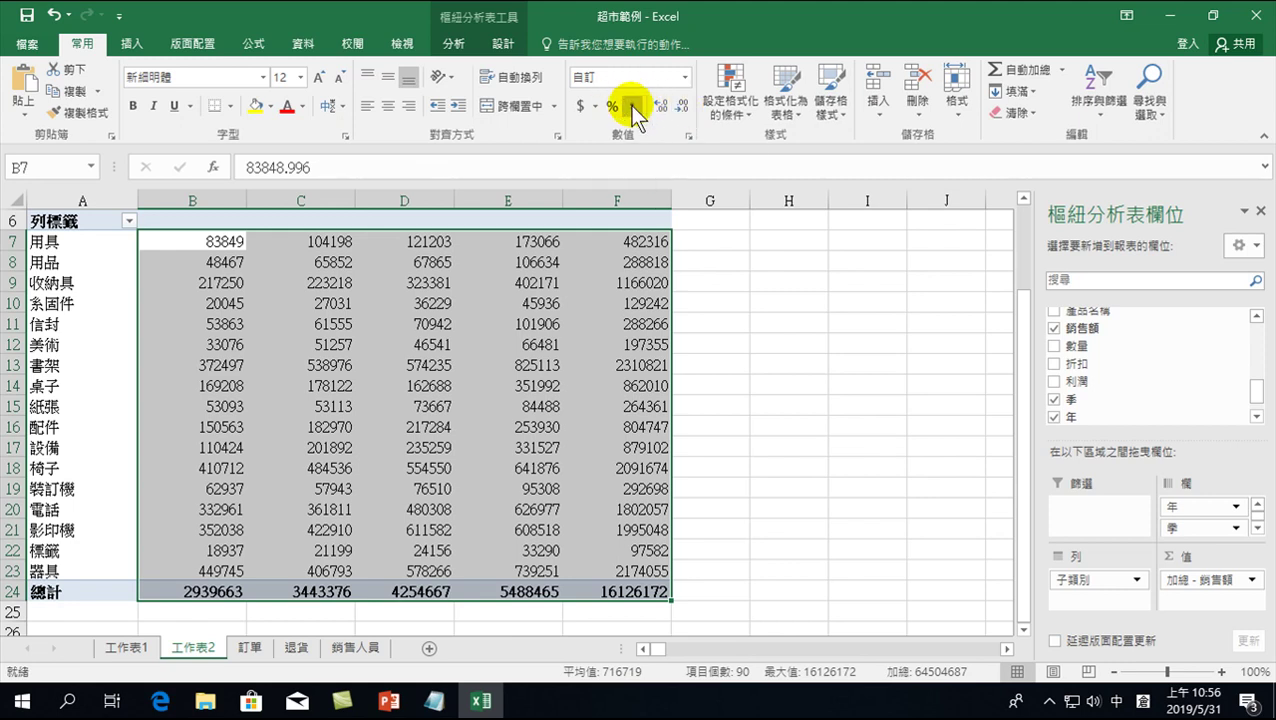
left_click(633, 106)
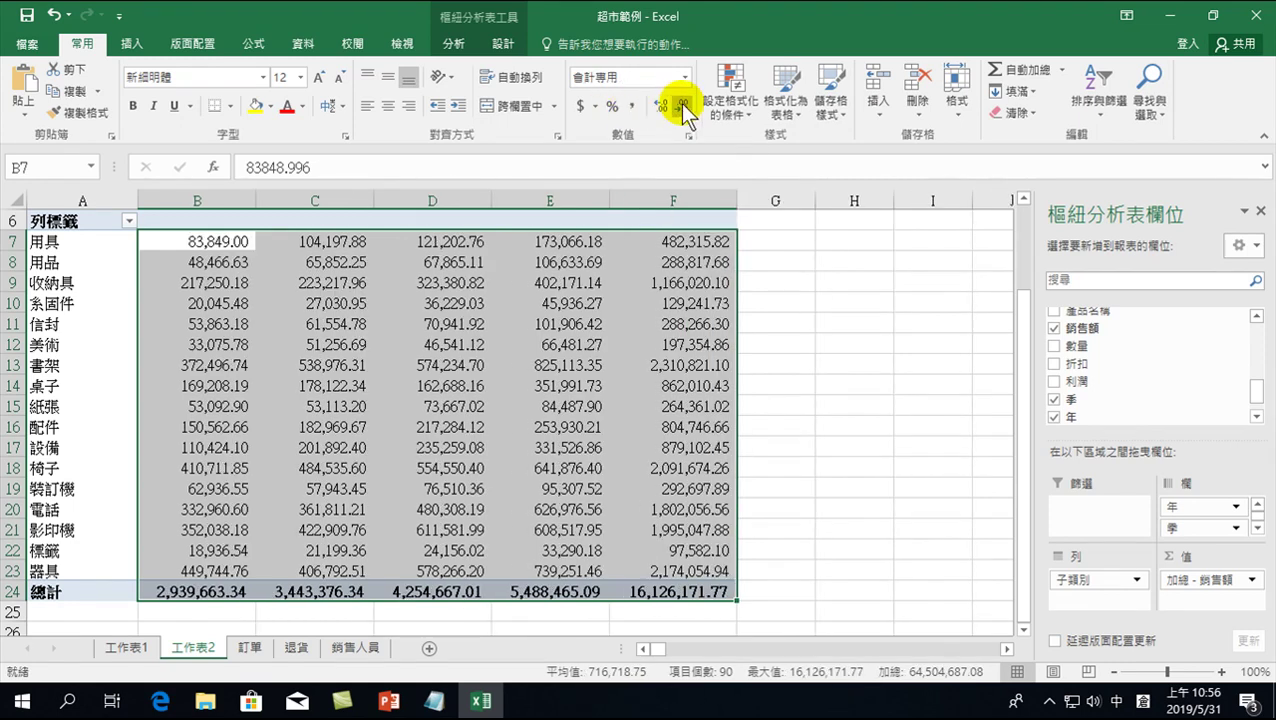
left_click(682, 104)
left_click(682, 104)
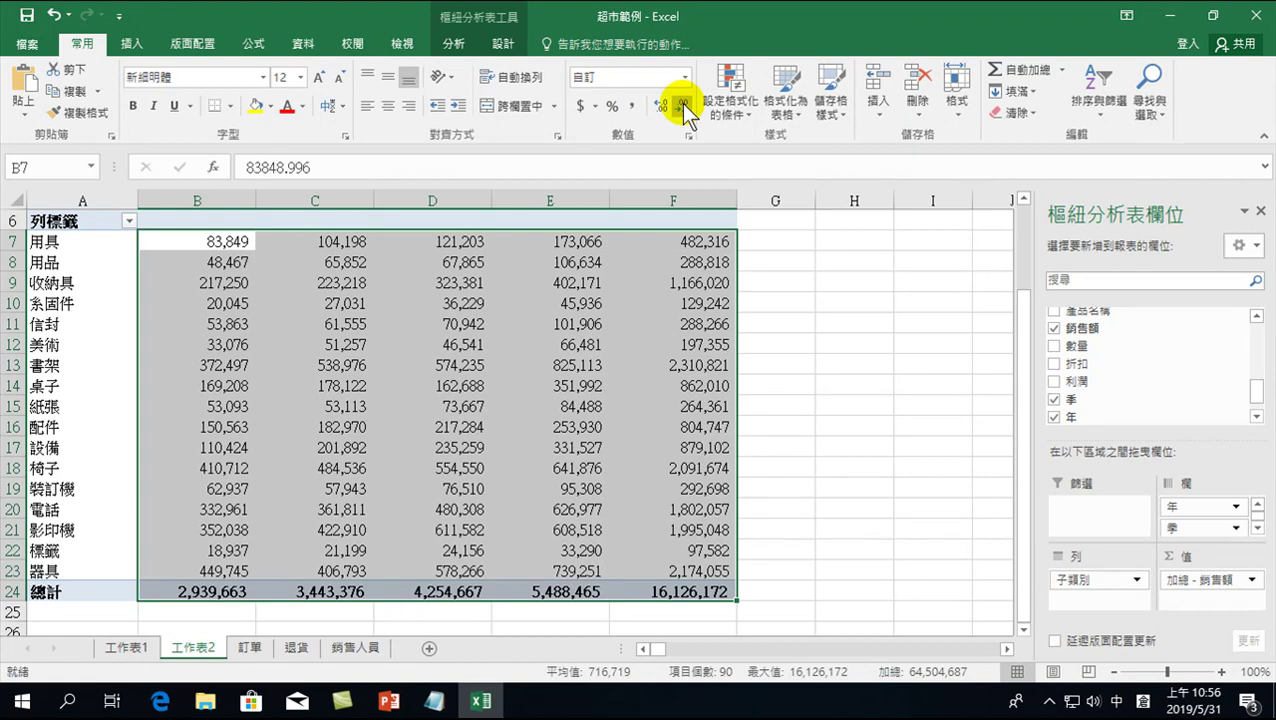
Examine the formatted yearly sales by 子類別 on 工作表2, including the 2016 書架 value in E13.
mouse_move(649, 363)
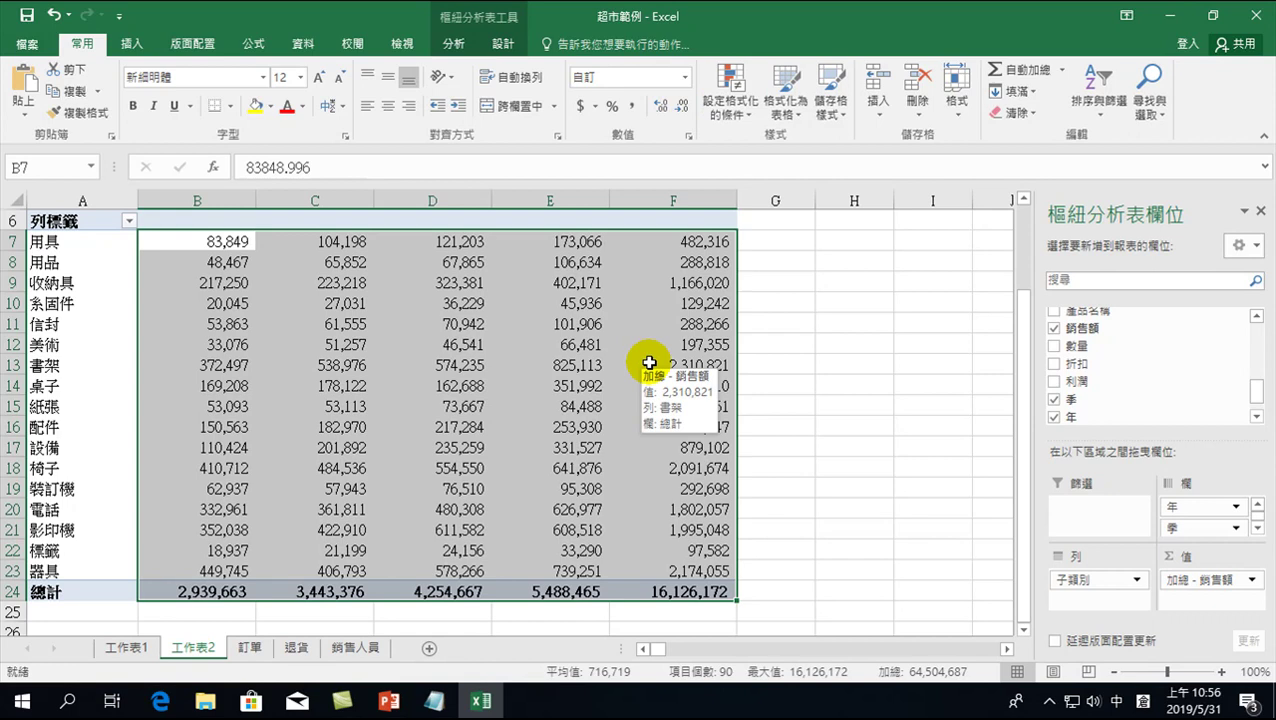
scroll(442, 275, "up", 2)
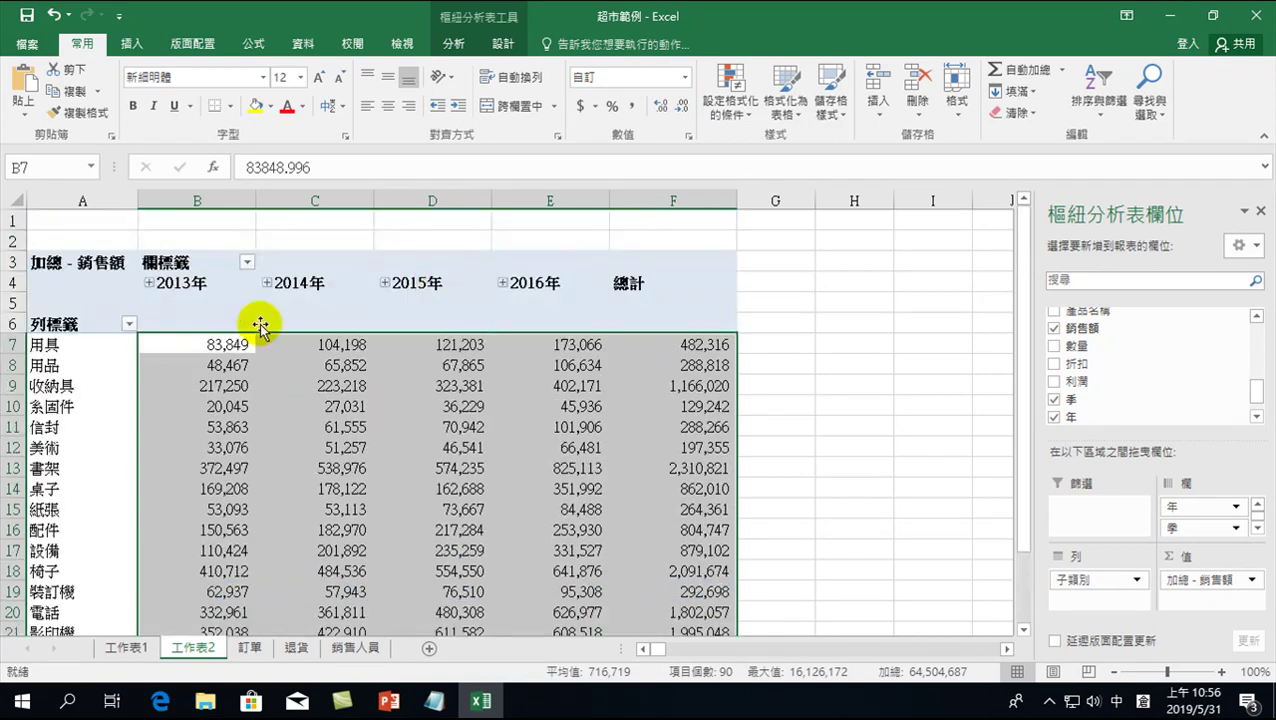
mouse_move(231, 423)
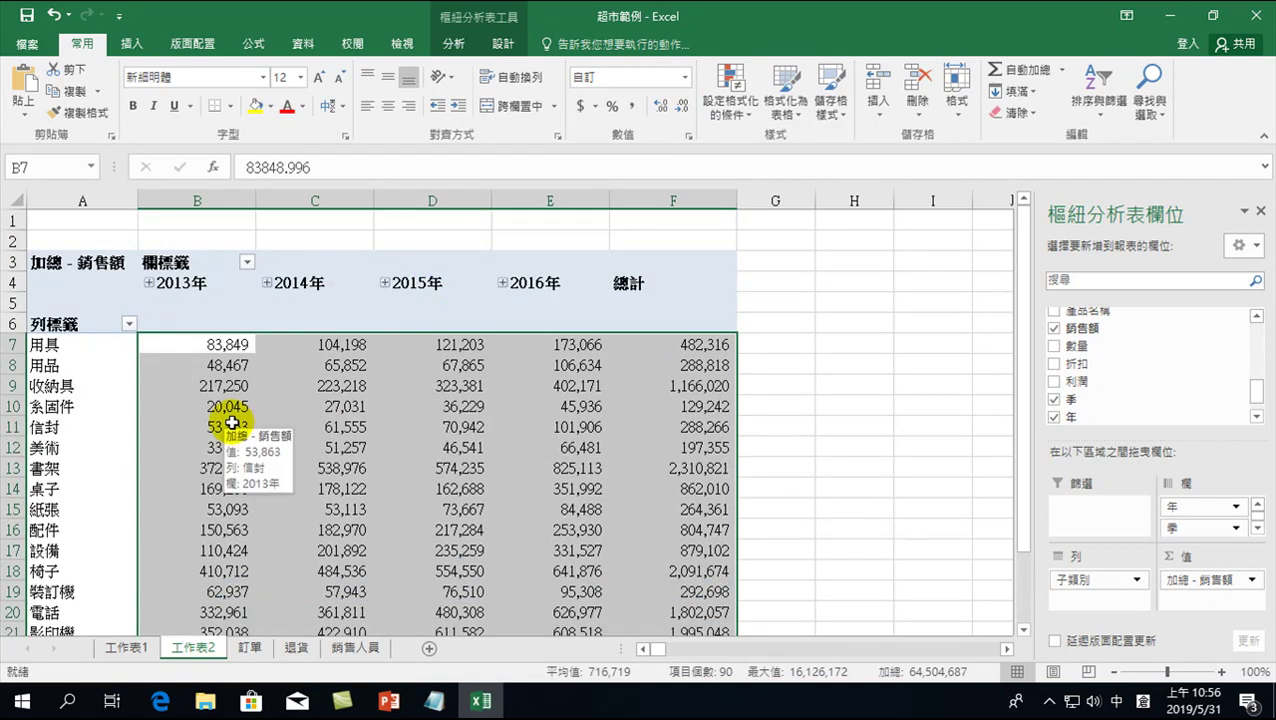
left_click_drag(80, 302, 623, 522)
left_click(495, 512)
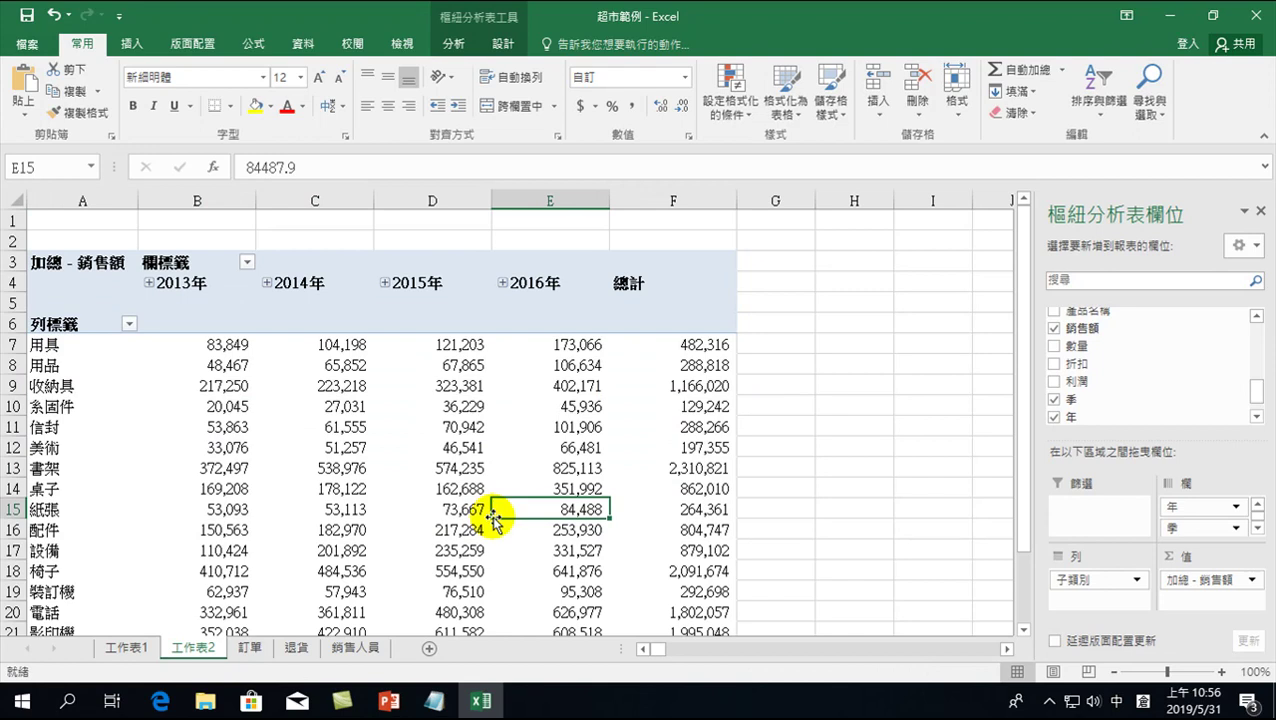
left_click(534, 470)
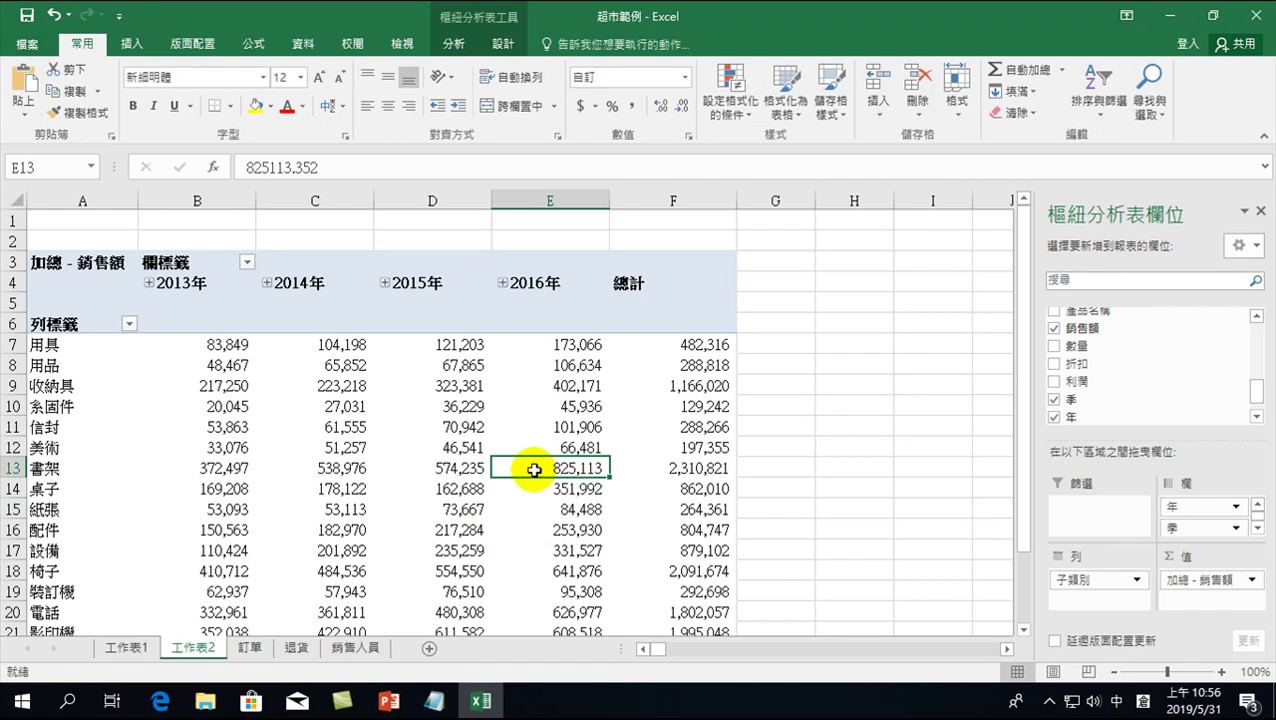
mouse_move(534, 470)
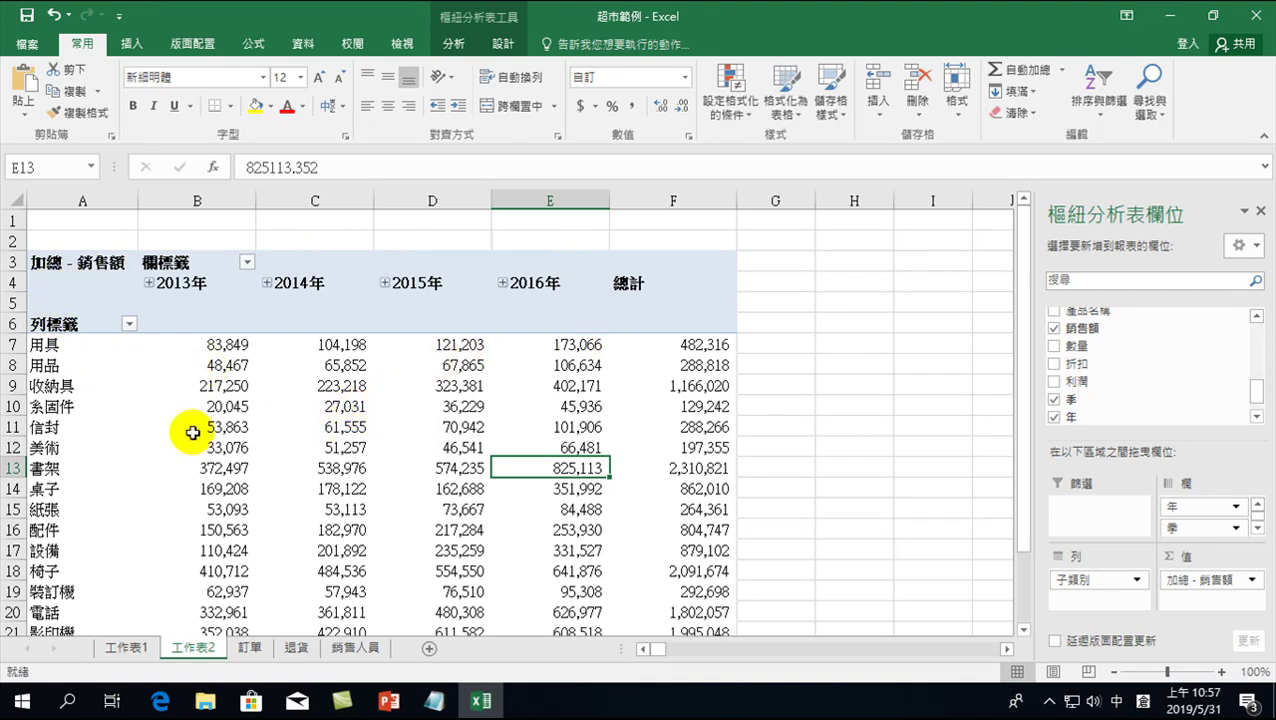
scroll(447, 470, "down", 6)
scroll(379, 447, "up", 6)
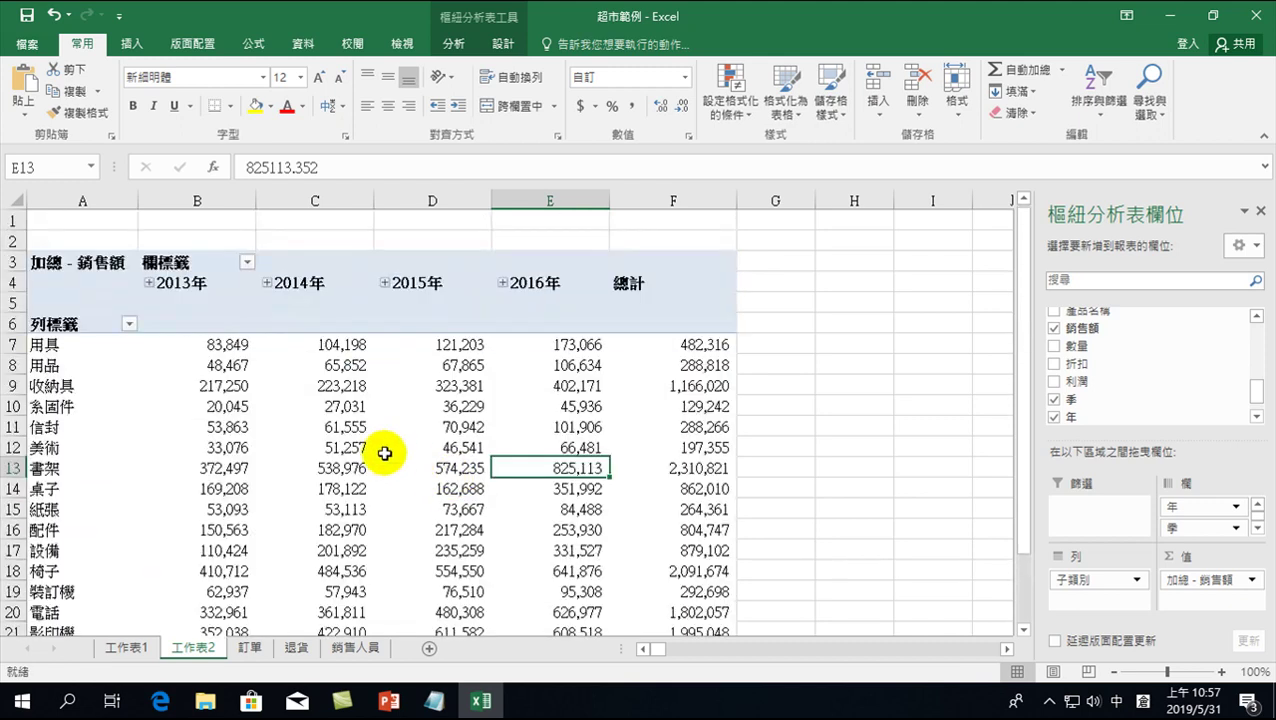
Shrink the empty row 5 in the PivotTable header on 工作表2 until it is almost hidden.
left_click(177, 302)
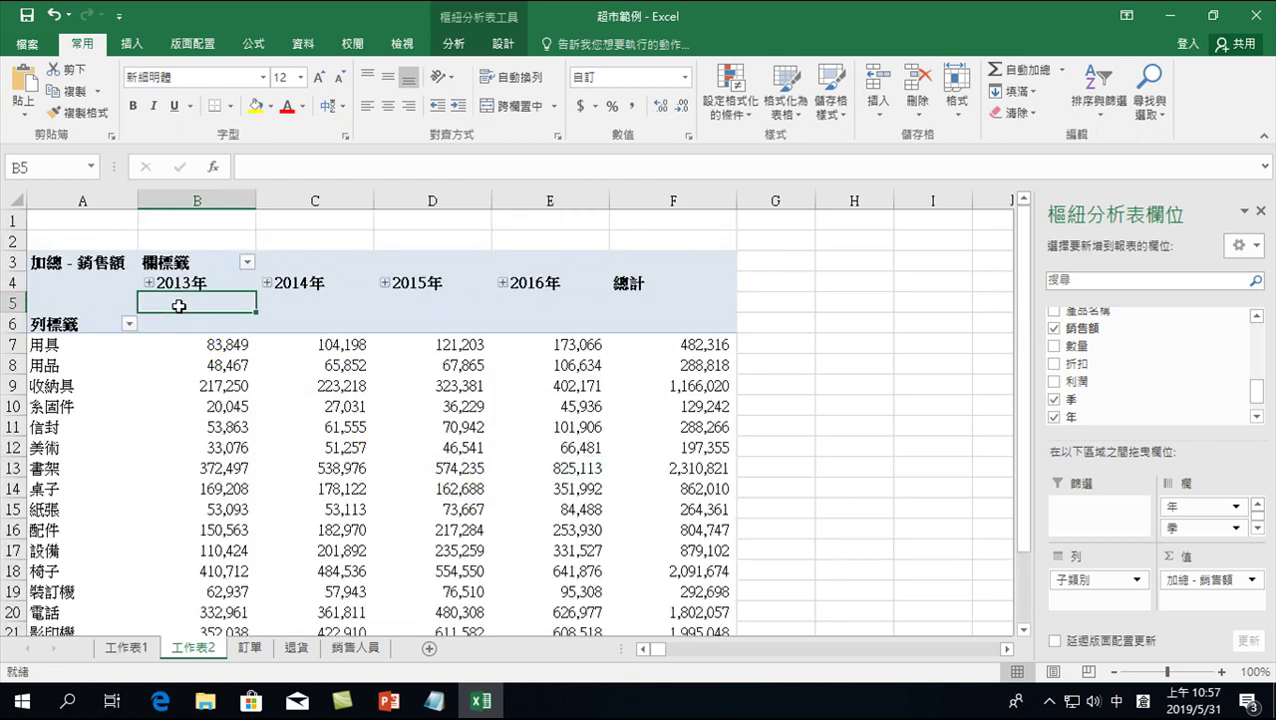
left_click(16, 297)
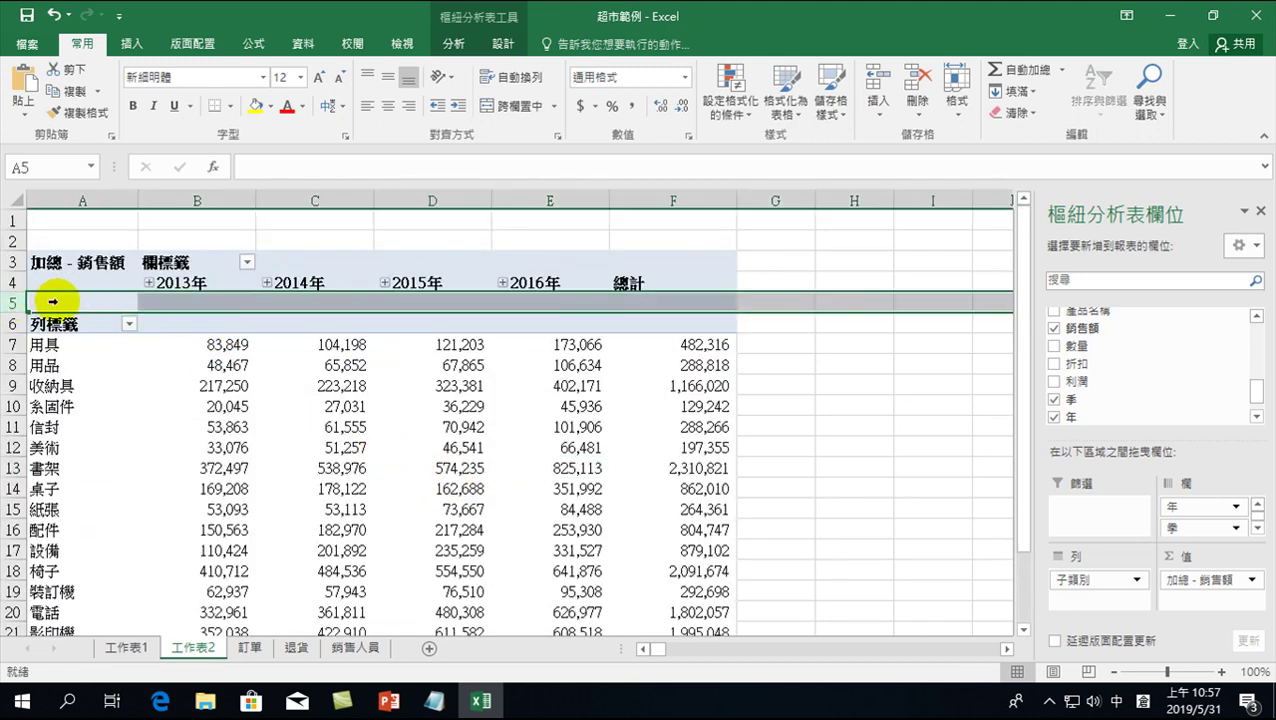
left_click(177, 303)
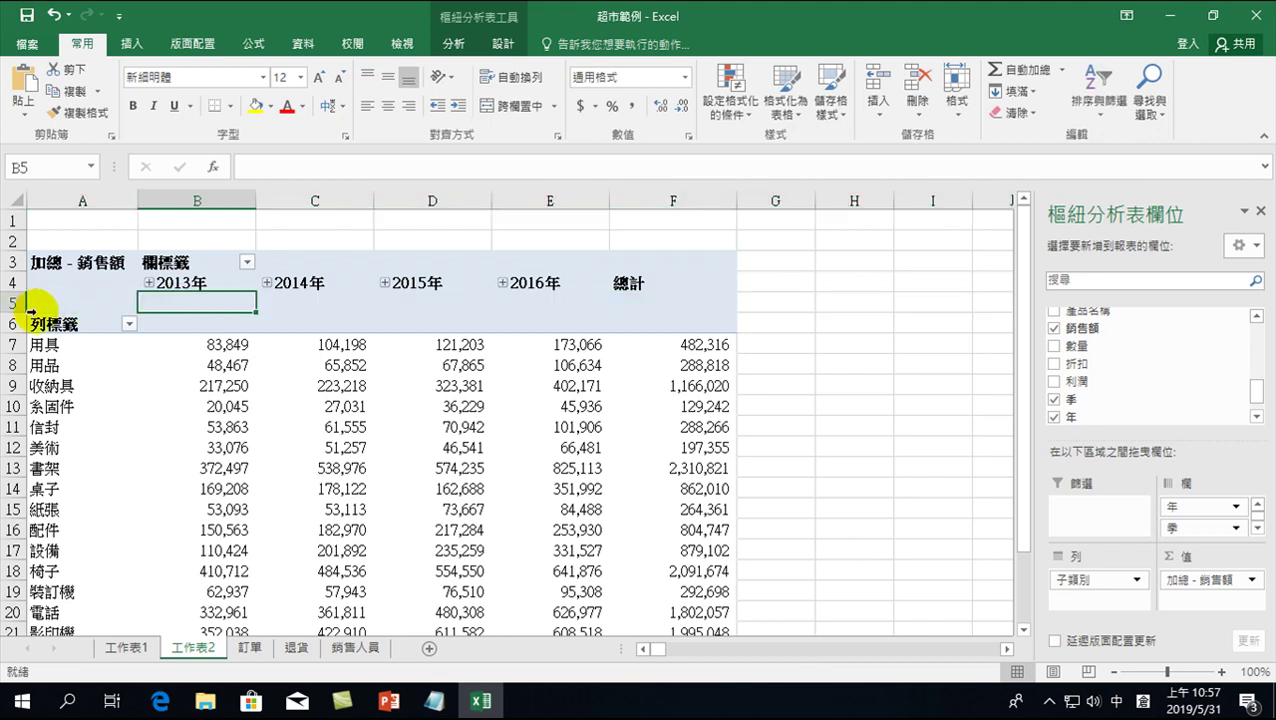
left_click_drag(20, 312, 20, 289)
left_click(199, 391)
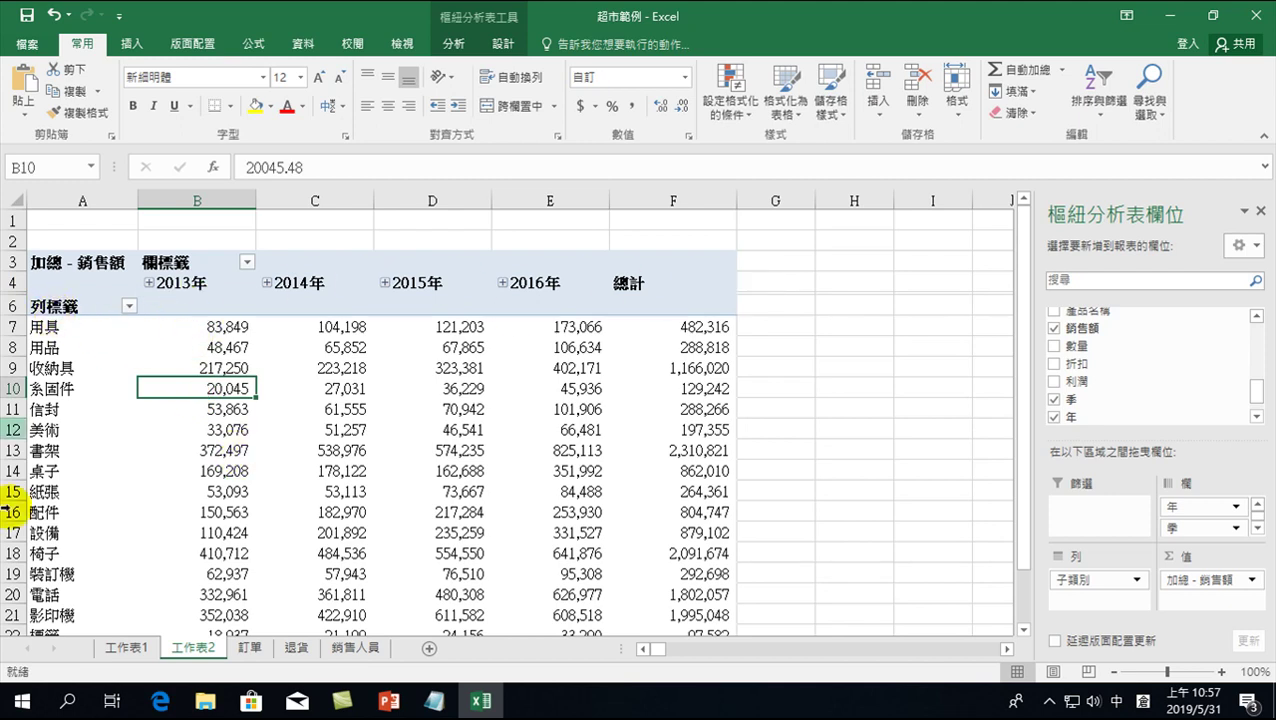
left_click(60, 263)
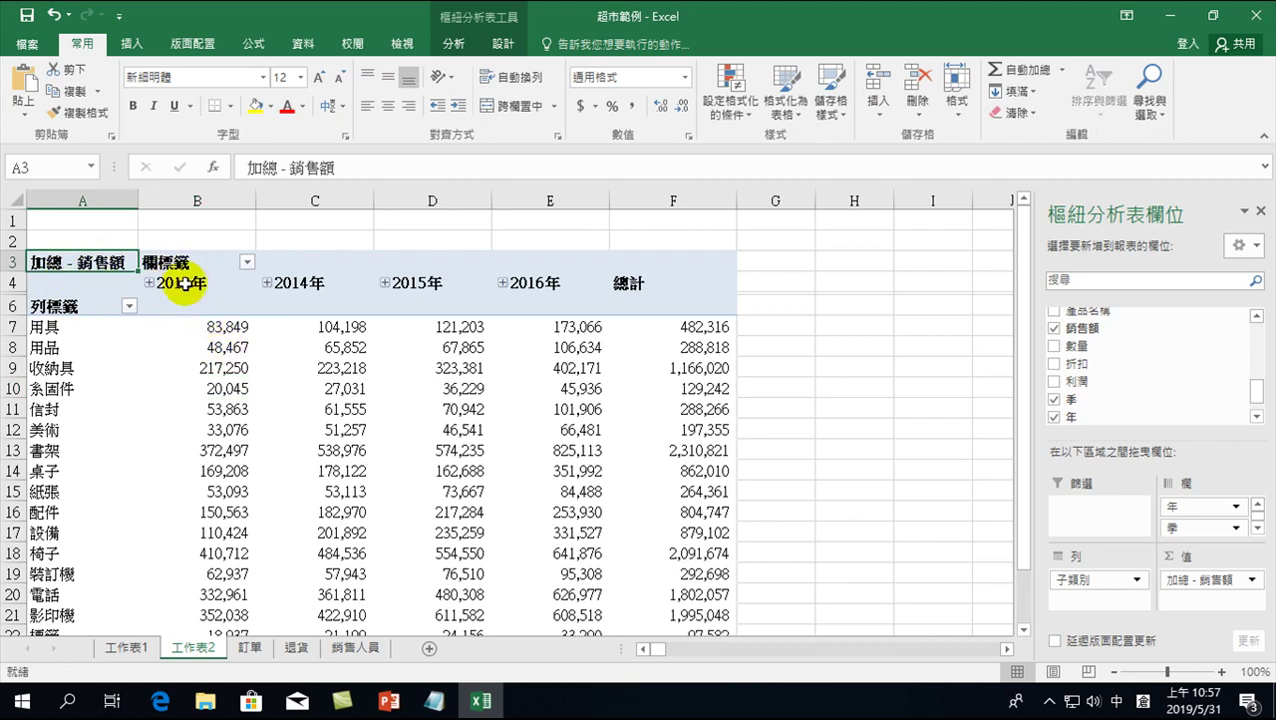
left_click_drag(185, 328, 578, 535)
left_click(432, 470)
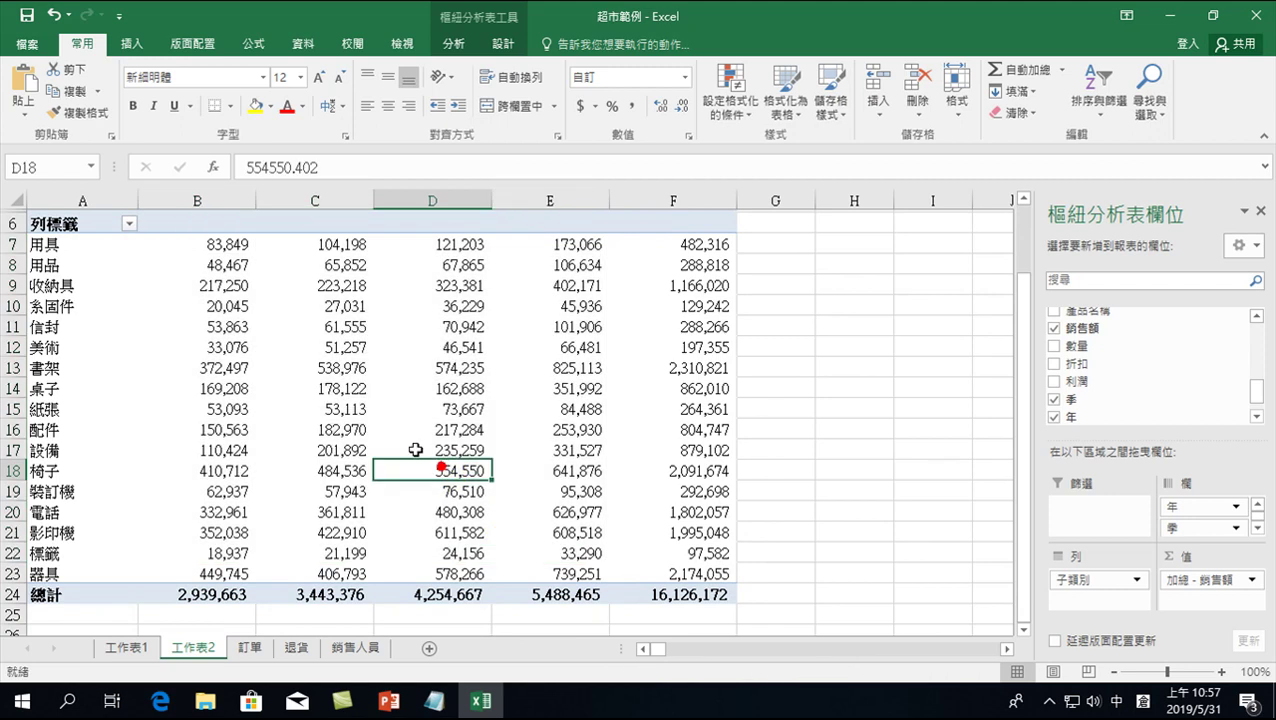
scroll(419, 441, "up", 2)
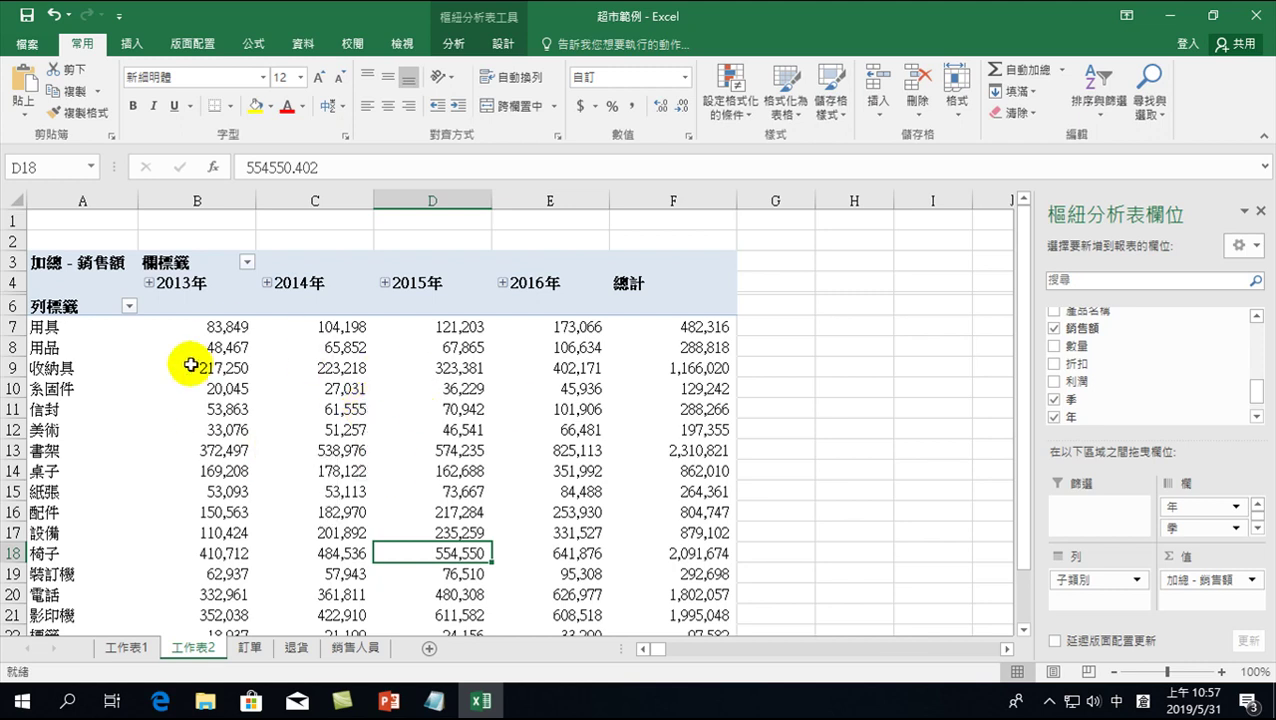
Save the 超市範例 workbook.
left_click(28, 44)
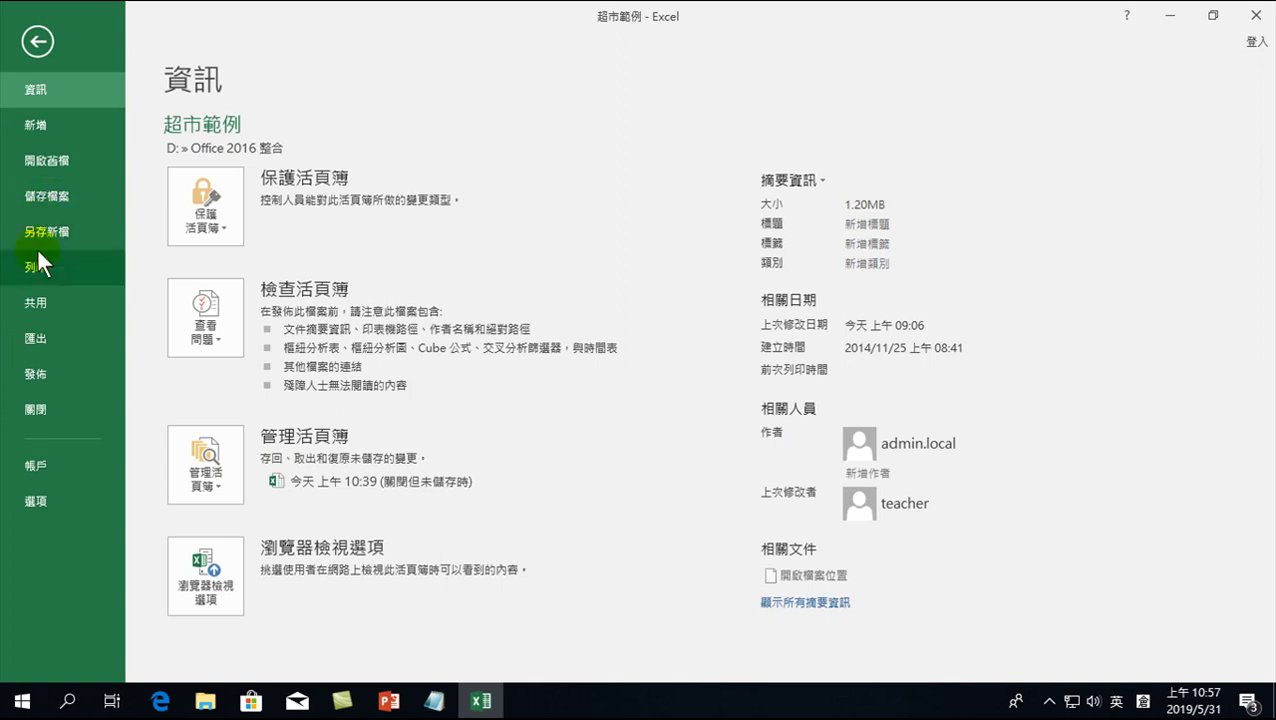
left_click(41, 195)
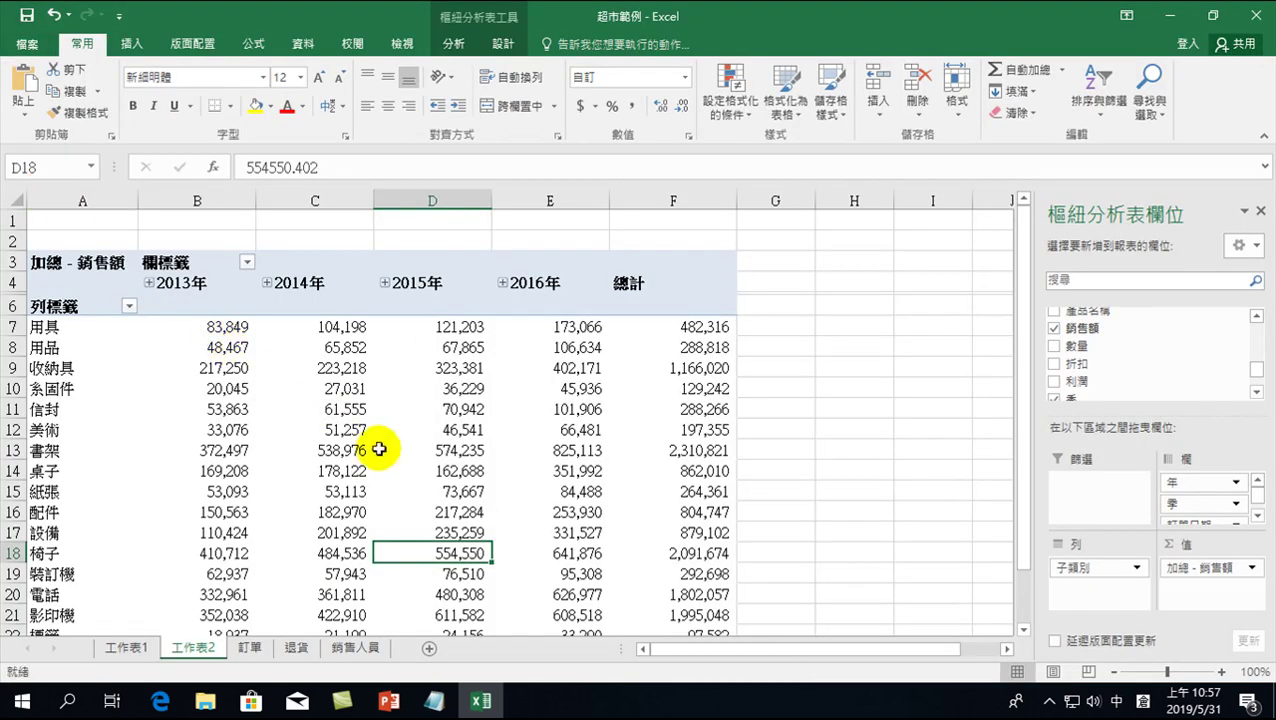
mouse_move(425, 450)
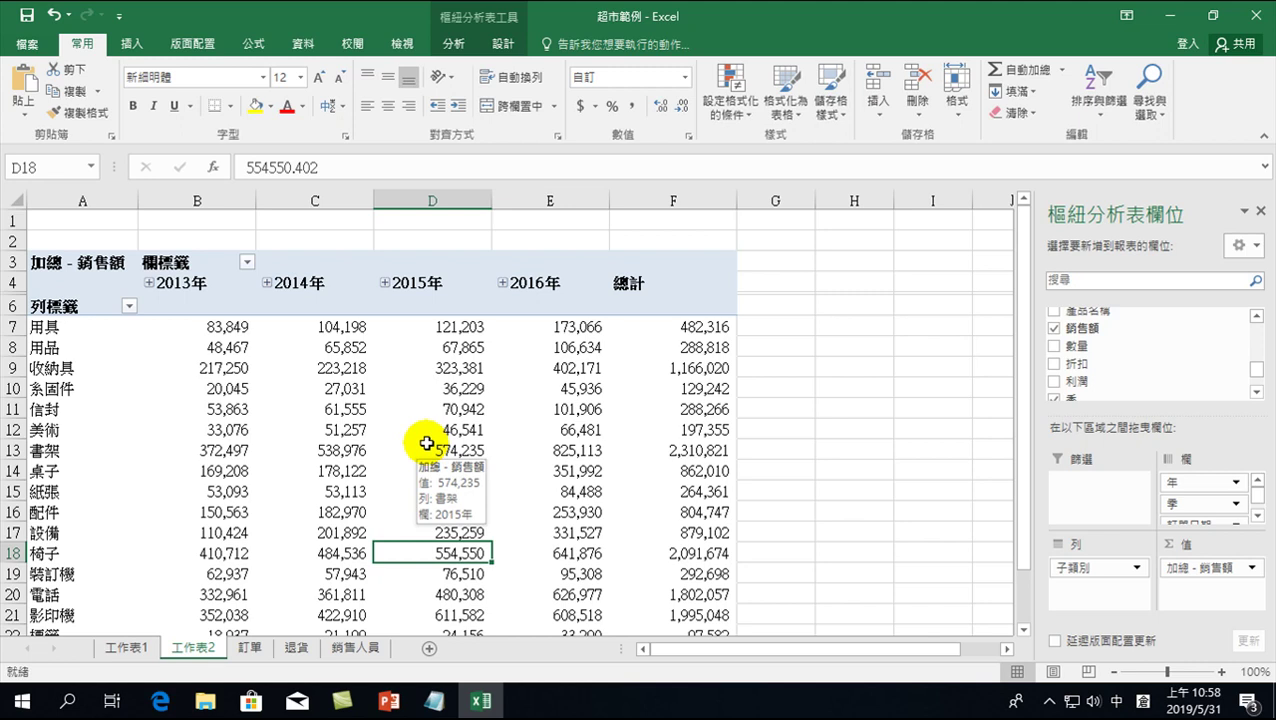
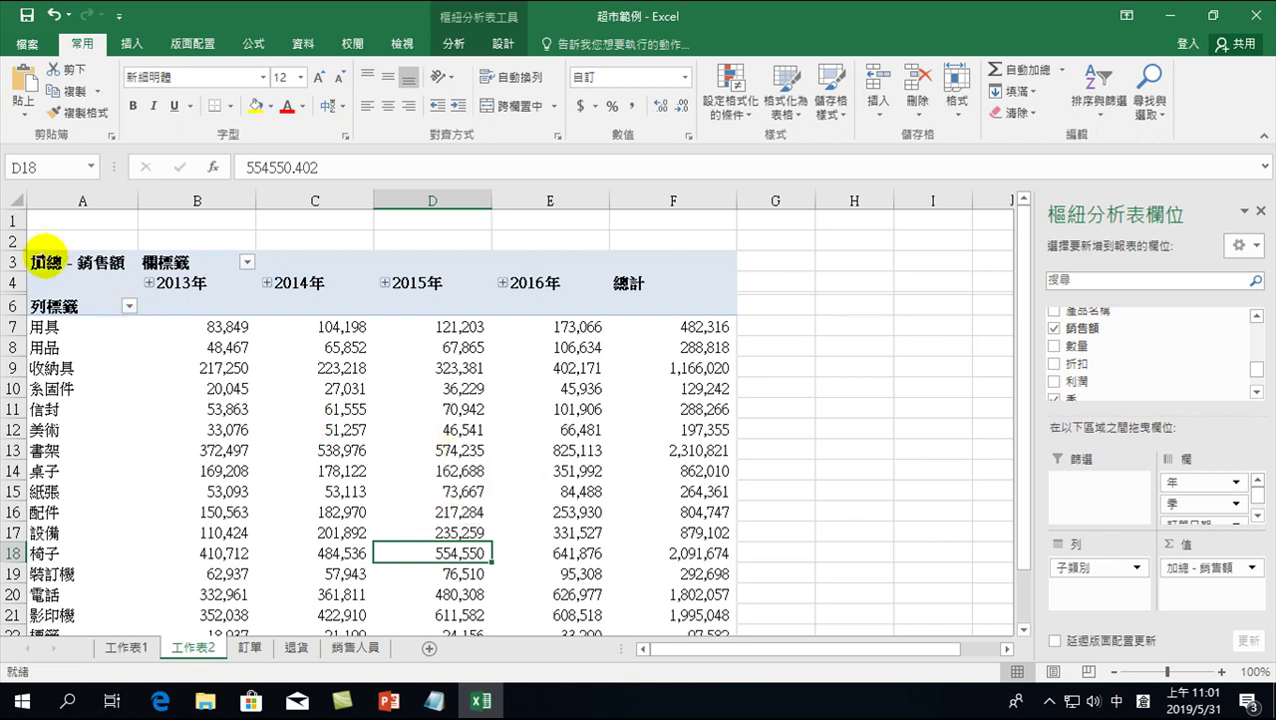
Copy the whole PivotTable range A3:F24 on 工作表2.
mouse_move(88, 263)
left_mouse_down()
mouse_move(382, 322)
mouse_move(465, 525)
mouse_move(575, 590)
mouse_move(665, 590)
left_mouse_up()
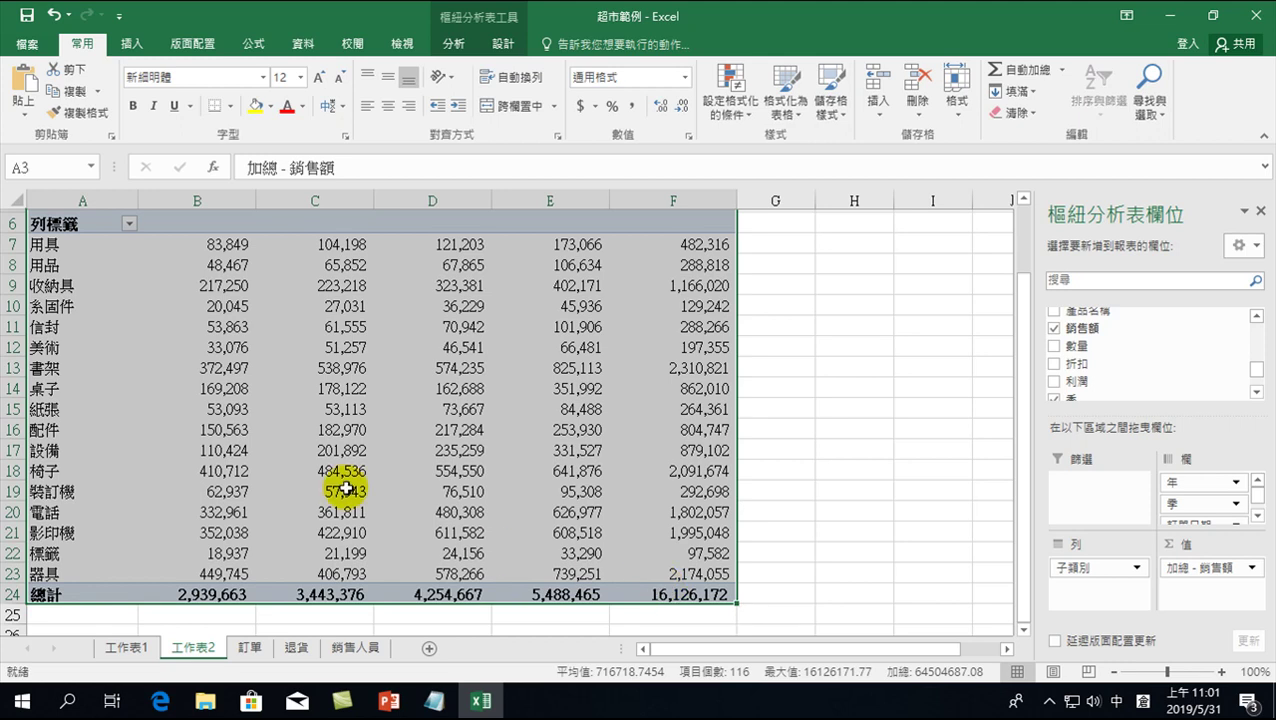
scroll(385, 325, "up", 2)
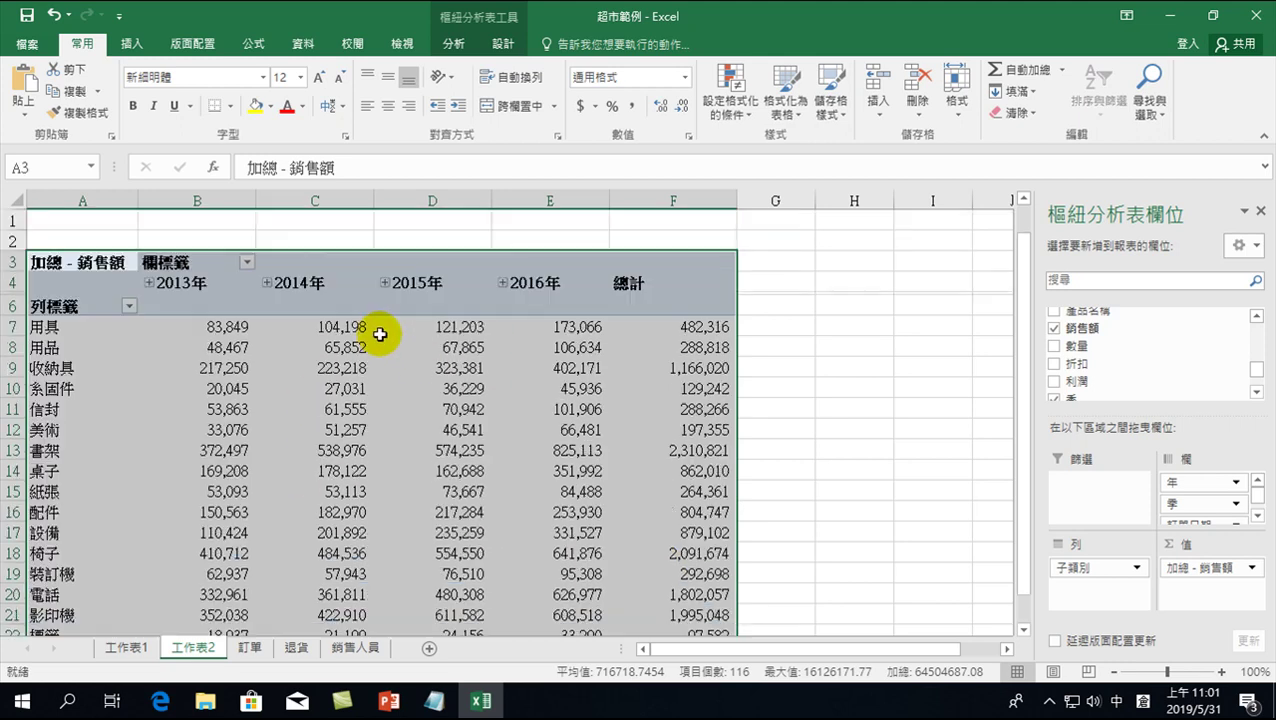
right_click(324, 391)
left_click(372, 406)
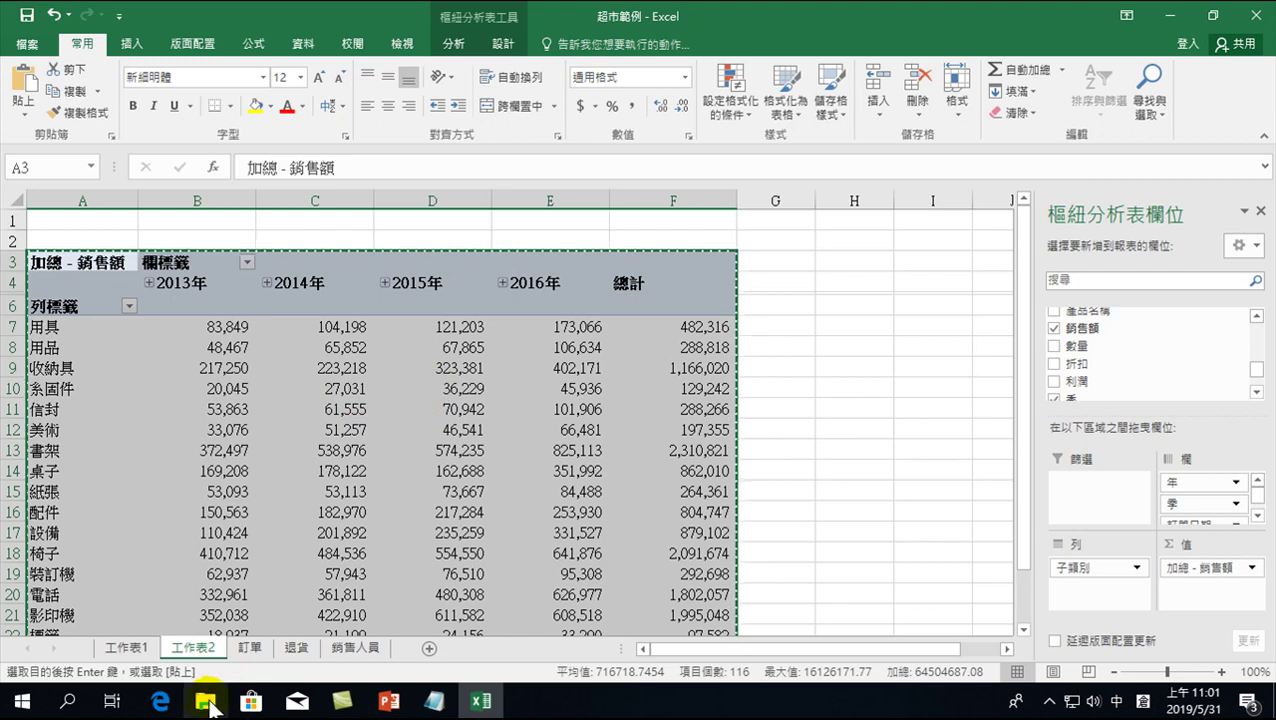
Open the Word document Office_四十招 from the Office 2016 整合 folder, decline the default-program prompt and enable editing.
left_click(208, 702)
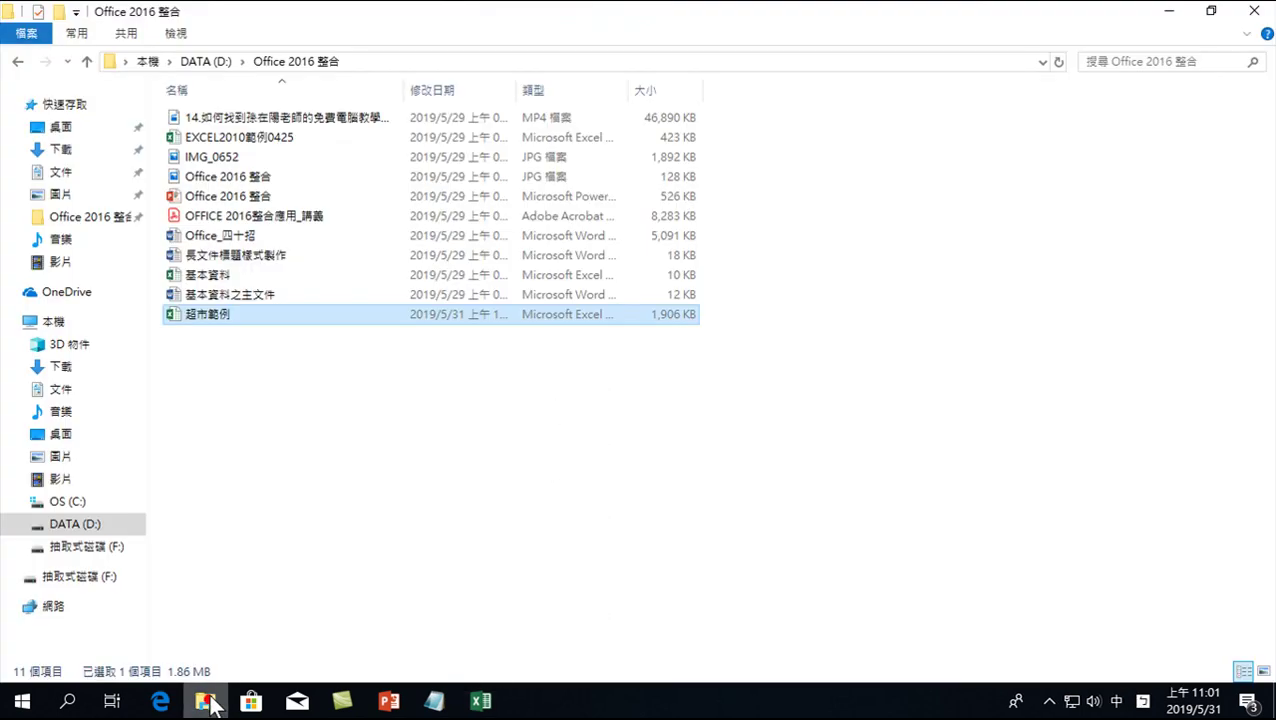
double_click(221, 240)
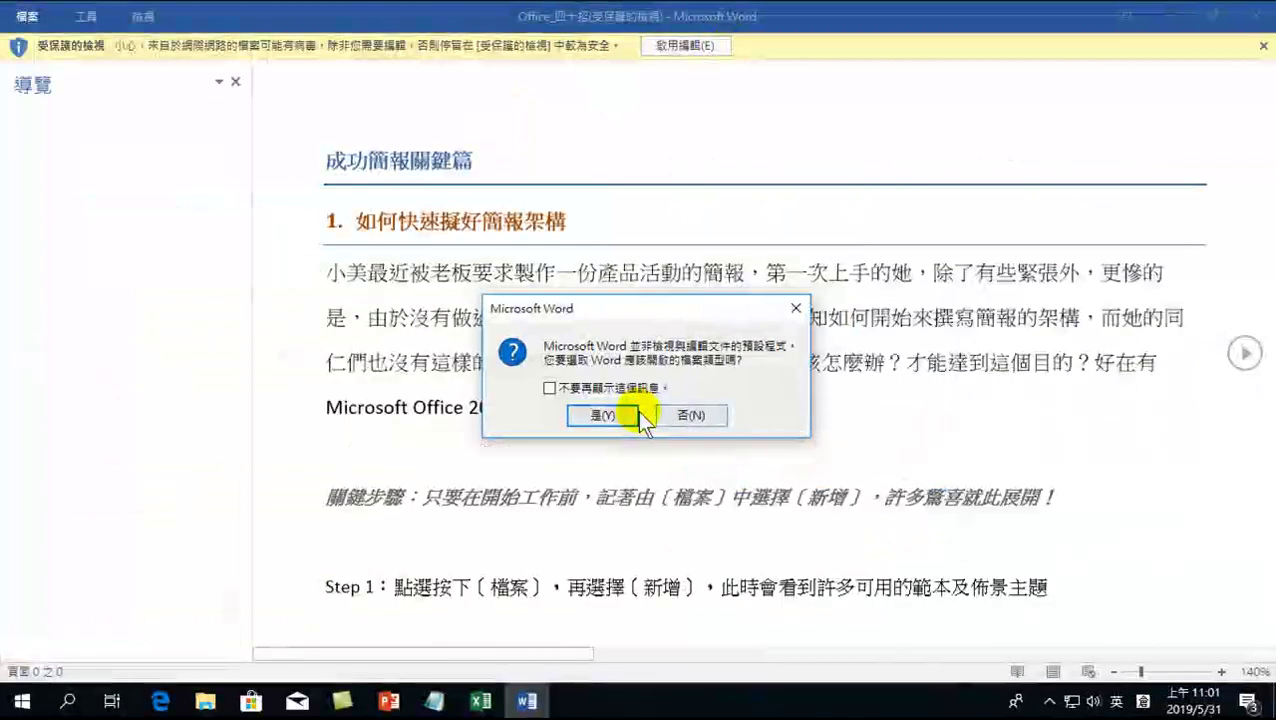
left_click(691, 415)
left_click(694, 45)
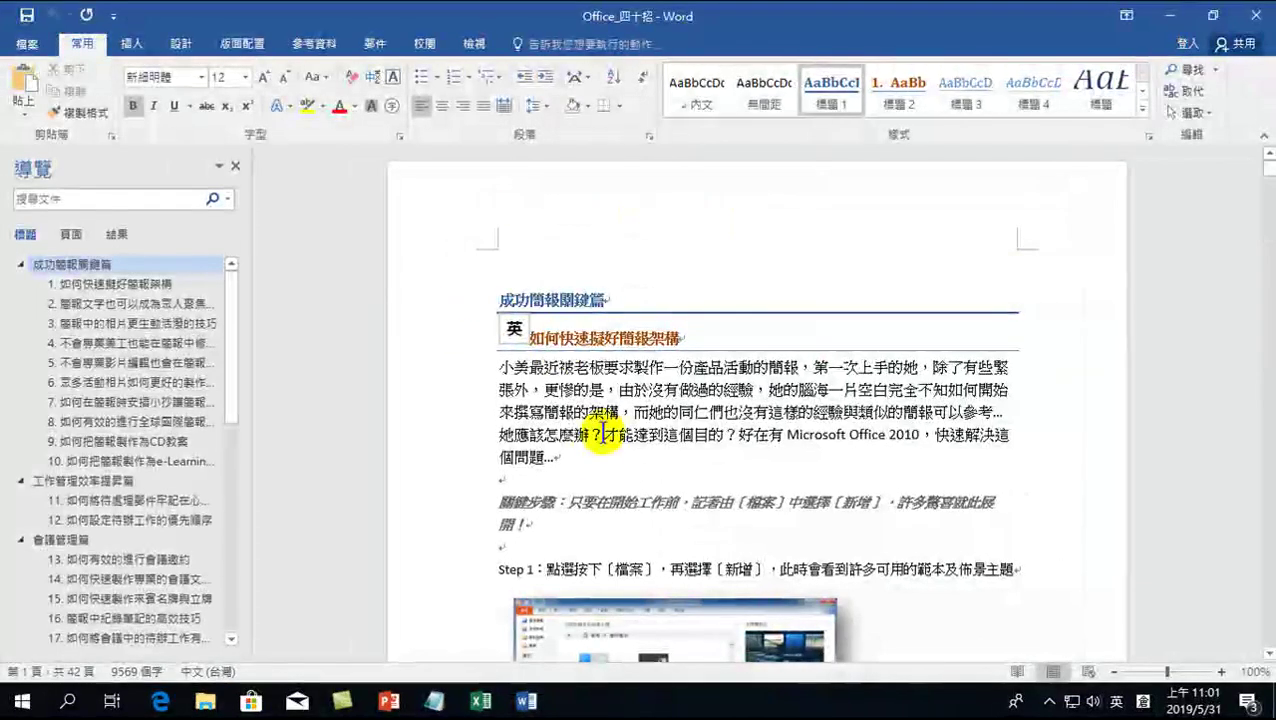
Insert four blank paragraphs after the opening paragraph of section 1, 如何快速擬好簡報架構.
scroll(540, 400, "down", 3)
left_click(513, 345)
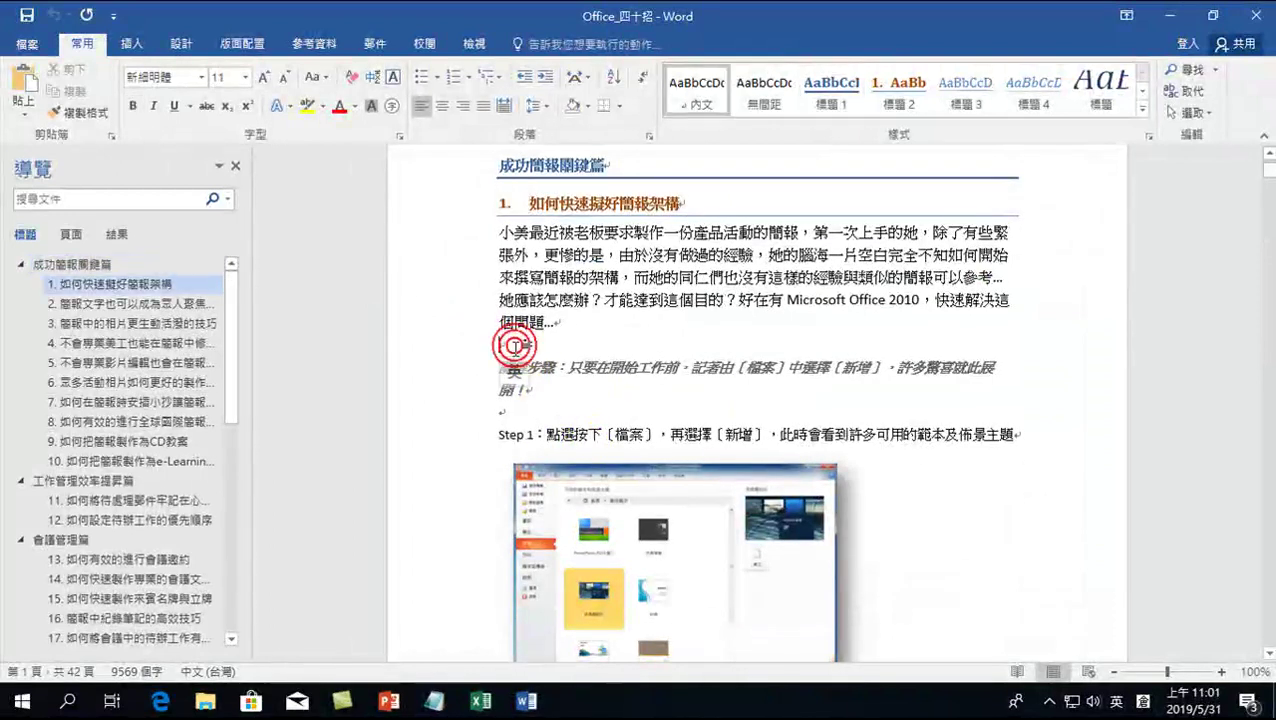
key("Return")
key("Return")
key("Return")
key("Return")
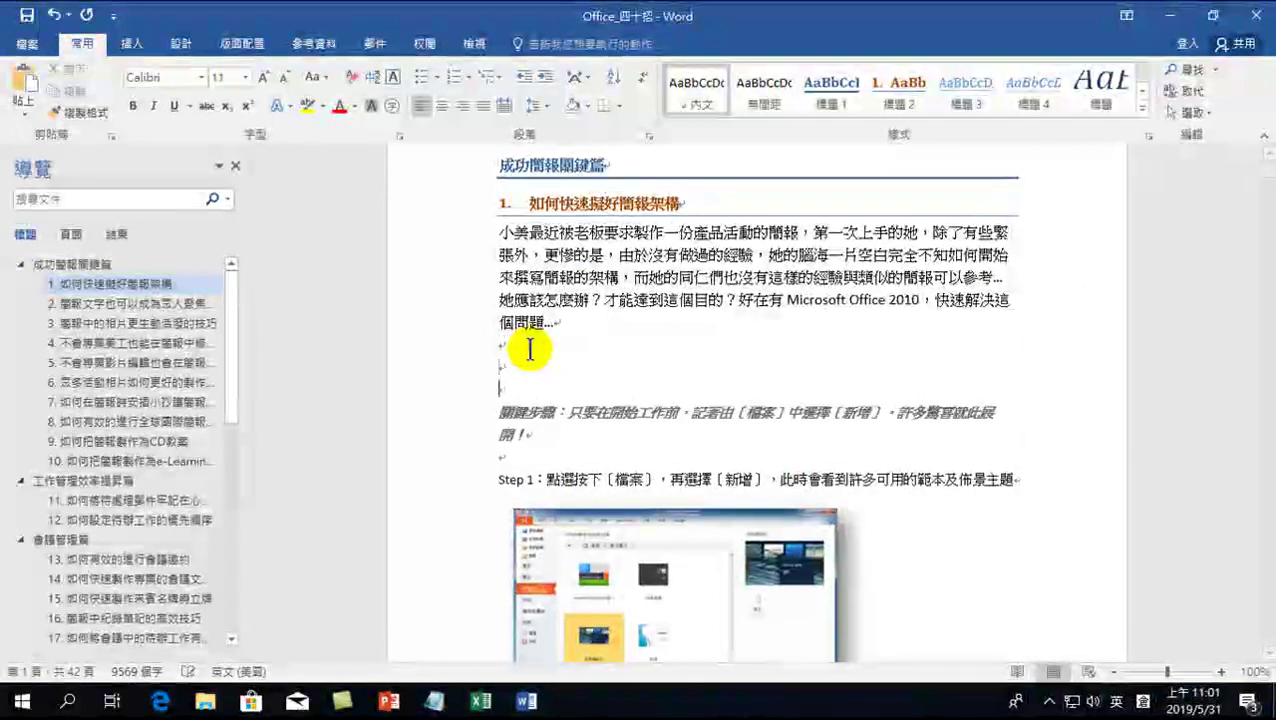
Paste the copied PivotTable into the second blank paragraph as a link (貼上連結) in HTML 格式.
left_click(538, 369)
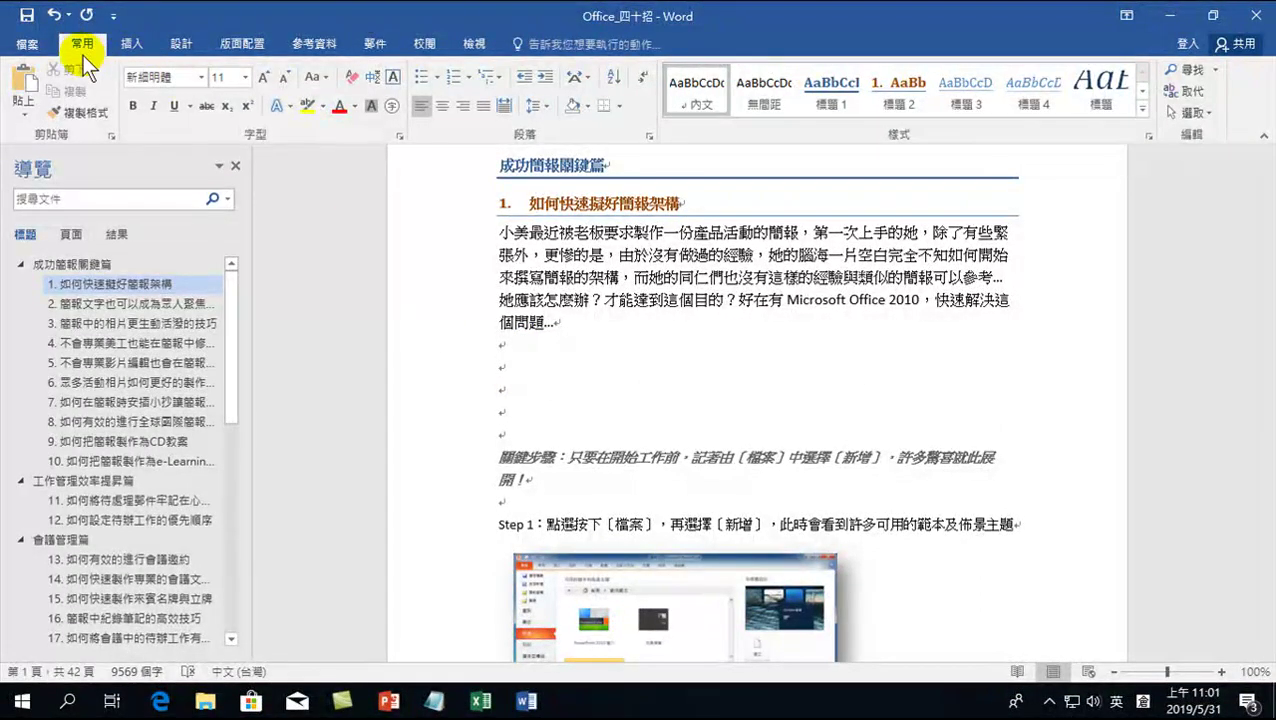
left_click(18, 102)
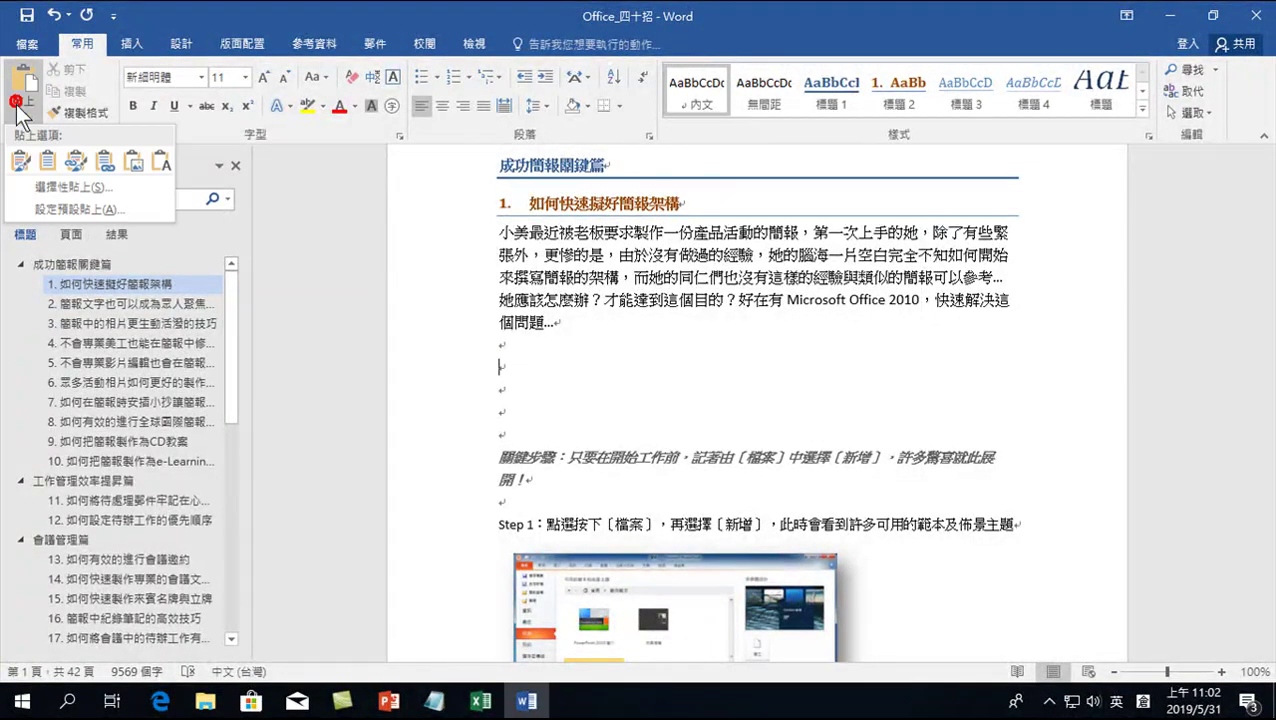
left_click(67, 188)
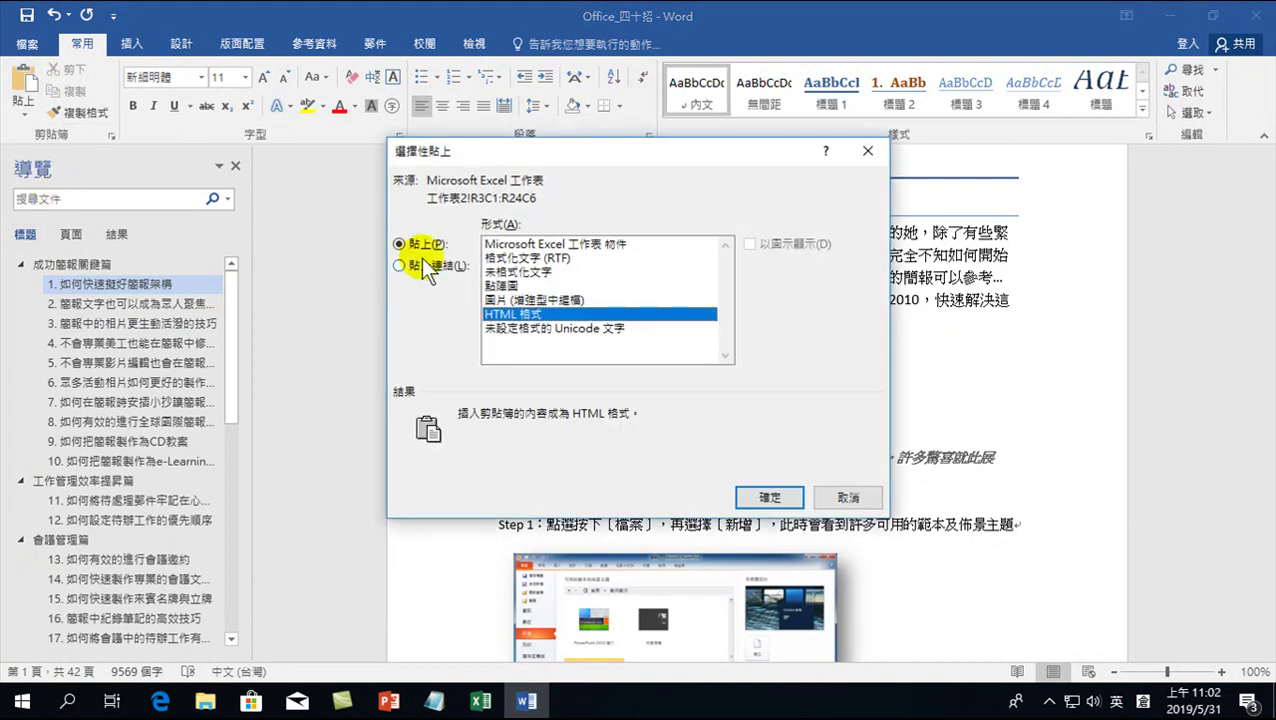
left_click(405, 266)
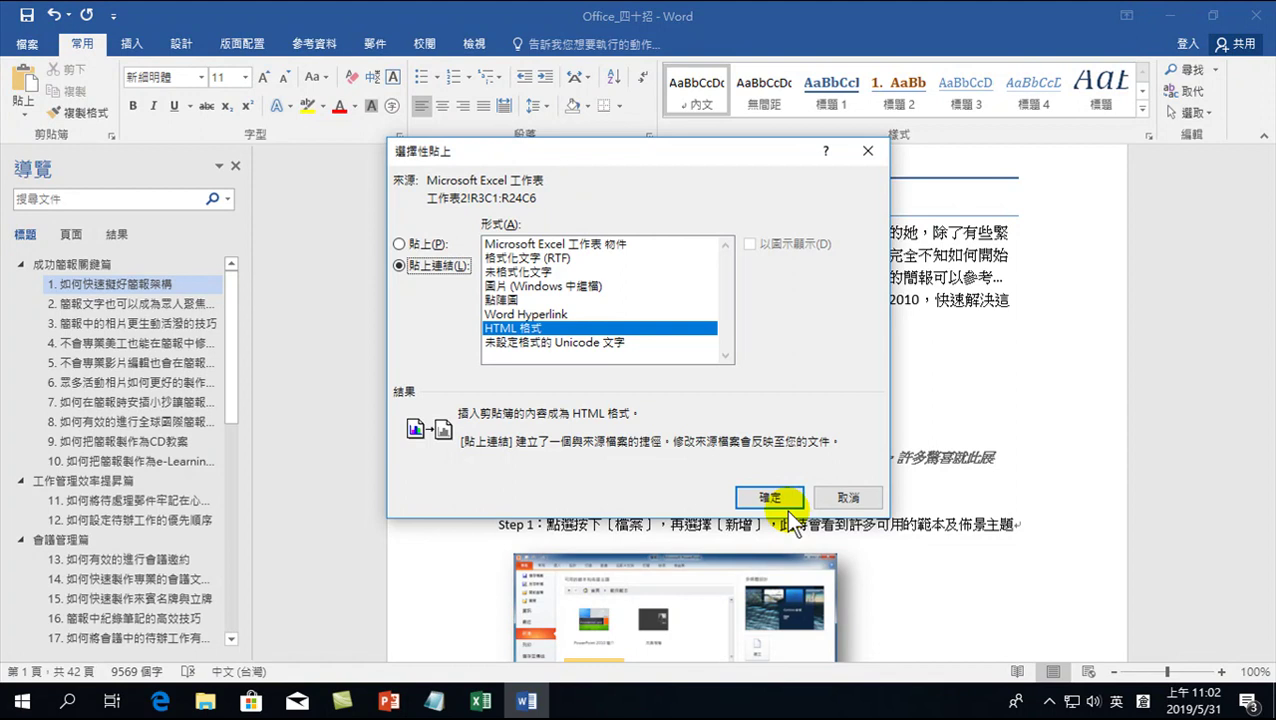
left_click(764, 495)
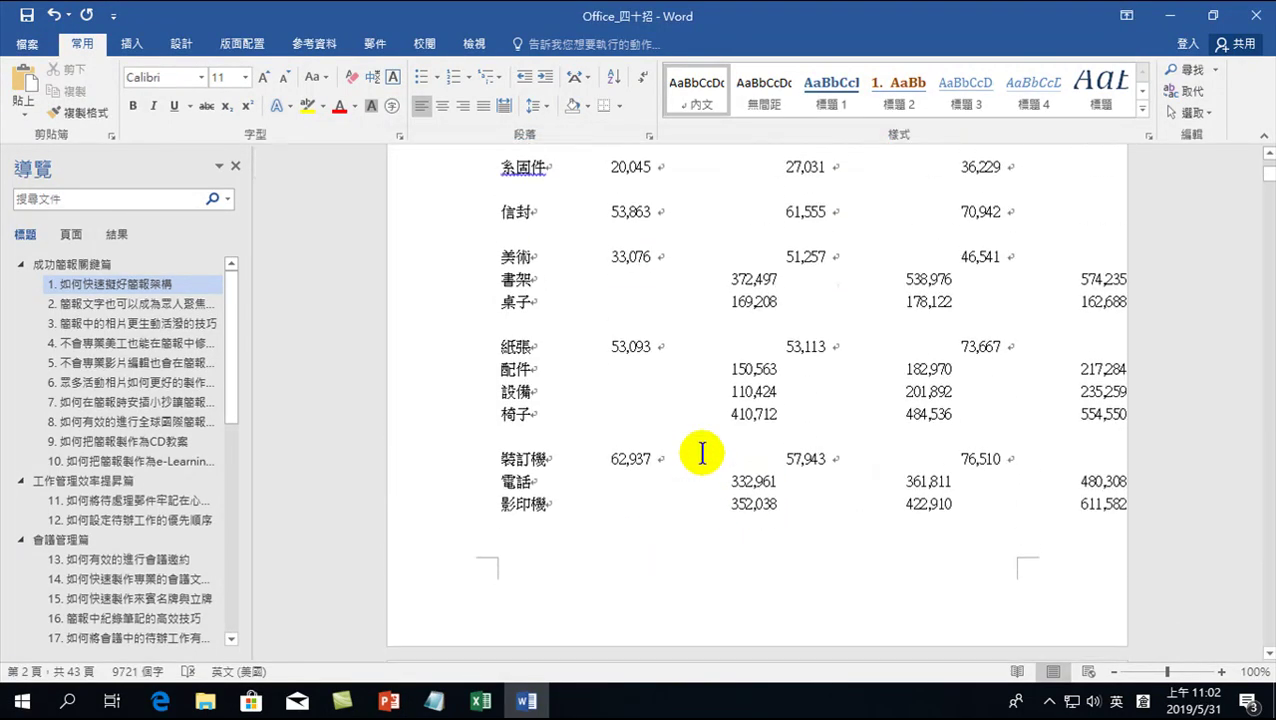
scroll(702, 453, "up", 5)
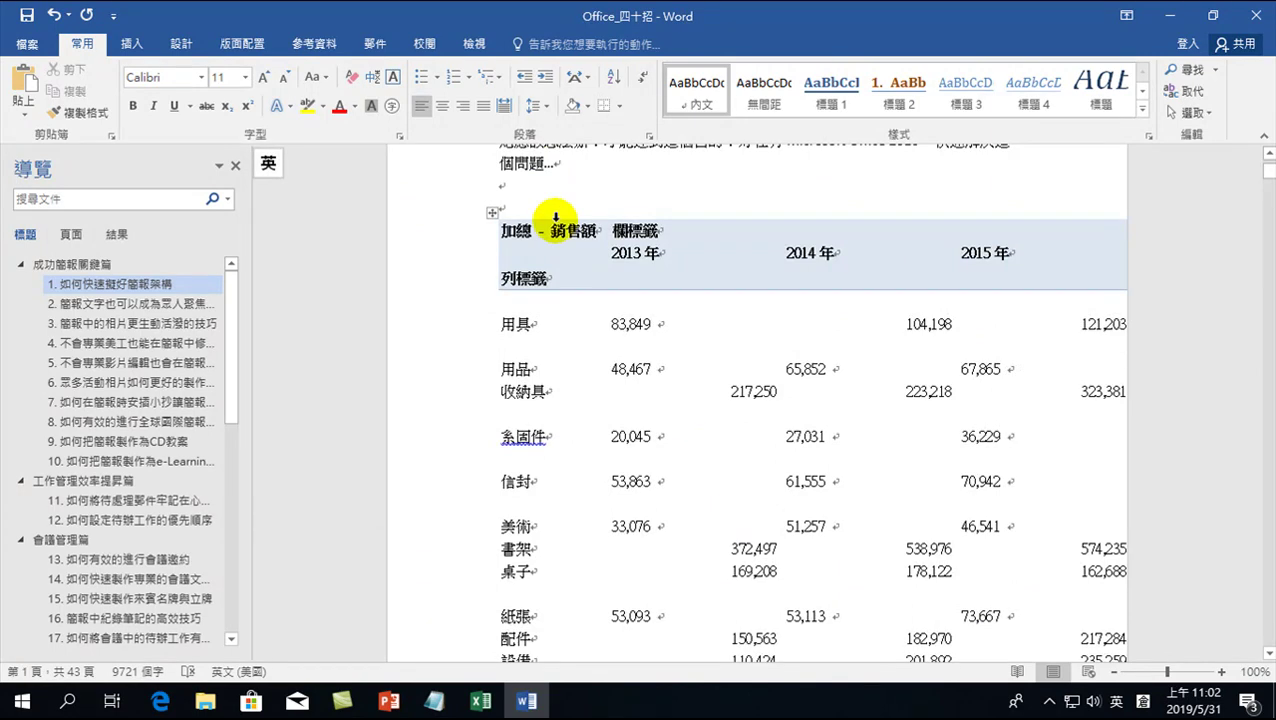
AutoFit the whole pasted sales table to the window so its width matches the page margins.
left_click(492, 212)
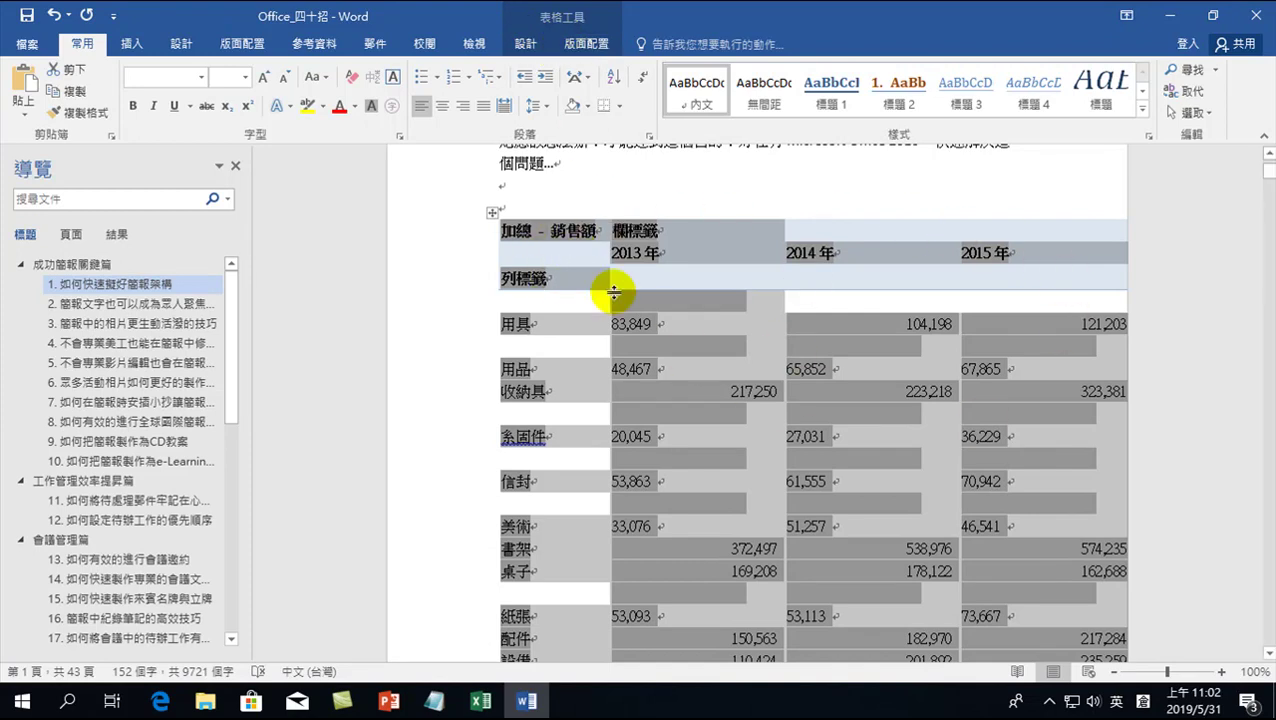
left_click(578, 40)
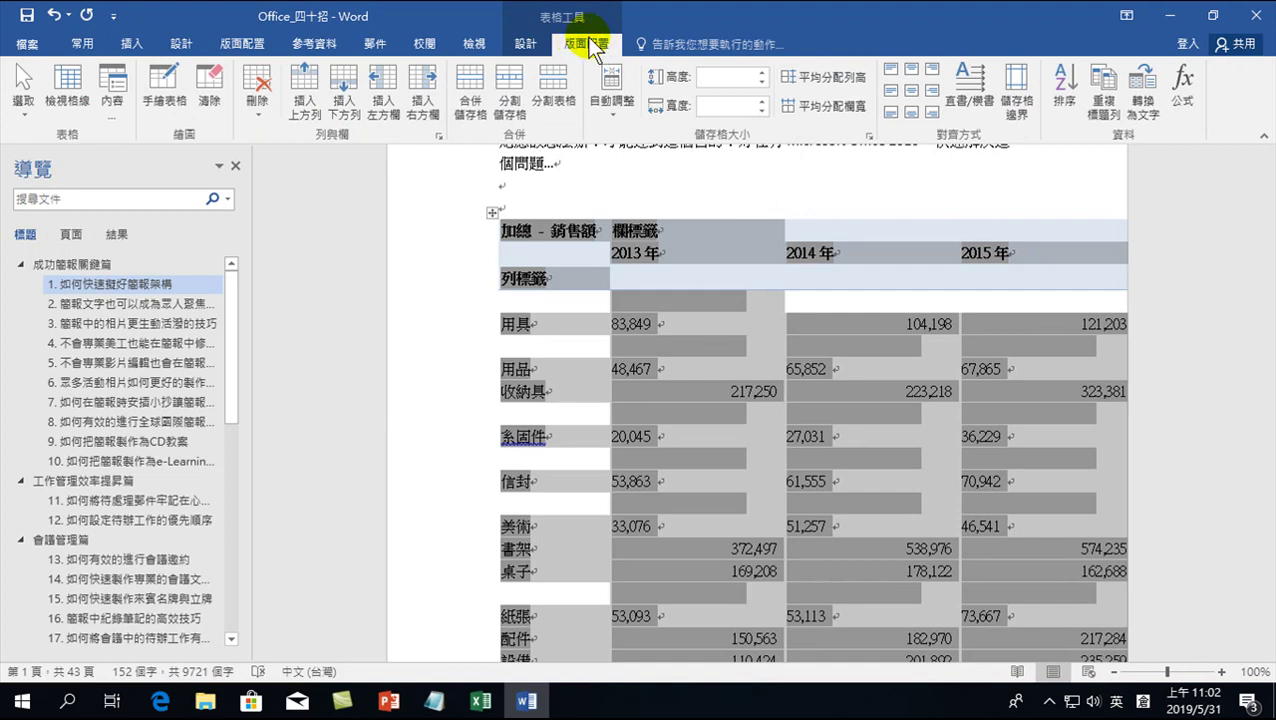
left_click(612, 92)
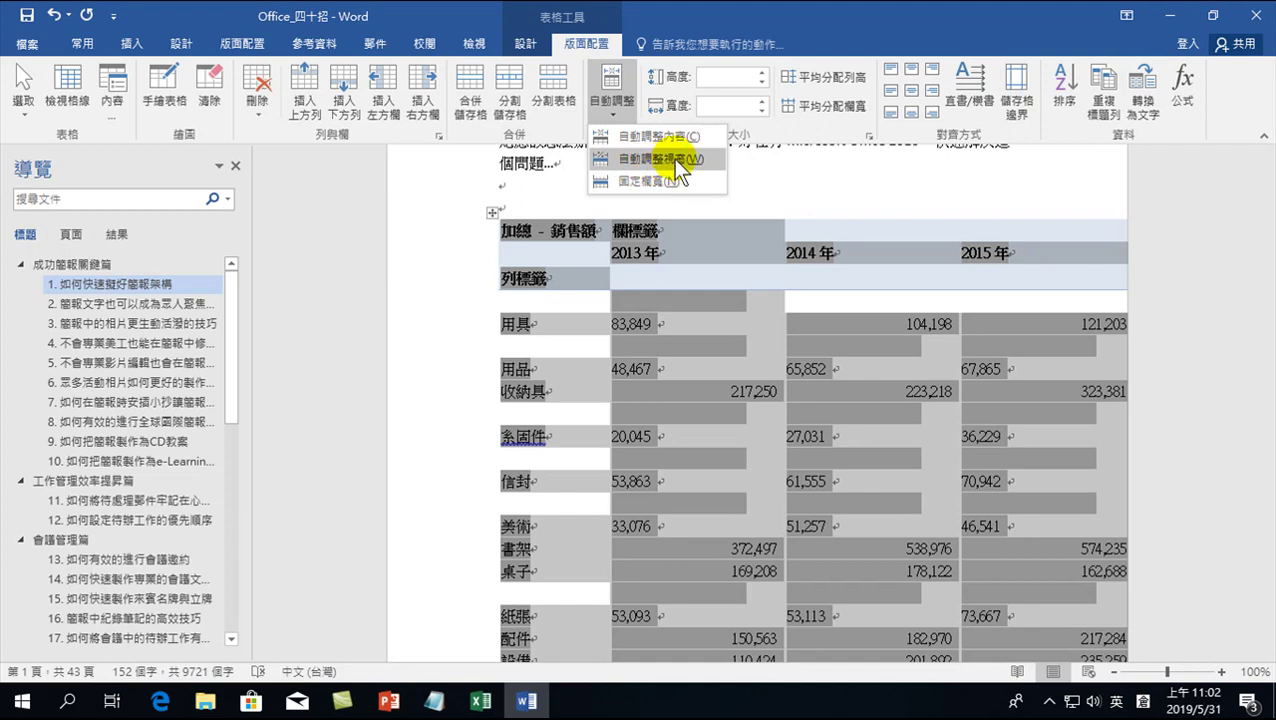
scroll(649, 311, "up", 5)
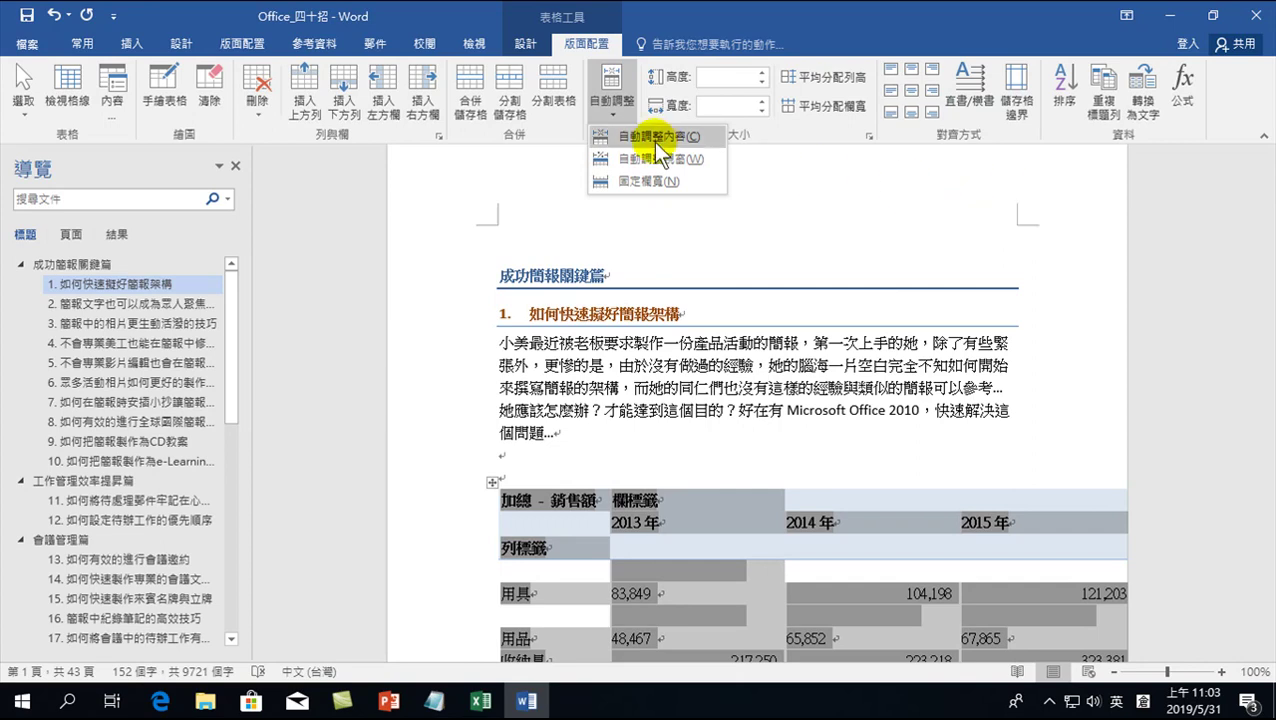
left_click(643, 158)
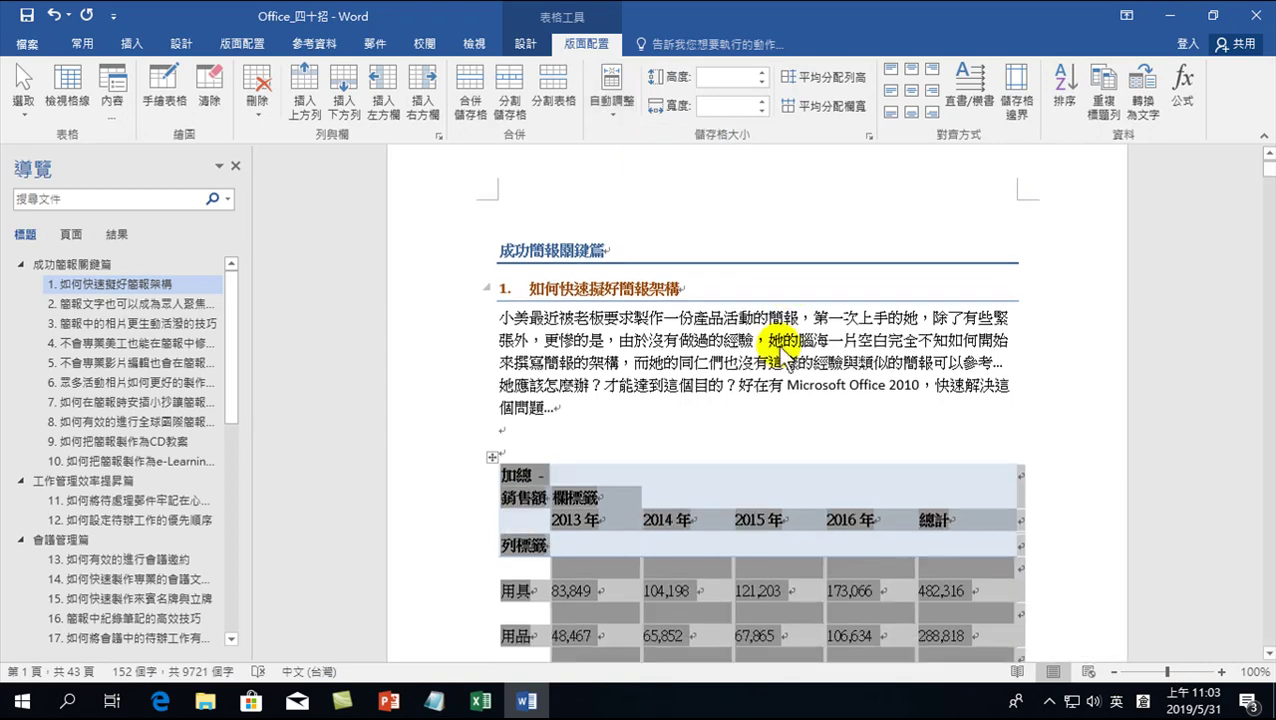
Reduce the font size of all the sales figures in the pasted table, including the 總計 row, to 9 pt.
scroll(808, 432, "down", 5)
left_click(757, 370)
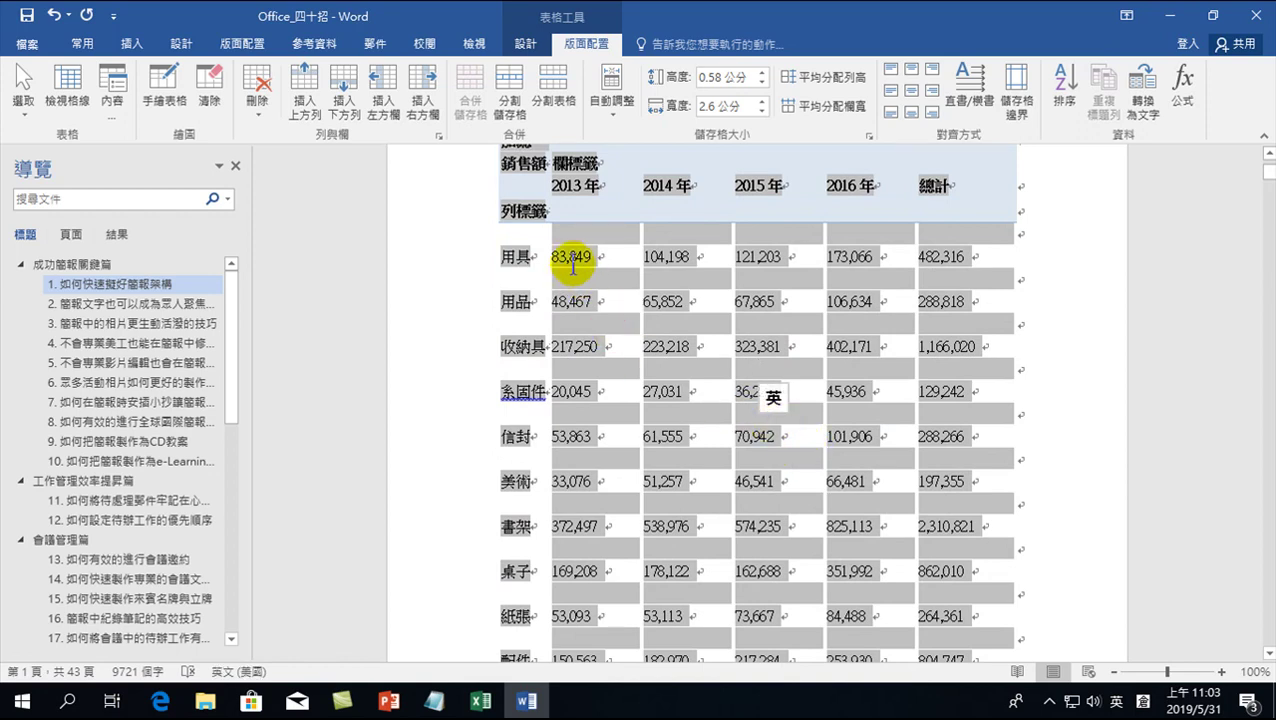
left_click_drag(554, 256, 618, 257)
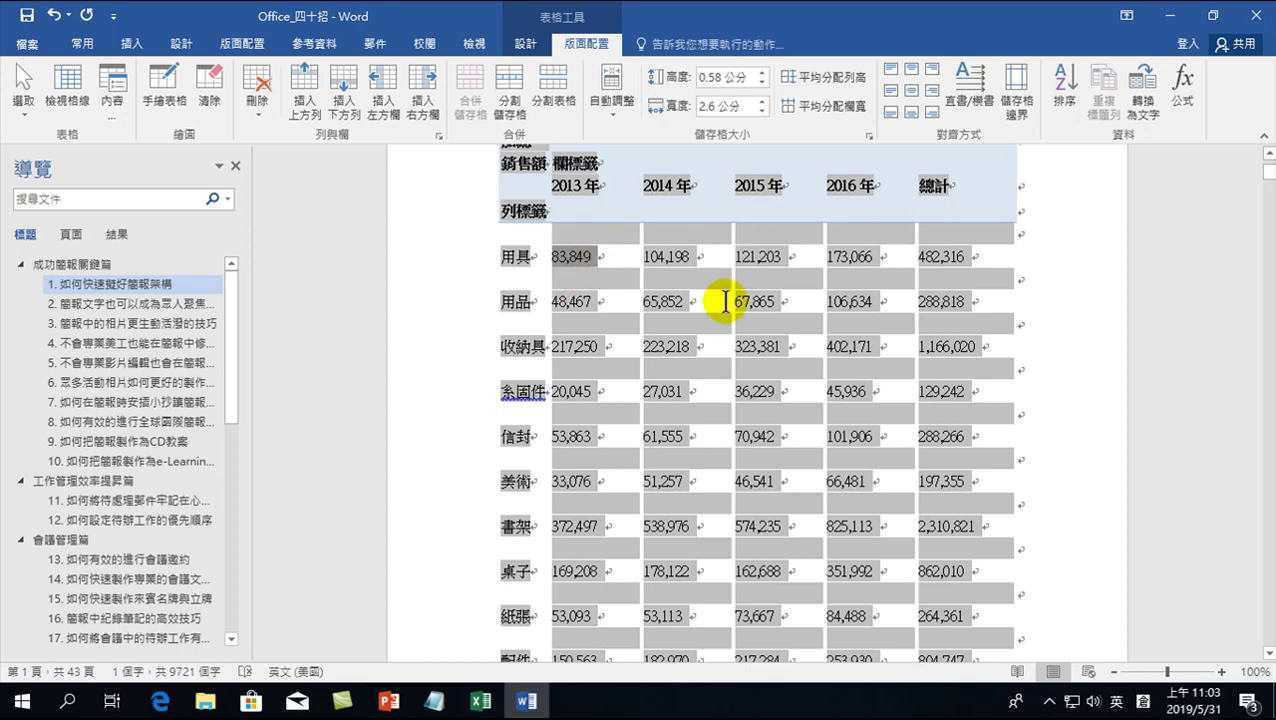
scroll(883, 365, "up", 5)
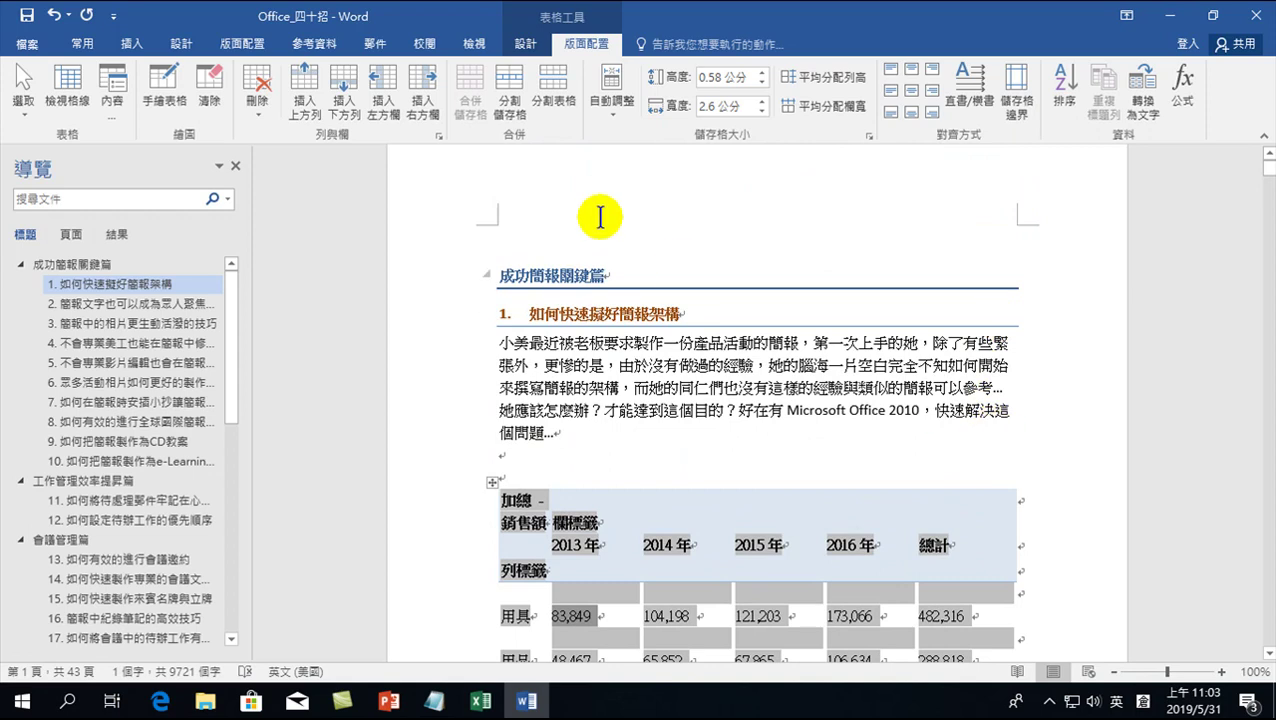
scroll(650, 513, "down", 3)
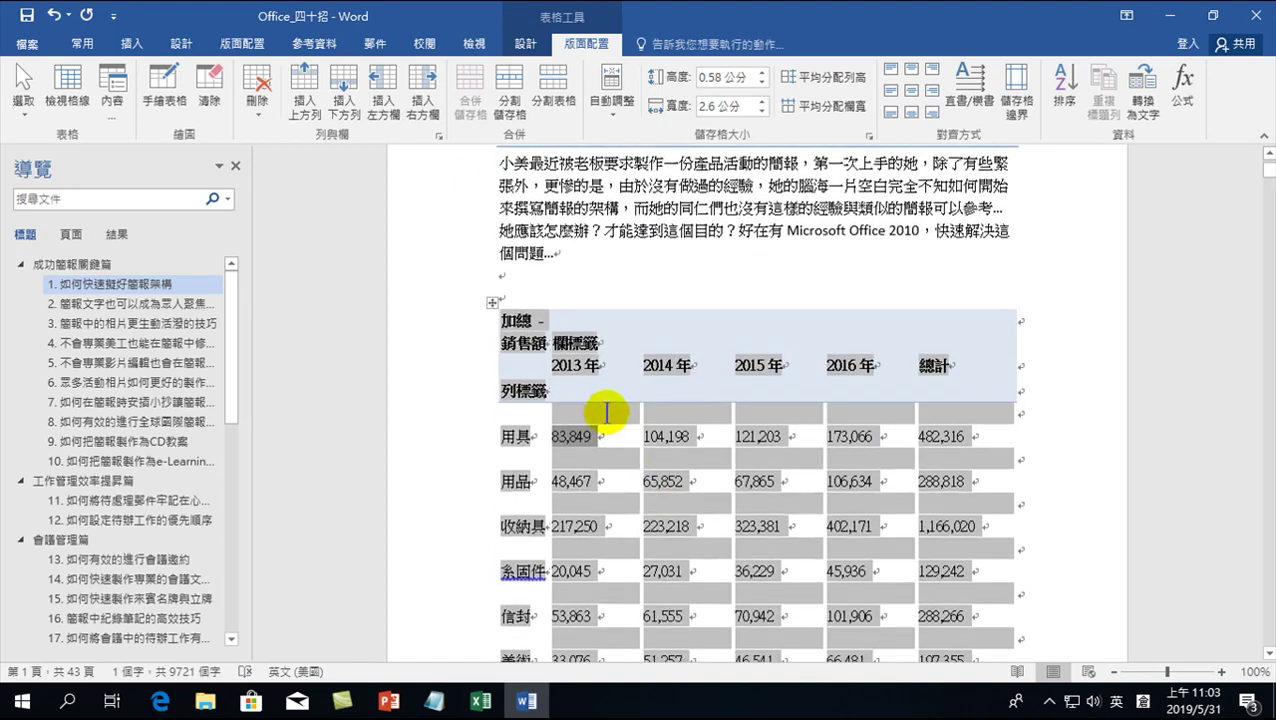
left_click_drag(570, 428, 1000, 516)
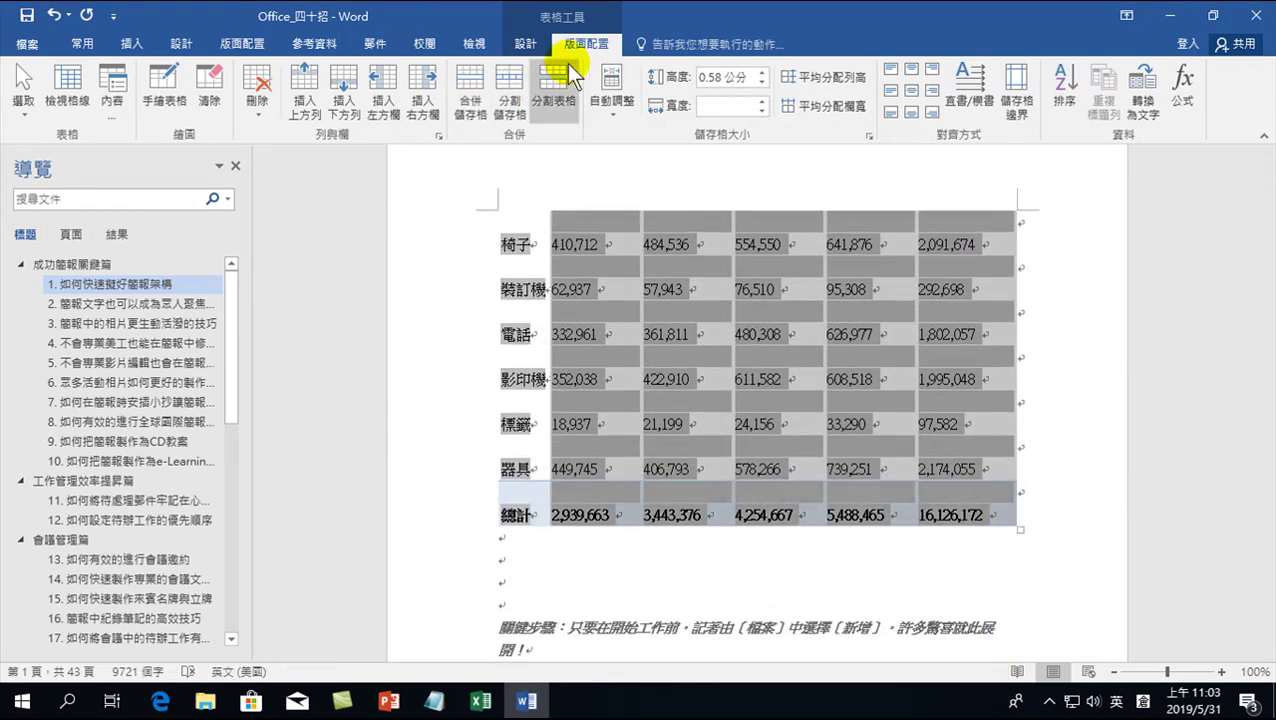
left_click(100, 40)
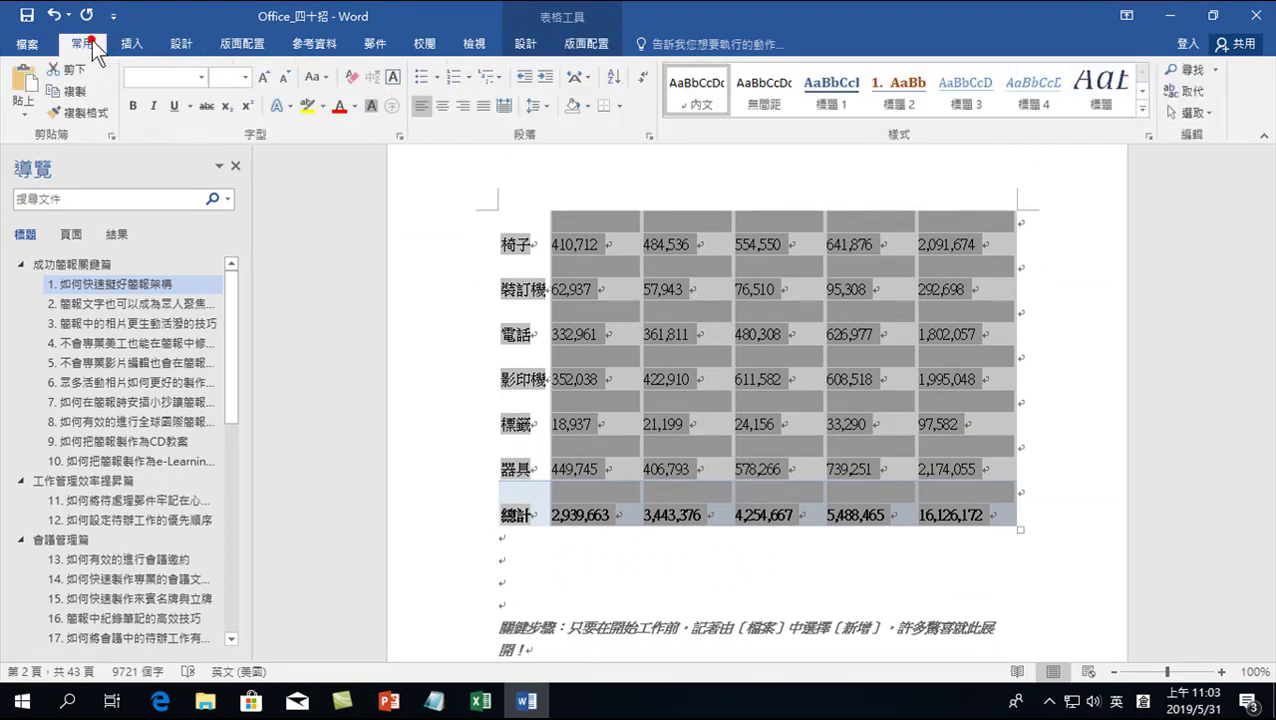
left_click(281, 77)
left_click(284, 77)
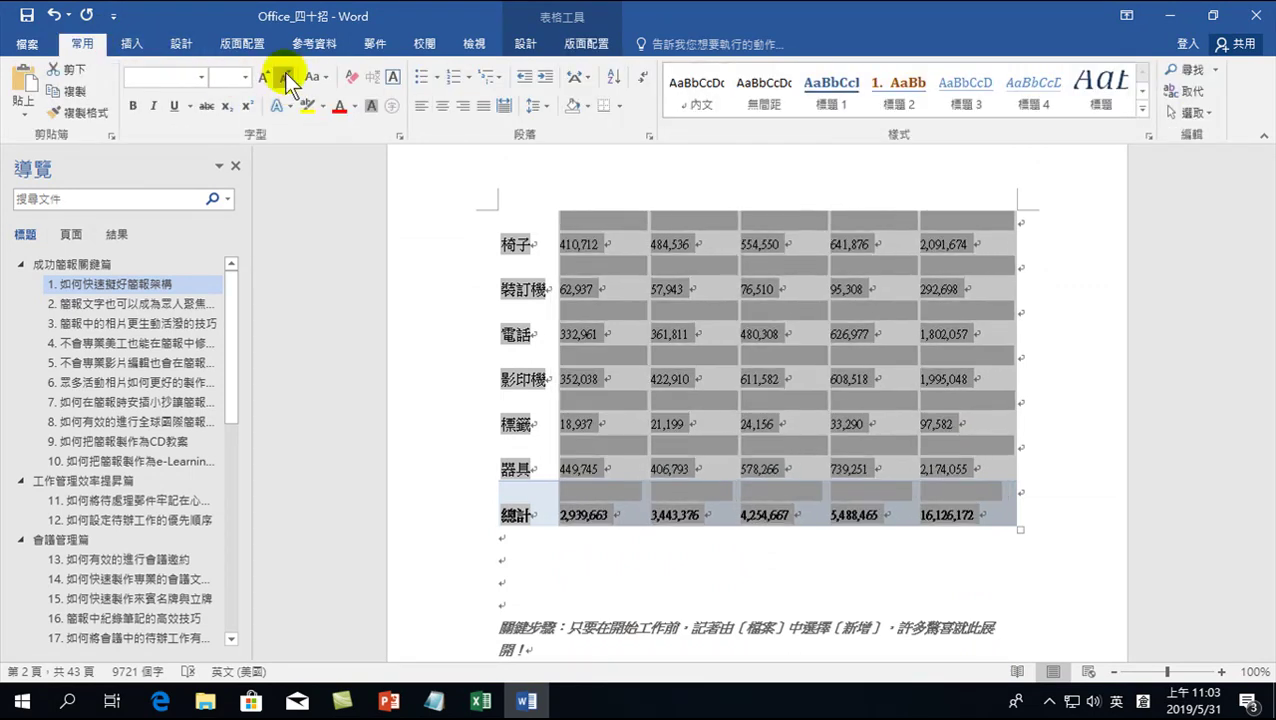
left_click(284, 77)
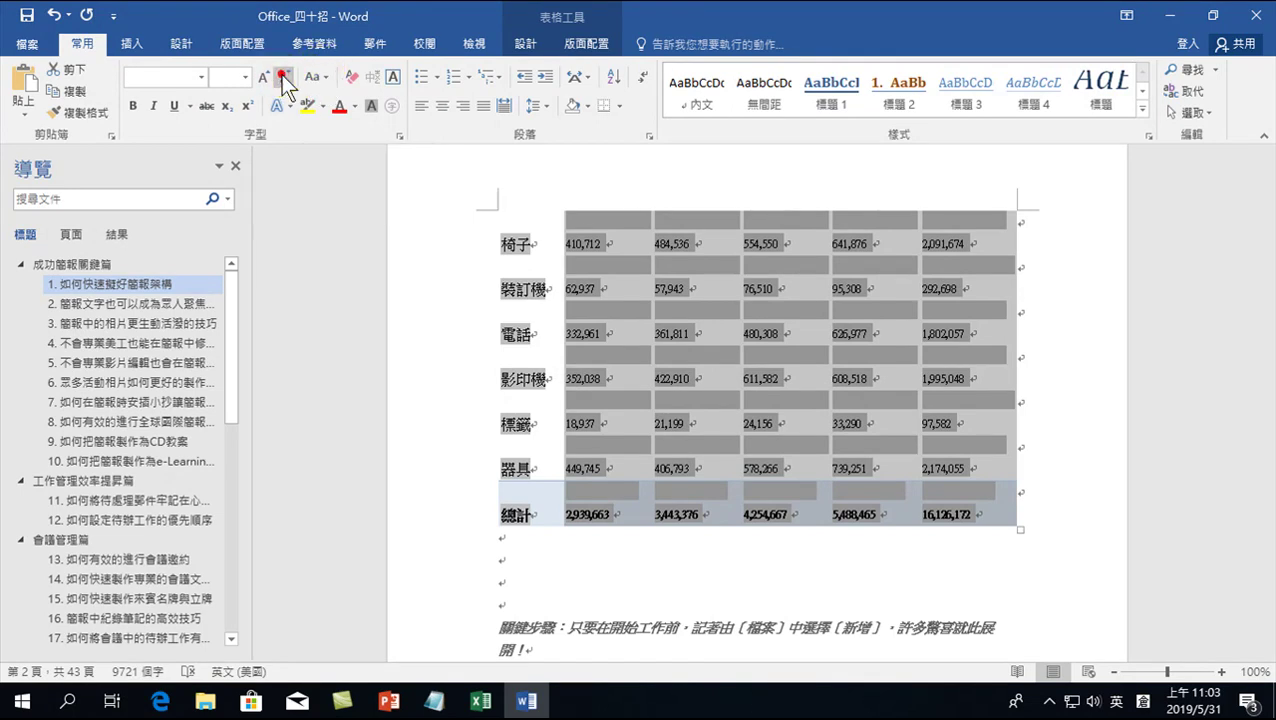
left_click(285, 78)
left_click(285, 78)
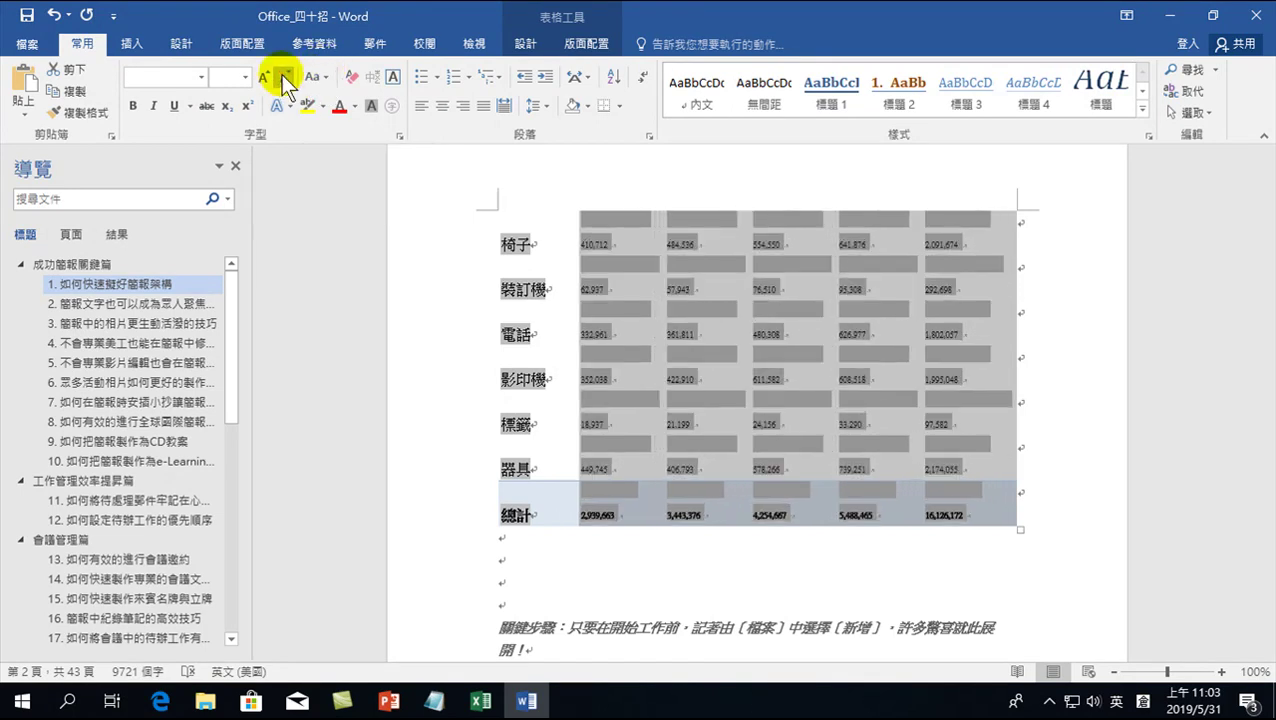
left_click(265, 80)
left_click(265, 80)
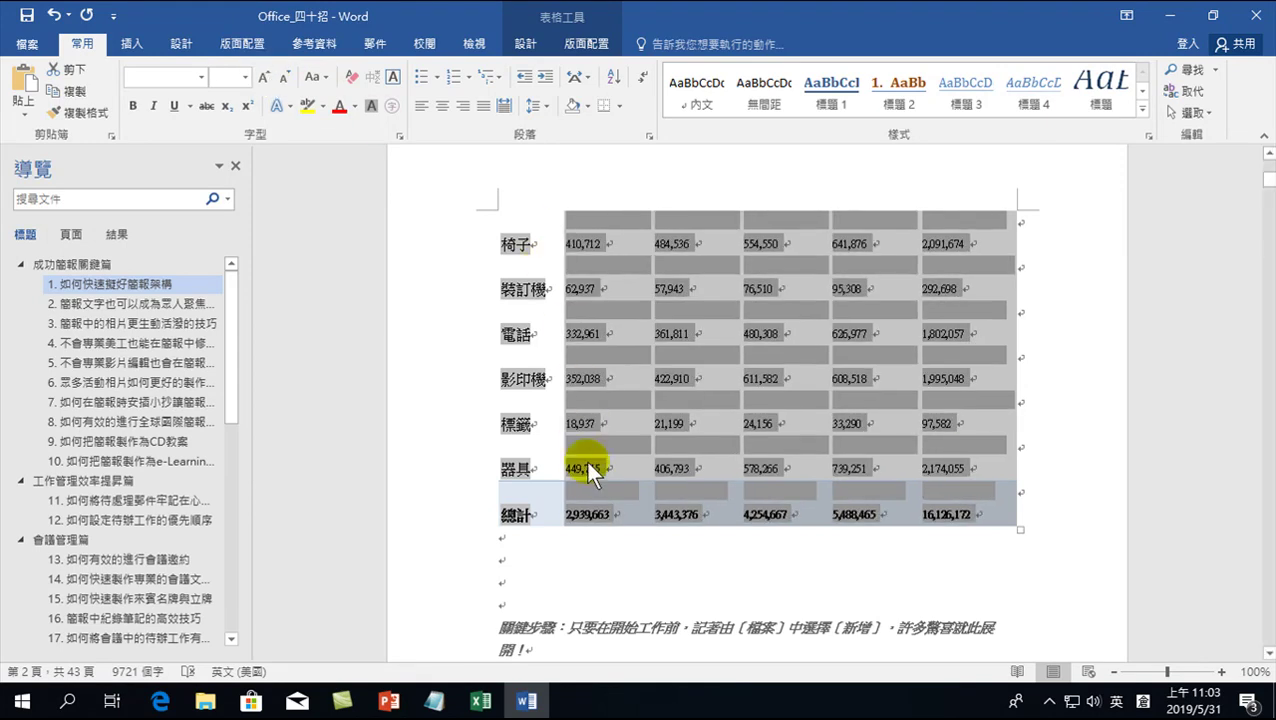
Replace all spaces in the whole pasted sales table with nothing, without searching the rest of the document.
left_click(608, 442)
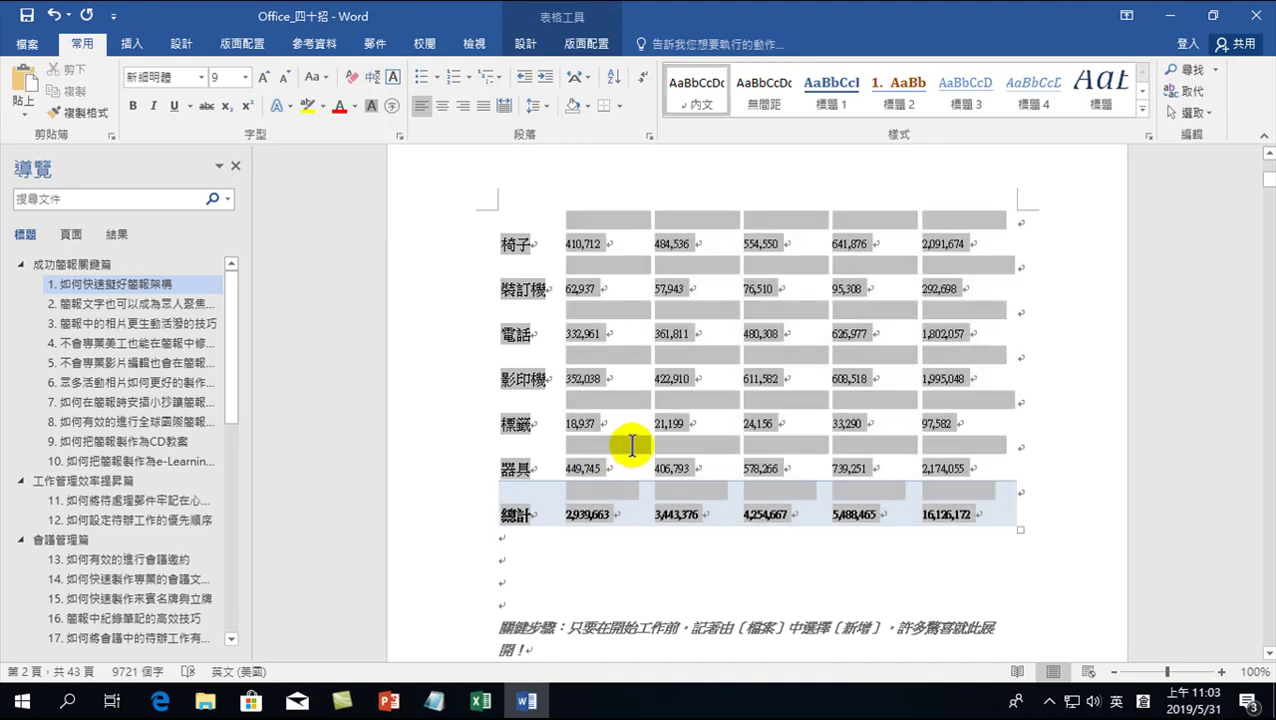
left_click(622, 442)
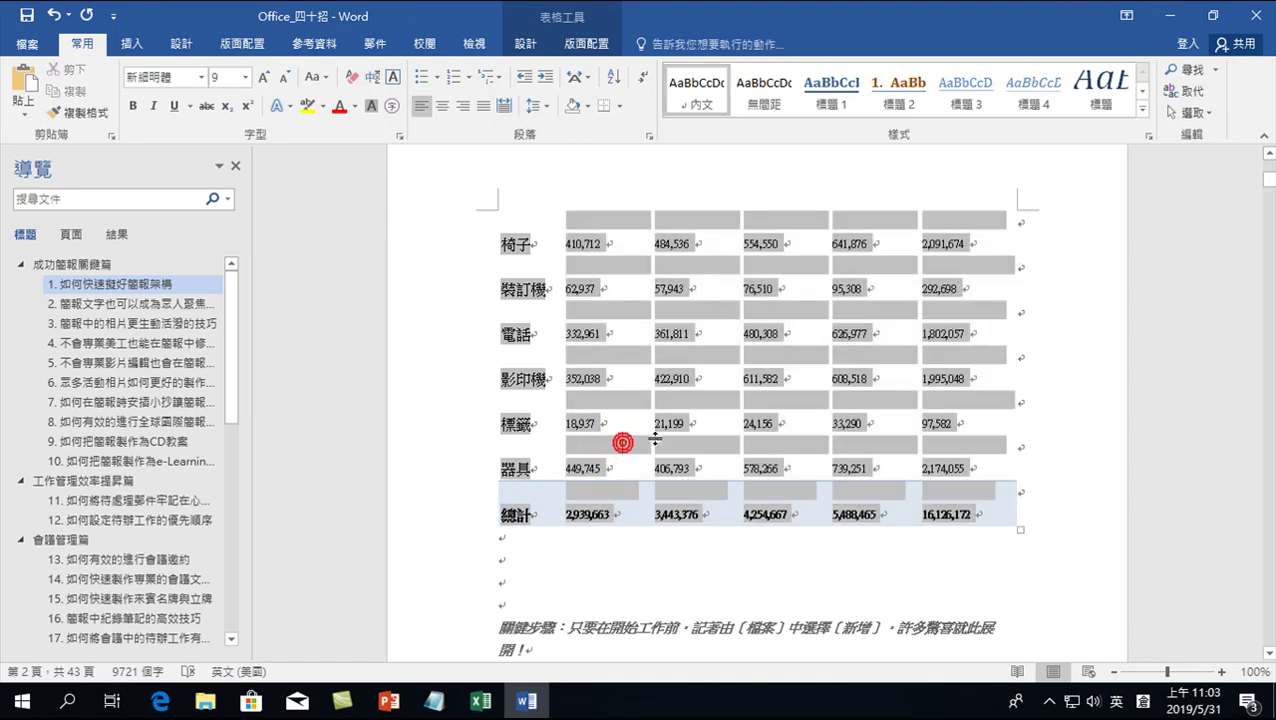
left_click(625, 489)
left_click_drag(669, 484, 721, 485)
scroll(590, 378, "up", 15)
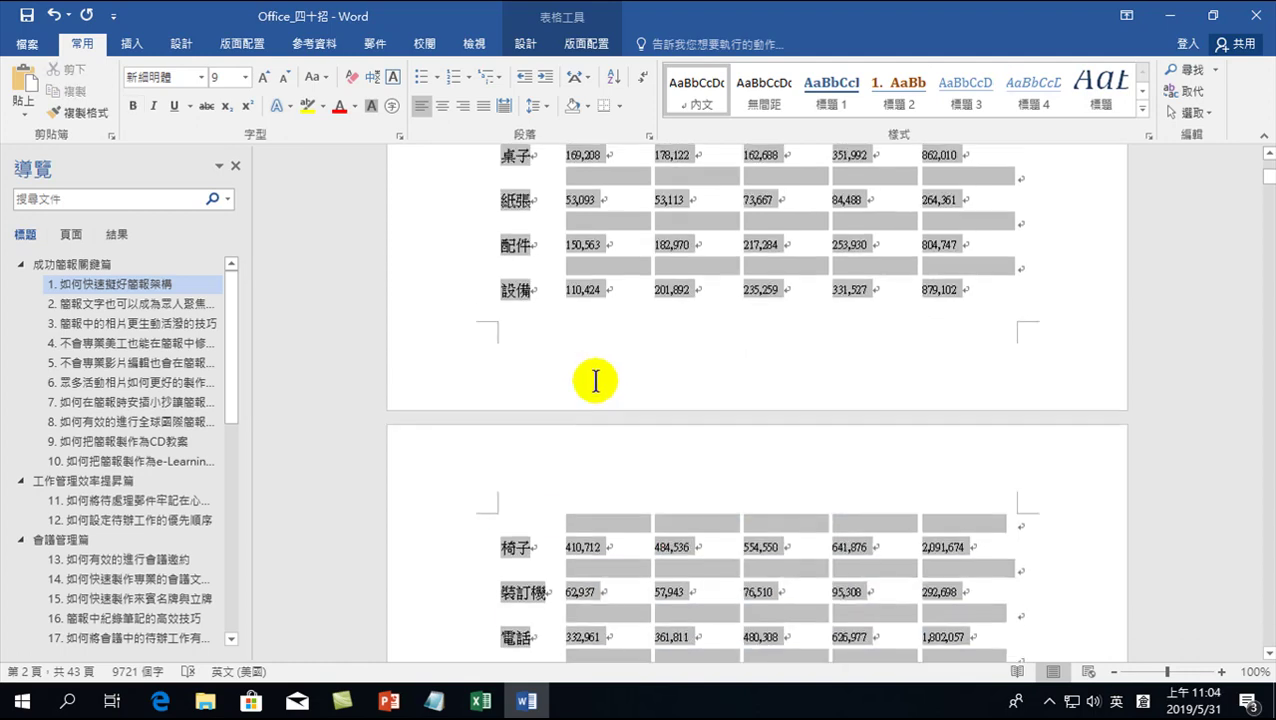
left_click(492, 302)
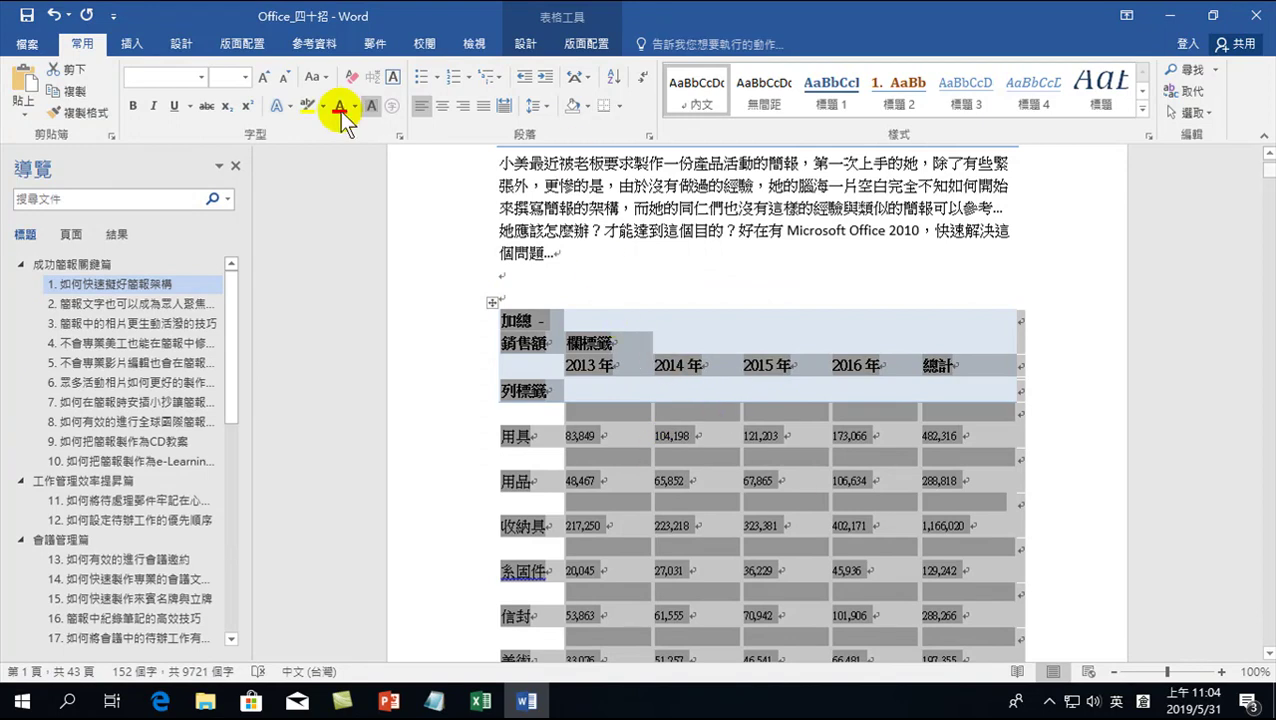
left_click(1190, 90)
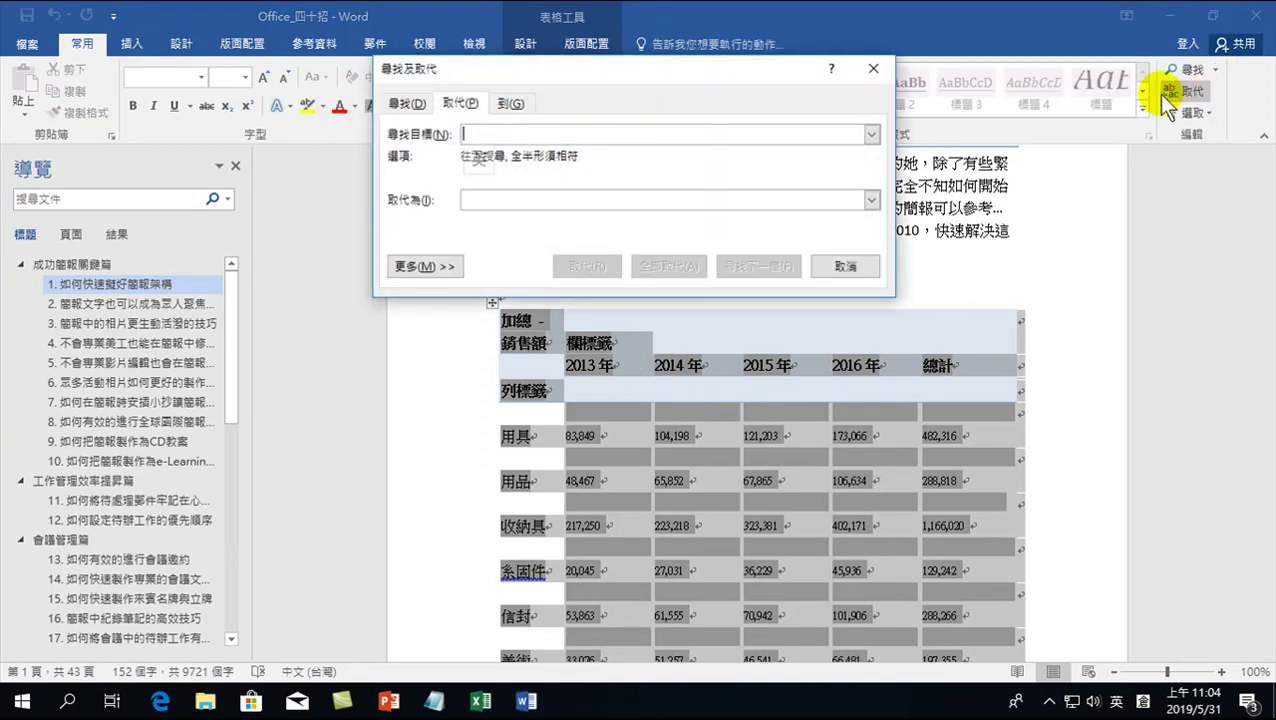
left_click(514, 136)
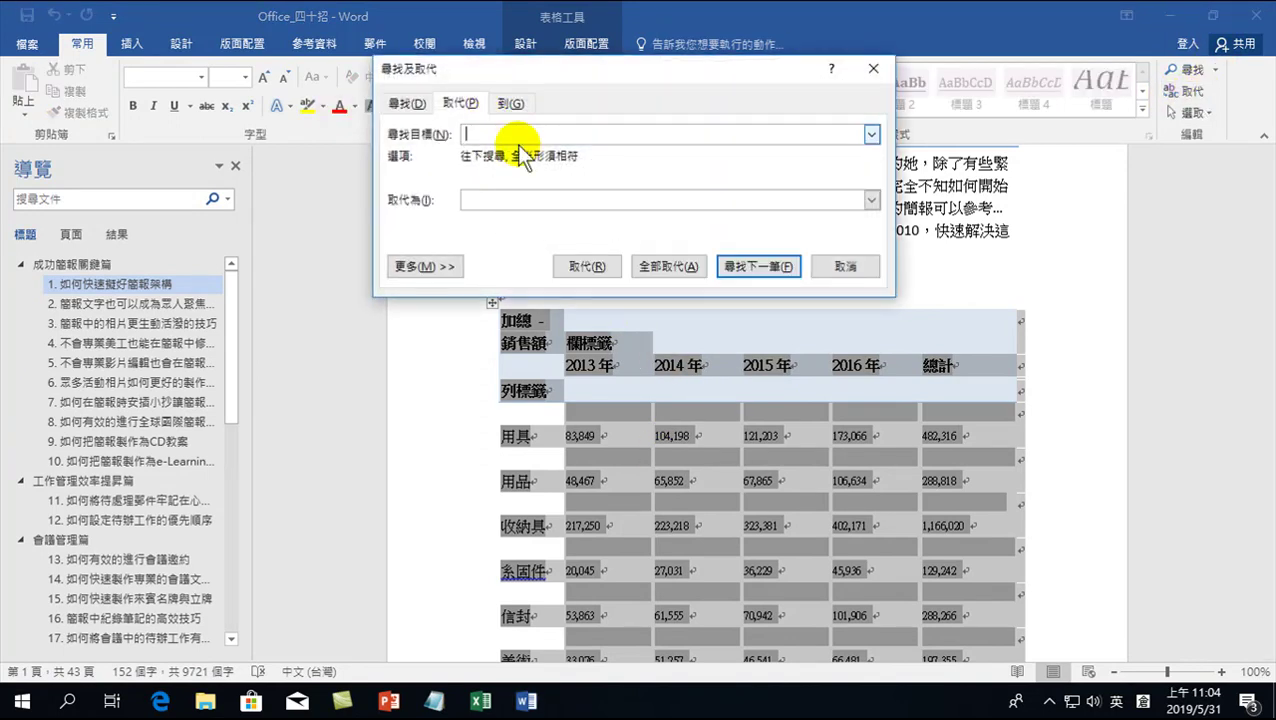
left_click(478, 199)
left_click(672, 265)
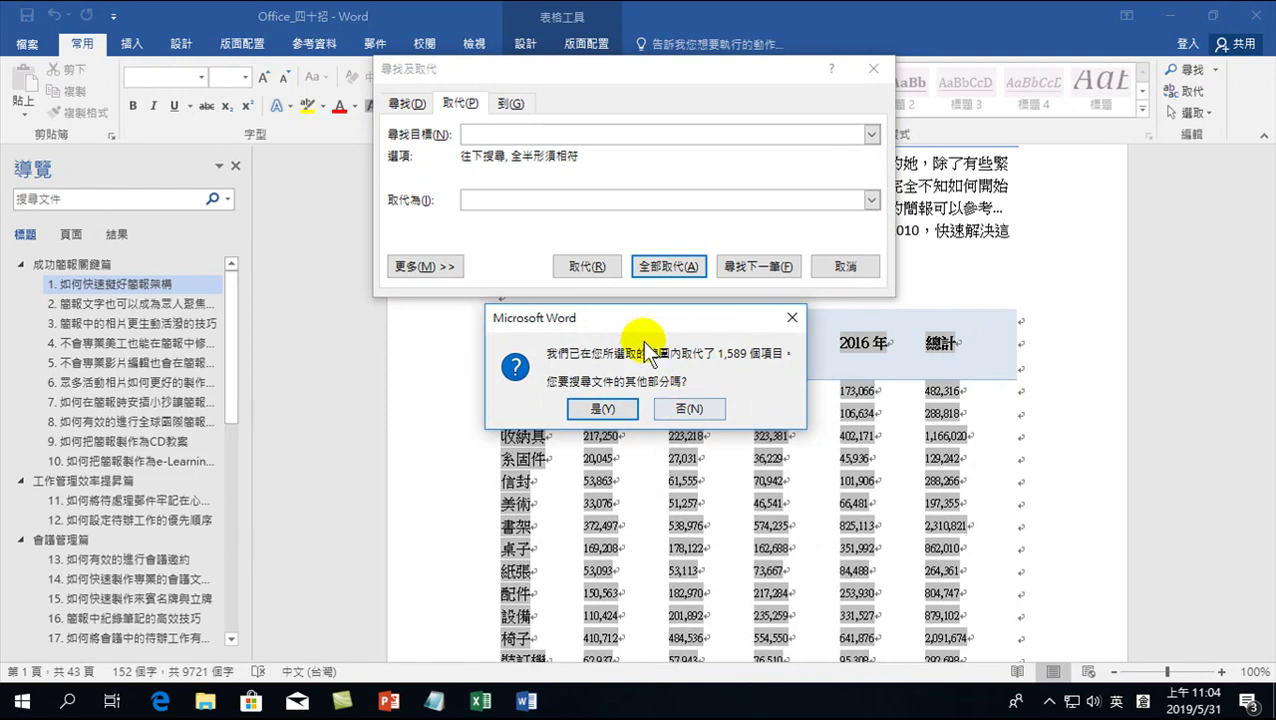
left_click(676, 409)
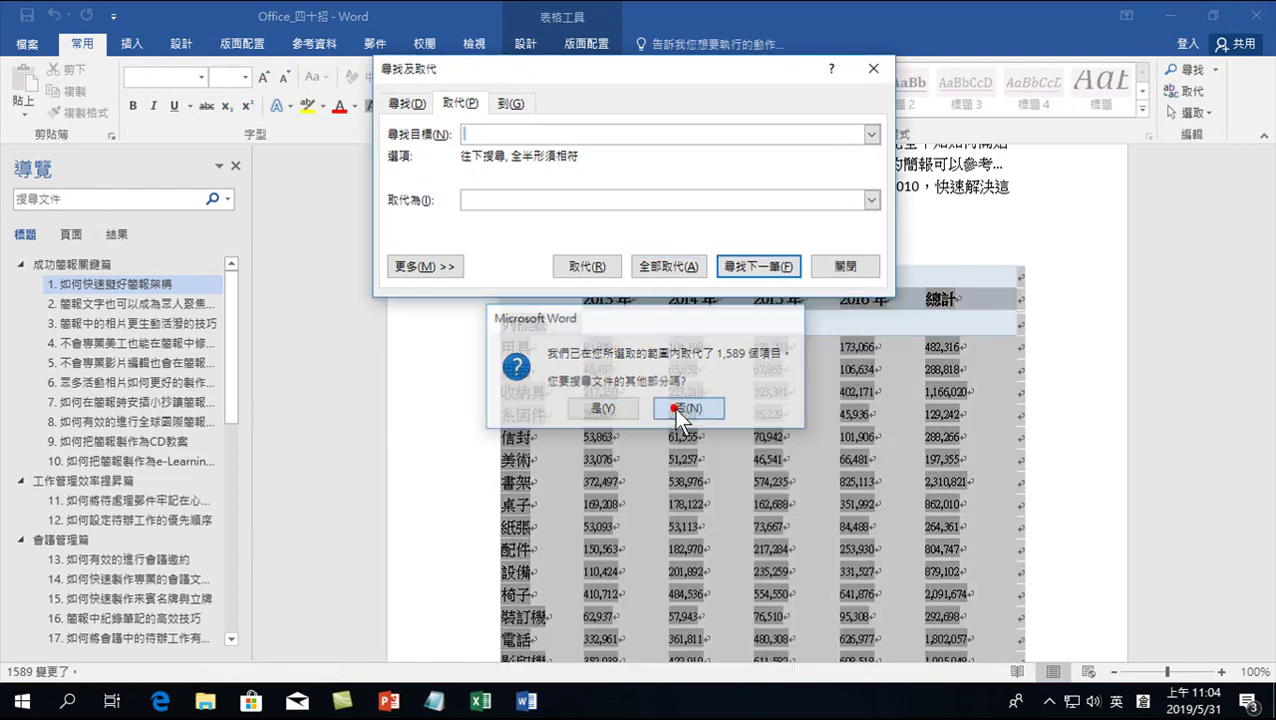
left_click(840, 265)
scroll(798, 376, "up", 5)
scroll(753, 452, "down", 3)
left_click(760, 401)
left_click(1109, 492)
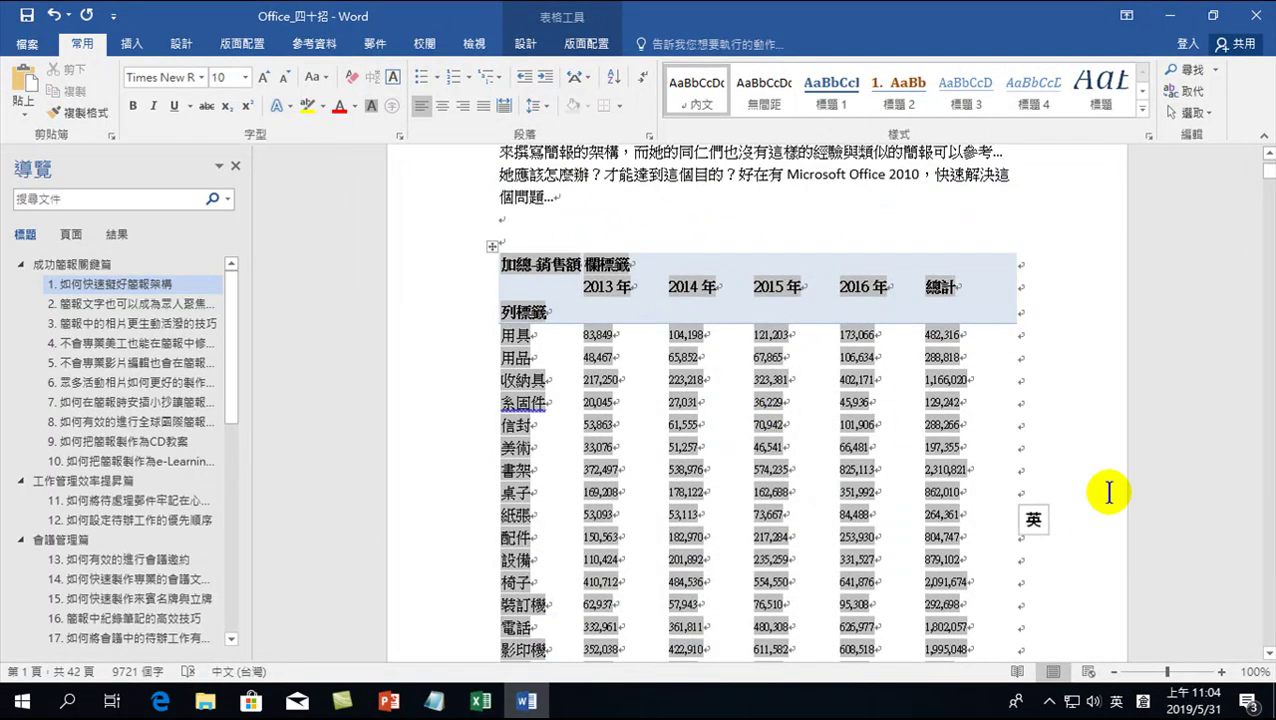
Right-align all the sales figures in the table, from the 用具 row through the 總計 row.
left_click(489, 246)
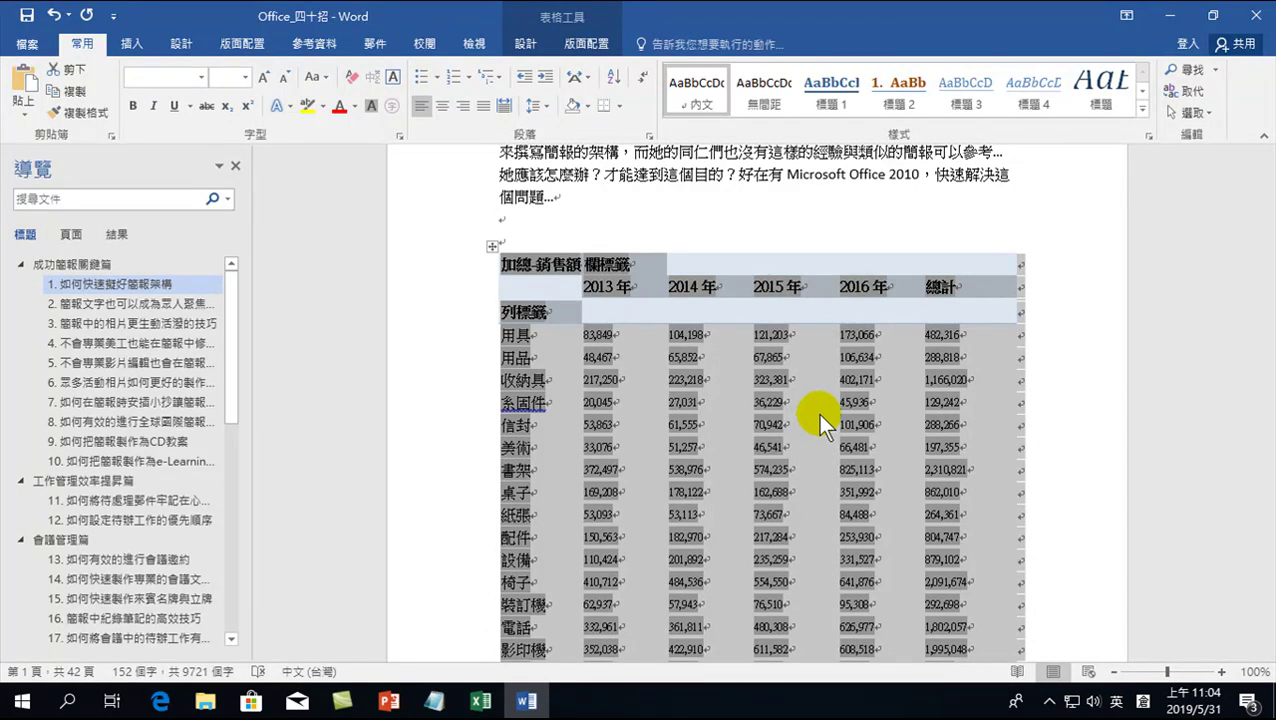
left_click(630, 333)
left_click_drag(630, 333, 1005, 493)
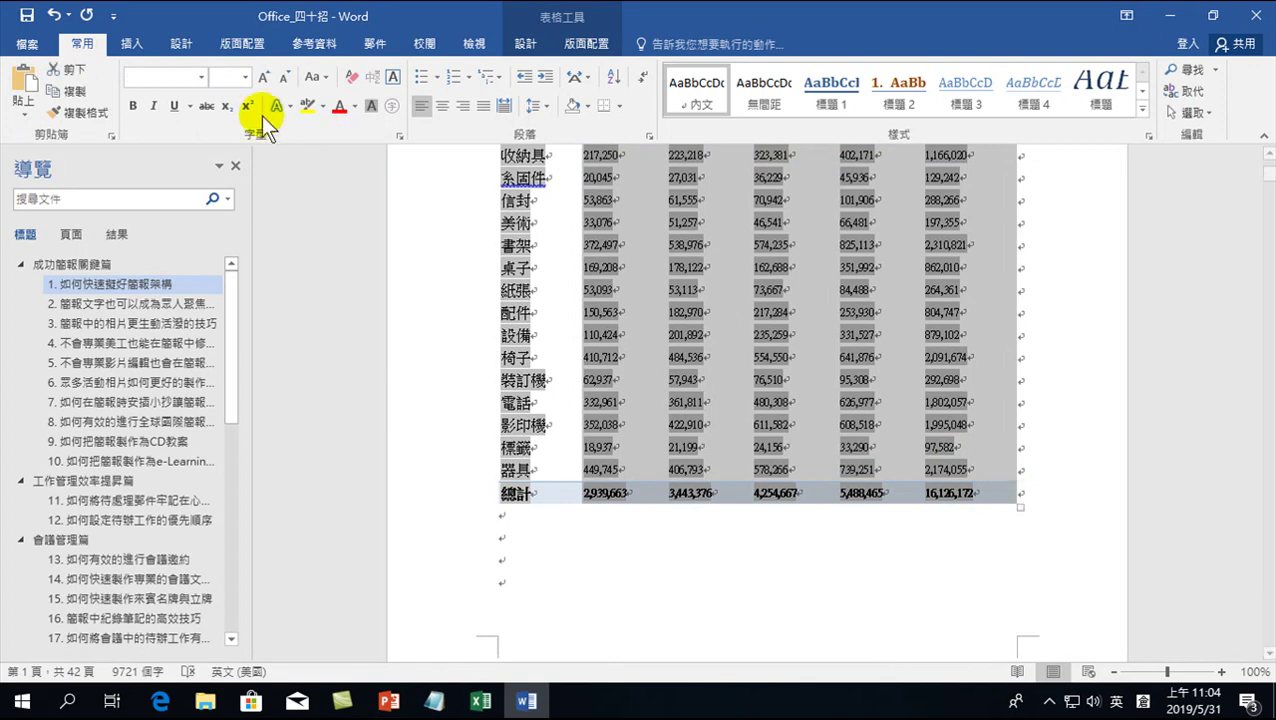
left_click(463, 106)
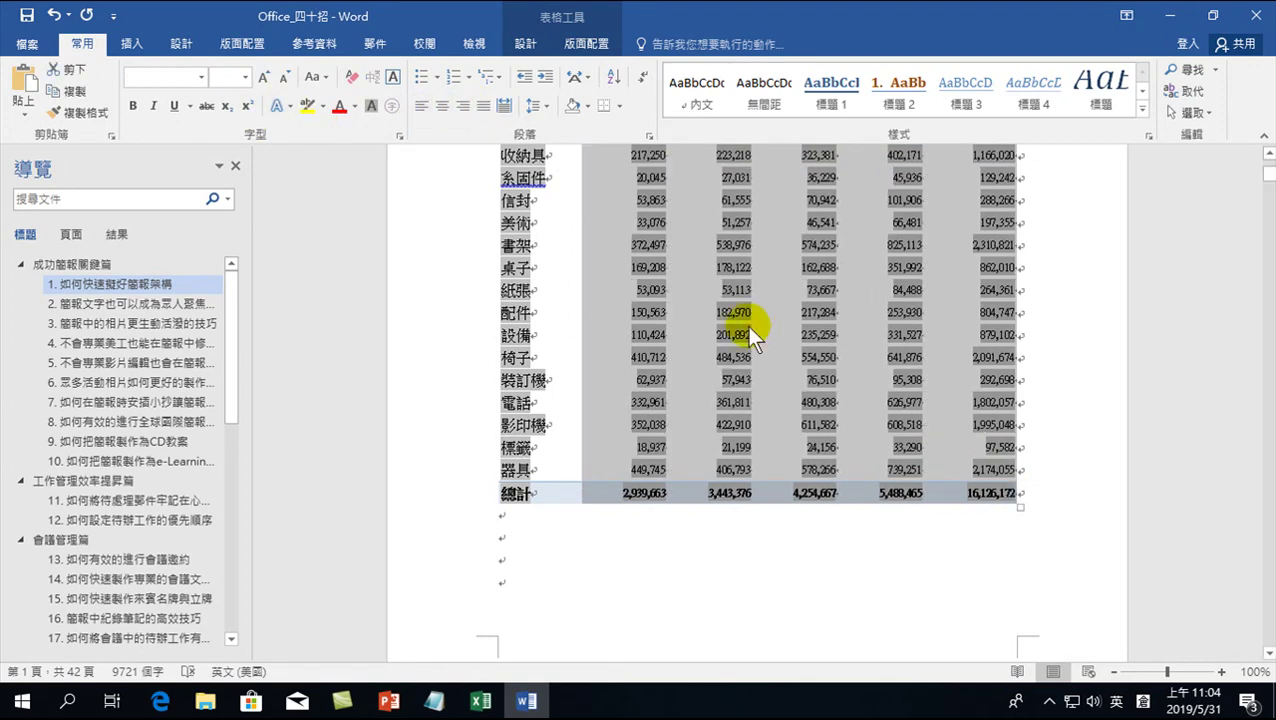
left_click(675, 303)
scroll(675, 333, "up", 2)
scroll(675, 333, "up", 3)
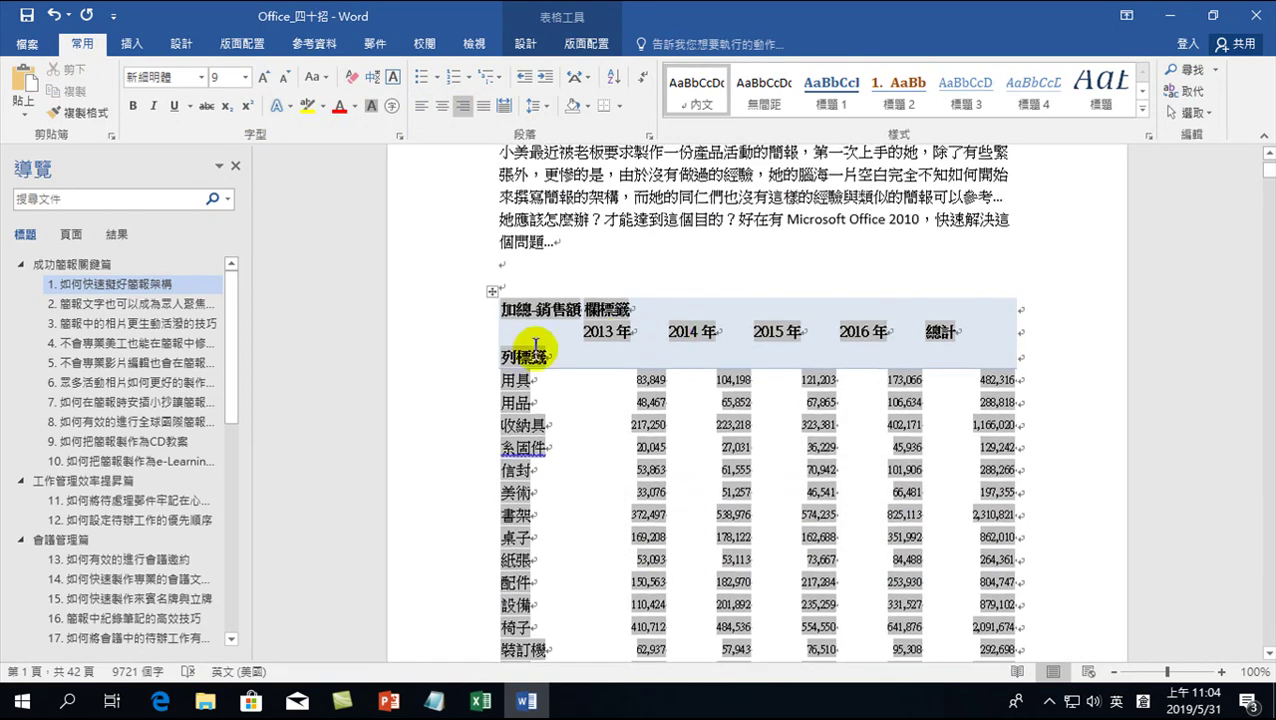
Apply all borders (所有框線) to the entire sales table.
left_click(492, 291)
left_click(585, 45)
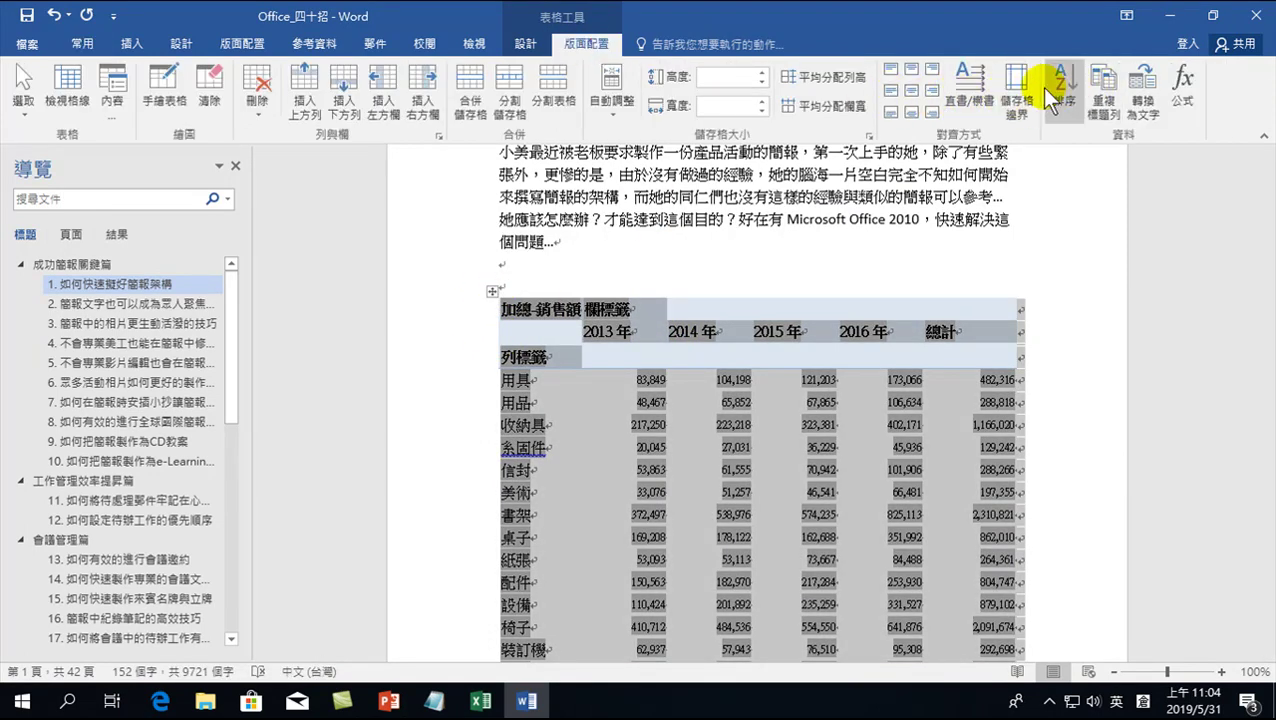
left_click(525, 45)
left_click(858, 115)
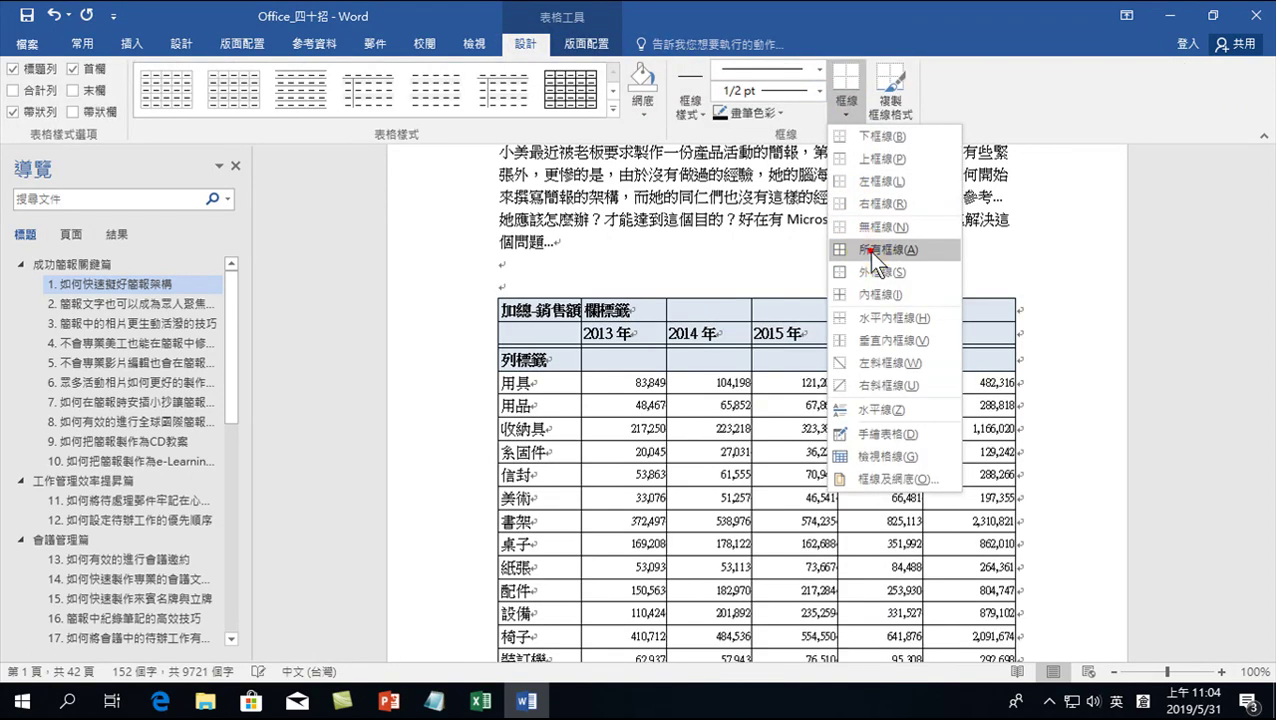
left_click(868, 250)
left_click(764, 440)
scroll(1040, 470, "down", 5)
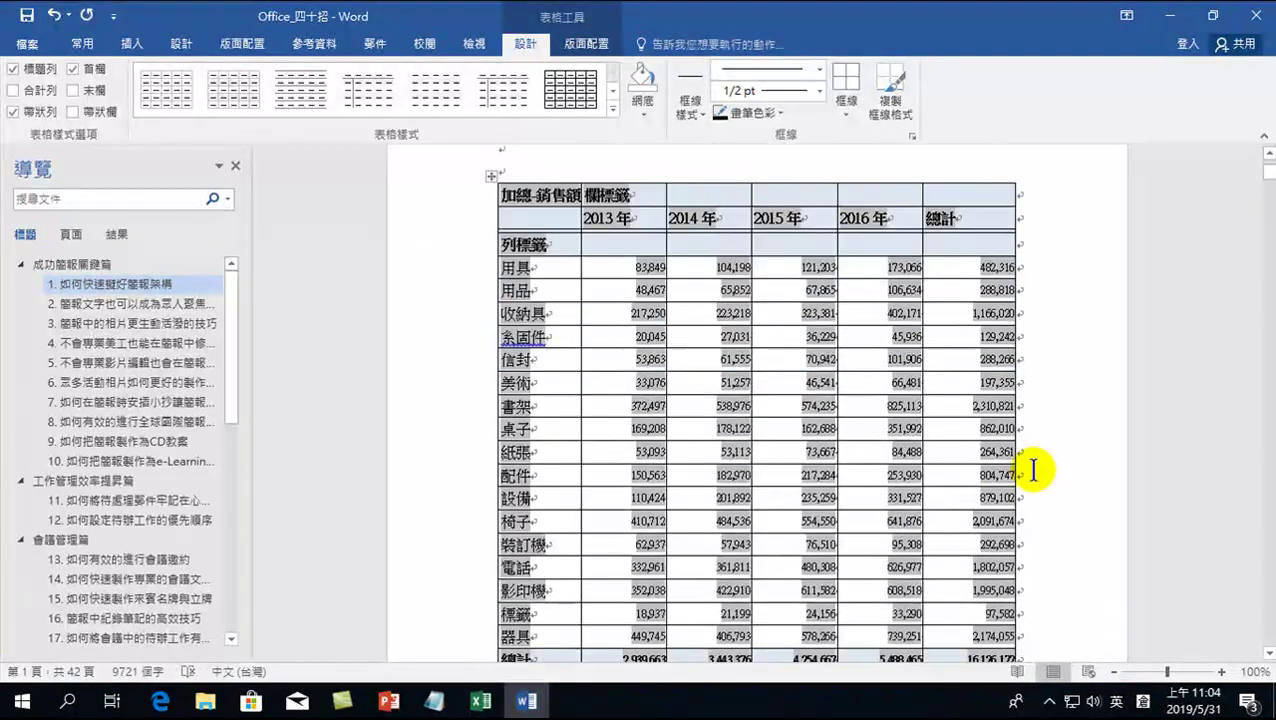
scroll(706, 360, "up", 4)
key("shift")
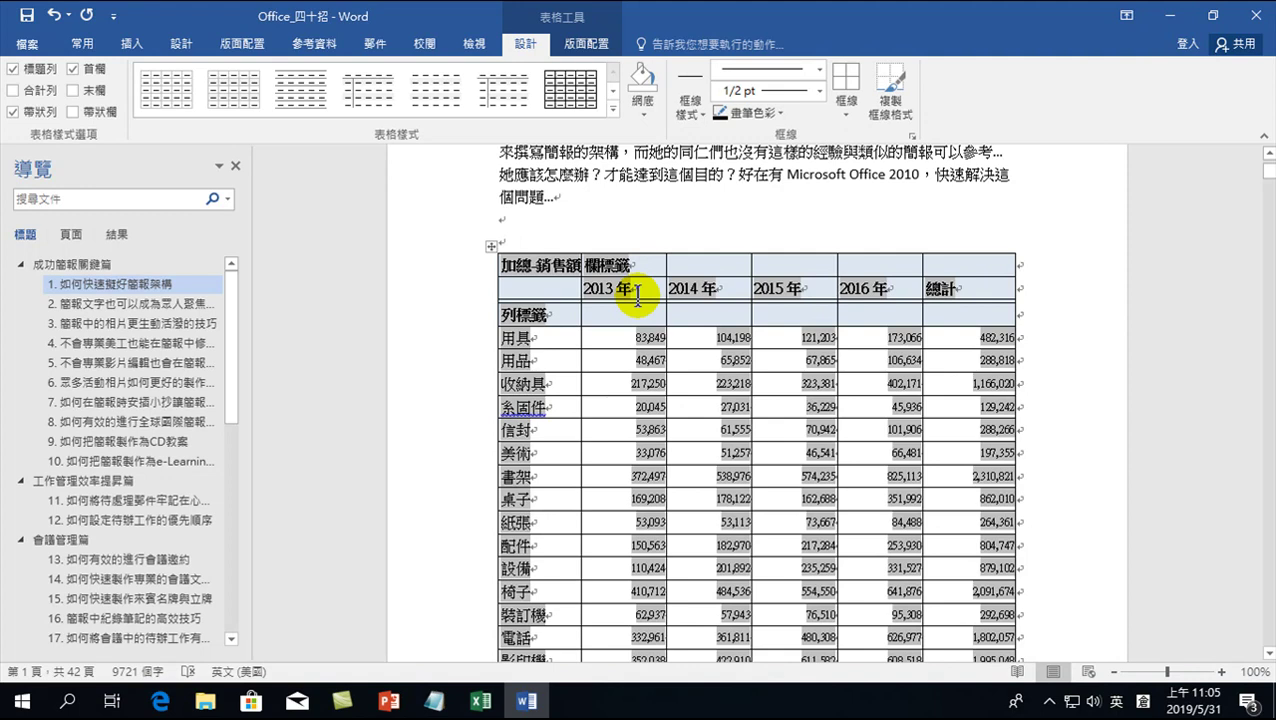
Switch to the Excel workbook 超市範例 and select the 2013年 sales cell for 用具 in the PivotTable.
left_click(588, 42)
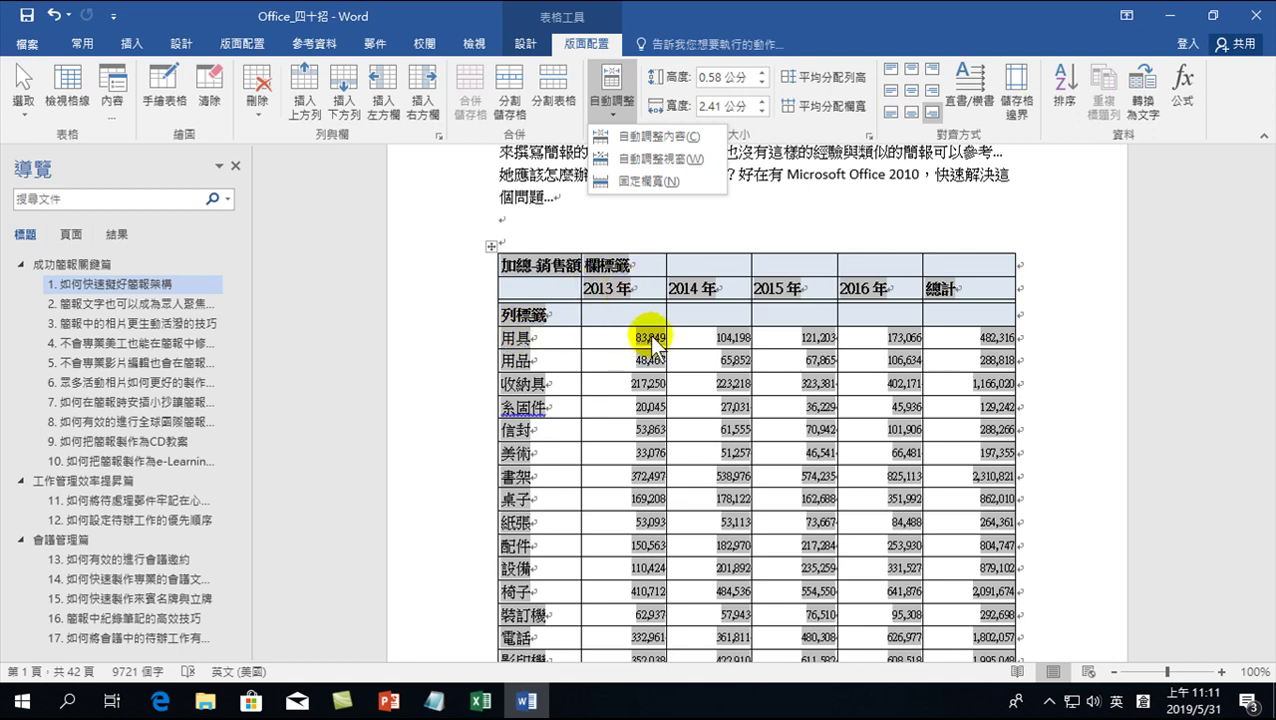
left_click(481, 703)
left_click(228, 328)
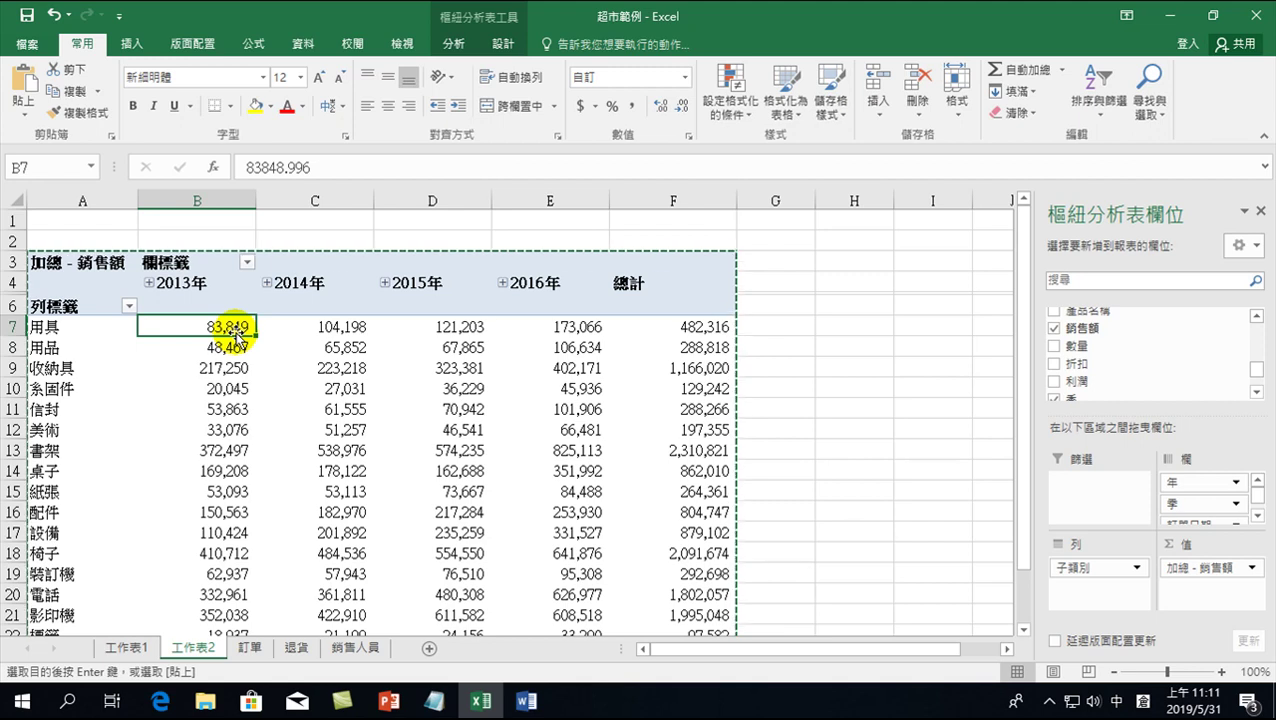
In the 訂單 sheet, find the order with subcategory 用具 in row 32 and select that entire row.
left_click(250, 648)
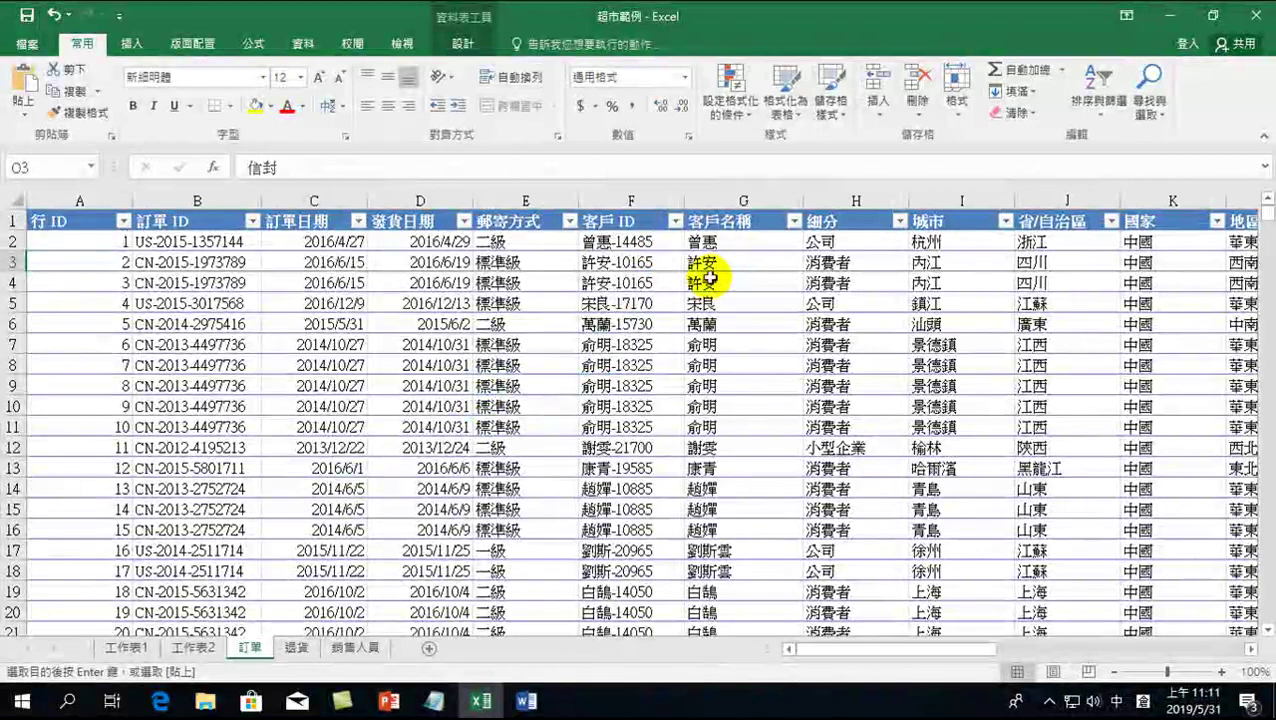
left_click_drag(893, 644, 985, 645)
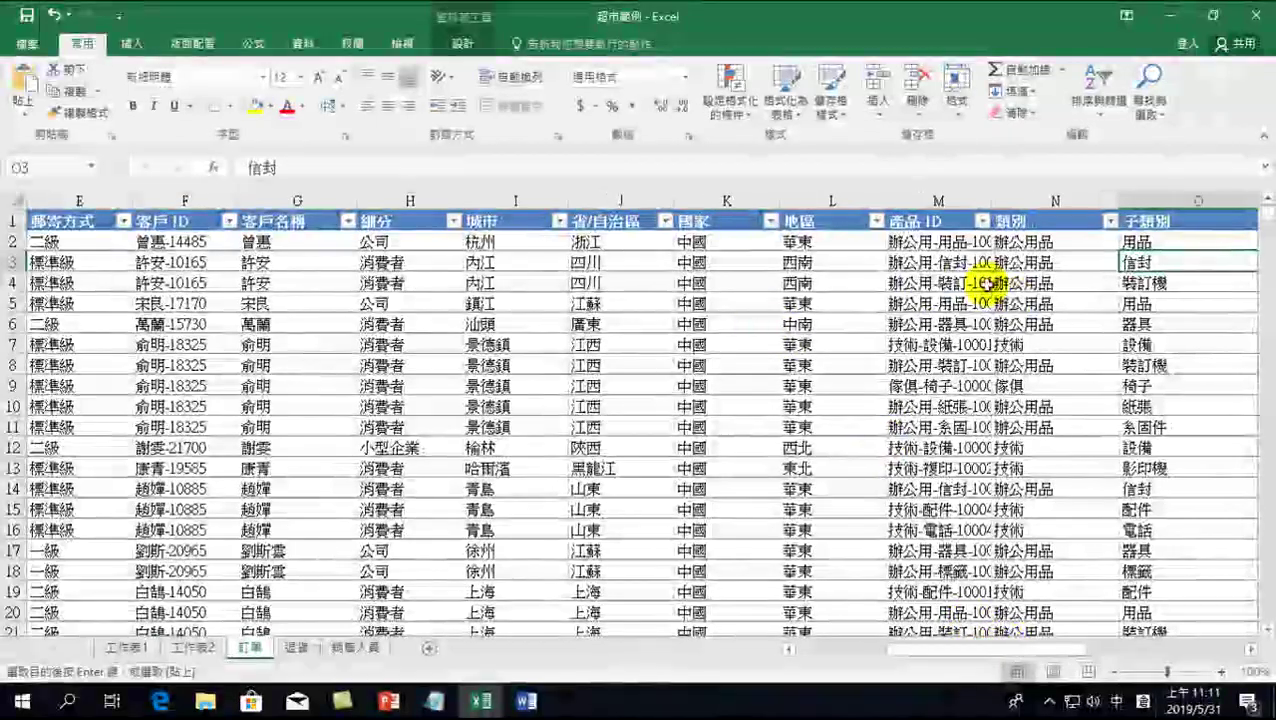
left_click(1139, 244)
scroll(918, 655, "right", 1)
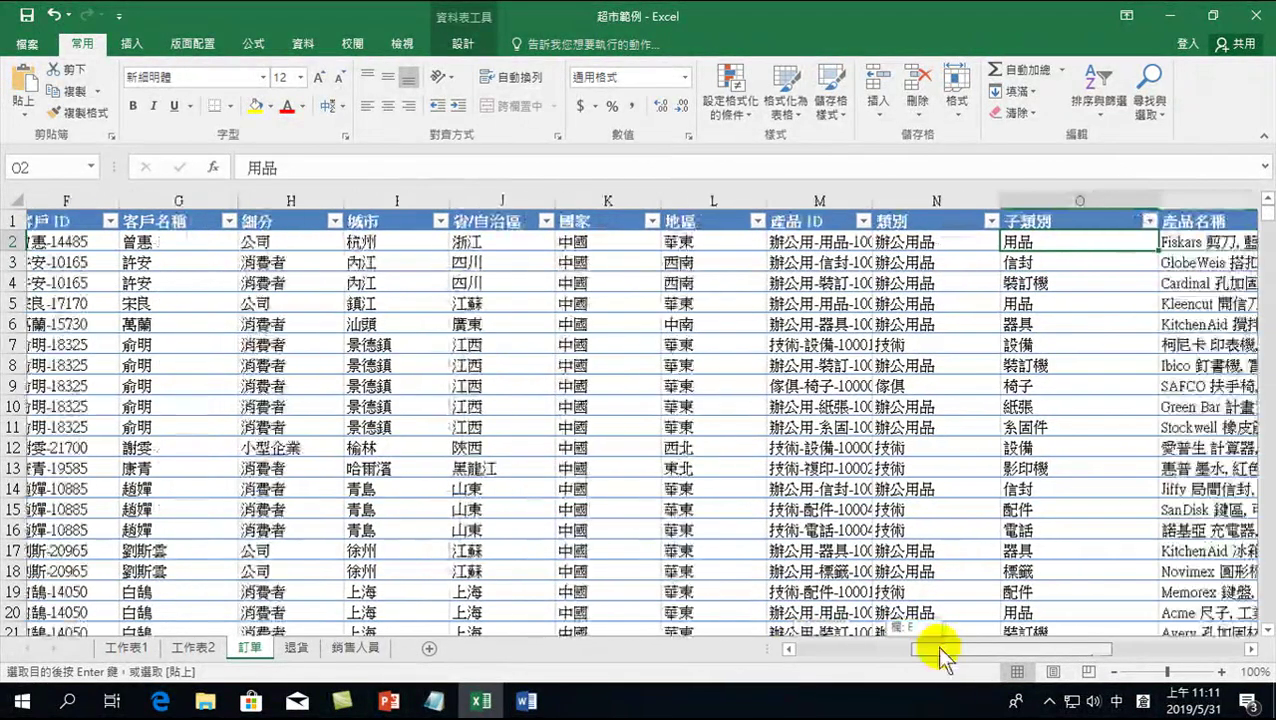
scroll(1052, 395, "down", 2)
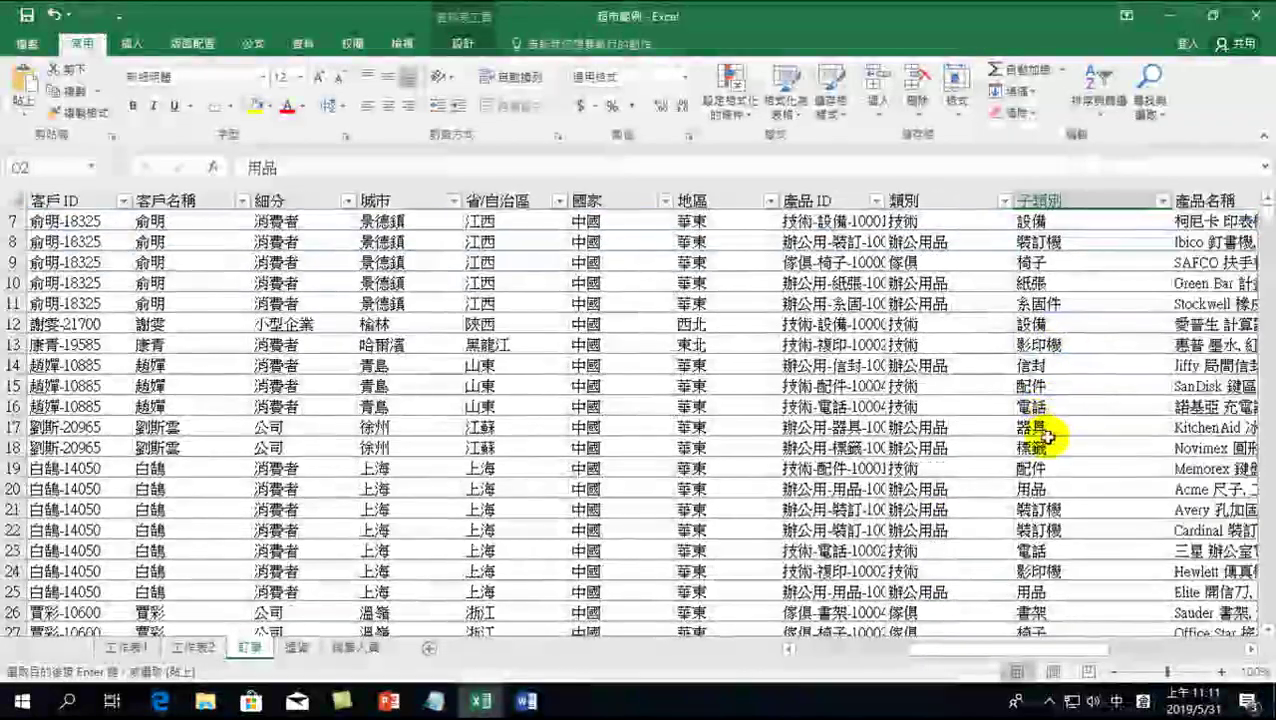
scroll(1040, 430, "down", 6)
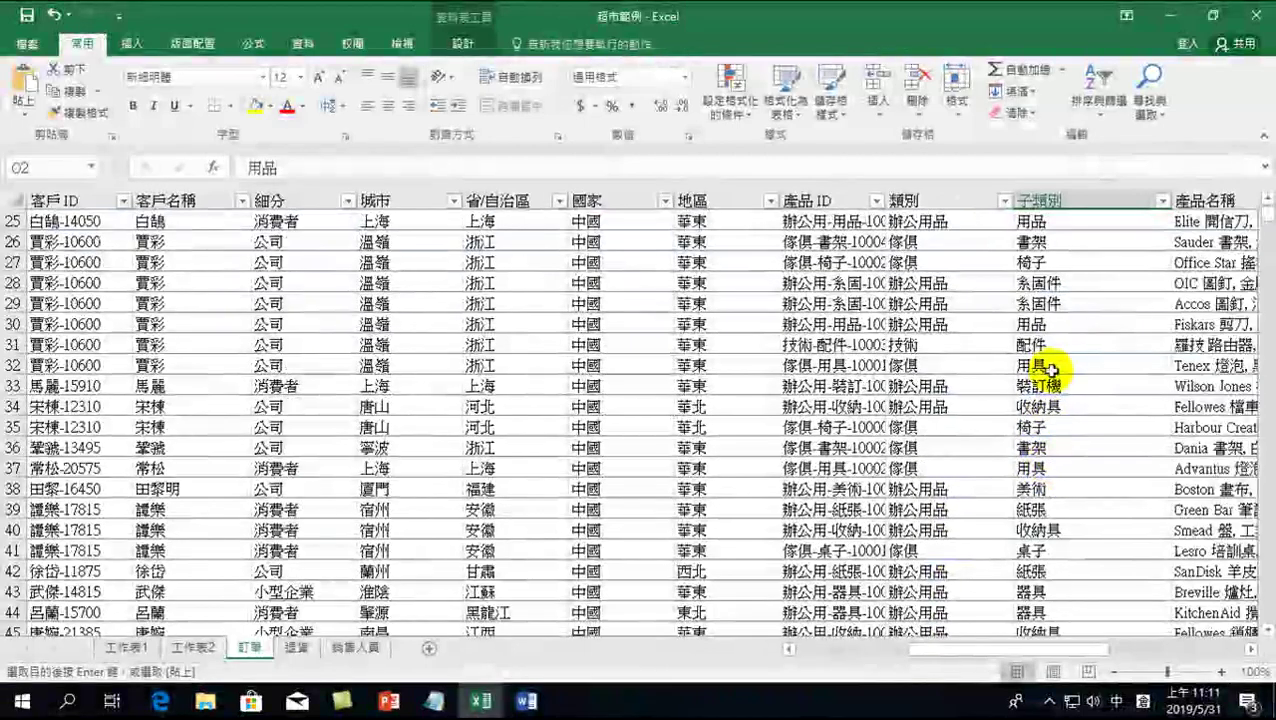
left_click_drag(1057, 366, 85, 366)
left_click(11, 366)
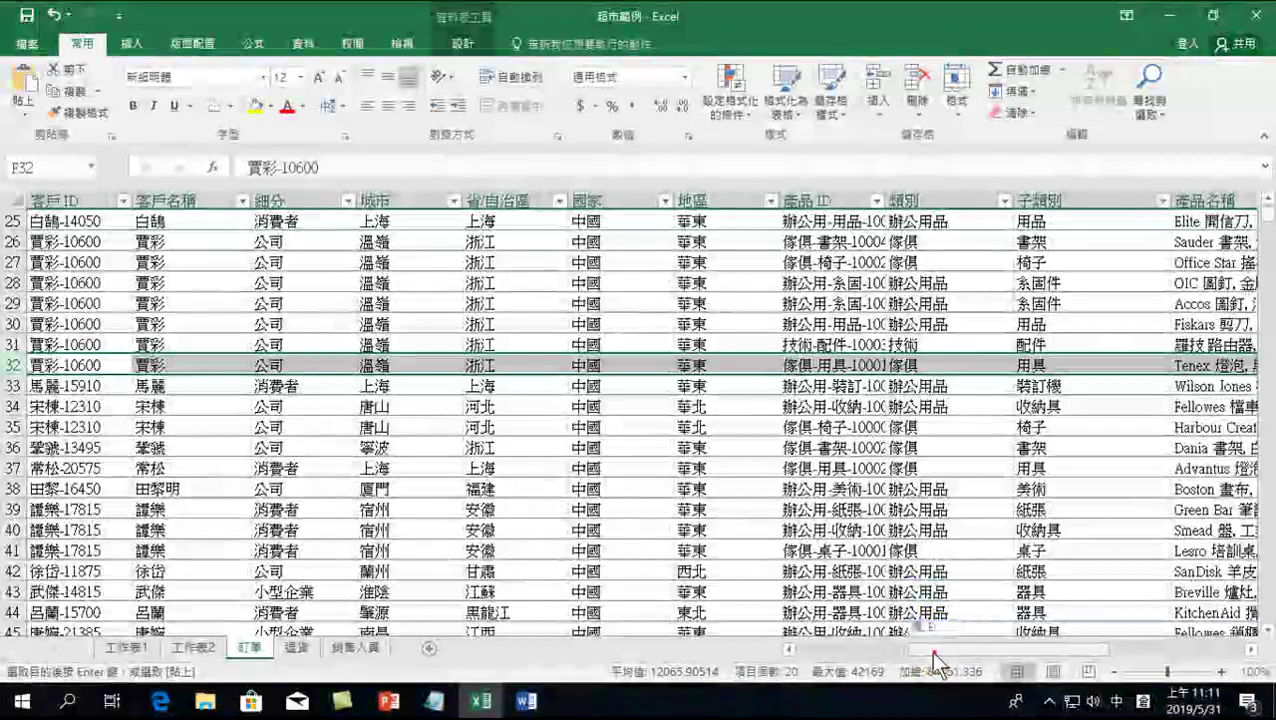
Check the order date of row 32, then compare with the 用具 figures in the Word table and return to Excel.
left_click_drag(934, 649, 817, 658)
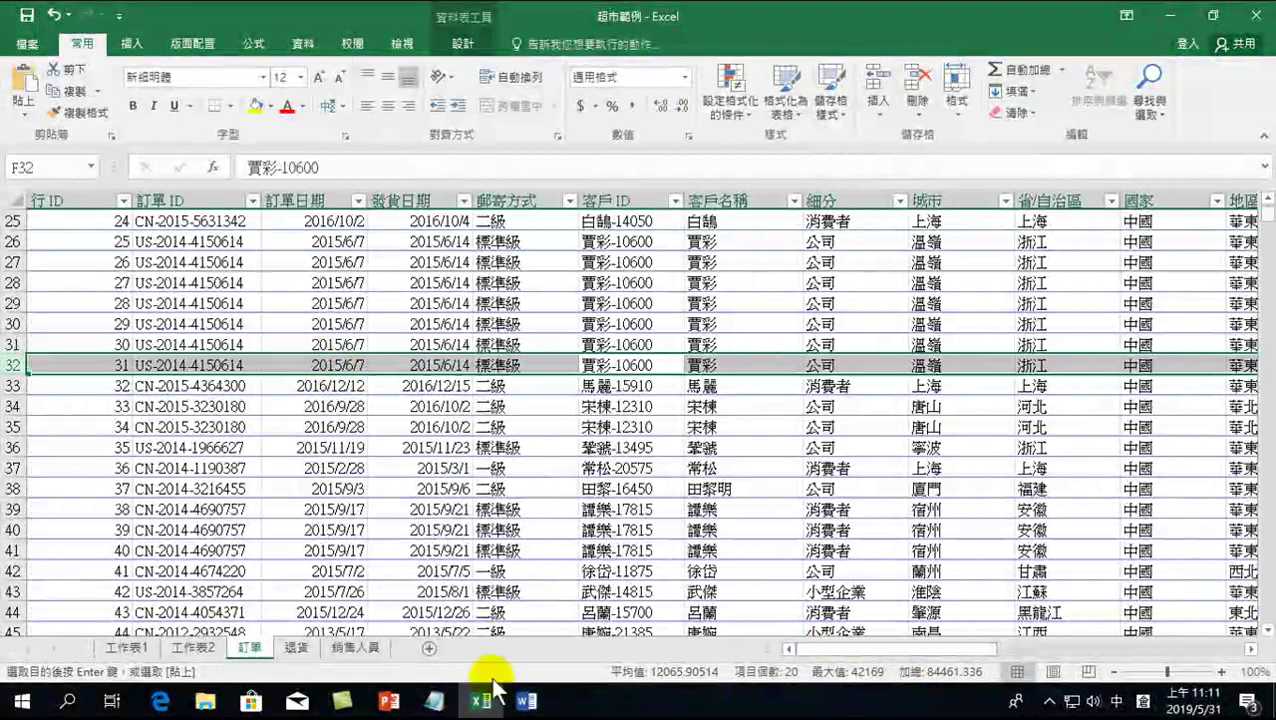
left_click(526, 700)
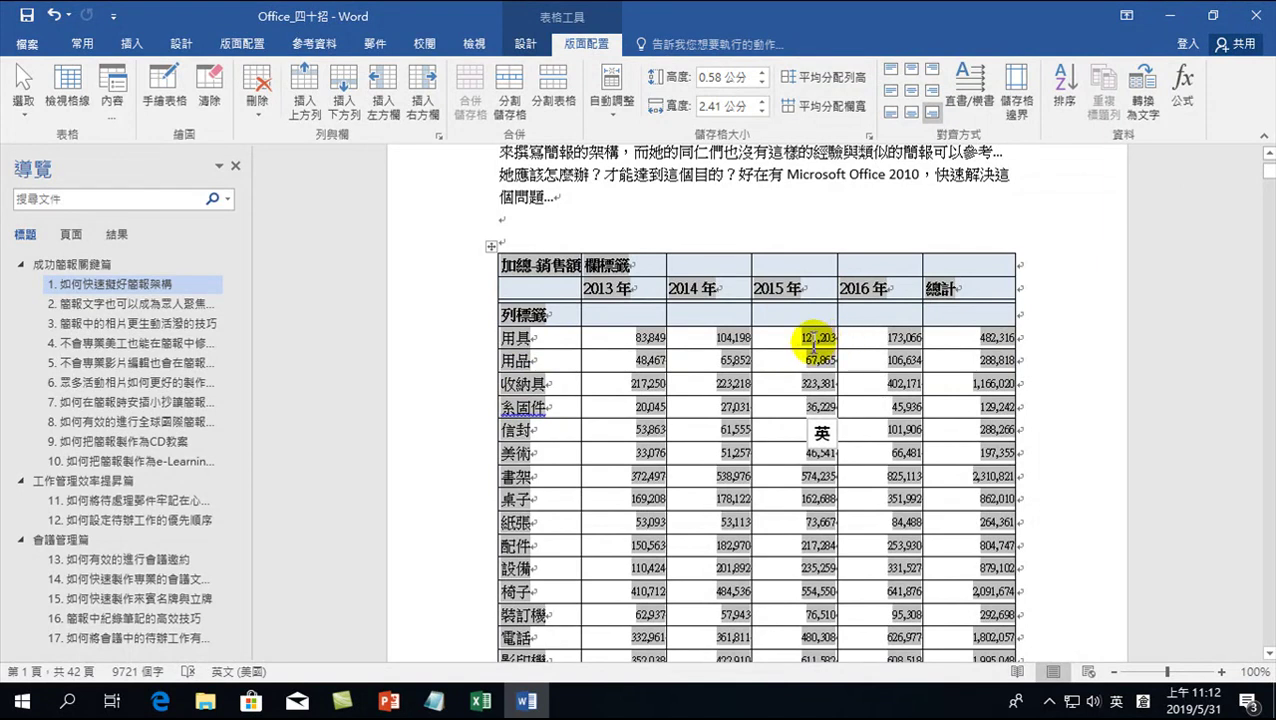
left_click(480, 703)
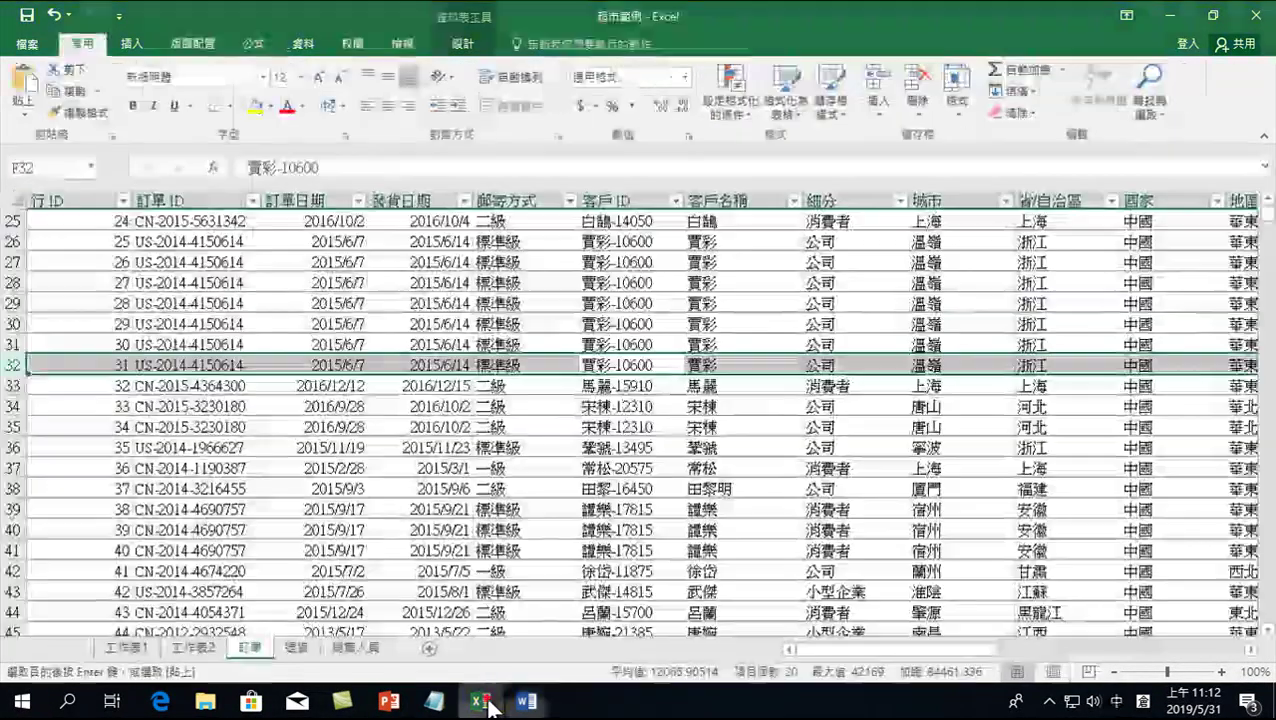
Set the 銷售額 of the 用具 order in row 32 (Tenex 燈泡, 黑色) to 100000 and select its subcategory through sales cells.
left_click_drag(946, 649, 1185, 650)
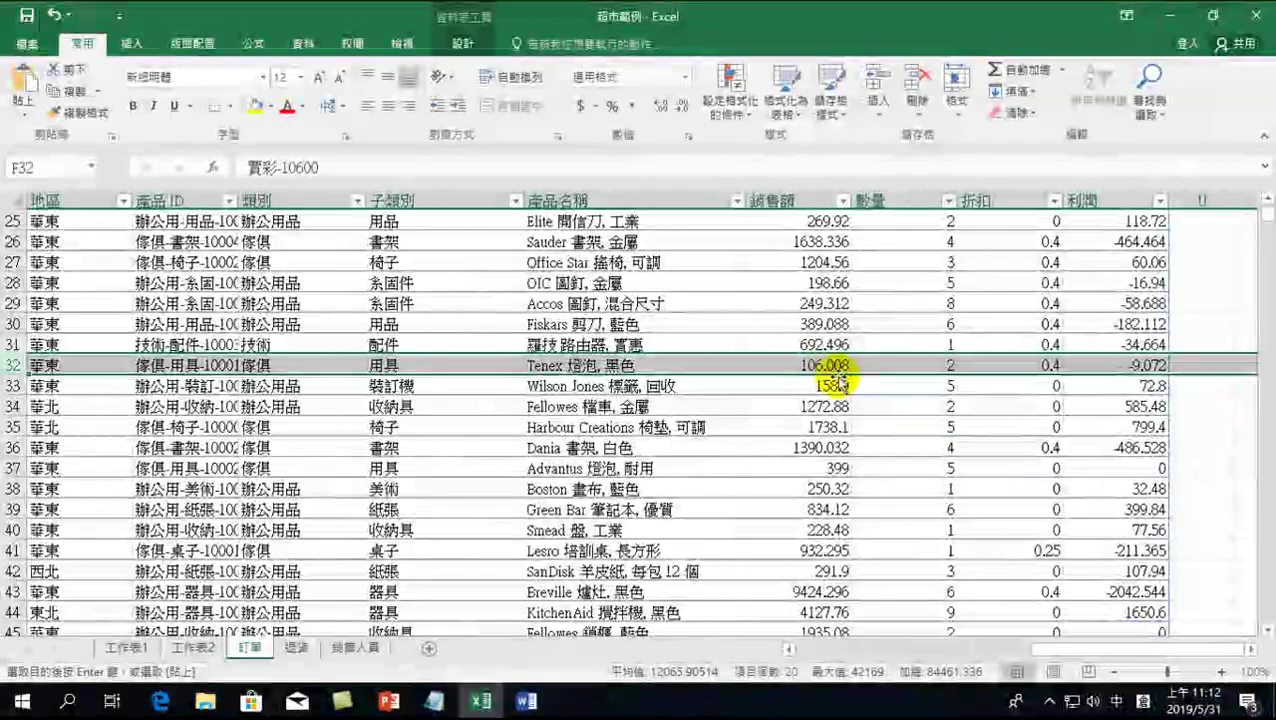
left_click(830, 368)
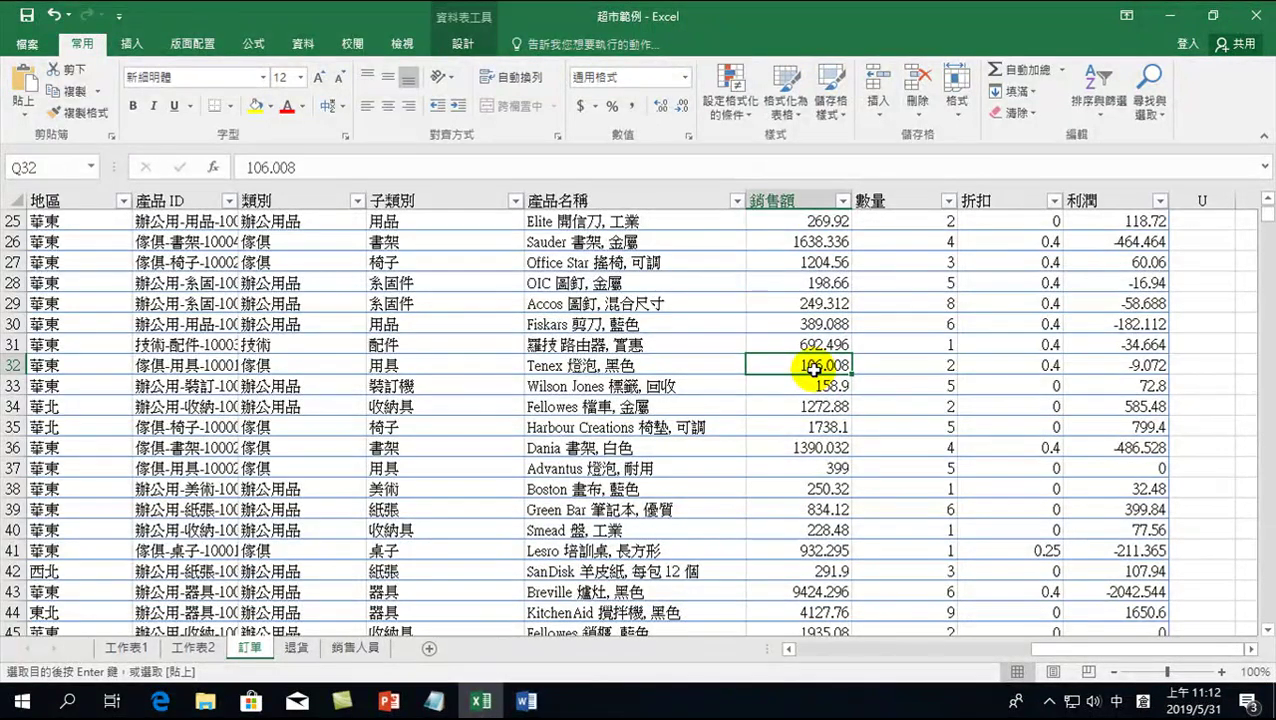
type("100000")
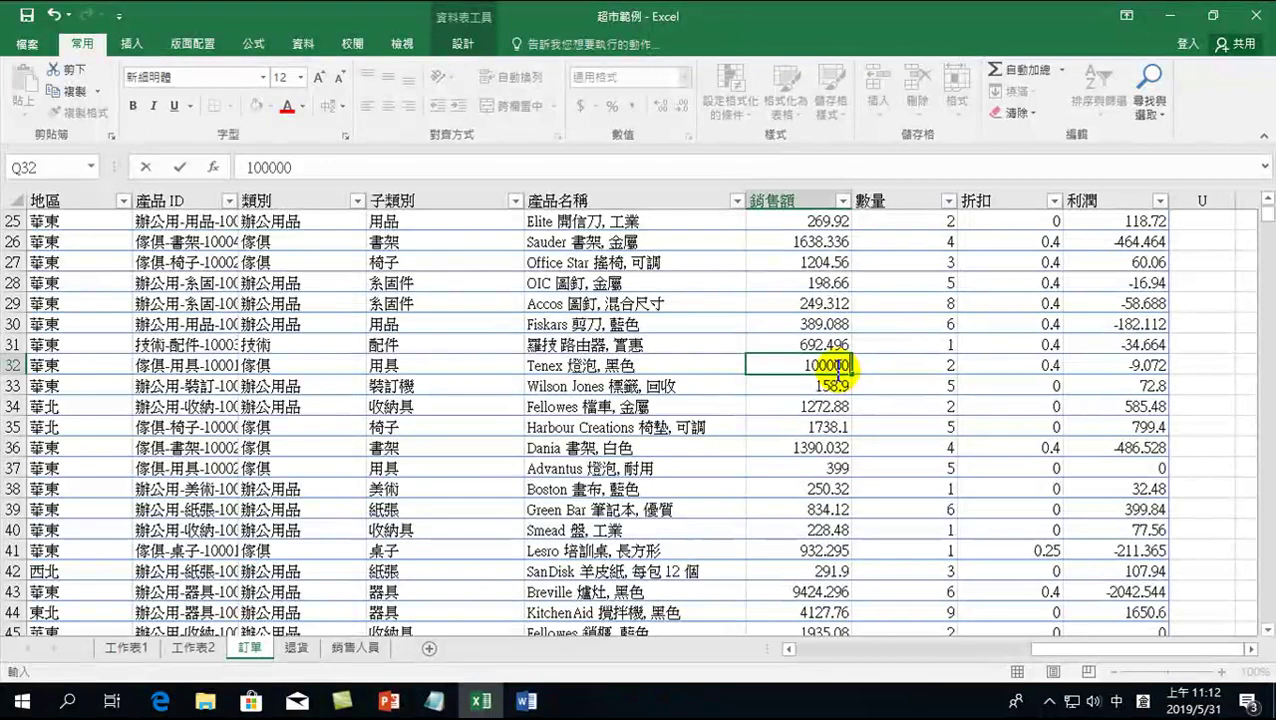
key("Return")
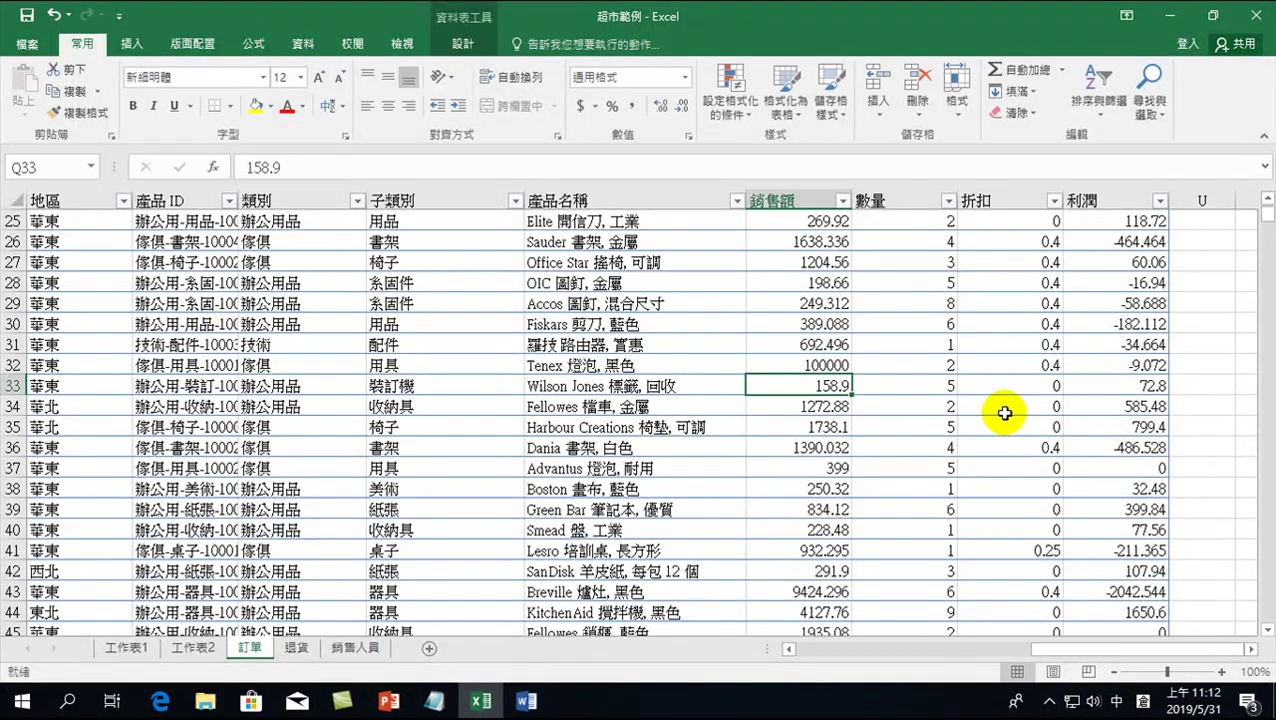
left_click_drag(395, 365, 822, 360)
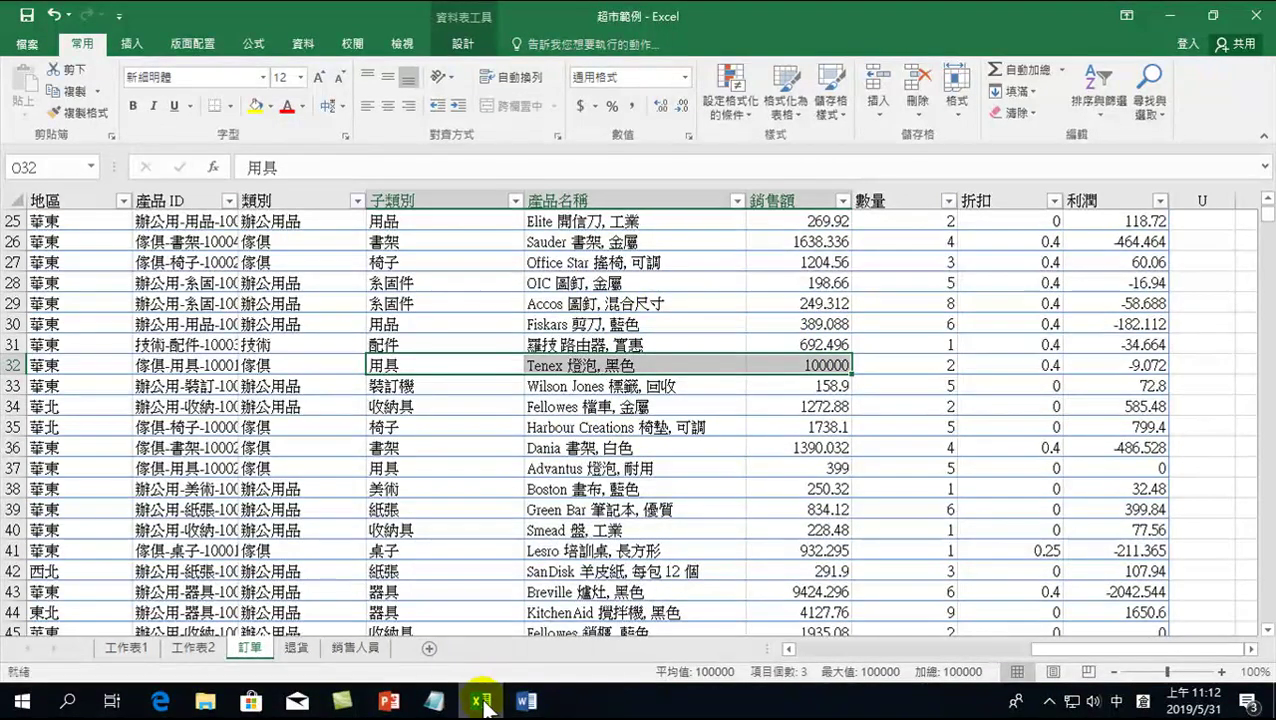
Refresh the PivotTable on 工作表2 and check the 2015年 sales value for 用具.
left_click(190, 646)
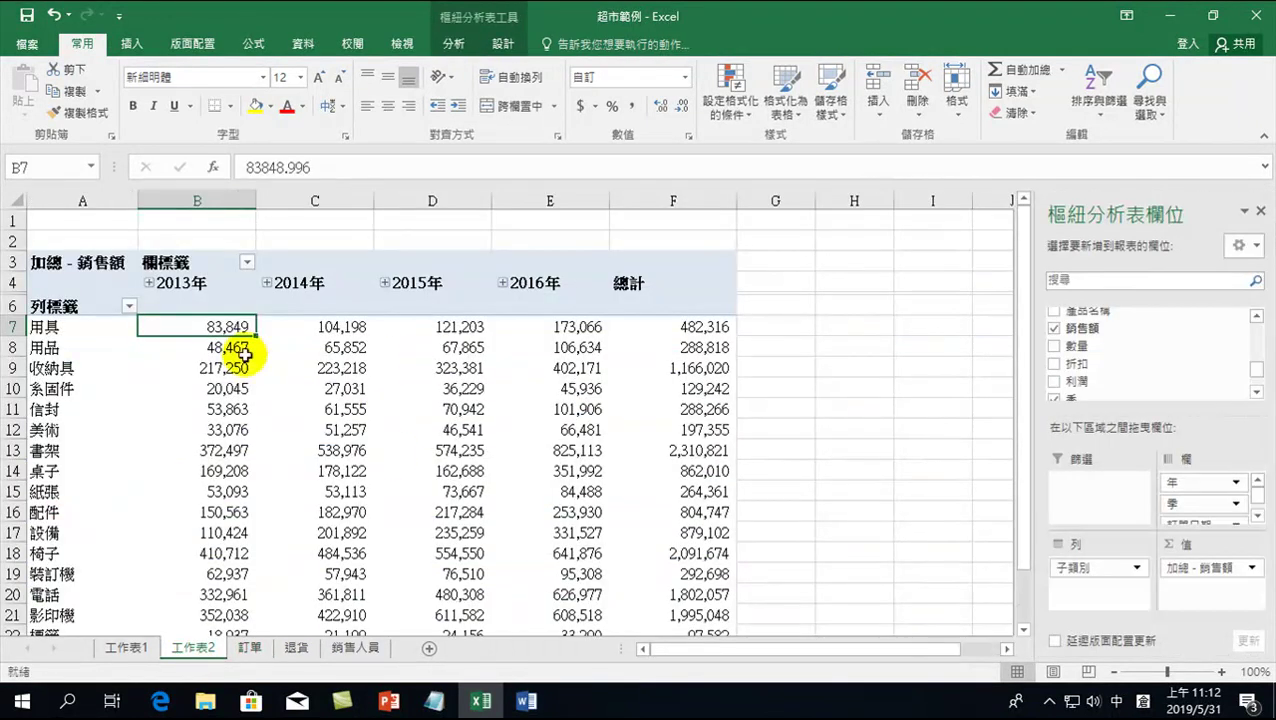
mouse_move(360, 388)
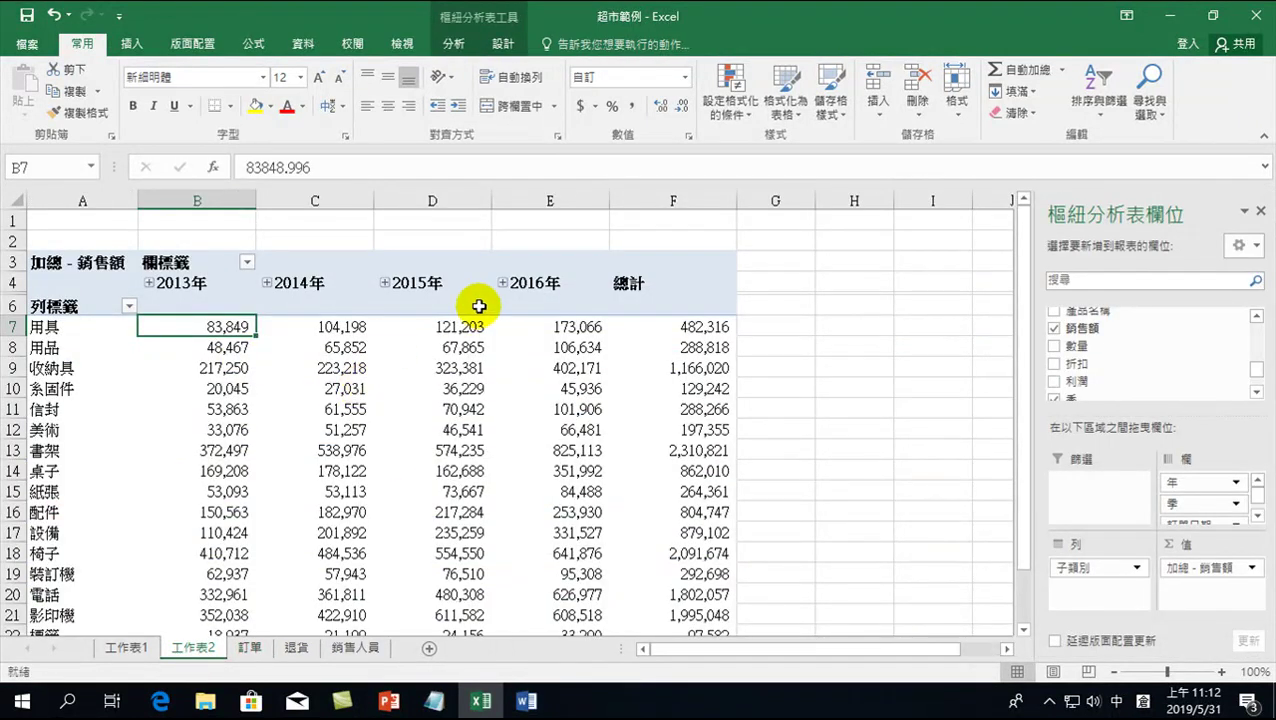
mouse_move(454, 325)
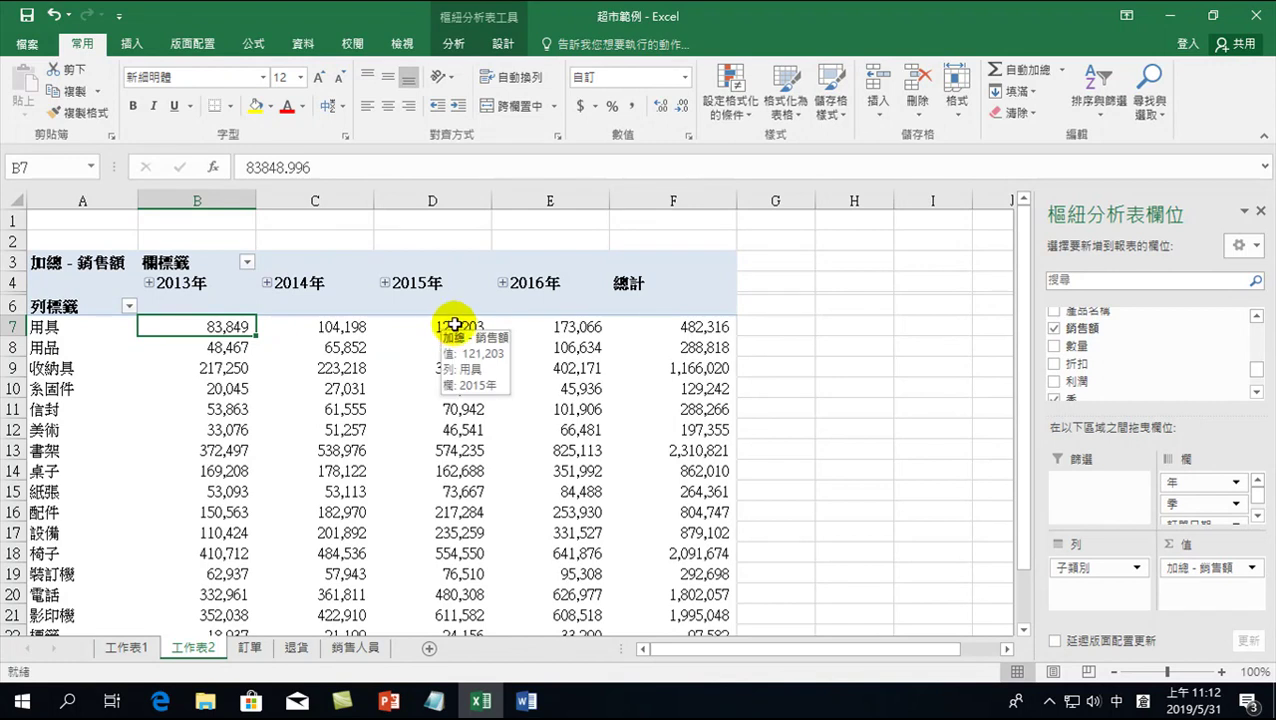
left_click(455, 45)
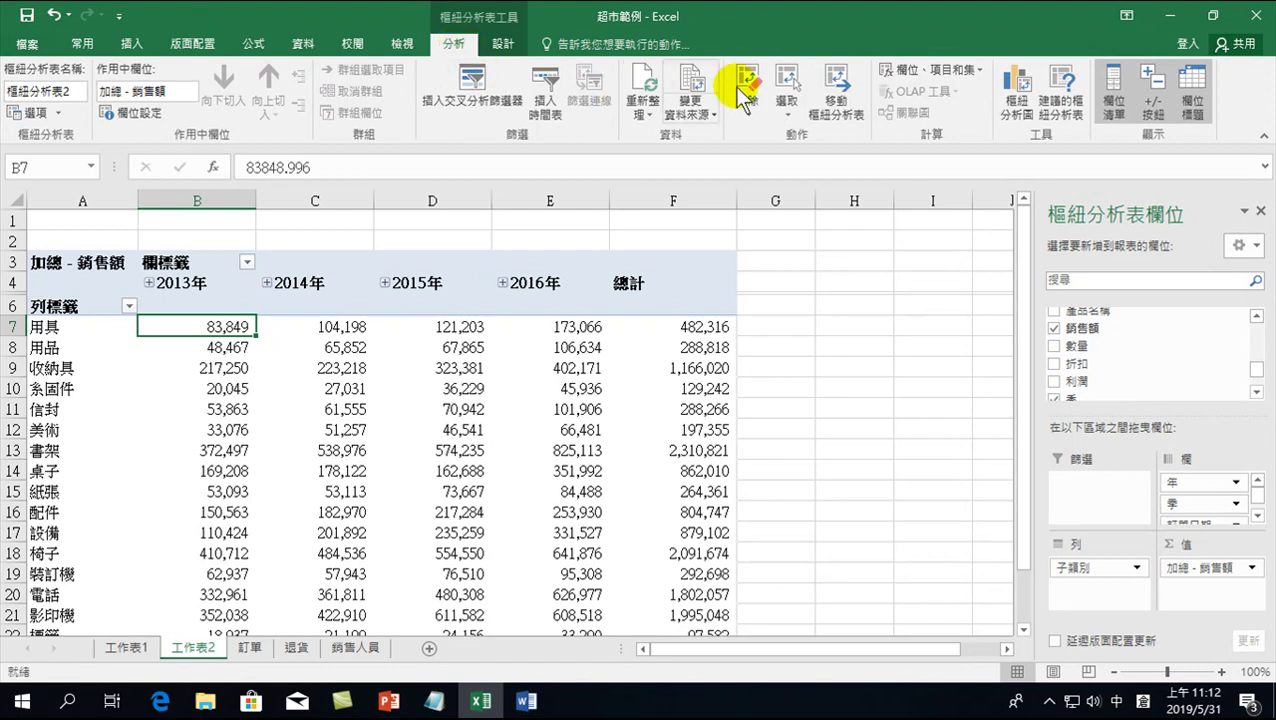
left_click(645, 85)
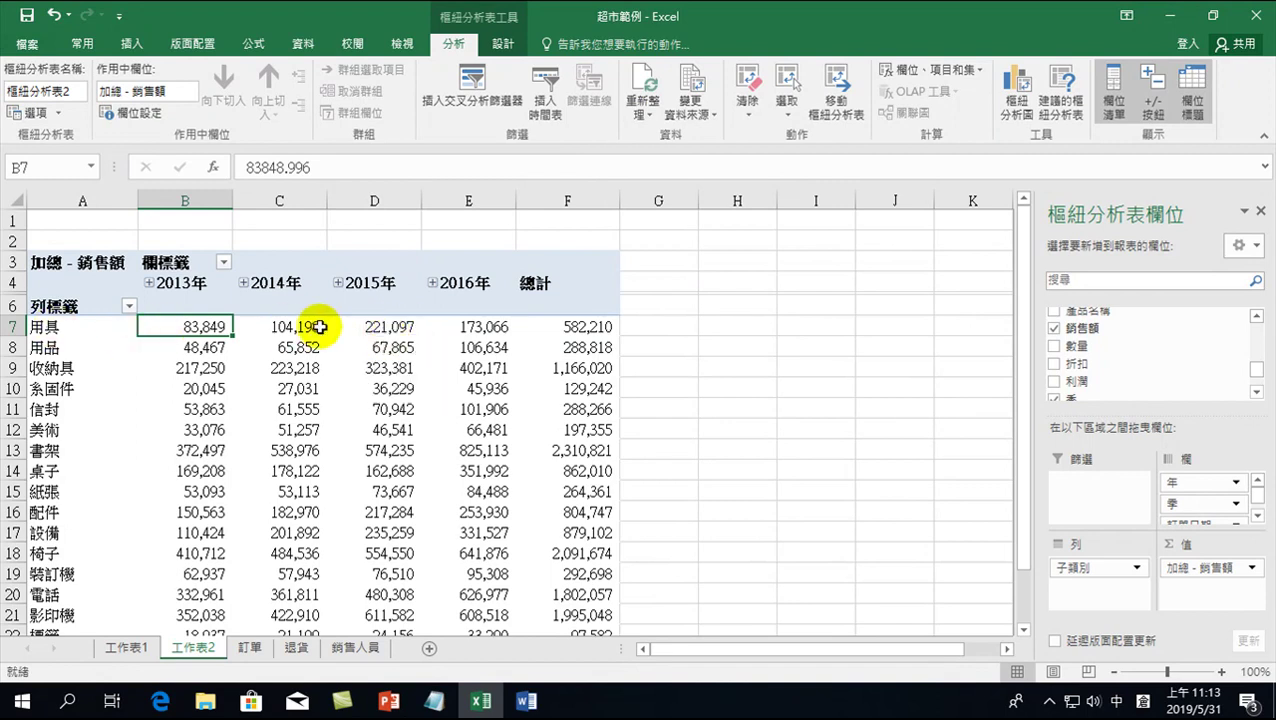
mouse_move(396, 328)
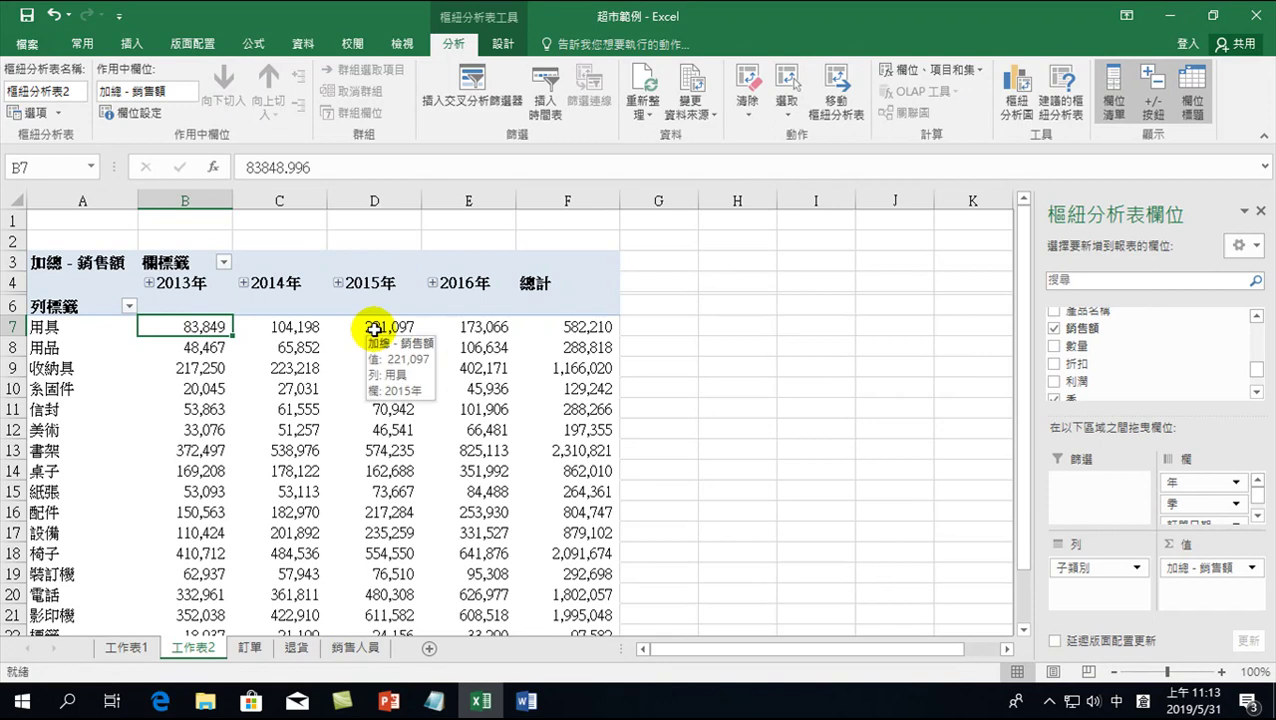
Switch to Word, save the document Office_四十招 and close it.
left_click(527, 703)
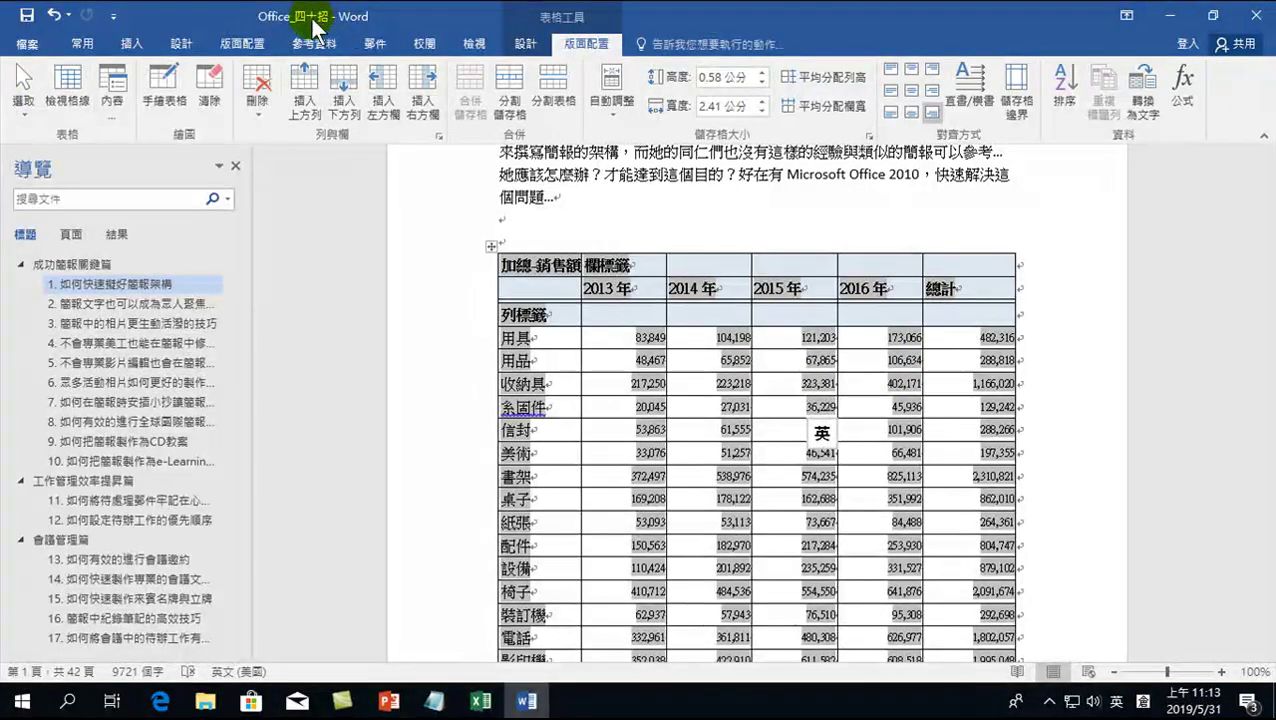
left_click(28, 16)
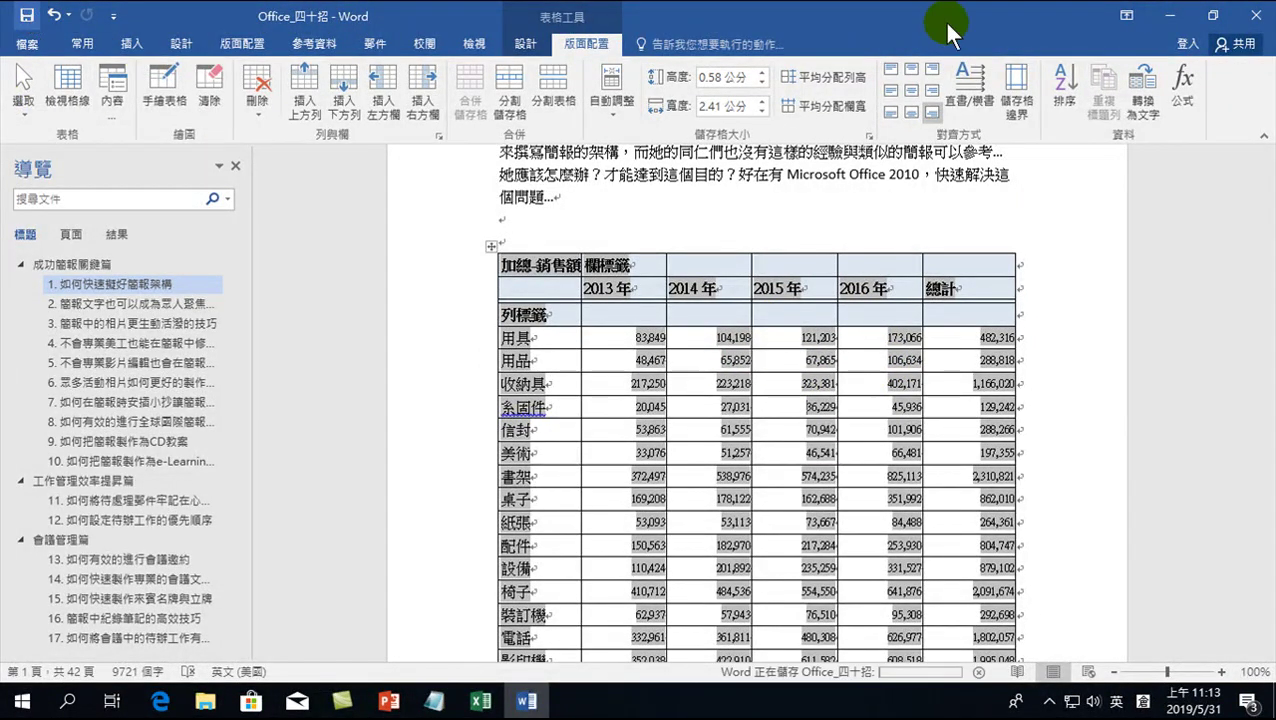
left_click(1258, 16)
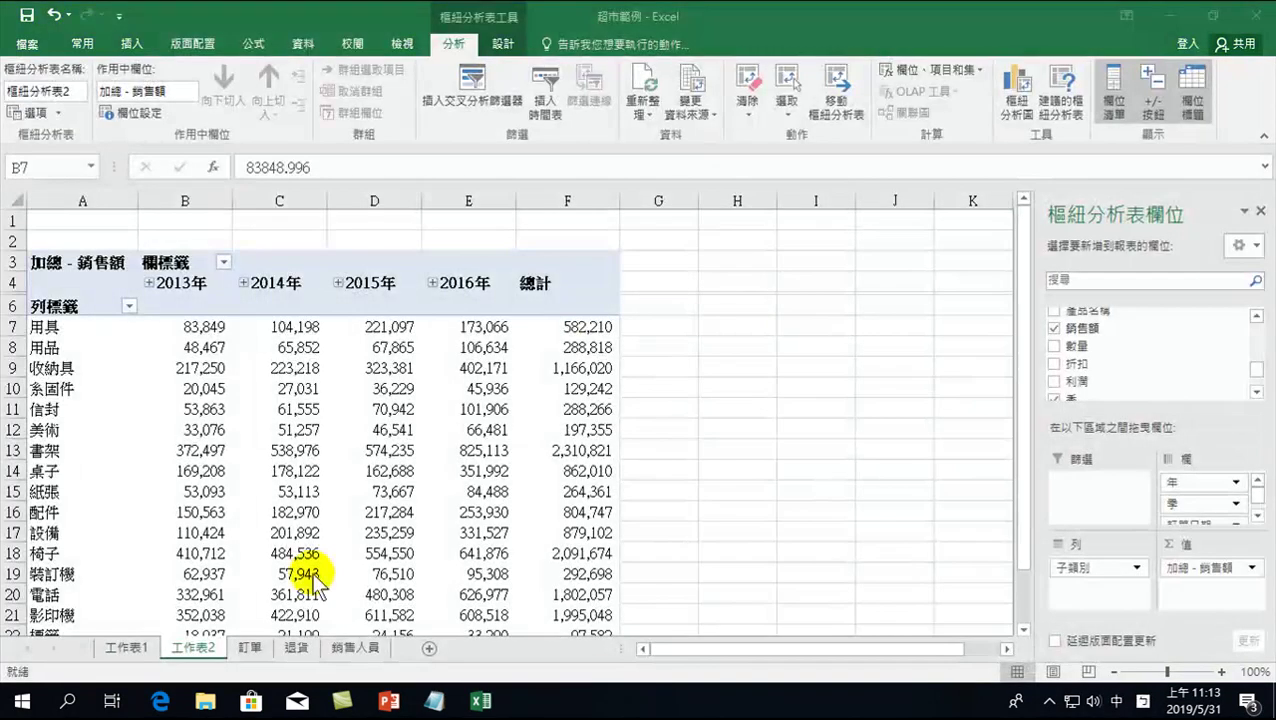
Reopen Office_四十招 from File Explorer and decline choosing the file types Word should open by default.
left_click(205, 700)
double_click(206, 235)
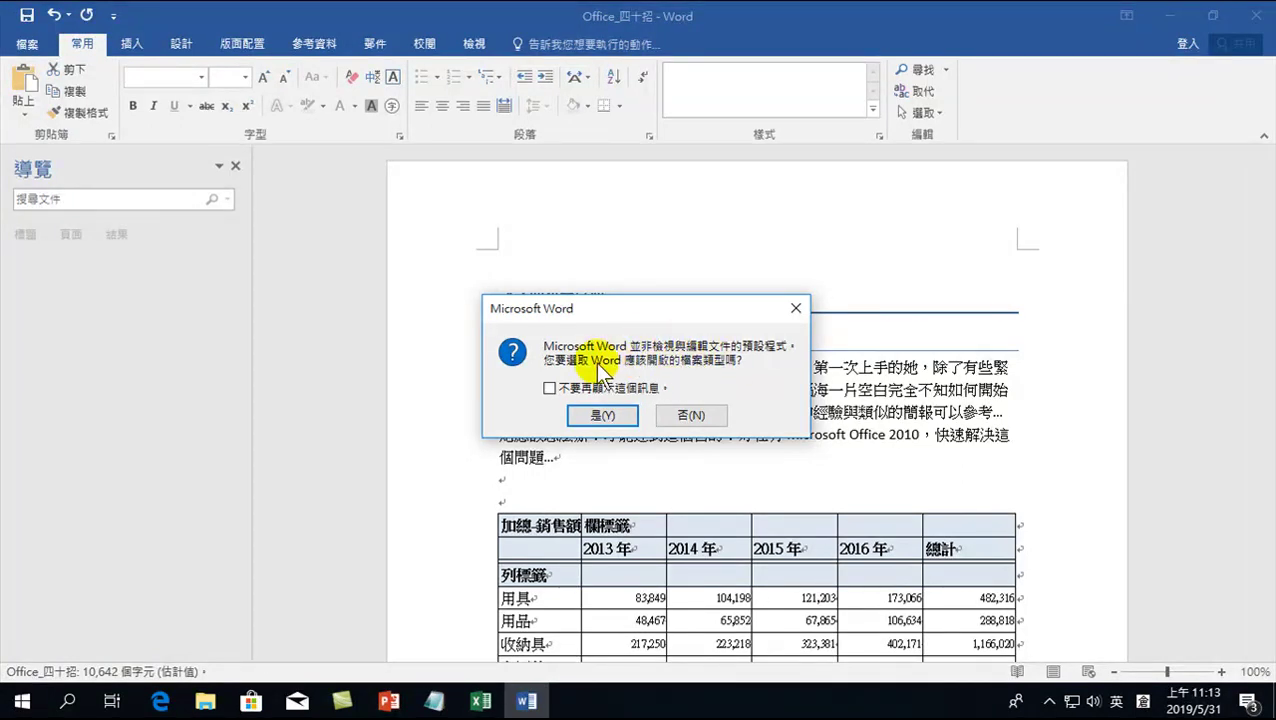
left_click(692, 416)
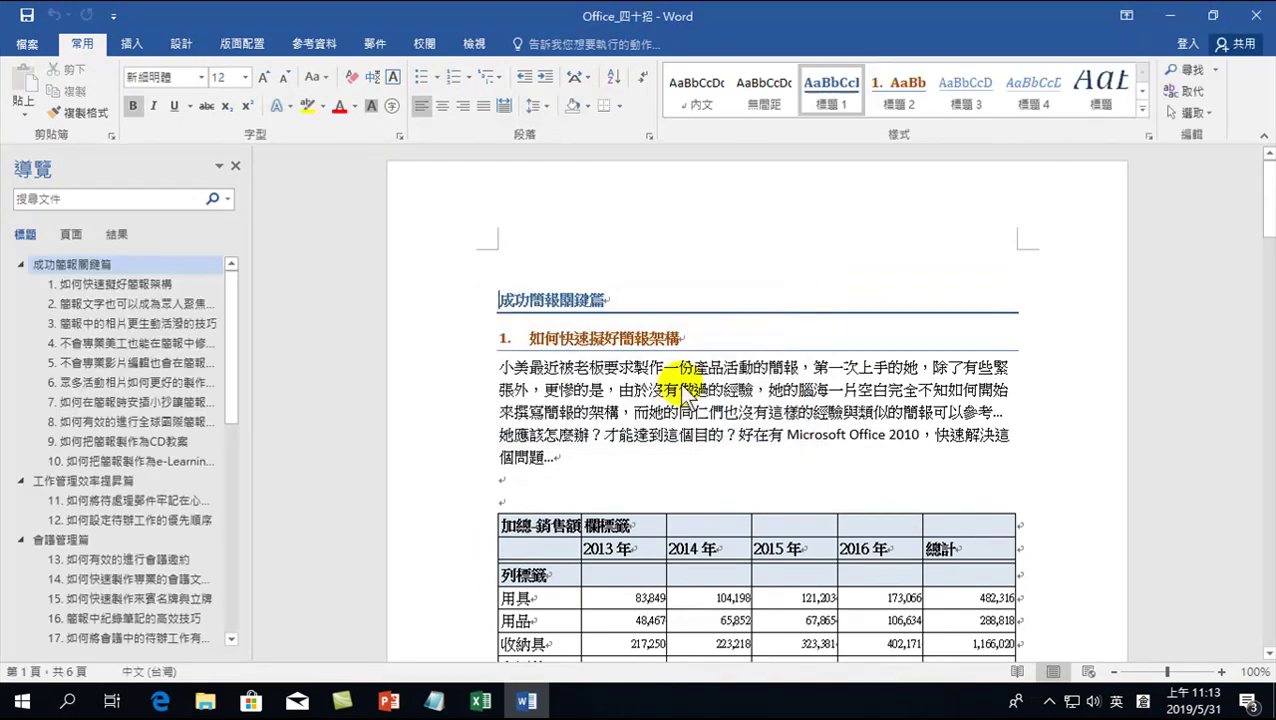
Inspect the linked sales table in the reopened document, checking the 2015年 figure for 用具.
scroll(734, 430, "down", 3)
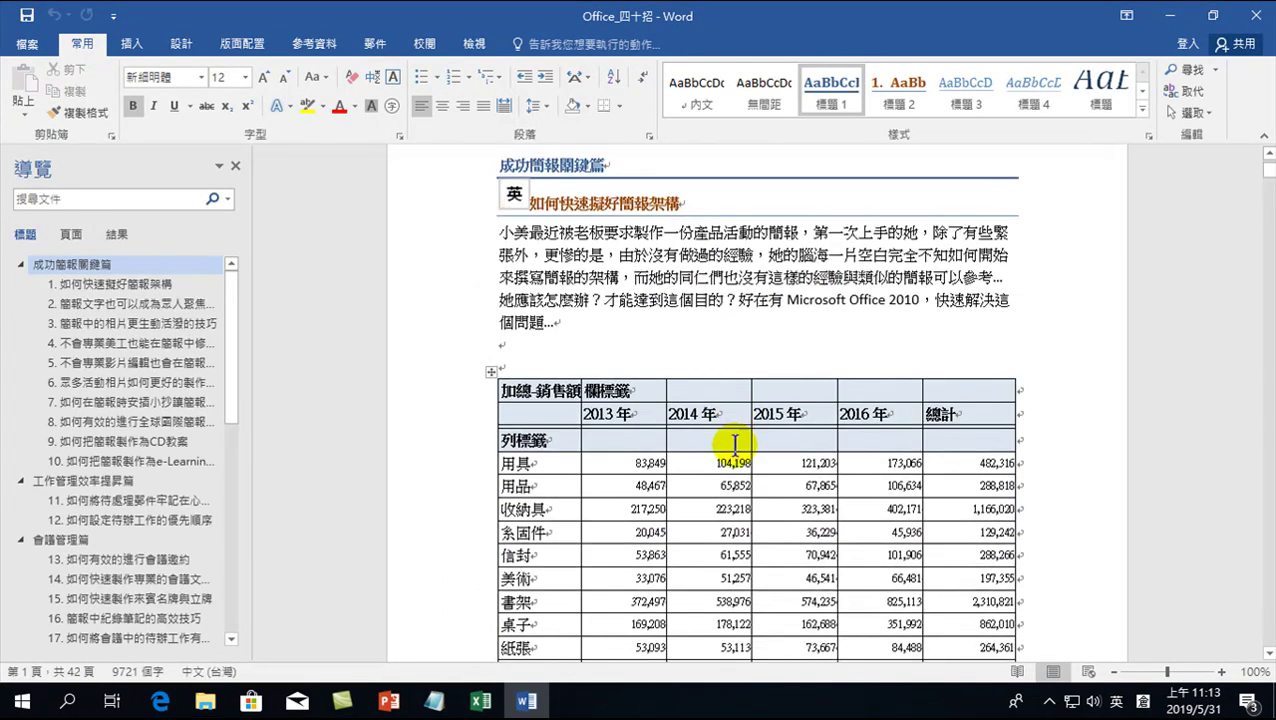
left_click(693, 465)
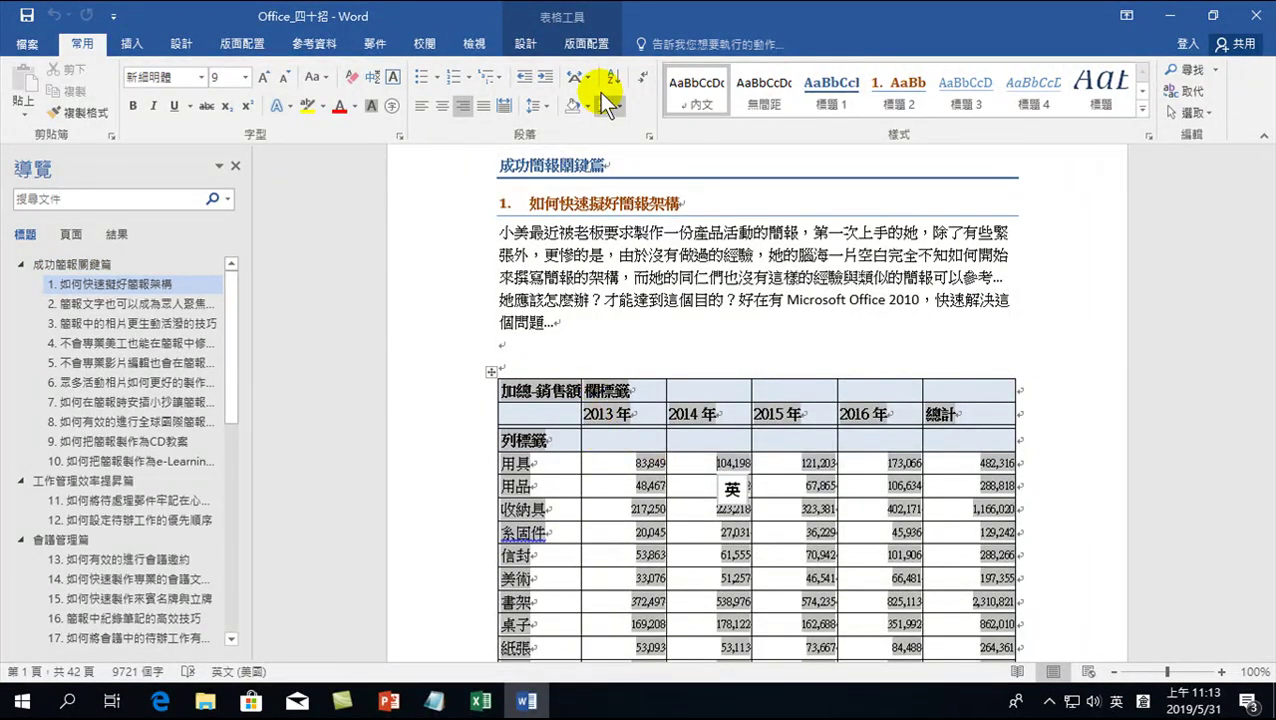
left_click(491, 374)
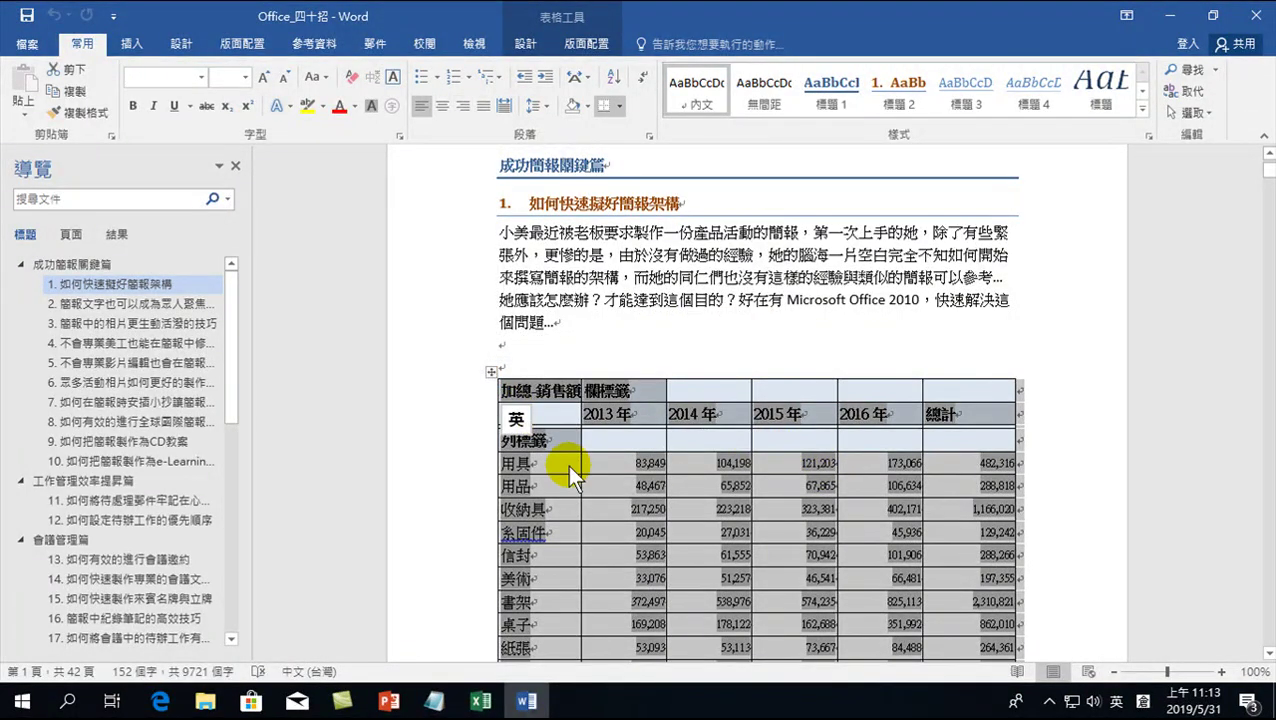
left_click(770, 461)
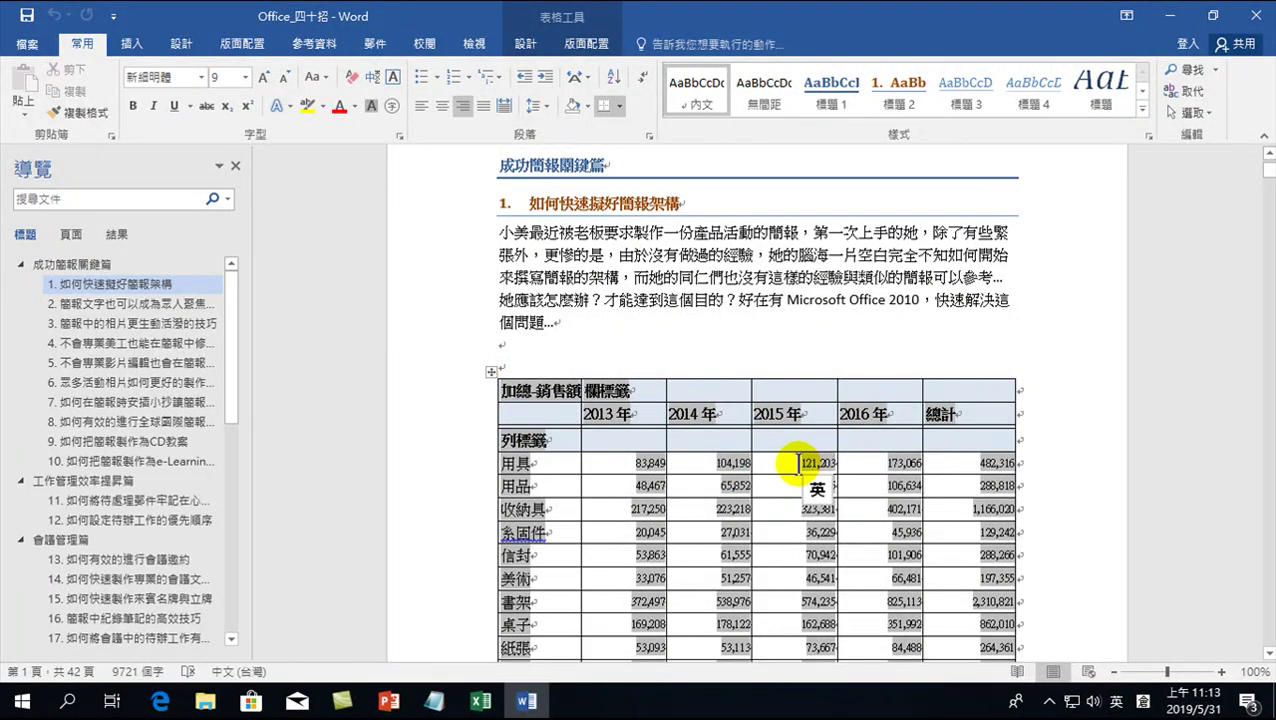
Switch to the Excel workbook 超市範例 and copy the entire PivotTable on 工作表2.
left_click(480, 702)
left_click(467, 471)
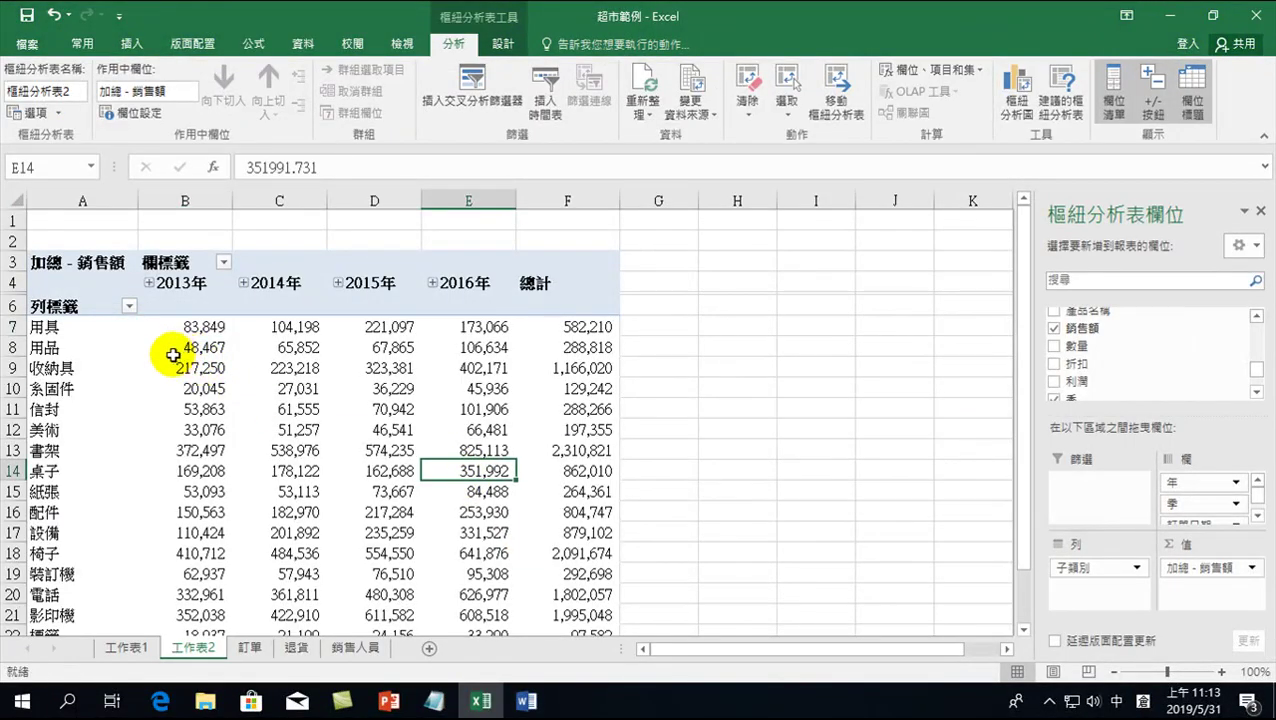
left_click(45, 258)
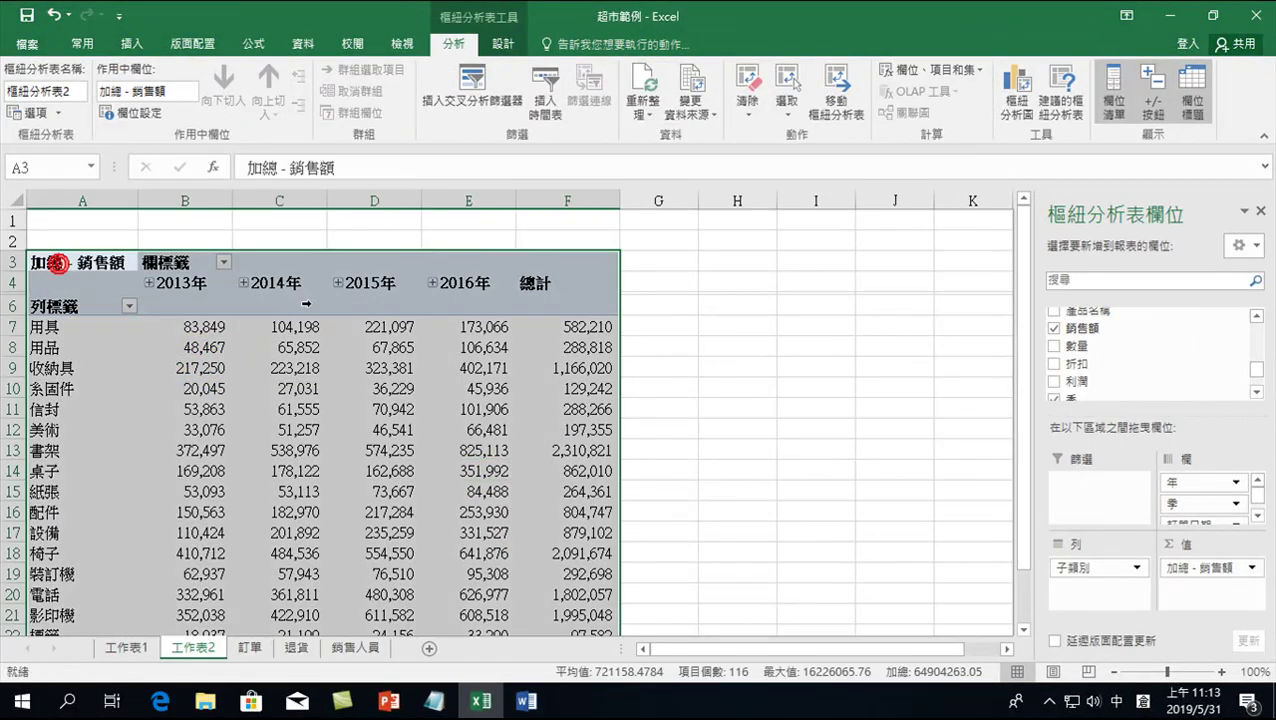
right_click(256, 402)
left_click(296, 408)
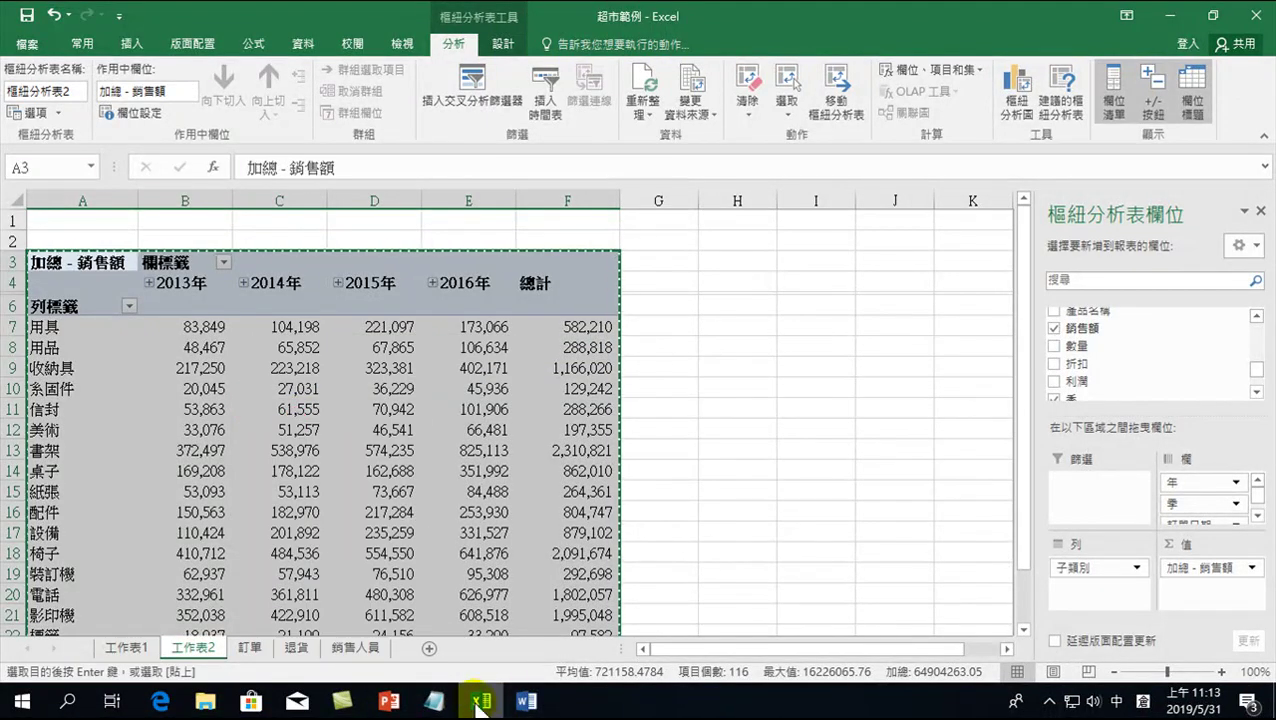
Switch to Word and insert three blank lines between the 關鍵步驟 paragraph and Step 1 on the second page.
left_click(527, 703)
scroll(584, 515, "down", 10)
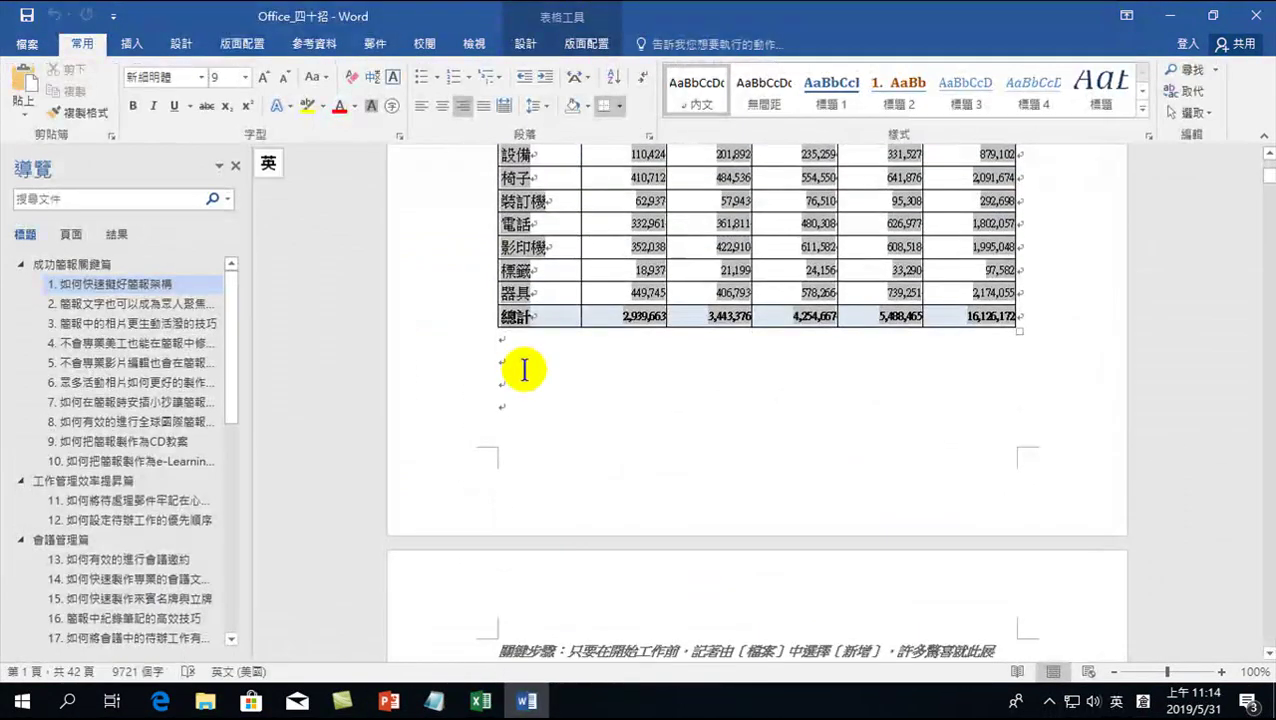
left_click(516, 380)
scroll(520, 400, "down", 5)
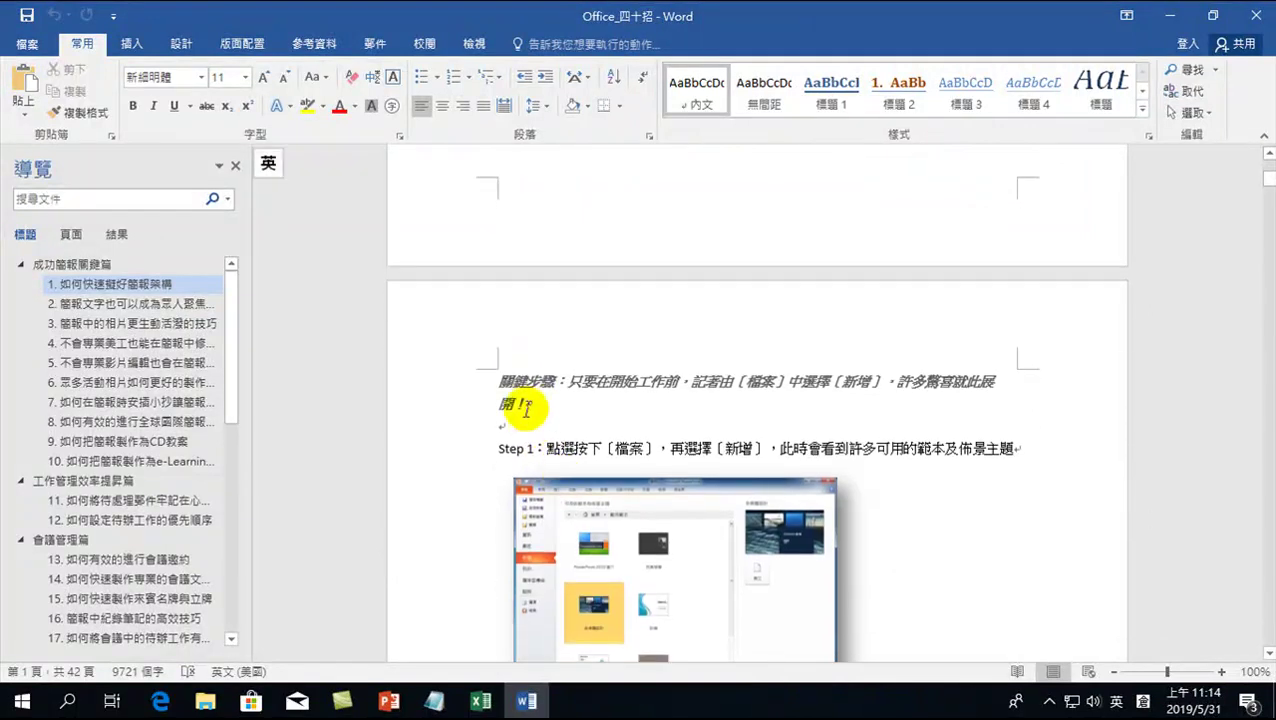
key("Return")
key("Return")
key("Return")
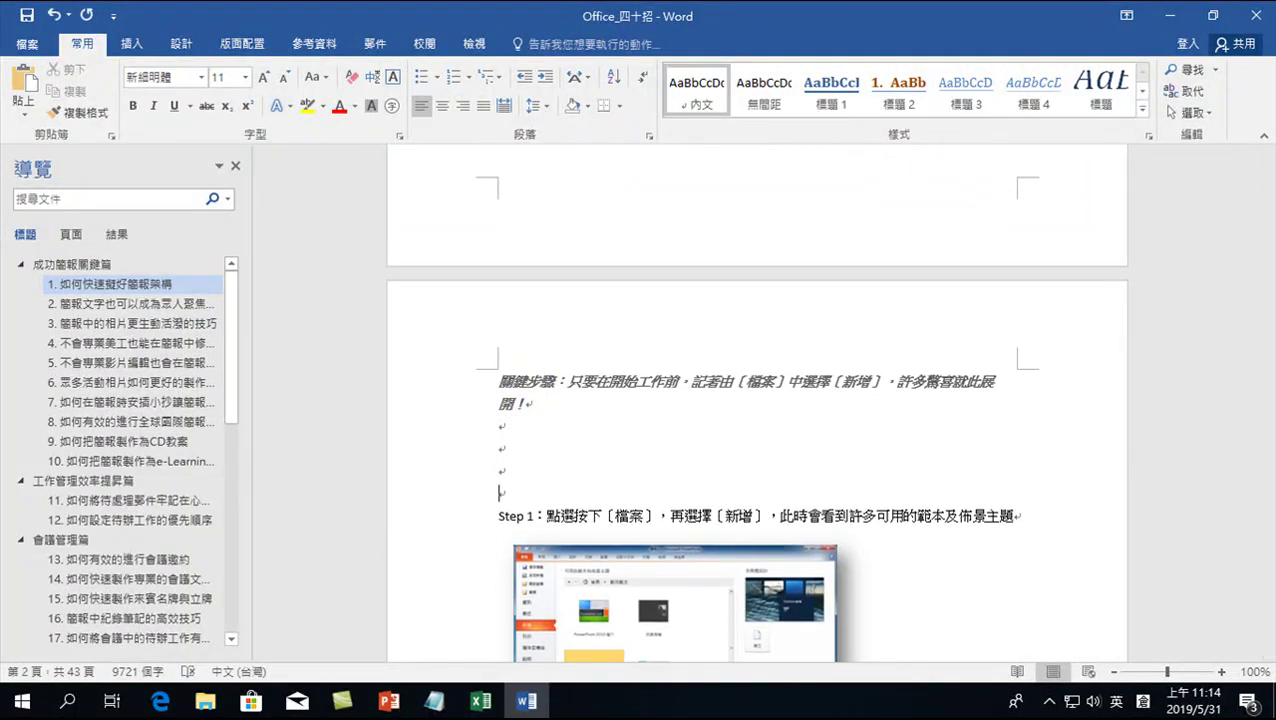
Paste the copied PivotTable into the blank lines above Step 1 as a linked table in HTML 格式.
right_click(497, 448)
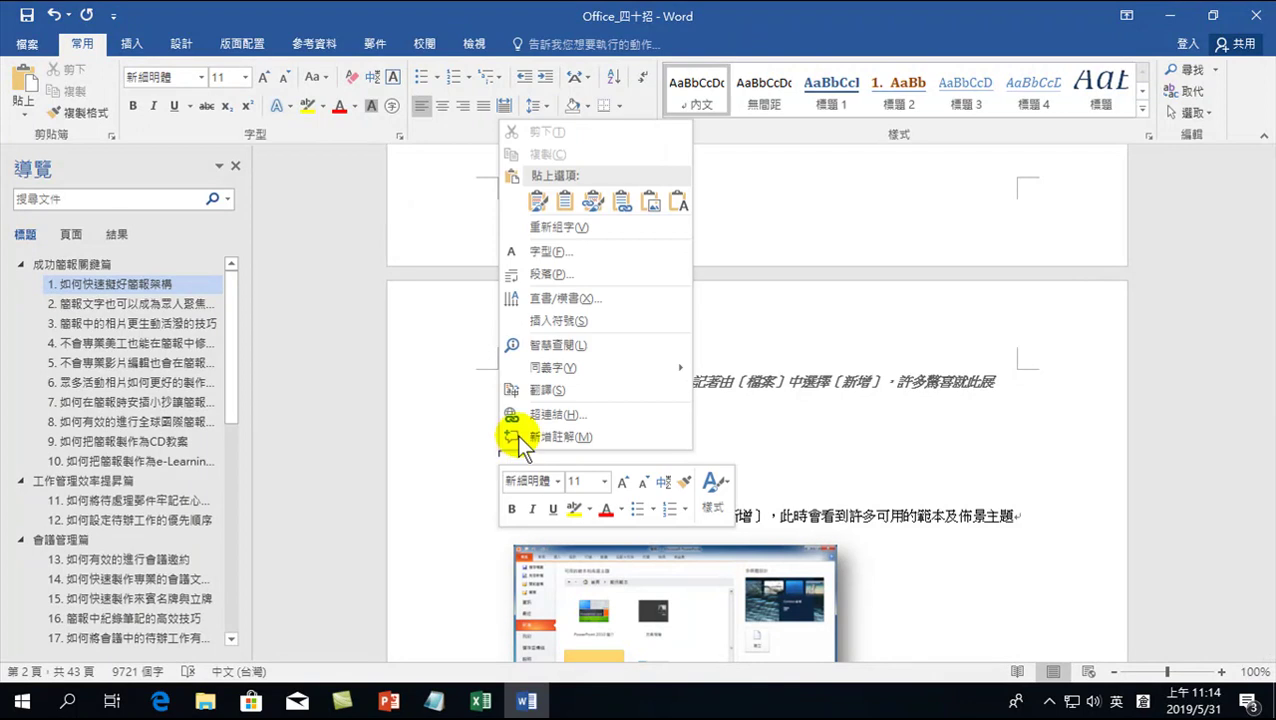
left_click(85, 44)
left_click(25, 110)
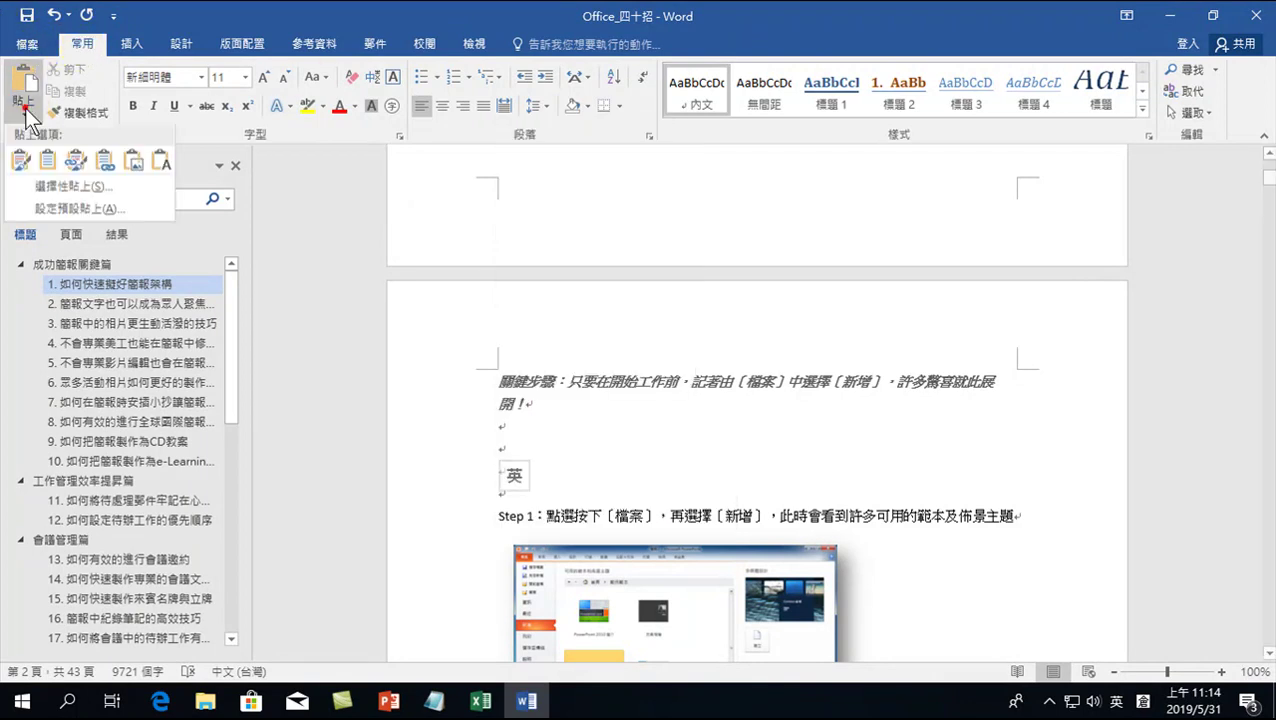
left_click(62, 188)
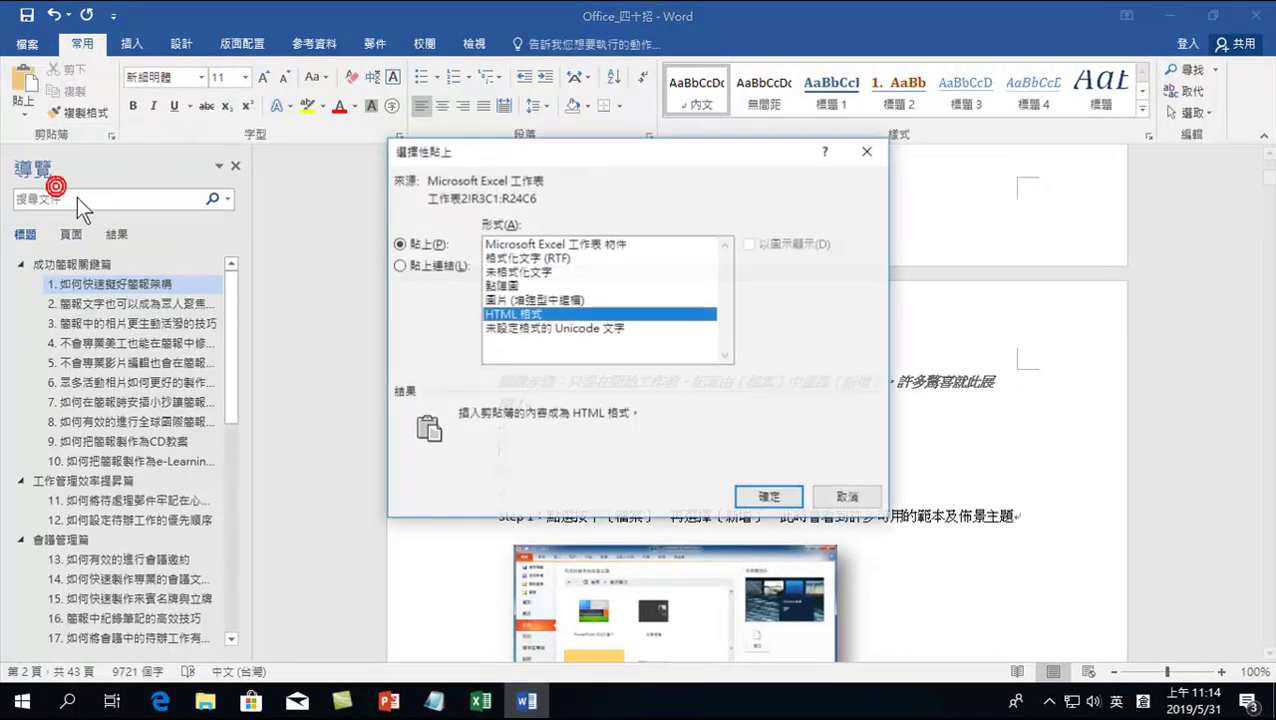
left_click(400, 265)
left_click(789, 501)
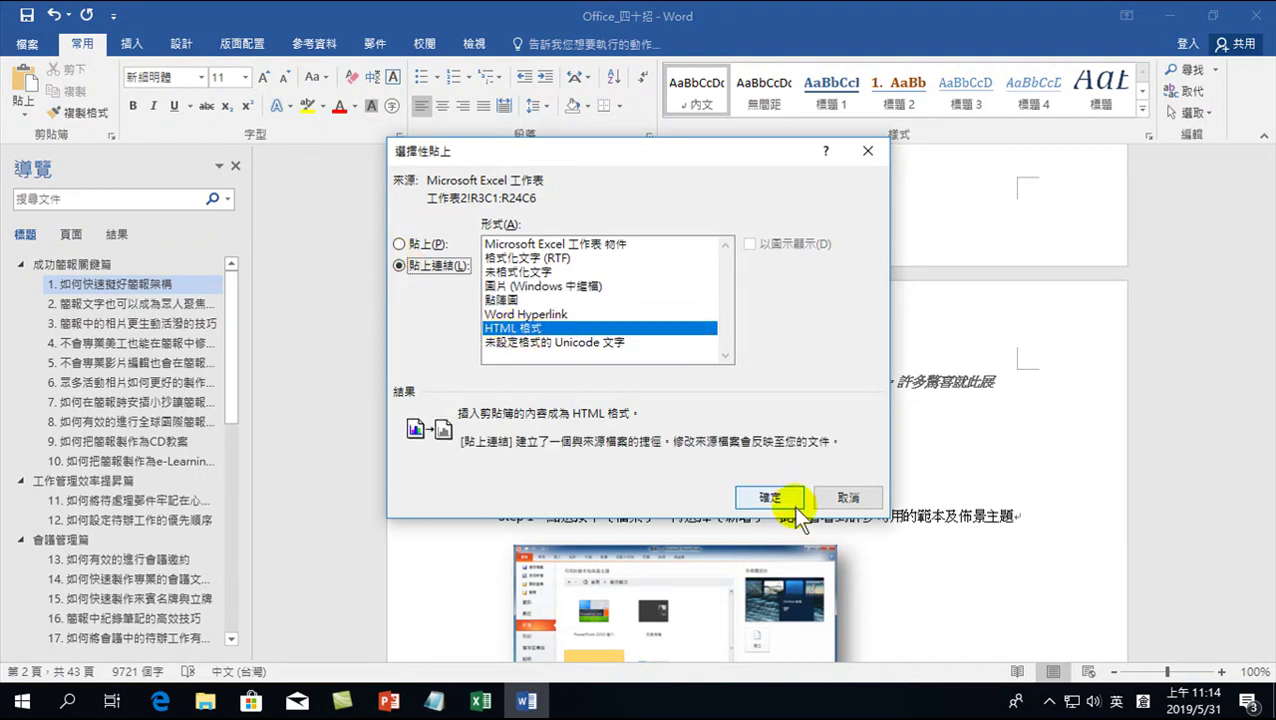
scroll(778, 436, "up", 6)
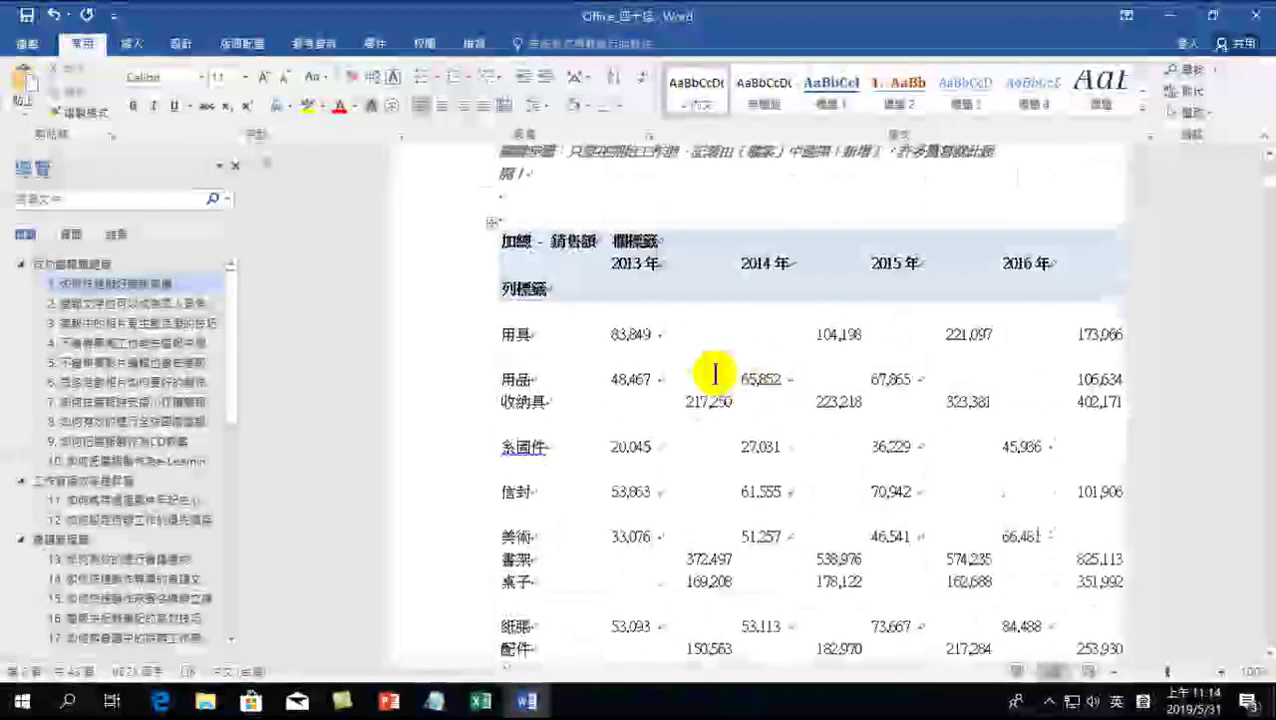
Select the whole pasted sales table and autofit it to the window width.
left_click(491, 402)
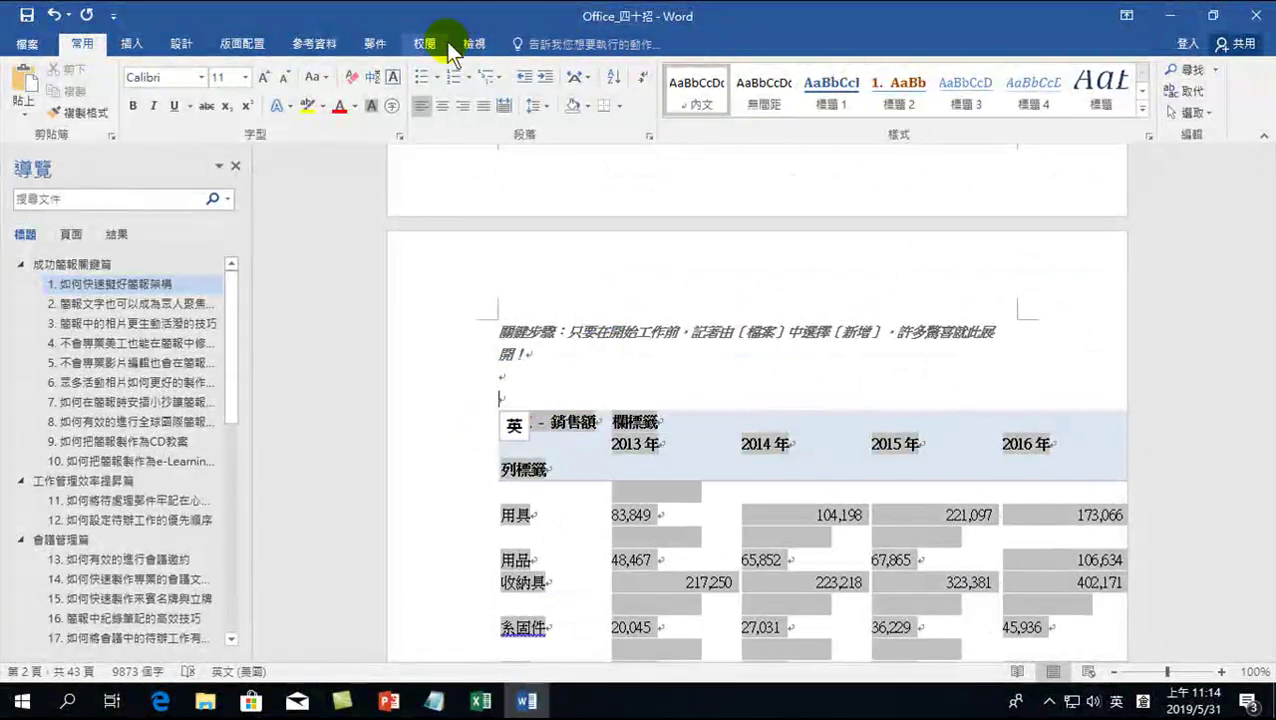
left_click(597, 520)
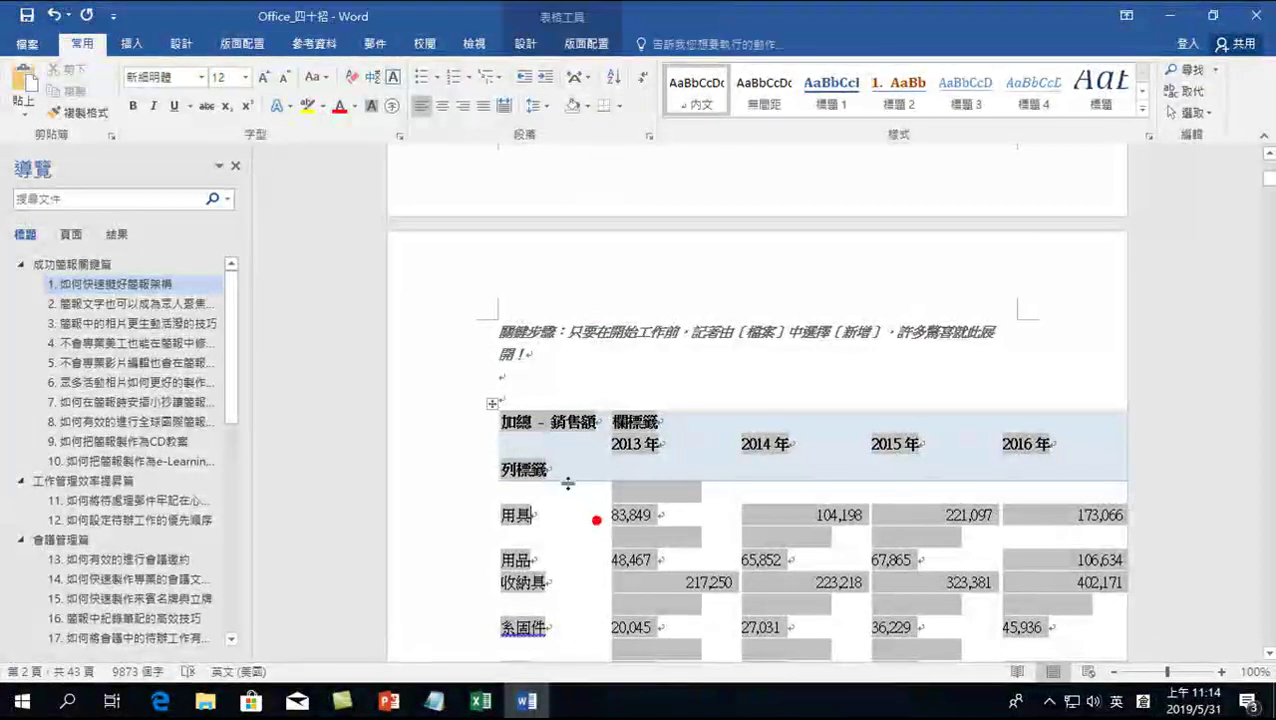
left_click(491, 402)
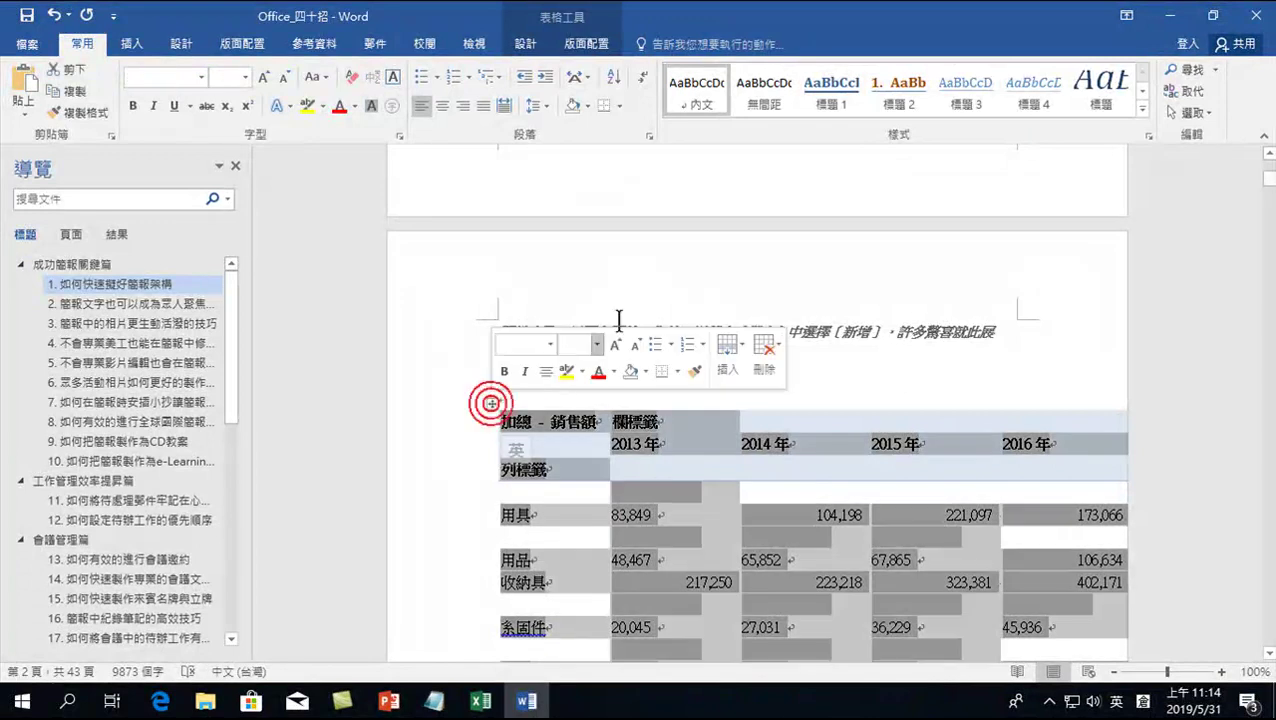
left_click(578, 42)
left_click(611, 100)
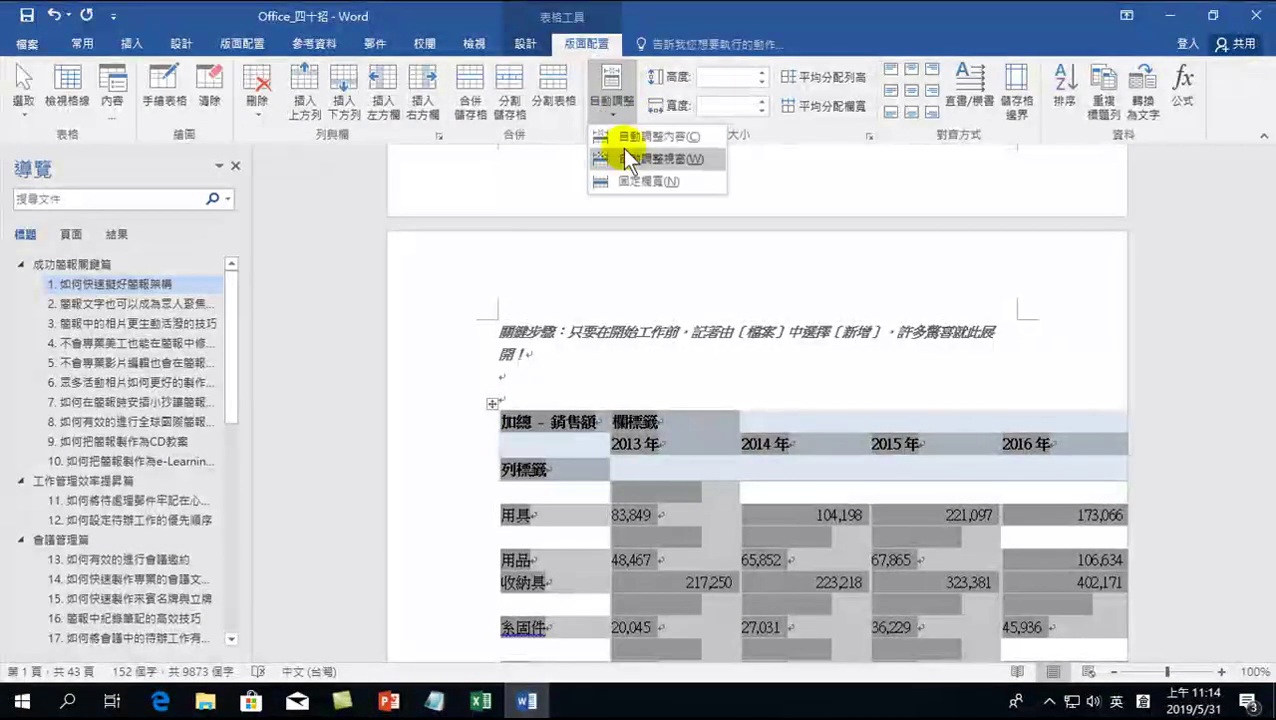
left_click(637, 160)
left_click(770, 513)
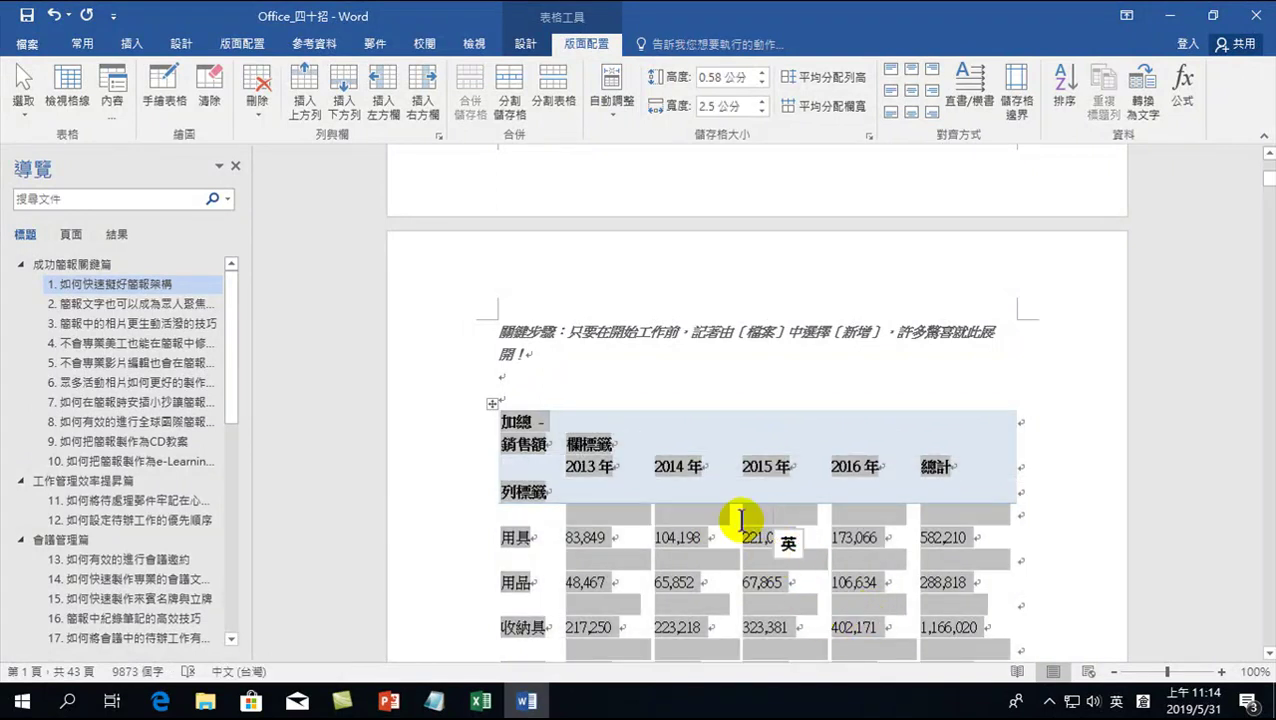
Switch to the Excel workbook 超市範例 and set the 銷售額 of the Tenex 燈泡, 黑色 order in row 32 of 訂單 to 123.
left_click(482, 703)
left_click(459, 324)
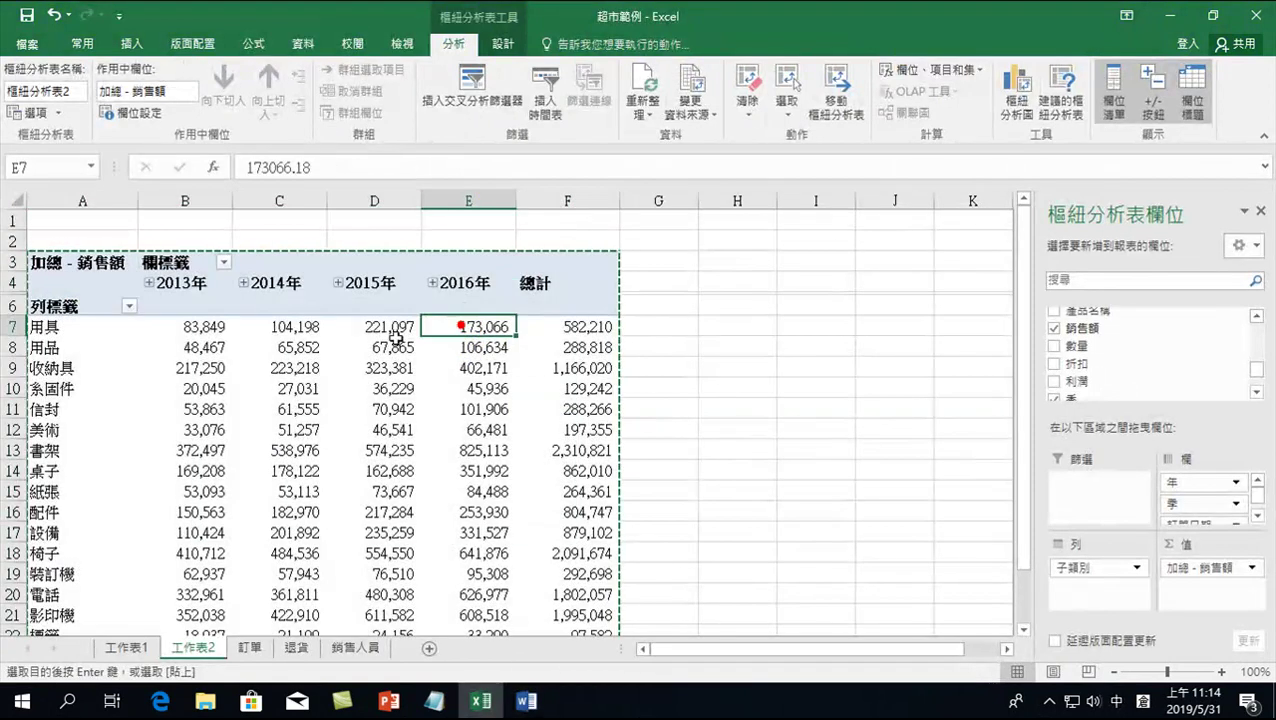
left_click(250, 648)
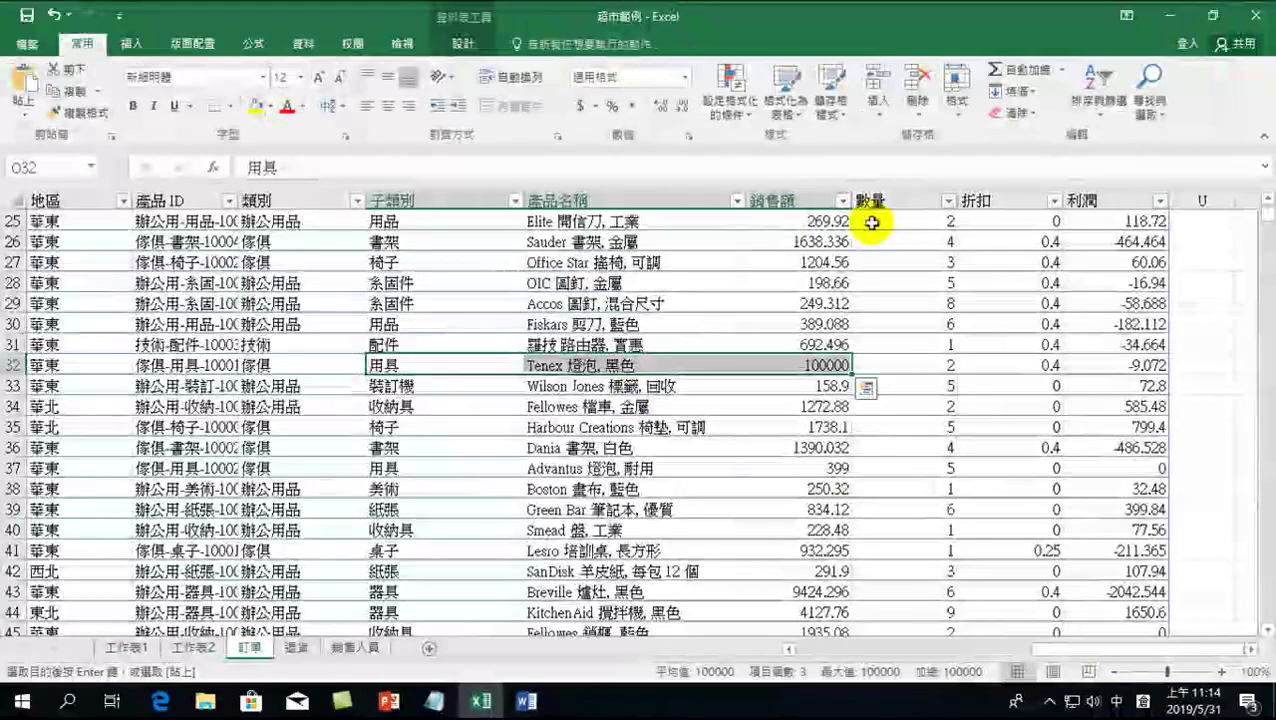
scroll(842, 345, "up", 4)
left_click(800, 550)
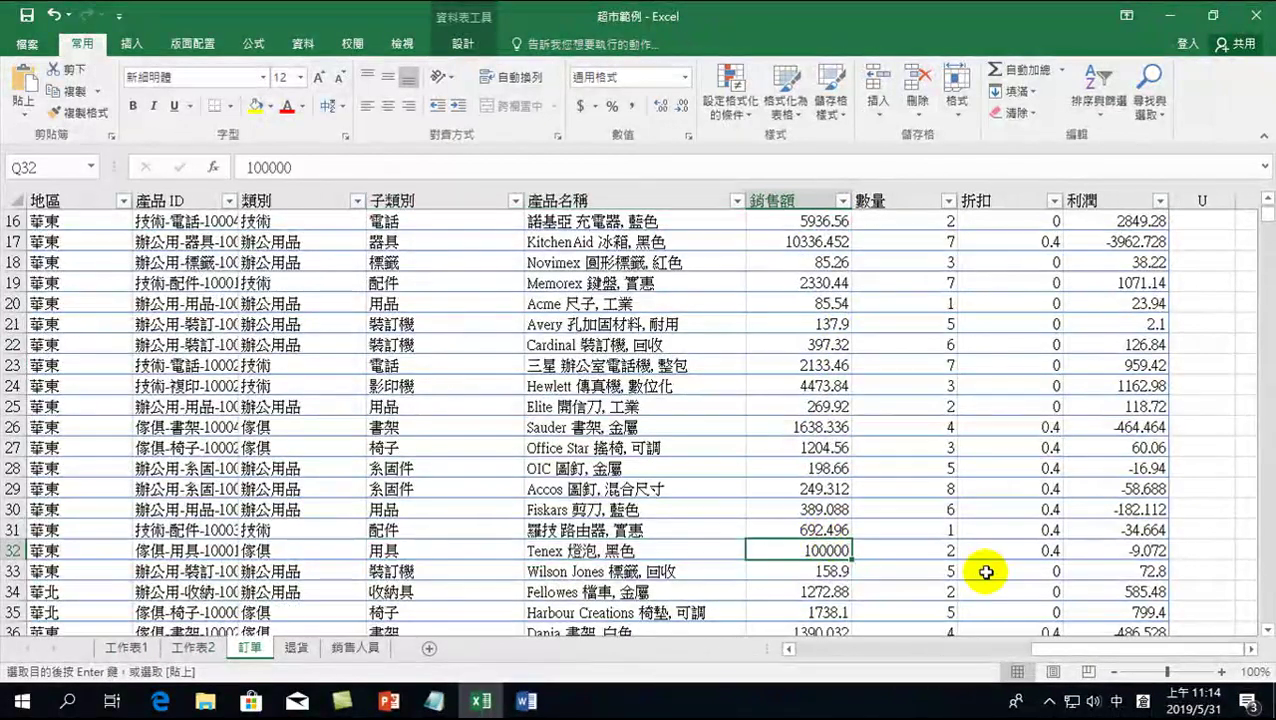
type("123")
key("Return")
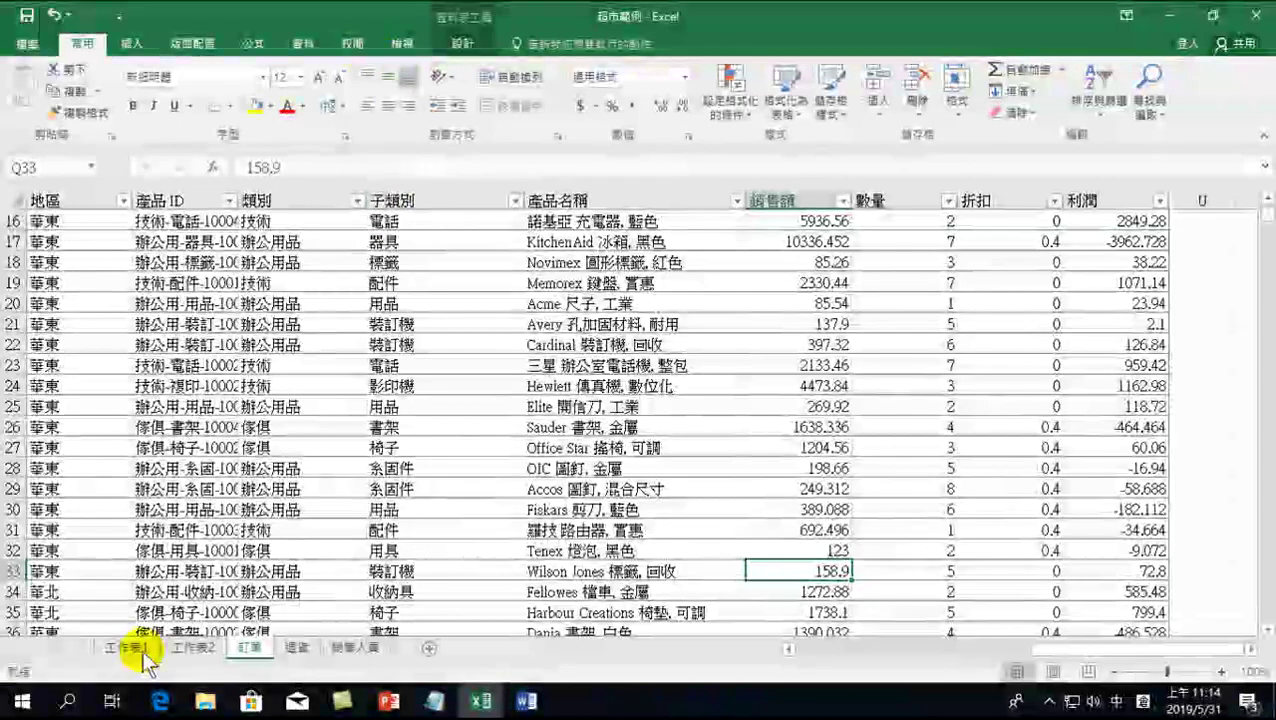
Refresh the PivotTable on 工作表2 with the changed order data.
left_click(193, 650)
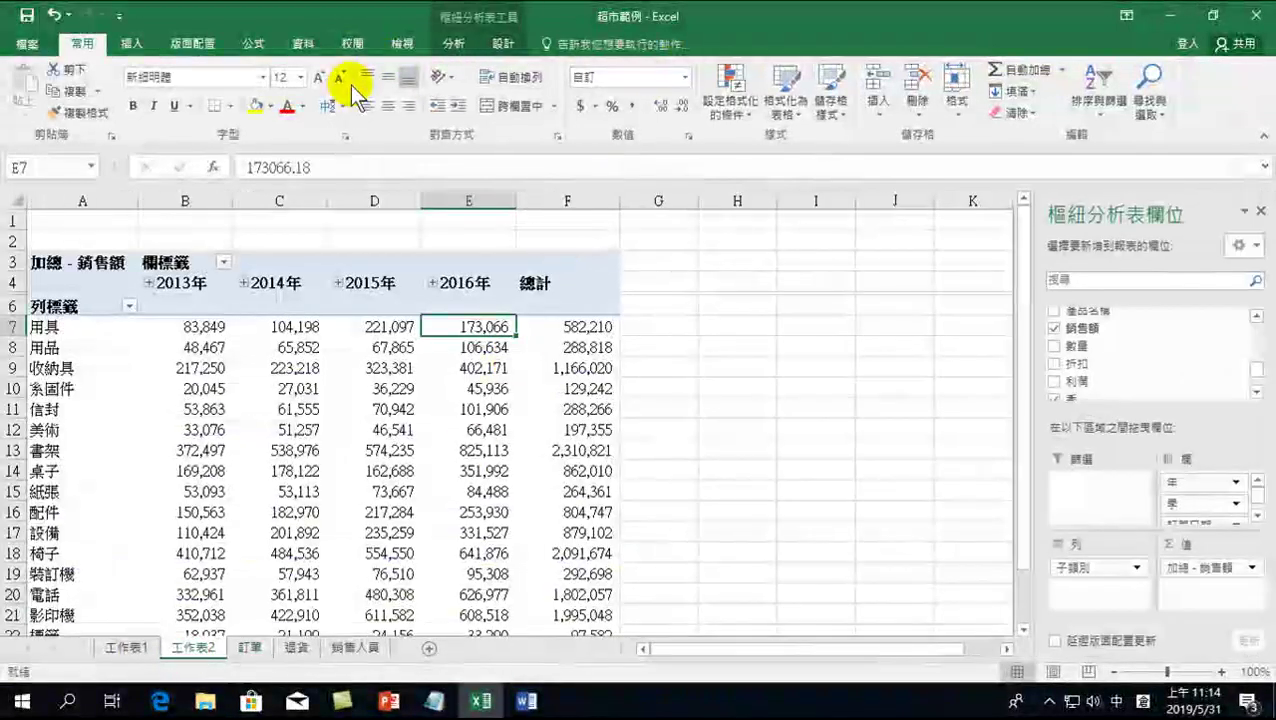
left_click(466, 44)
left_click(643, 88)
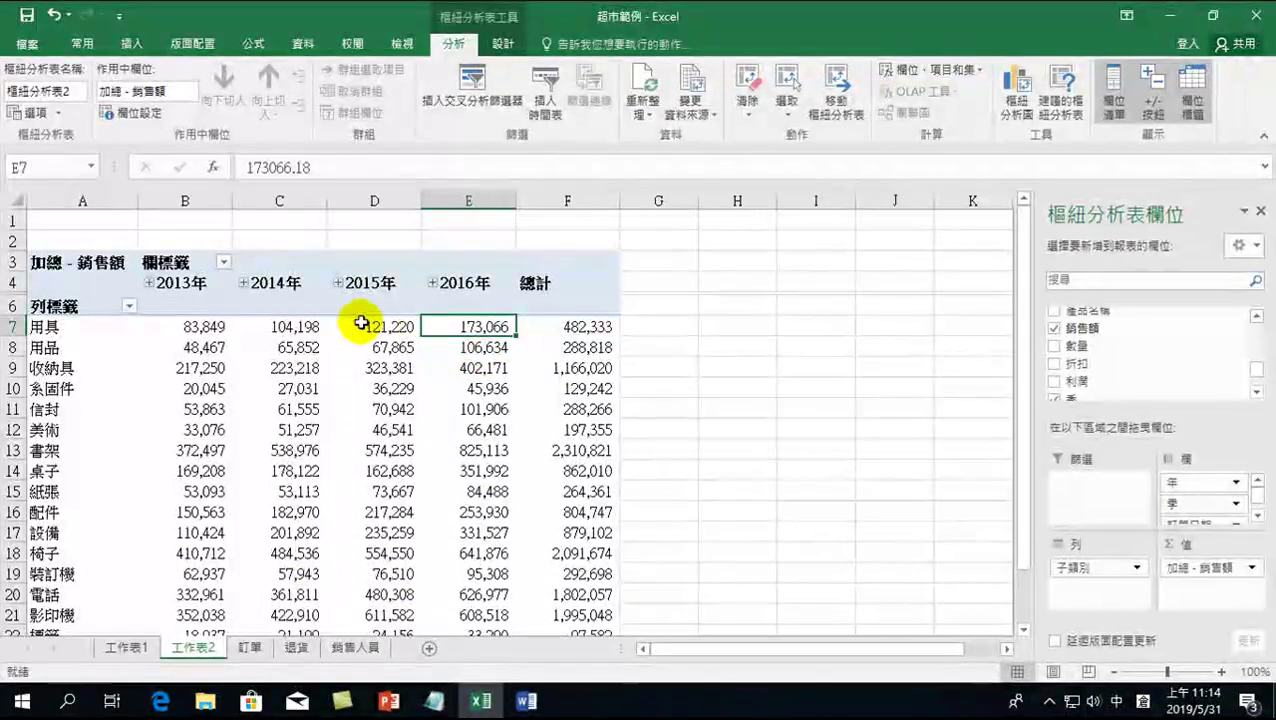
Switch to Word and cut the whole linked sales table out of the second page.
left_click(524, 700)
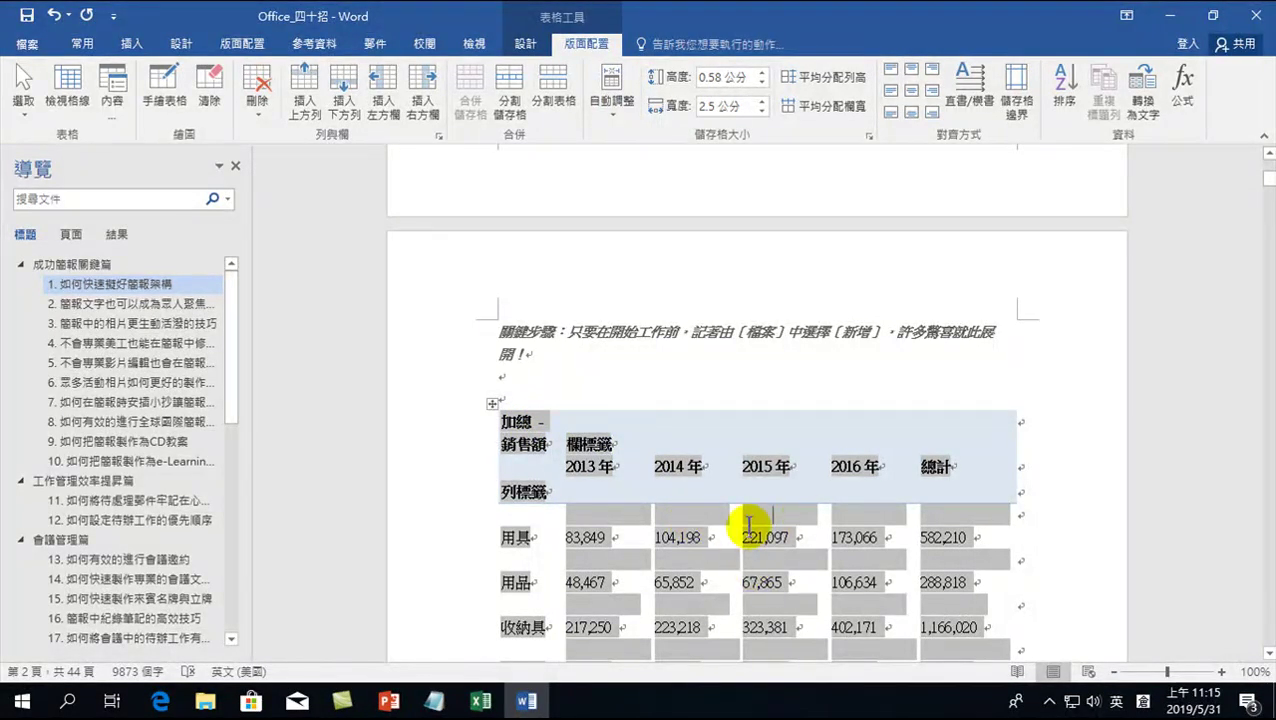
left_click(494, 404)
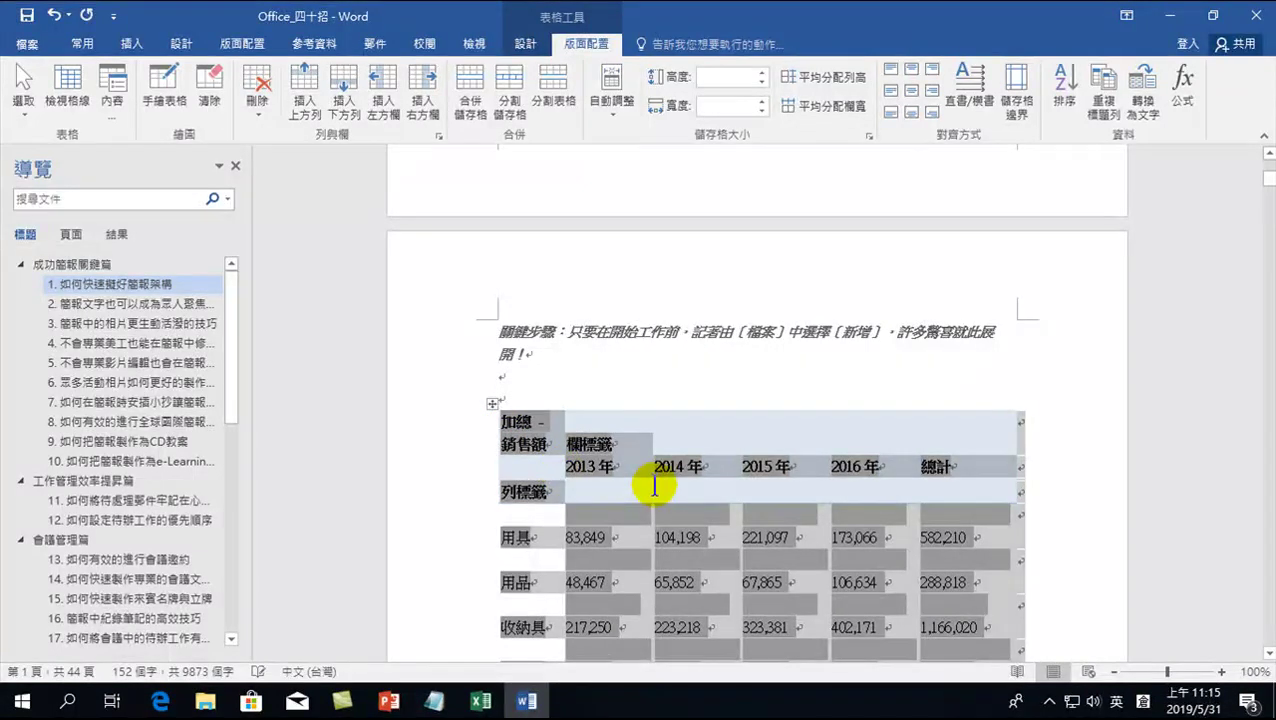
key("Delete")
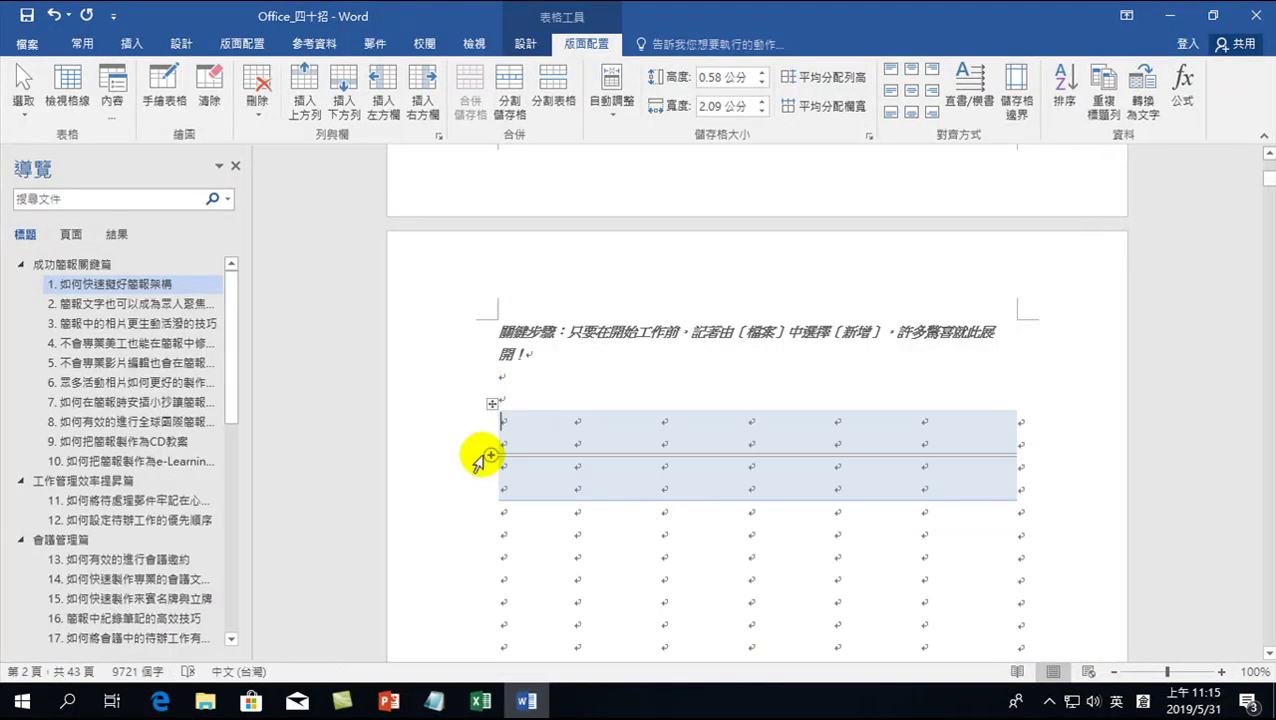
key("ctrl+z")
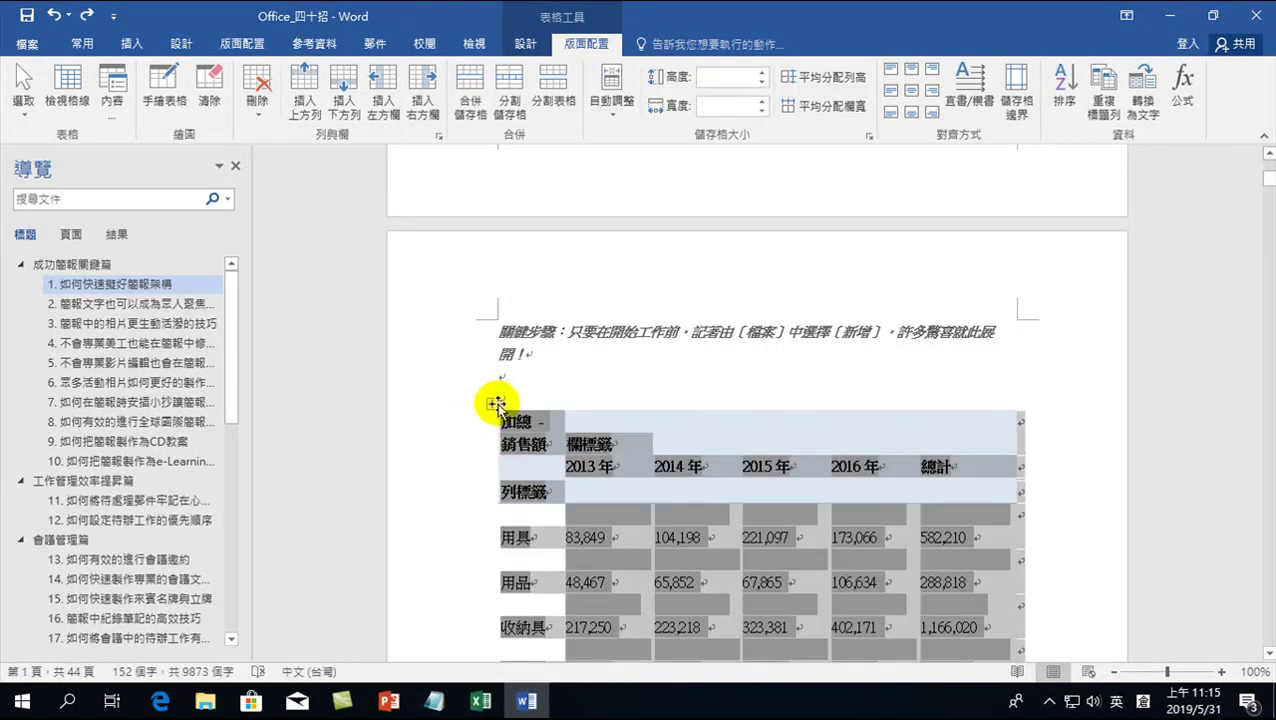
right_click(495, 404)
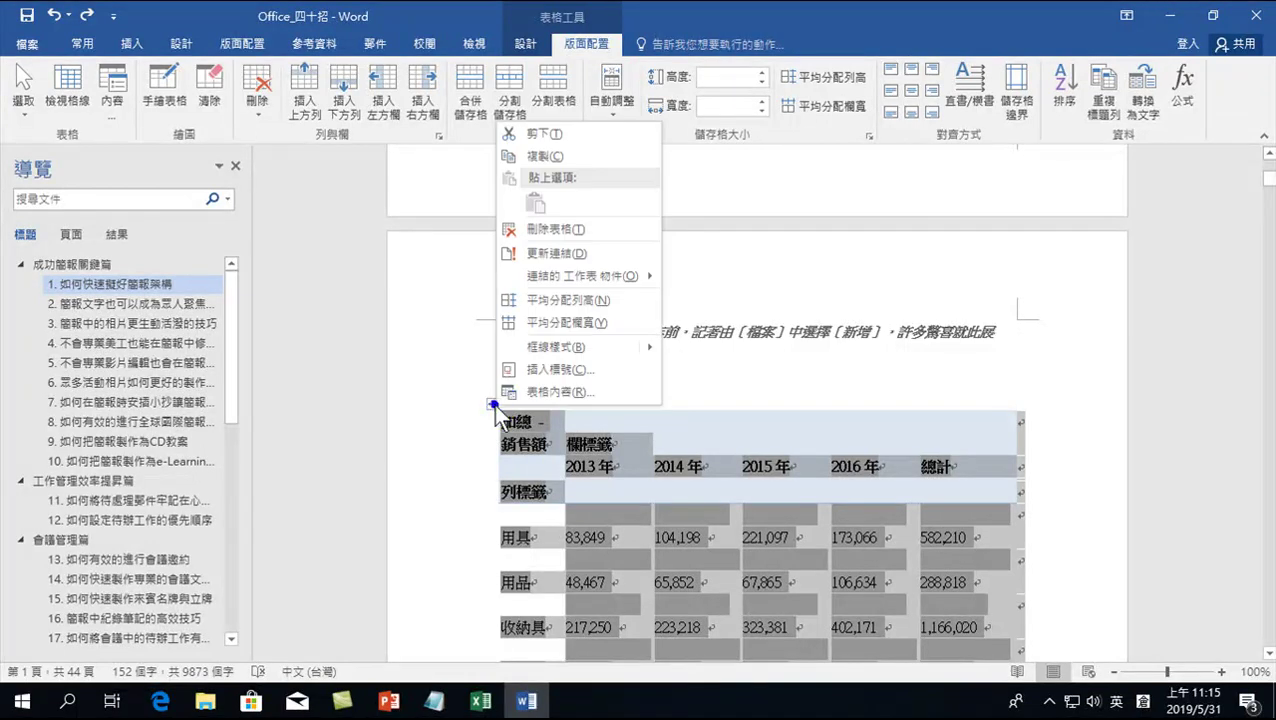
left_click(541, 126)
left_click(526, 475)
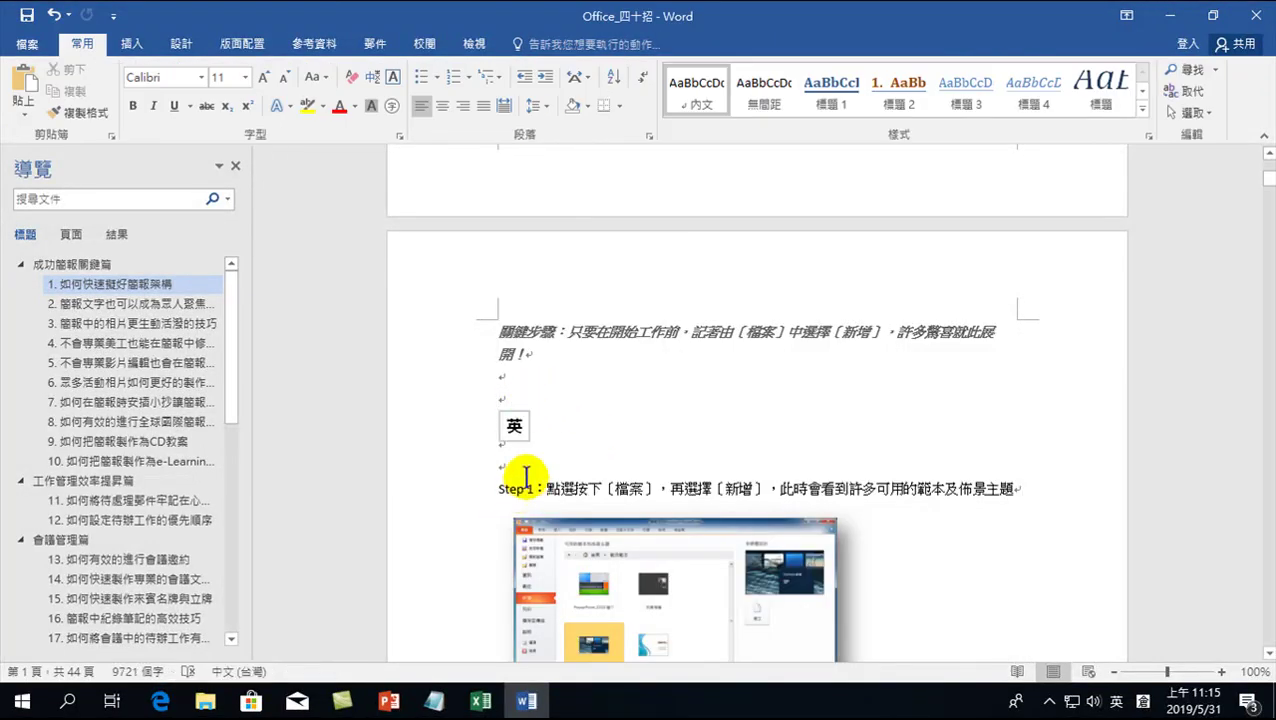
Switch to the Excel workbook 超市範例 and copy the entire refreshed PivotTable on 工作表2.
left_click(500, 703)
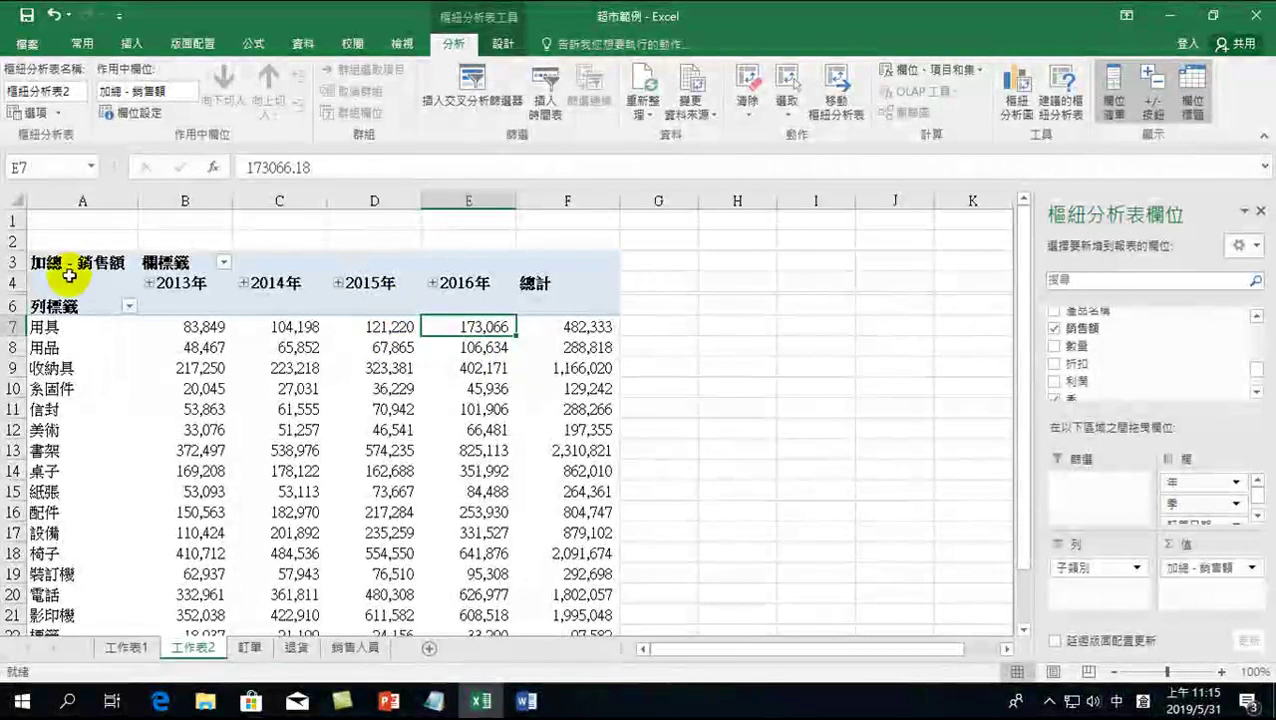
left_click(38, 262)
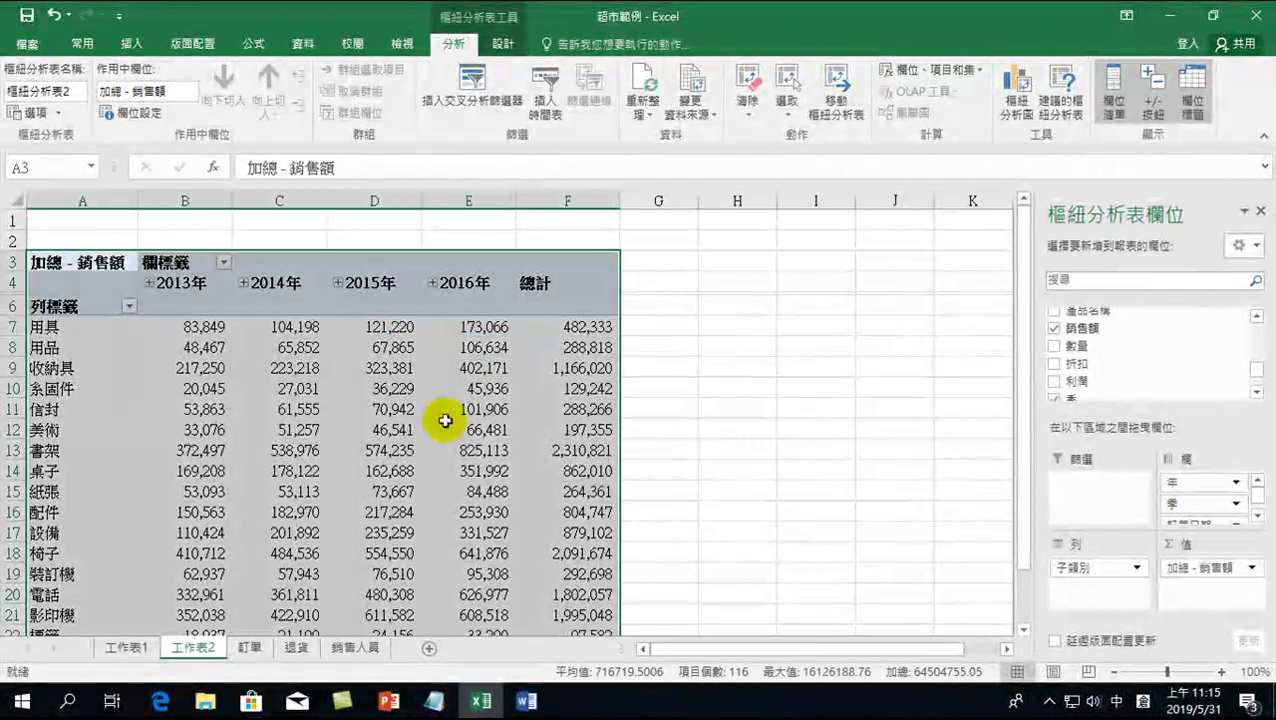
left_click(83, 44)
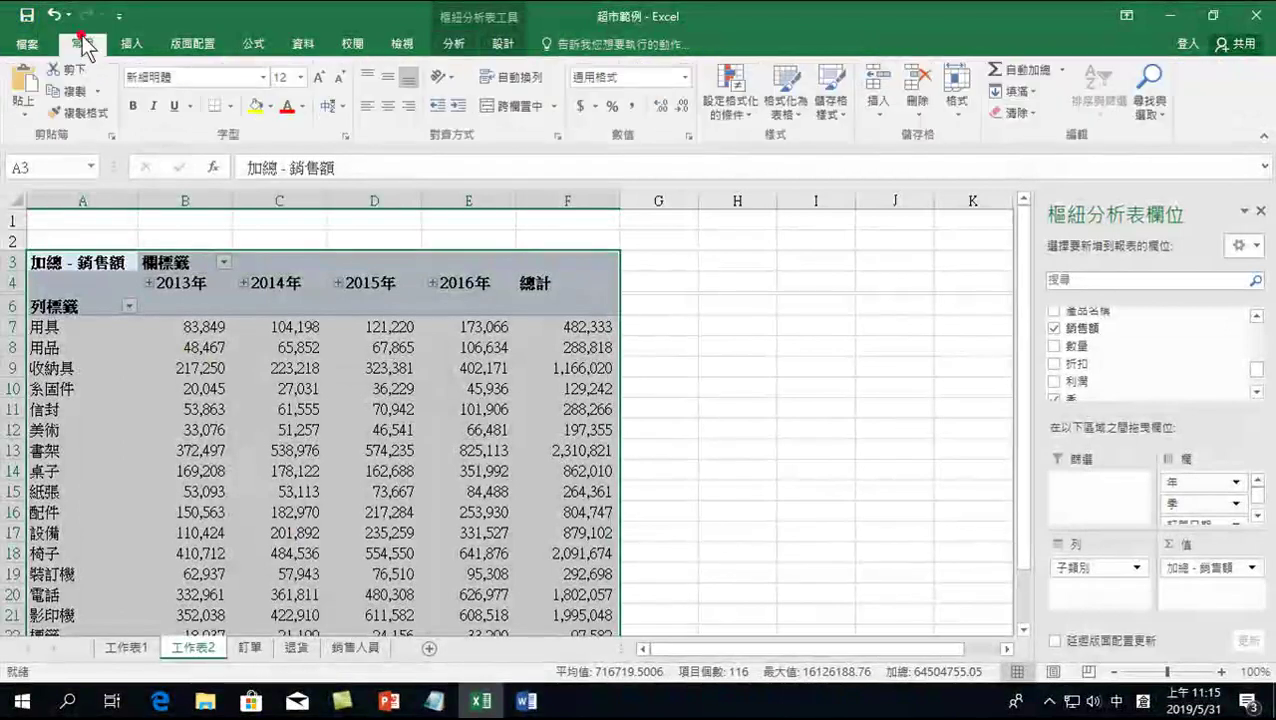
left_click(80, 97)
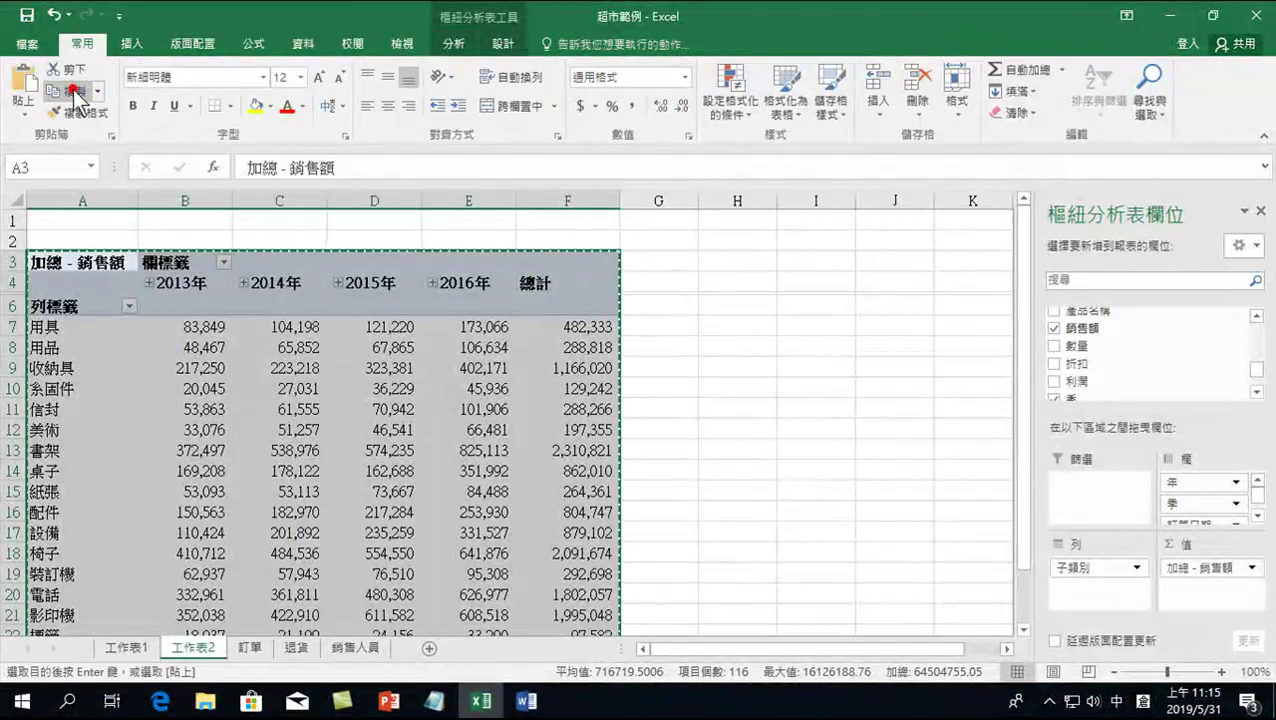
Switch to Word and paste the refreshed PivotTable above Step 1 as a linked table in HTML 格式.
left_click(526, 701)
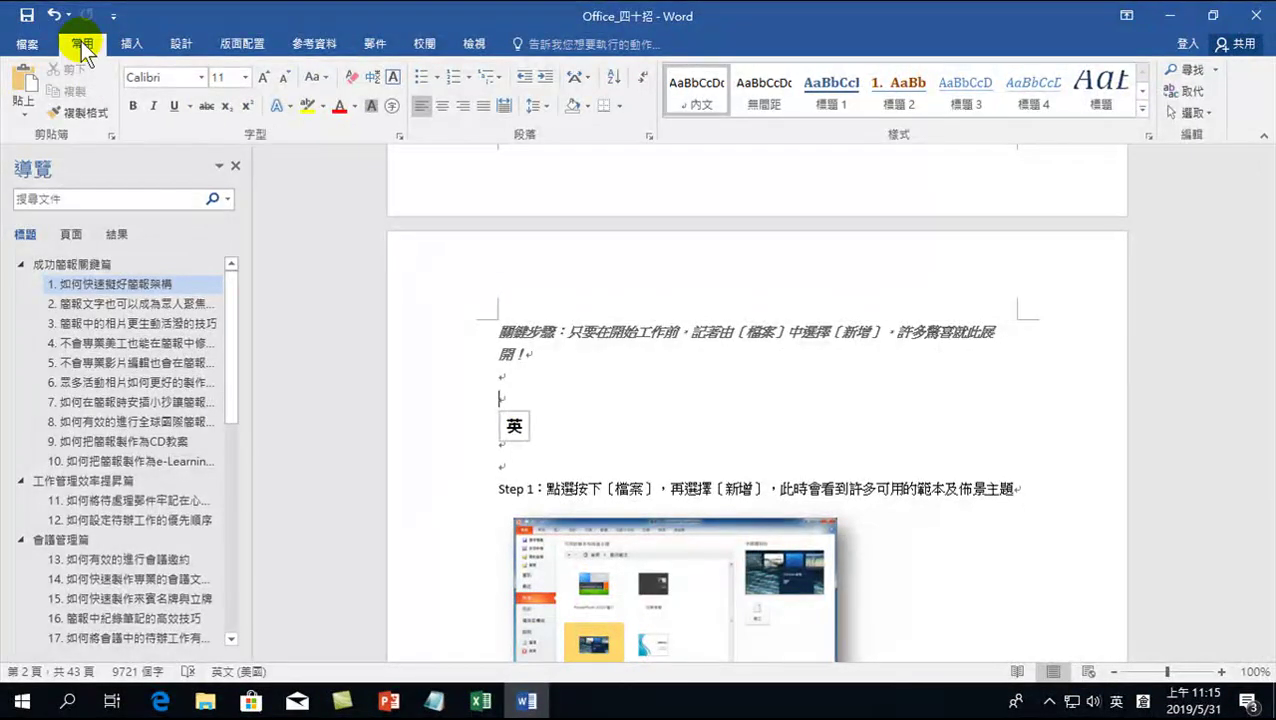
left_click(22, 106)
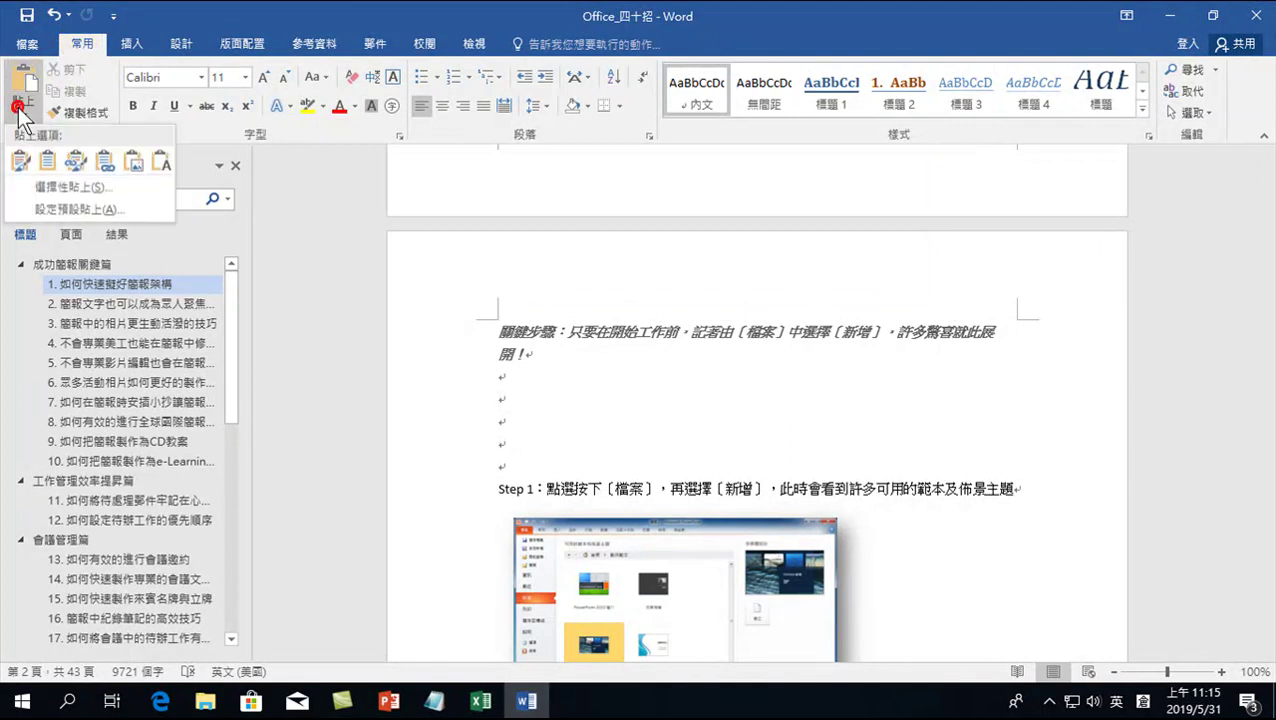
left_click(44, 188)
left_click(420, 265)
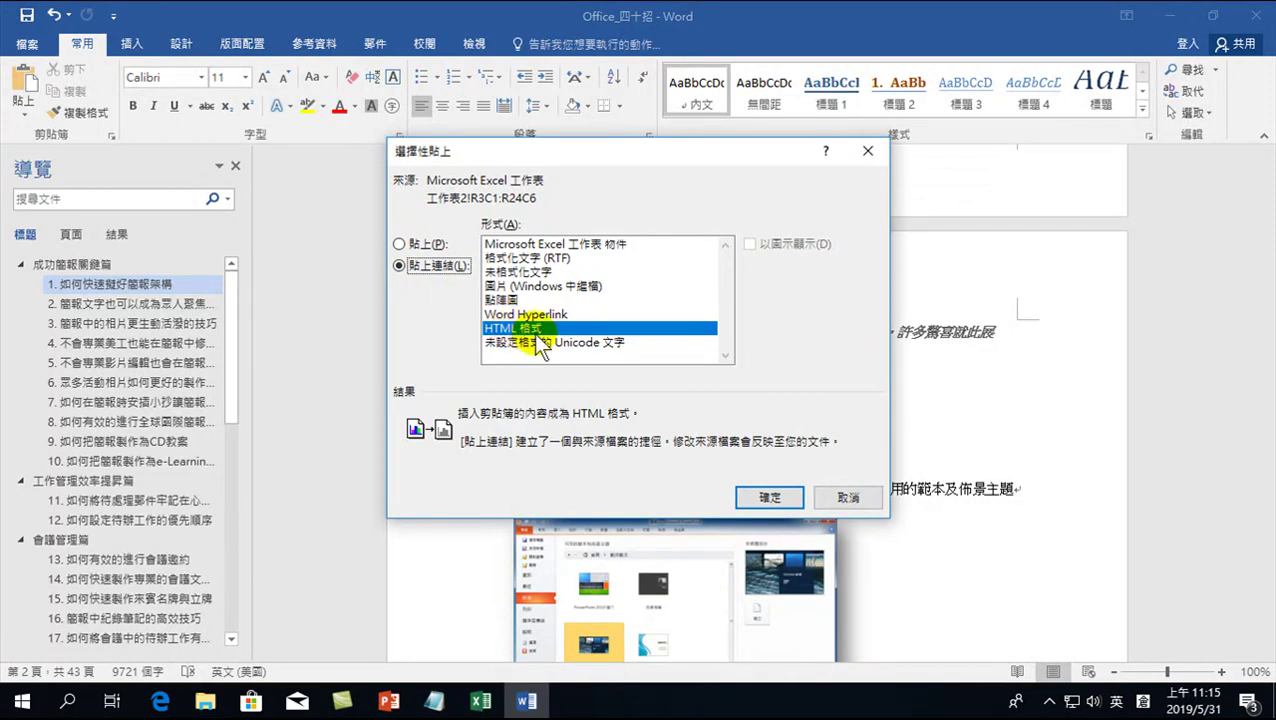
left_click(770, 497)
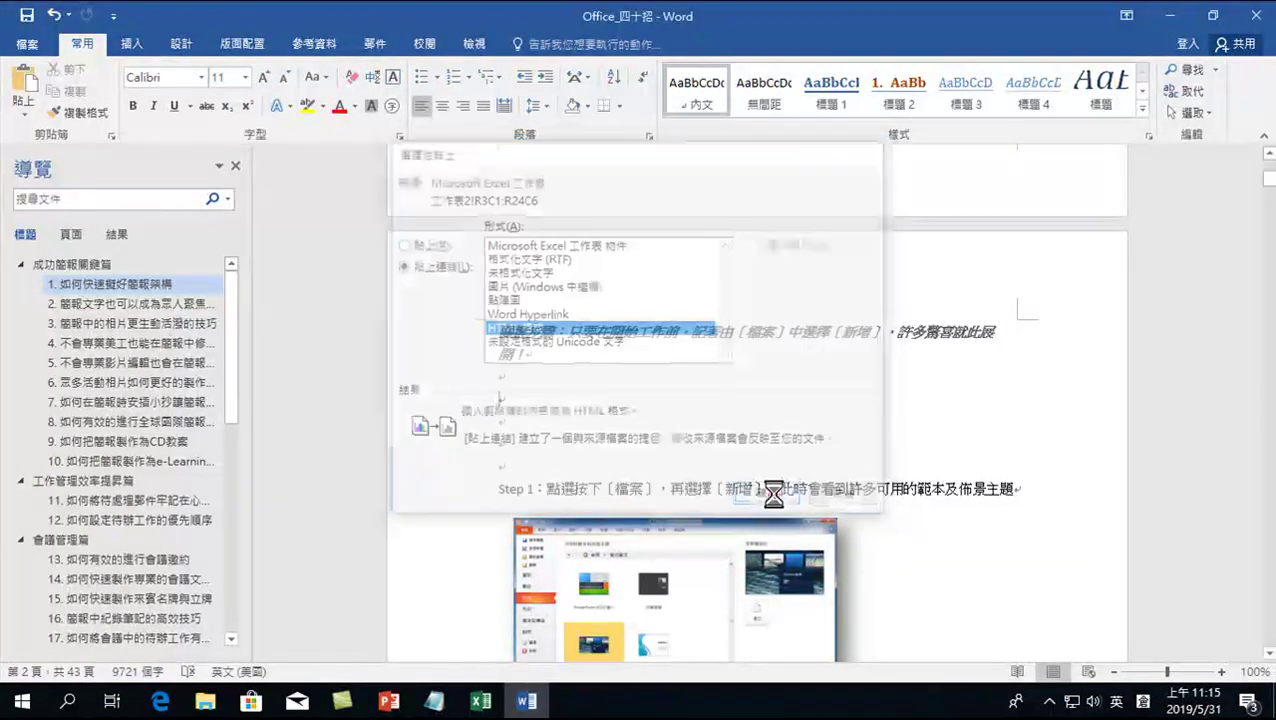
scroll(640, 440, "up", 3)
scroll(621, 433, "up", 3)
scroll(621, 433, "down", 3)
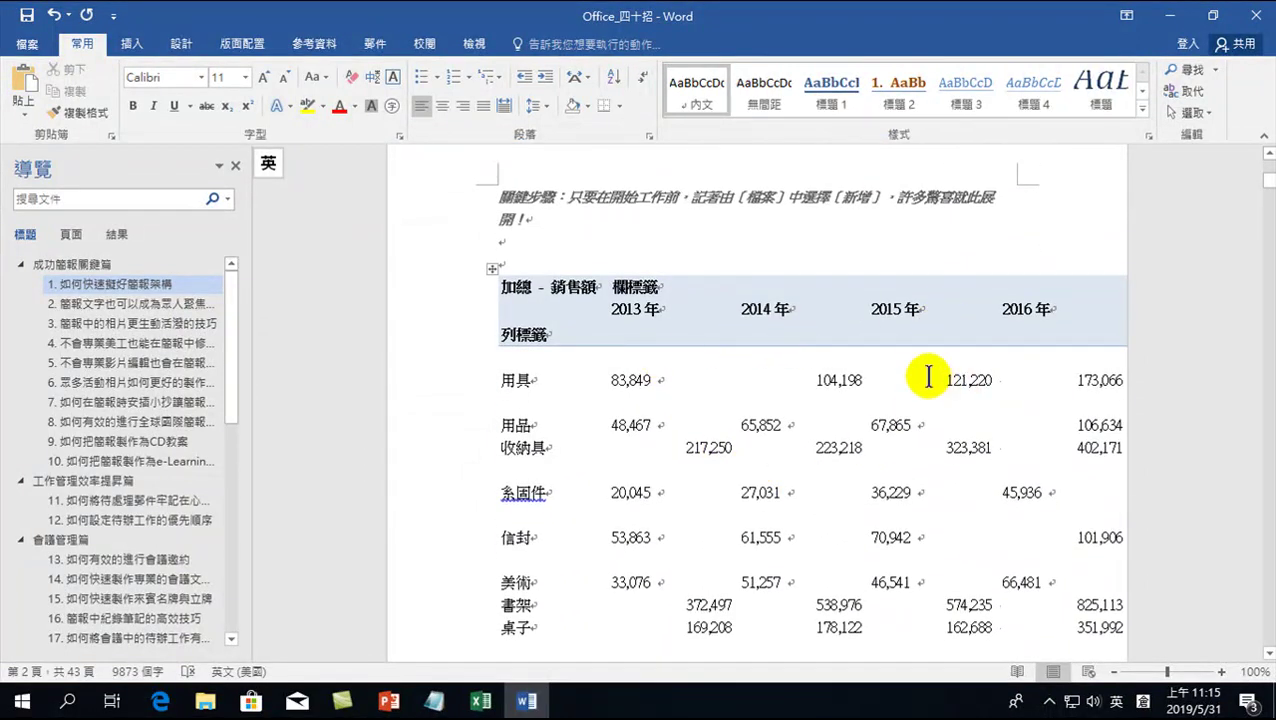
Compare the 2015年 figure for 用具 in the Word table with the Excel PivotTable and the source order cells O32:Q32 on 訂單.
left_click(883, 398)
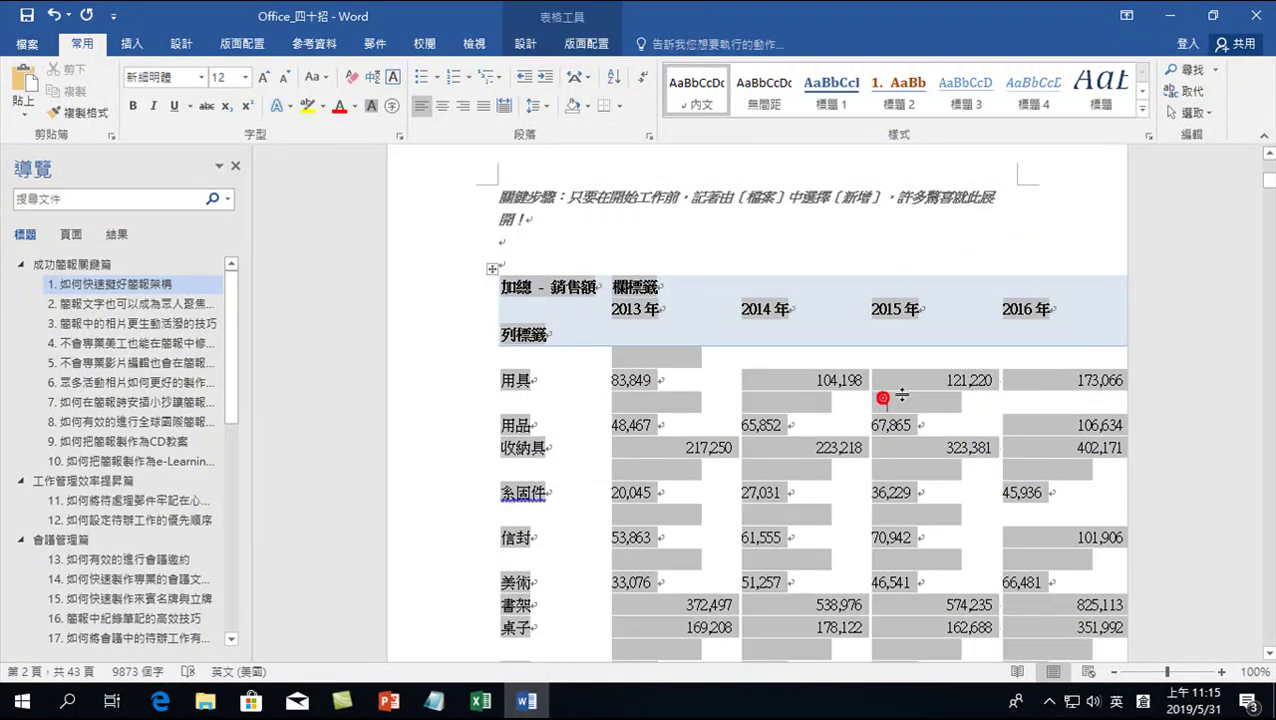
double_click(971, 381)
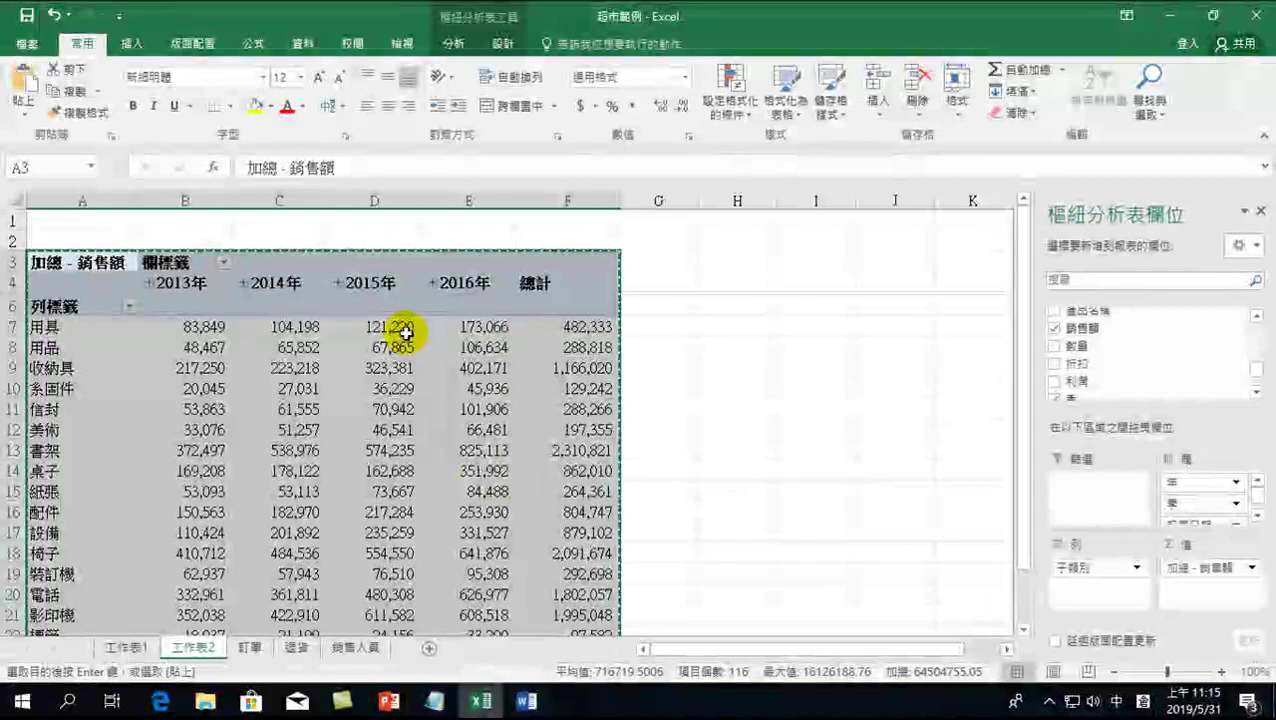
left_click(386, 330)
left_click(248, 648)
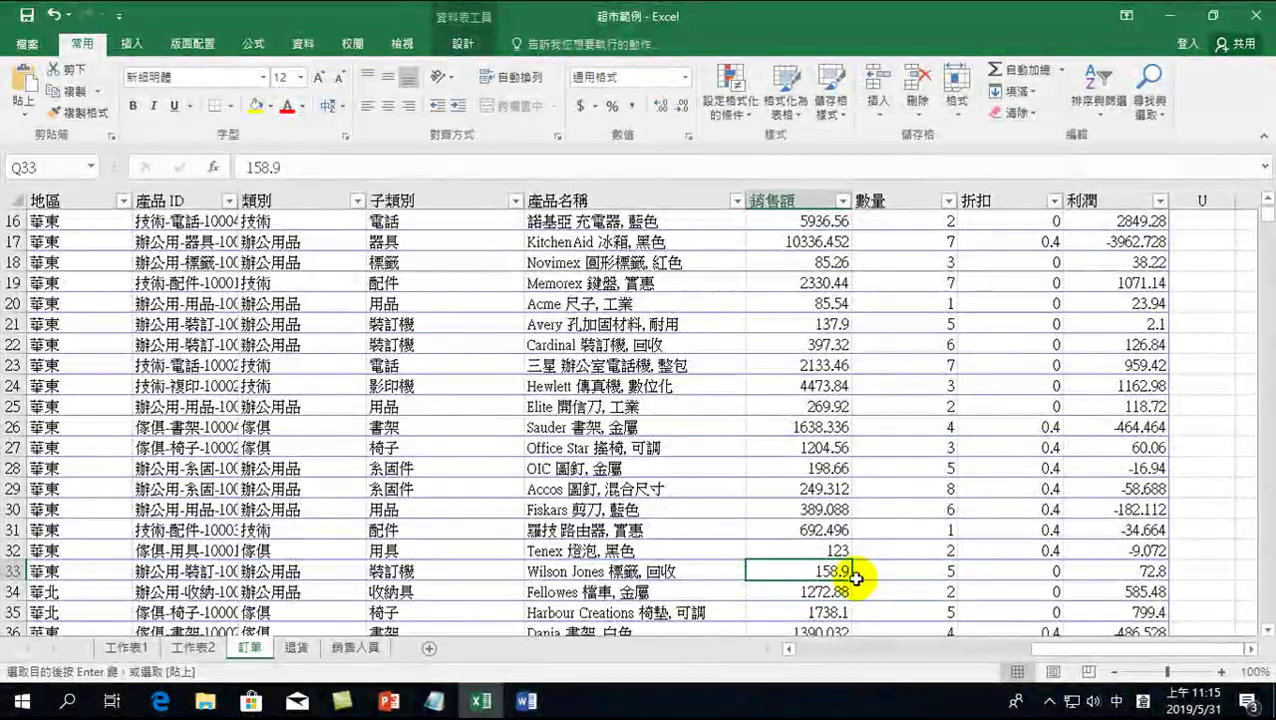
left_click_drag(385, 551, 805, 553)
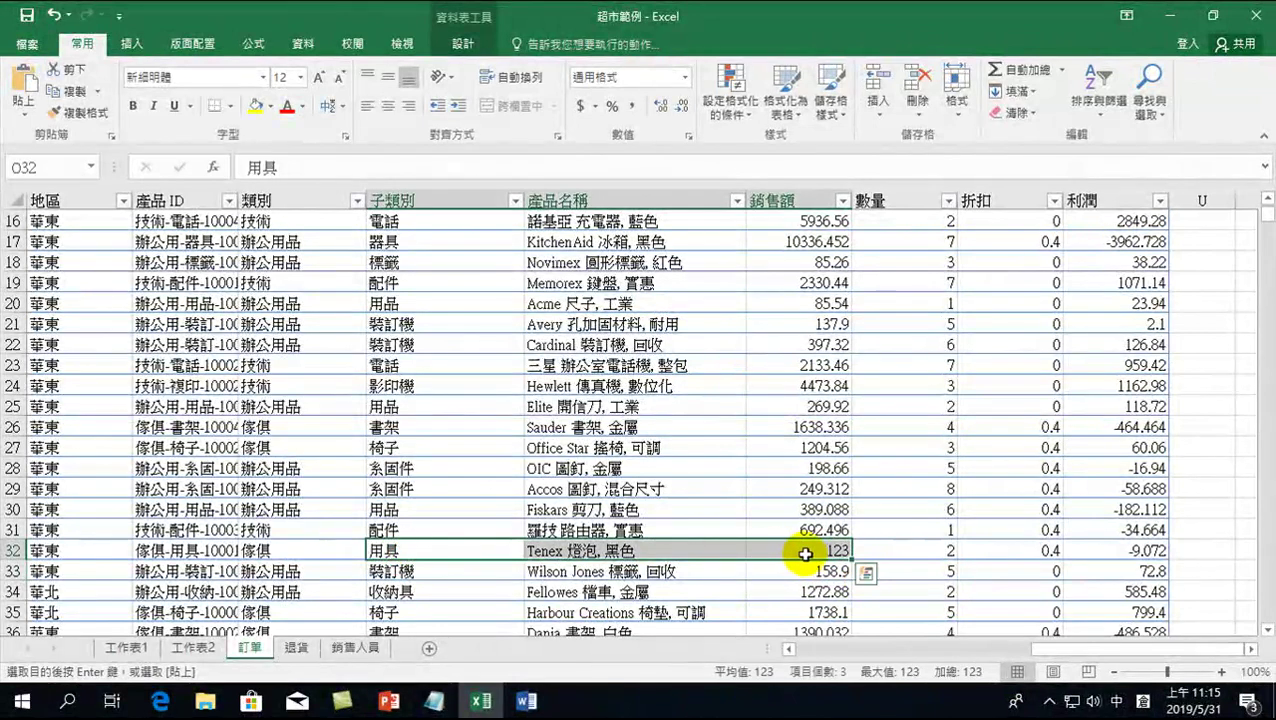
Set the 銷售額 value in Q32 on 訂單 to 100000 and refresh the PivotTable on 工作表2.
left_click(805, 553)
type("100000")
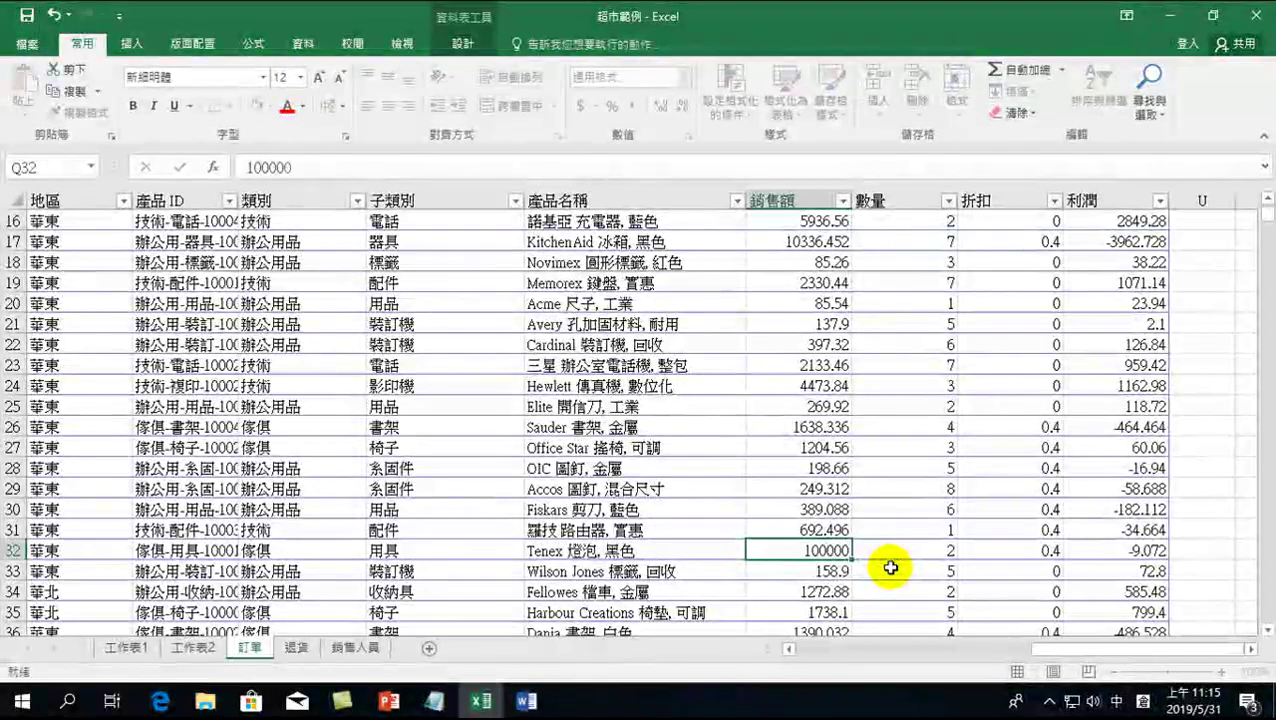
key("Return")
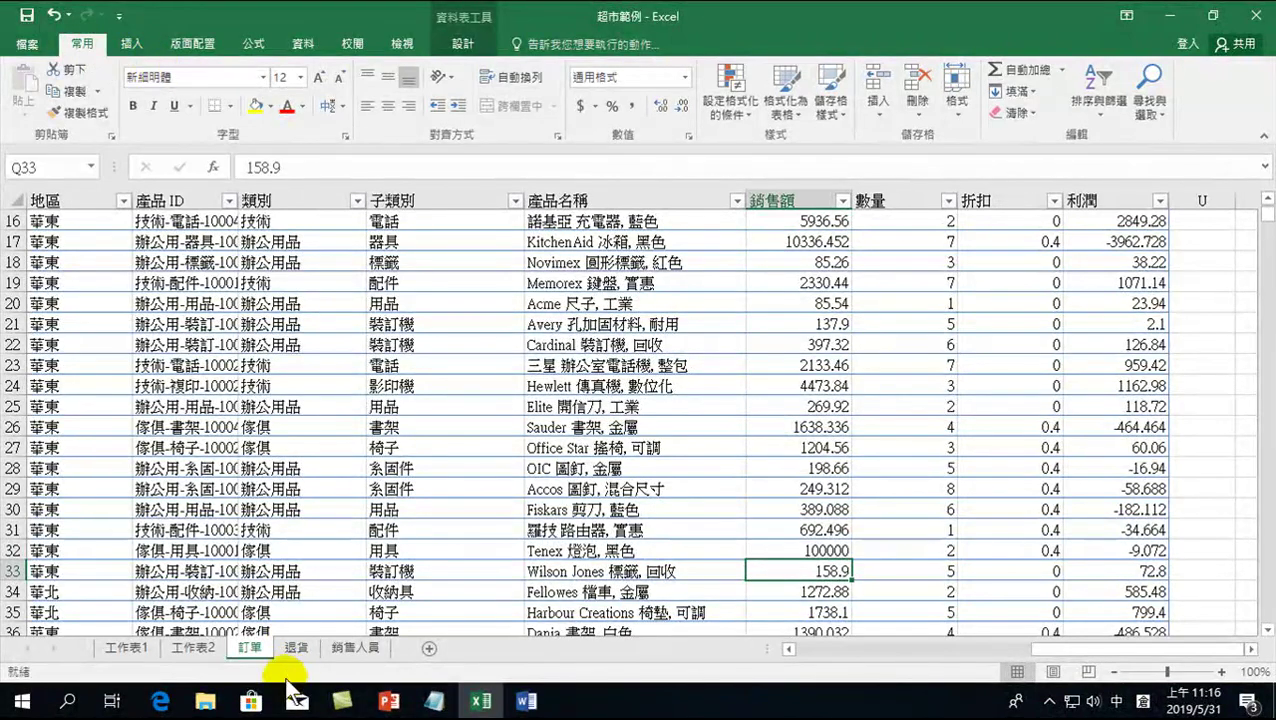
left_click(194, 648)
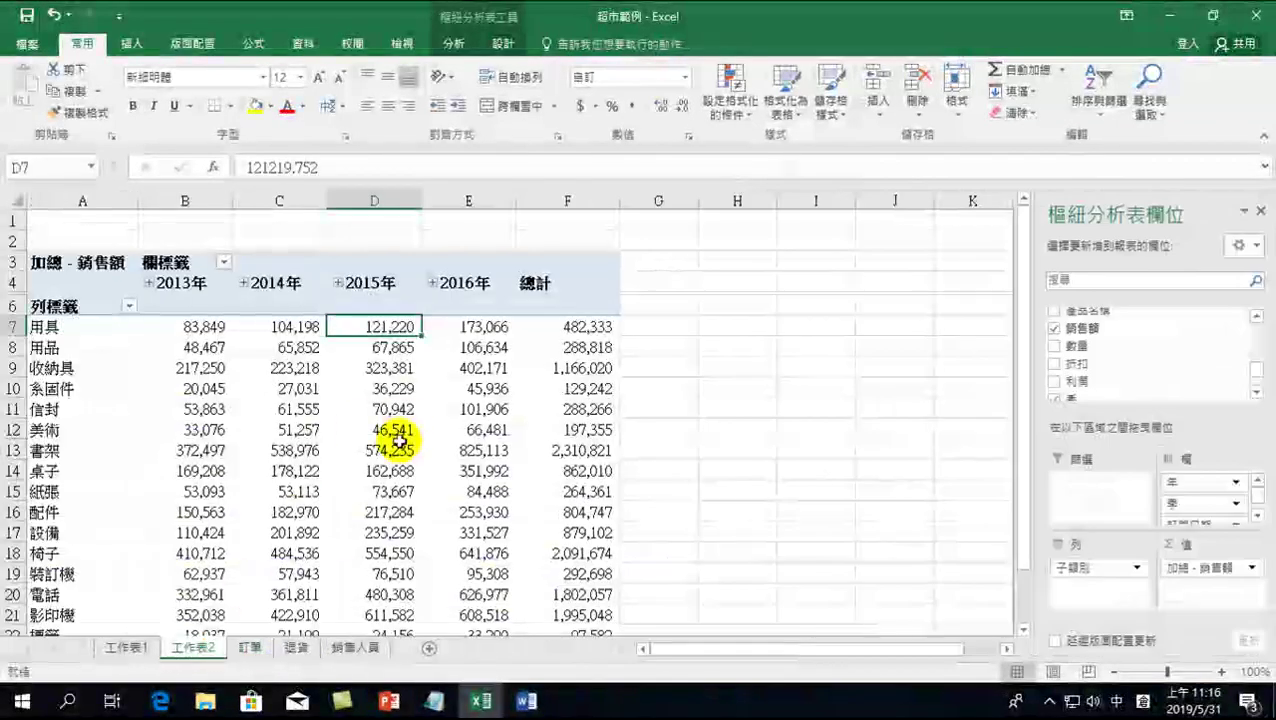
left_click(455, 43)
left_click(649, 78)
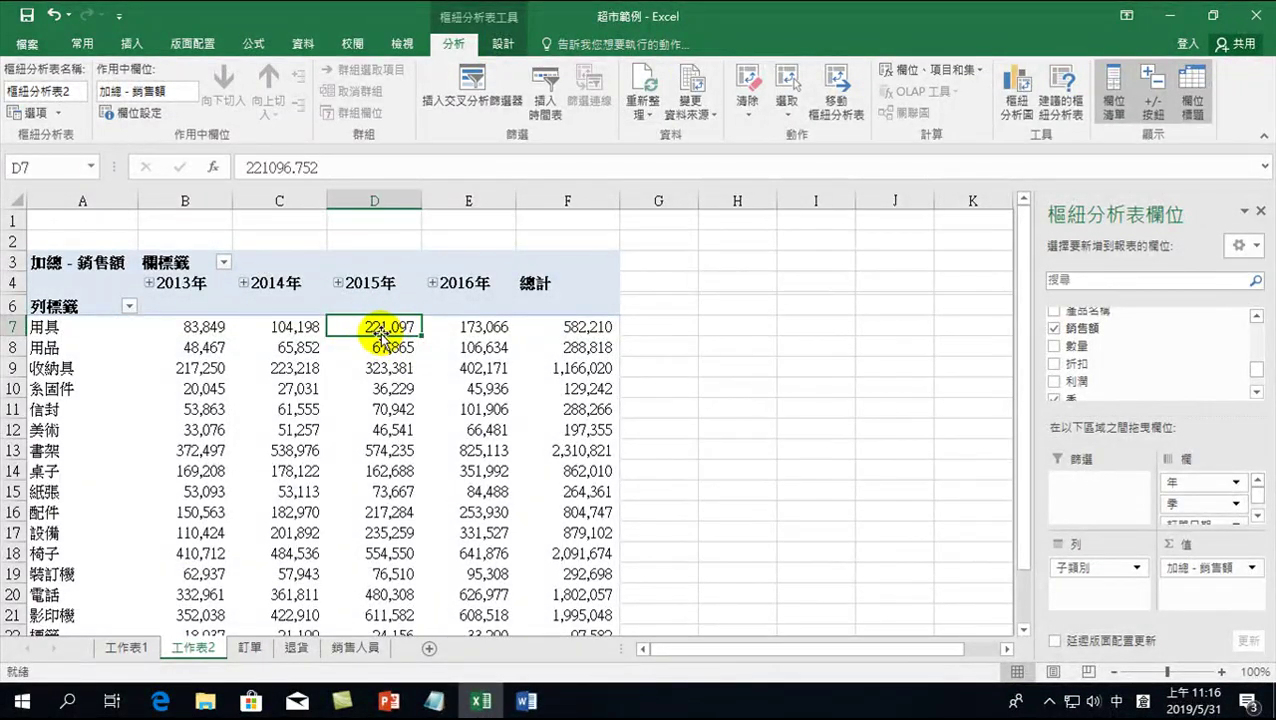
Switch to Word and check the 2015年 figure for 用具 in the linked sales table.
left_click(524, 703)
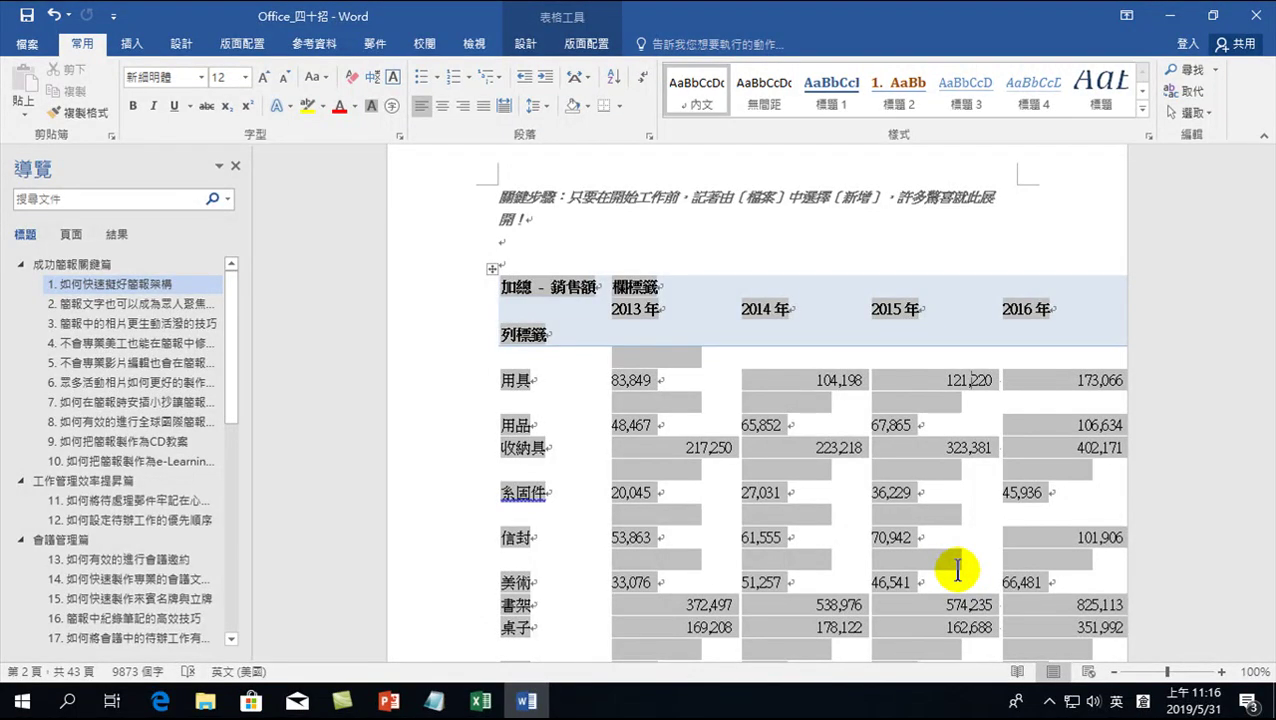
left_click_drag(635, 356, 670, 360)
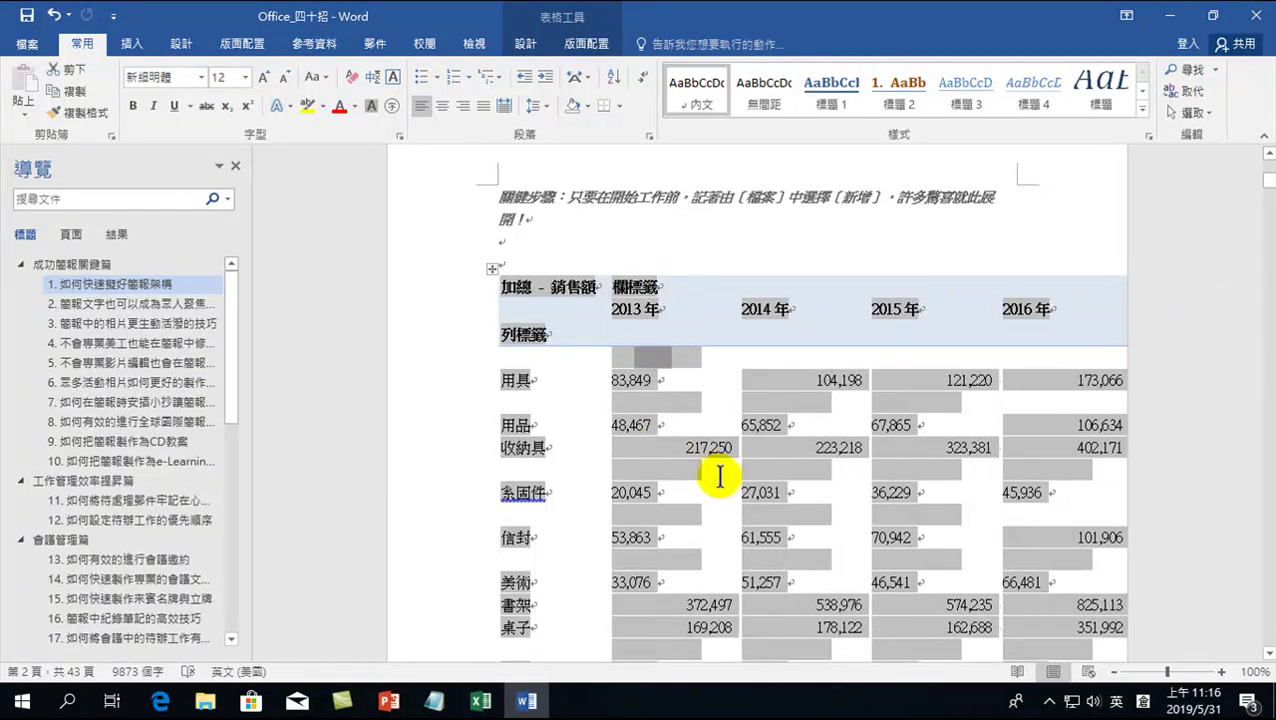
scroll(700, 466, "up", 5)
scroll(700, 468, "down", 3)
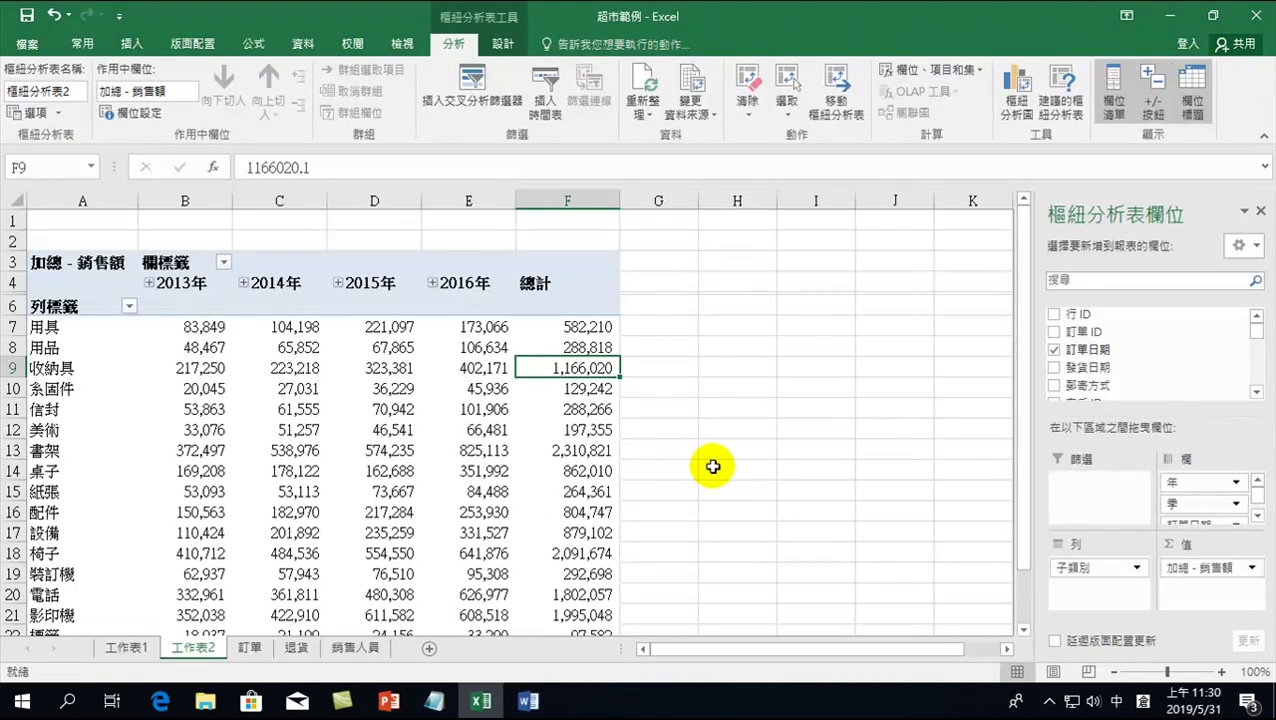
Insert a 折線圖 PivotChart from the PivotTable on 工作表2 and place it beside the table's 總計 column.
left_click(455, 404)
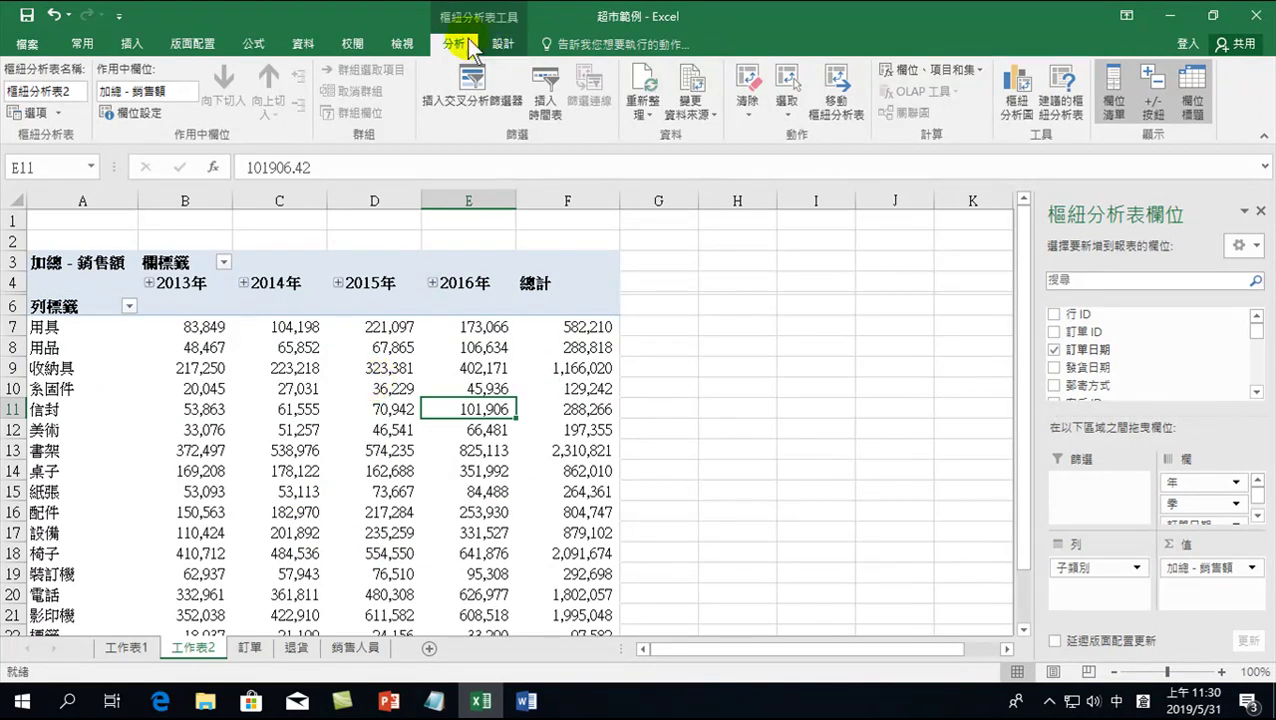
left_click(1015, 88)
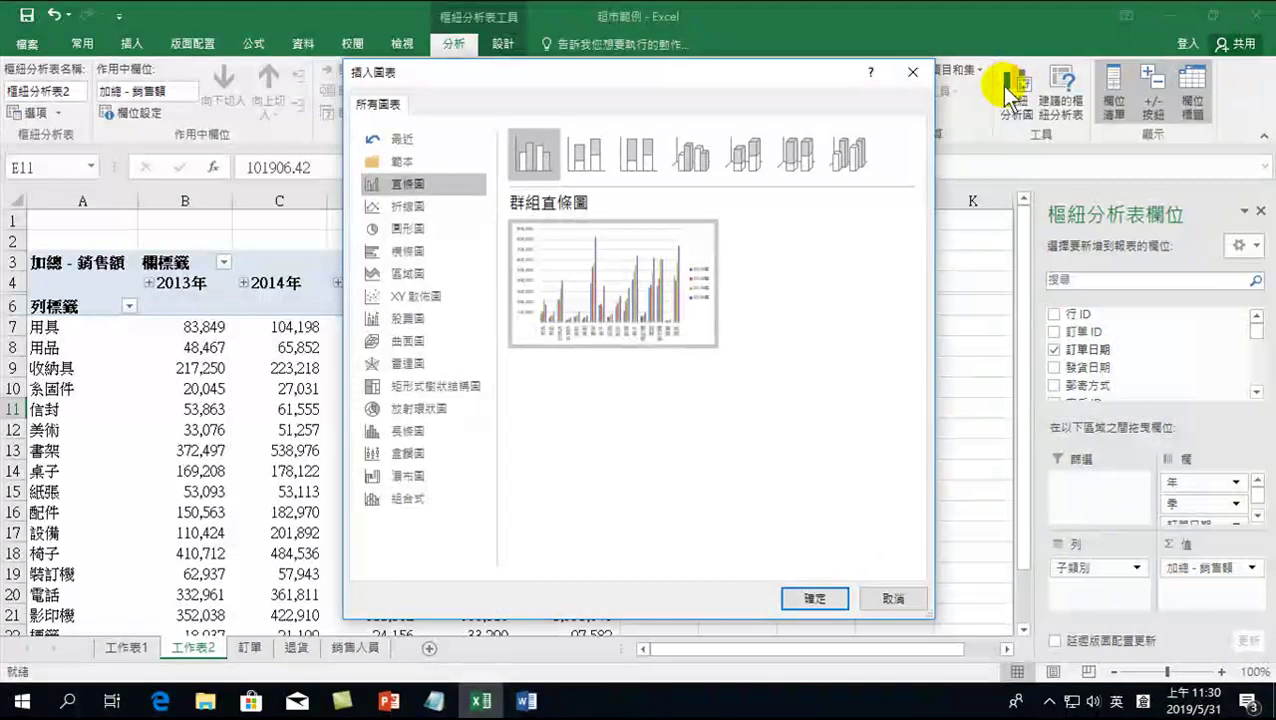
left_click(410, 206)
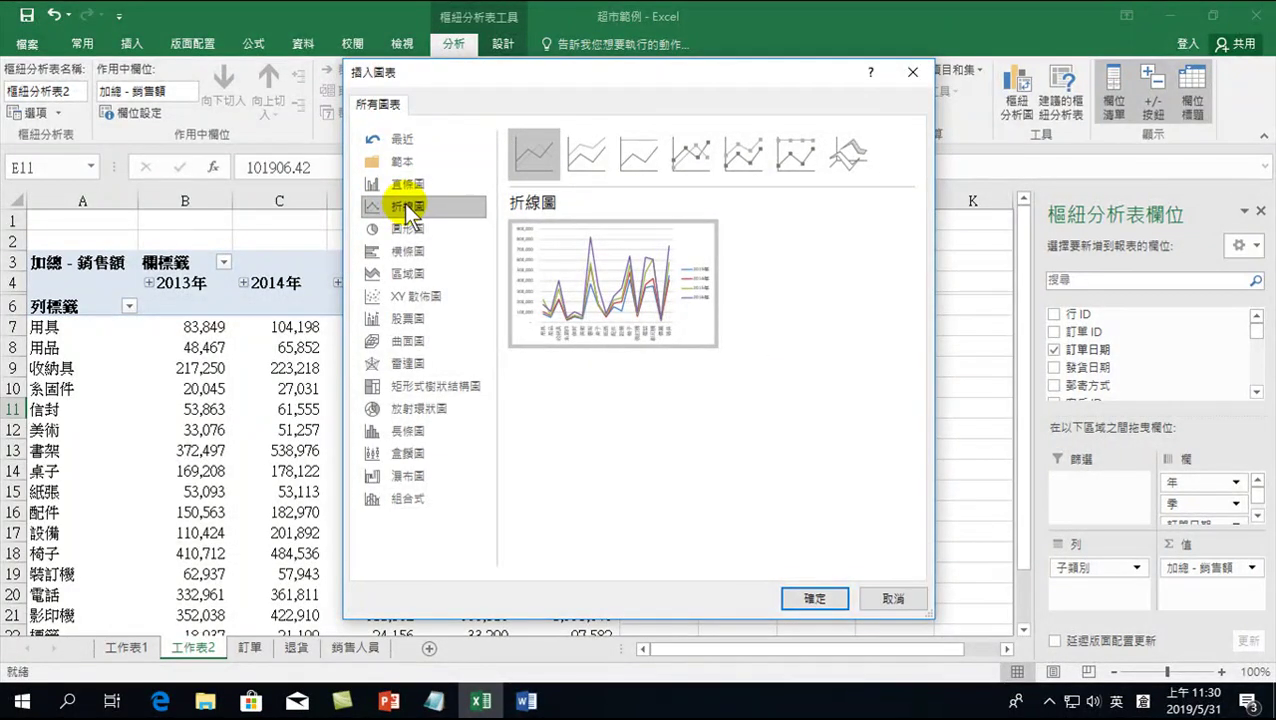
left_click(815, 600)
left_click_drag(390, 313, 729, 322)
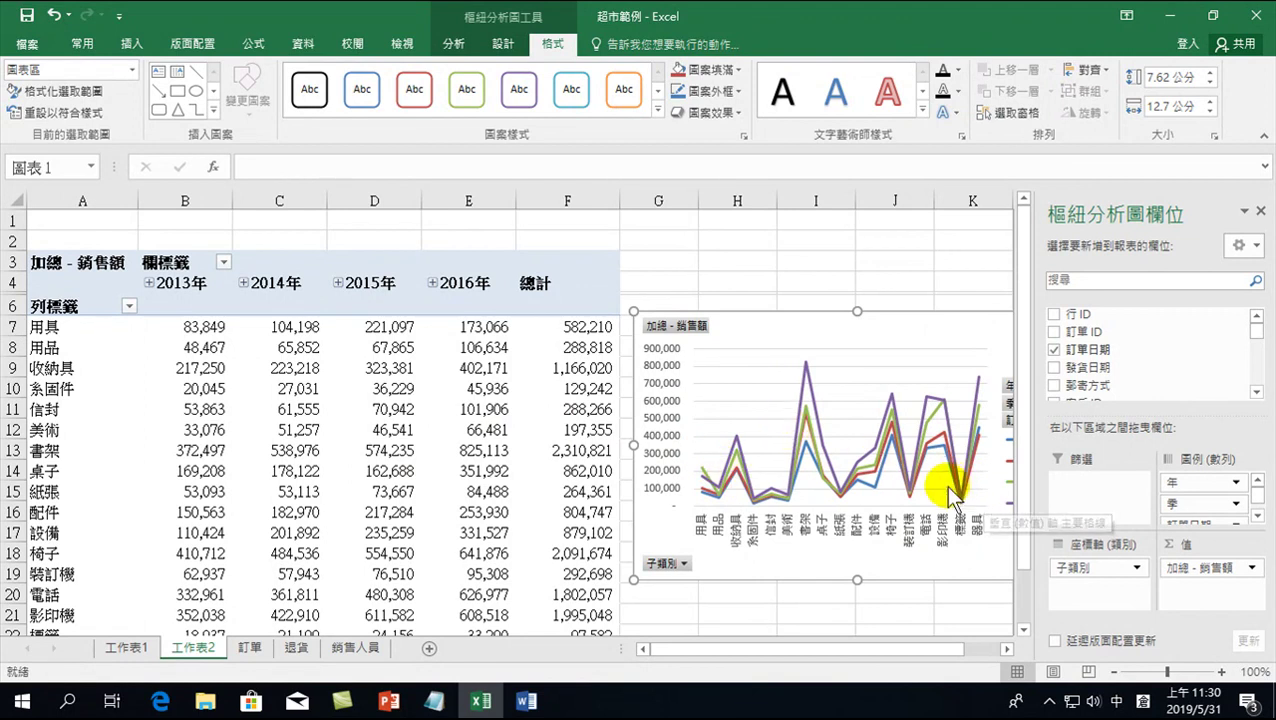
mouse_move(948, 655)
left_mouse_down()
mouse_move(975, 660)
mouse_move(955, 652)
left_mouse_up()
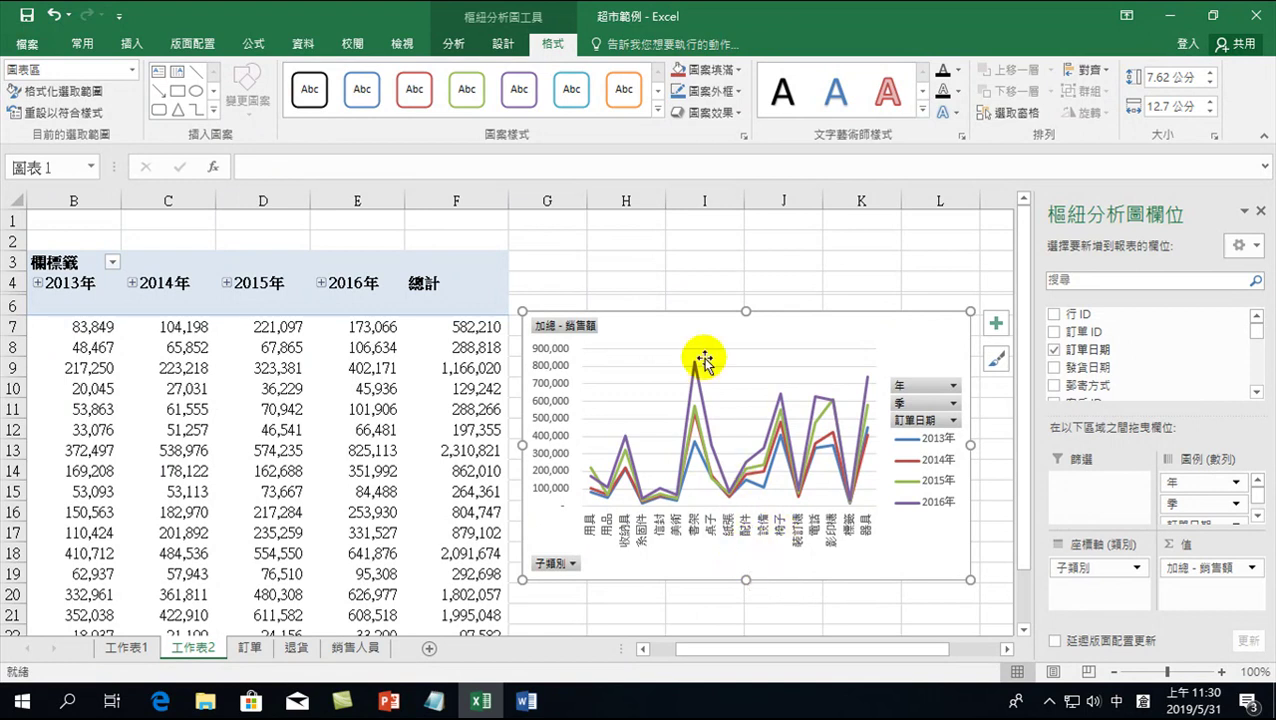
Copy the line PivotChart on 工作表2.
right_click(665, 325)
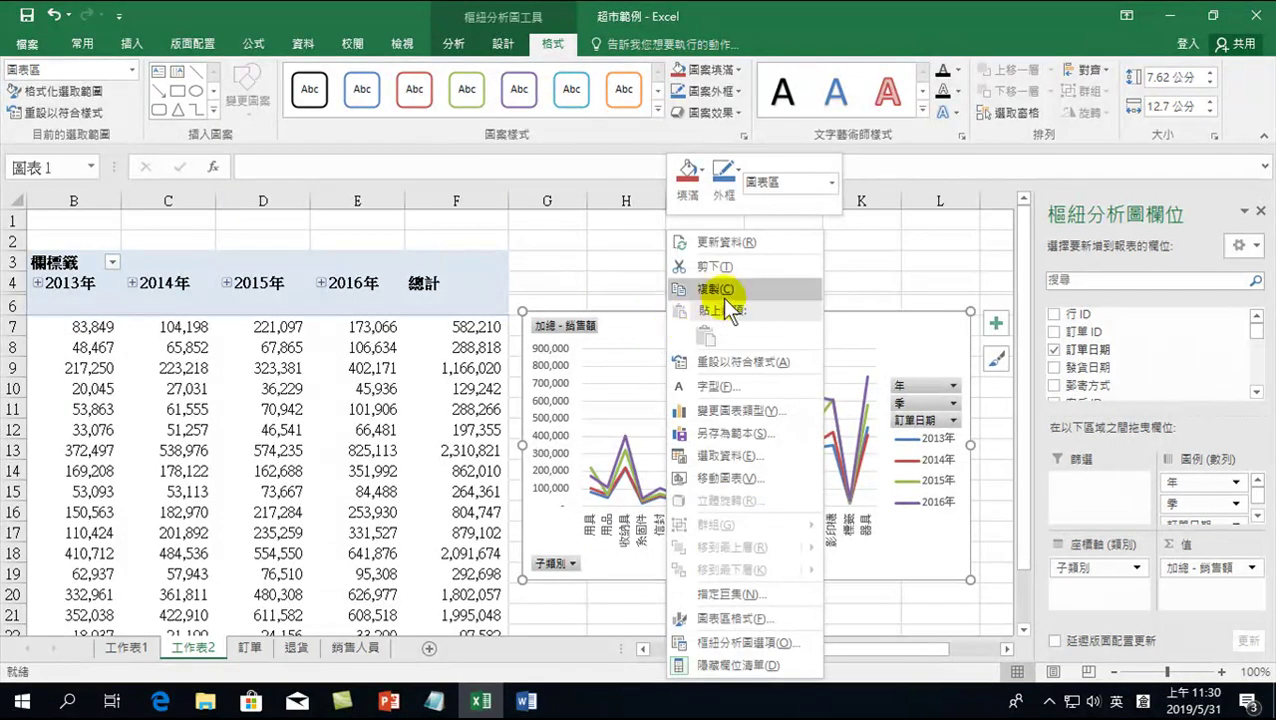
left_click(717, 289)
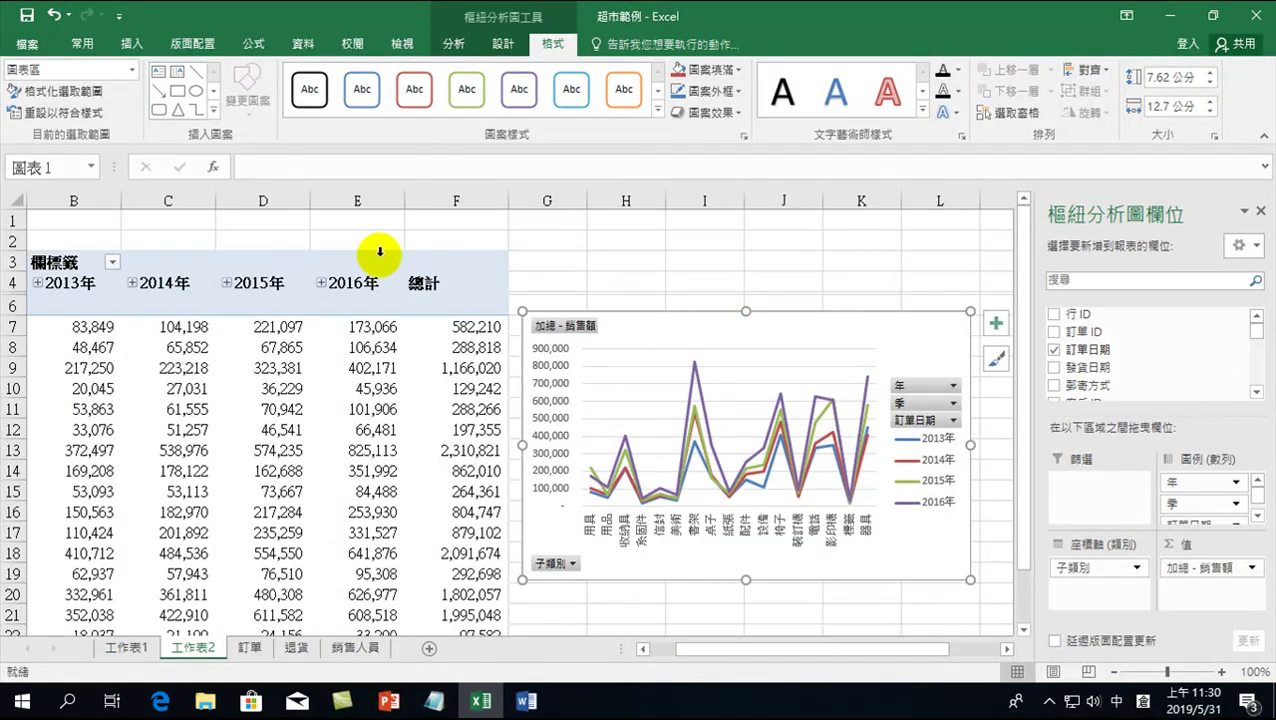
left_click(81, 44)
left_click(79, 92)
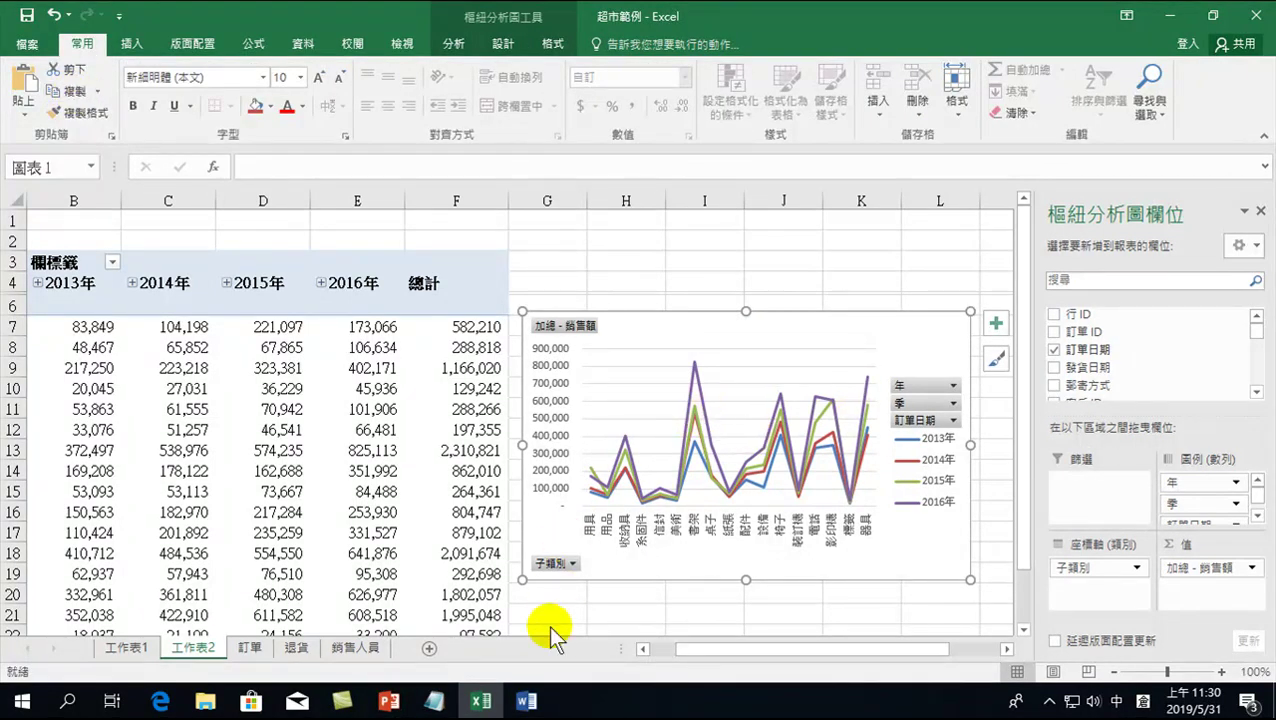
Switch to Word, cut out the whole linked sales table and place the cursor in a blank line above Step 1.
left_click(526, 701)
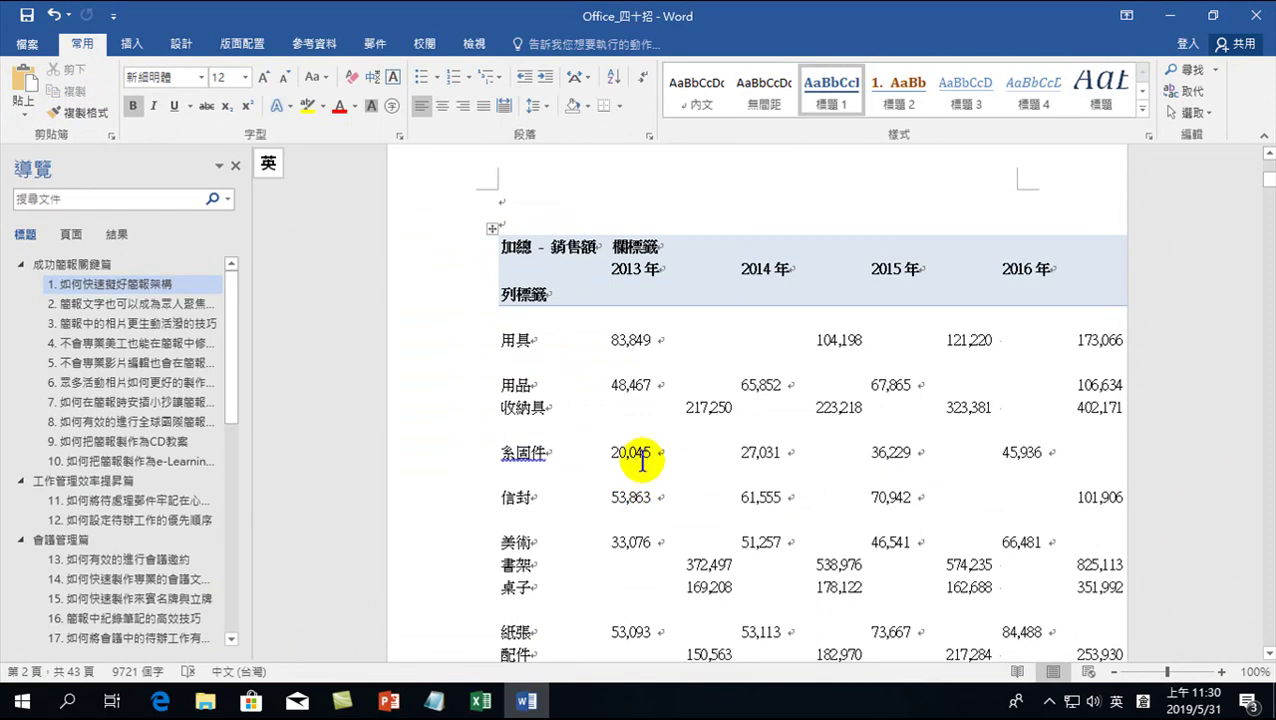
scroll(641, 460, "down", 2)
scroll(607, 442, "up", 5)
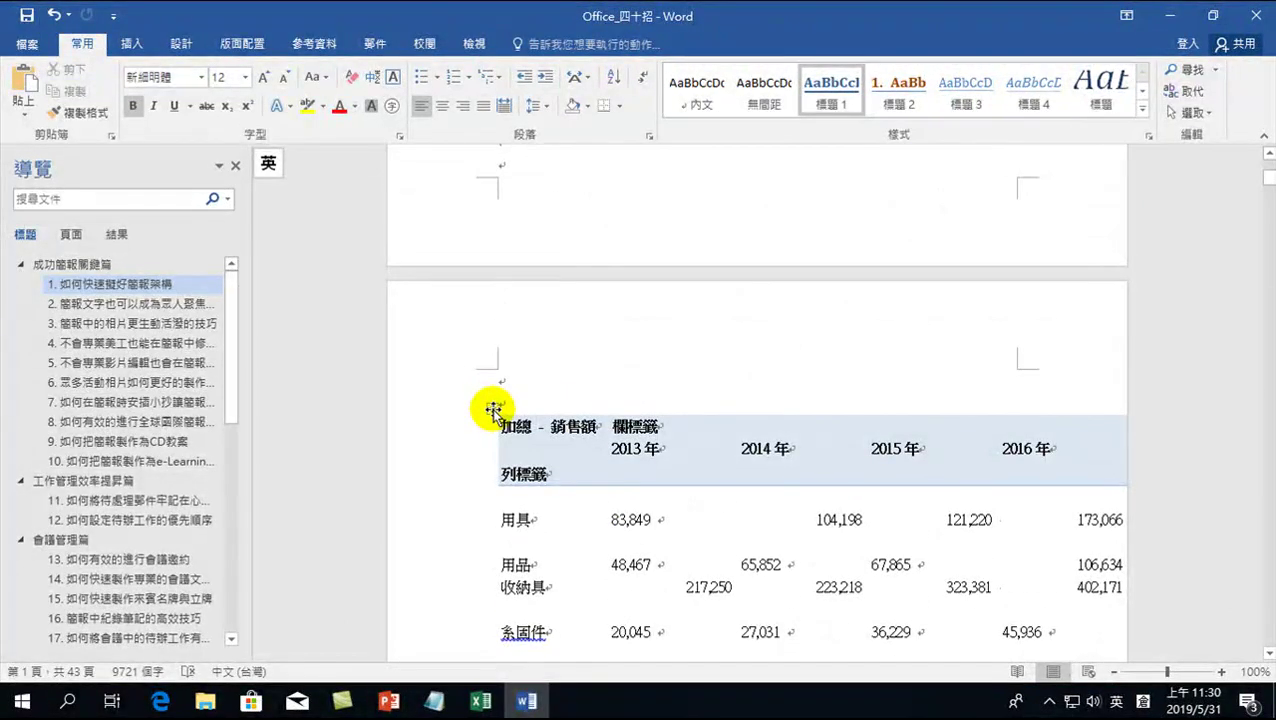
left_click(493, 410)
right_click(495, 412)
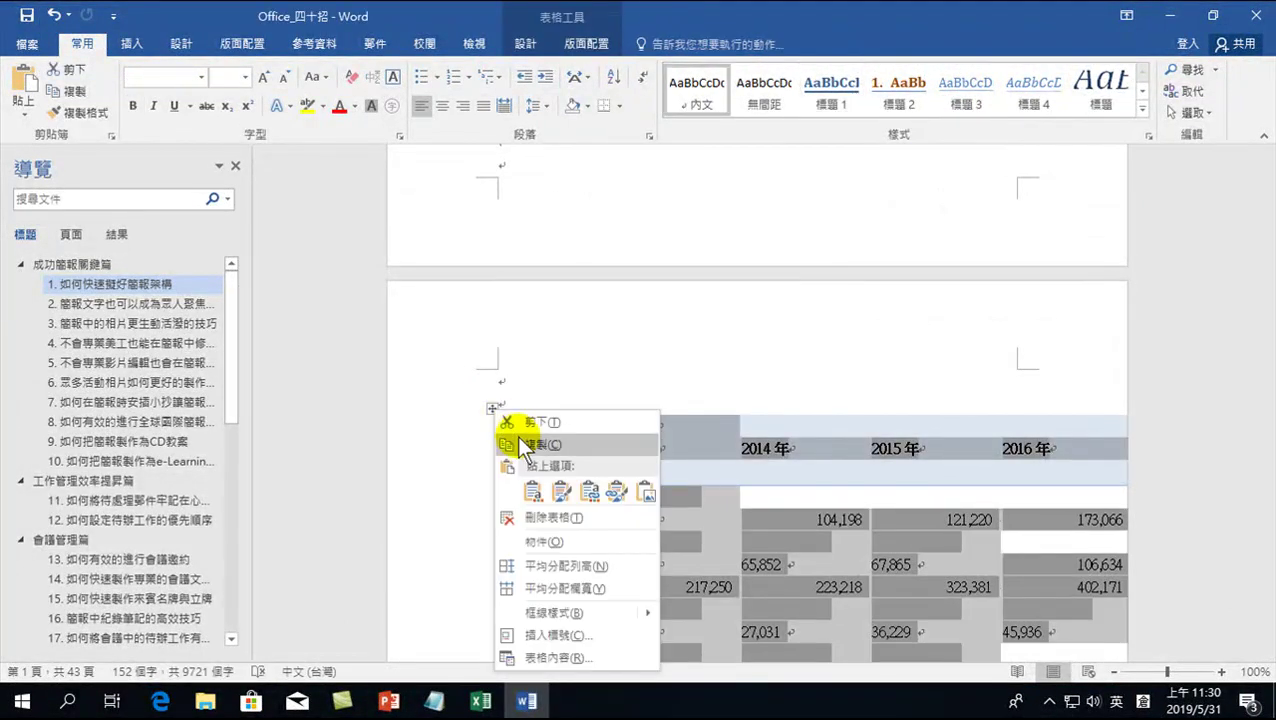
left_click(538, 422)
scroll(570, 376, "up", 5)
scroll(506, 505, "down", 3)
scroll(506, 505, "down", 1)
left_click(506, 493)
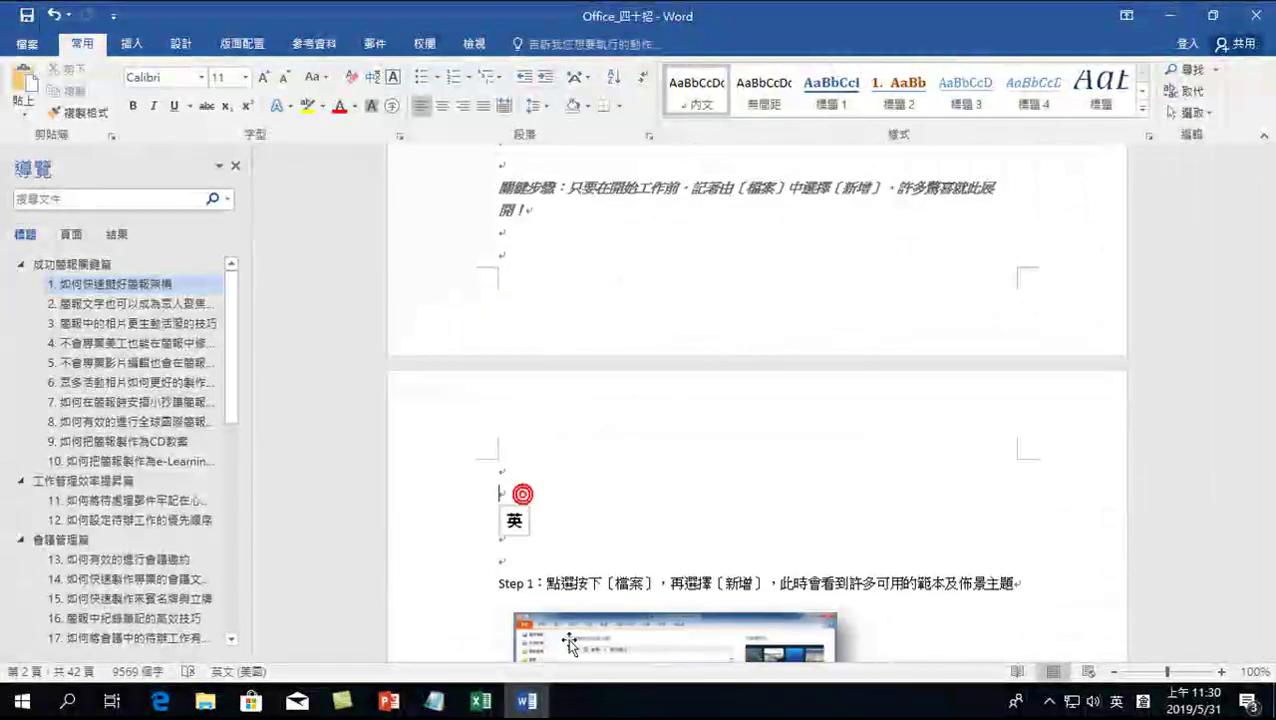
Copy the line PivotChart from Excel and paste it into Word above Step 1 as a linked Microsoft Office 圖形物件.
left_click(481, 703)
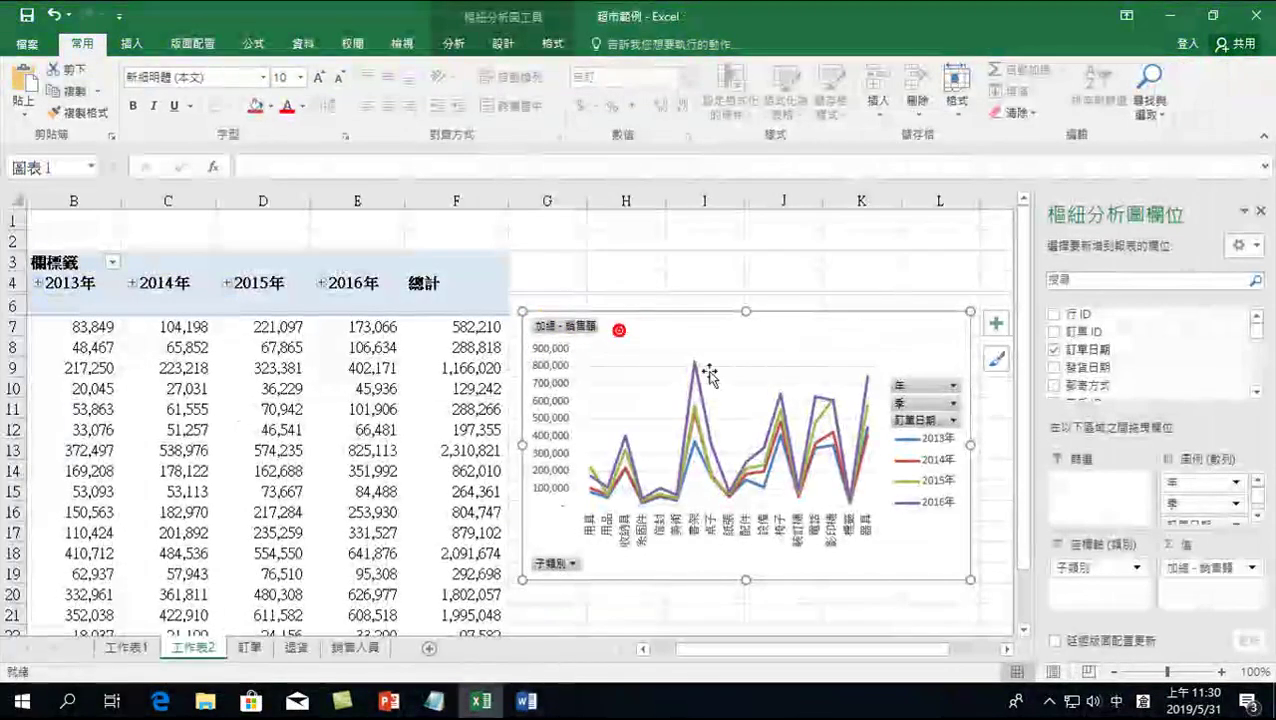
left_click(68, 90)
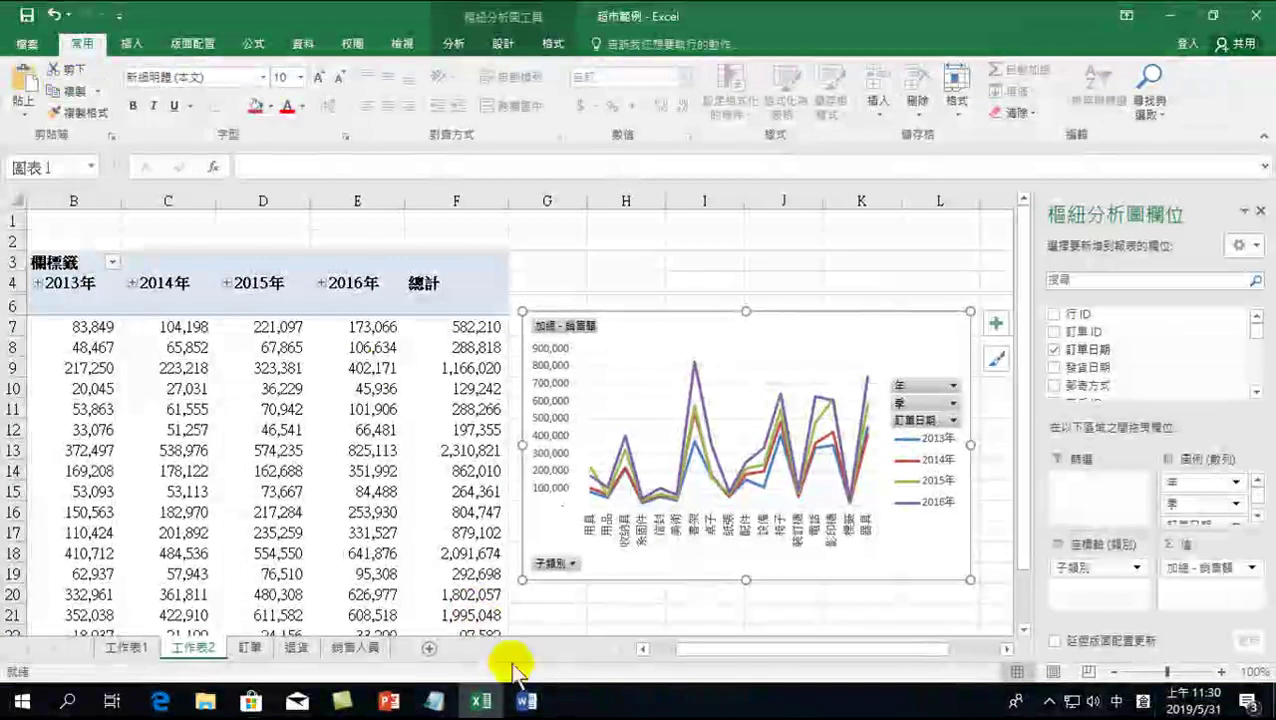
left_click(524, 703)
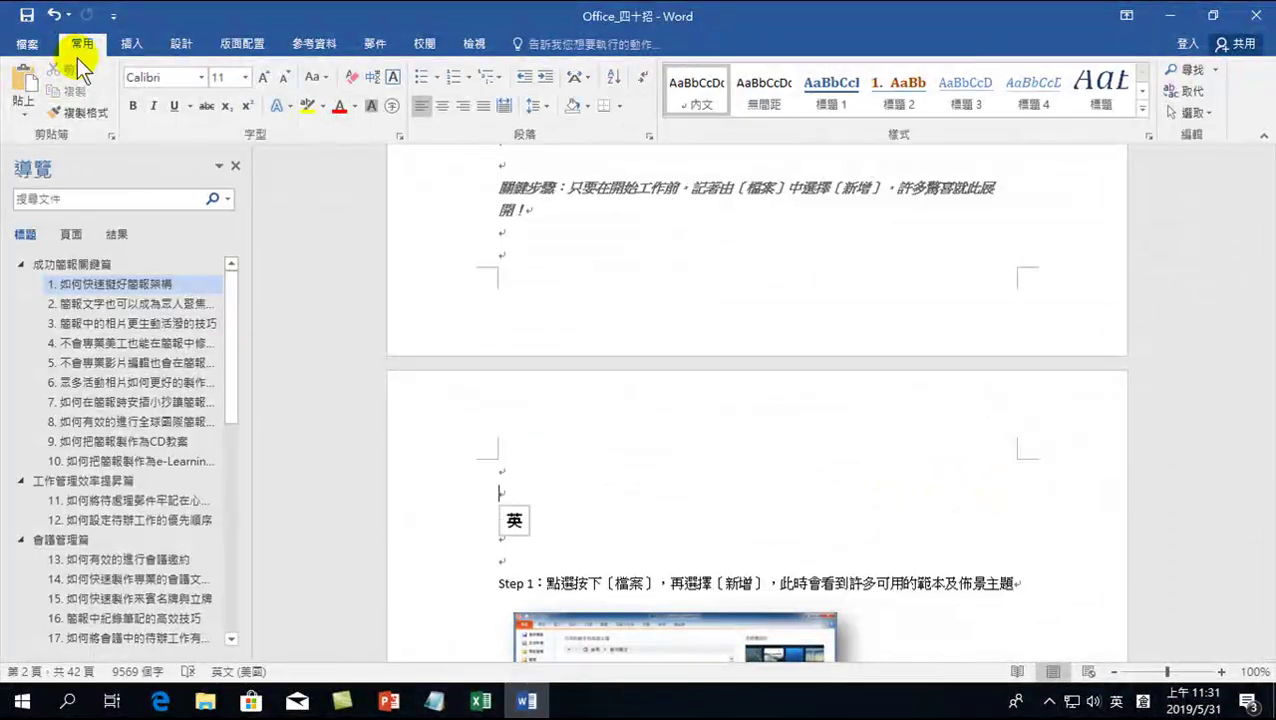
left_click(20, 106)
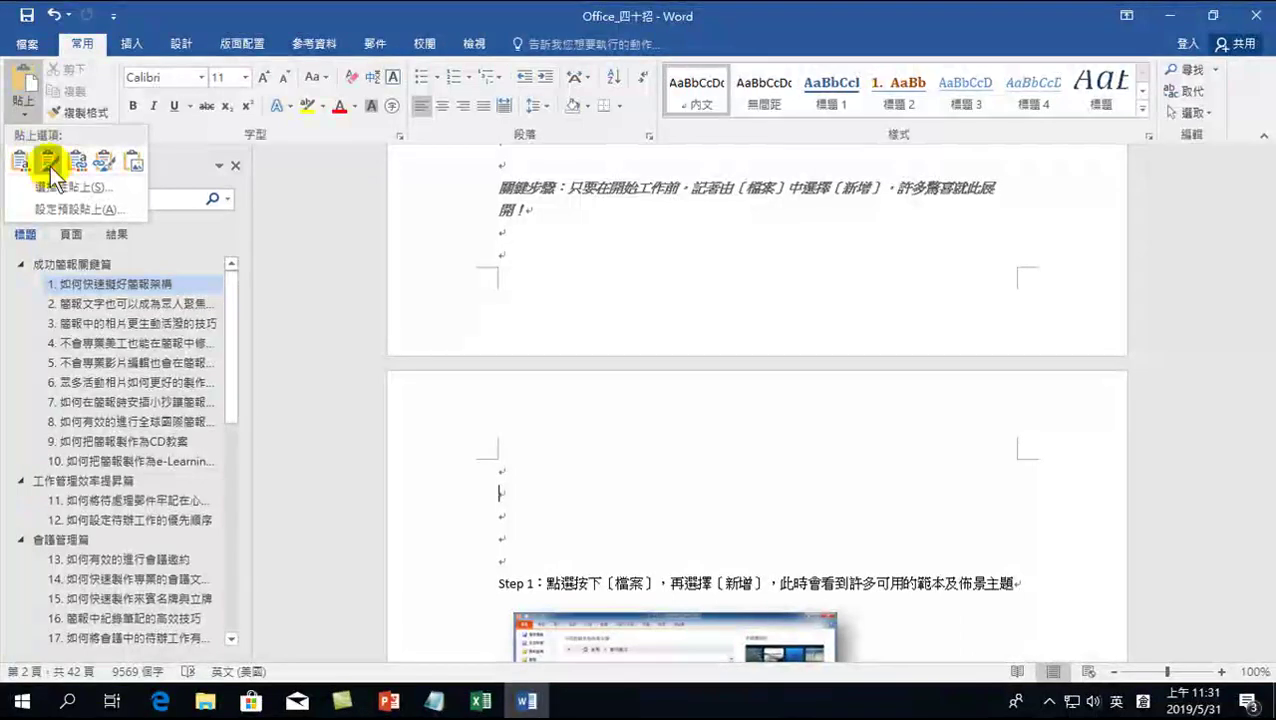
left_click(70, 187)
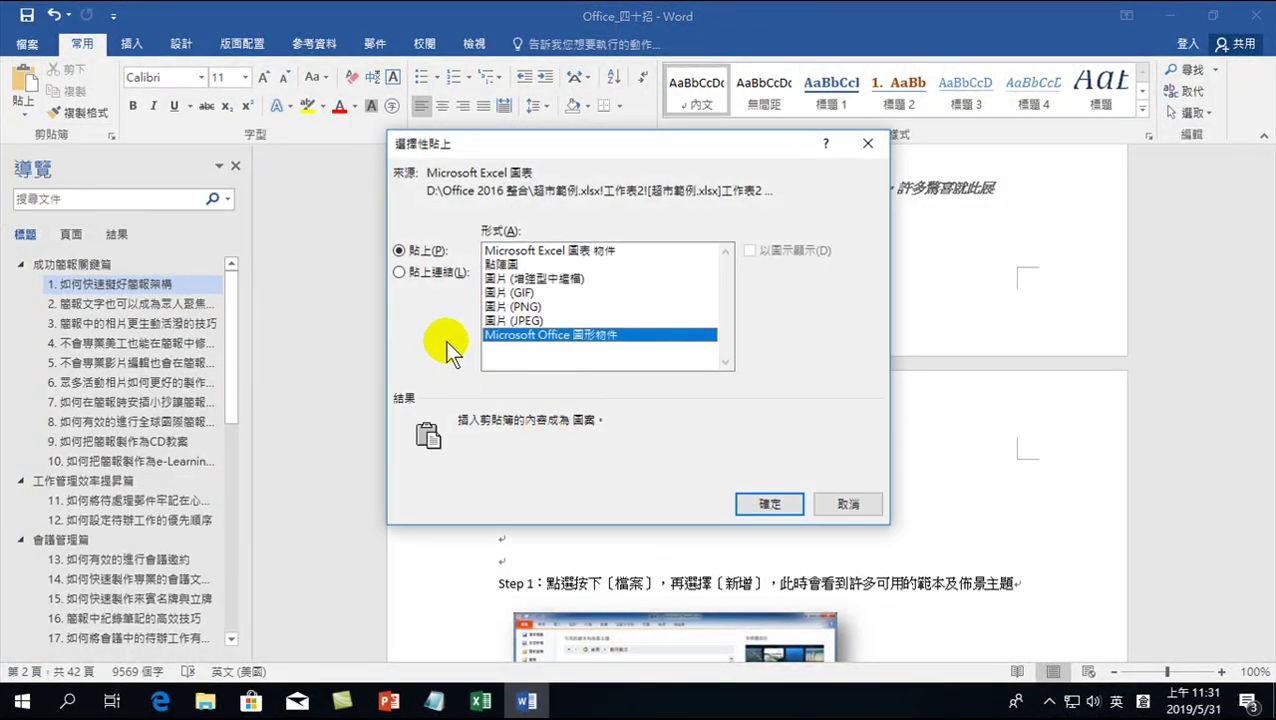
left_click(401, 273)
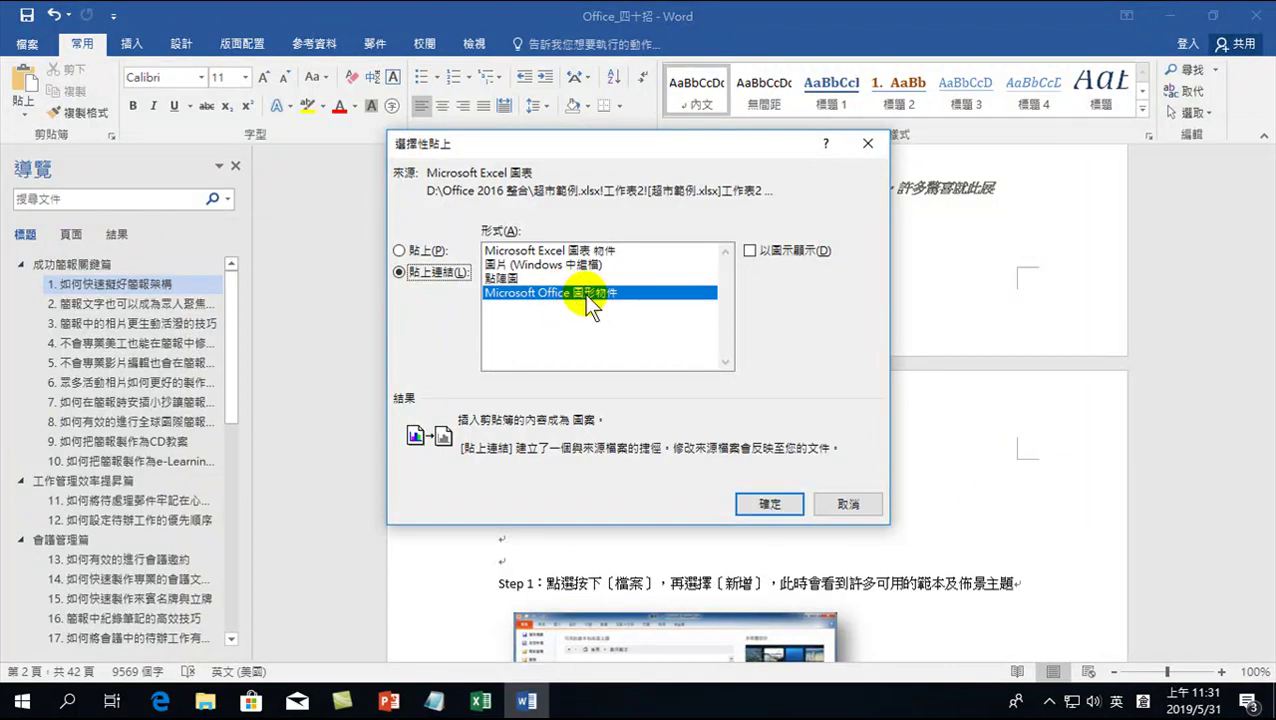
left_click(762, 505)
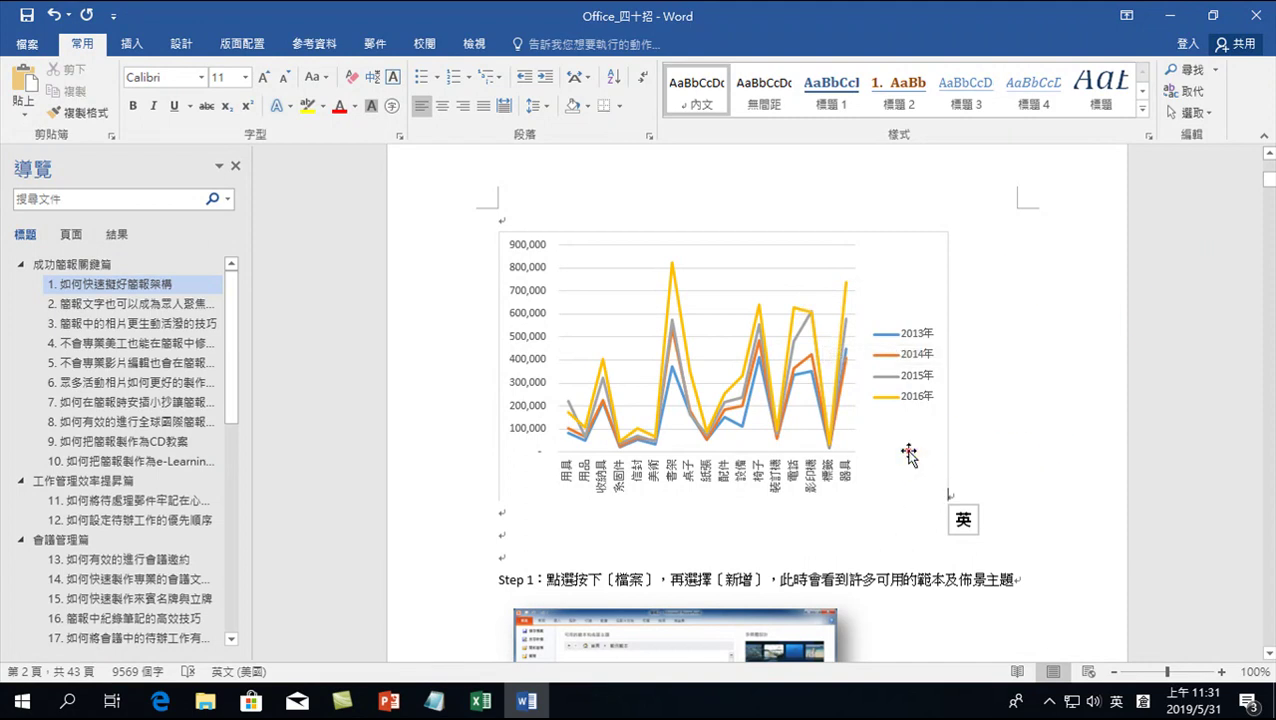
Enlarge the linked line chart to nearly the full text width and save the Word document.
left_click(888, 487)
left_click_drag(947, 503, 1012, 534)
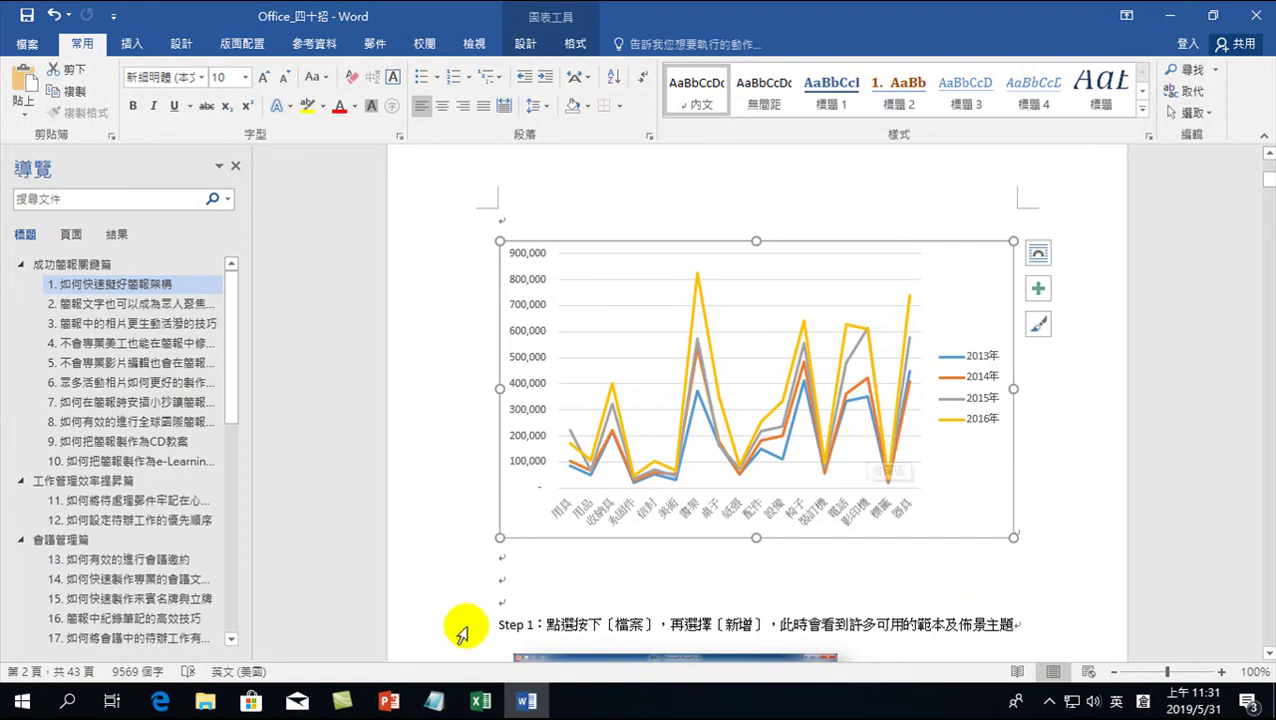
left_click(25, 17)
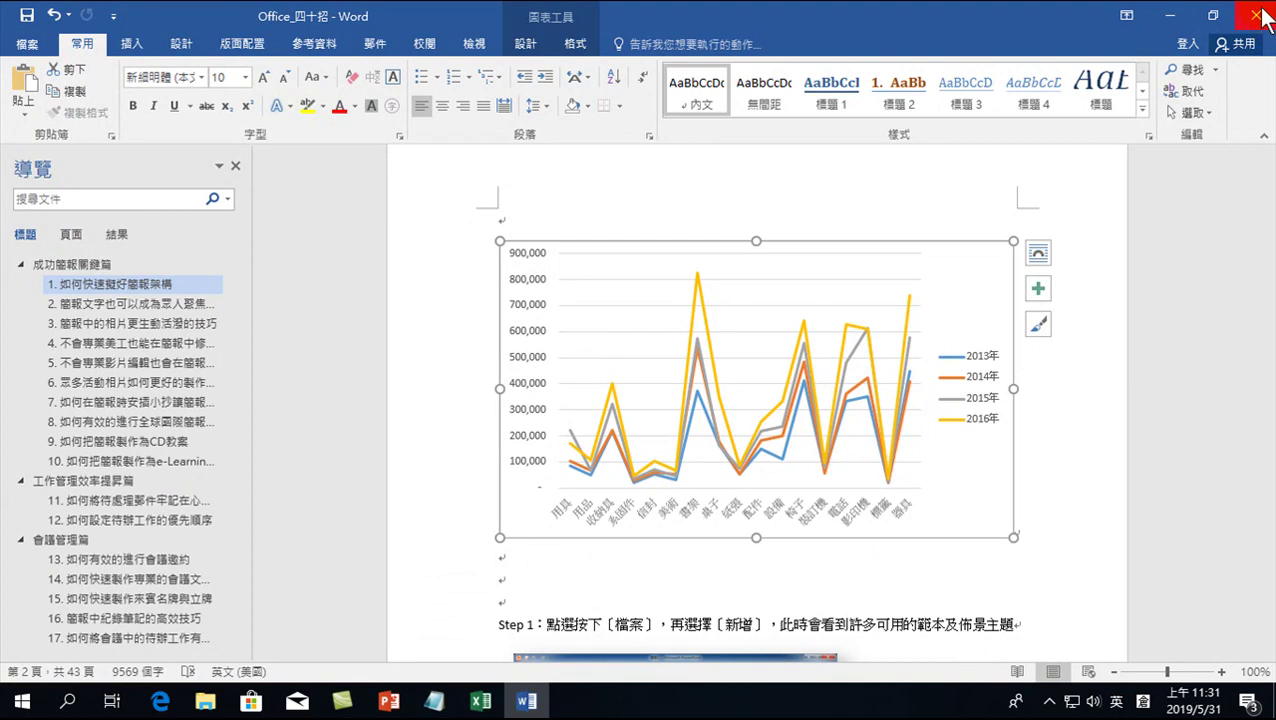
Close the Word document Office_四十招 and return to the Excel workbook 超市範例.
left_click(1258, 15)
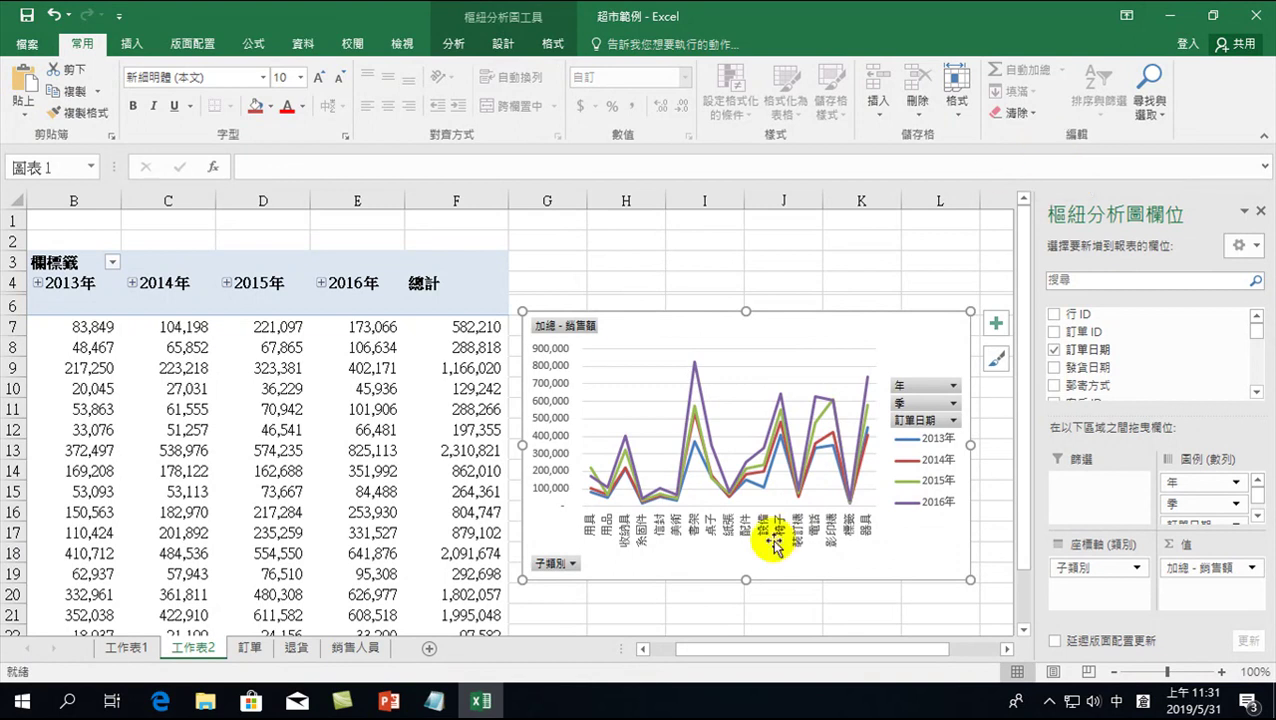
left_click(484, 703)
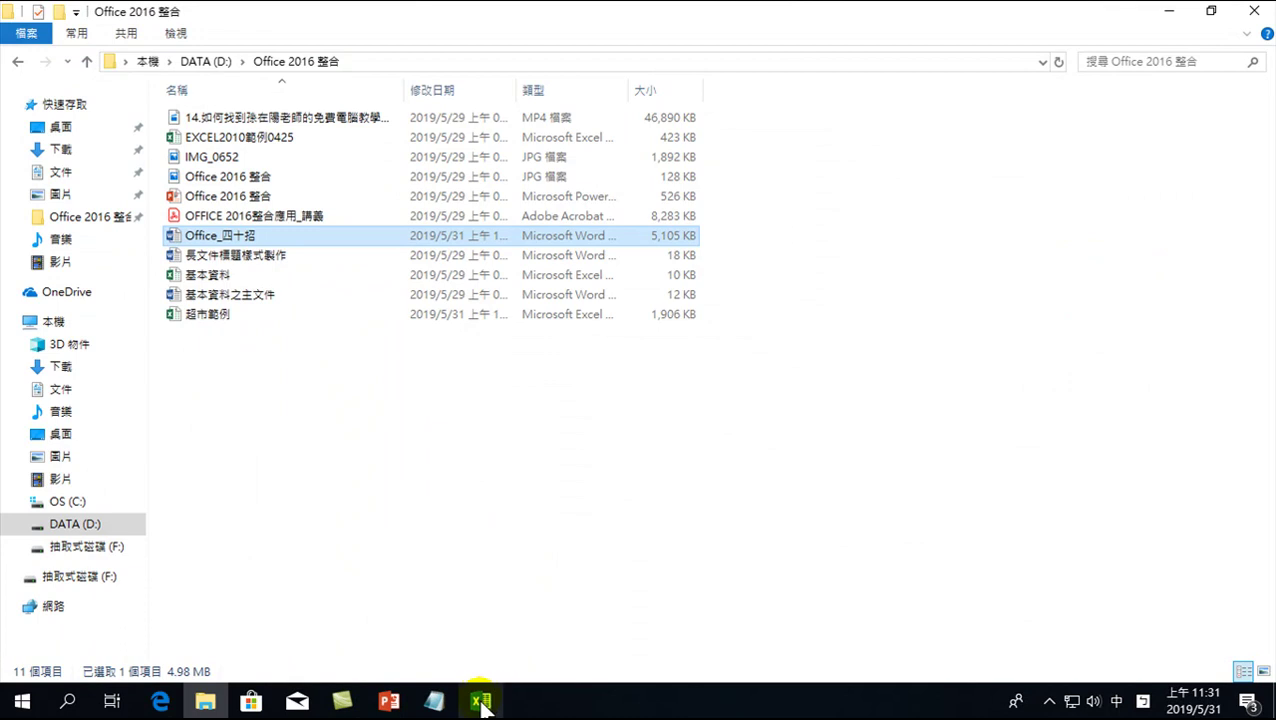
left_click(484, 698)
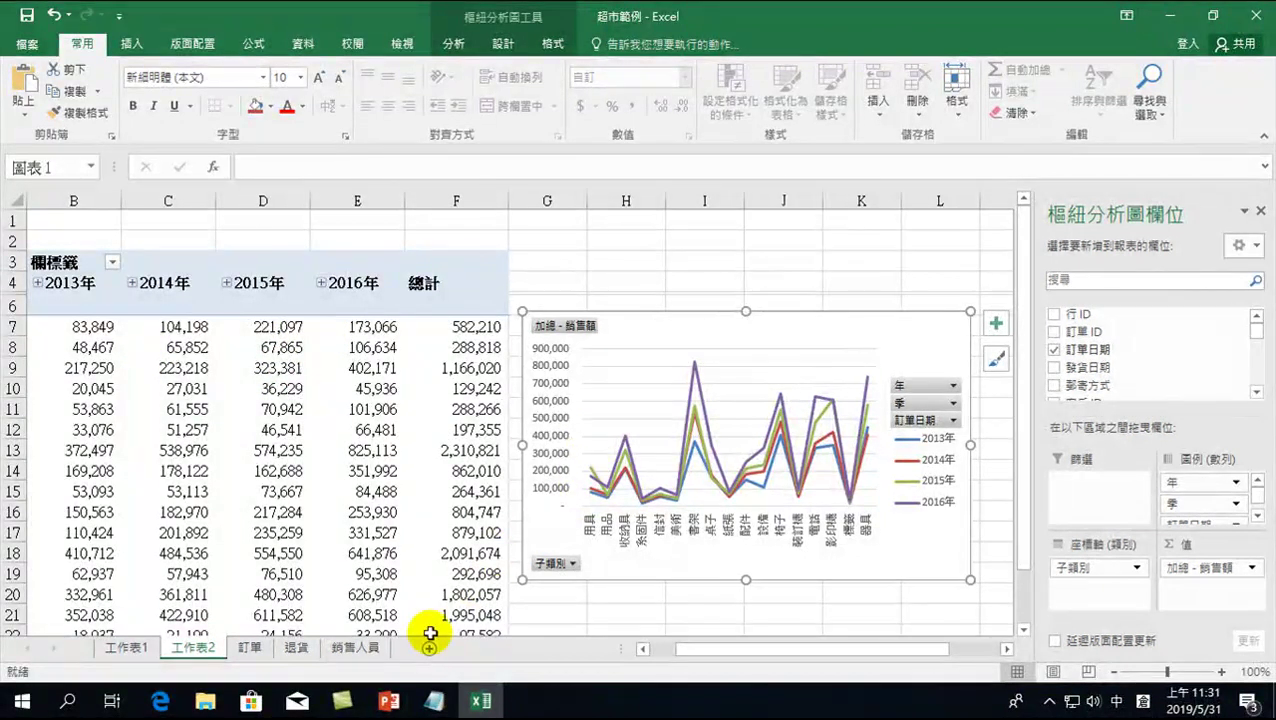
On the 訂單 sheet, set the 銷售額 of the Tenex 燈泡, 黑色 order in cell Q32 to 123.
left_click(249, 649)
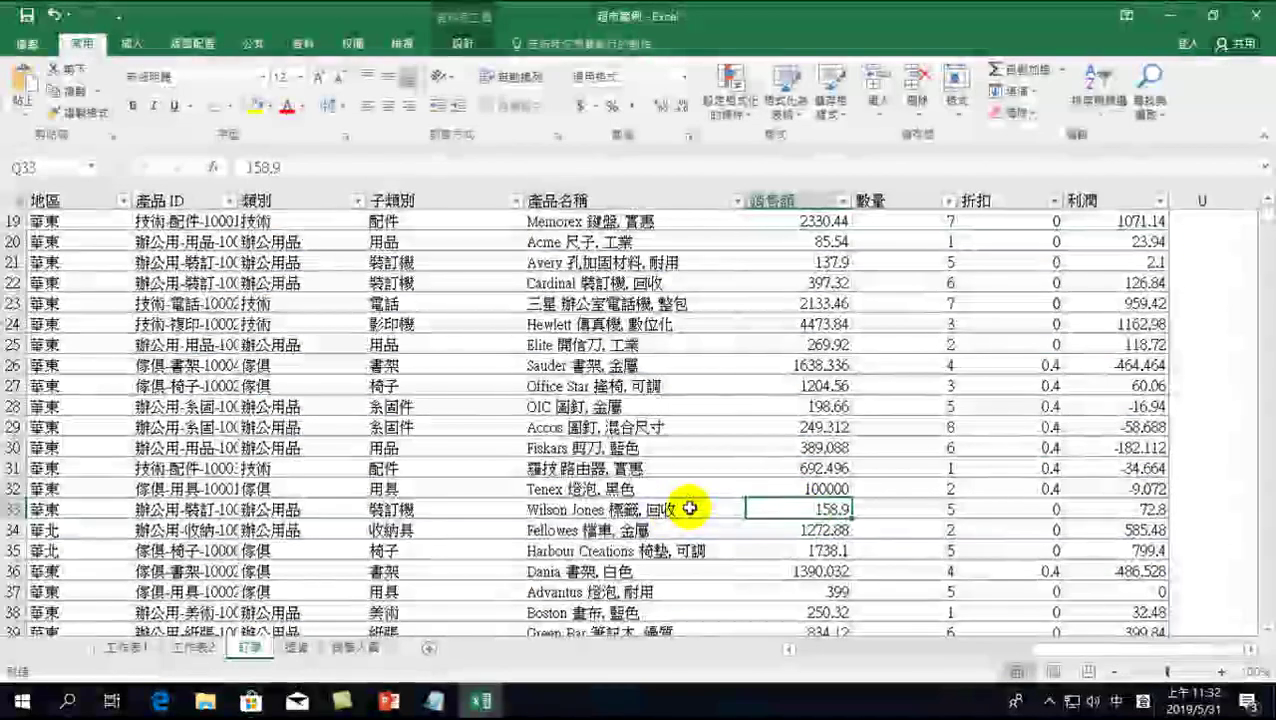
left_click(823, 489)
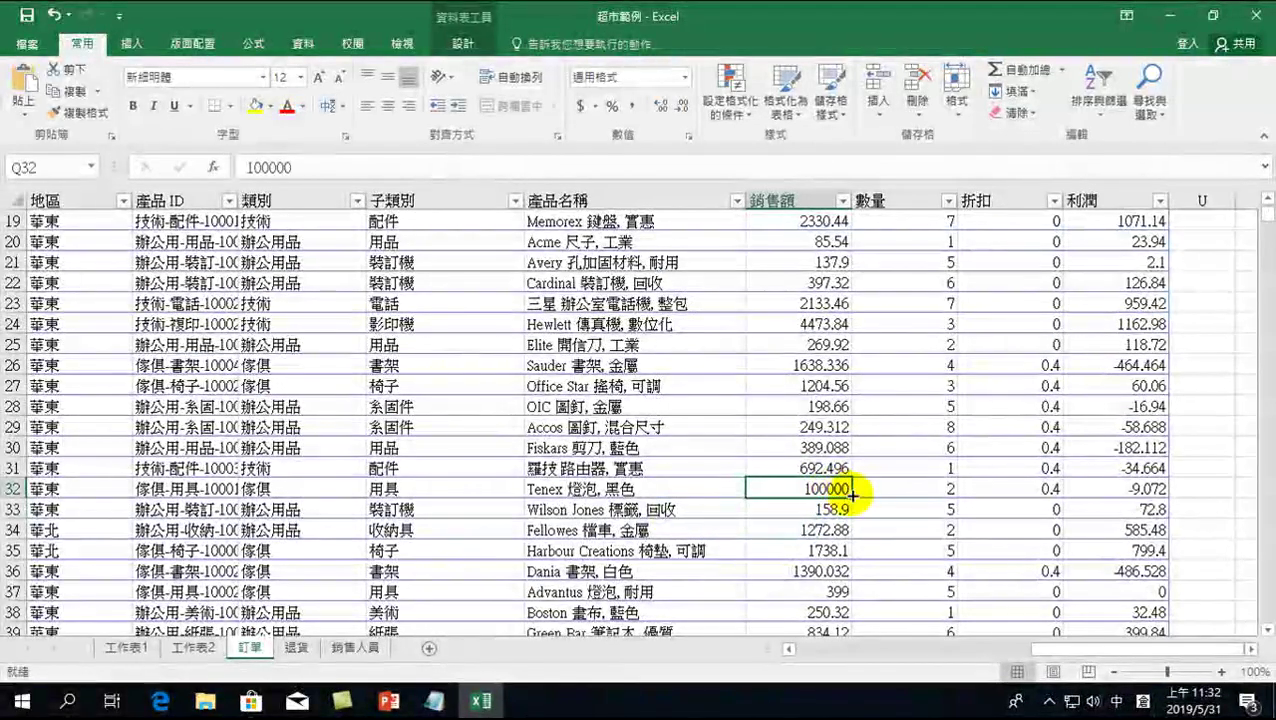
left_click(196, 648)
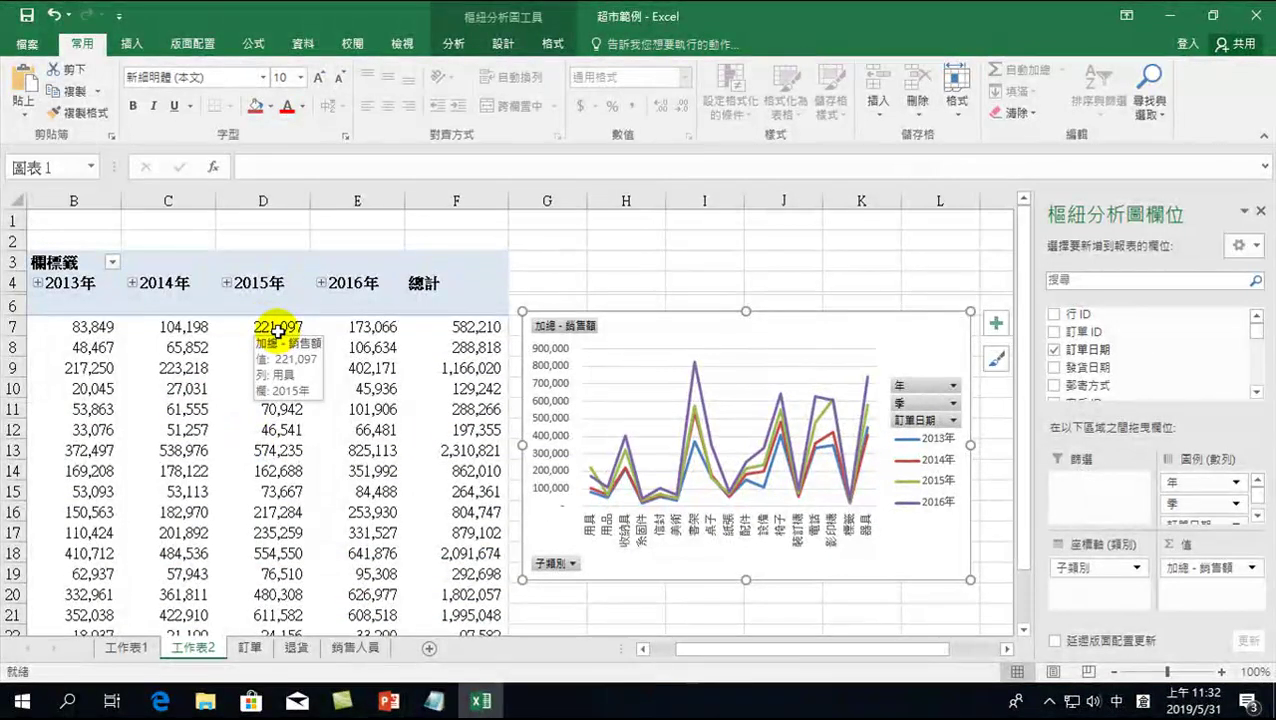
left_click(250, 648)
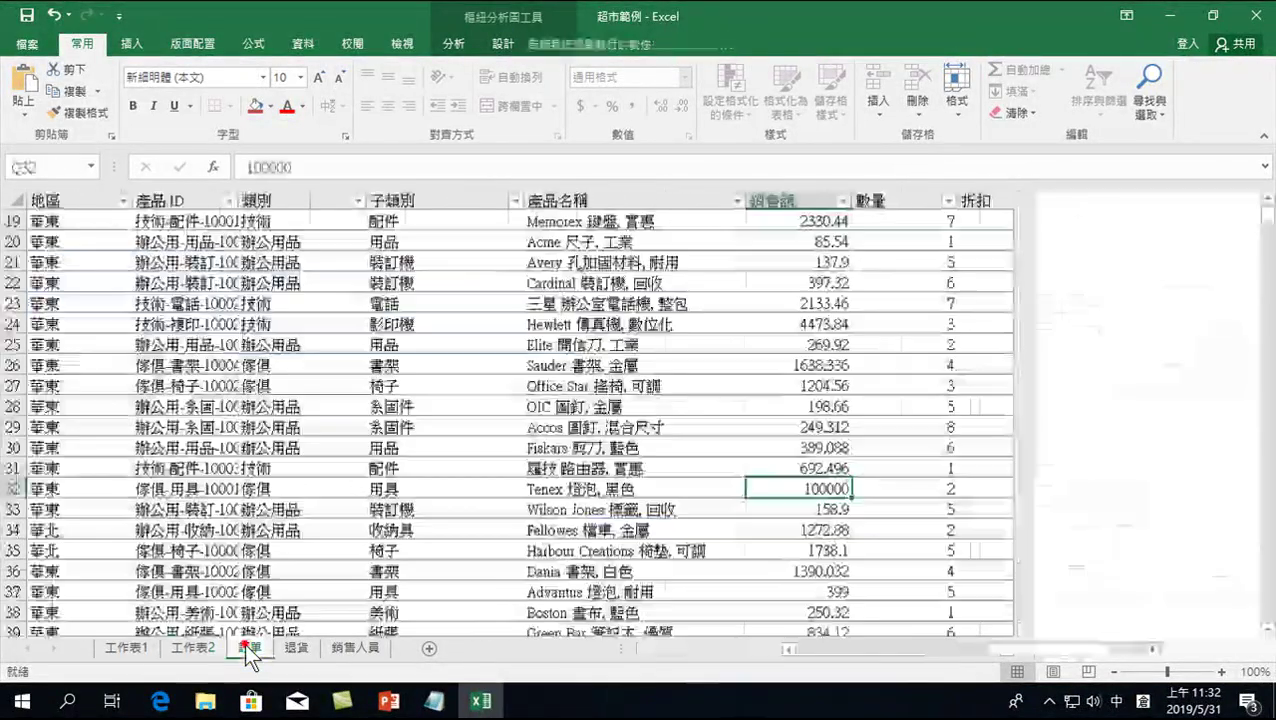
left_click(816, 488)
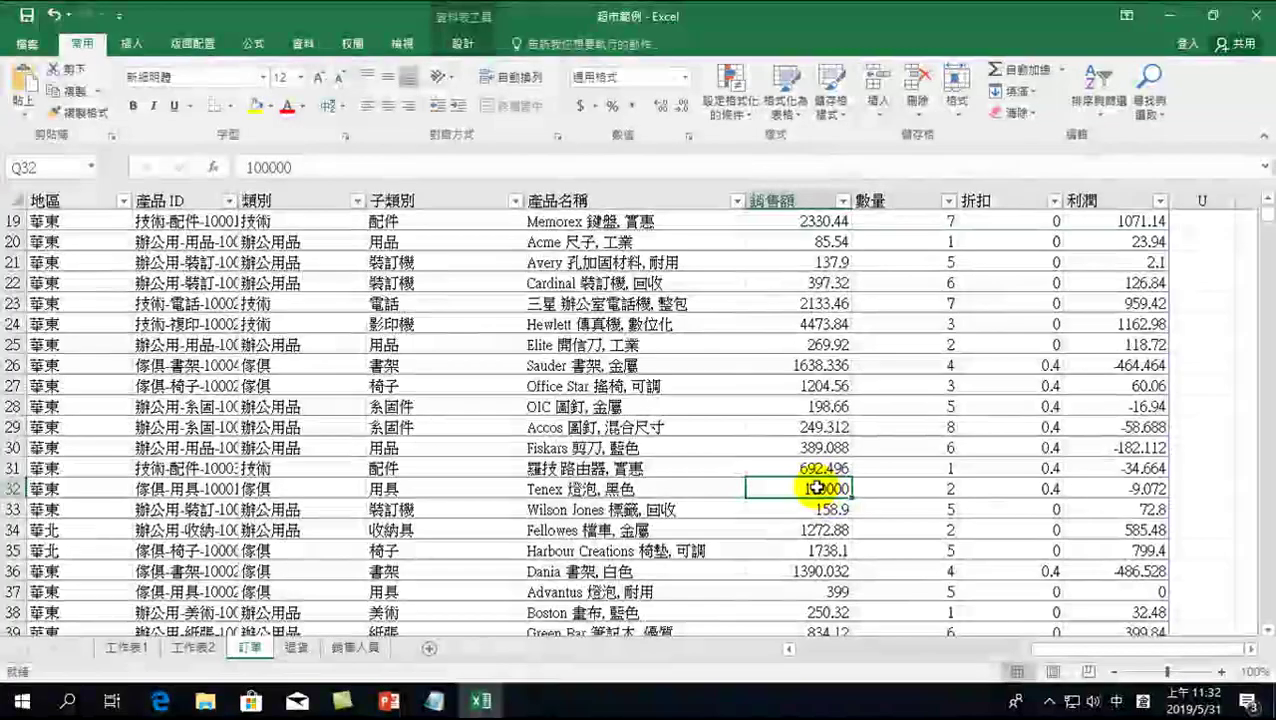
type("123")
key("Return")
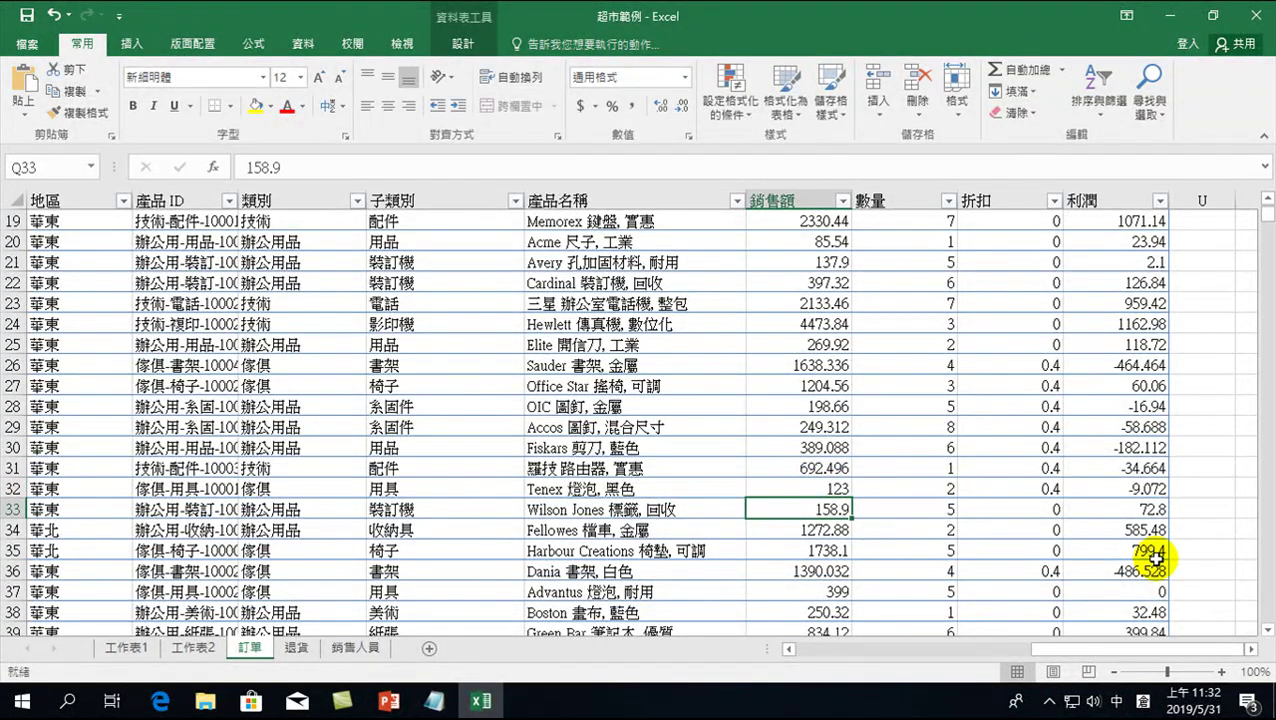
Refresh the PivotChart data on 工作表2 and check the 2015年 value for 用具 in the table and chart.
left_click(193, 648)
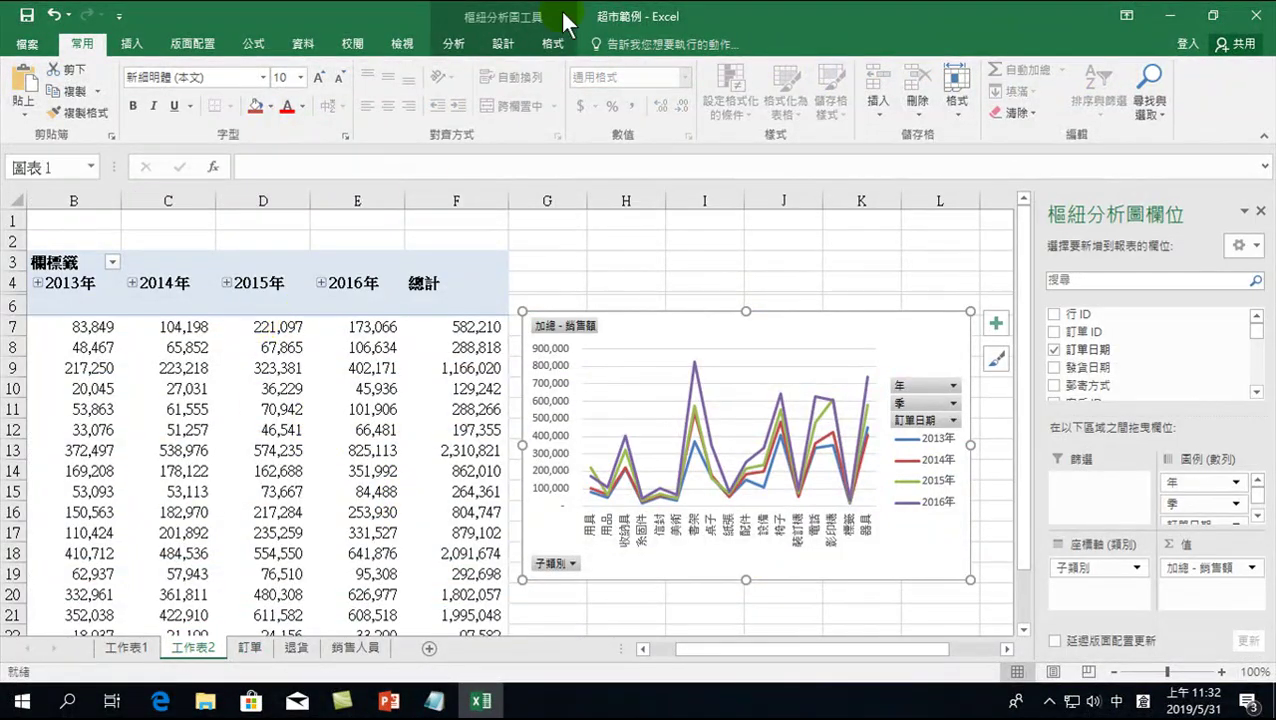
left_click(449, 50)
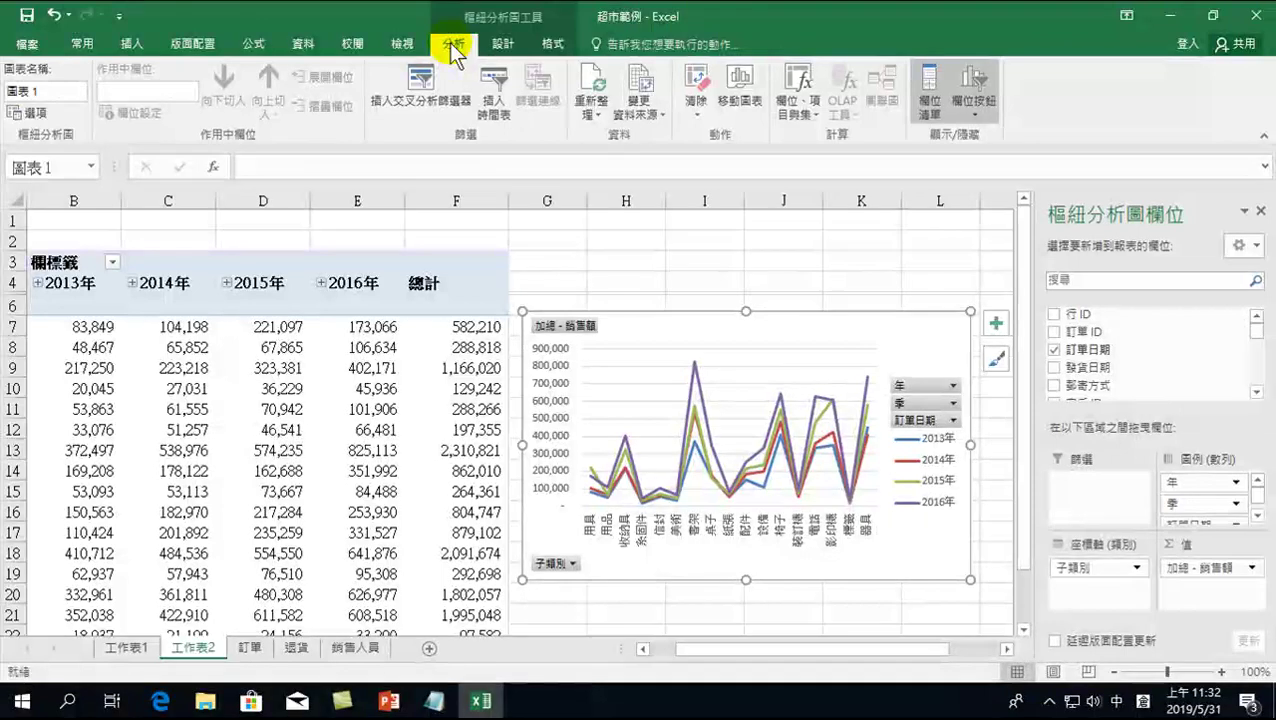
left_click(592, 80)
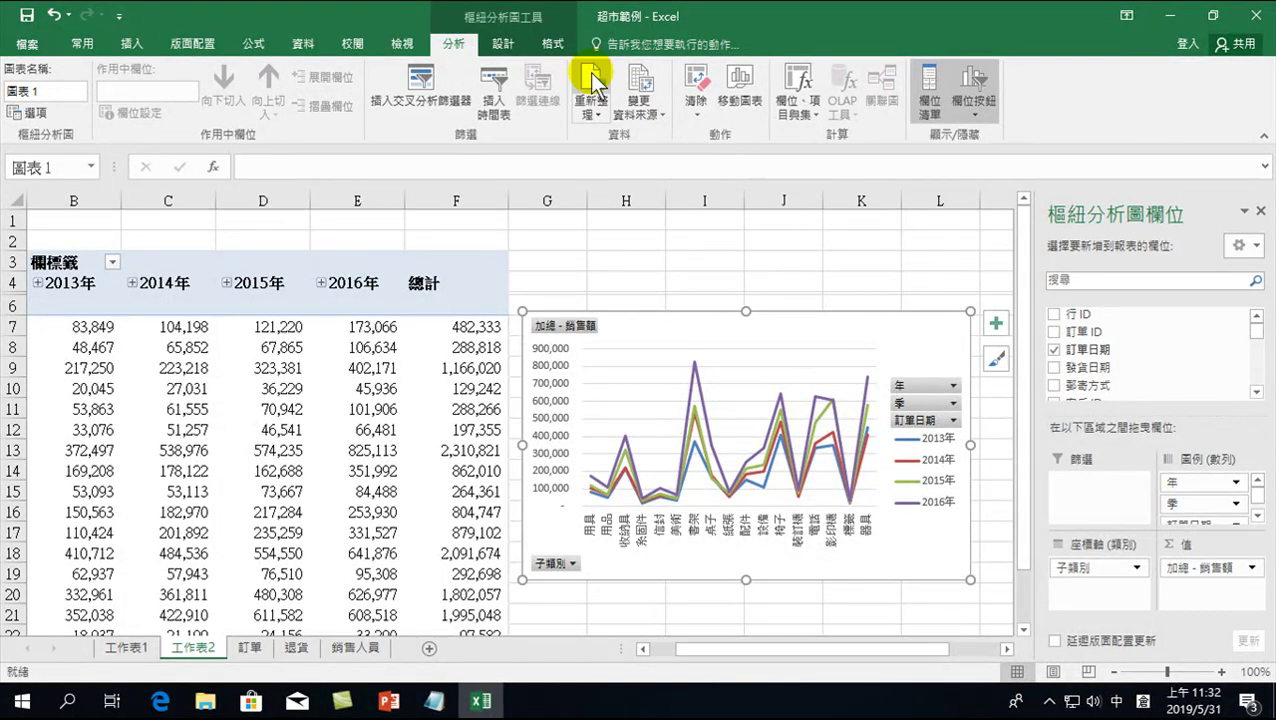
left_click(283, 324)
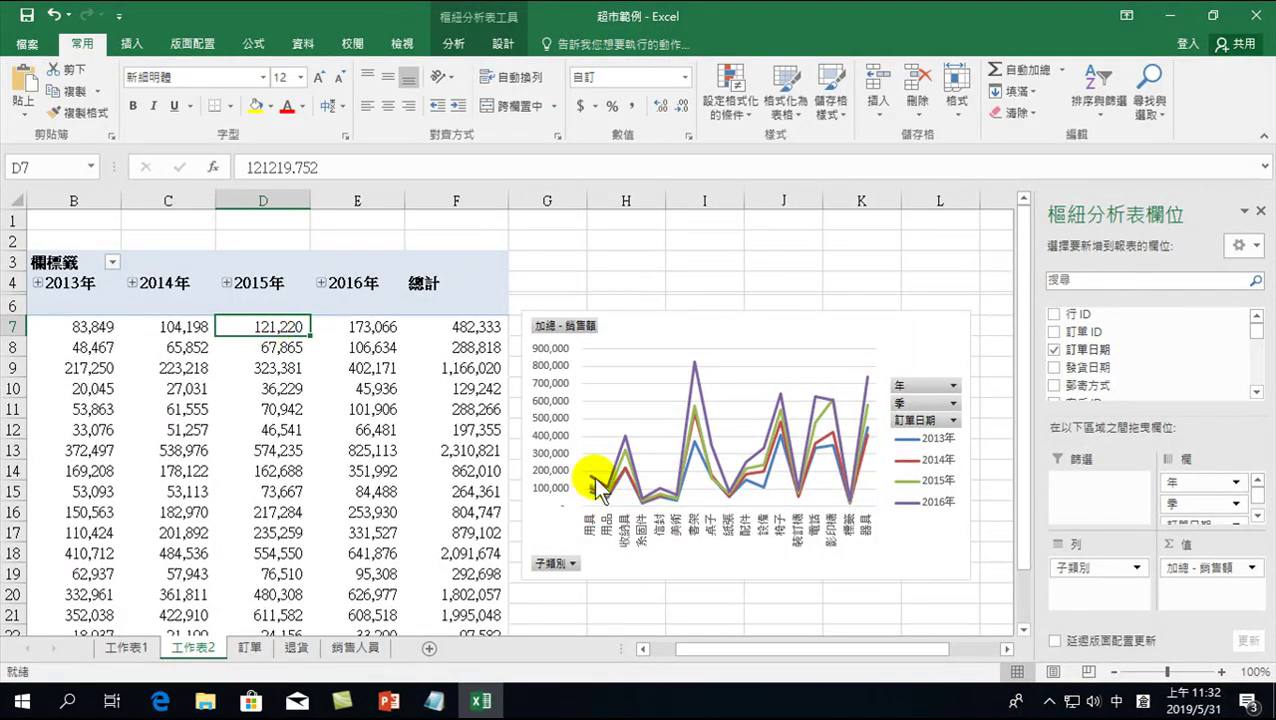
mouse_move(594, 487)
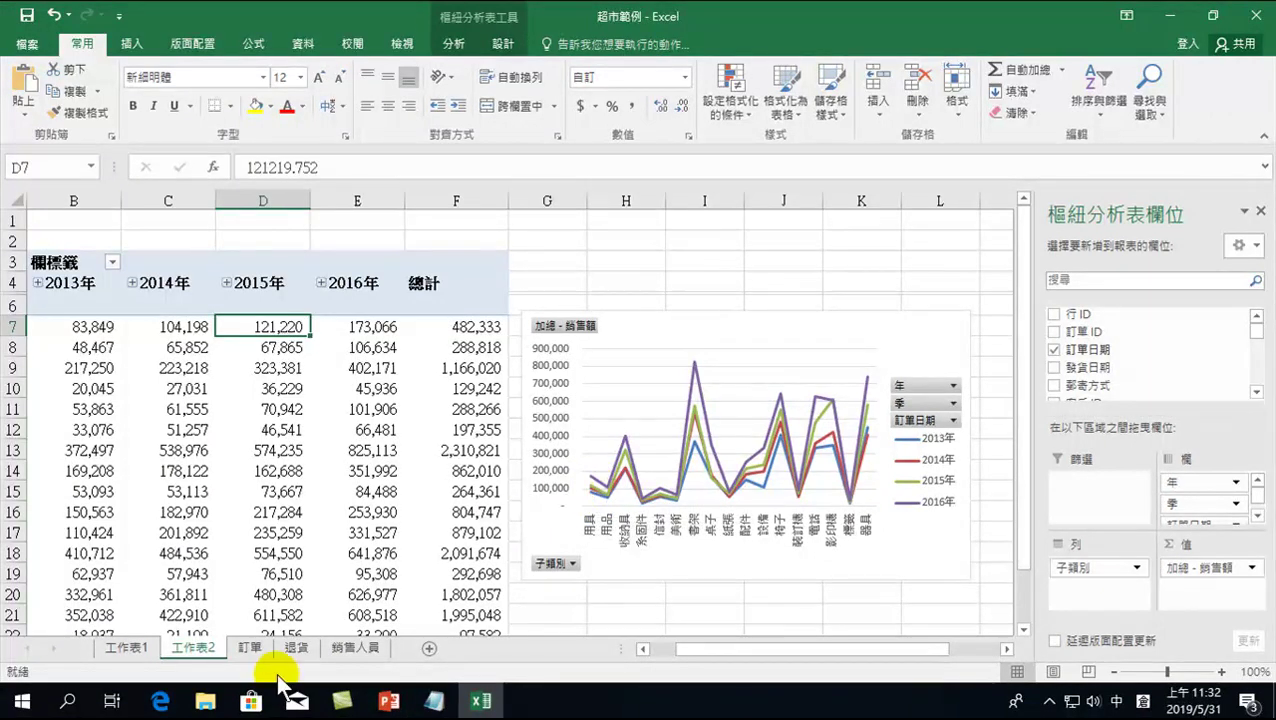
On the 訂單 sheet, set the 銷售額 in cell Q32 to 500000.
left_click(249, 647)
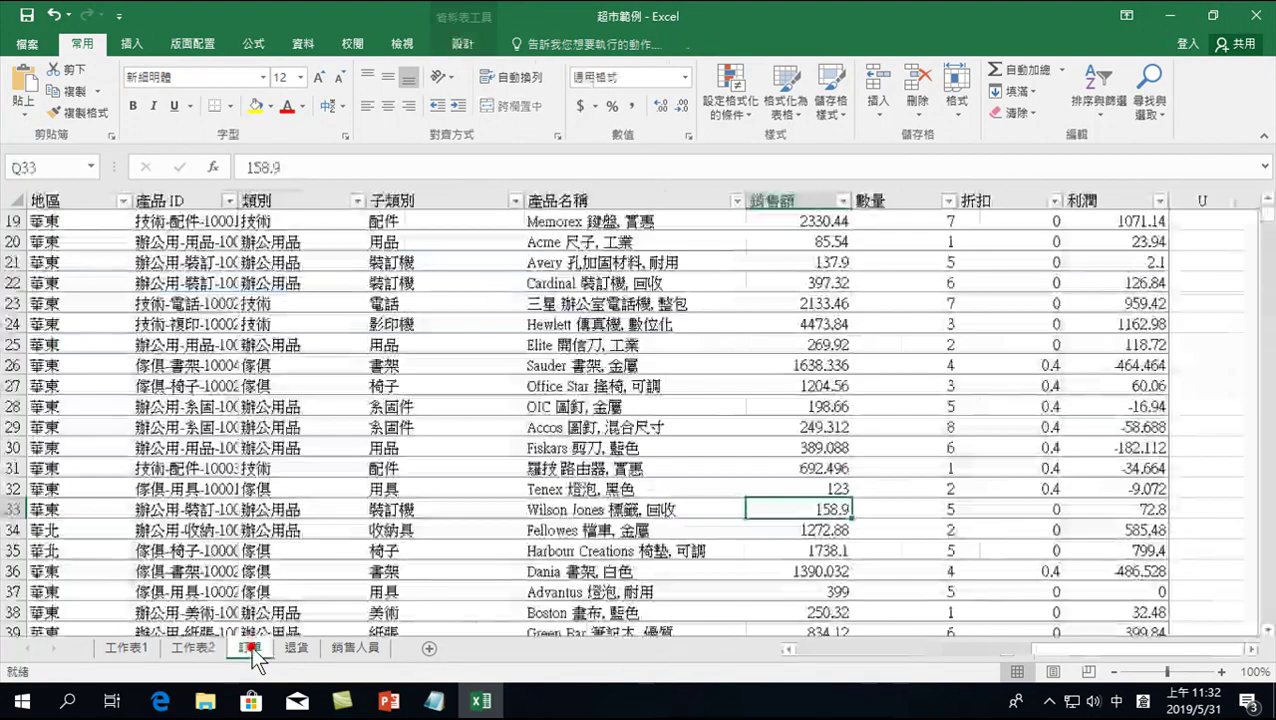
left_click(825, 489)
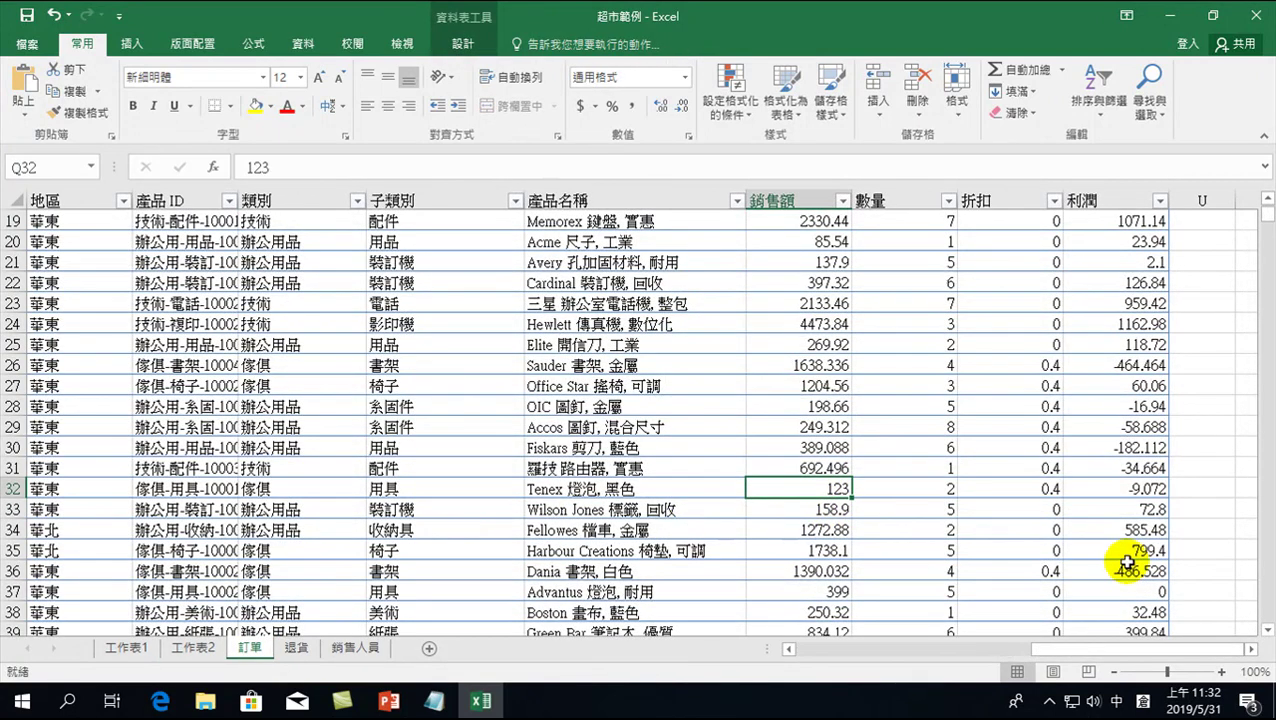
type("500000")
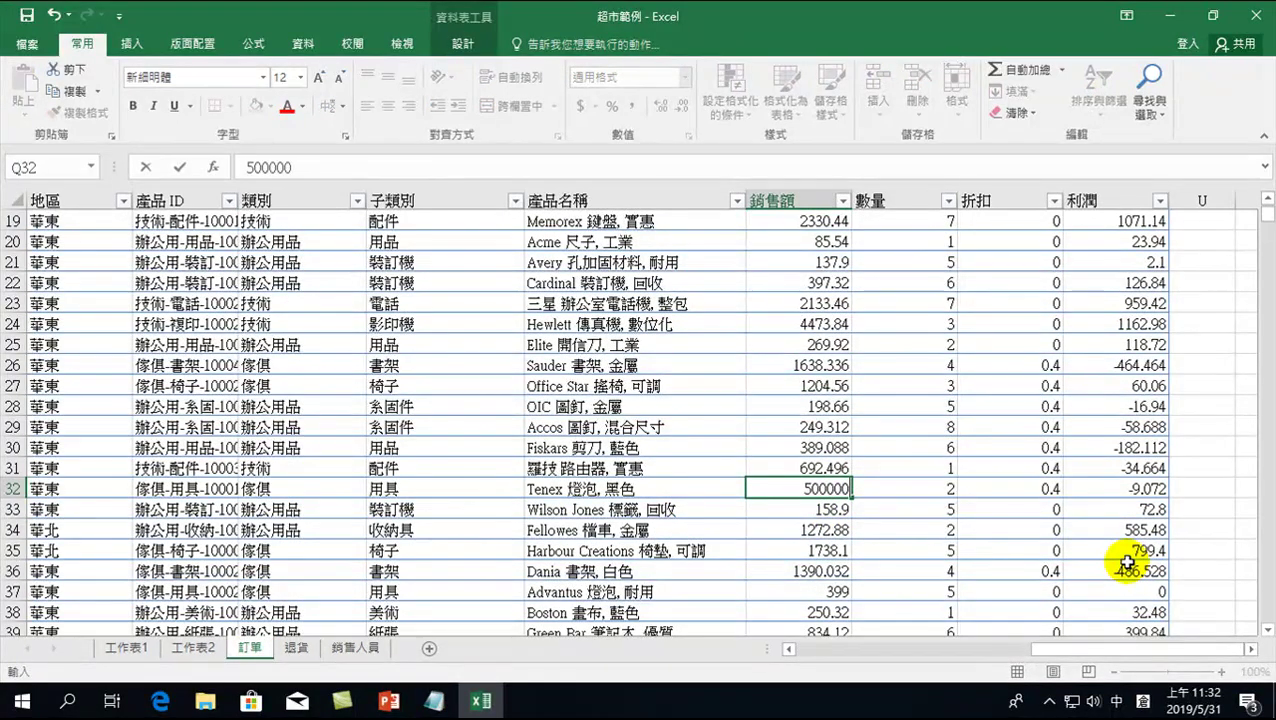
key("Return")
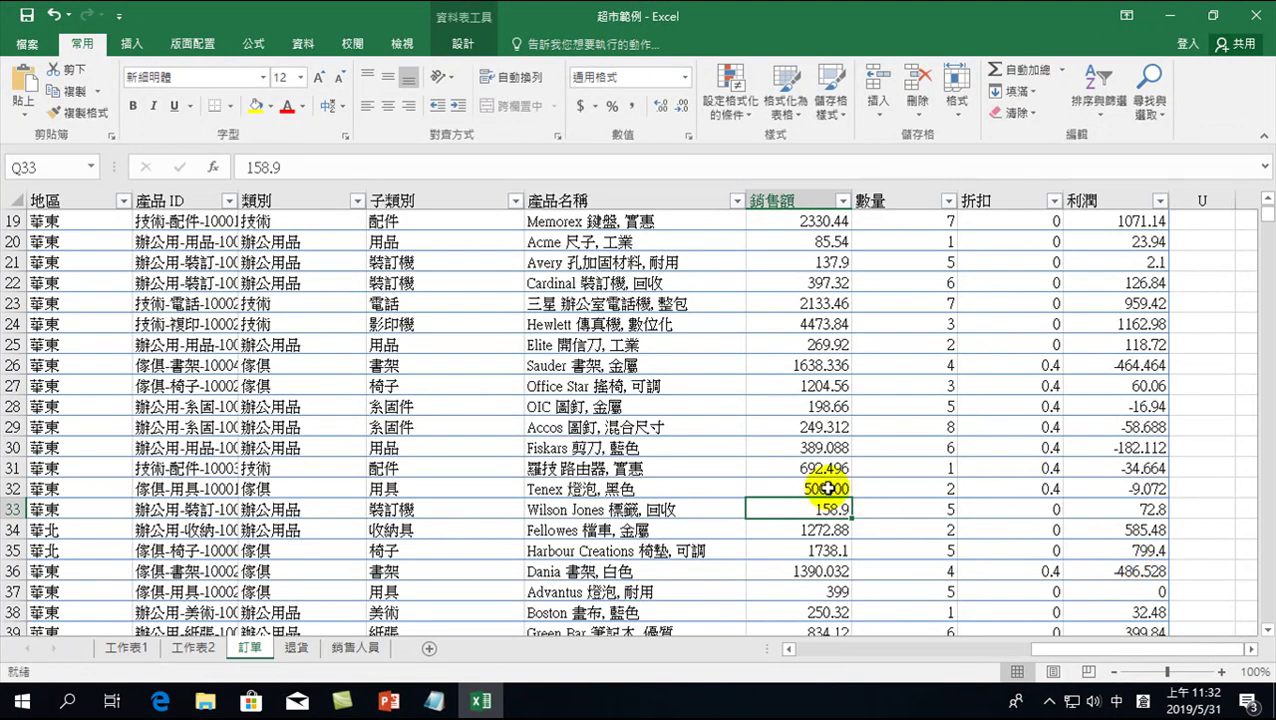
Refresh the PivotTable on 工作表2 with the changed order data and save the workbook.
left_click(196, 647)
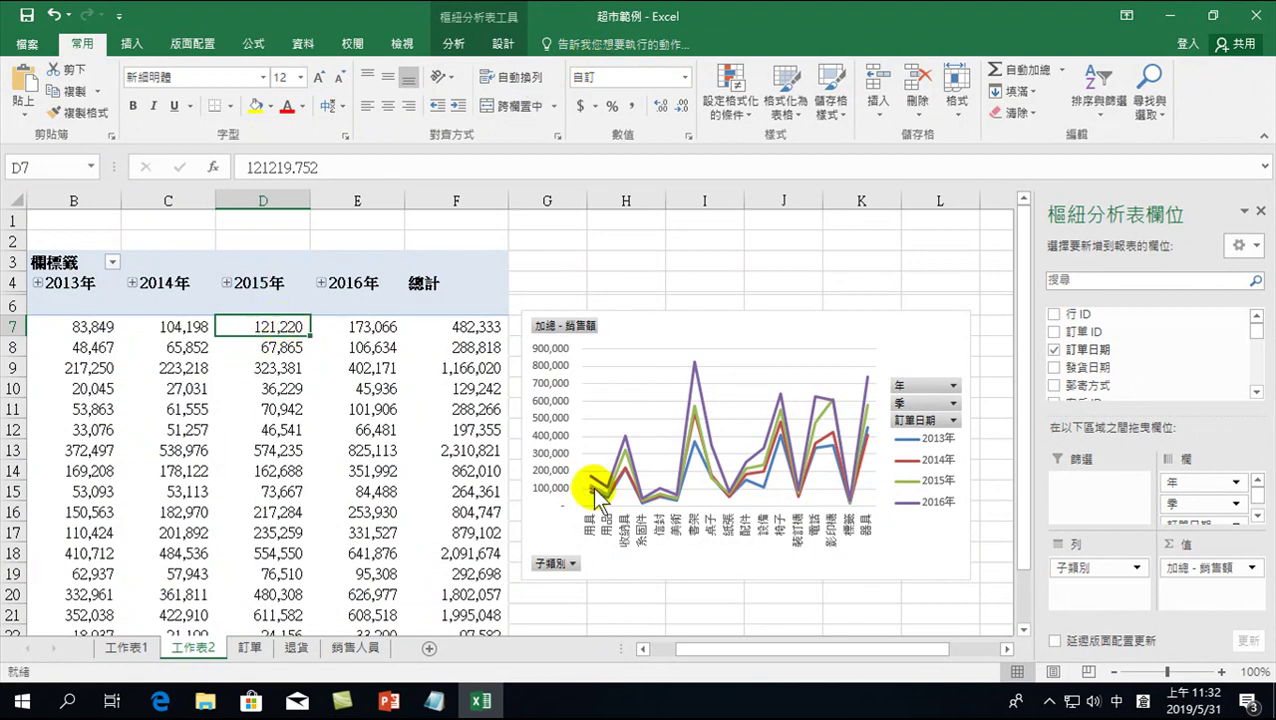
mouse_move(580, 480)
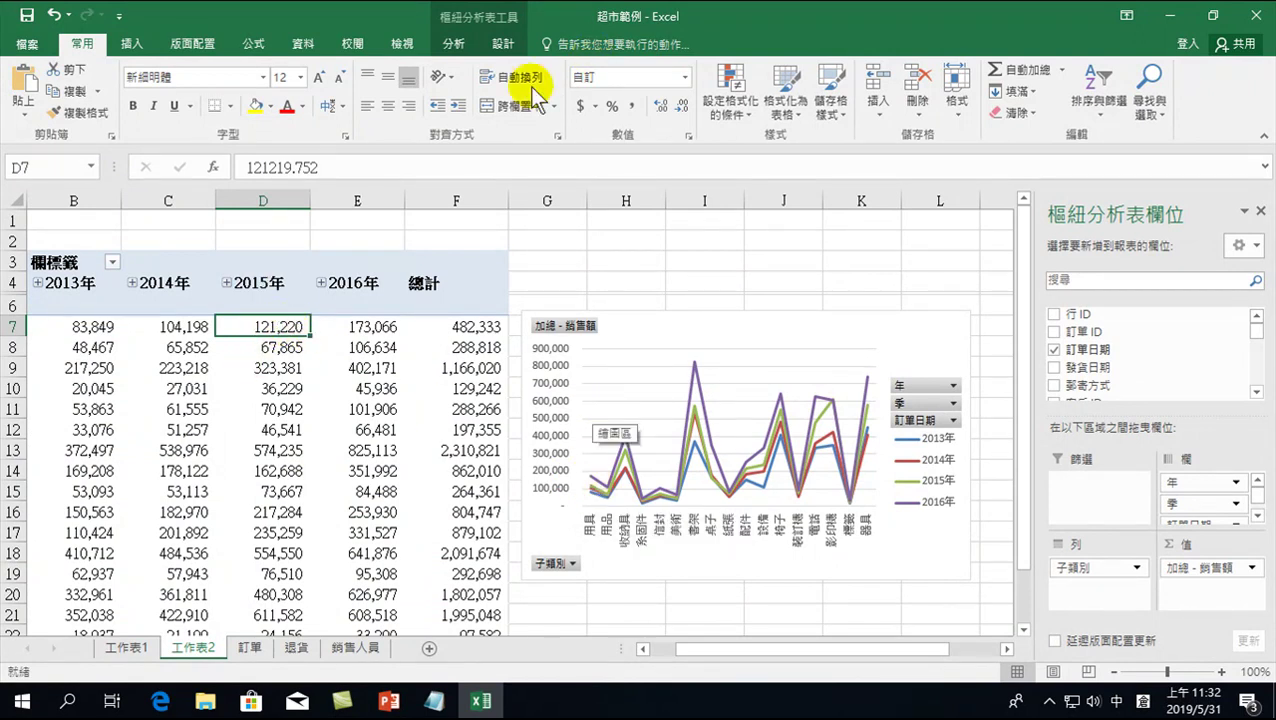
left_click(450, 44)
left_click(643, 80)
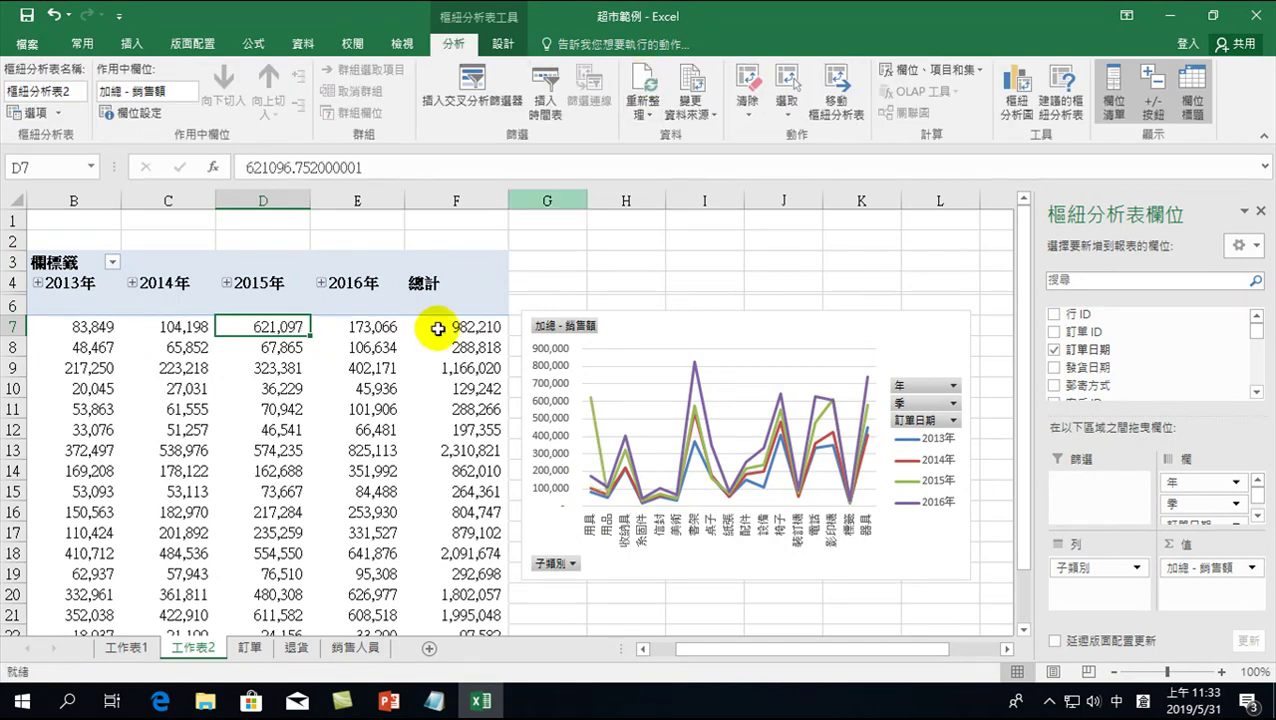
mouse_move(297, 330)
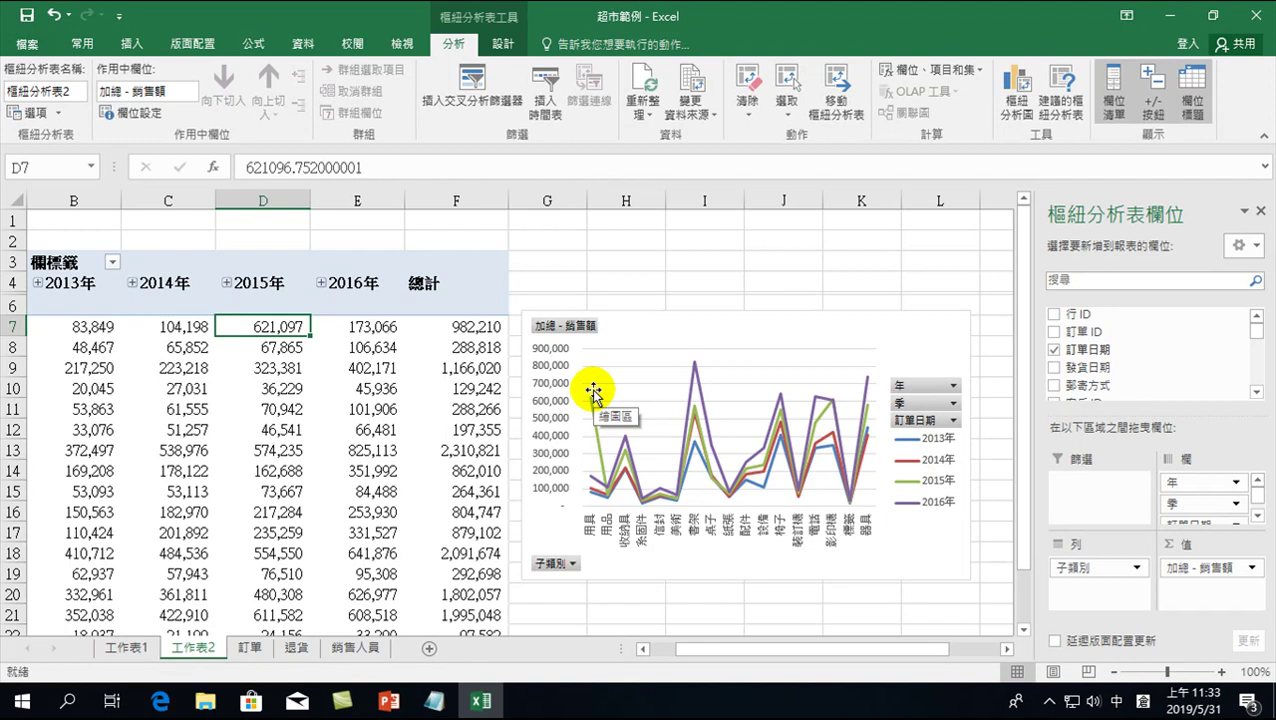
left_click(28, 16)
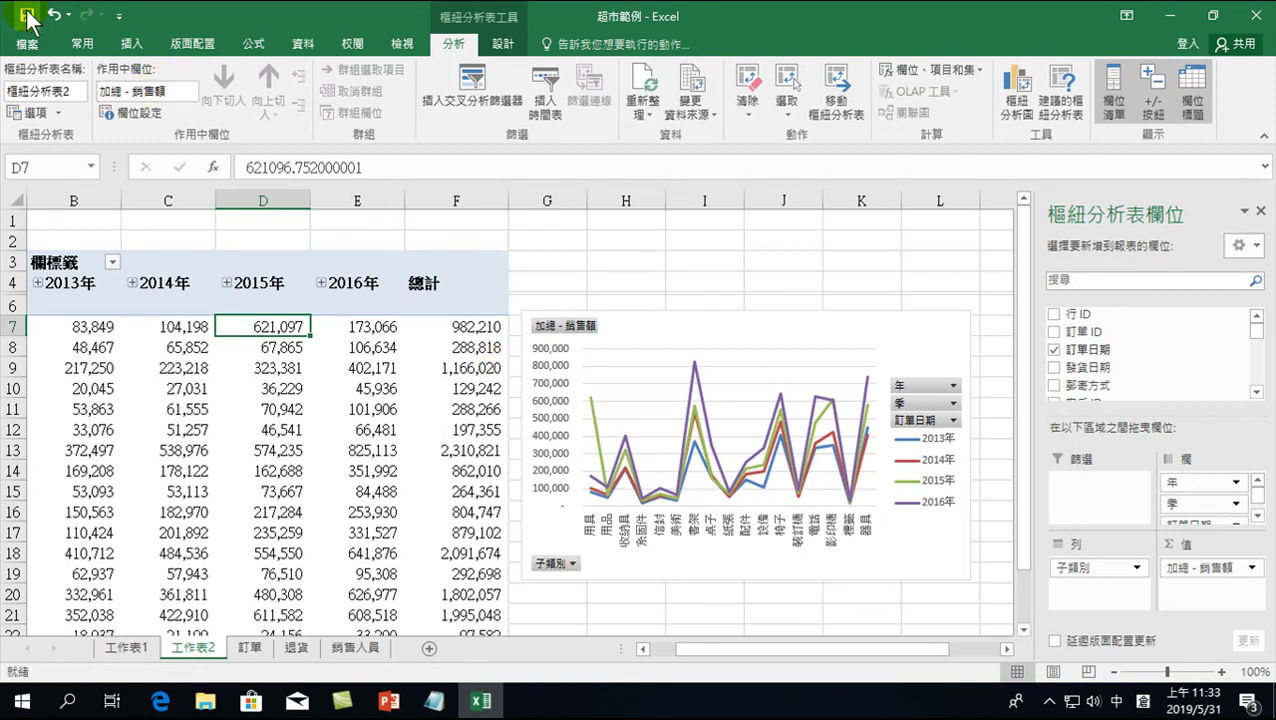
Open the Word document Office_四十招 from the Office 2016 整合 folder and update it with data from its linked files.
left_click(205, 700)
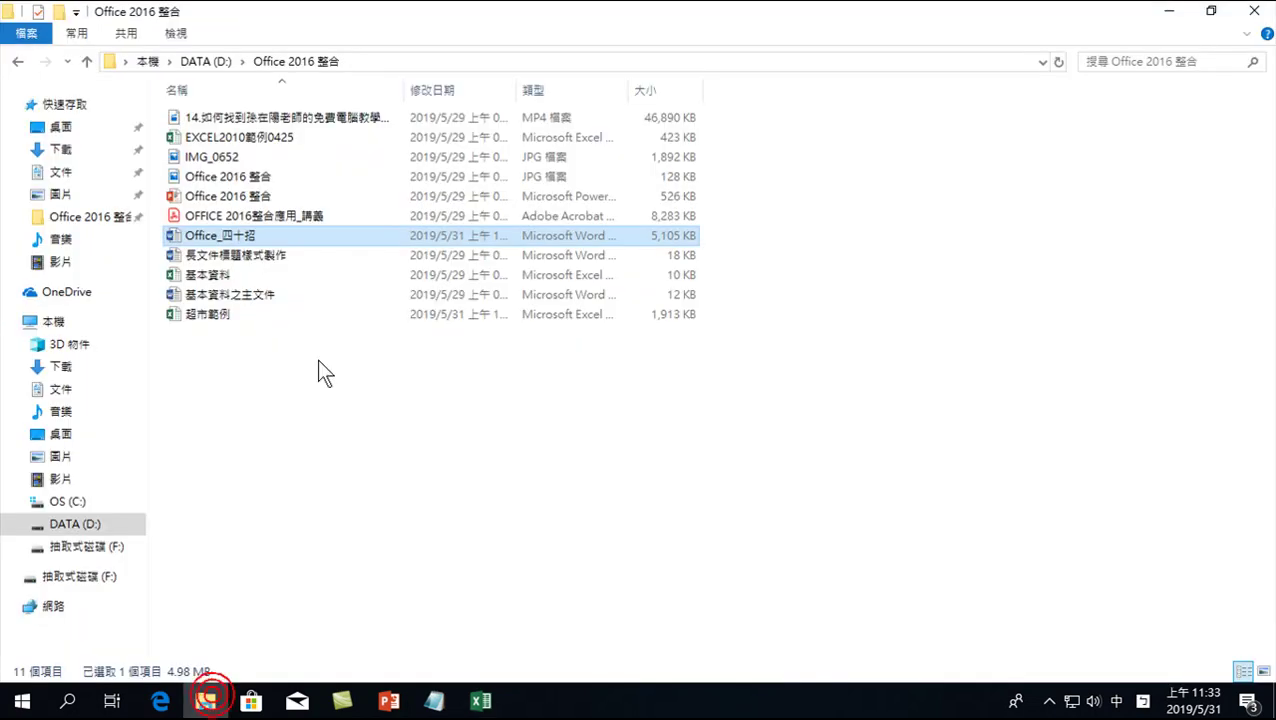
double_click(214, 234)
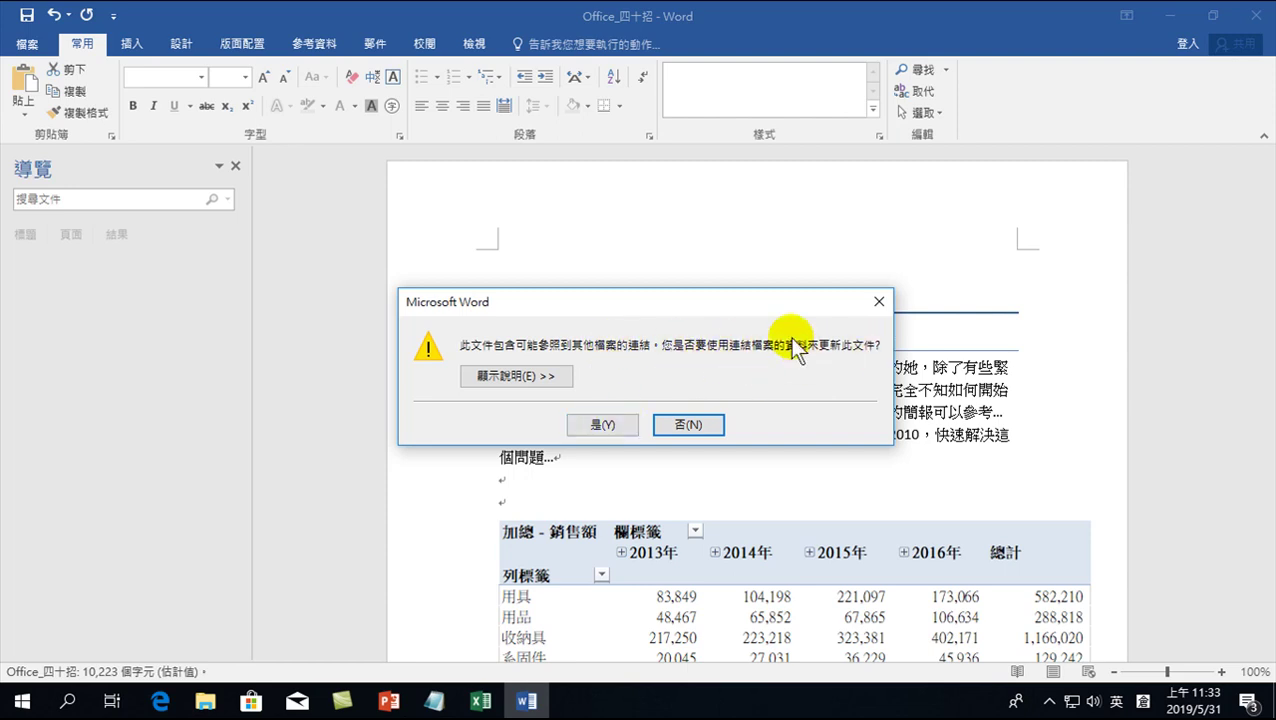
left_click(600, 427)
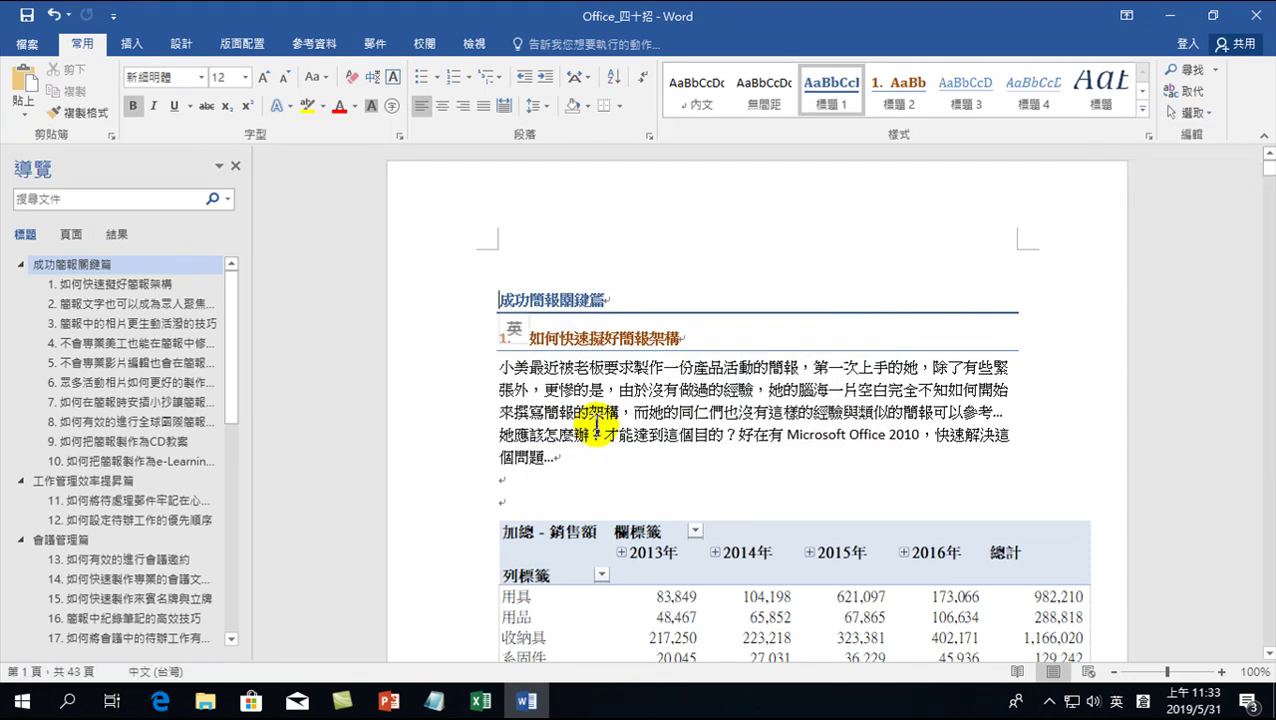
Delete the linked line chart above Step 1 from the Word document.
scroll(597, 427, "down", 15)
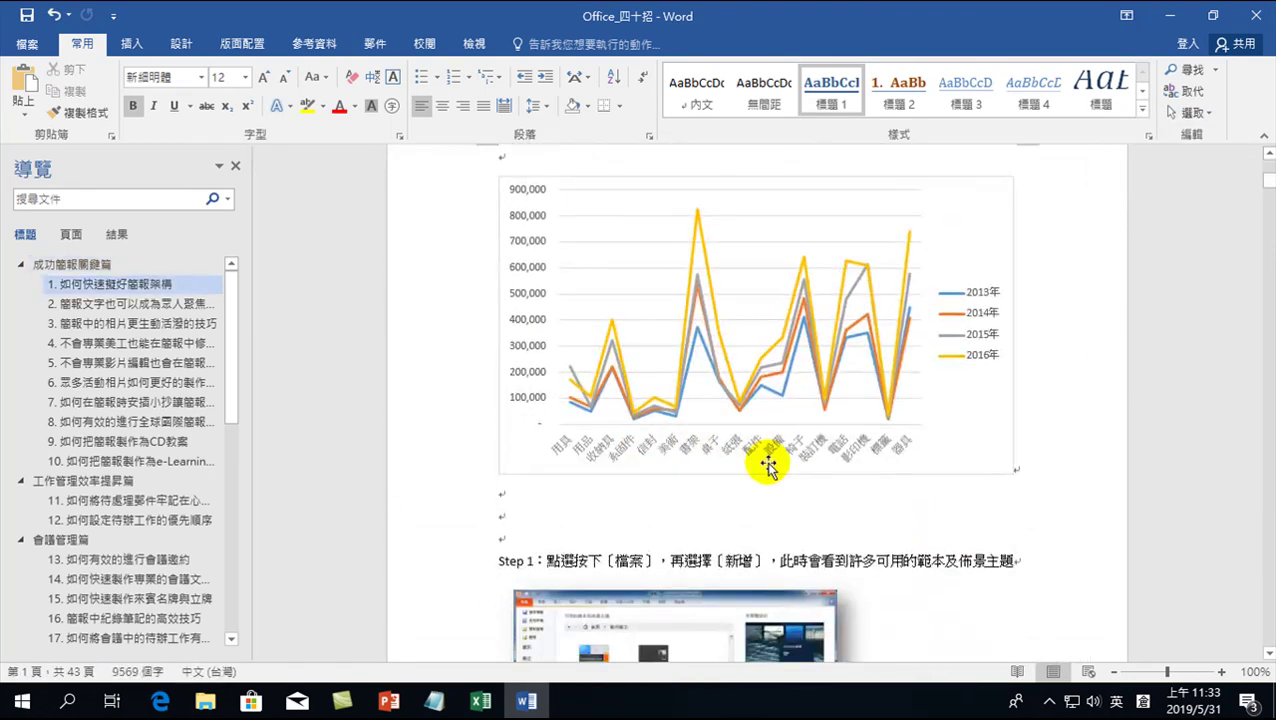
left_click(845, 392)
left_click(978, 422)
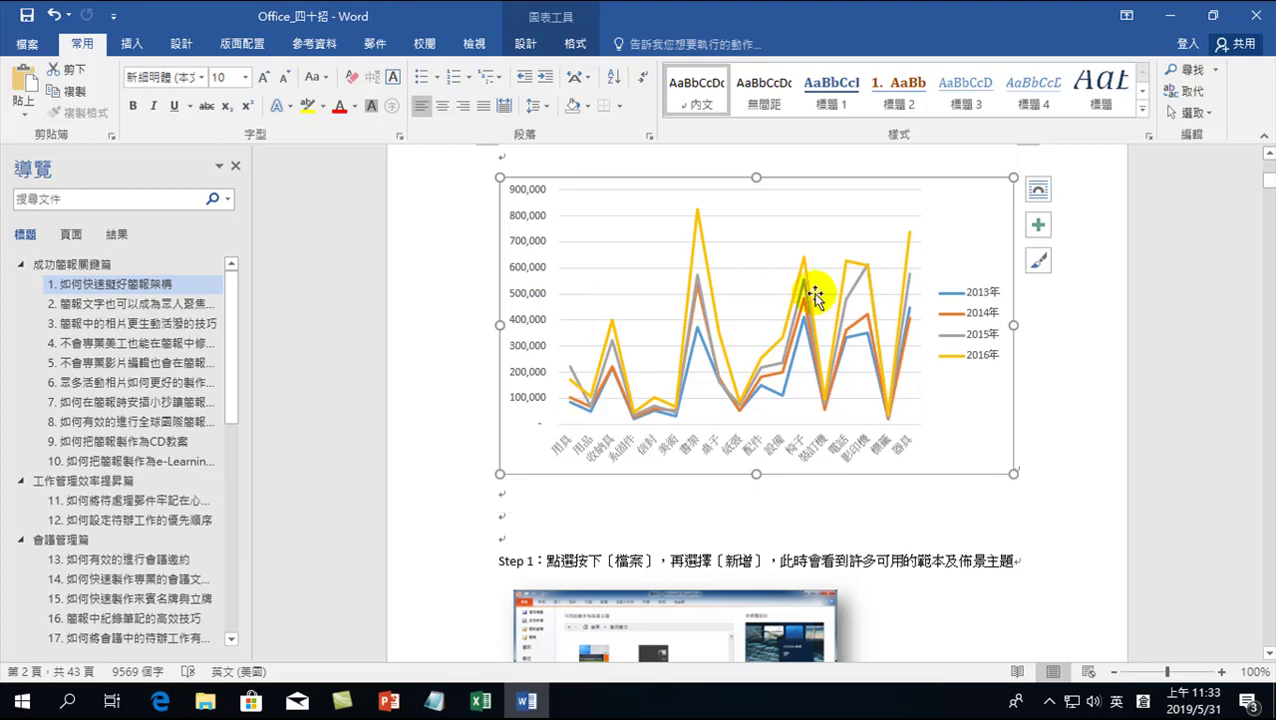
left_click(985, 420)
key("Delete")
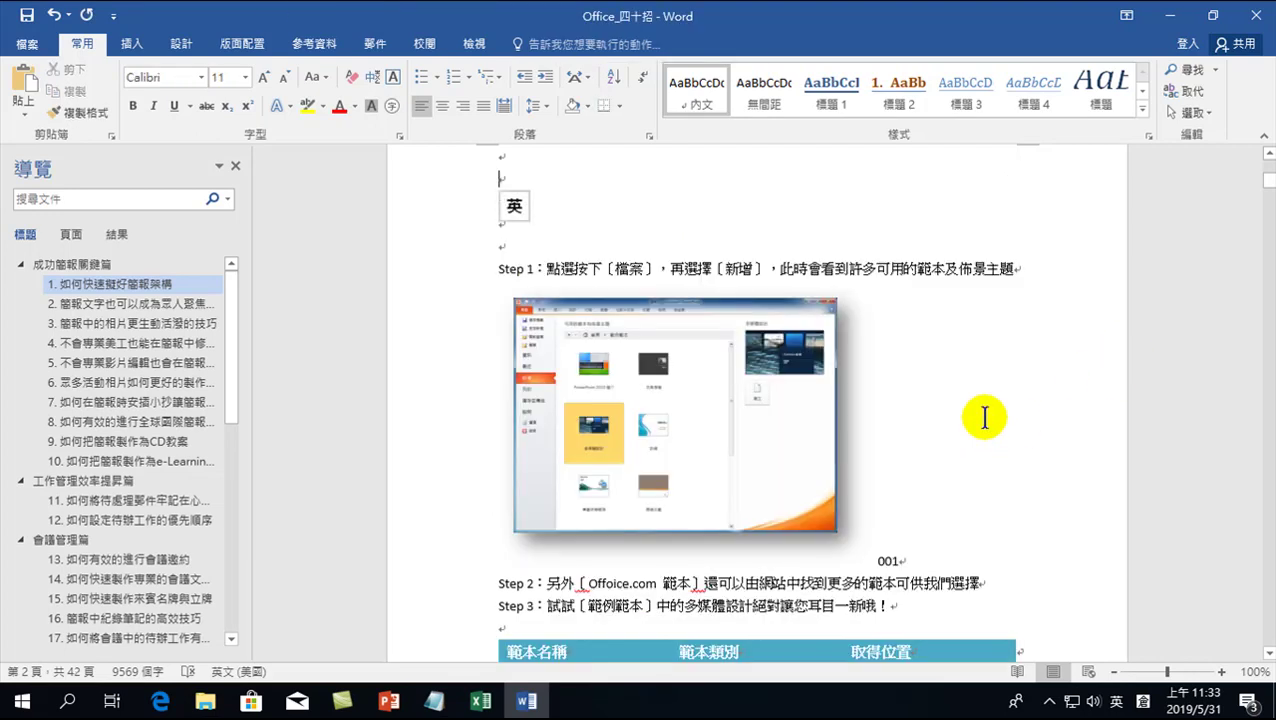
Switch to the Excel workbook 超市範例 and copy the whole line PivotChart on 工作表2.
left_click(481, 703)
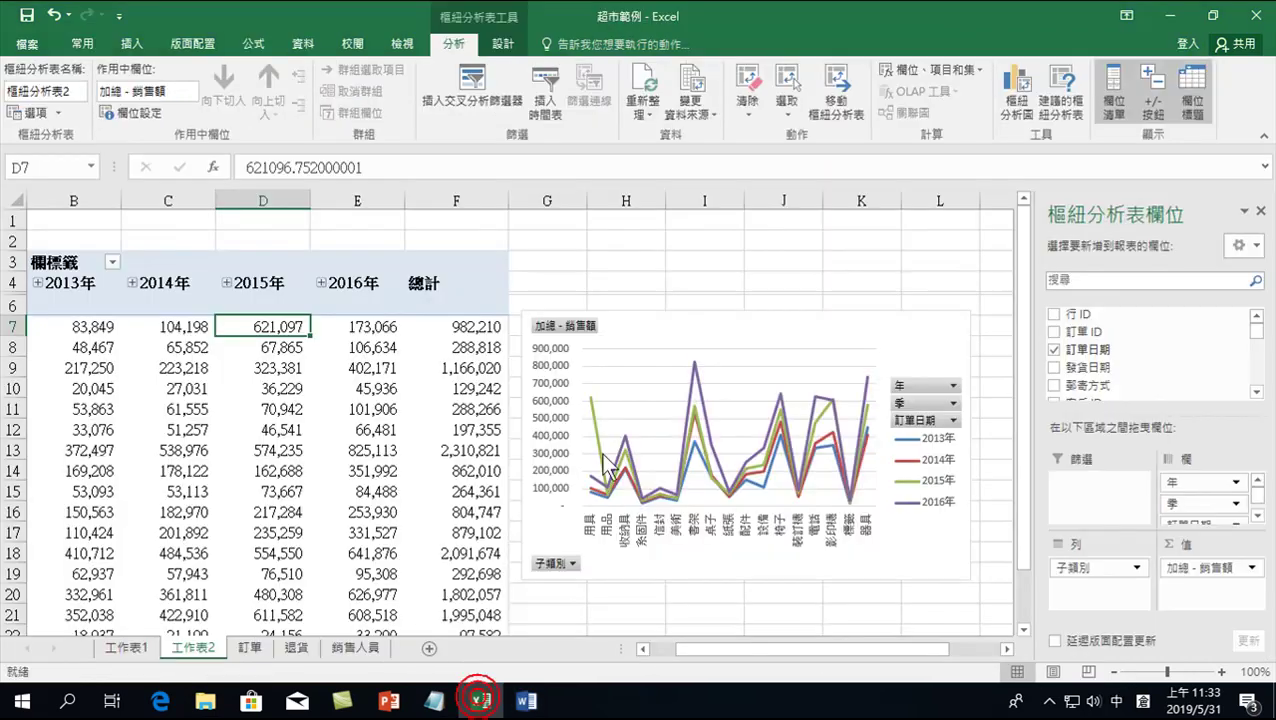
left_click(668, 325)
right_click(676, 340)
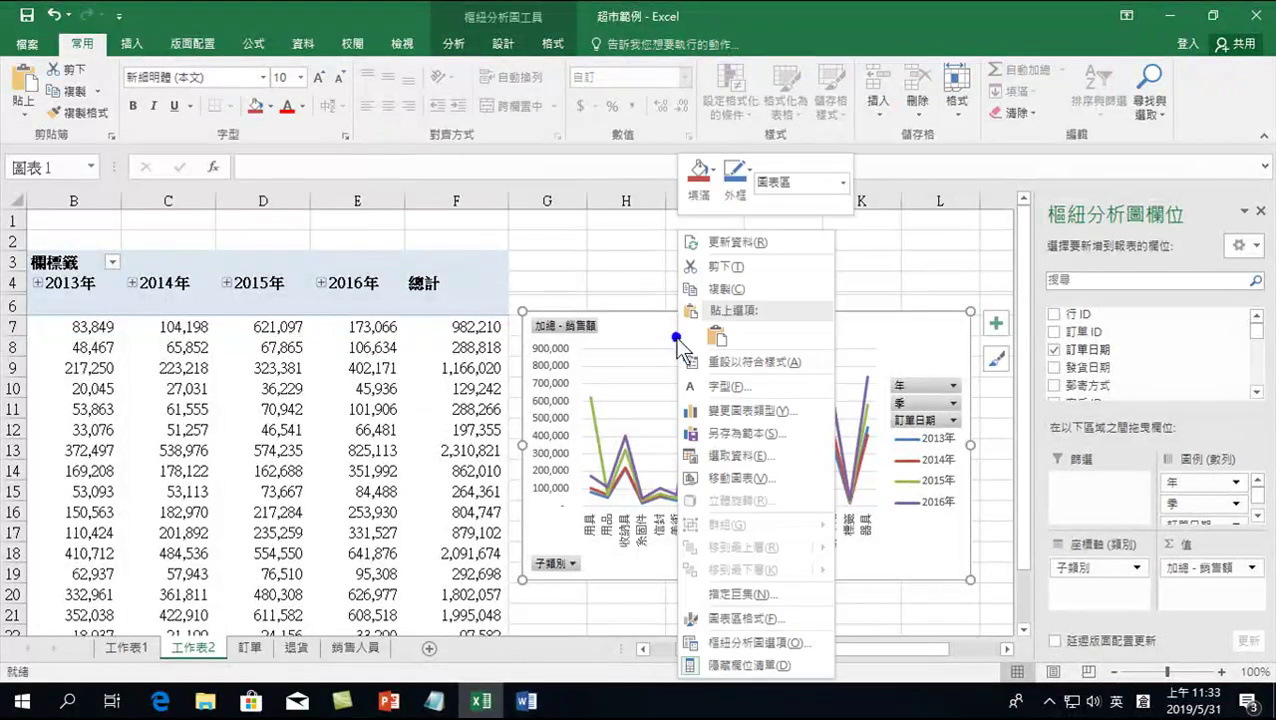
left_click(67, 93)
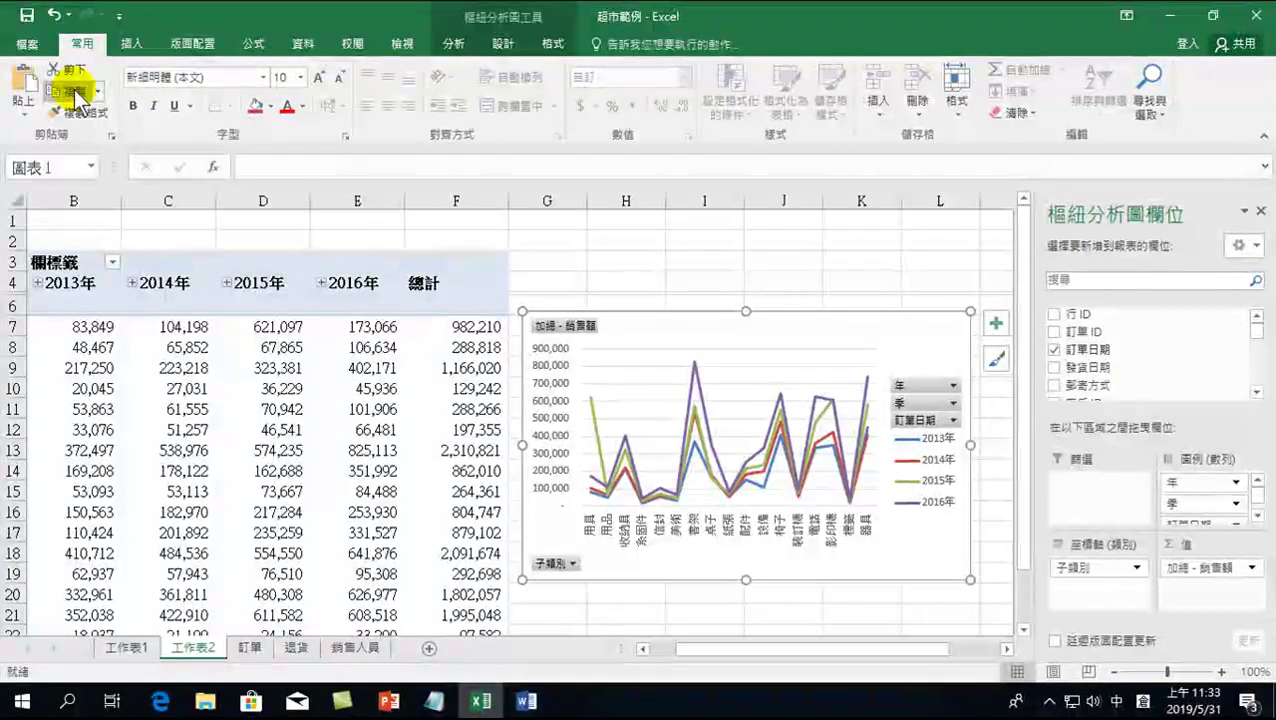
Return to Word, paste the chart above Step 1 as a linked Microsoft Excel 圖表 物件 and select it.
left_click(526, 701)
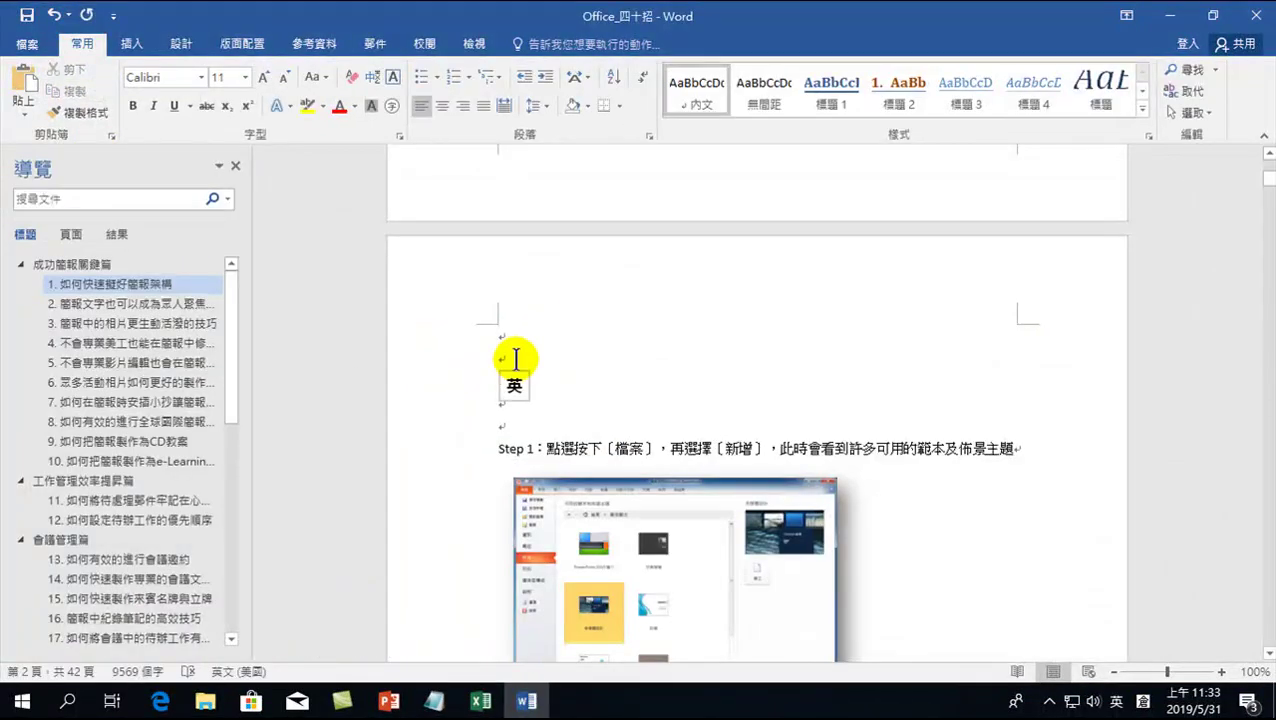
left_click(24, 112)
left_click(63, 186)
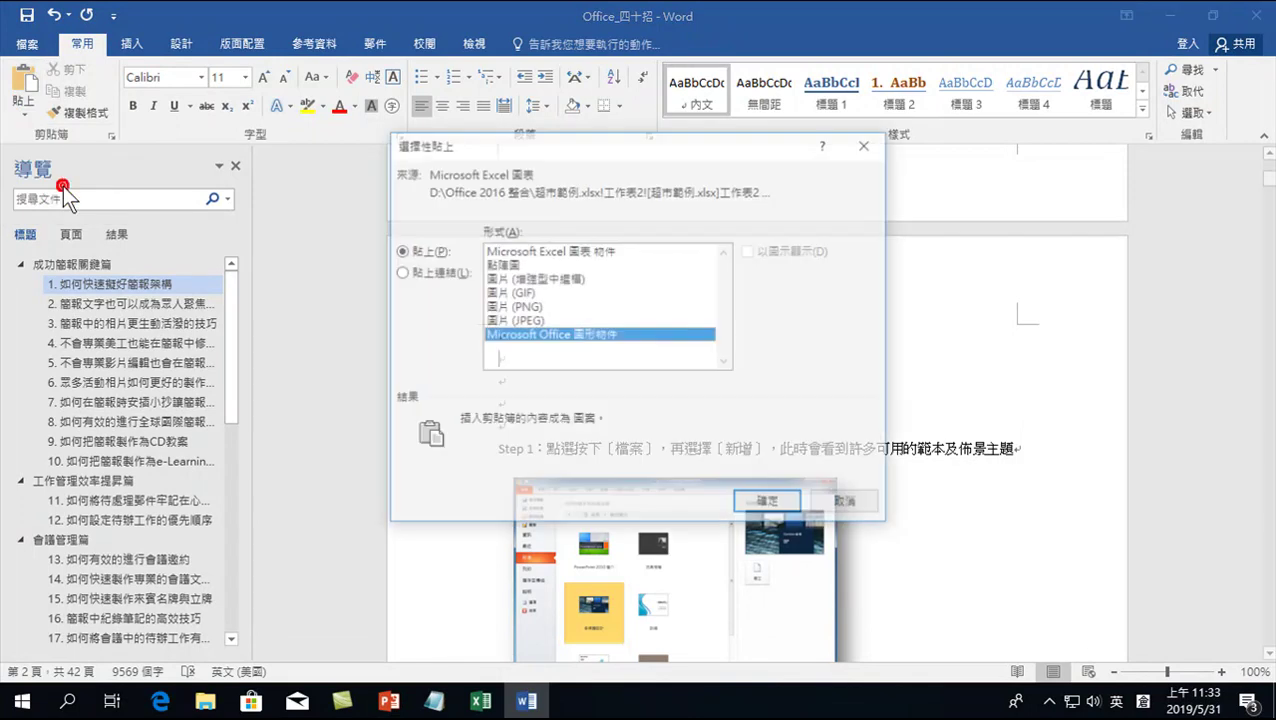
left_click(400, 272)
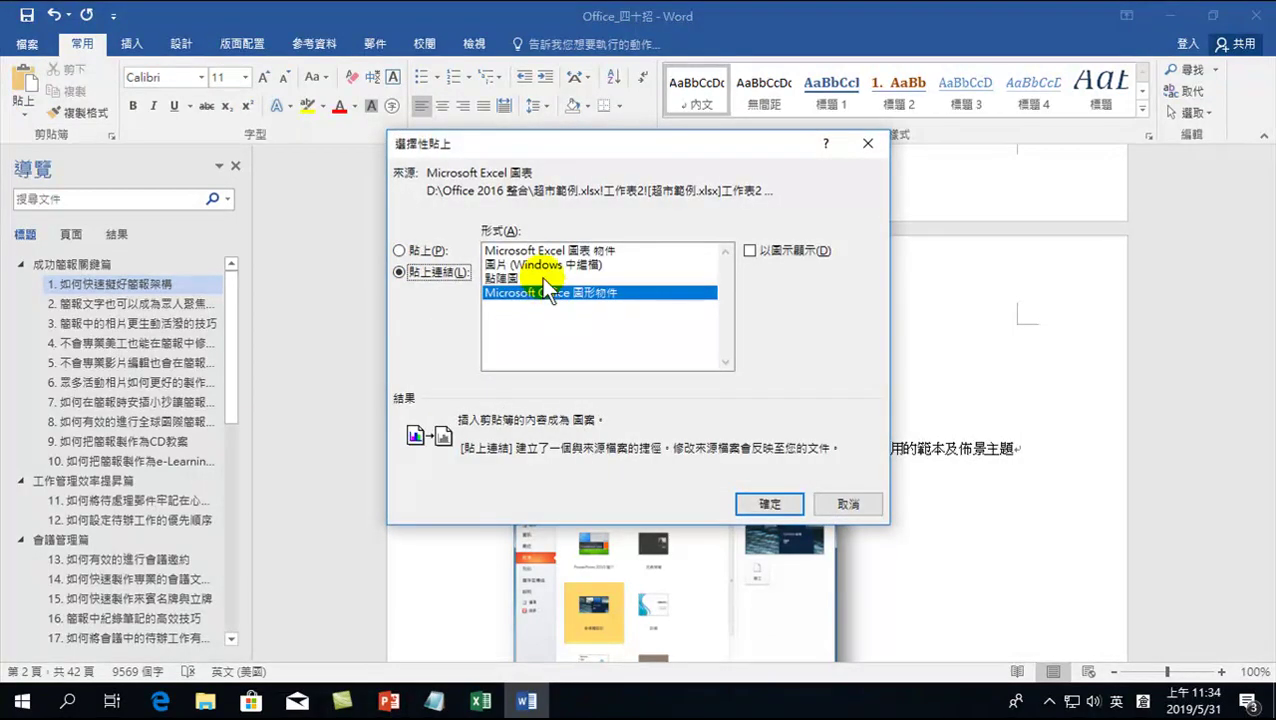
left_click(543, 251)
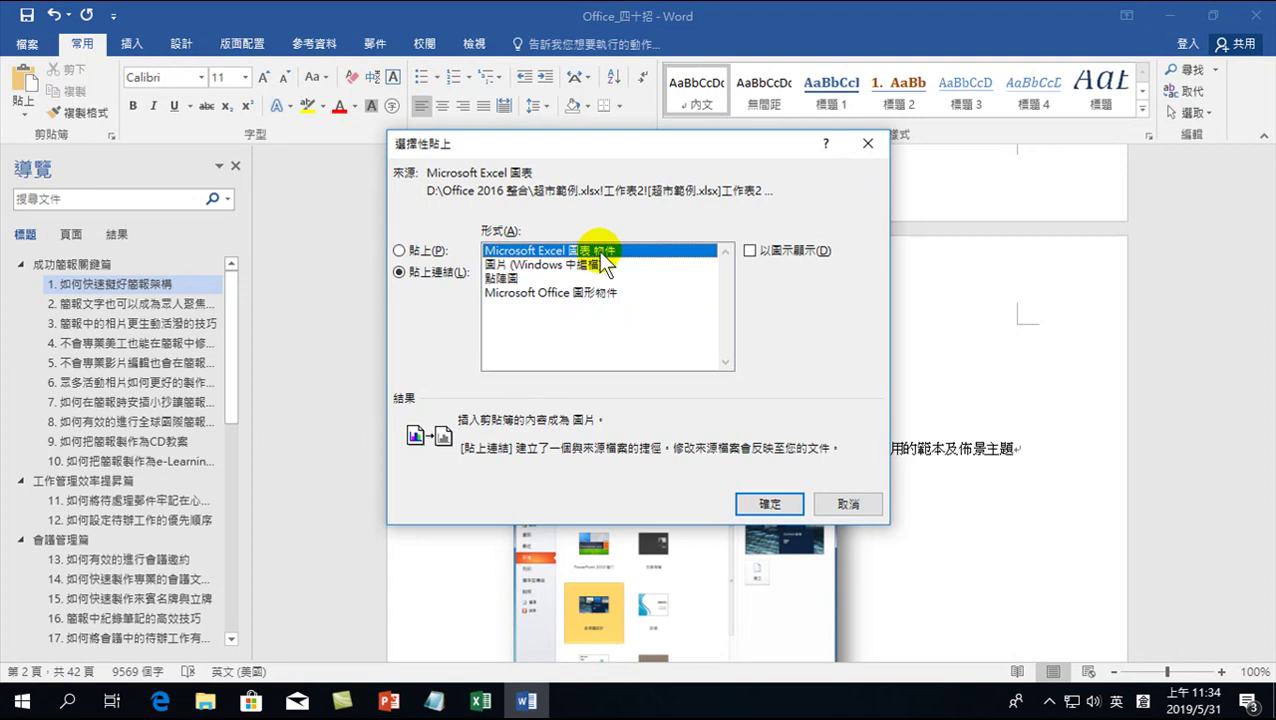
left_click(769, 503)
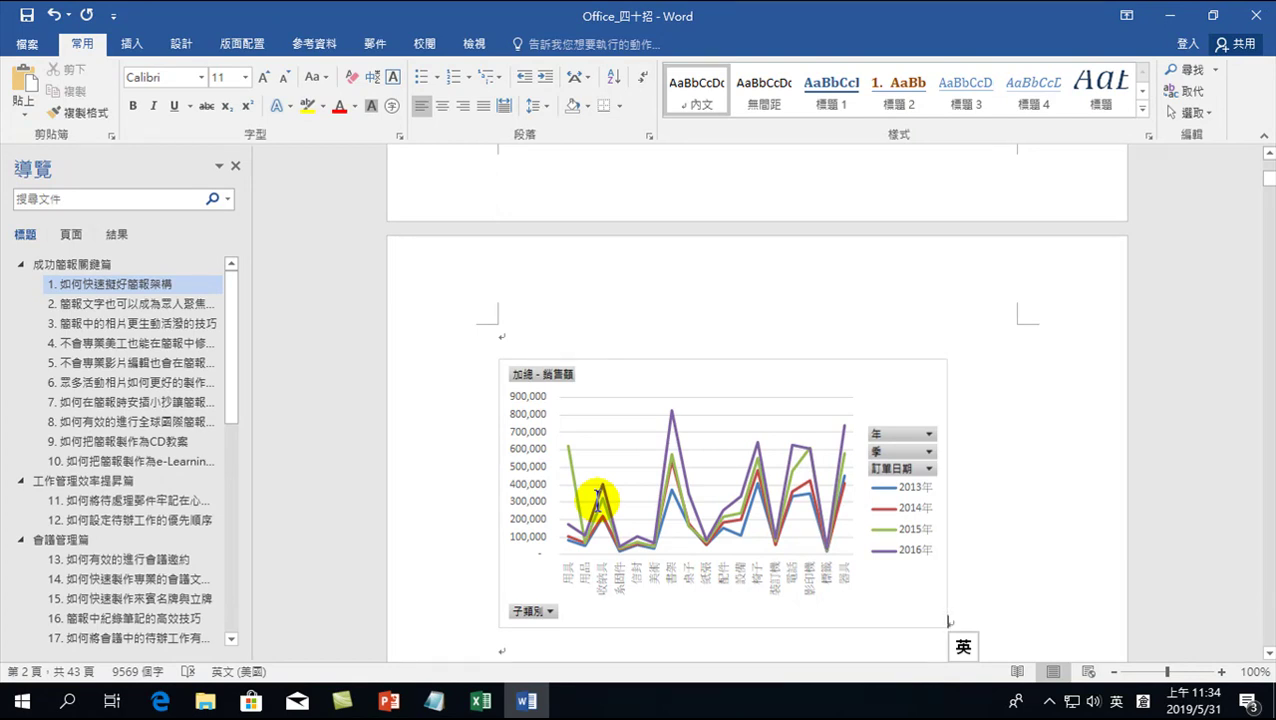
left_click(892, 381)
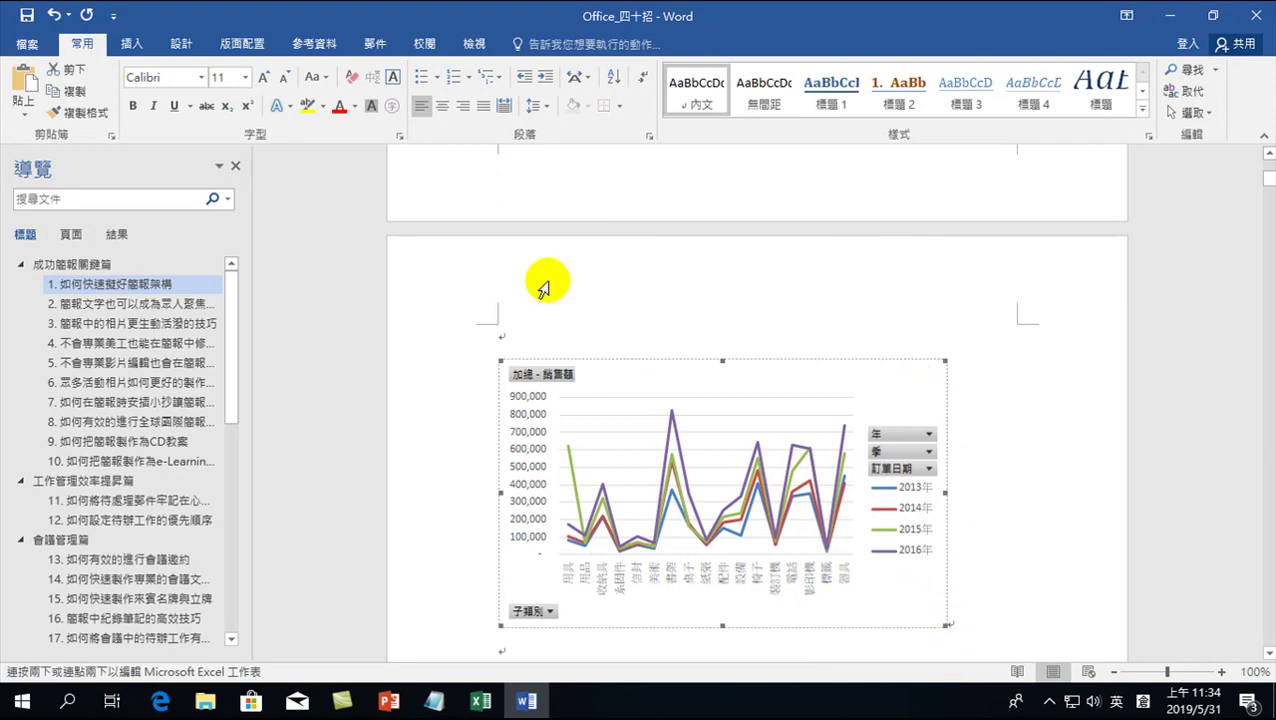
Save the Word document Office_四十招 and close it.
left_click(15, 24)
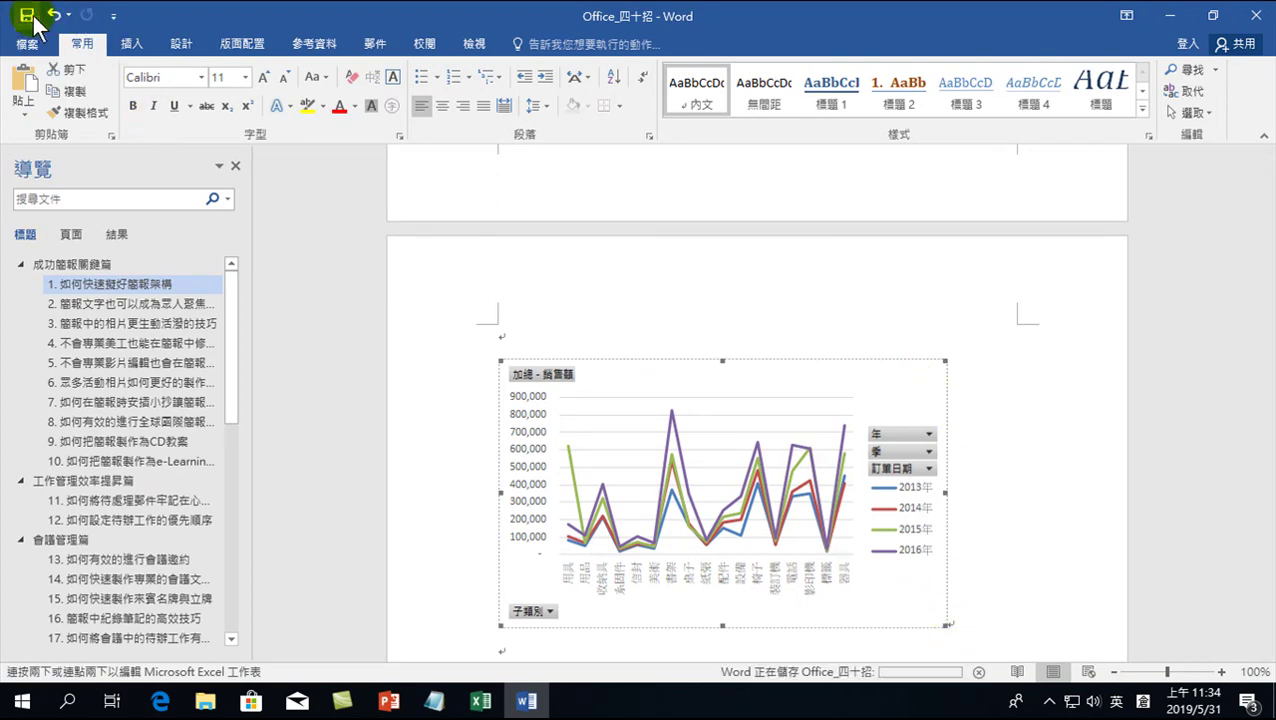
left_click(1271, 22)
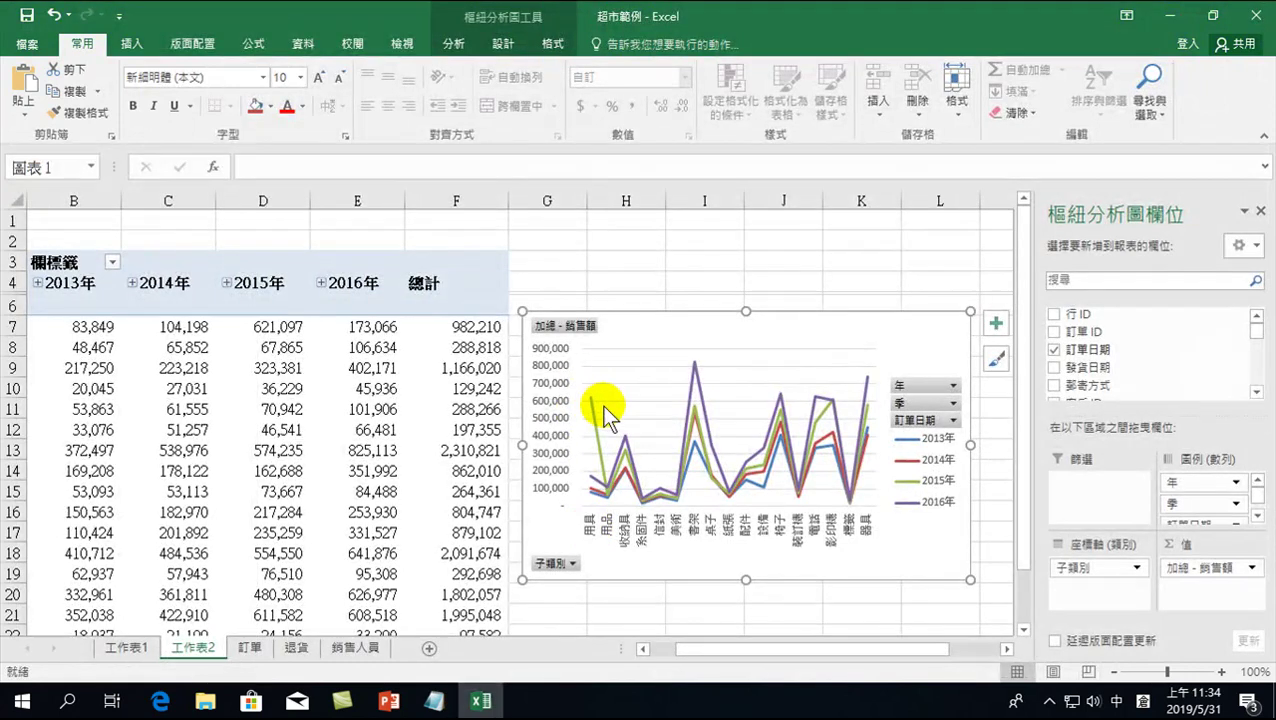
On the 訂單 sheet of 超市範例, set the 銷售額 in cell Q32 to 123.
left_click(252, 648)
left_click(838, 489)
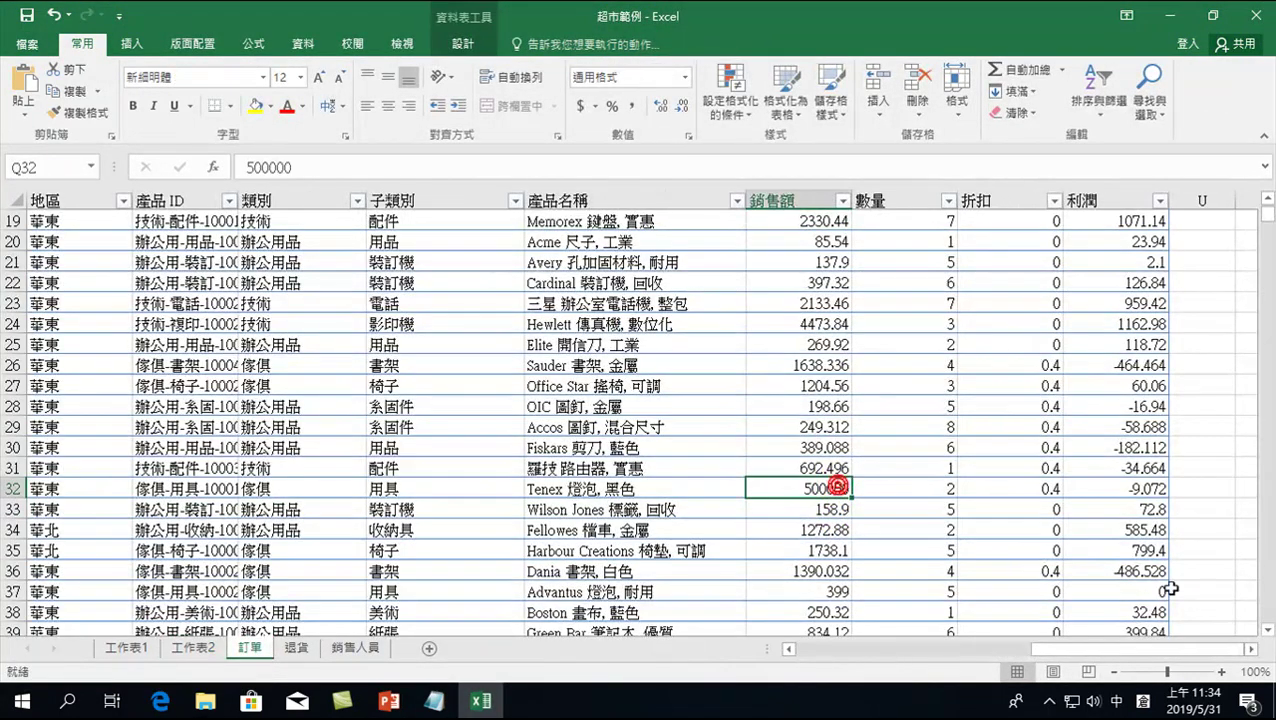
type("123")
key("Return")
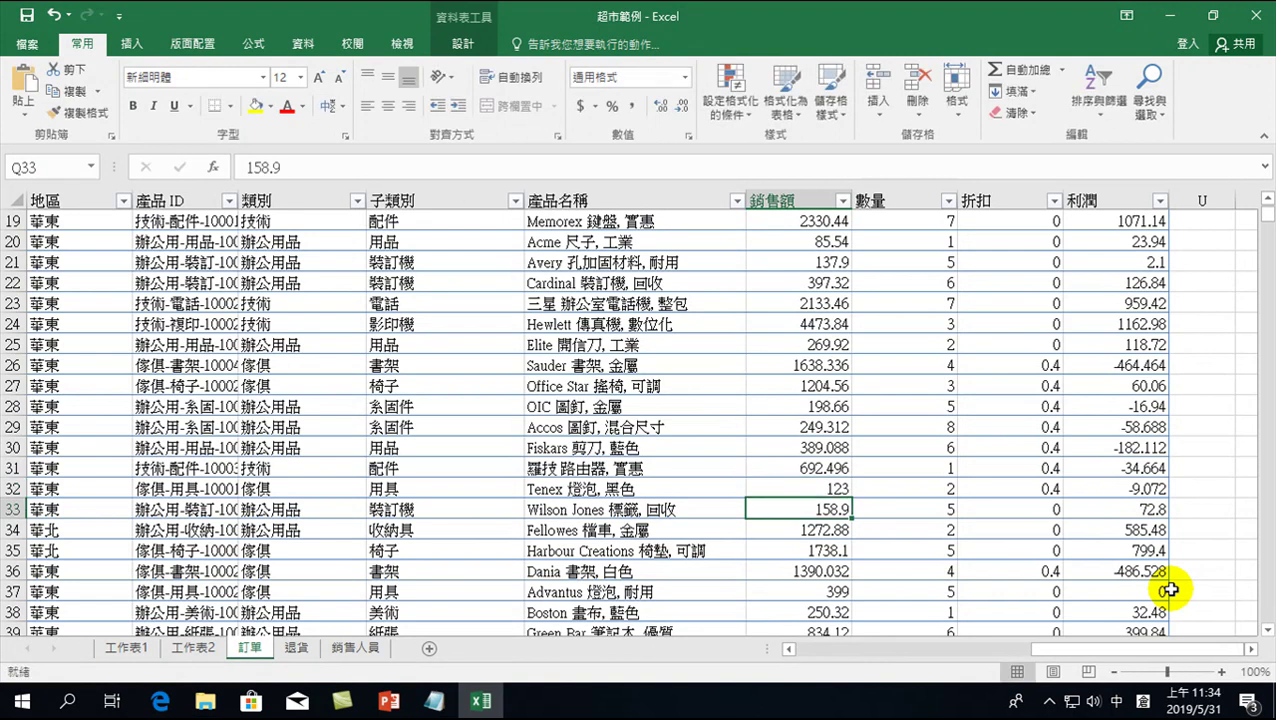
Refresh the PivotChart data on 工作表2 and save the workbook.
left_click(200, 647)
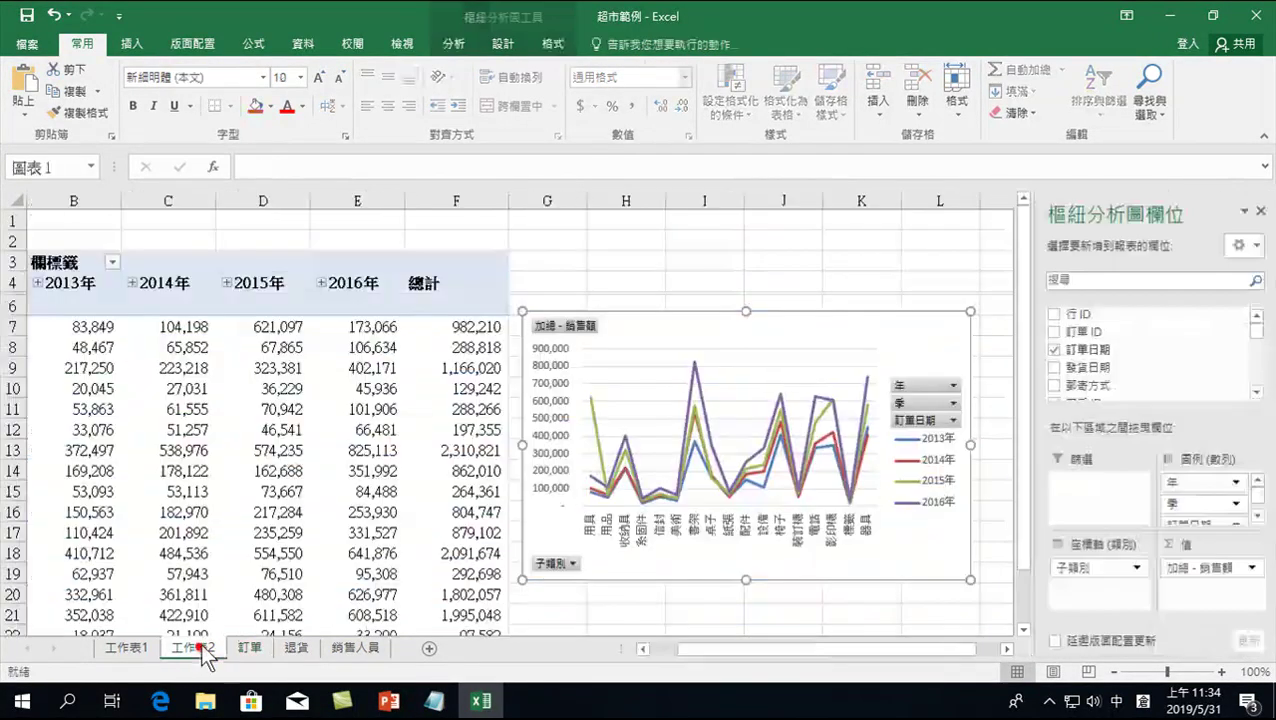
left_click(453, 49)
left_click(594, 80)
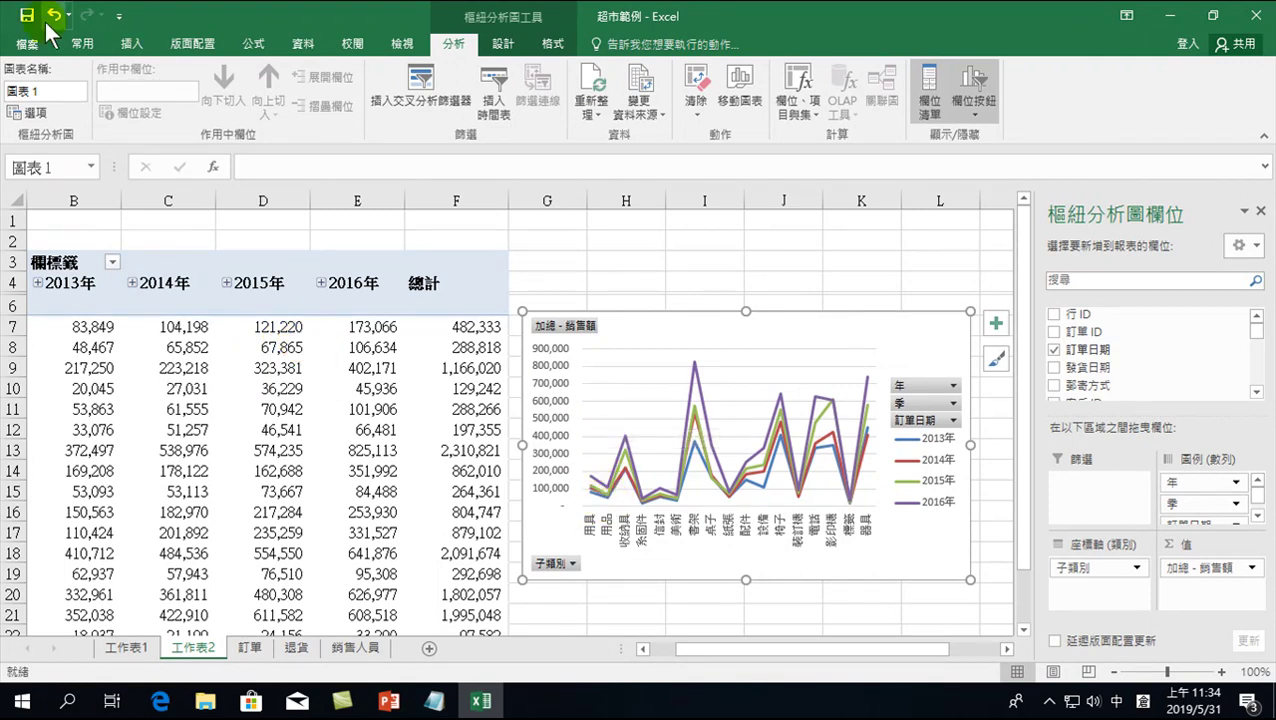
left_click(27, 16)
Reopen Office_四十招 from the Office 2016 整合 folder, update it from its linked files, and review the linked chart and PivotTable.
left_click(205, 701)
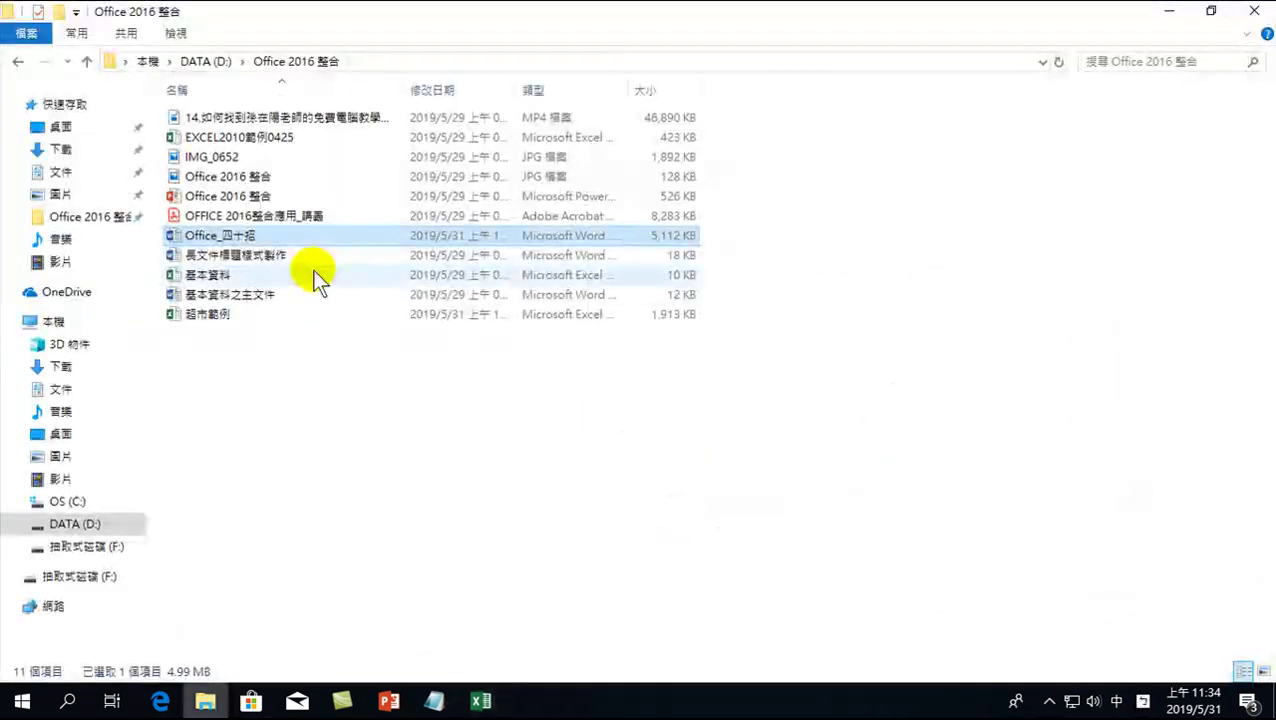
double_click(205, 234)
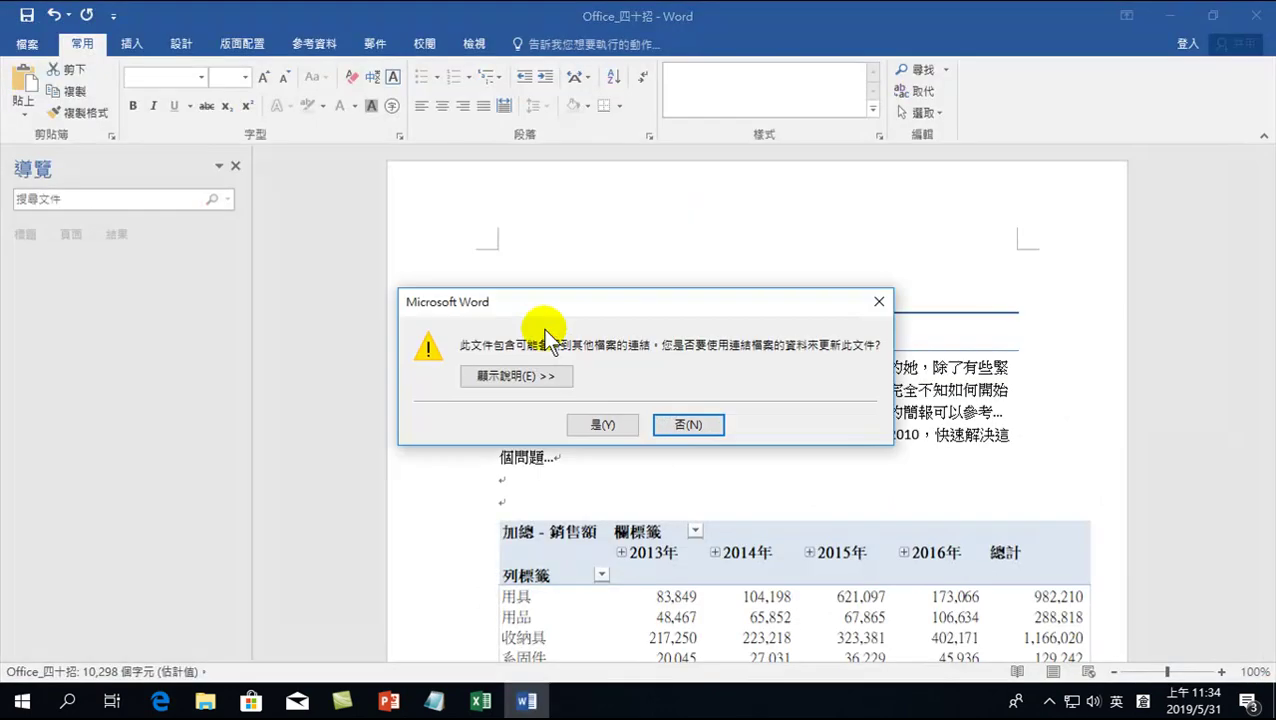
left_click(602, 424)
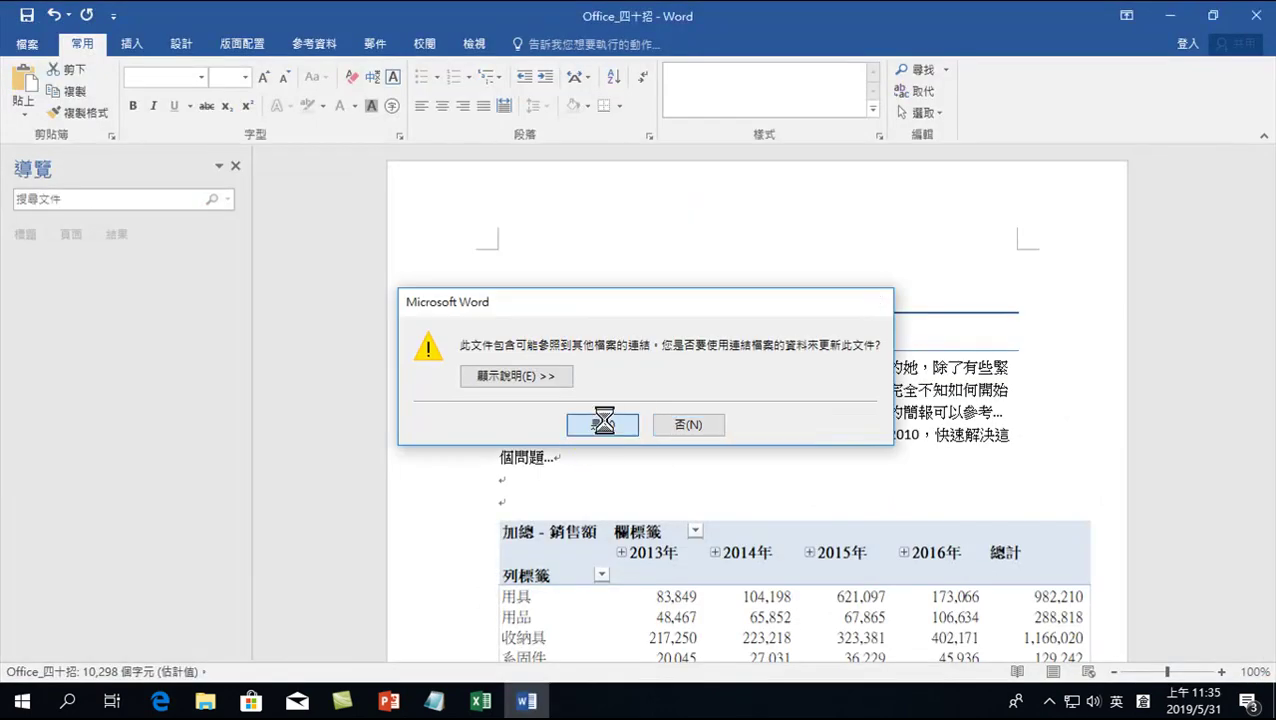
scroll(650, 440, "down", 20)
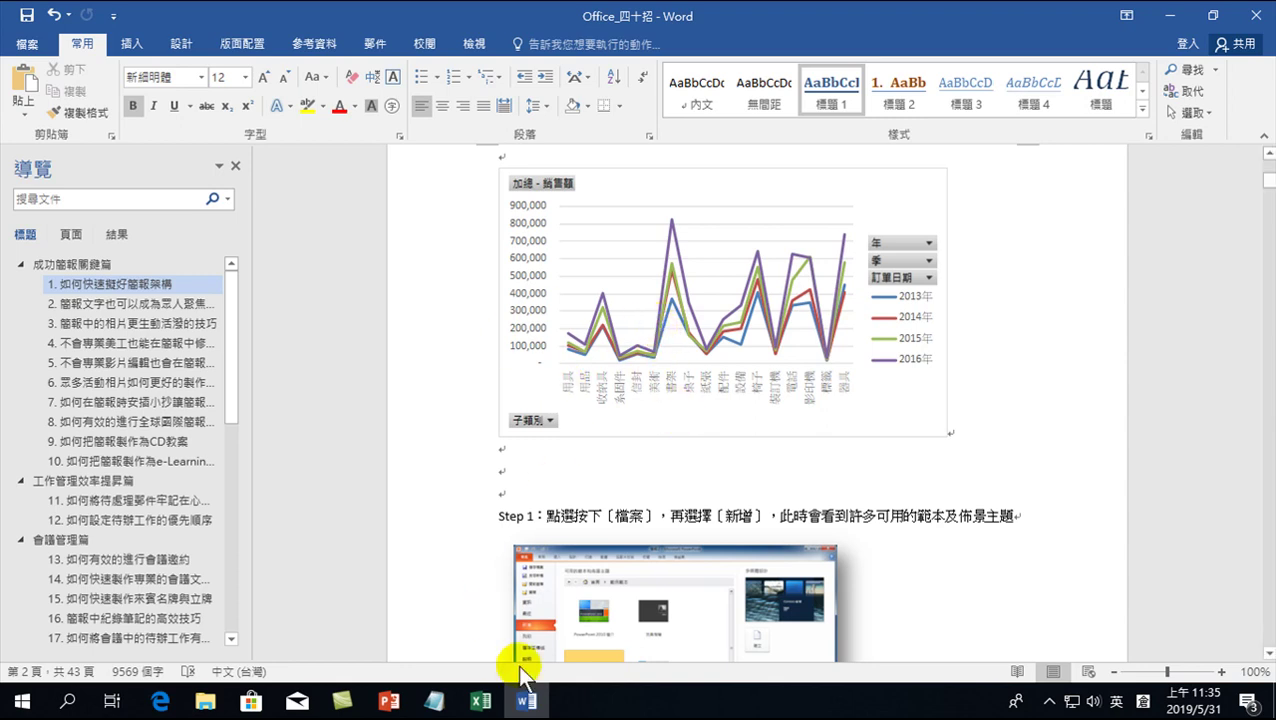
scroll(642, 296, "up", 12)
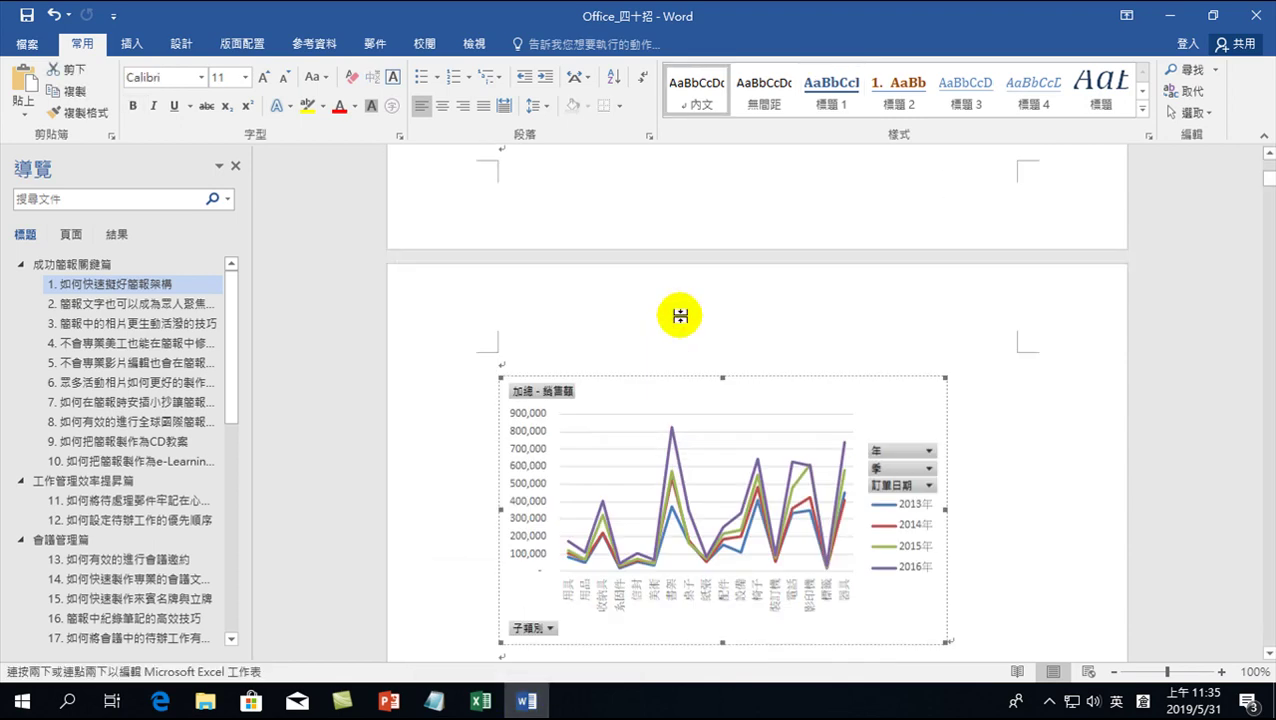
scroll(620, 364, "up", 3)
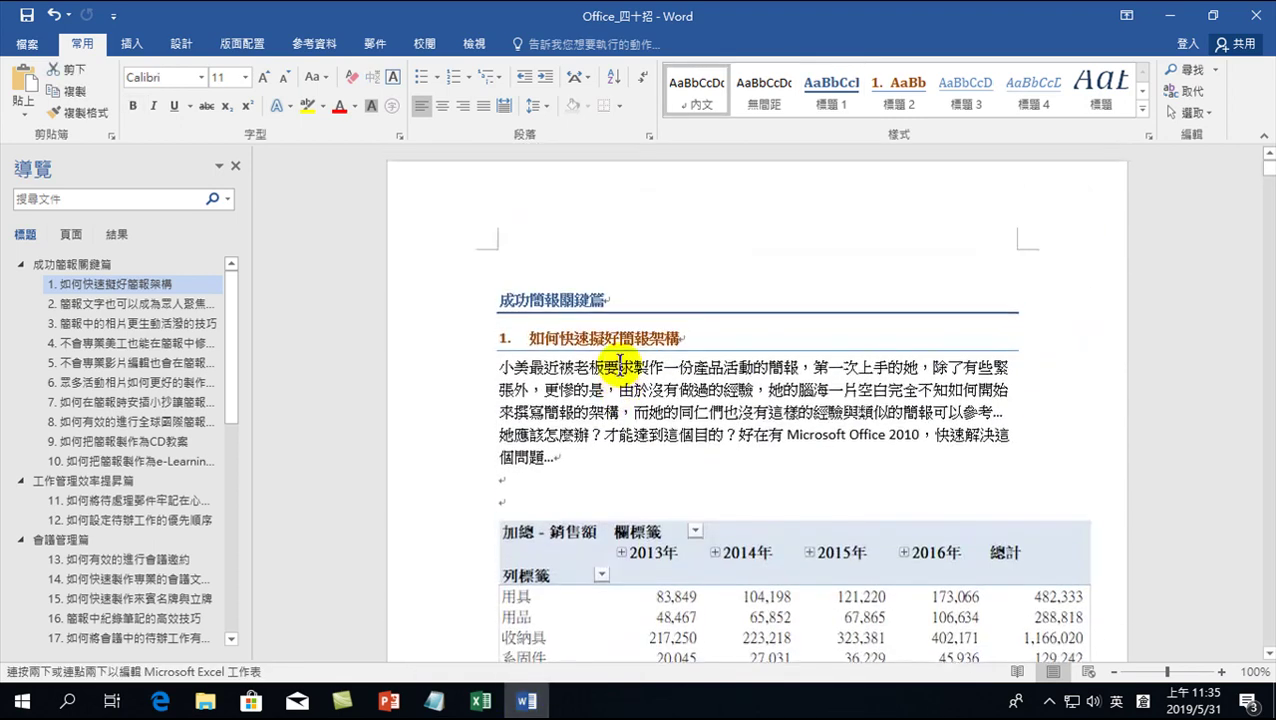
scroll(645, 510, "down", 15)
scroll(642, 512, "down", 5)
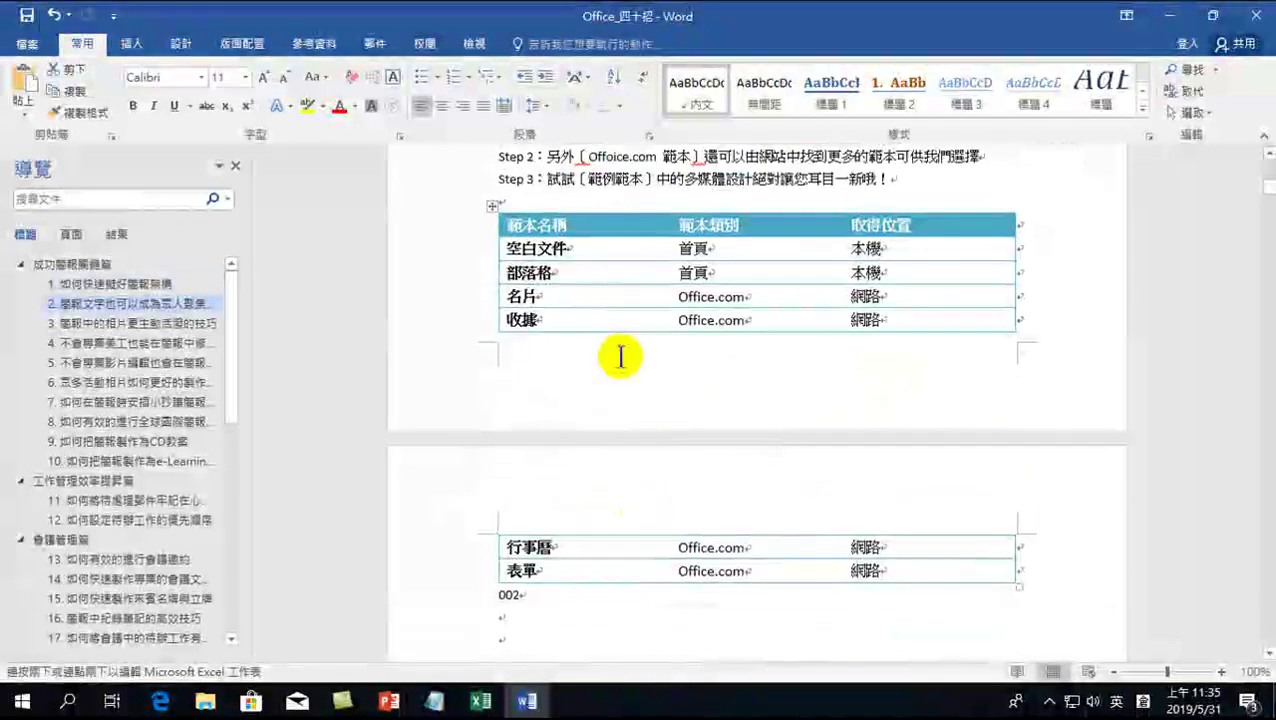
left_click(605, 273)
left_click(585, 45)
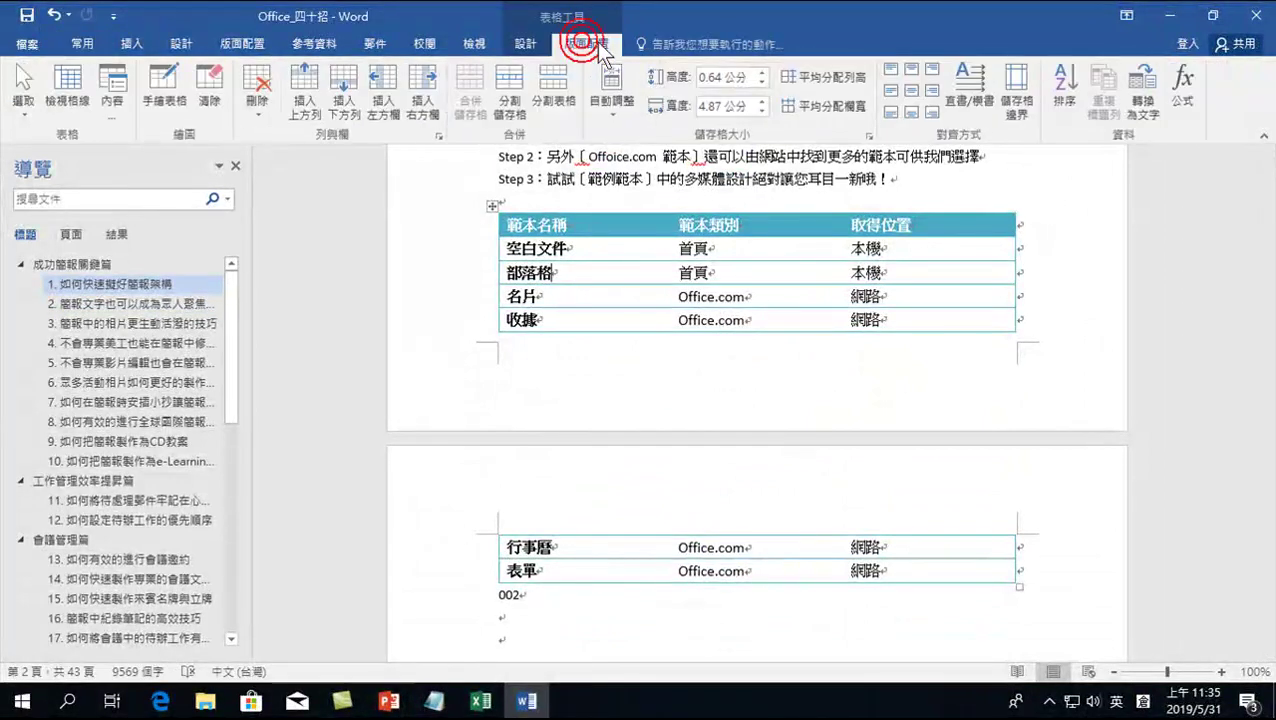
left_click(611, 95)
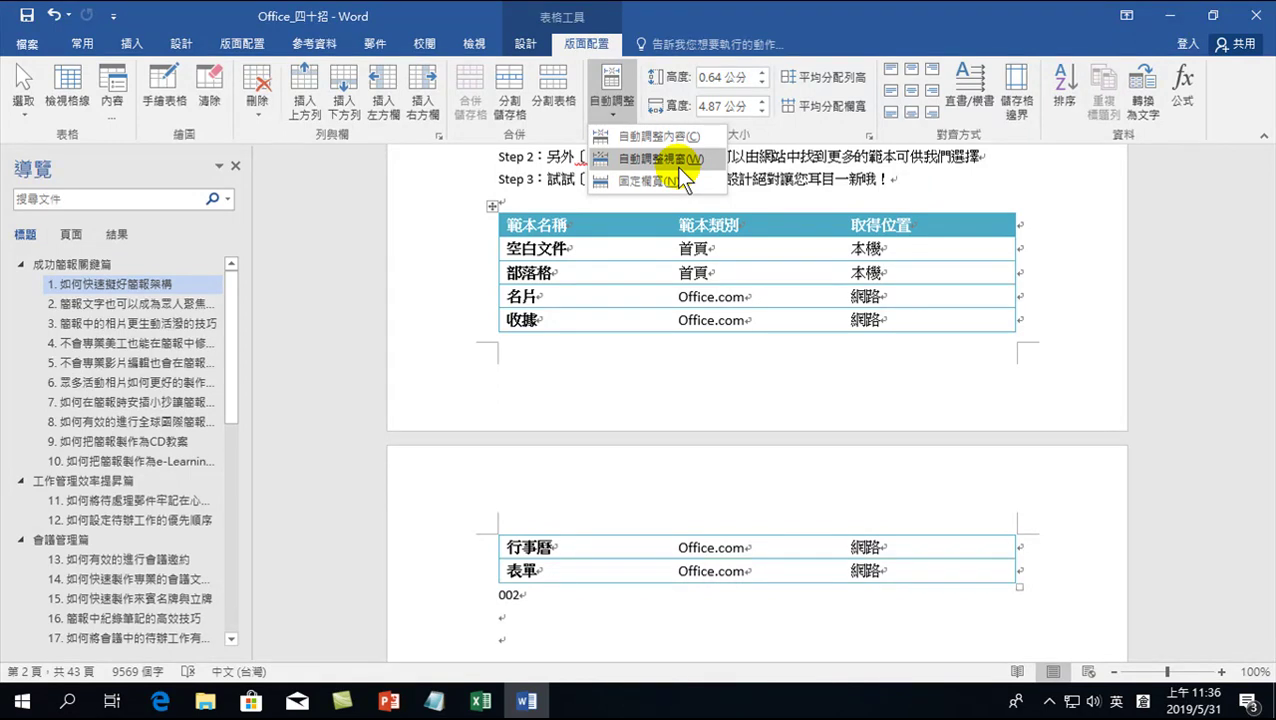
left_click(676, 158)
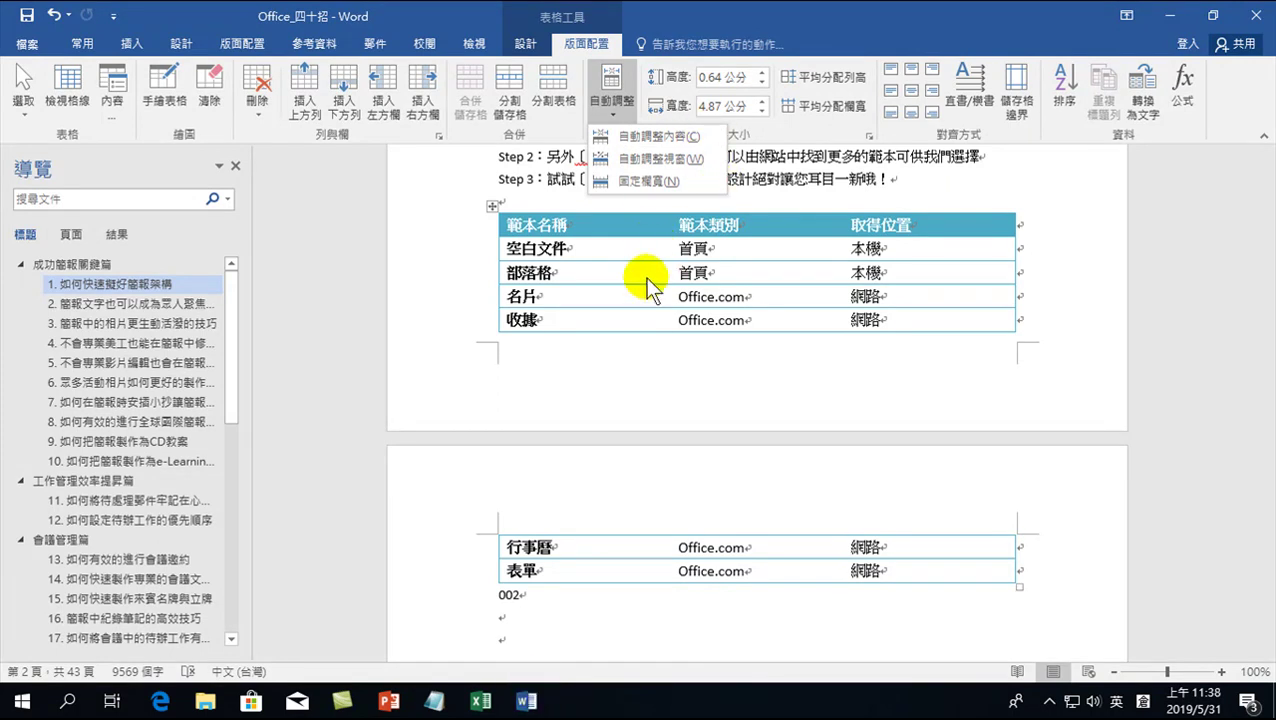
left_click(724, 272)
scroll(610, 290, "up", 3)
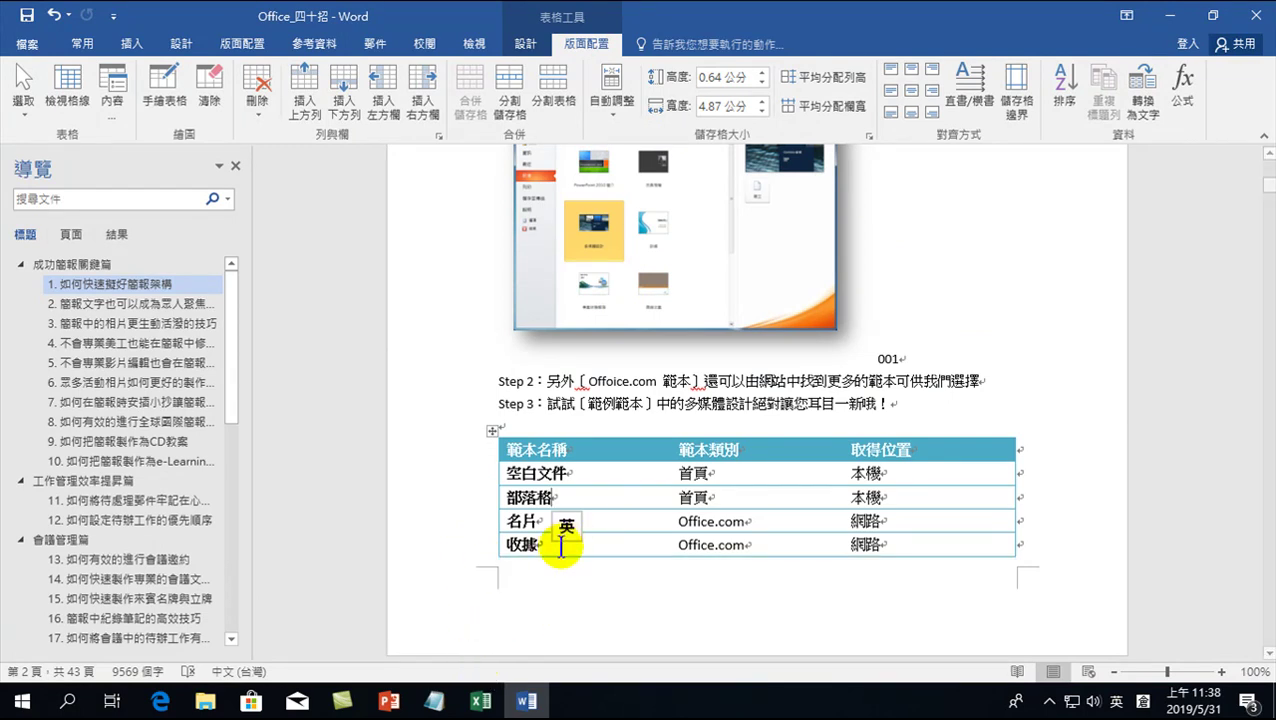
Switch to the Excel workbook 超市範例 and copy the line PivotChart on 工作表2.
left_click(481, 701)
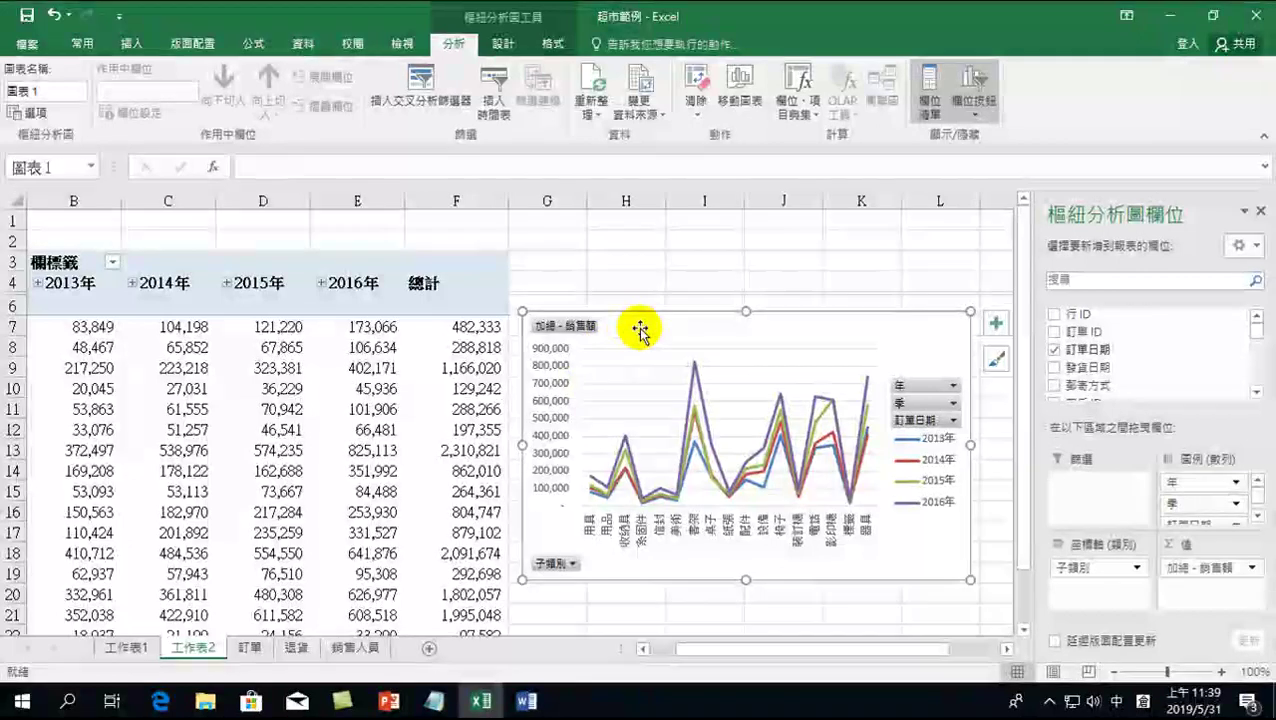
right_click(643, 329)
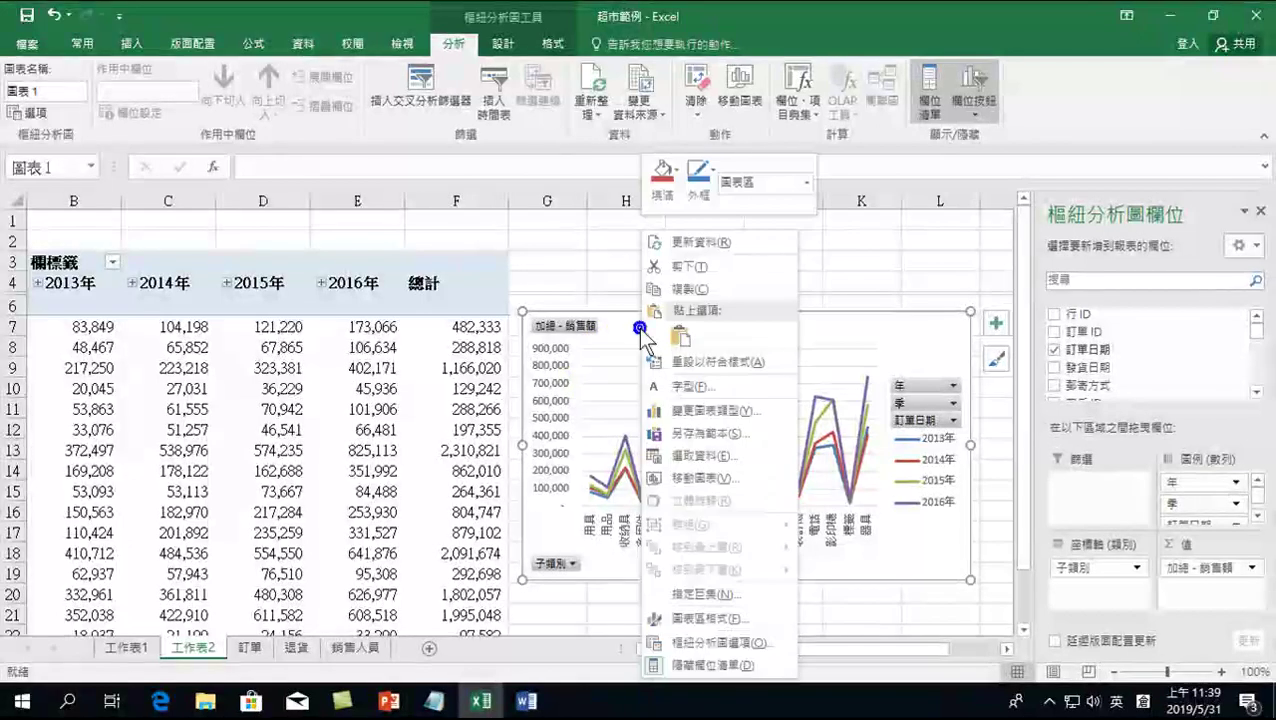
left_click(691, 292)
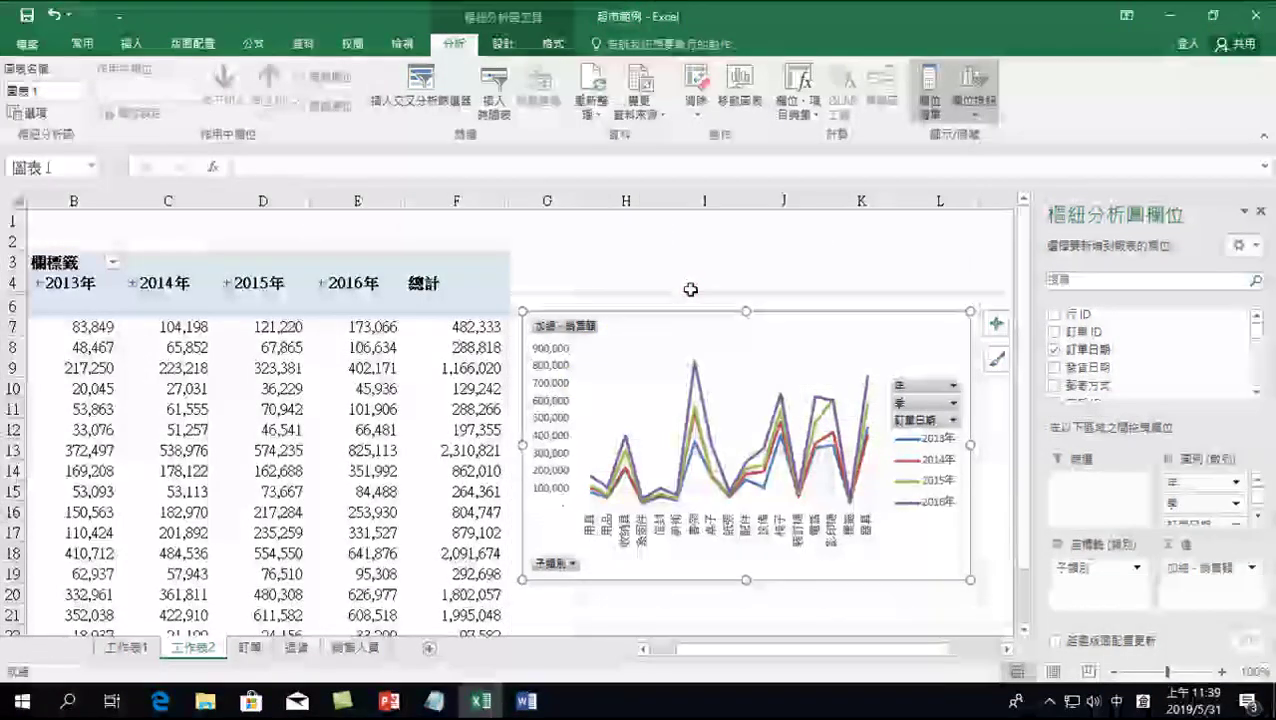
Return to Word and paste the chart as a linked Microsoft Excel 圖表 物件 in the empty line above heading 2.
left_click(520, 703)
scroll(539, 528, "down", 3)
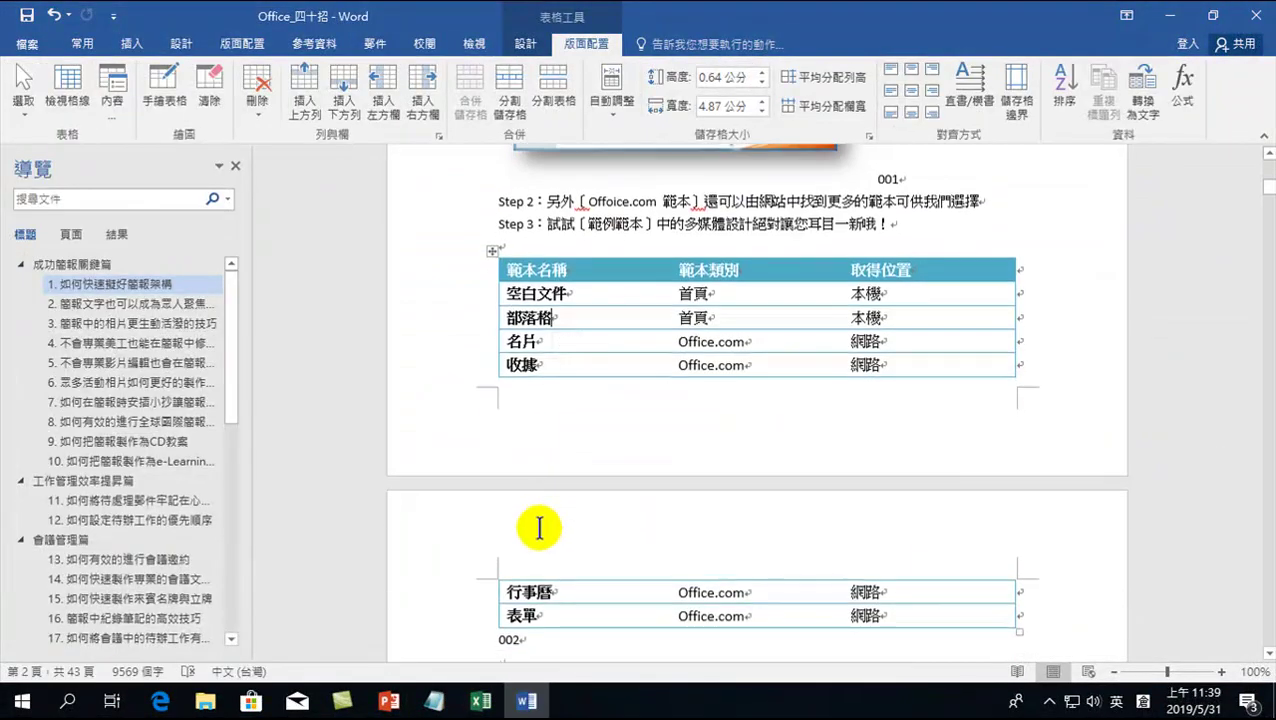
scroll(539, 528, "down", 3)
left_click(490, 407)
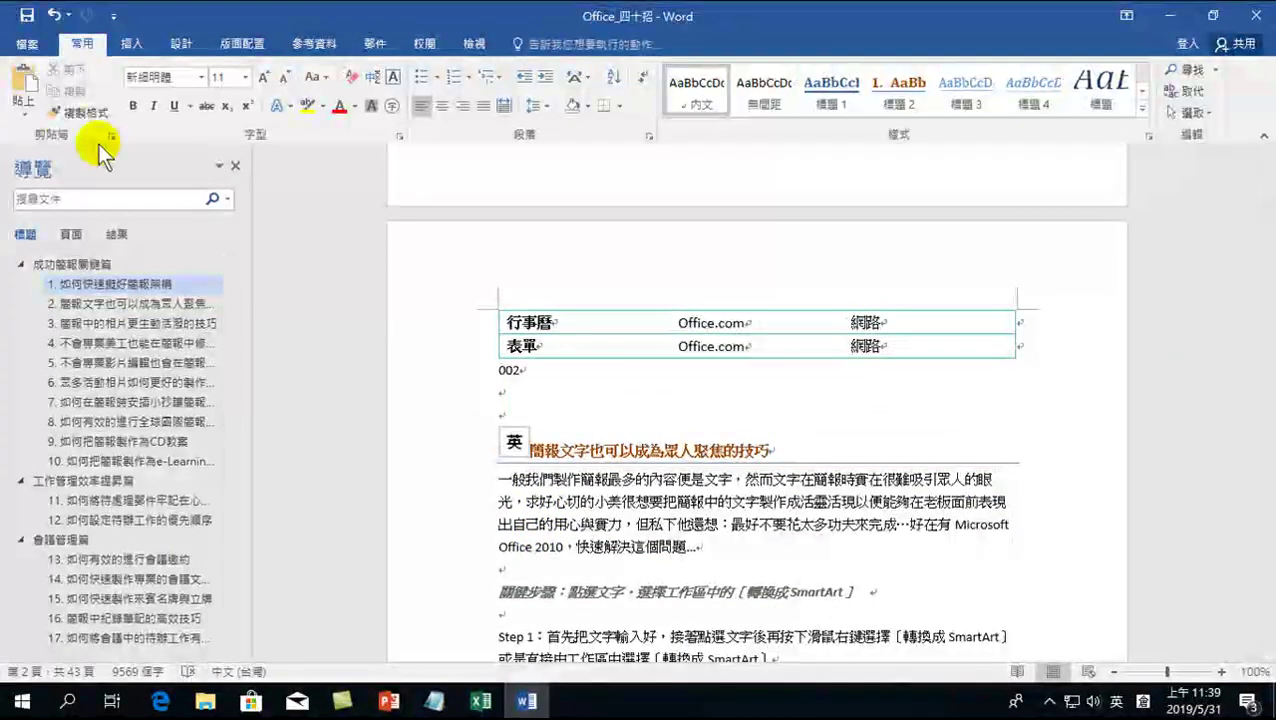
left_click(24, 110)
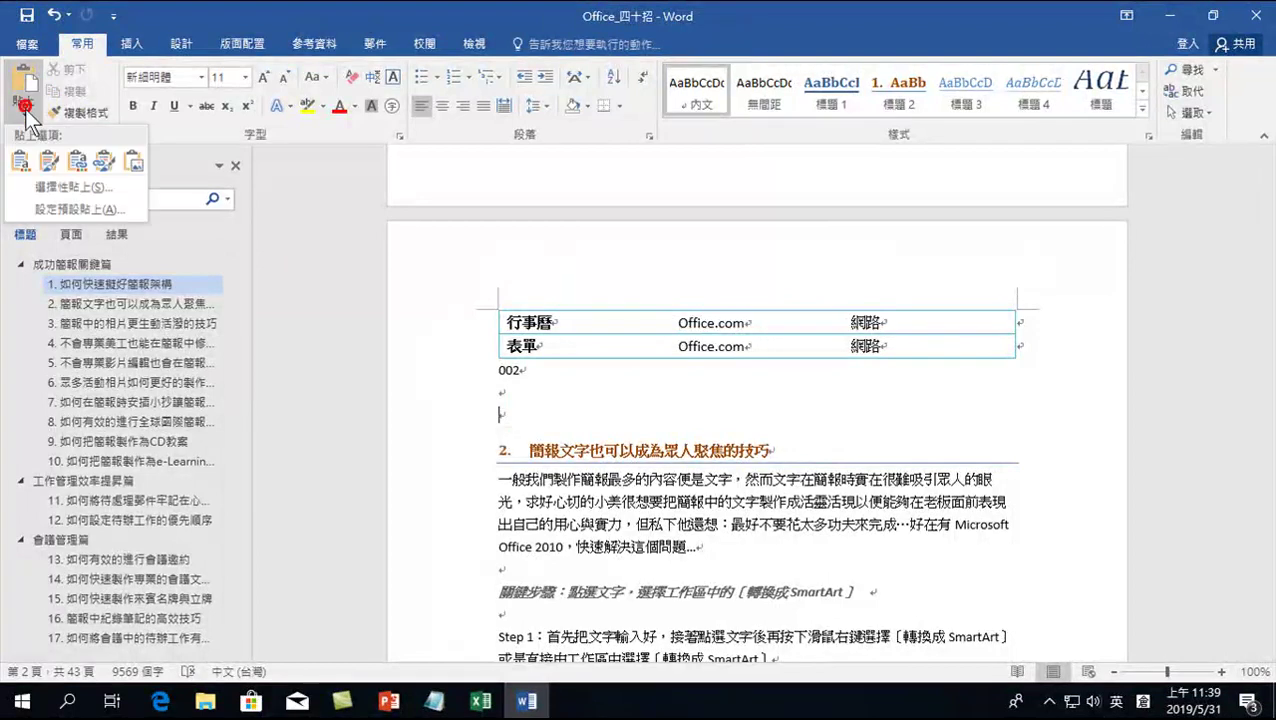
left_click(50, 186)
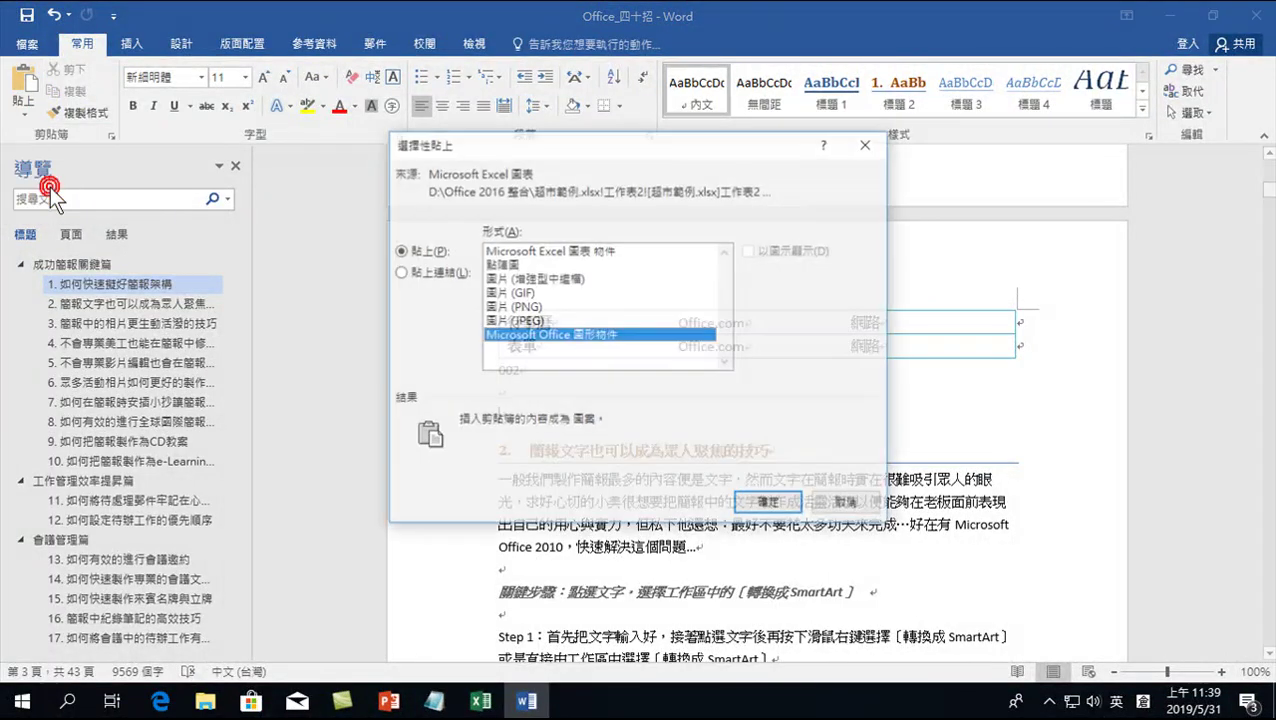
left_click(414, 270)
left_click(549, 250)
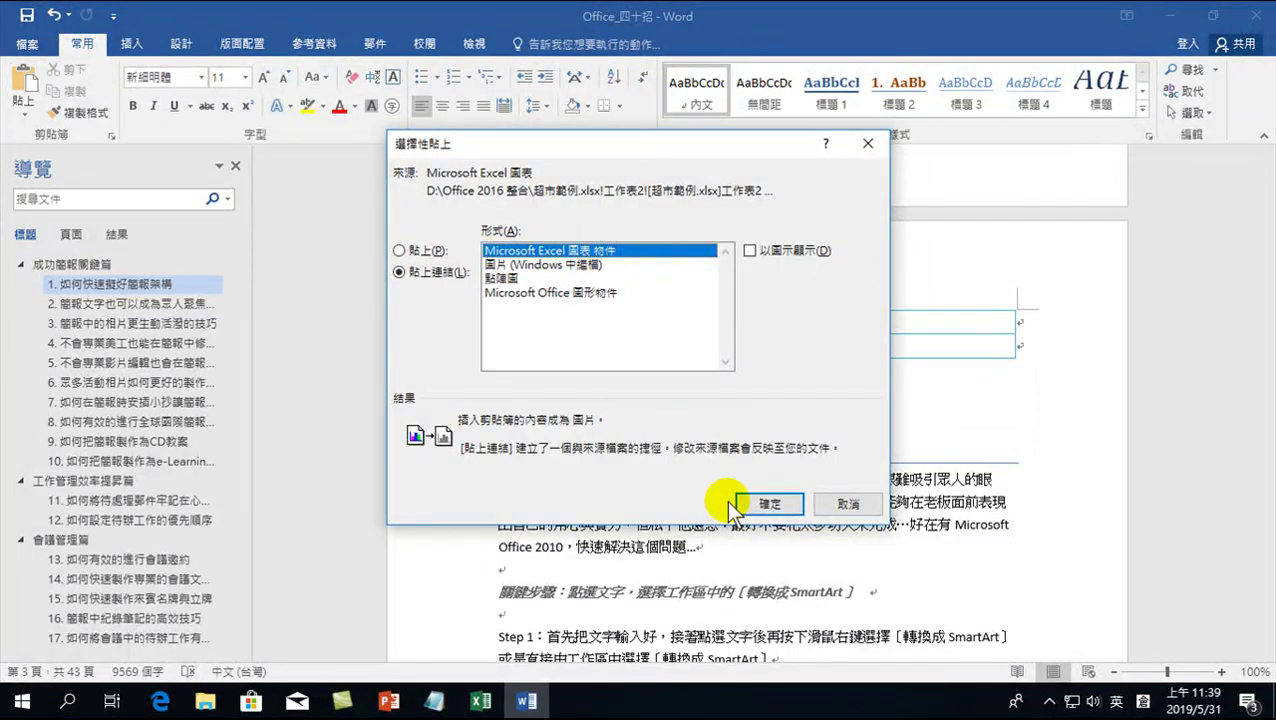
left_click(770, 503)
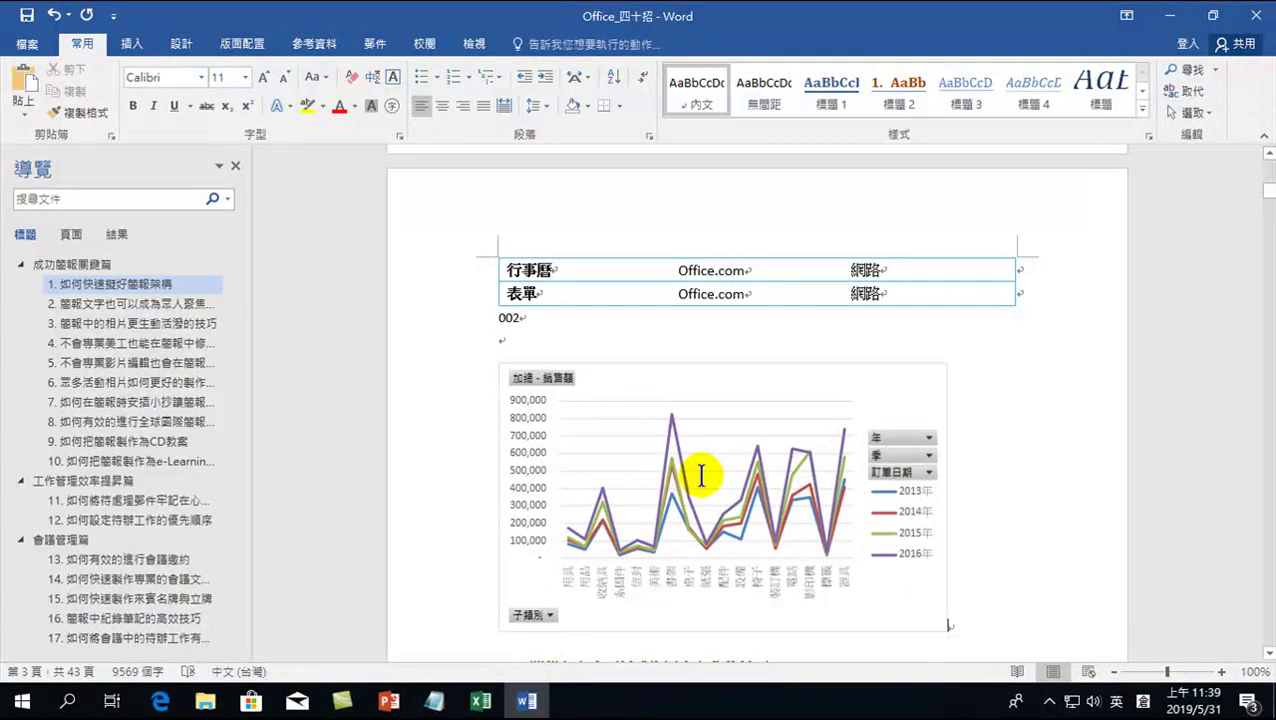
Switch back to Excel and set the 銷售額 in cell Q32 of the 訂單 sheet to 1000000.
left_click(482, 700)
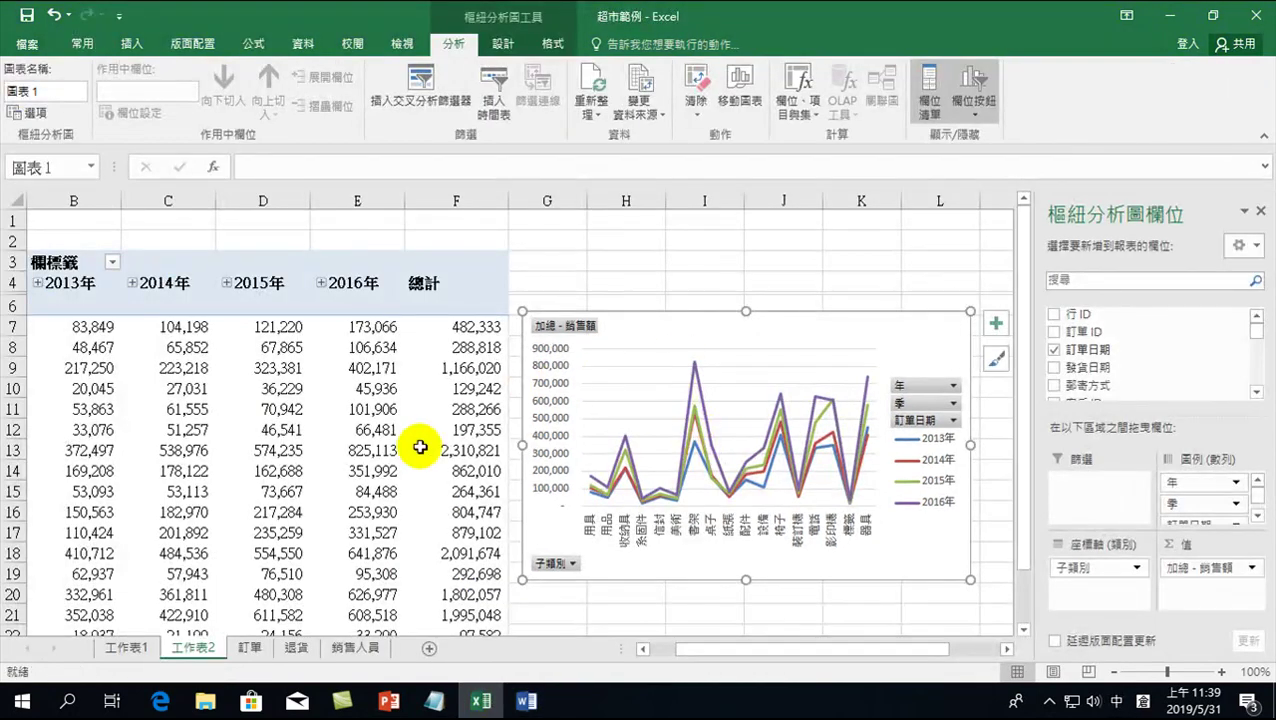
left_click(250, 647)
scroll(720, 270, "up", 5)
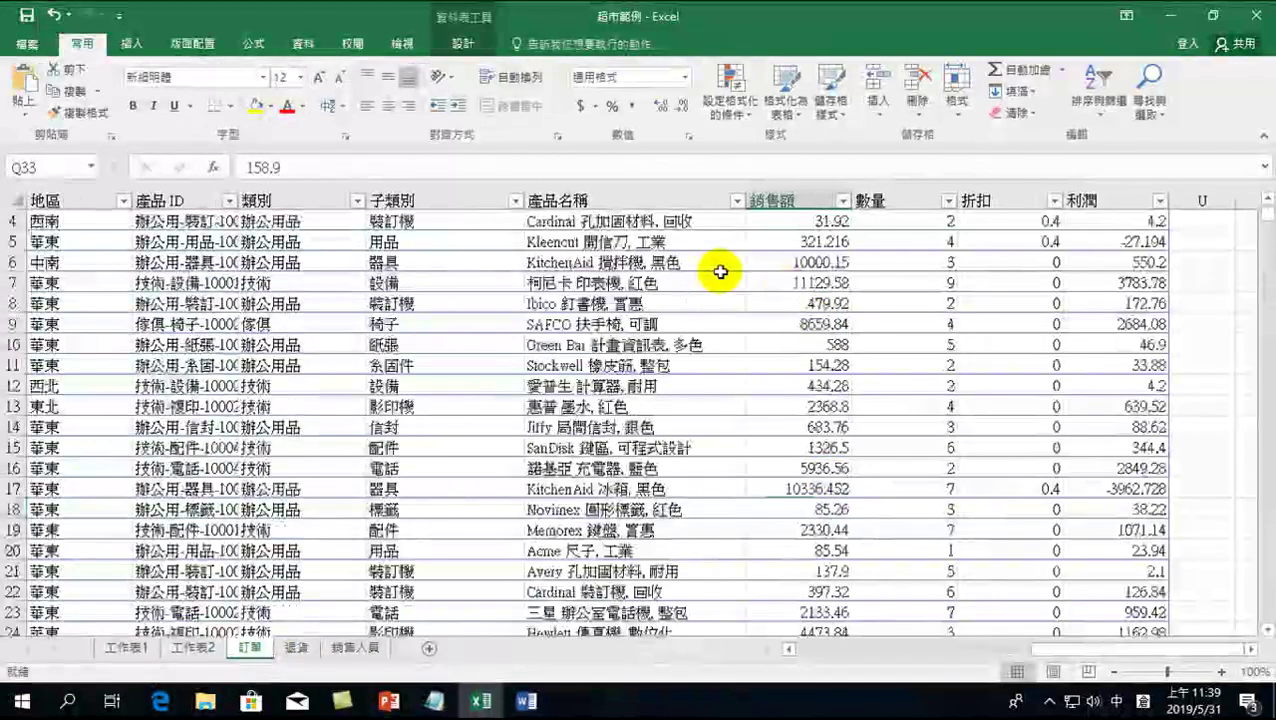
scroll(735, 530, "down", 4)
left_click(826, 550)
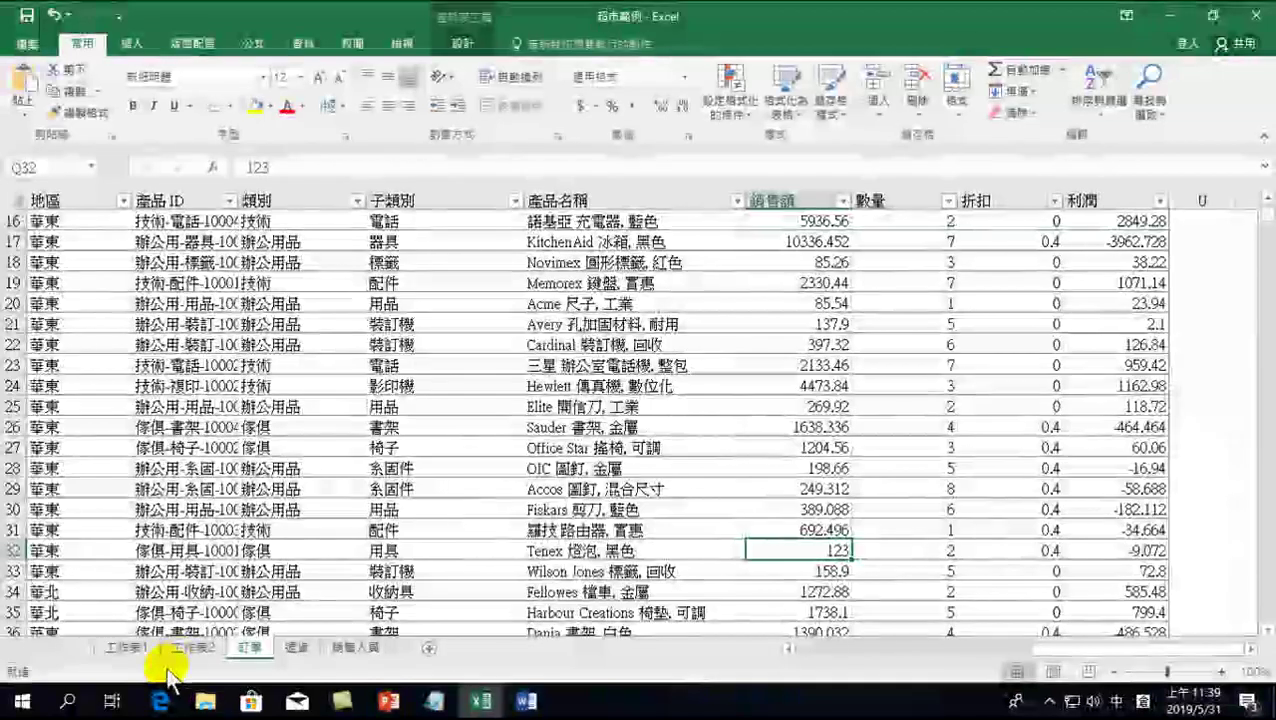
left_click(185, 648)
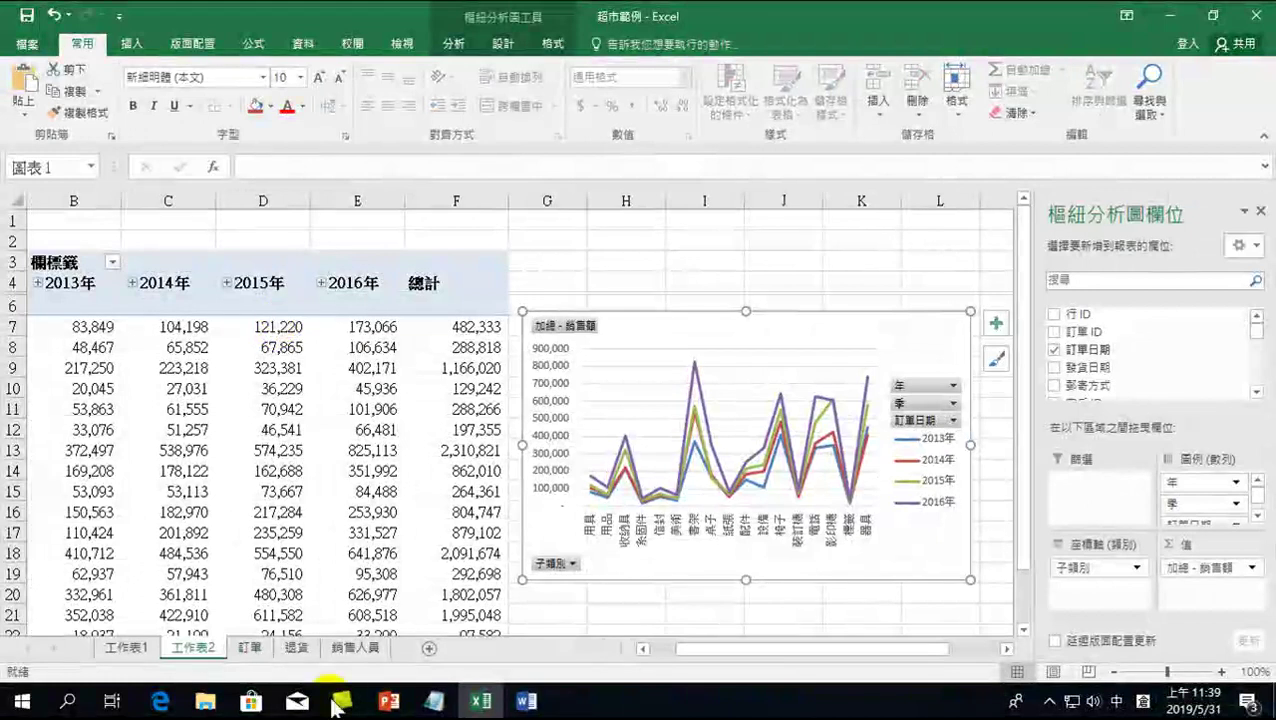
left_click(249, 648)
type("1000000")
key("Return")
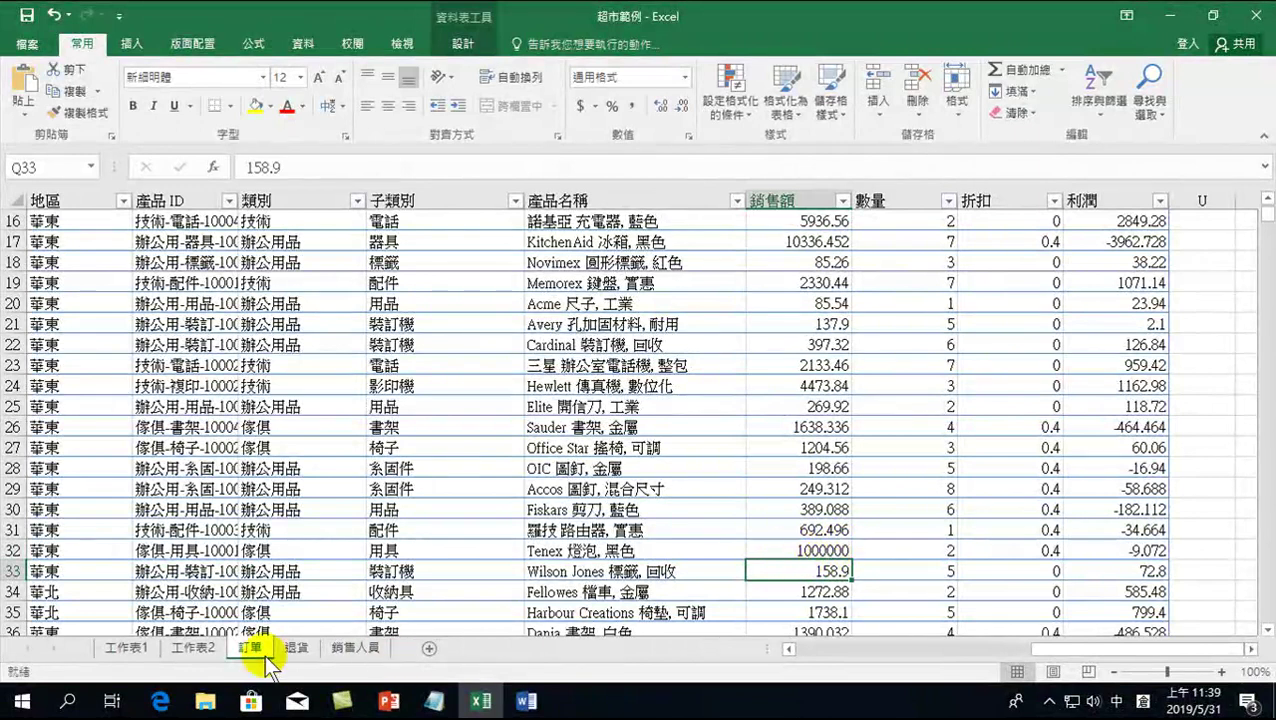
Refresh the PivotChart on 工作表2 with the changed order data.
left_click(186, 648)
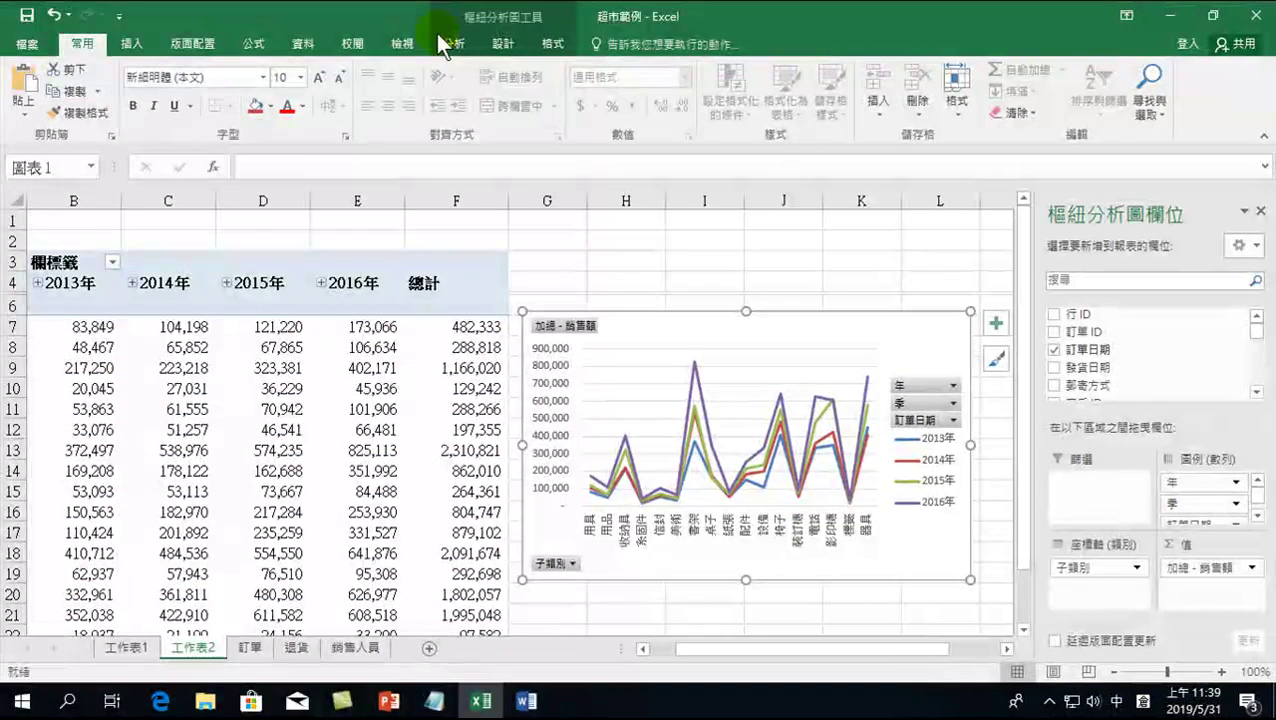
left_click(452, 44)
left_click(592, 78)
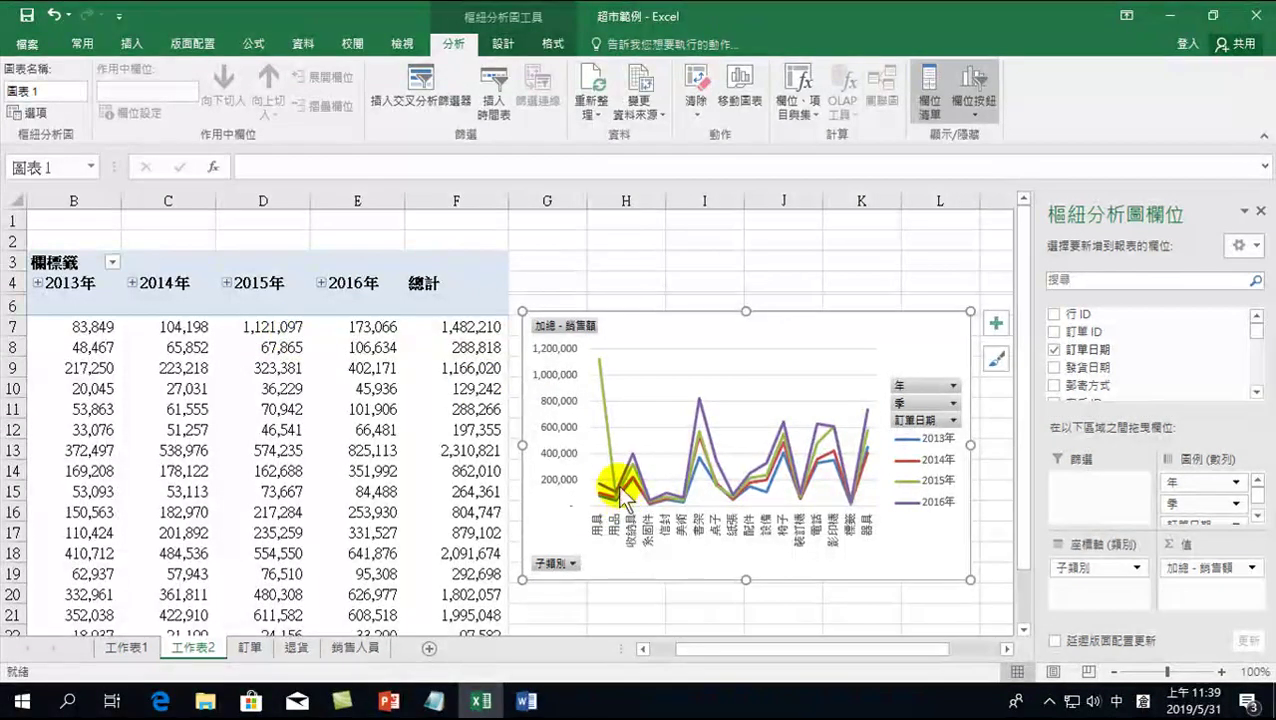
Switch to Word and save the Office_四十招 document.
left_click(525, 705)
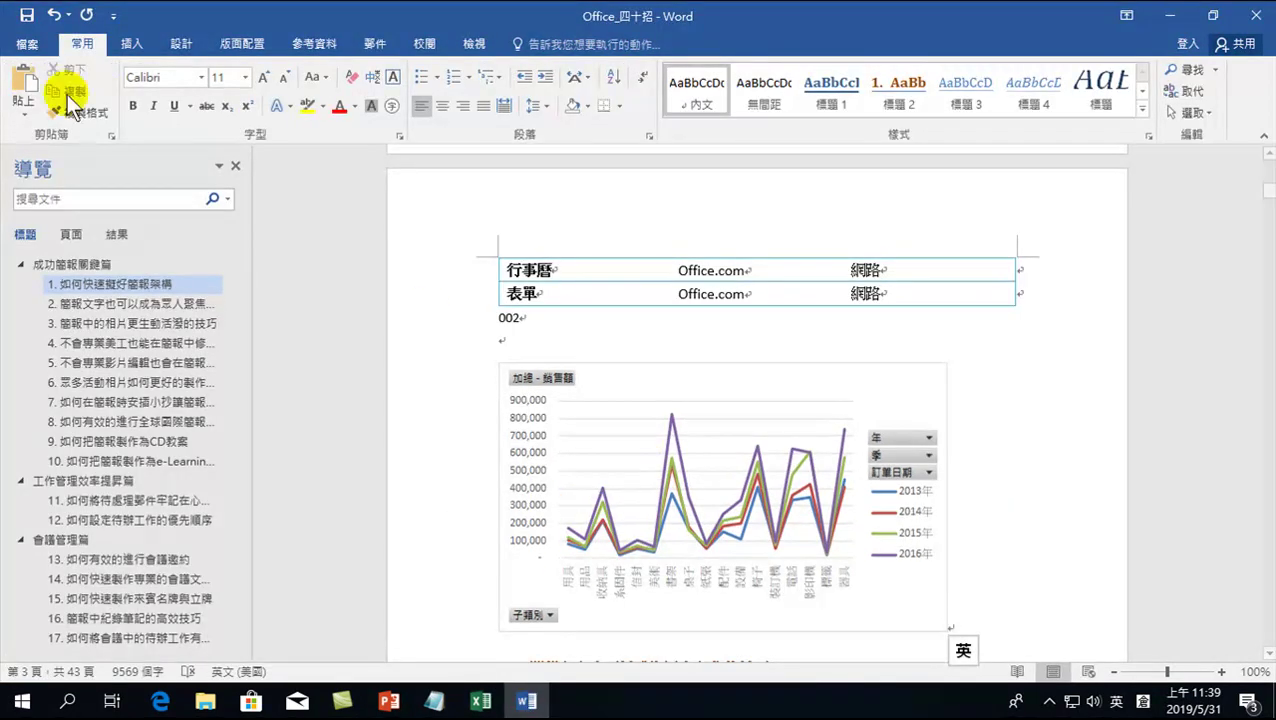
left_click(26, 15)
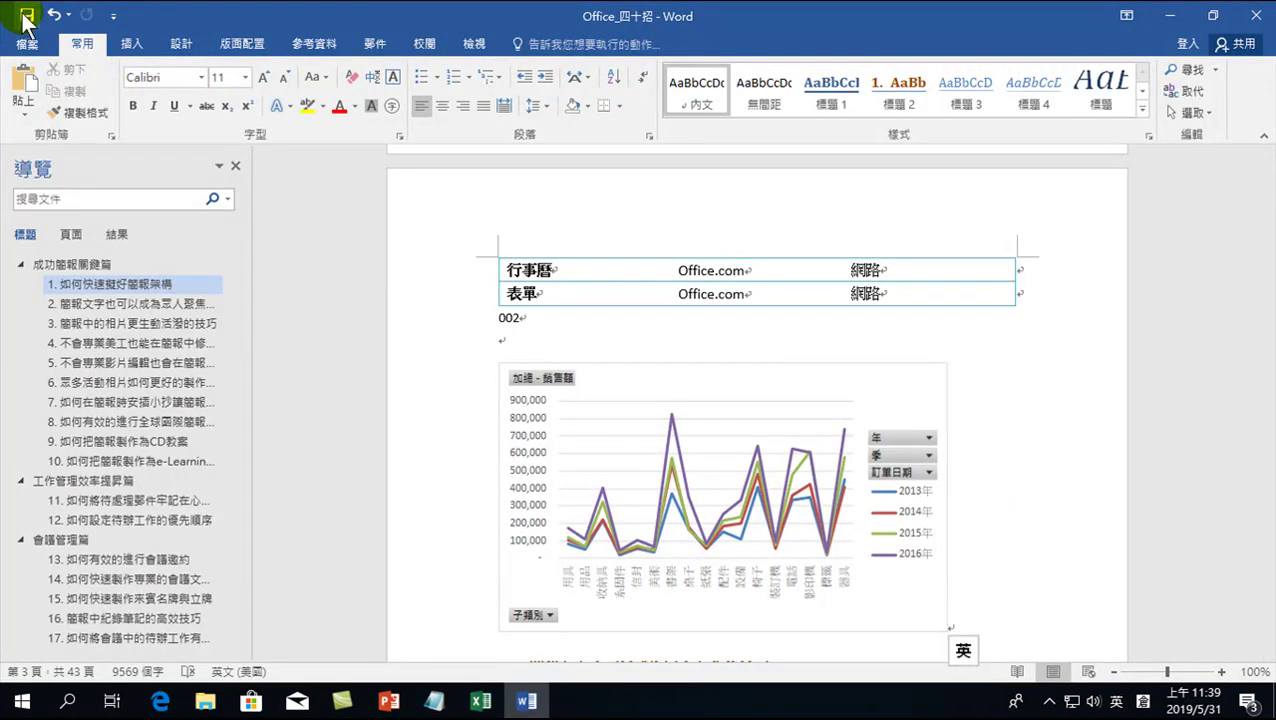
Close the Office_四十招 document, reopen it from the Office 2016 整合 folder with its links updated, and check the linked table and chart.
left_click(1256, 20)
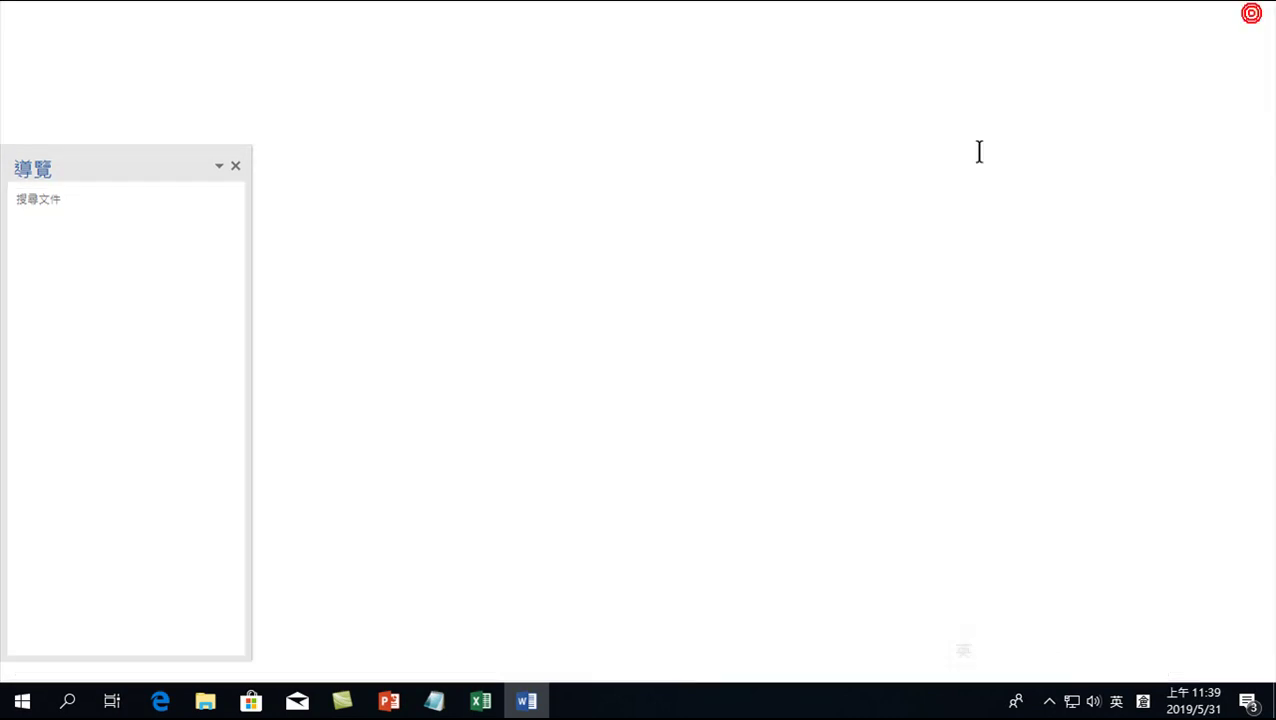
left_click(205, 701)
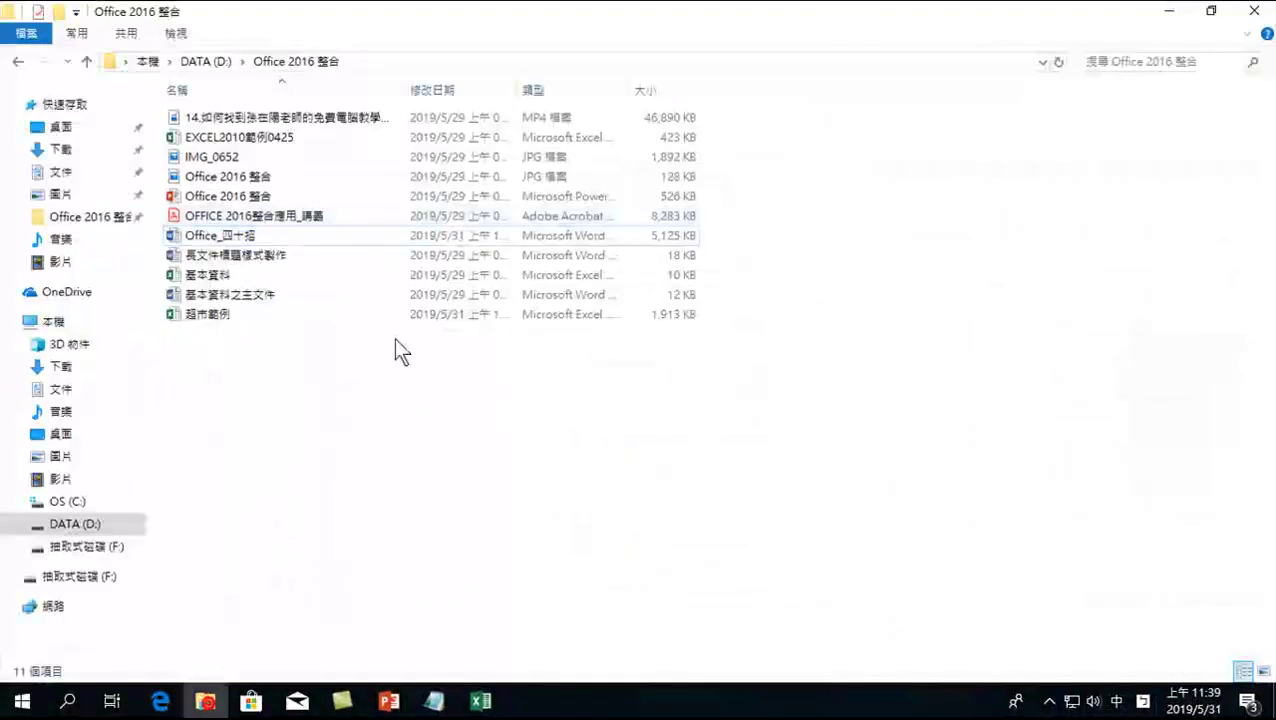
double_click(209, 238)
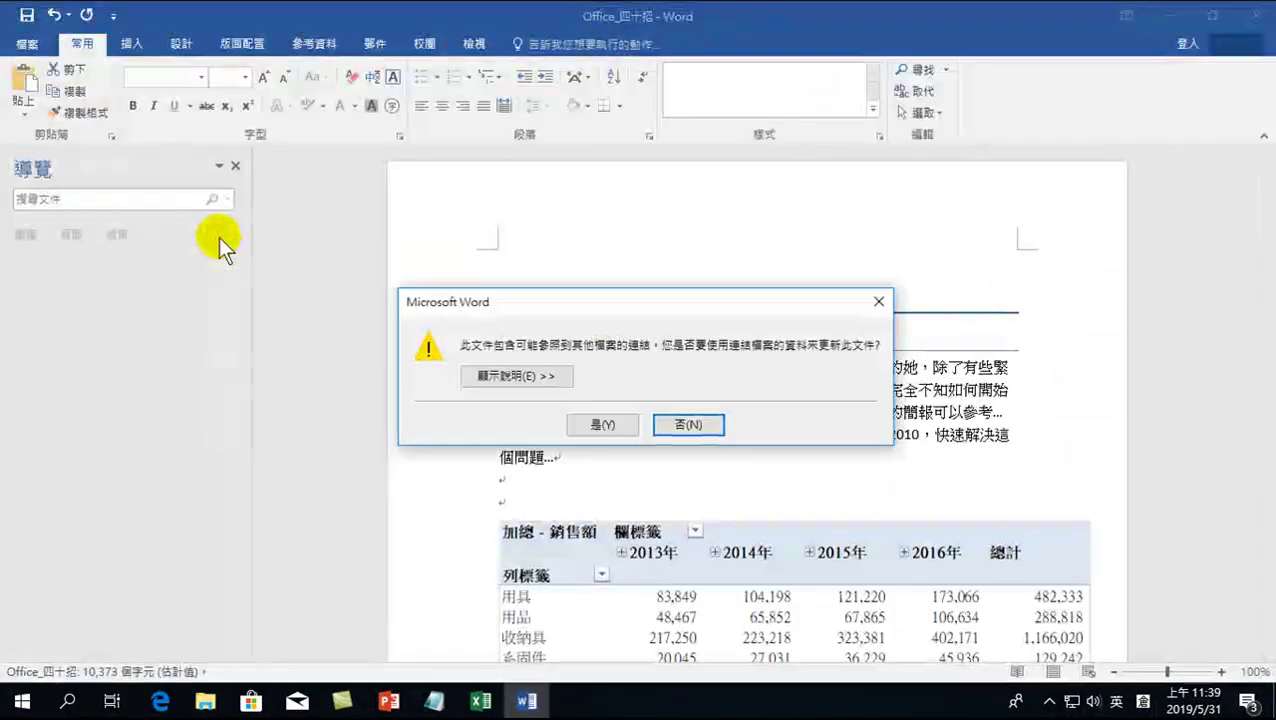
left_click(594, 419)
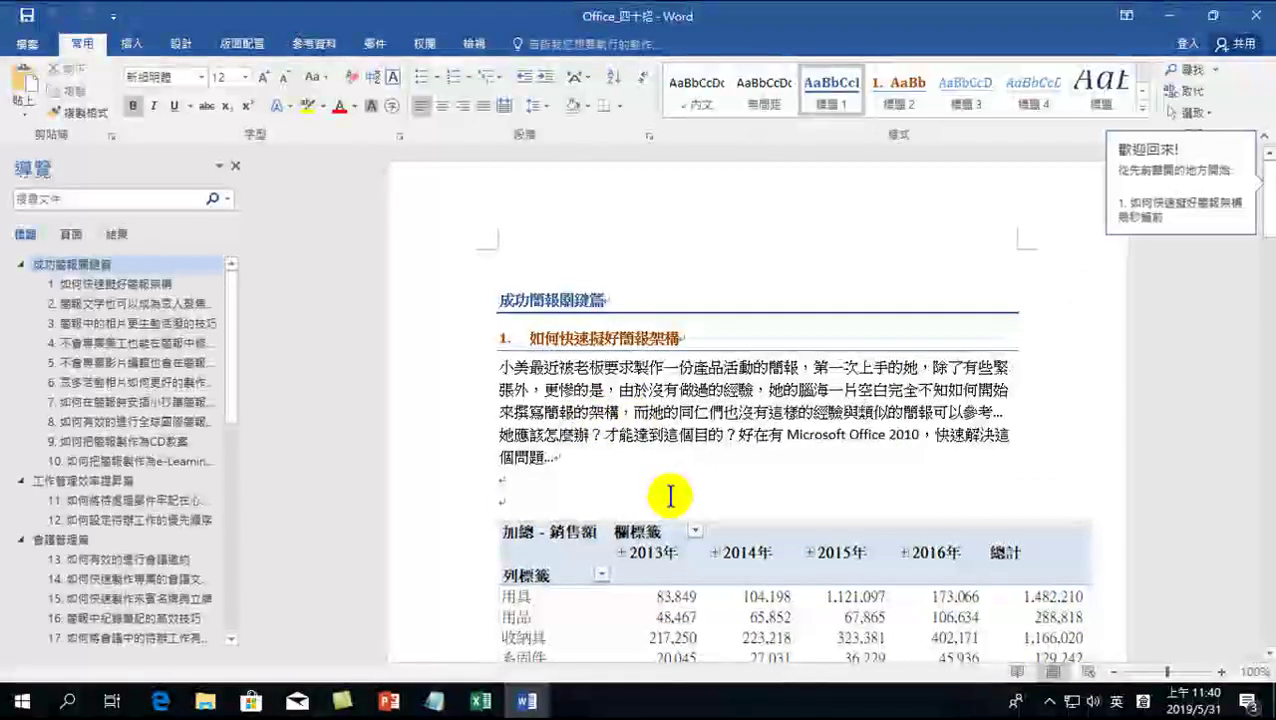
scroll(590, 530, "down", 15)
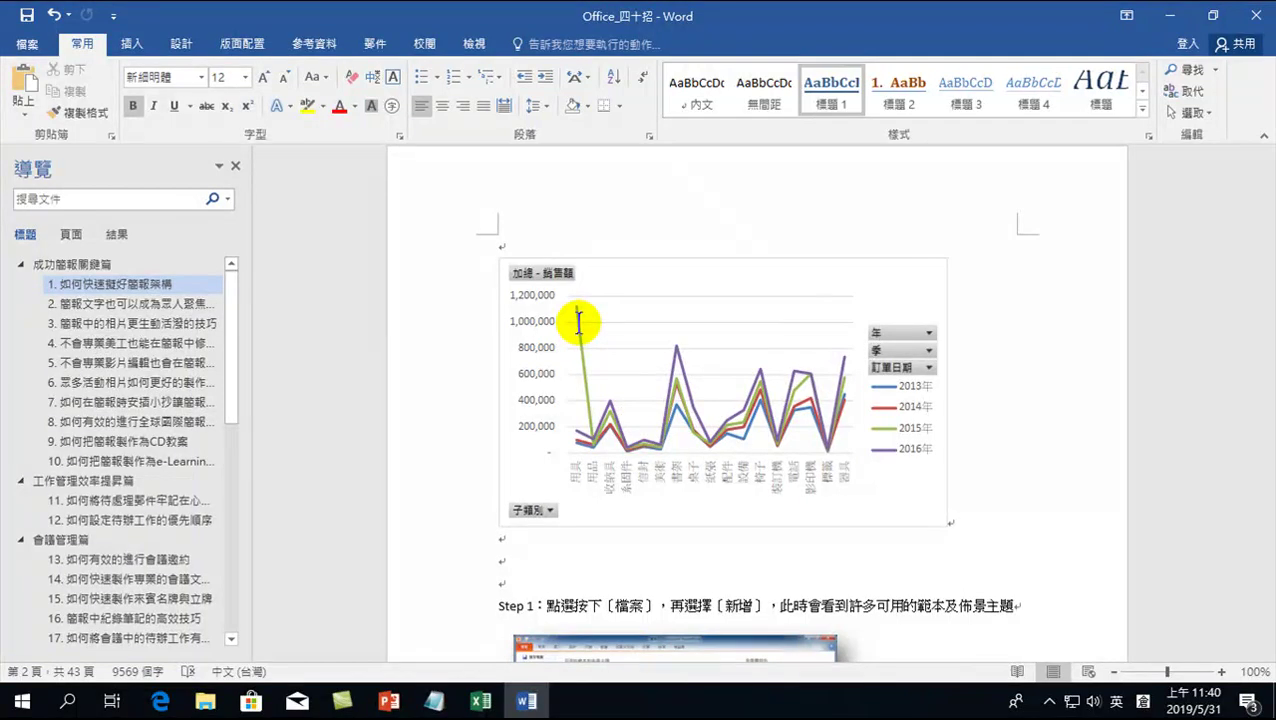
Close the Office_四十招 document without saving, and close the 超市範例 workbook in Excel.
left_click(1258, 15)
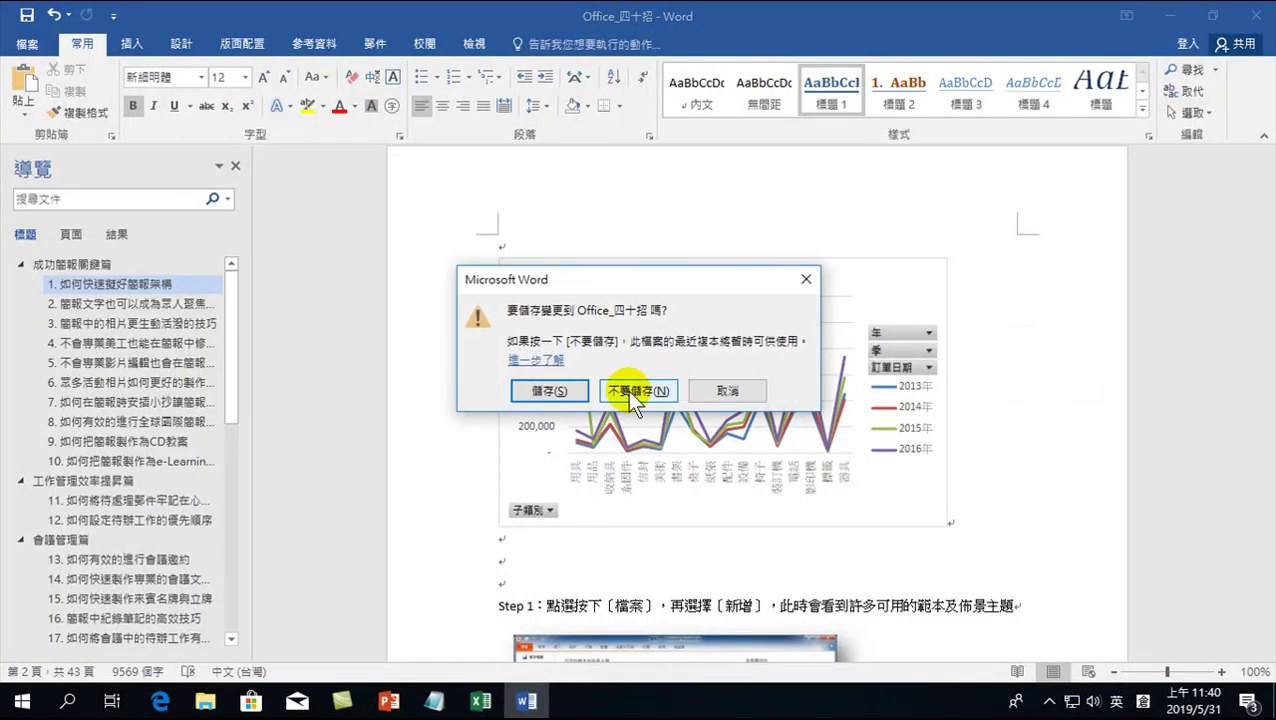
left_click(627, 390)
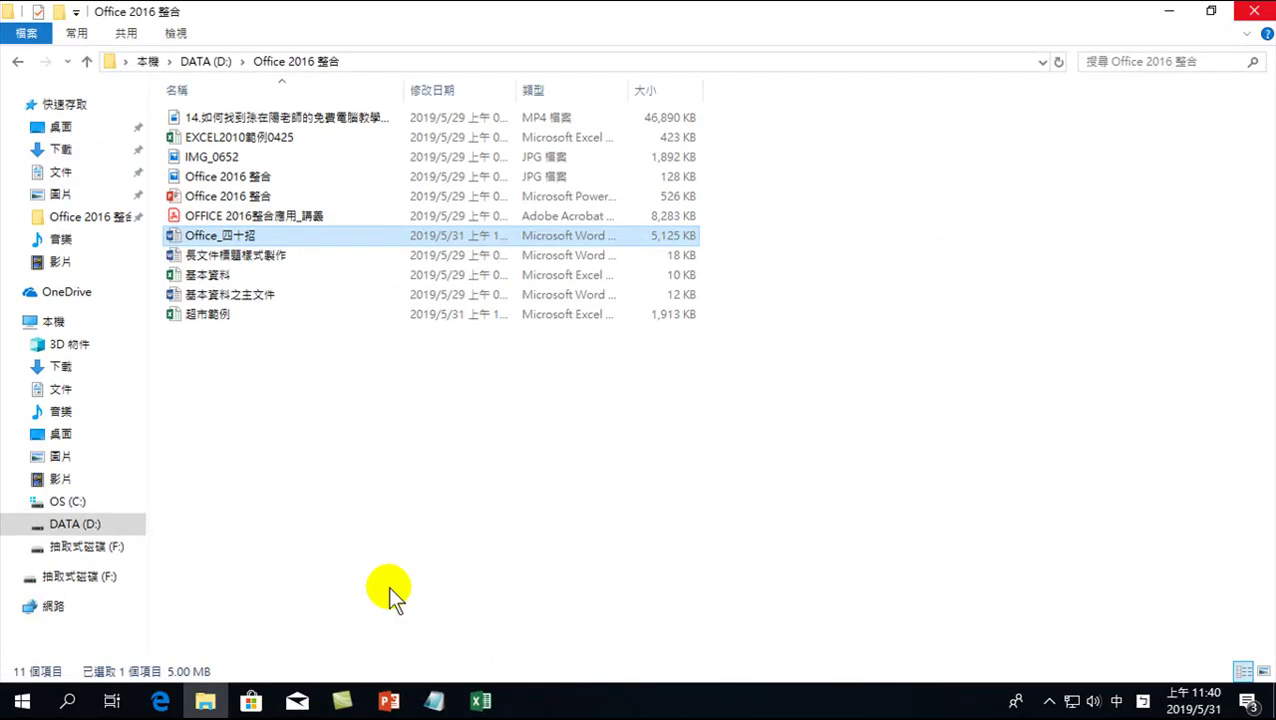
left_click(480, 702)
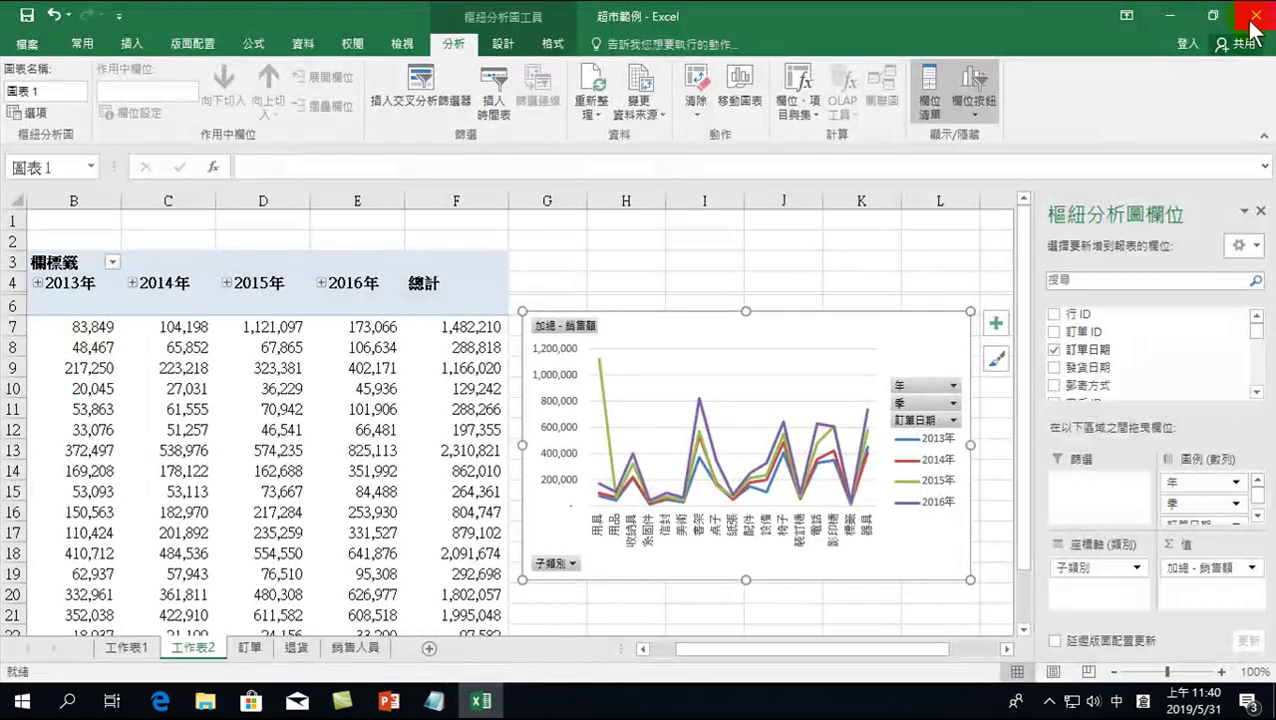
left_click(1258, 14)
left_click(644, 374)
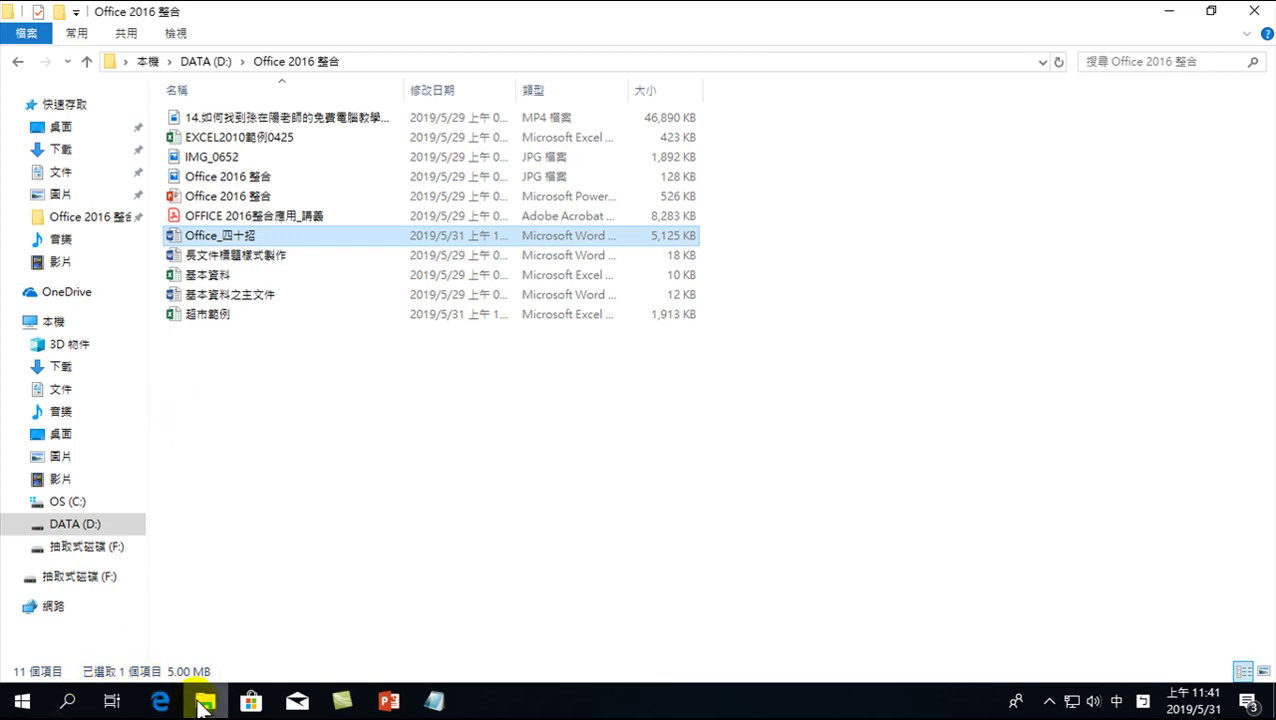
Search Windows for PowerPoint, launch PowerPoint 2016 and create a blank presentation (空白簡報).
left_click(22, 701)
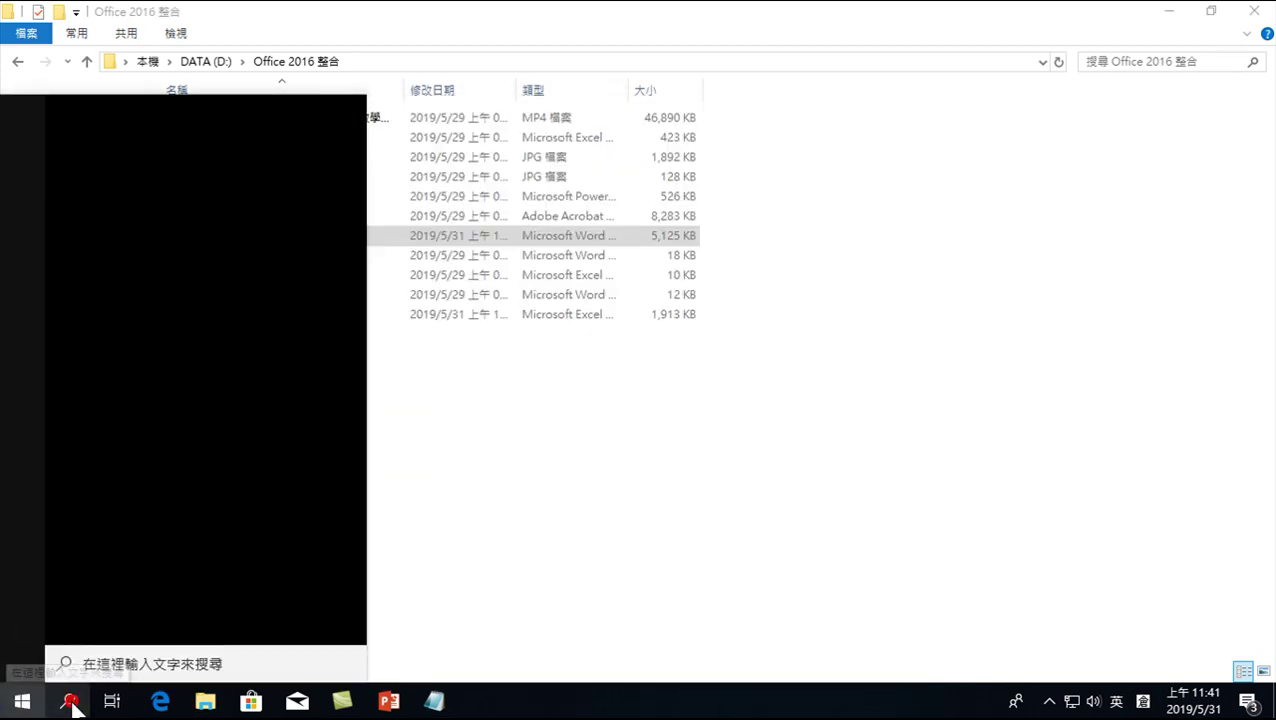
left_click(70, 701)
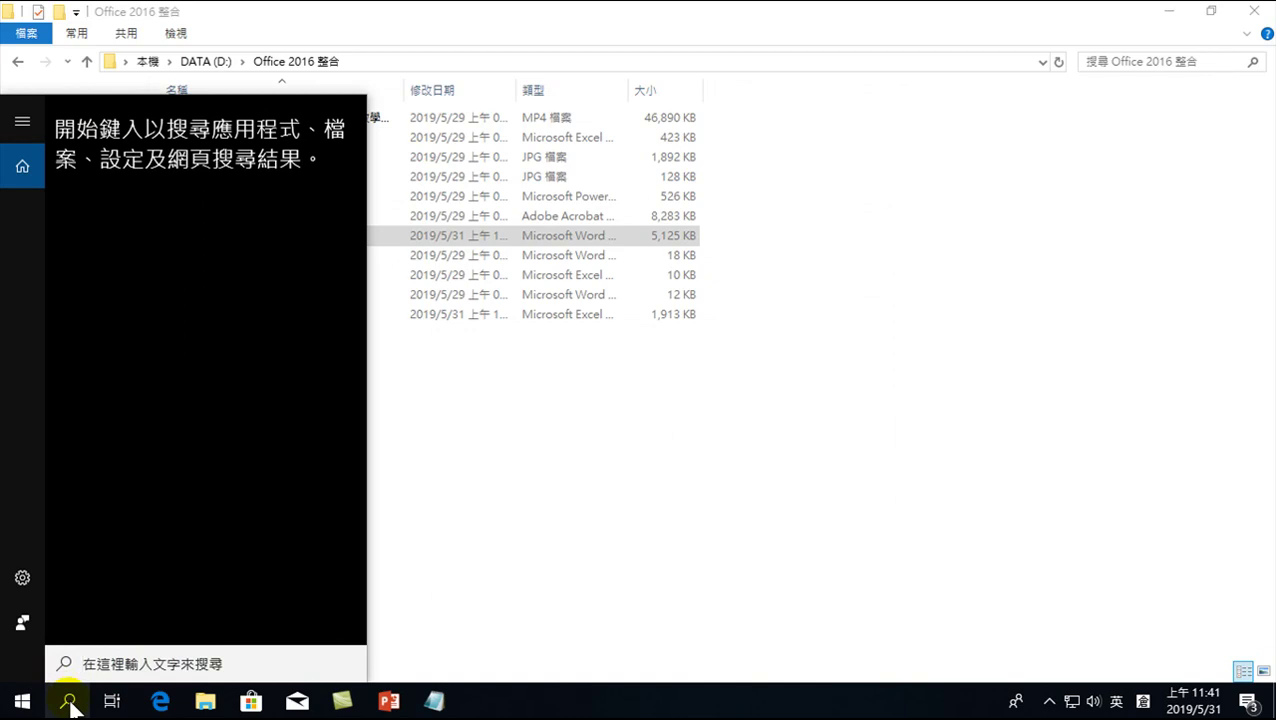
type("po")
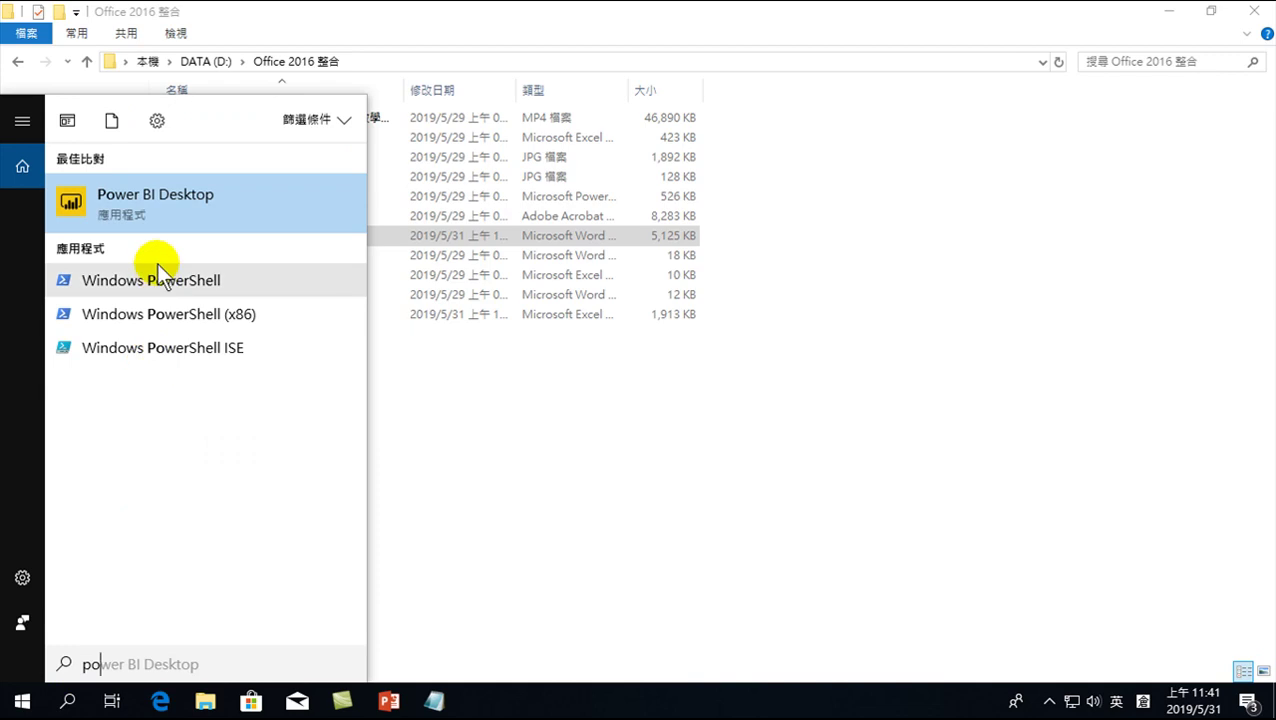
type("w")
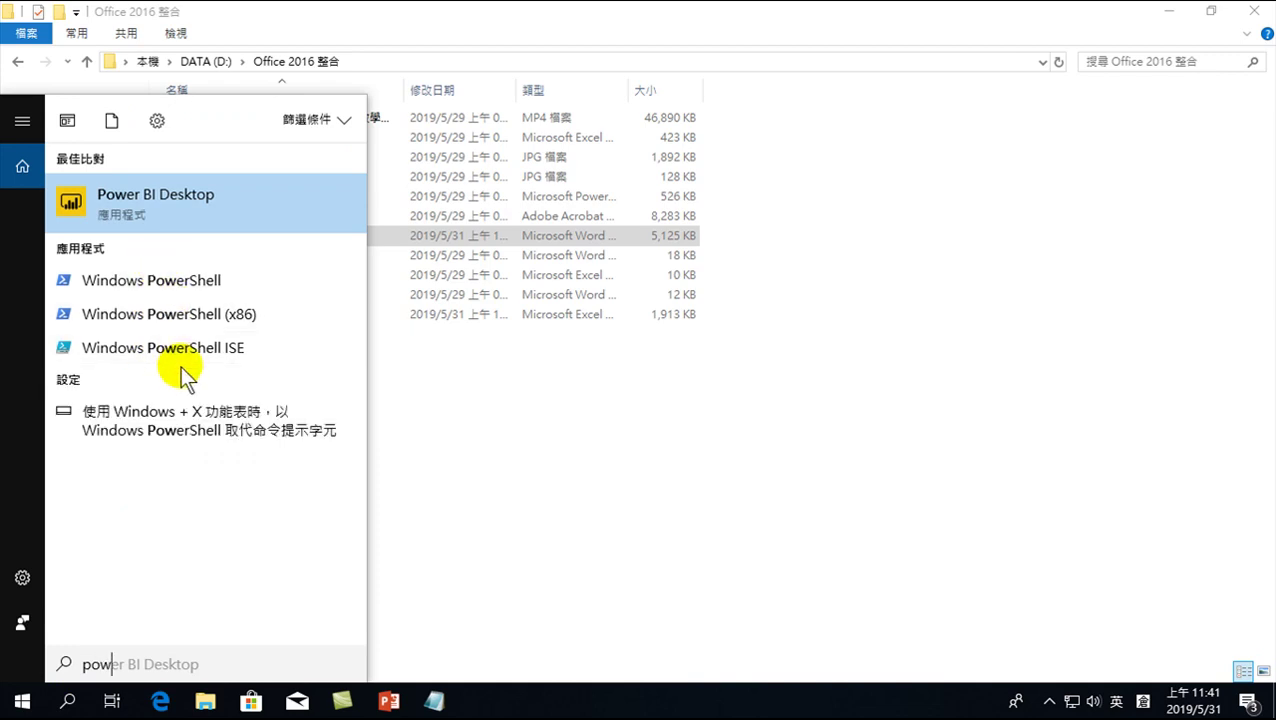
type("erpo")
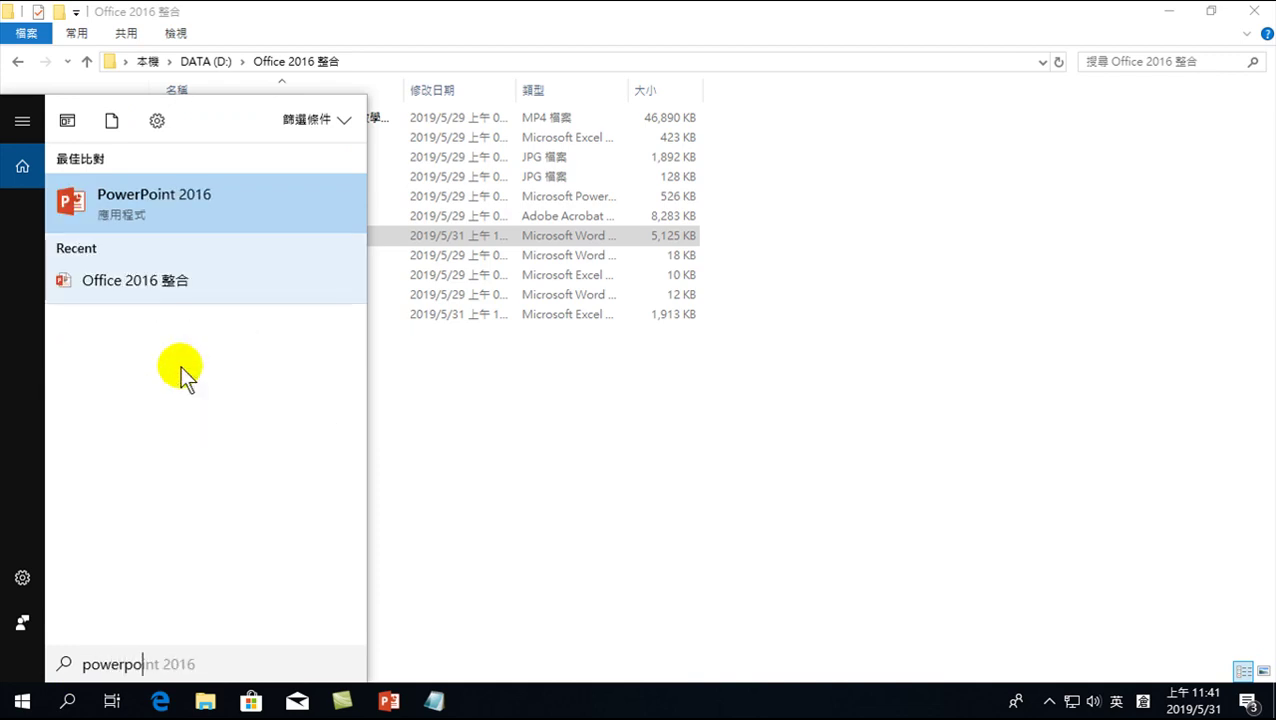
left_click(172, 200)
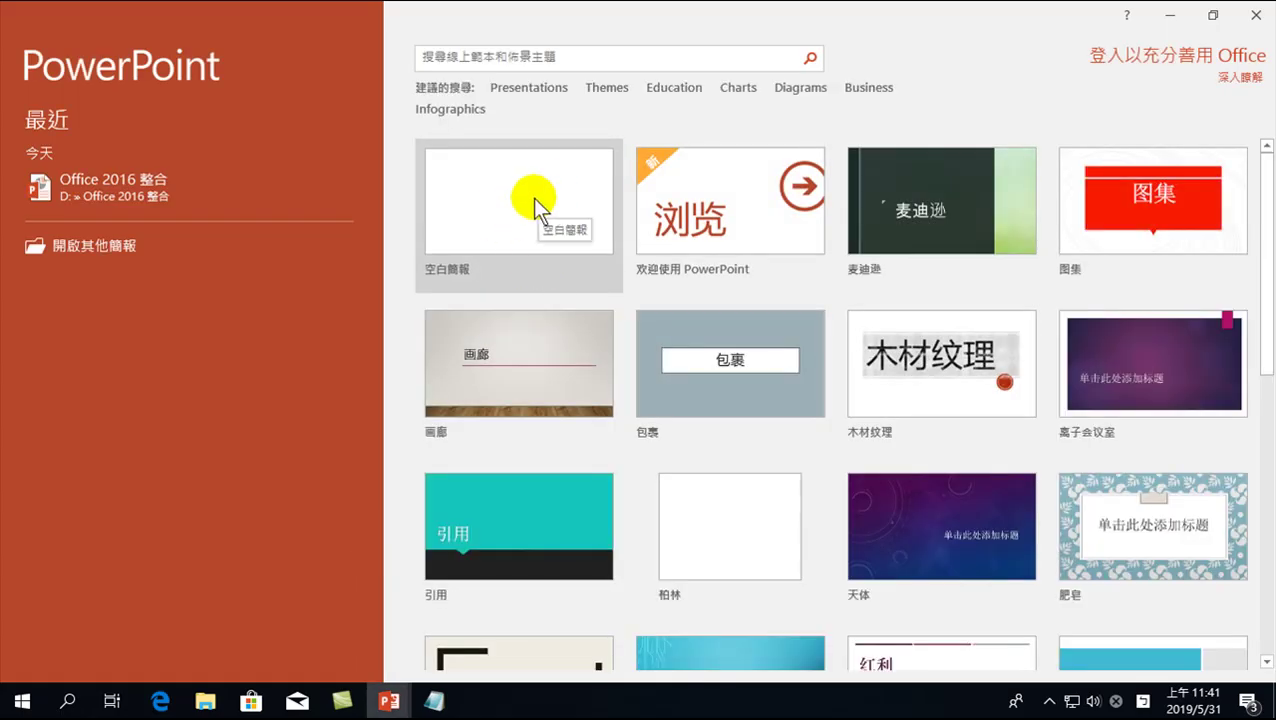
left_click(532, 197)
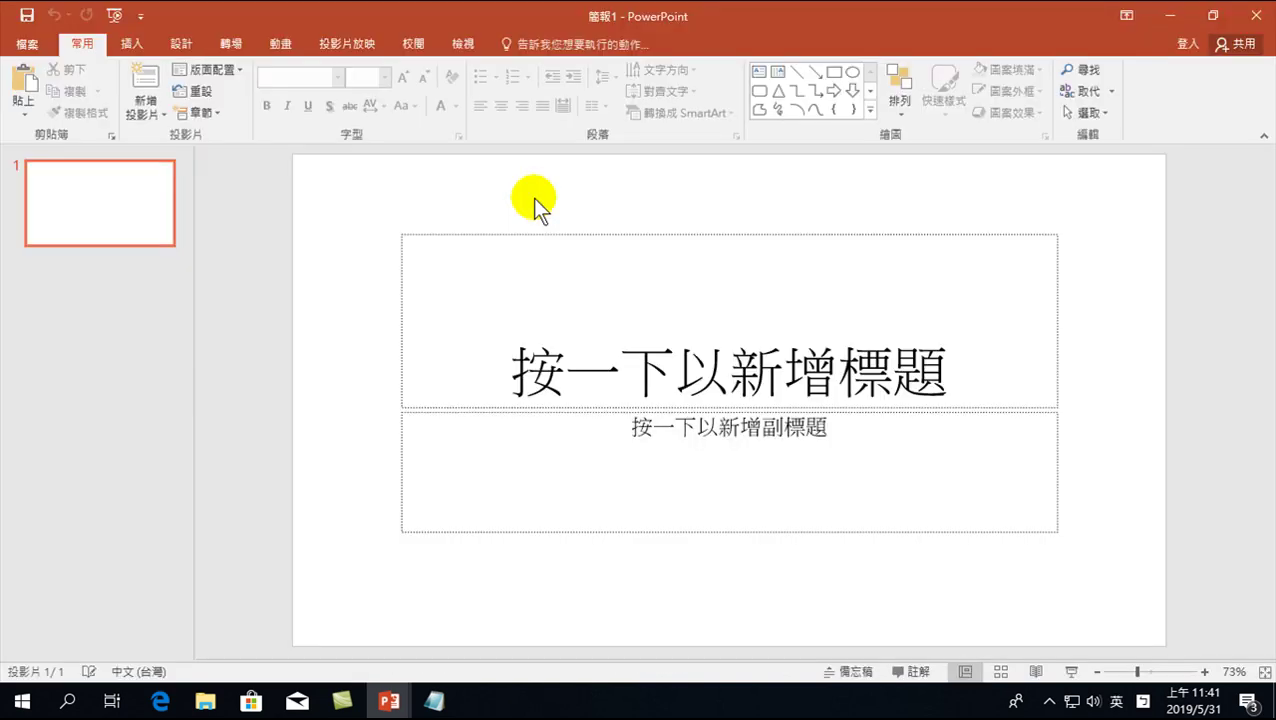